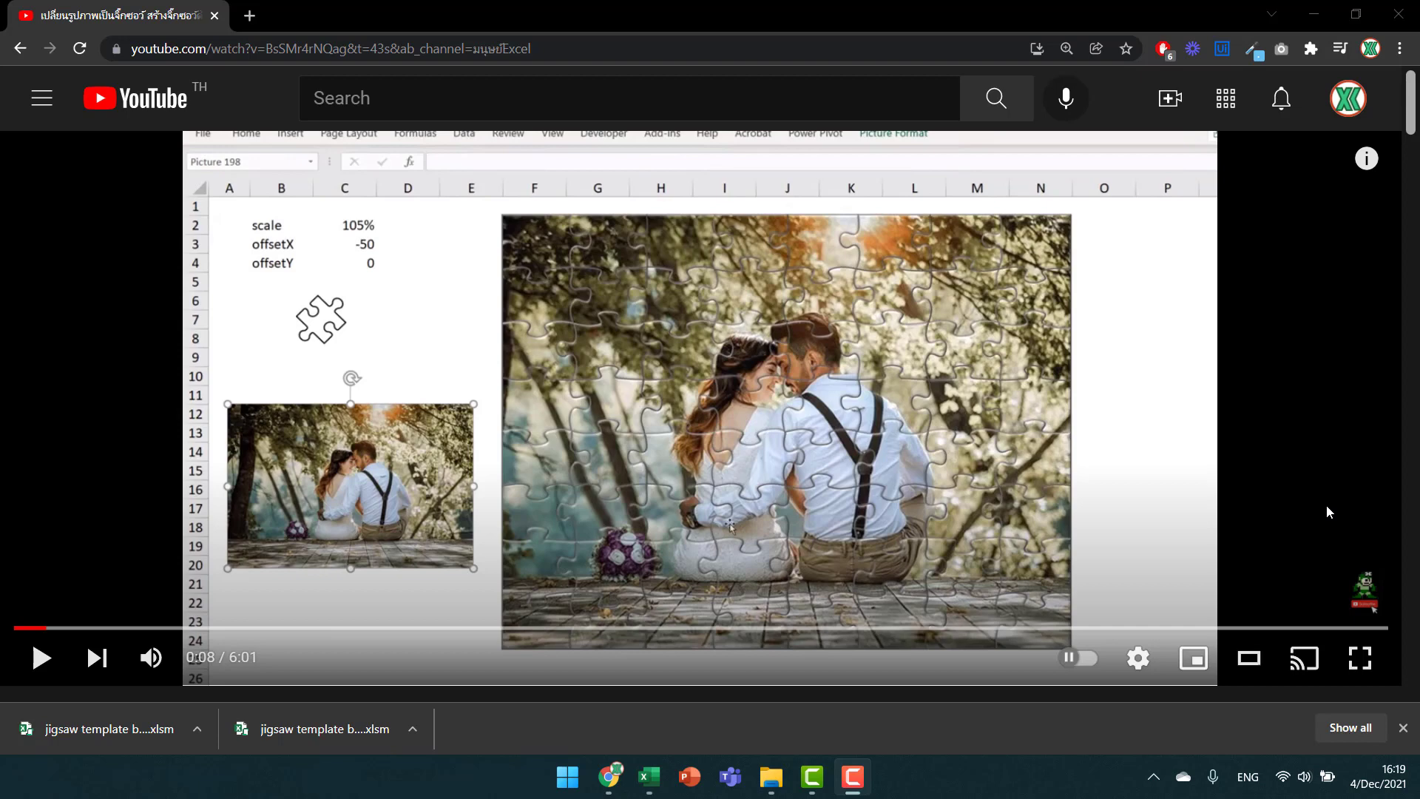
Open the downloaded jigsaw template .xlsm from Chrome's download bar in Excel.
{"action": "left_click", "coordinate": [196, 728]}
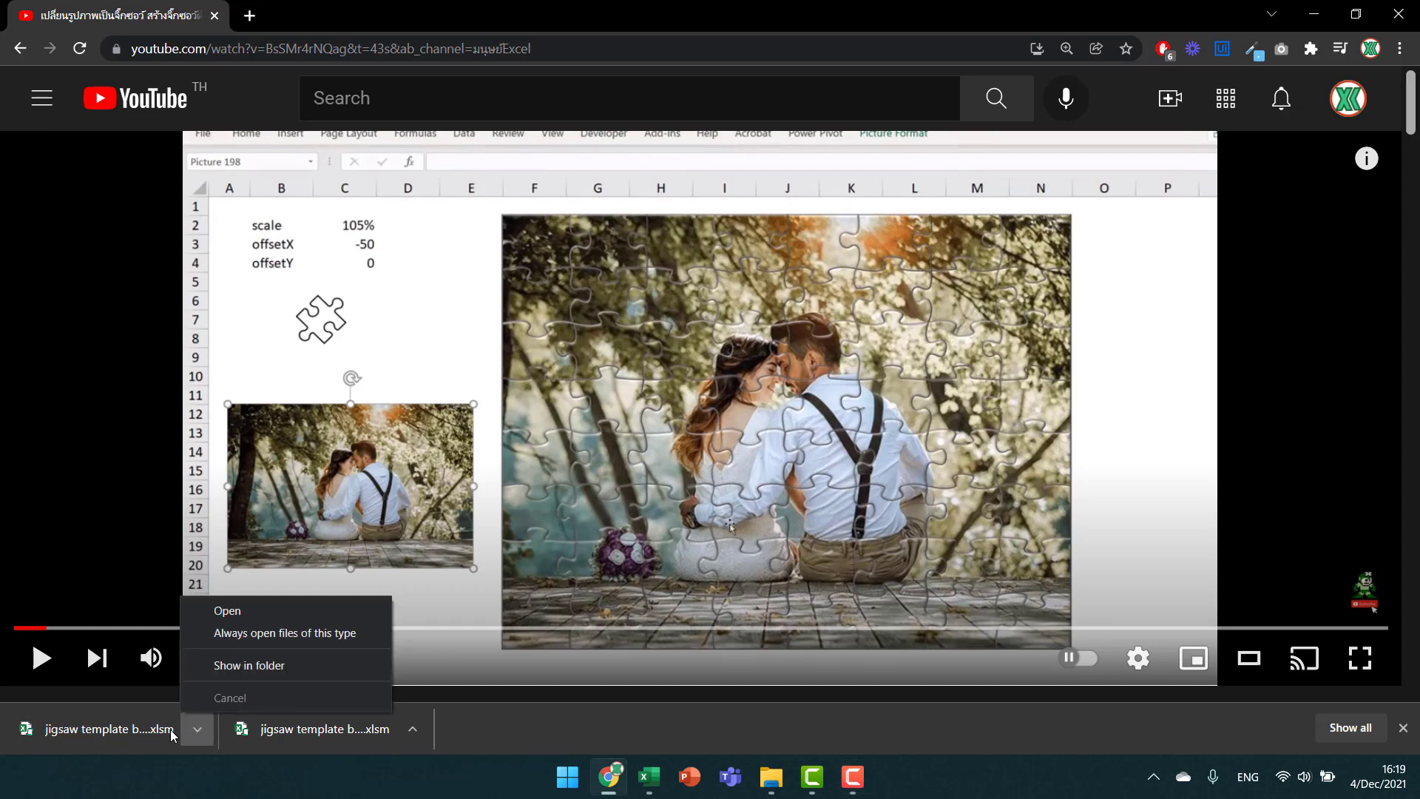
{"action": "left_click", "coordinate": [235, 612]}
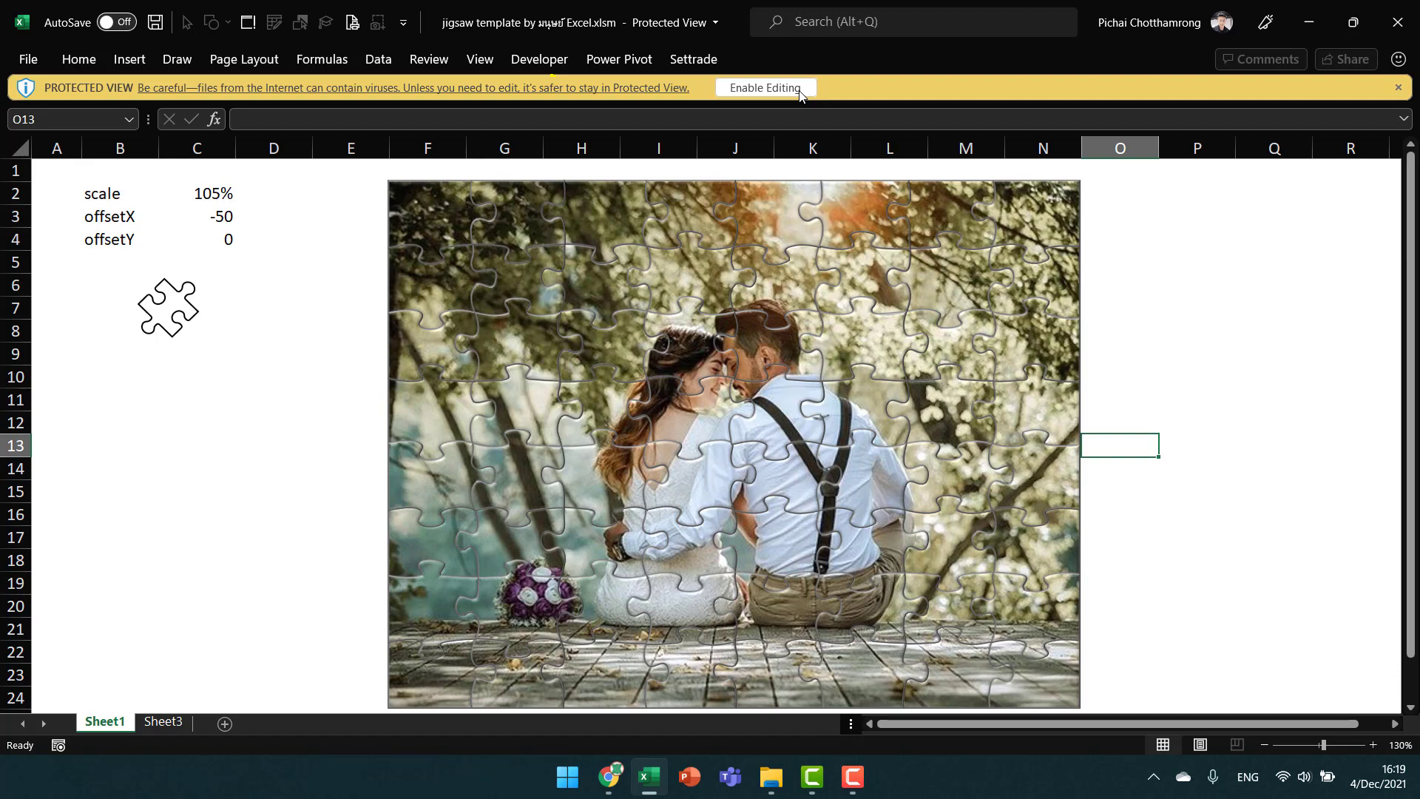
Enable editing and macros in the jigsaw workbook, check Sheet3, then begin renaming Sheet1.
{"action": "left_click", "coordinate": [764, 88]}
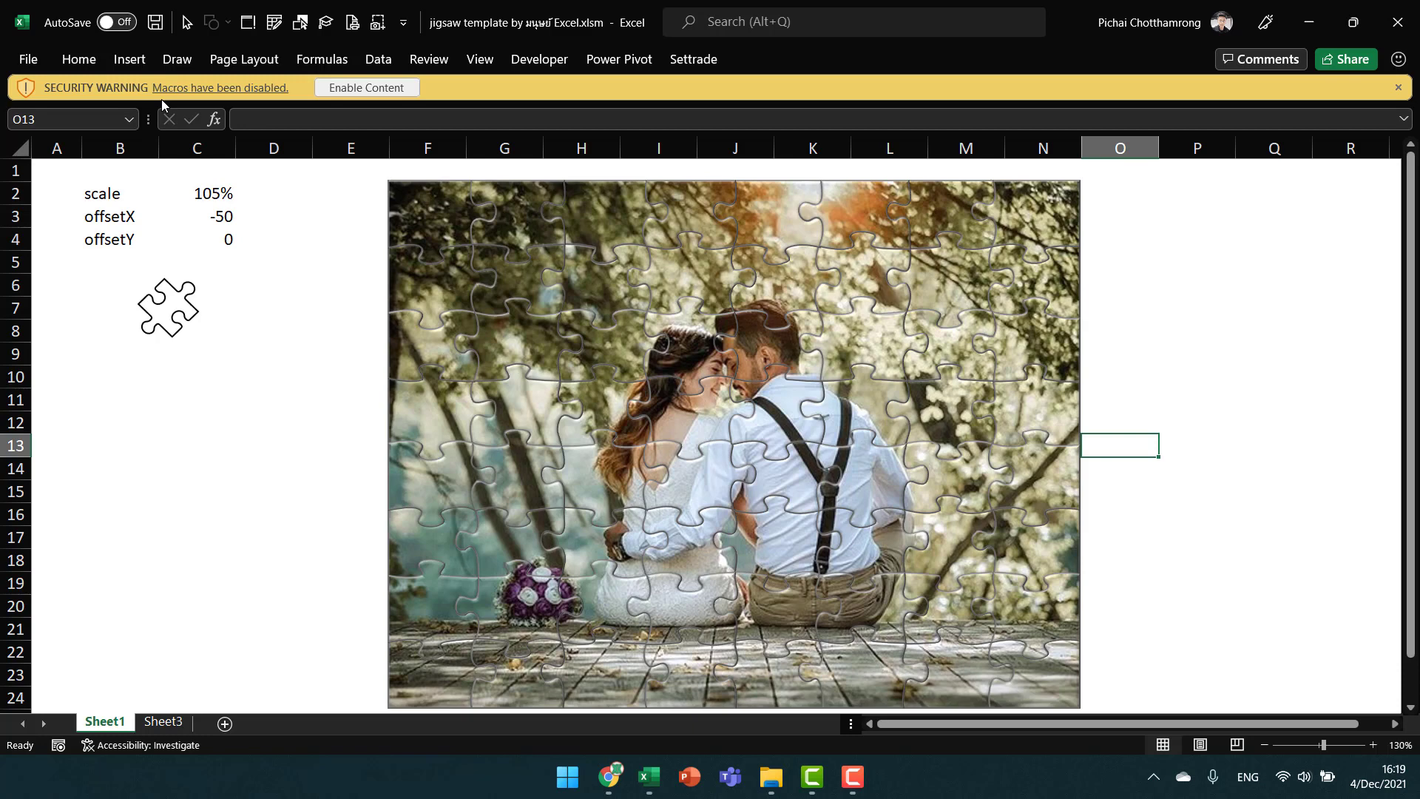
{"action": "left_click", "coordinate": [399, 97]}
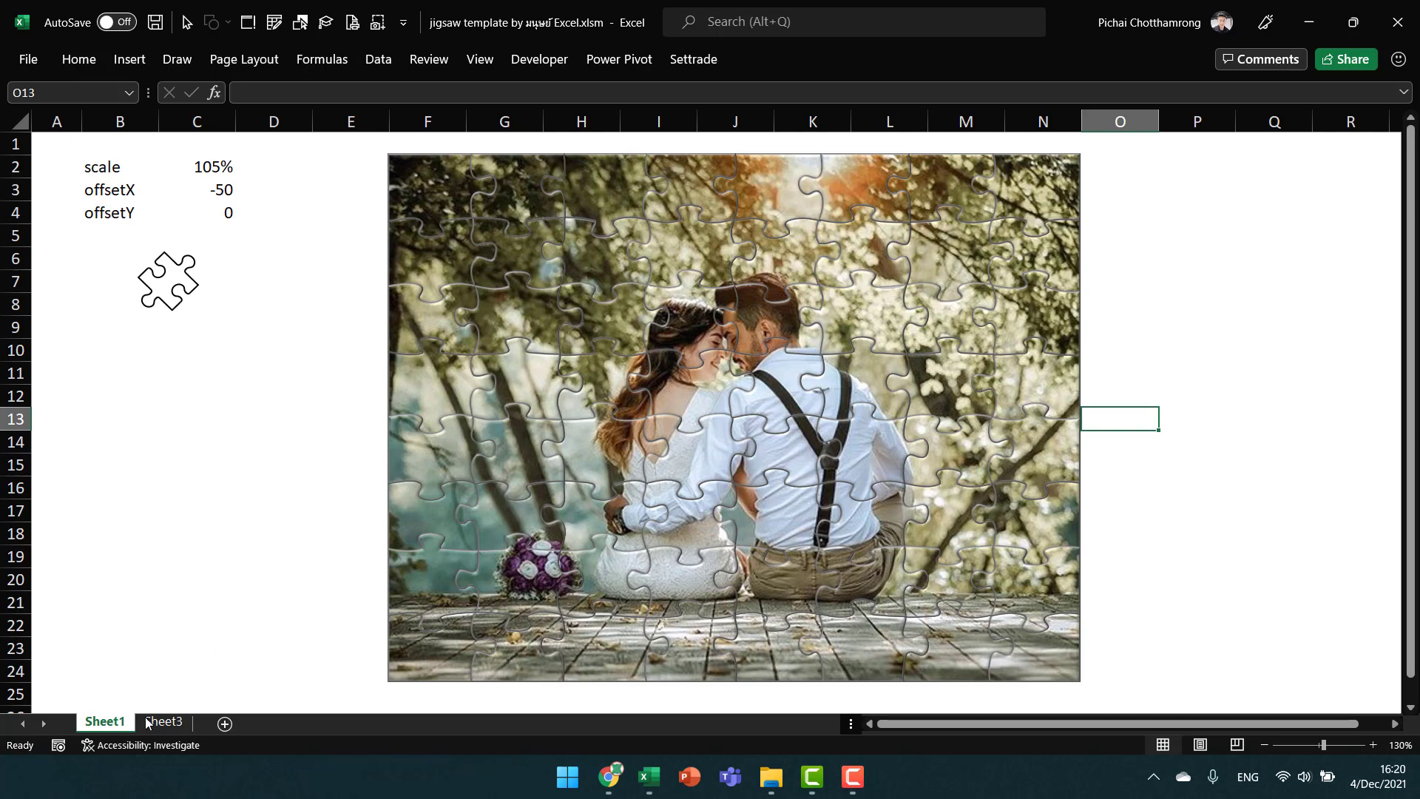
{"action": "left_click", "coordinate": [168, 721]}
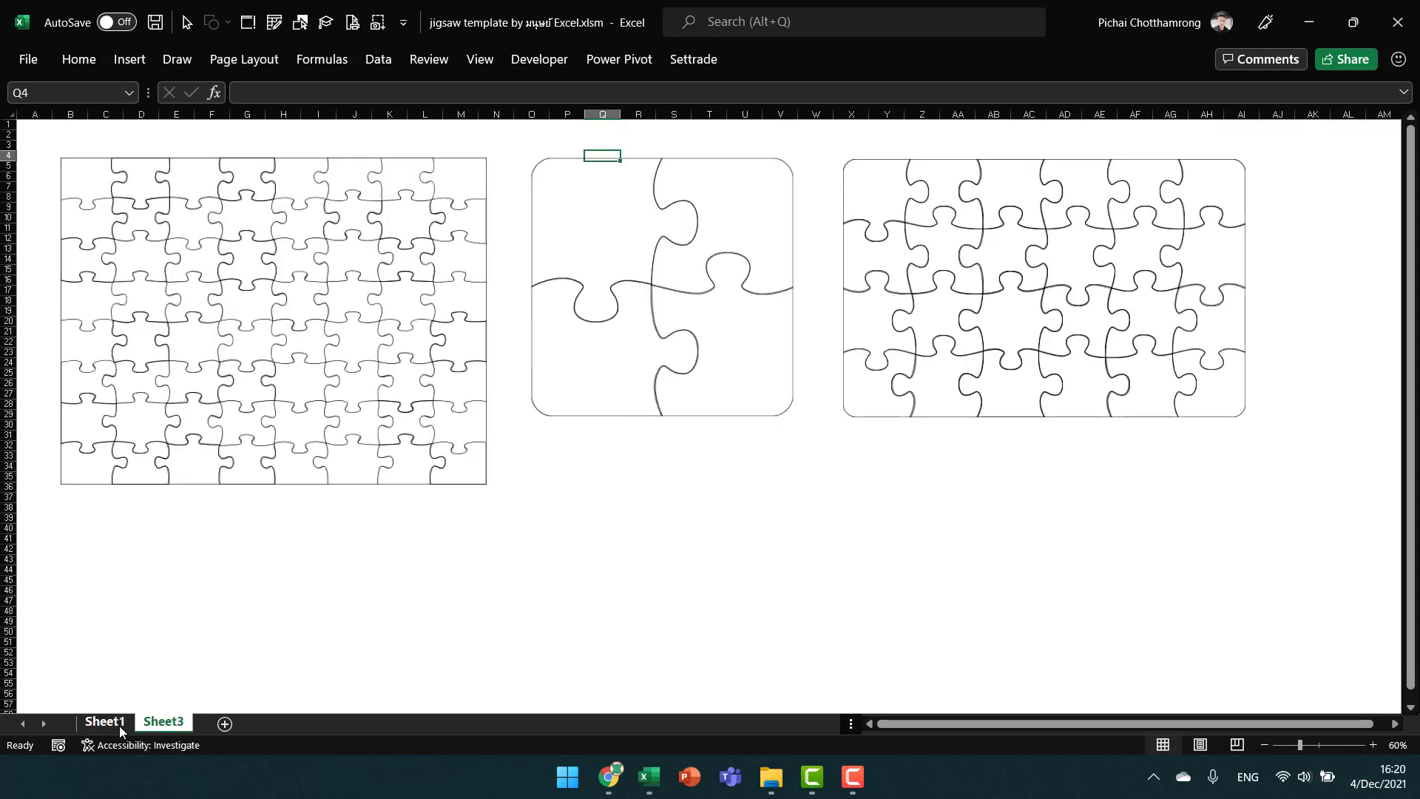
{"action": "left_click", "coordinate": [118, 725]}
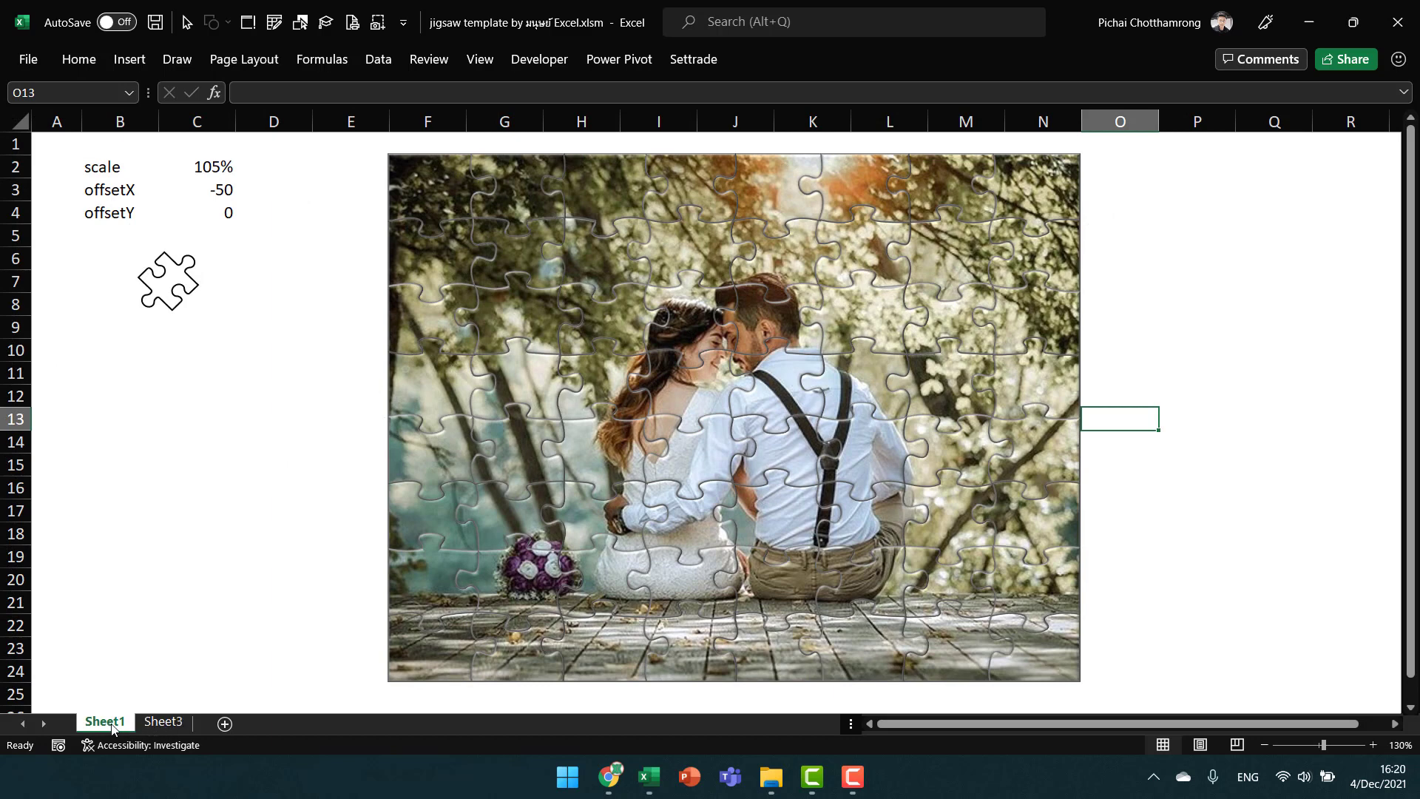
{"action": "left_click_drag", "start_coordinate": [113, 728], "coordinate": [212, 634]}
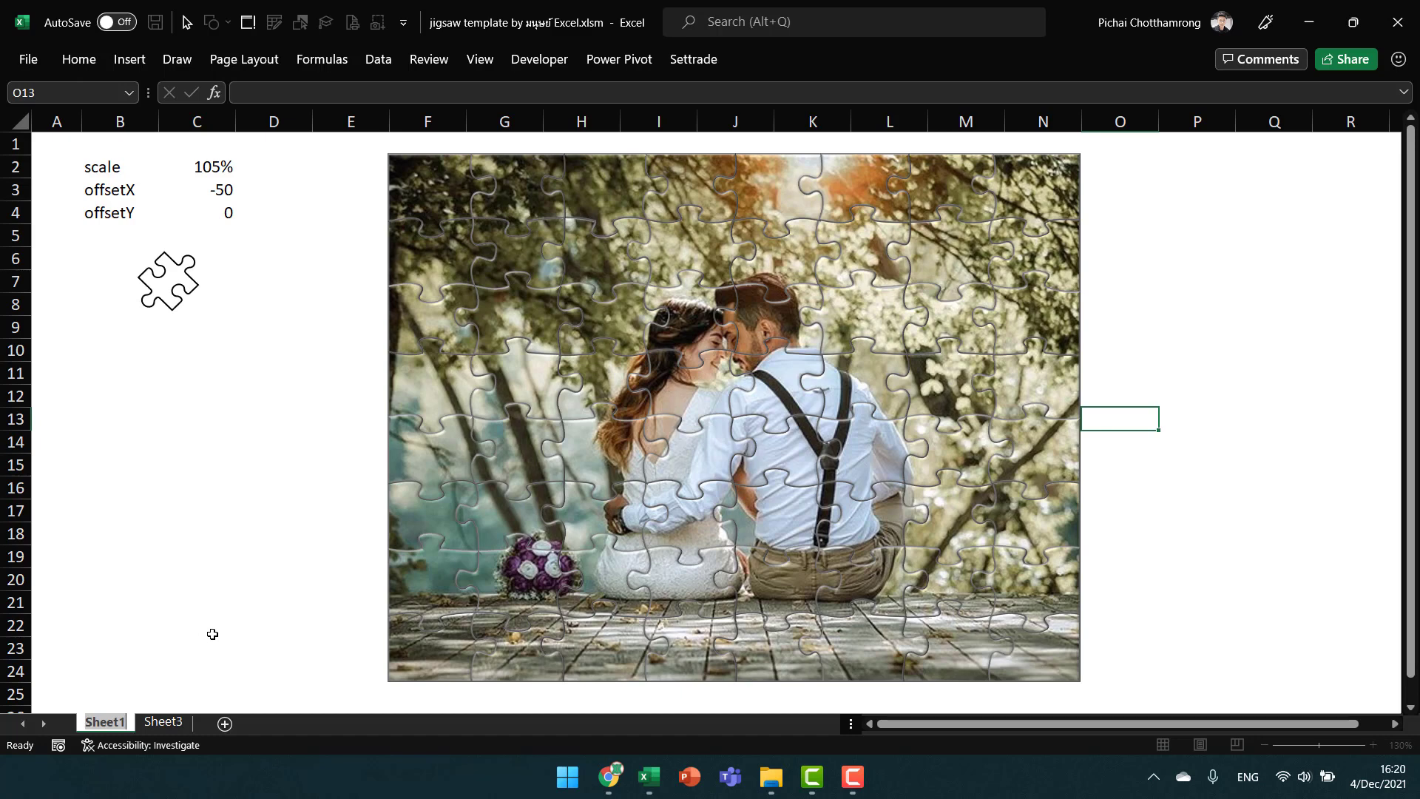
Rename Sheet1 to 'Main' and Sheet3 to 'Template', then return to Main.
{"action": "type", "text": "Main"}
{"action": "key", "text": "Return"}
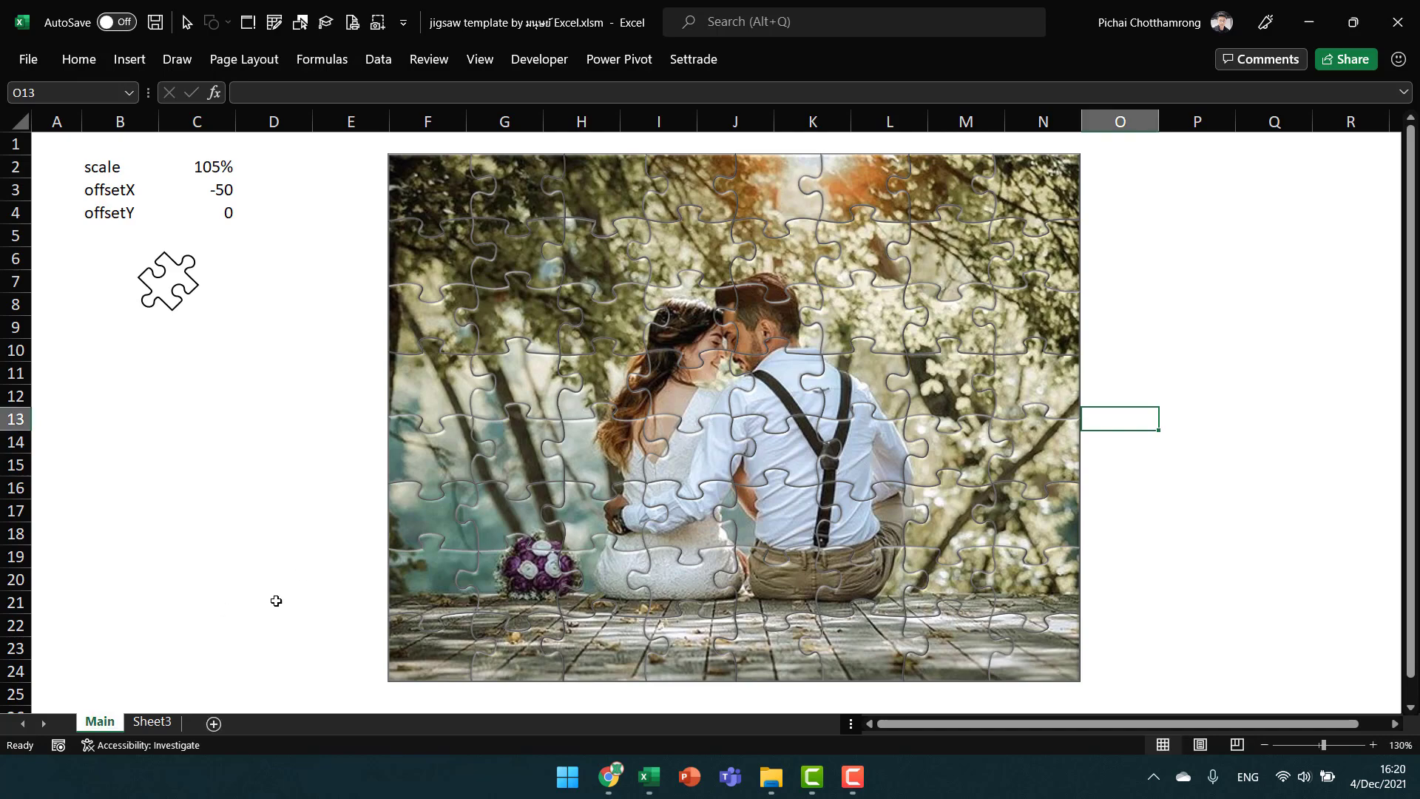
{"action": "left_click", "coordinate": [151, 722]}
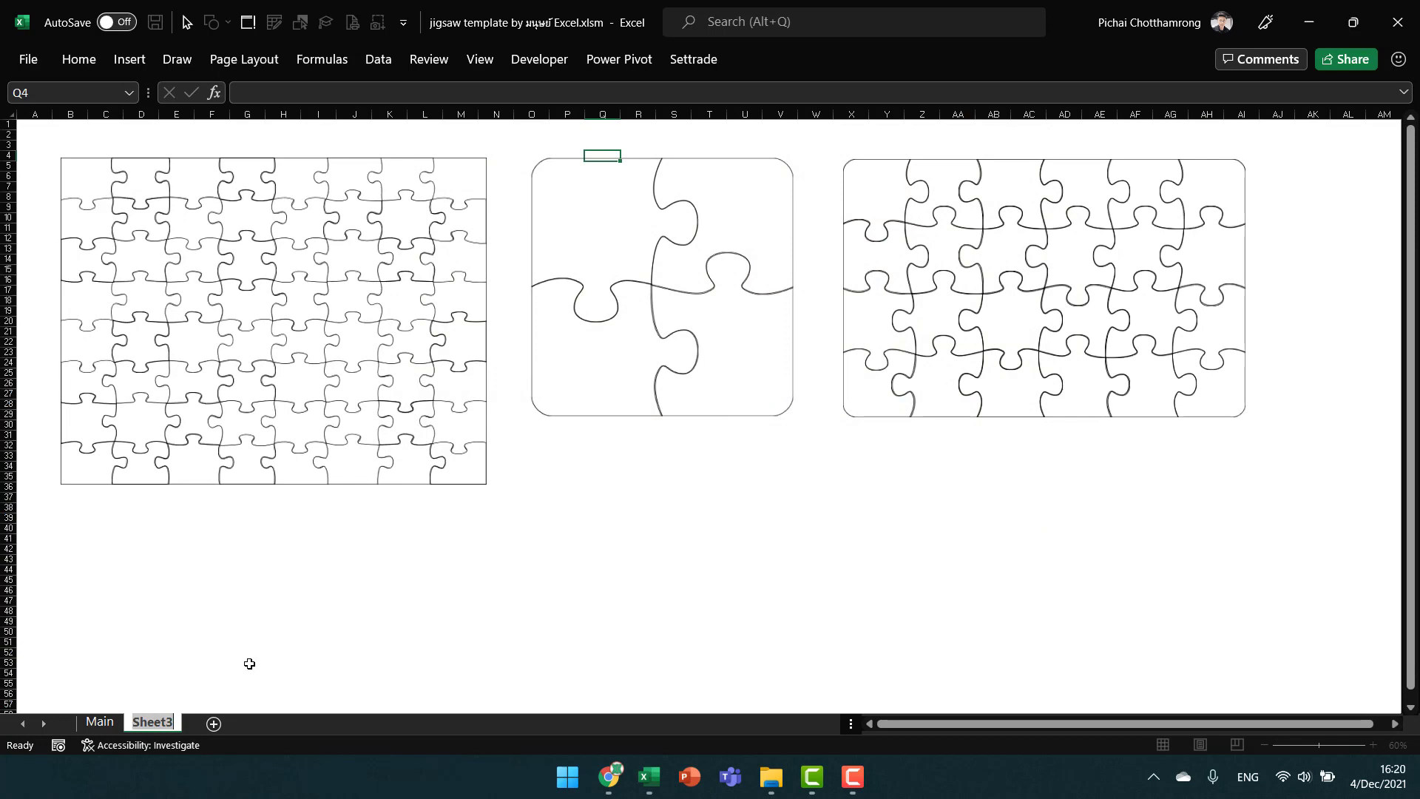
{"action": "type", "text": "T"}
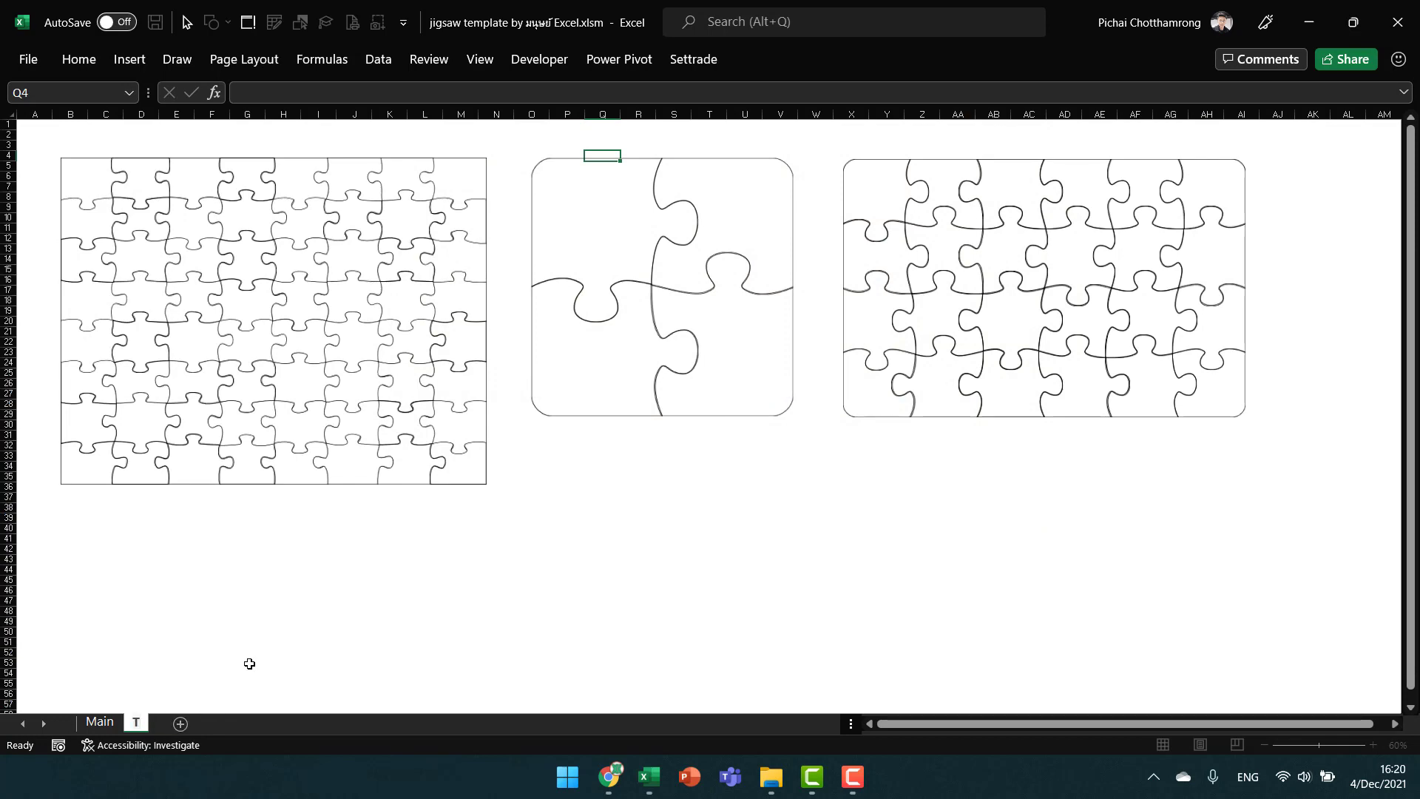
{"action": "type", "text": "emplate"}
{"action": "key", "text": "Return"}
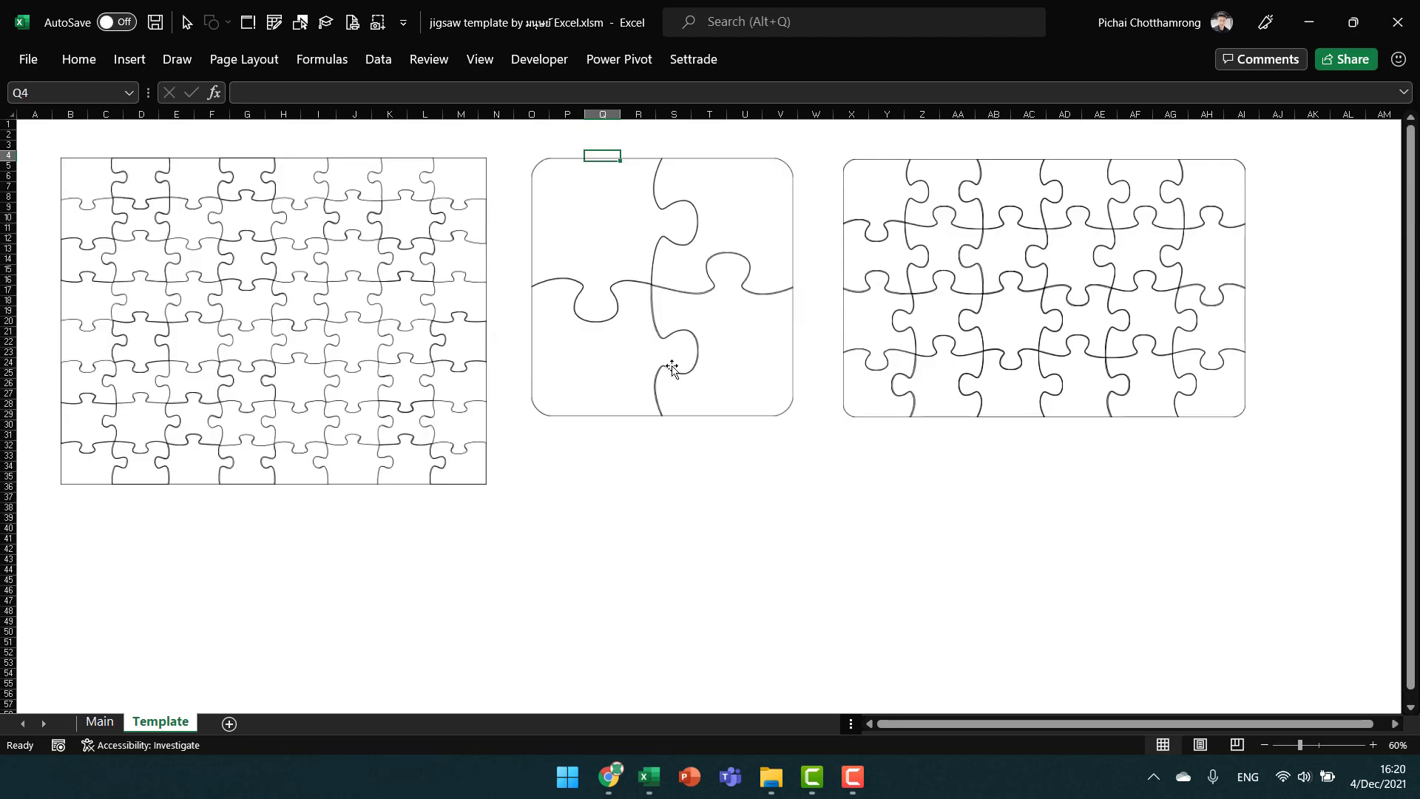
{"action": "left_click", "coordinate": [100, 721]}
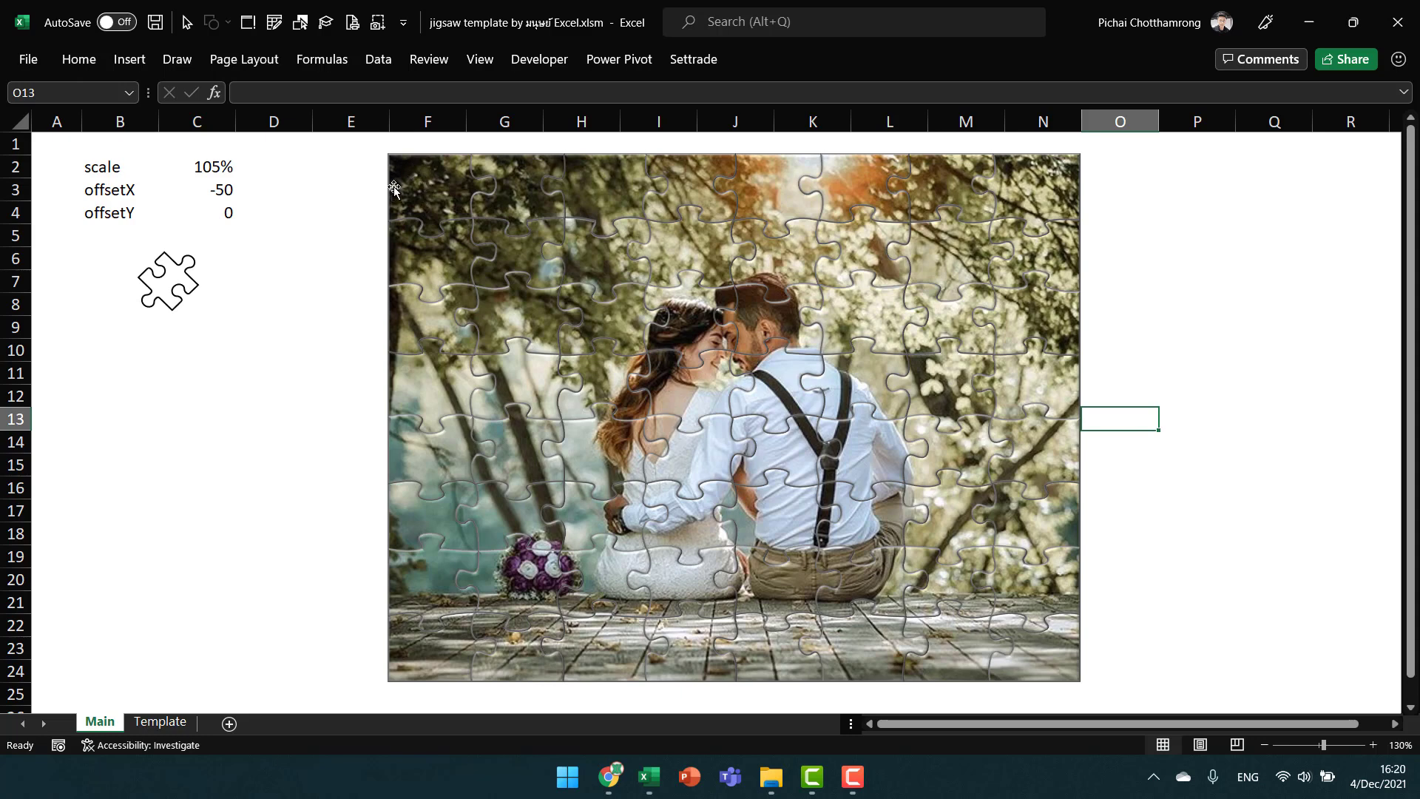
Select and delete all the photo puzzle pieces on the Main sheet.
{"action": "left_click", "coordinate": [187, 23]}
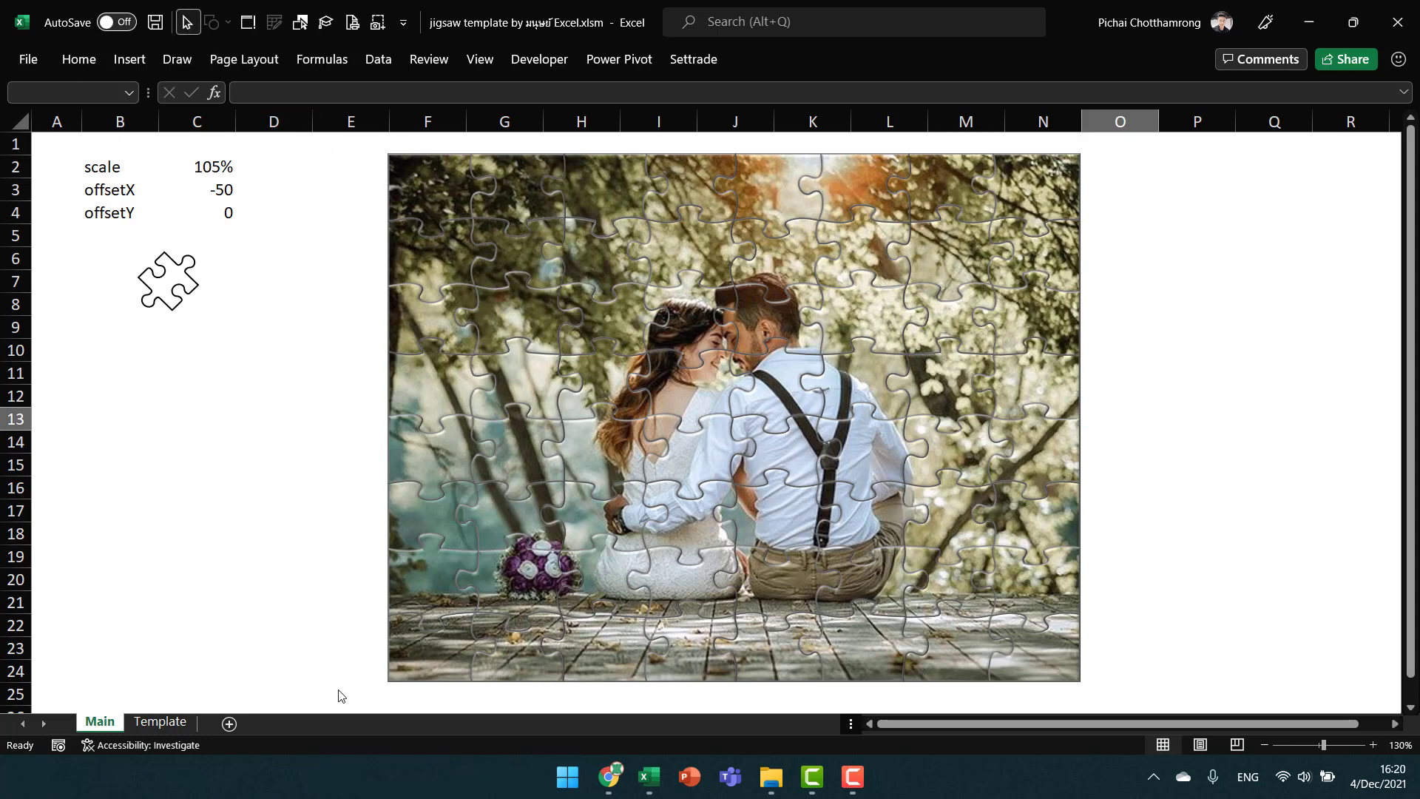
{"action": "left_click_drag", "start_coordinate": [341, 703], "coordinate": [1143, 148]}
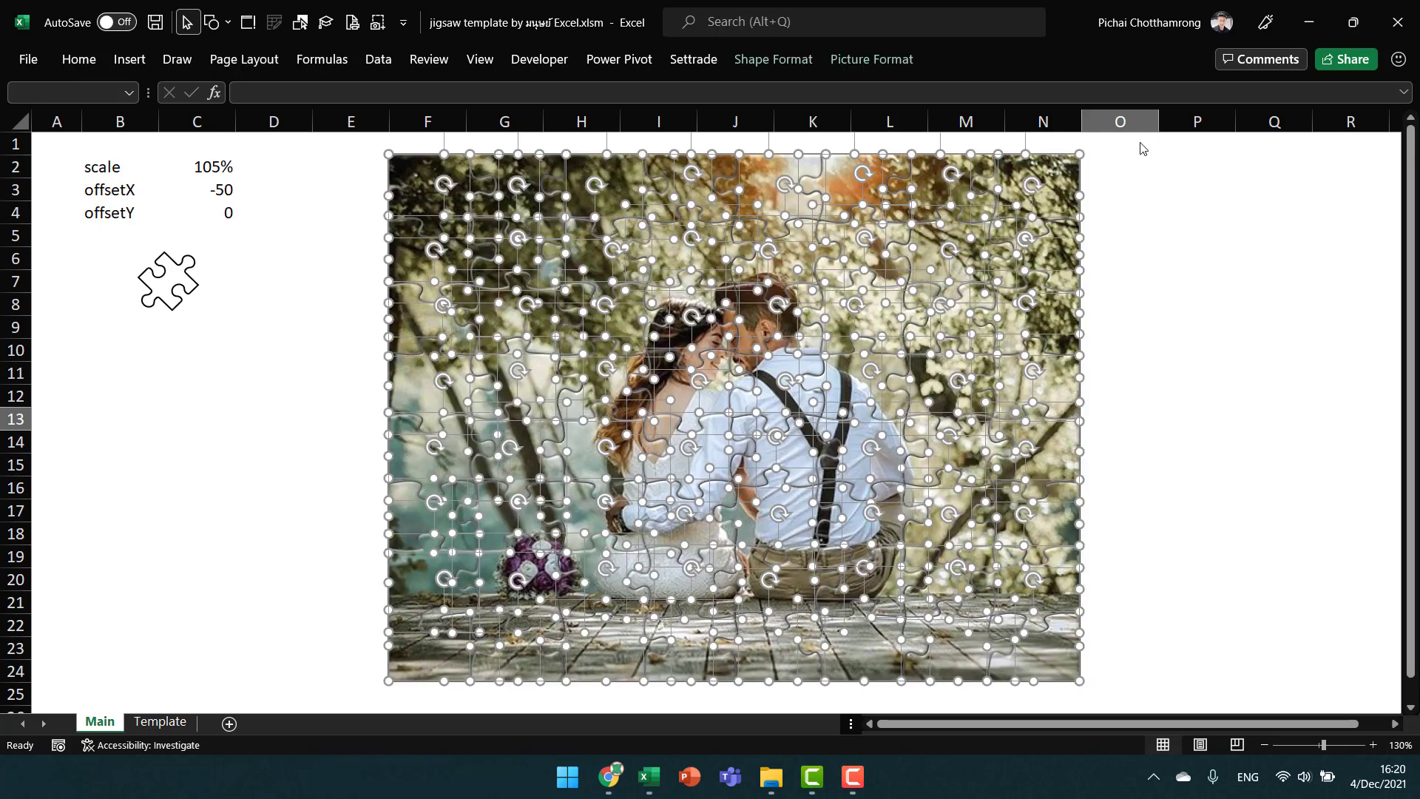
{"action": "key", "text": "Delete"}
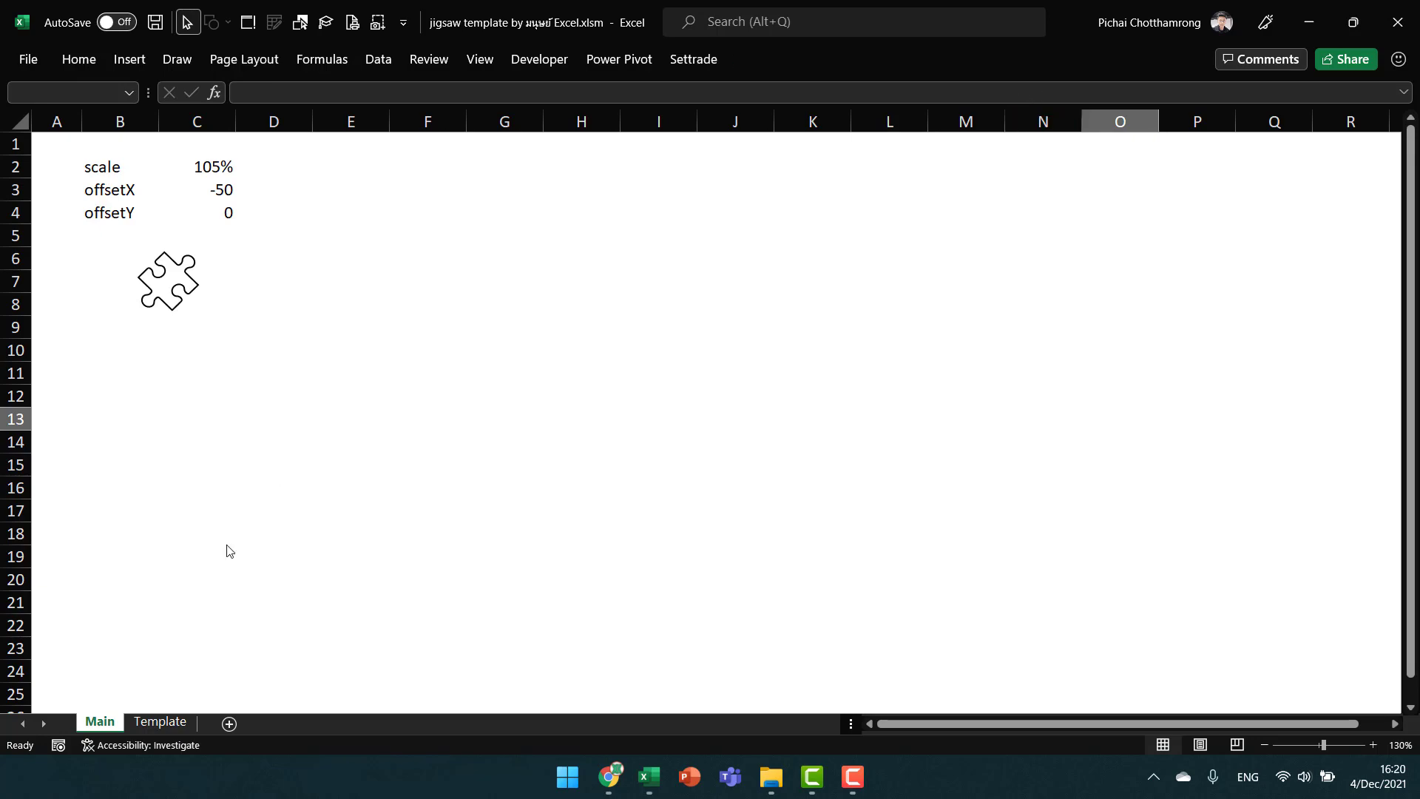
Copy the jigsaw2x2 shape from the Template sheet and paste it onto Main.
{"action": "left_click", "coordinate": [160, 721]}
{"action": "left_click", "coordinate": [587, 161]}
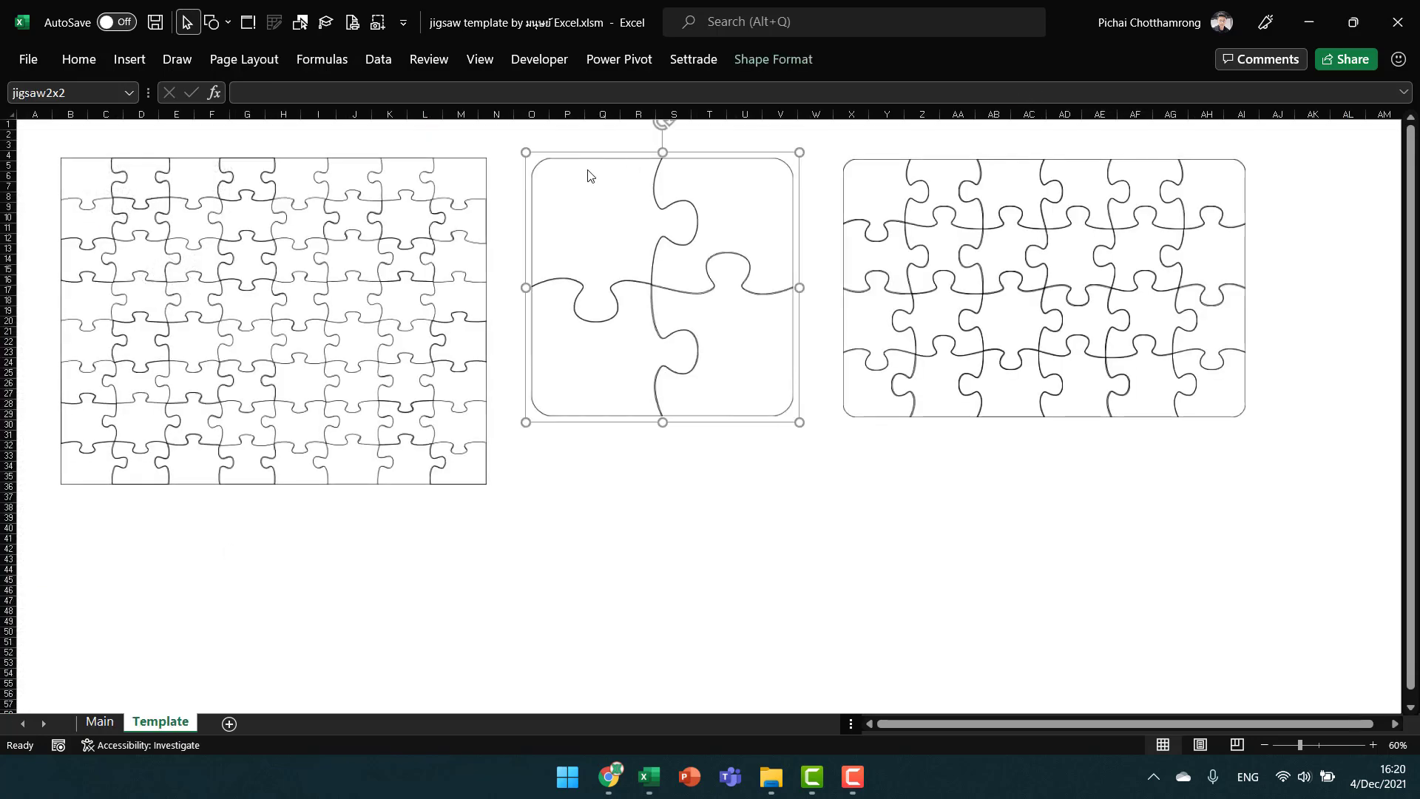
{"action": "right_click", "coordinate": [586, 159]}
{"action": "key", "text": "Escape"}
{"action": "left_click", "coordinate": [567, 161]}
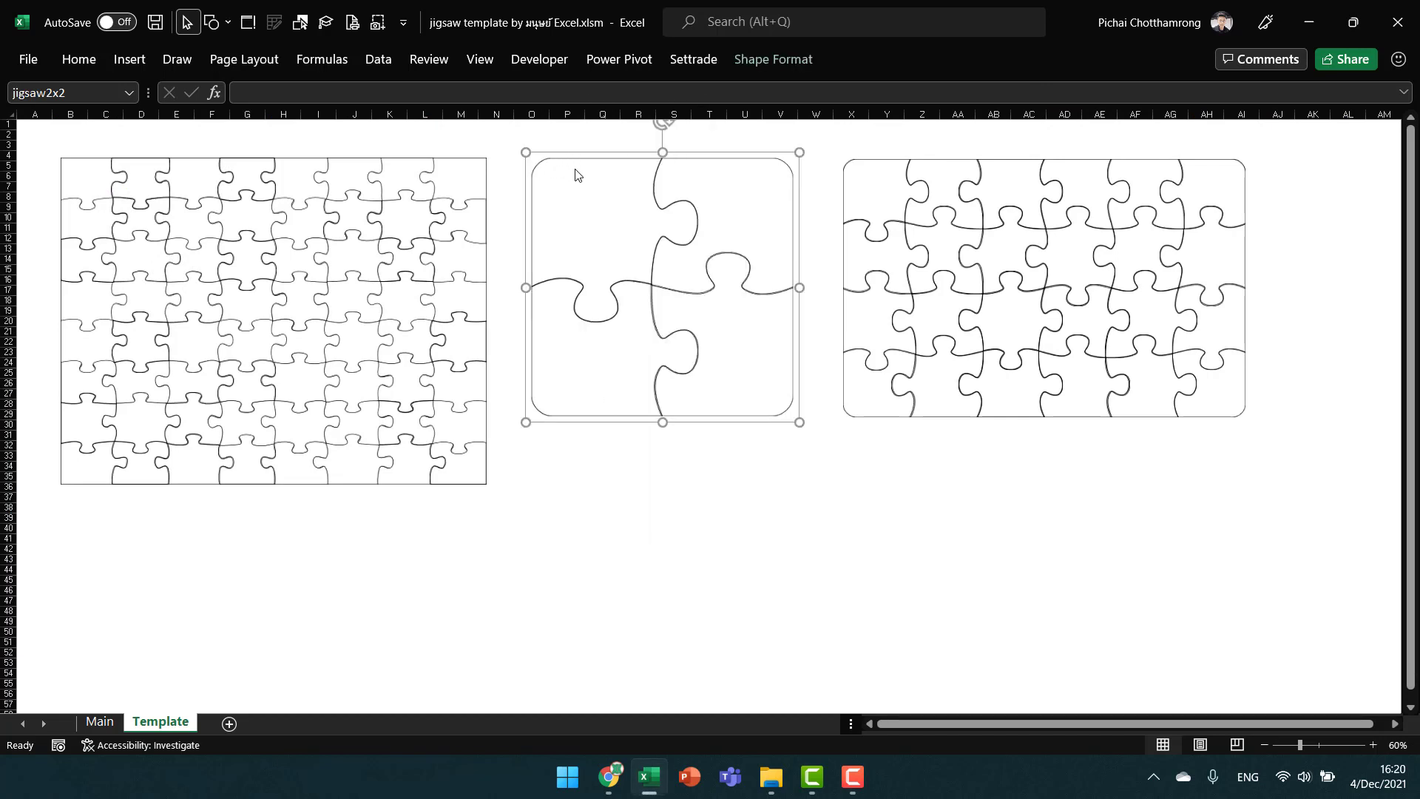
{"action": "left_click", "coordinate": [100, 721]}
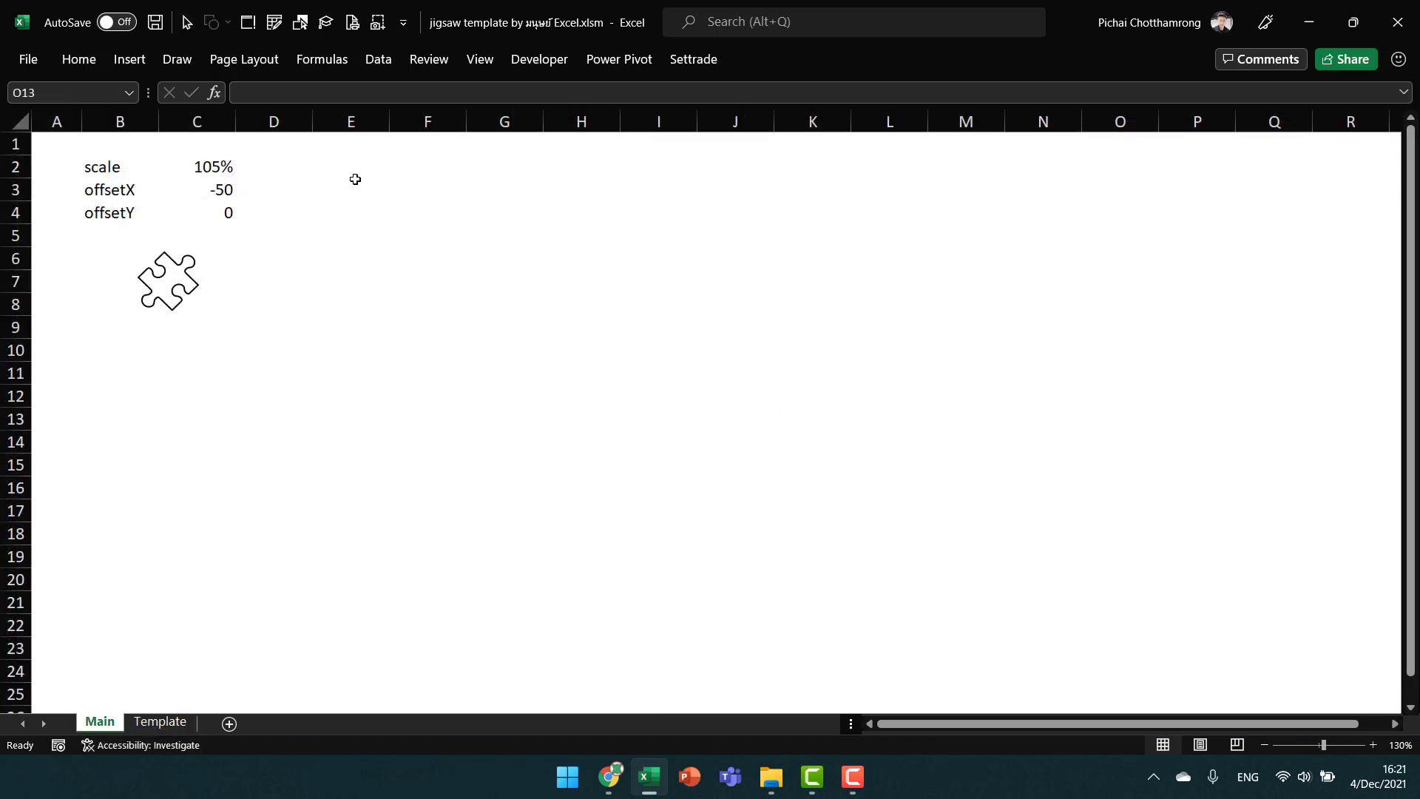
{"action": "key", "text": "ctrl+v"}
Move the pasted jigsaw near D2, shrink it, and reselect it.
{"action": "mouse_move", "coordinate": [1123, 403]}
{"action": "left_mouse_down"}
{"action": "mouse_move", "coordinate": [392, 164]}
{"action": "mouse_move", "coordinate": [424, 215]}
{"action": "left_mouse_up"}
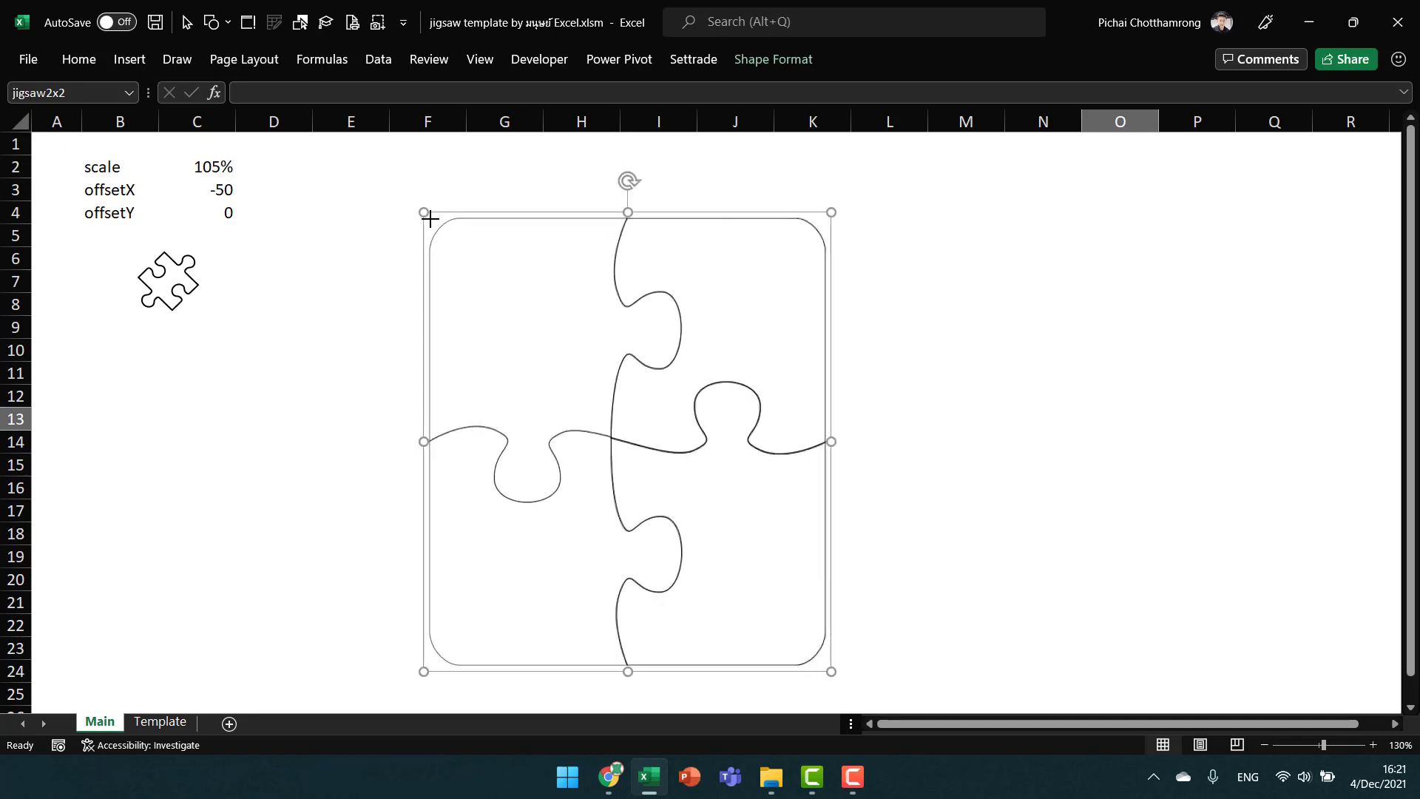
{"action": "left_click_drag", "start_coordinate": [554, 209], "coordinate": [442, 149]}
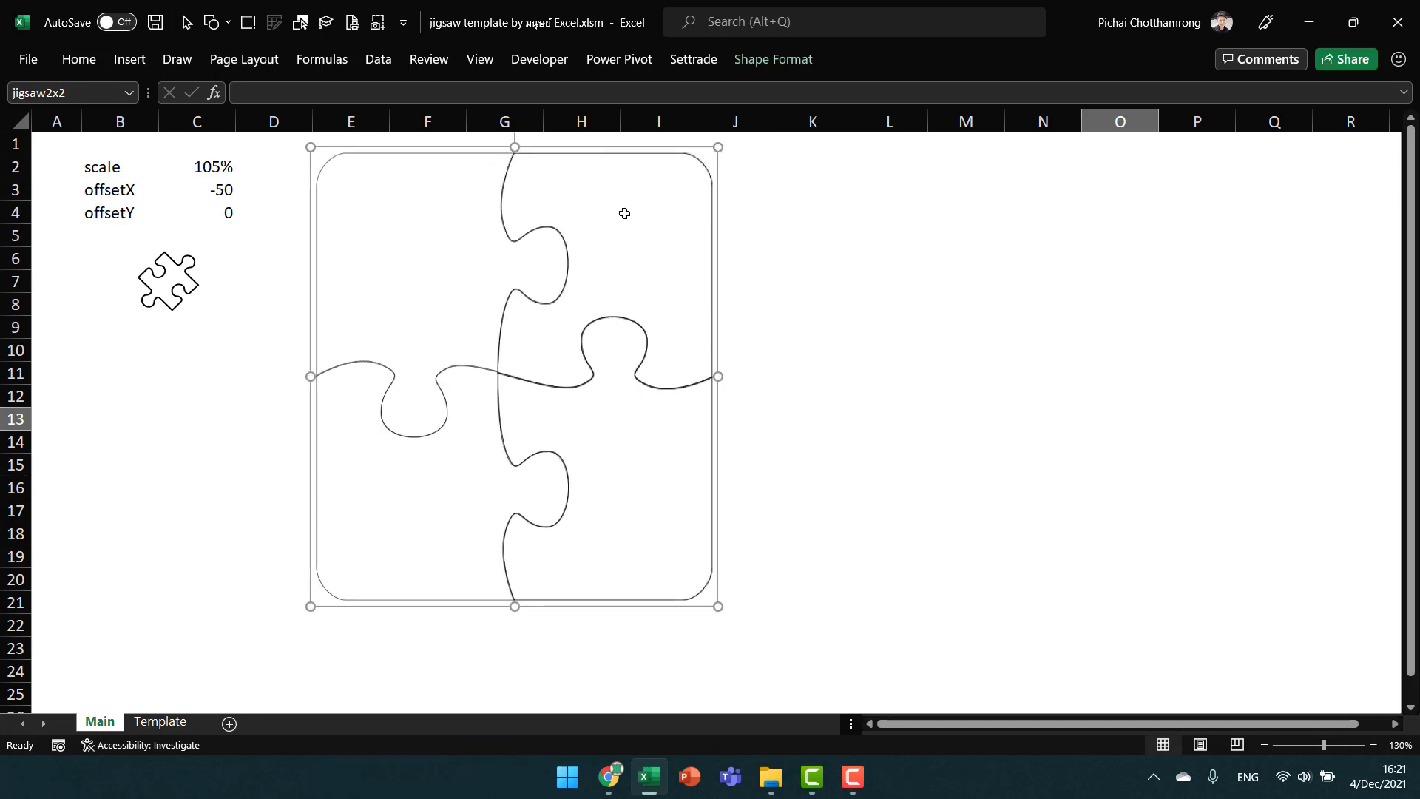
{"action": "left_click_drag", "start_coordinate": [515, 608], "coordinate": [515, 556]}
{"action": "left_click", "coordinate": [766, 322]}
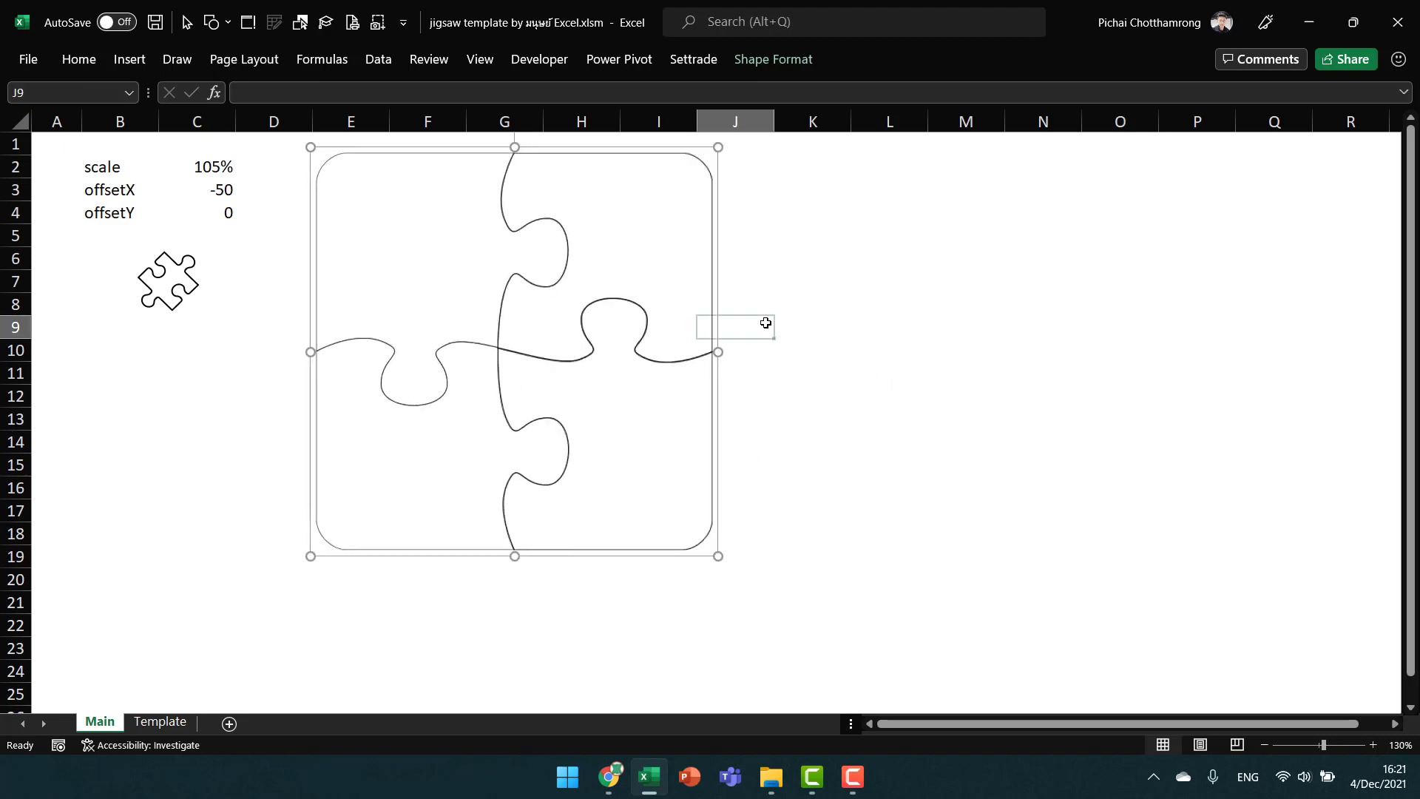
{"action": "left_click", "coordinate": [821, 262]}
{"action": "left_click", "coordinate": [233, 261]}
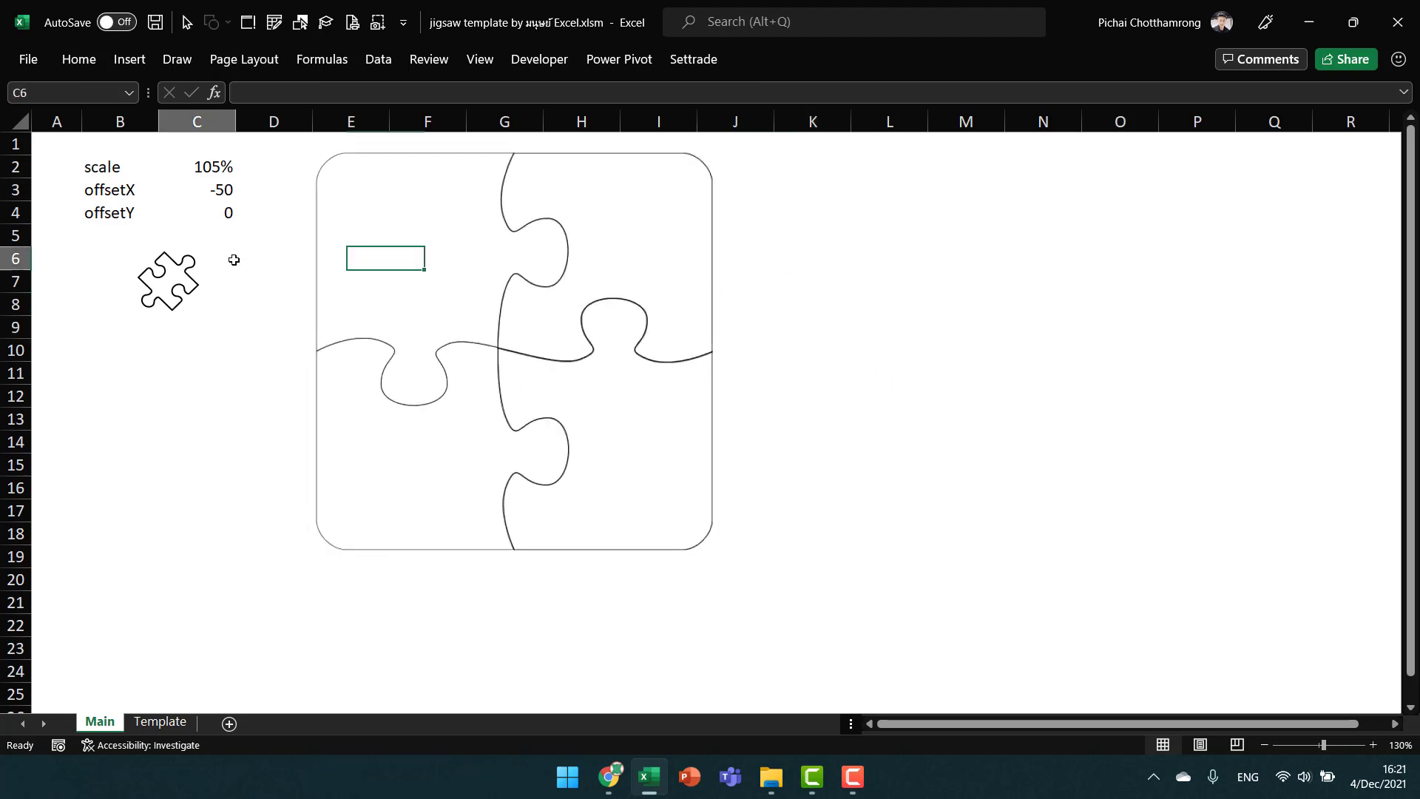
{"action": "left_click", "coordinate": [252, 309]}
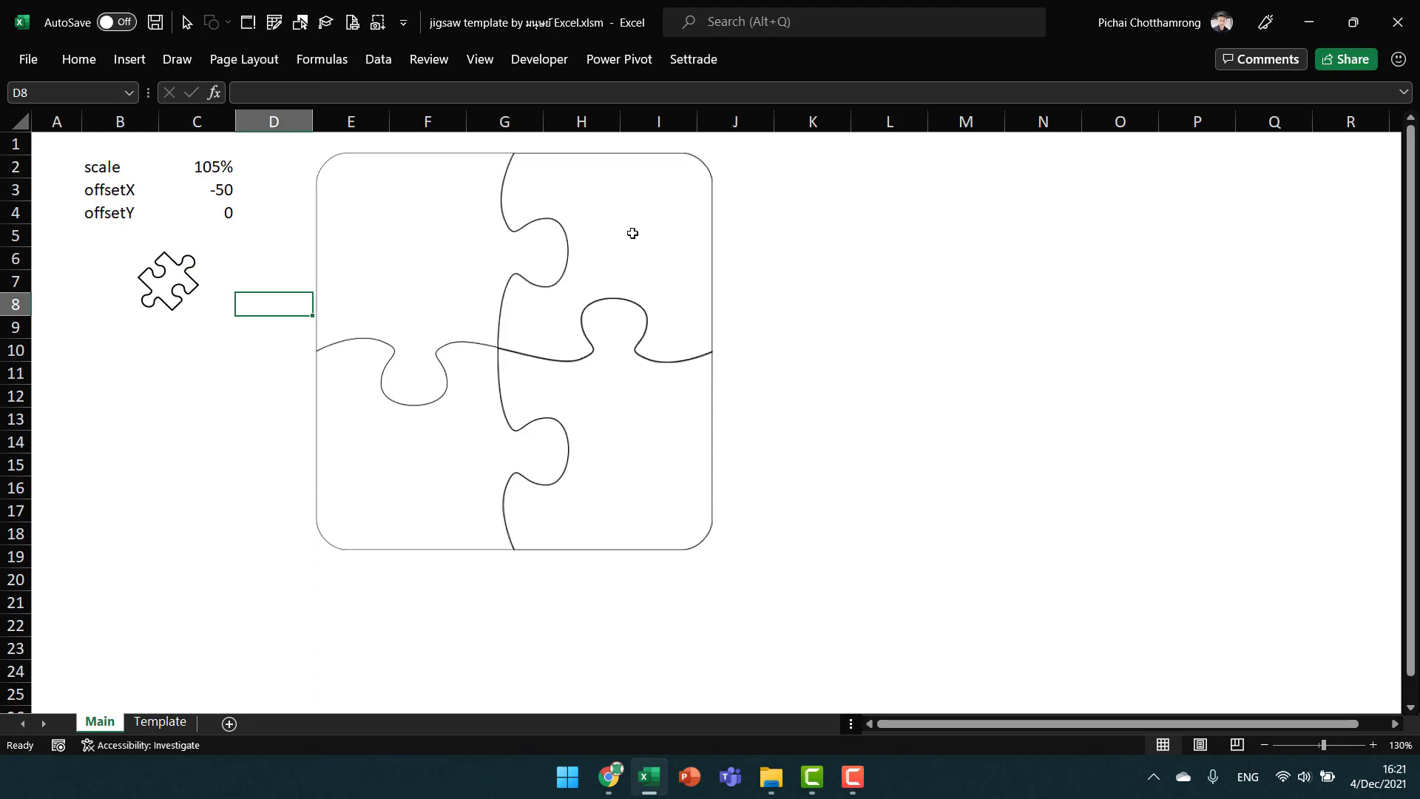
{"action": "left_click", "coordinate": [703, 165]}
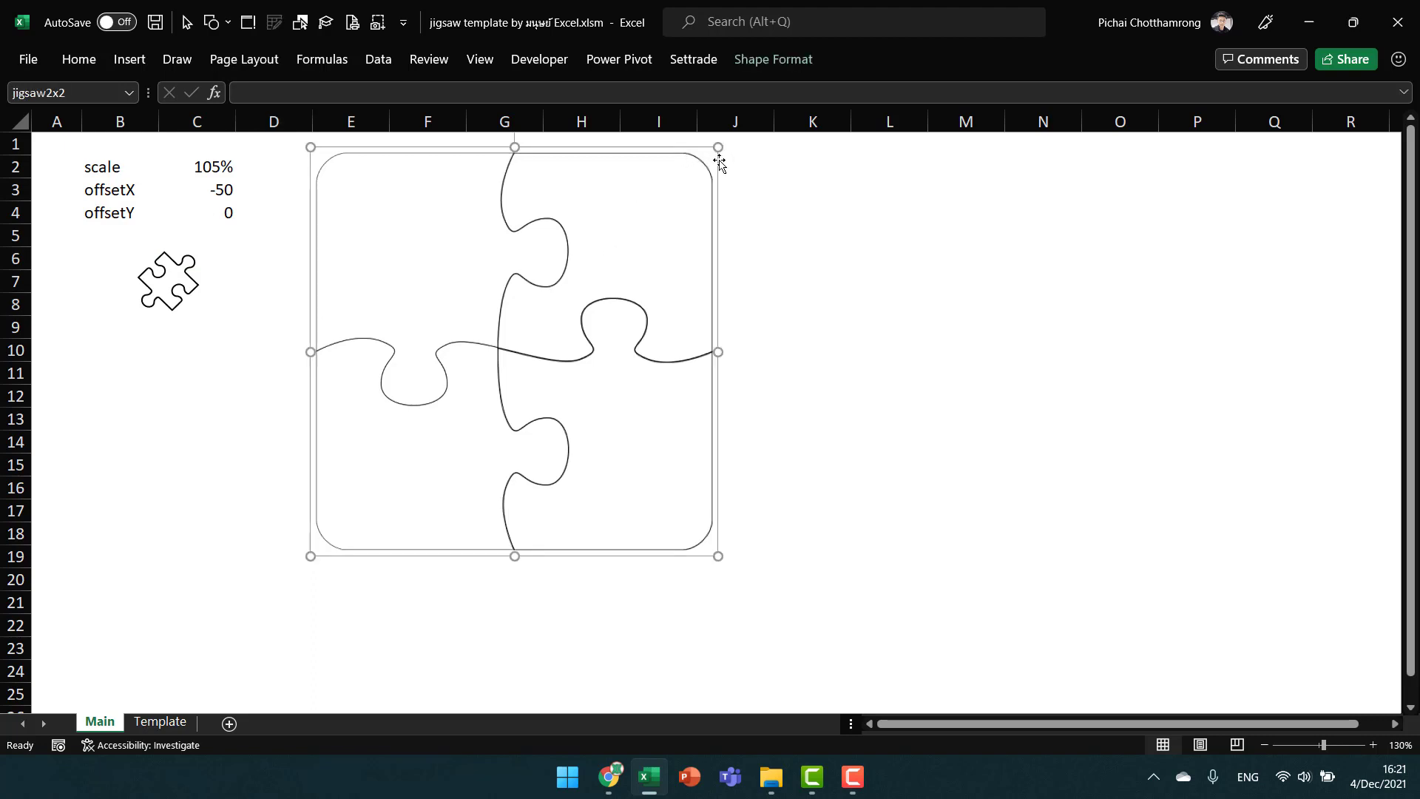
Set the jigsaw shape's fill to a picture taken from a local file.
{"action": "right_click", "coordinate": [717, 151]}
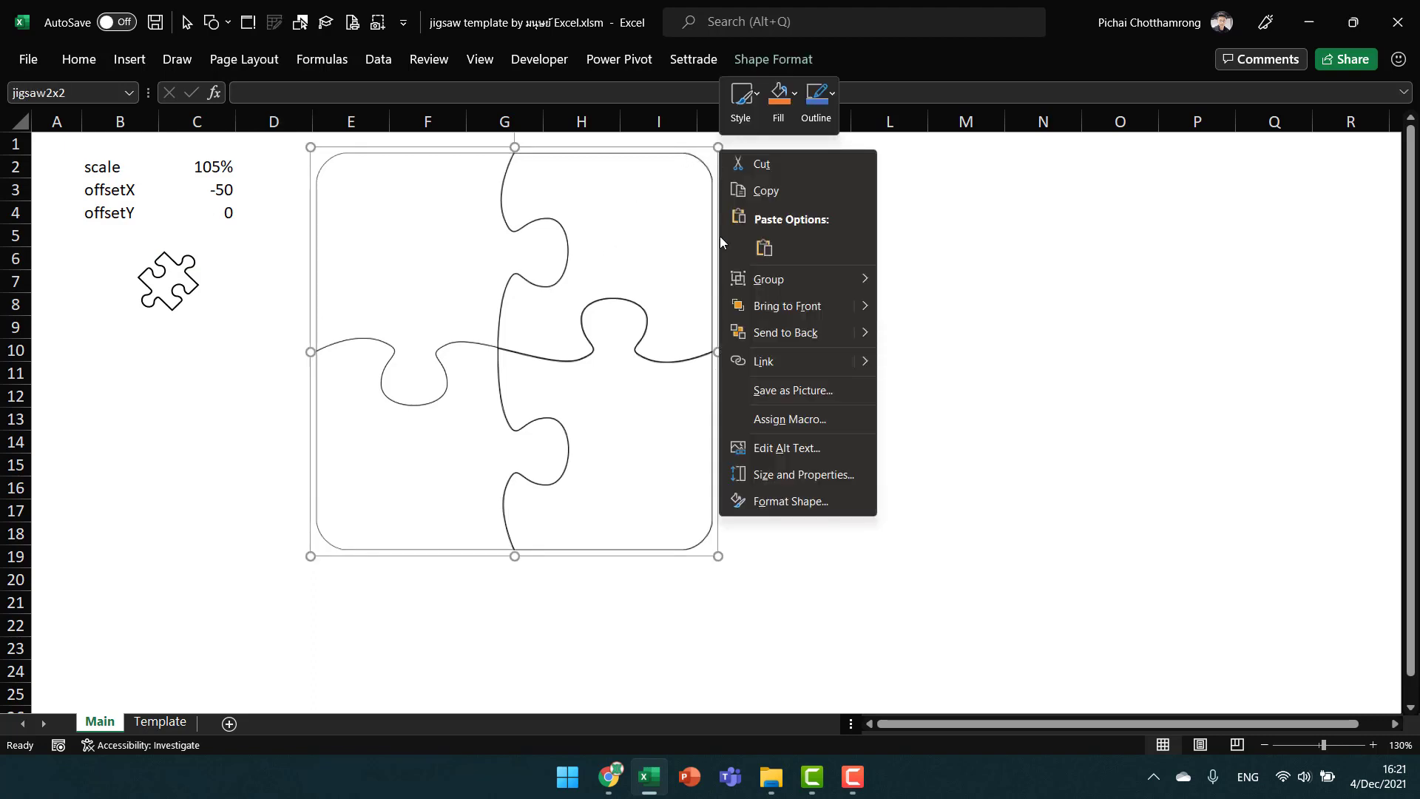
{"action": "left_click", "coordinate": [790, 501]}
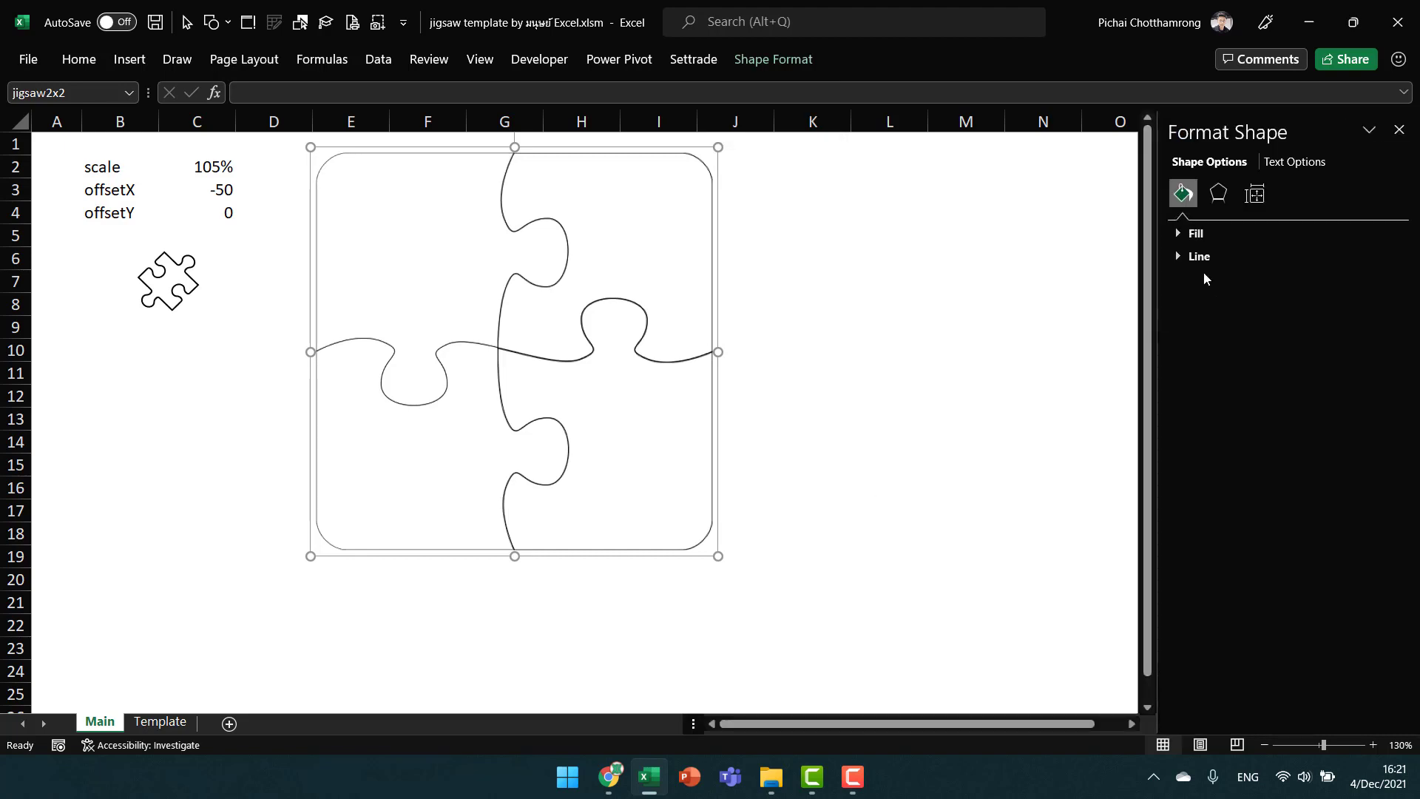
{"action": "left_click", "coordinate": [1183, 235]}
{"action": "left_click", "coordinate": [1251, 326]}
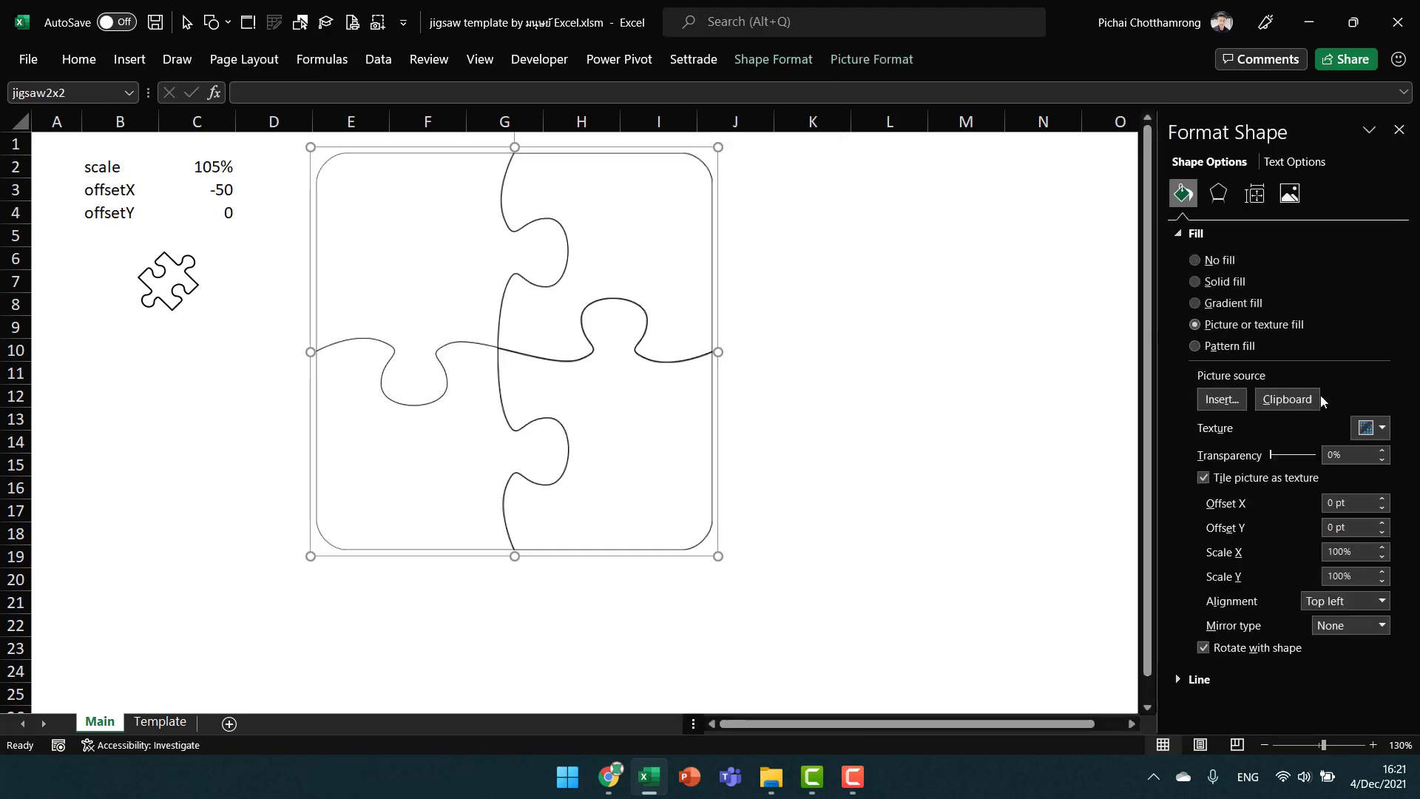
{"action": "left_click", "coordinate": [1222, 399]}
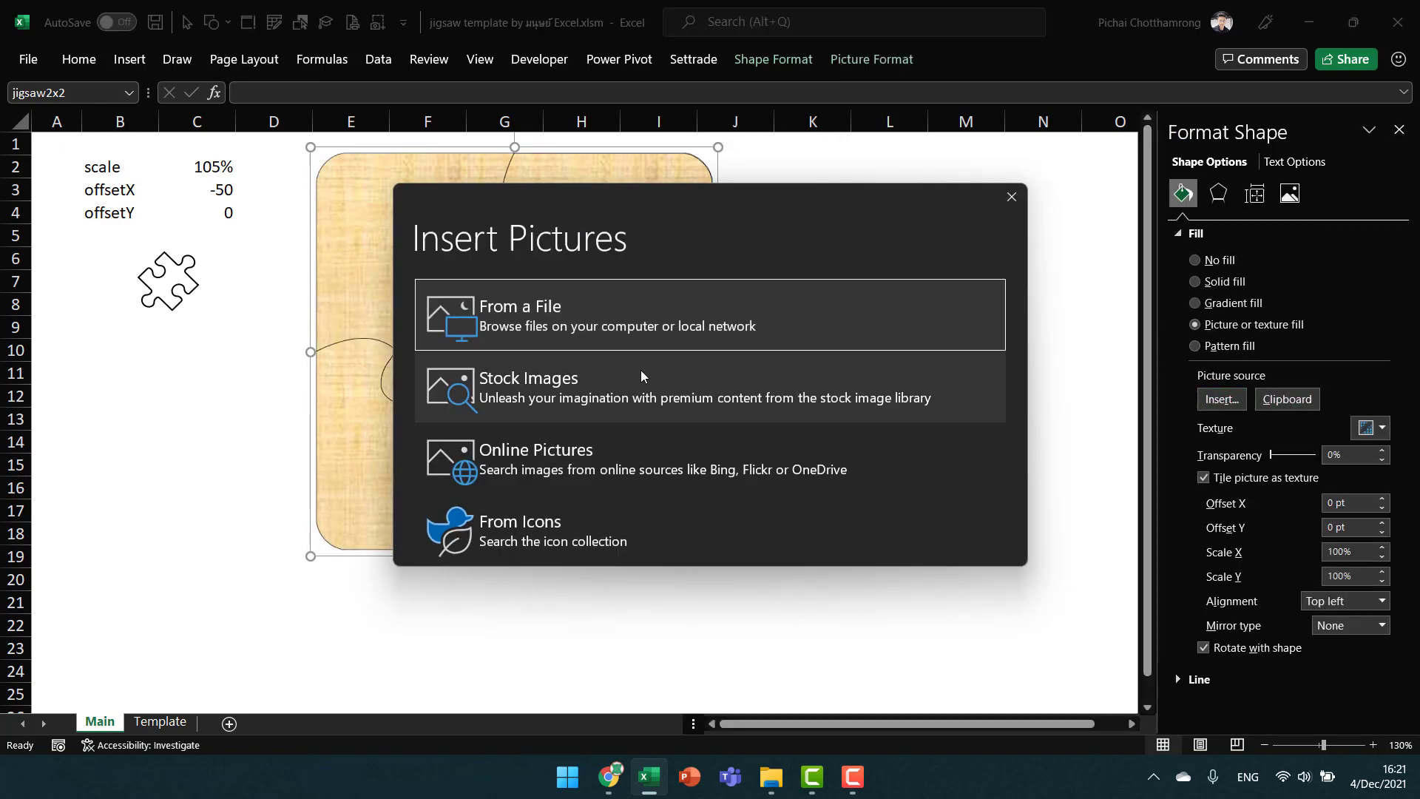
{"action": "left_click", "coordinate": [562, 330]}
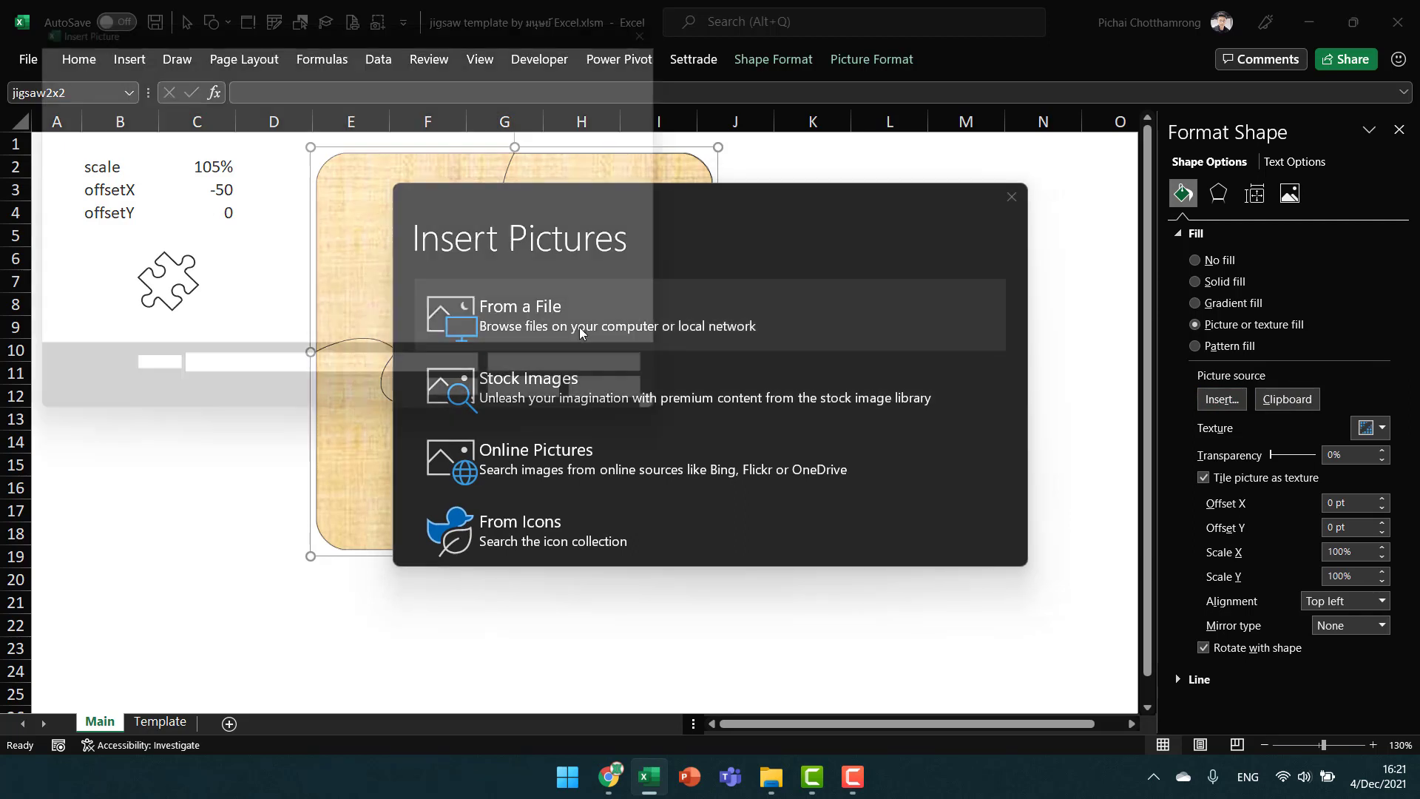
Browse to the C:\MultiMedia\Photo folder in the Insert Picture dialog.
{"action": "scroll", "coordinate": [139, 329], "scroll_direction": "down", "scroll_amount": 1}
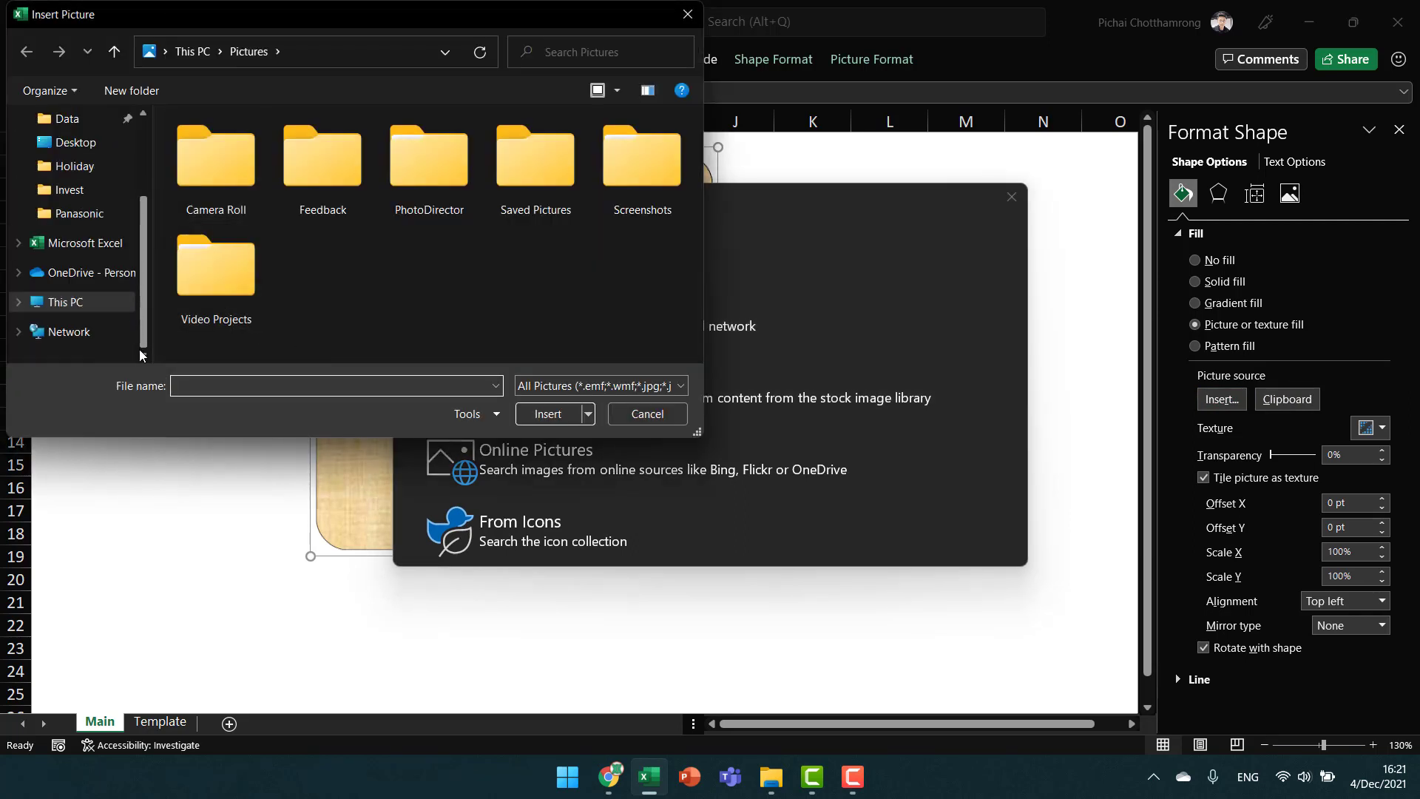
{"action": "left_click", "coordinate": [111, 303]}
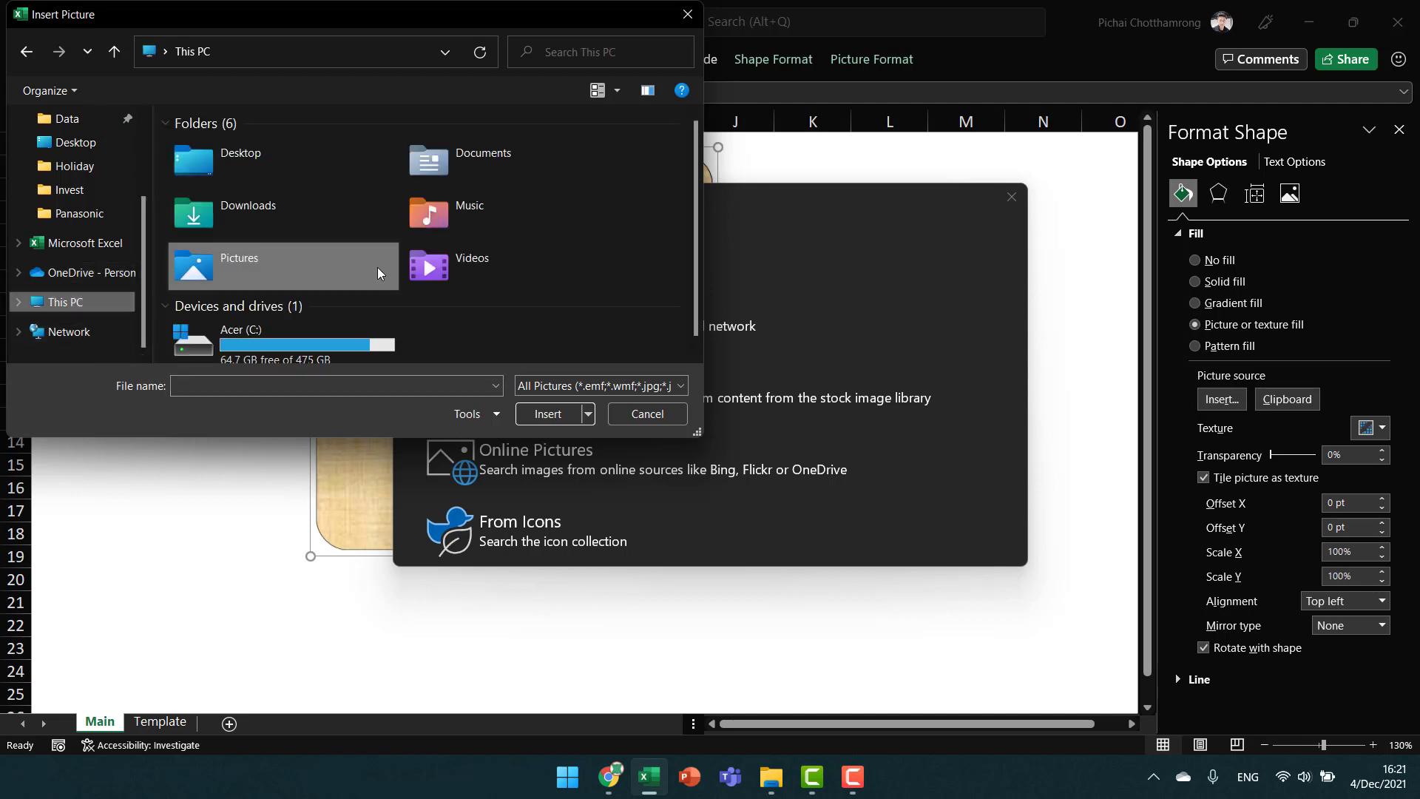
{"action": "double_click", "coordinate": [323, 338]}
{"action": "key", "text": "Down"}
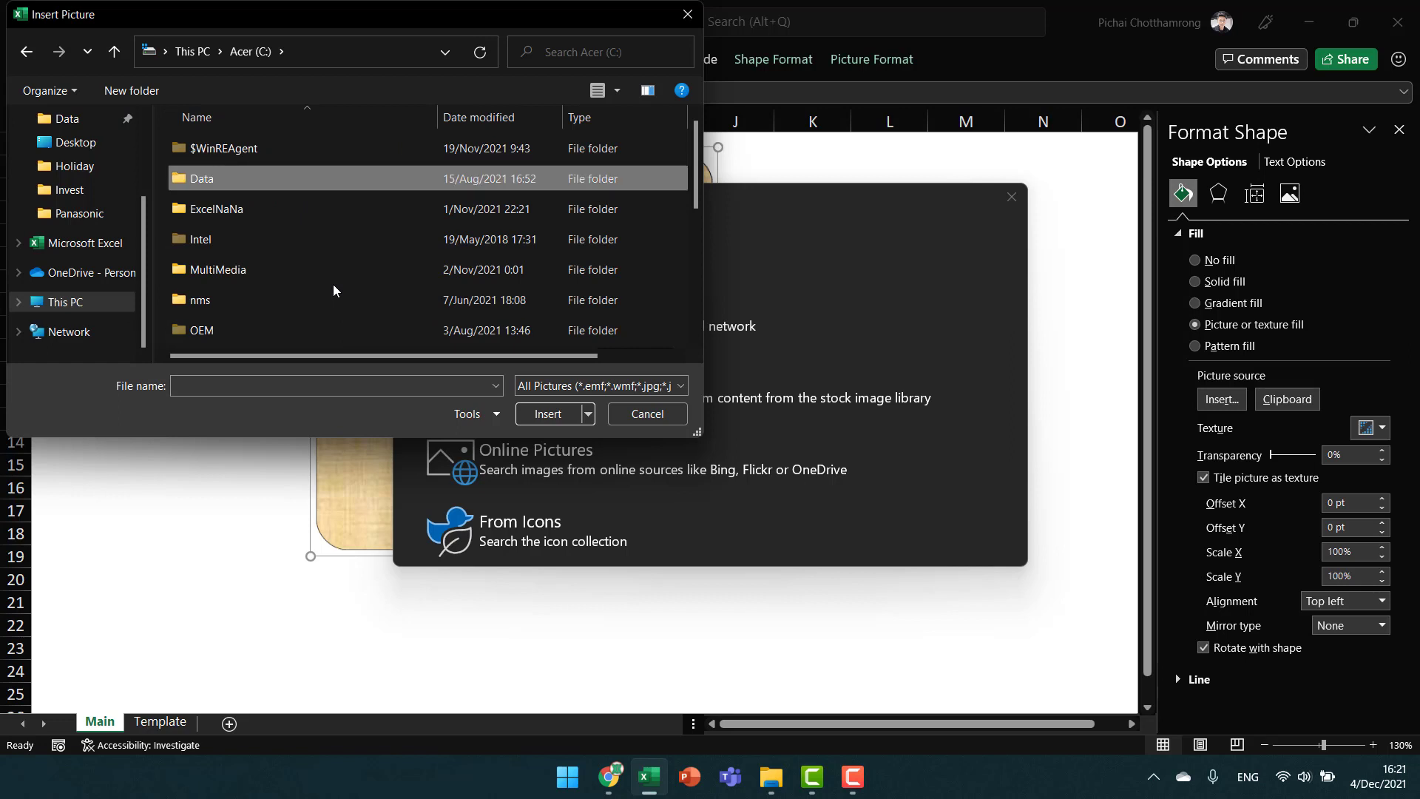
{"action": "key", "text": "Up"}
{"action": "key", "text": "Down"}
{"action": "key", "text": "Down"}
{"action": "key", "text": "Down"}
{"action": "key", "text": "Down"}
{"action": "double_click", "coordinate": [334, 284]}
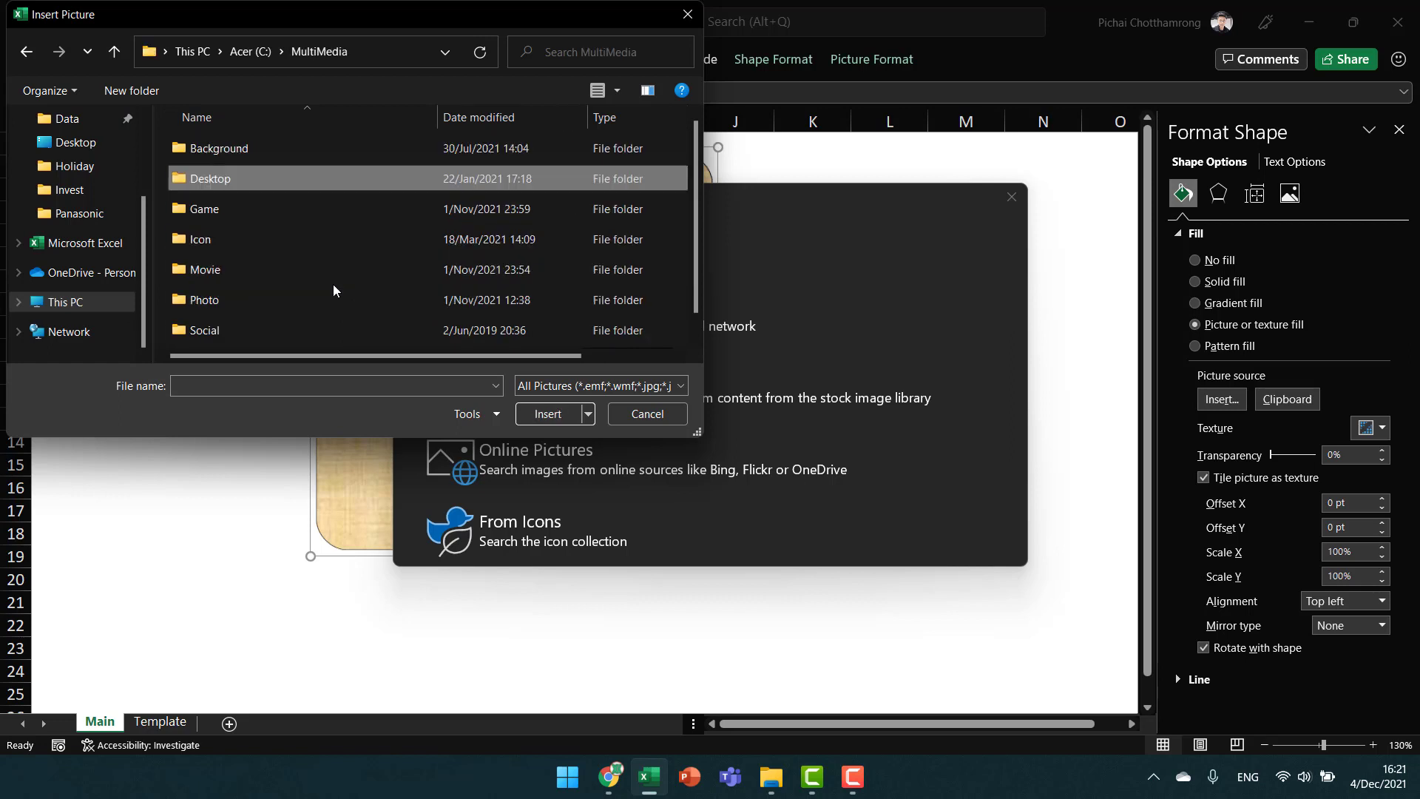
{"action": "double_click", "coordinate": [334, 285]}
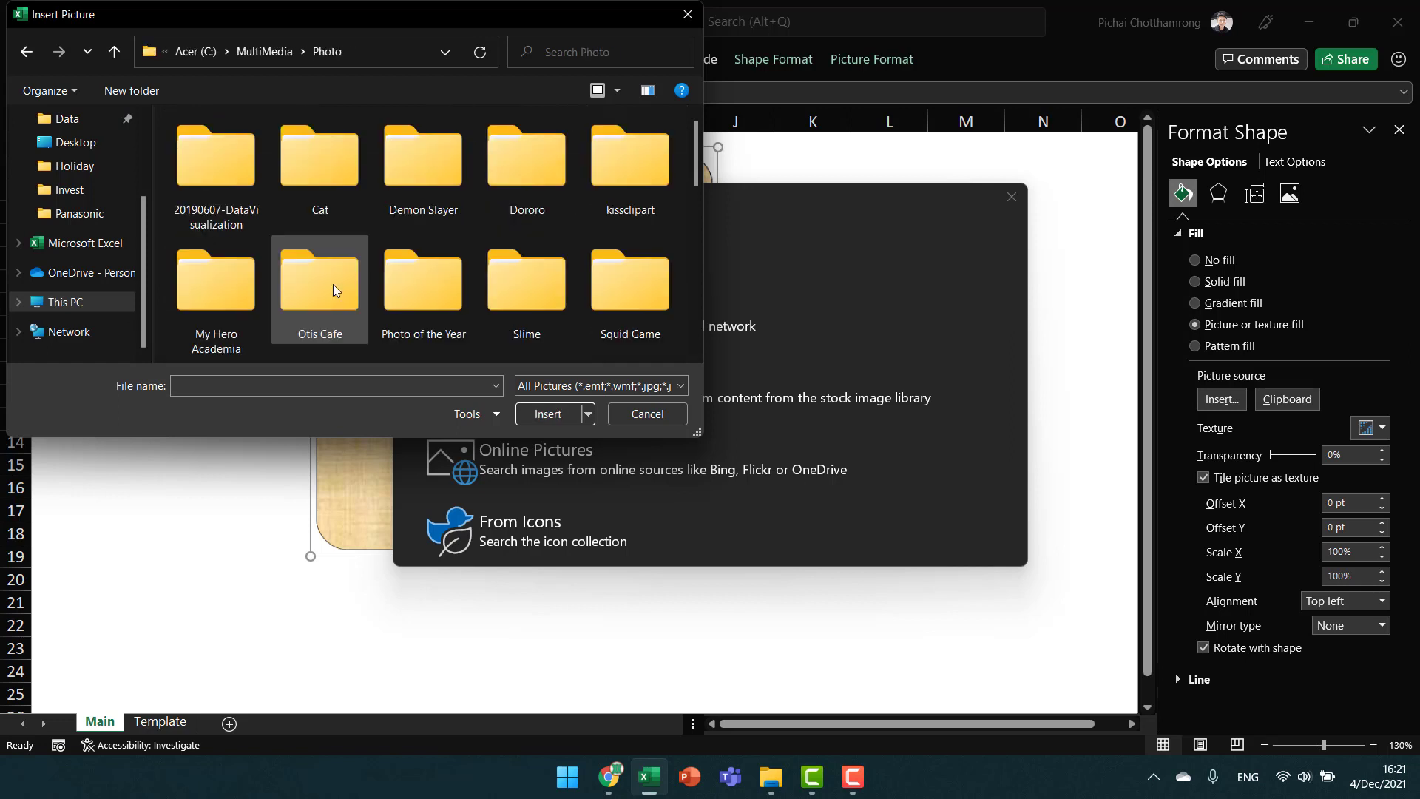
Insert the first white cat photo from the Cat folder as the fill.
{"action": "left_click", "coordinate": [333, 283]}
{"action": "key", "text": "Up"}
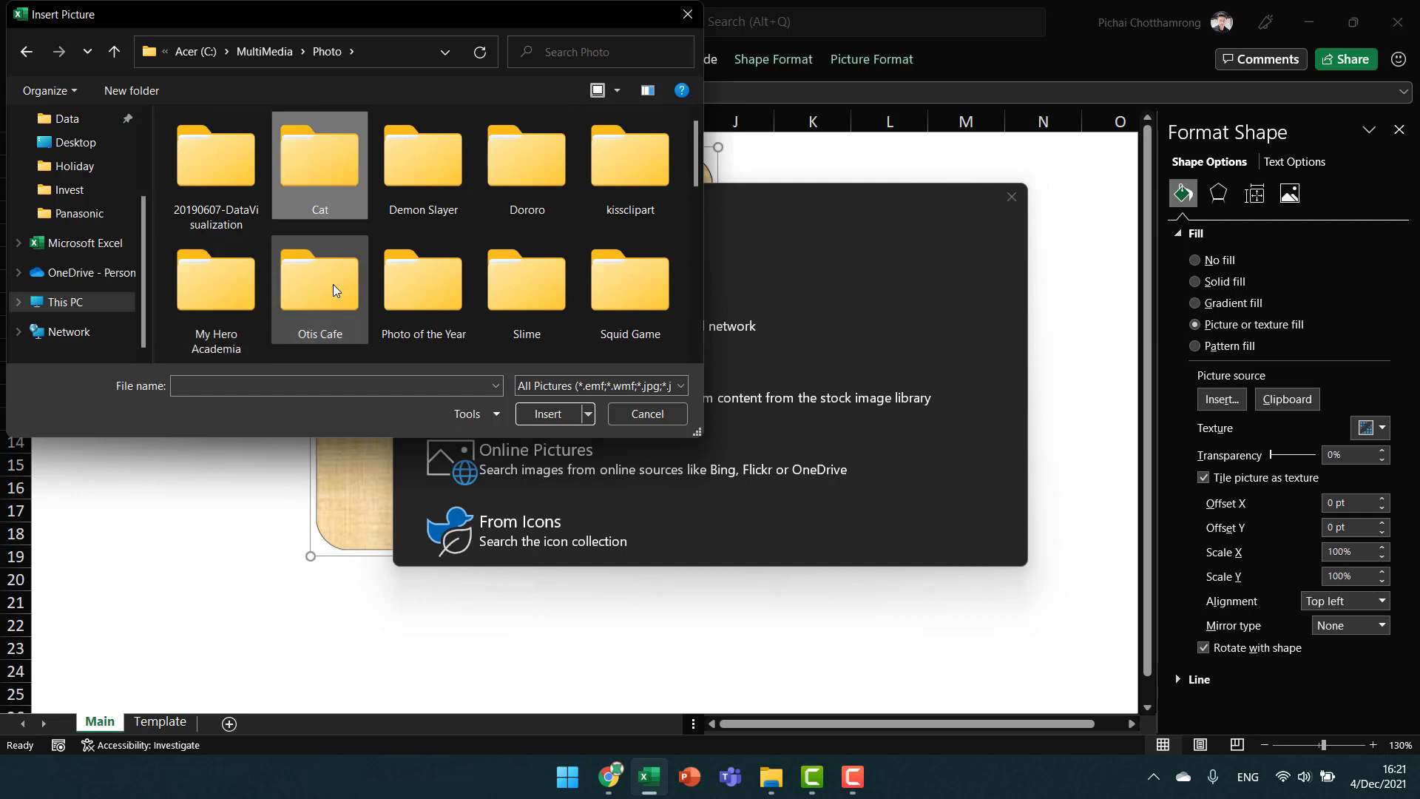
{"action": "key", "text": "Return"}
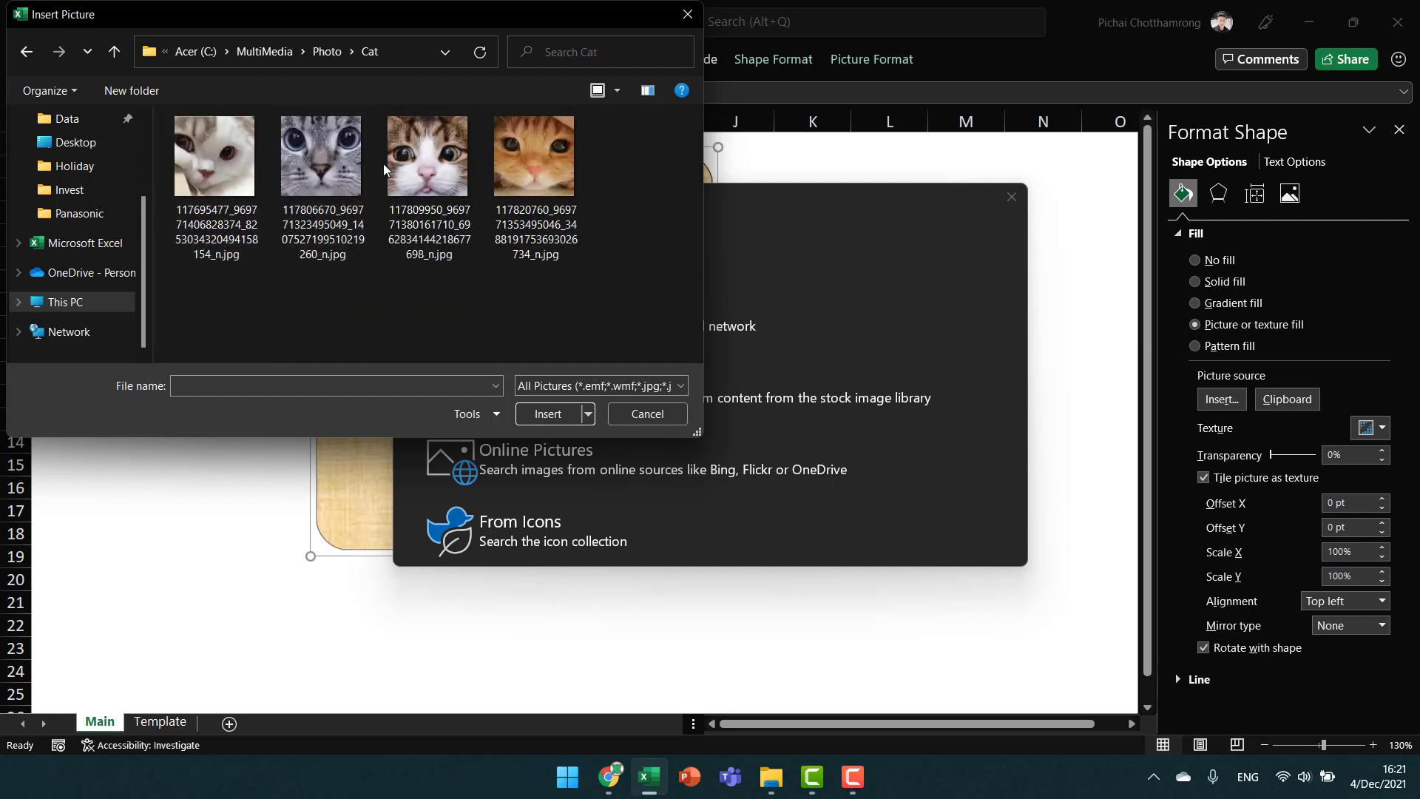
{"action": "left_click", "coordinate": [415, 158]}
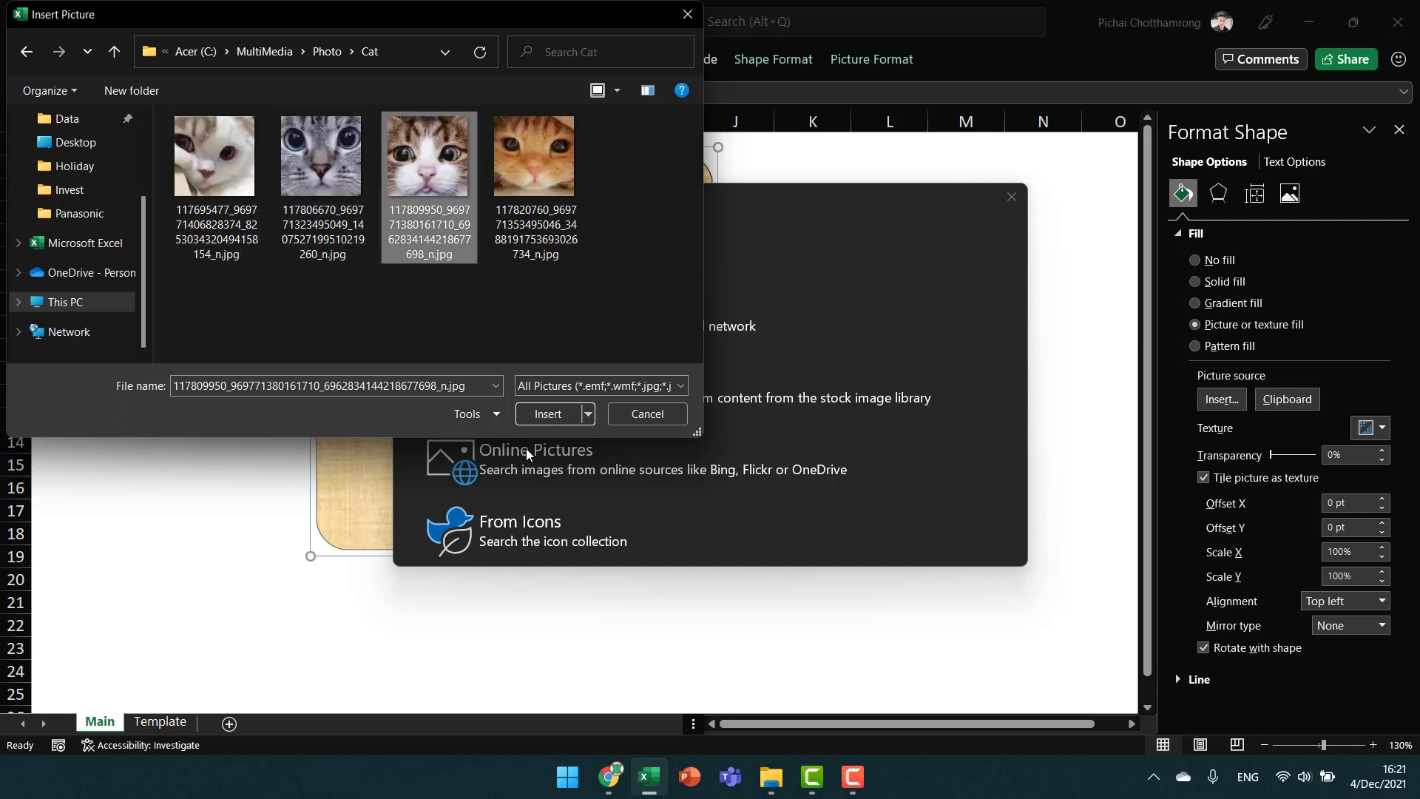
{"action": "left_click", "coordinate": [225, 159]}
{"action": "left_click", "coordinate": [554, 417]}
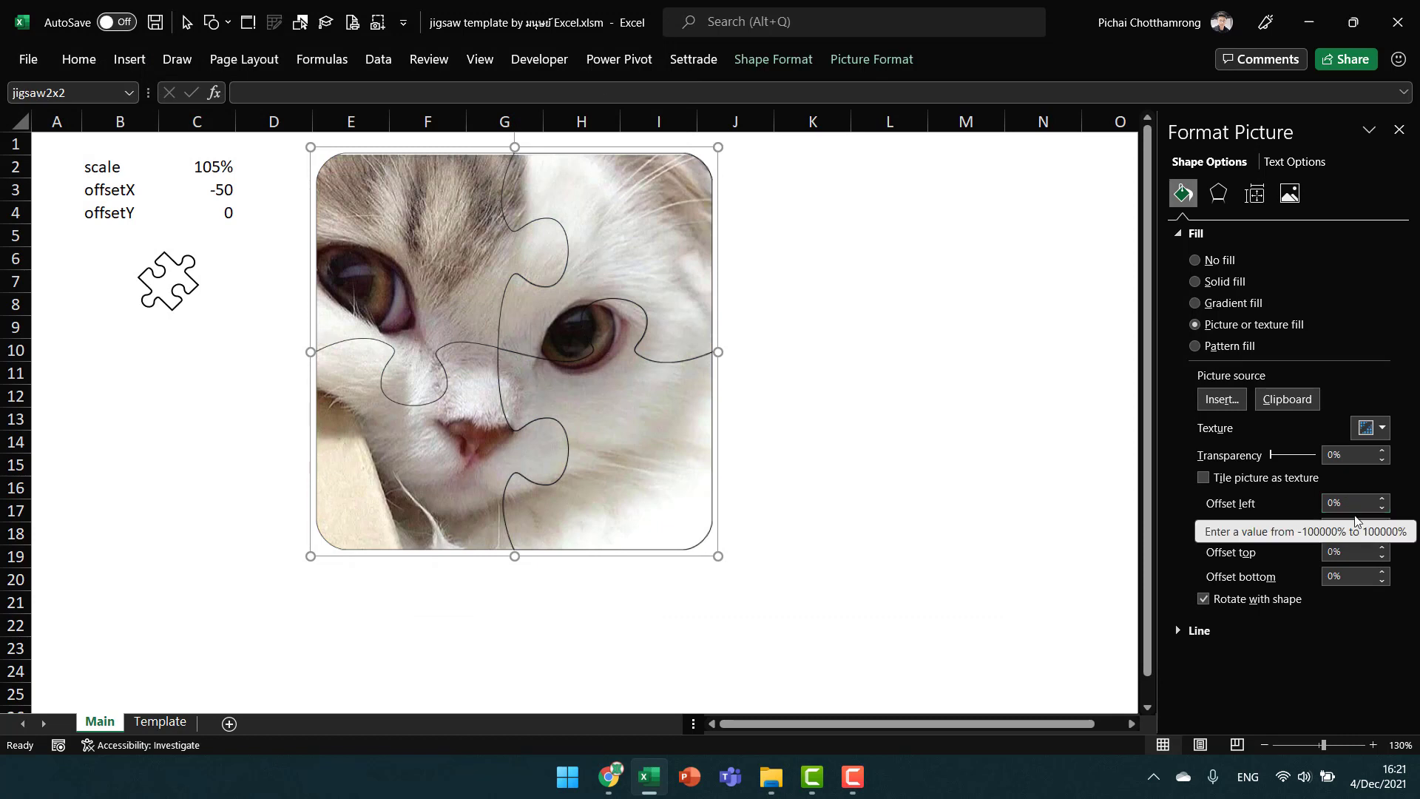
Tile the cat photo as a texture and try 50% and 30% scale values.
{"action": "left_click", "coordinate": [1276, 479]}
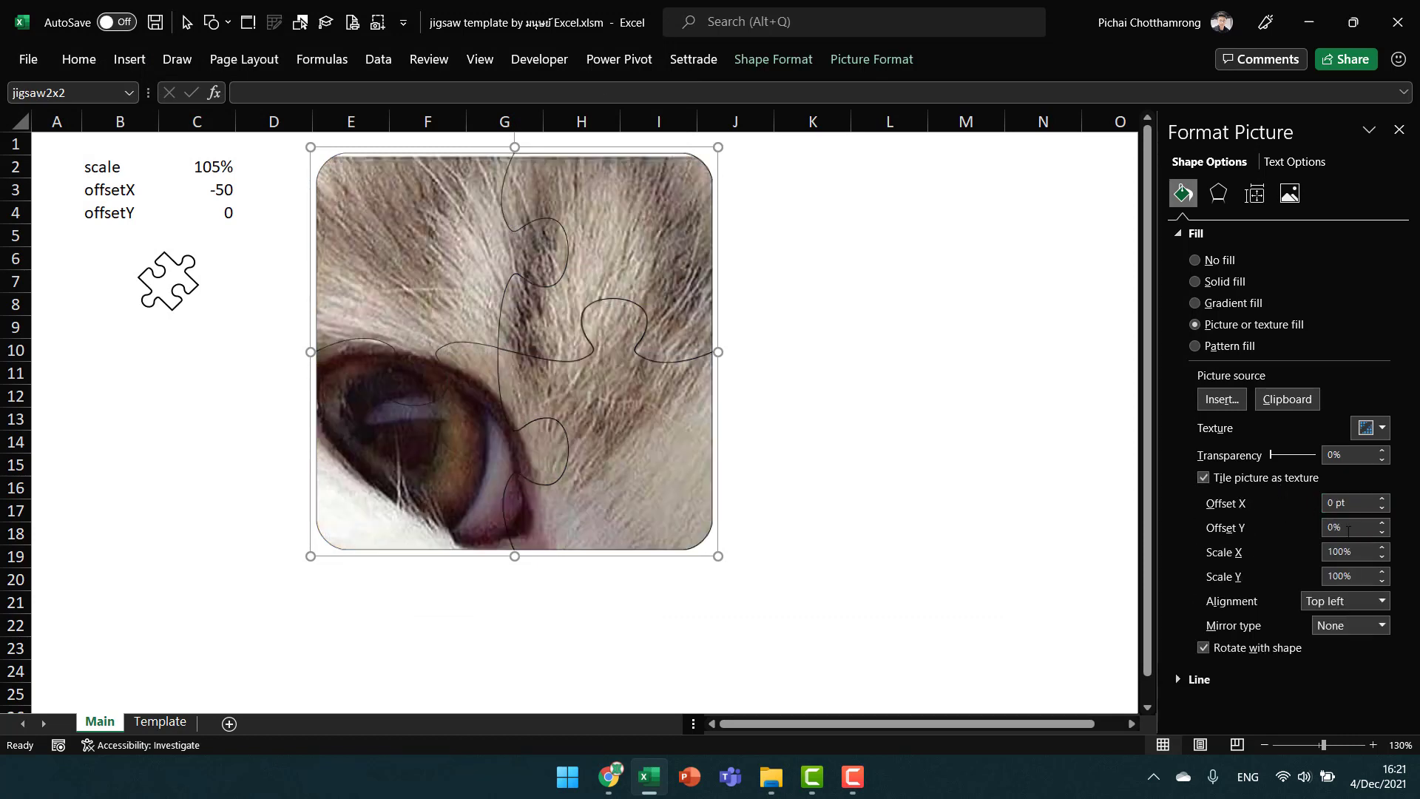
{"action": "left_click", "coordinate": [1344, 552]}
{"action": "type", "text": "50"}
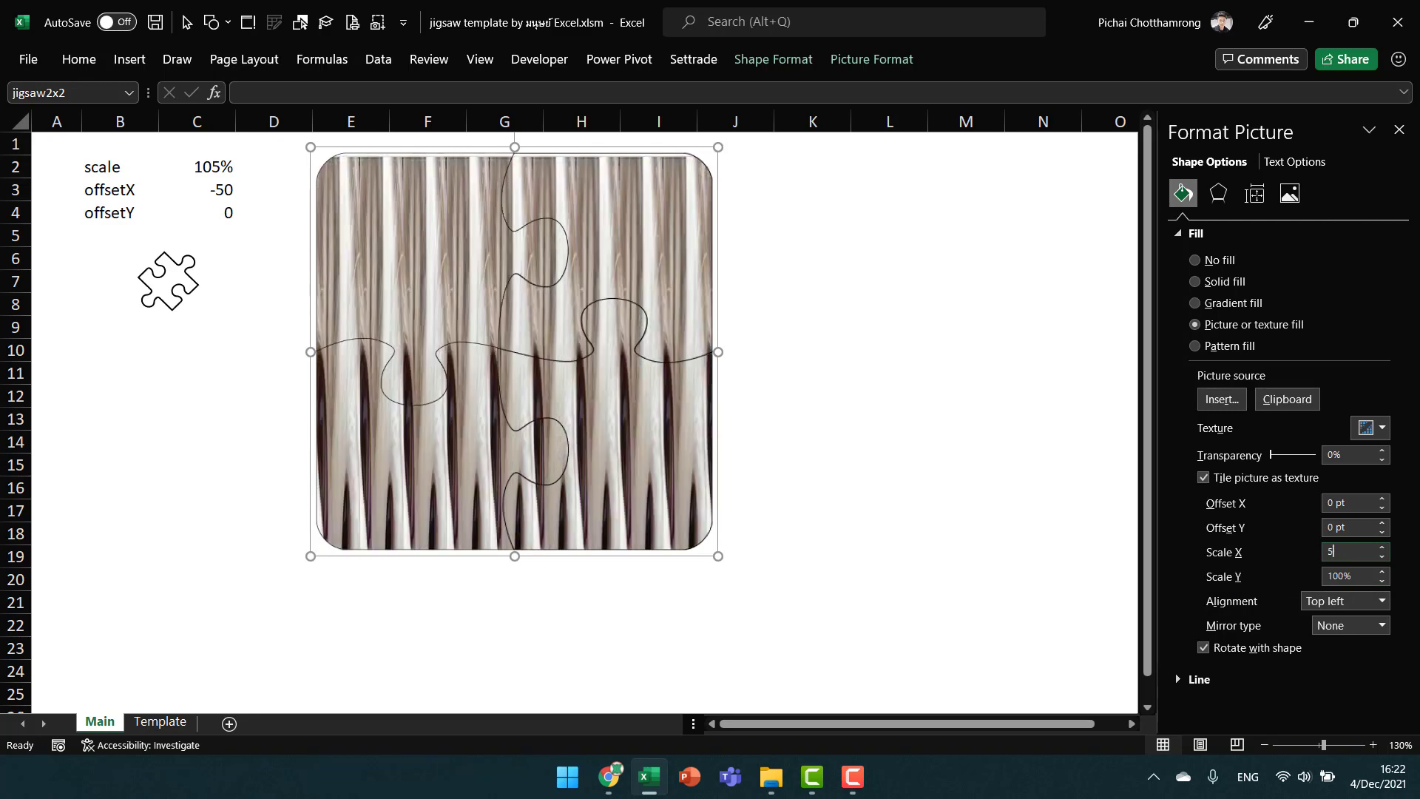
{"action": "key", "text": "Tab"}
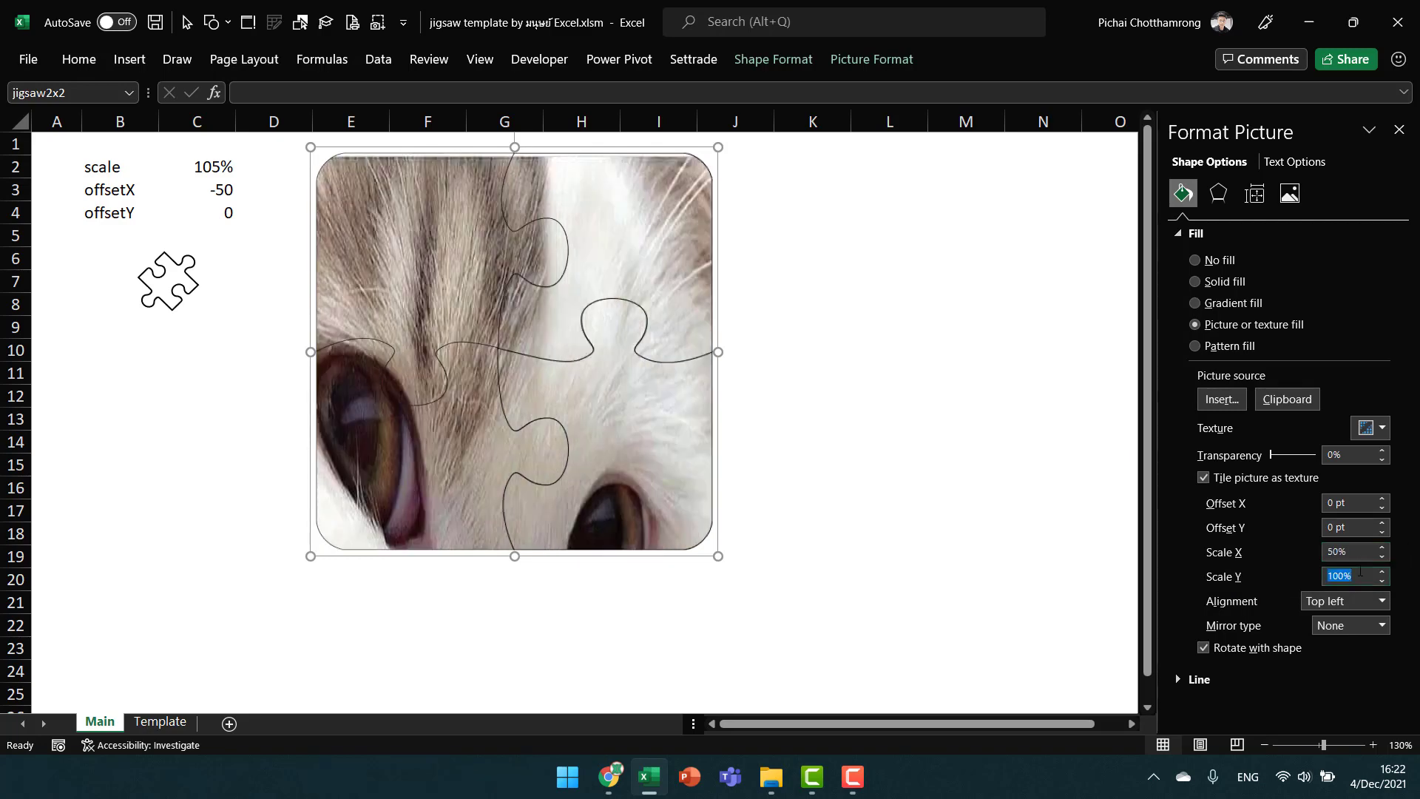
{"action": "key", "text": "shift+Tab"}
{"action": "type", "text": "20"}
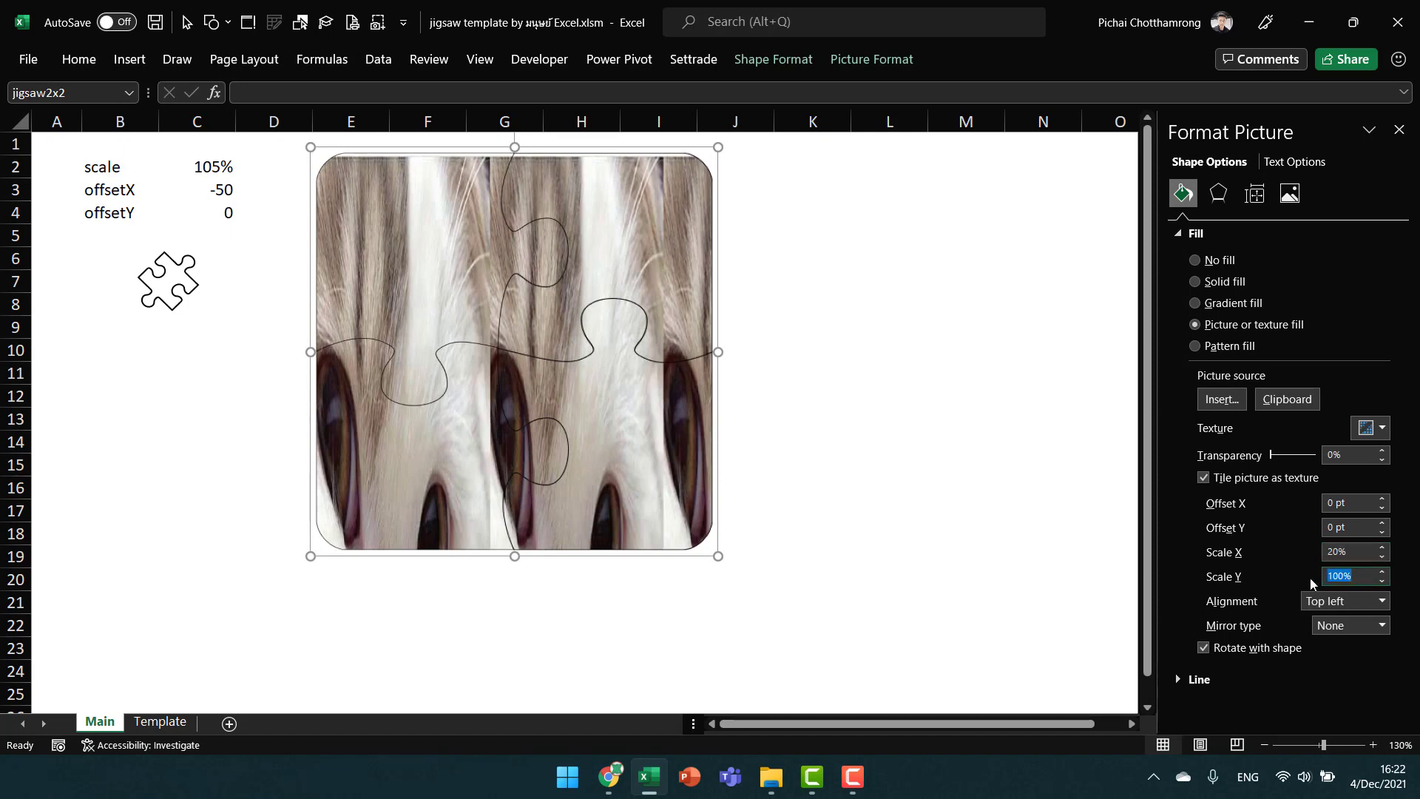
{"action": "type", "text": "30"}
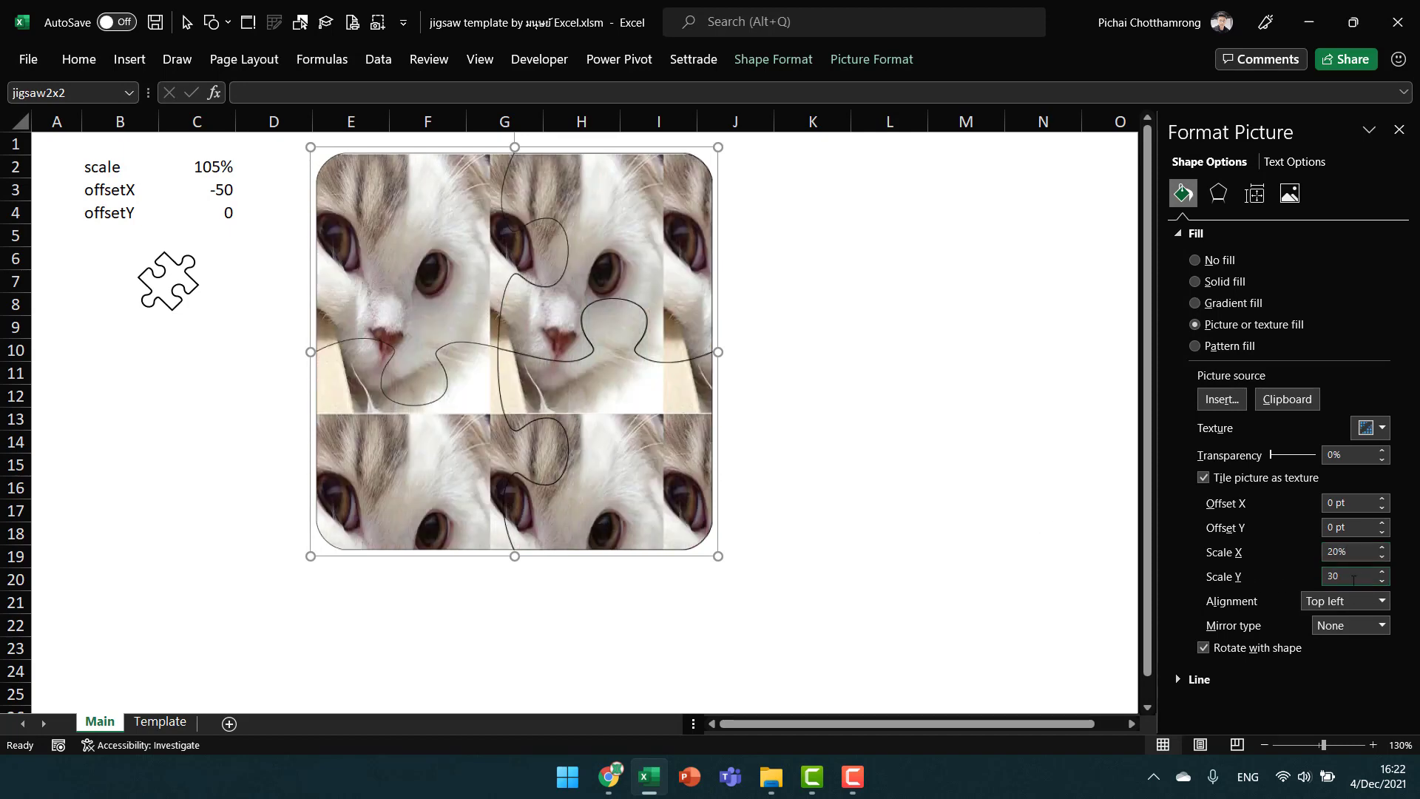
{"action": "left_click", "coordinate": [1357, 552]}
{"action": "type", "text": "0"}
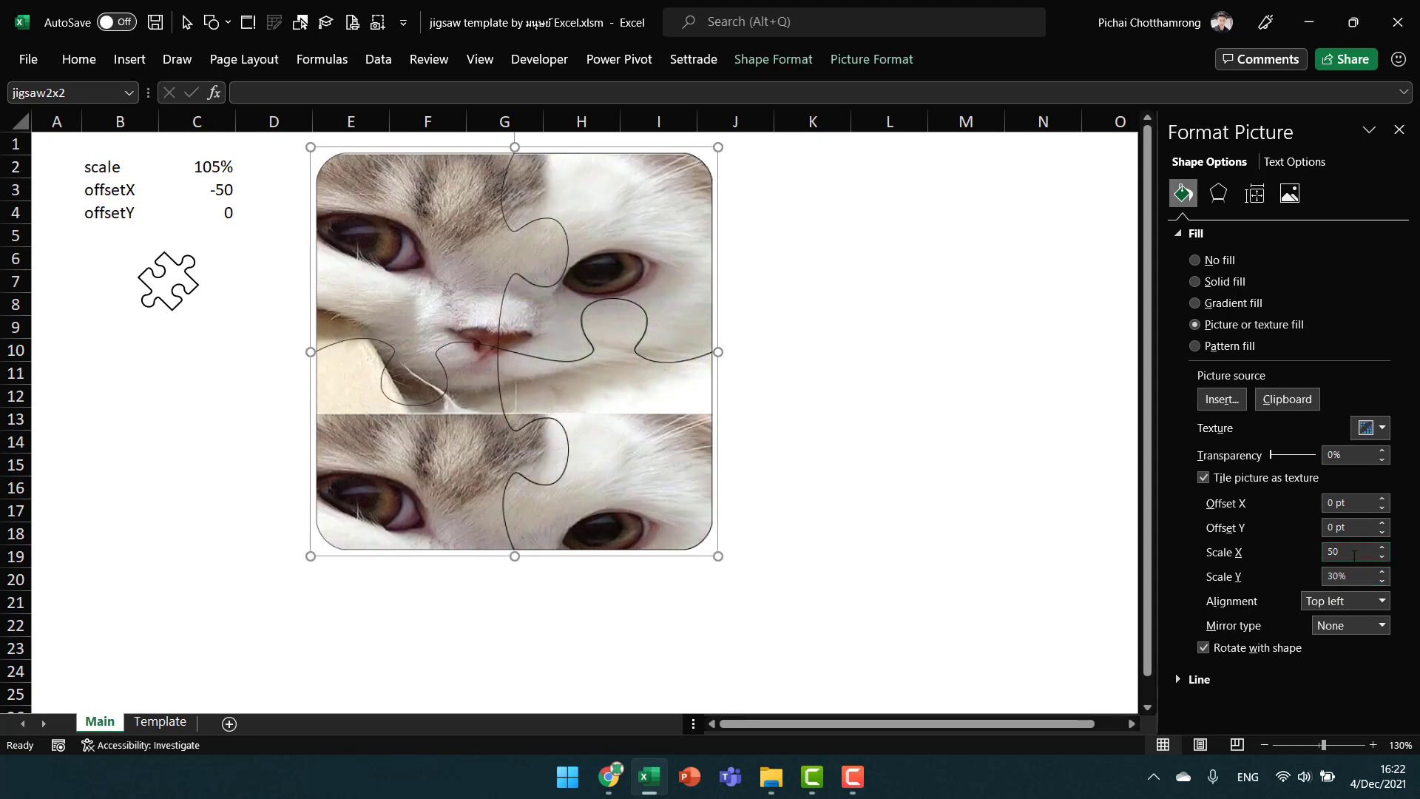
Try 80% and then 50% for both horizontal and vertical picture scale.
{"action": "double_click", "coordinate": [1353, 553]}
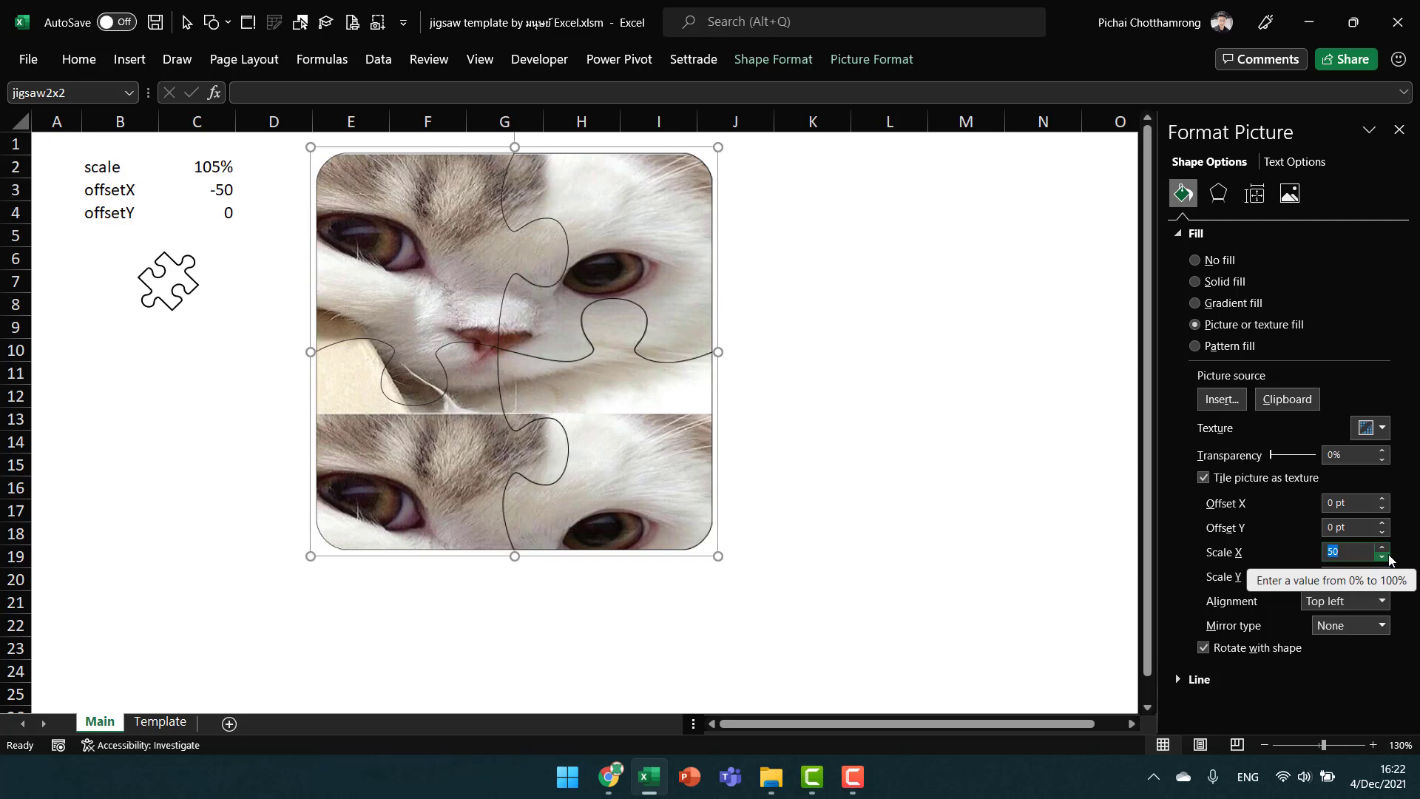
{"action": "type", "text": "80"}
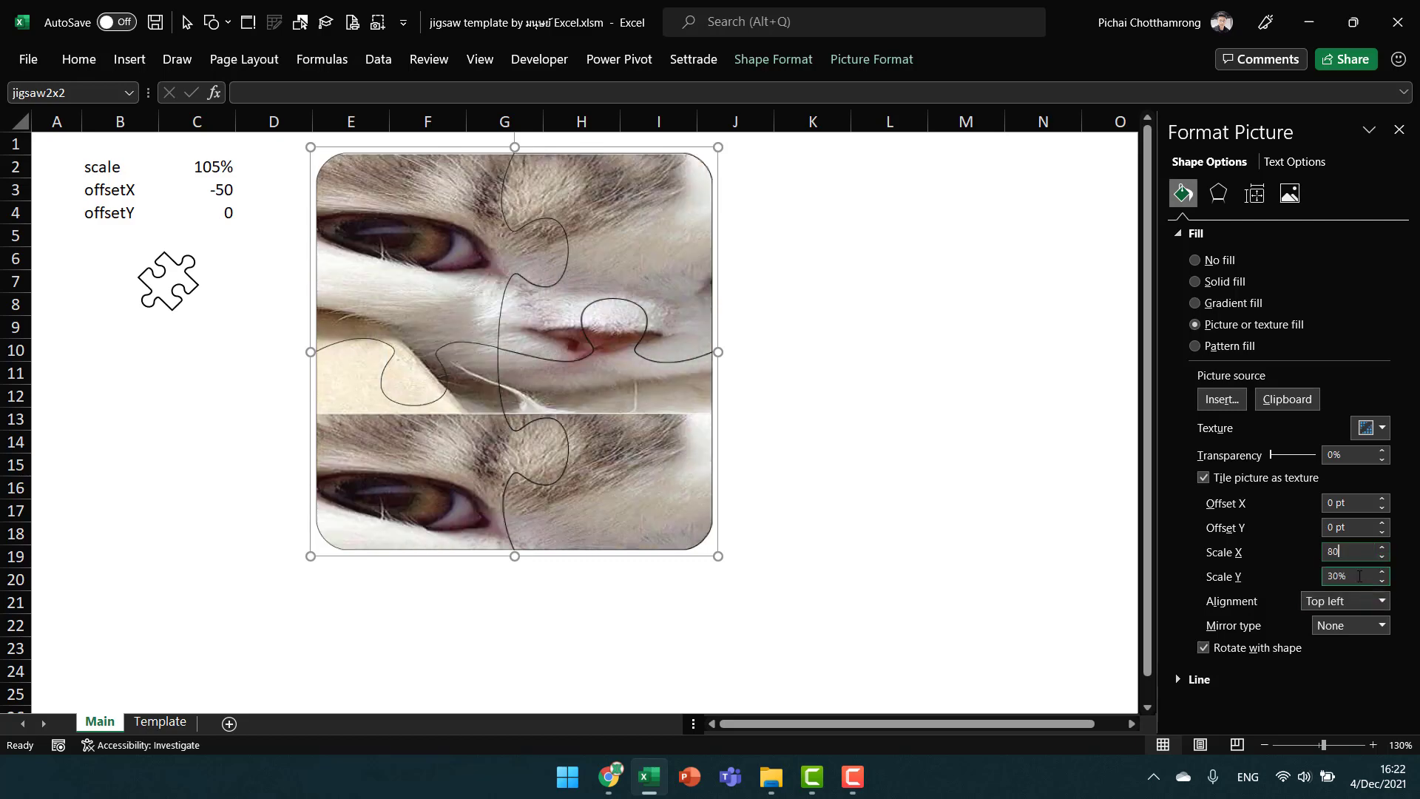
{"action": "double_click", "coordinate": [1359, 576]}
{"action": "type", "text": "80"}
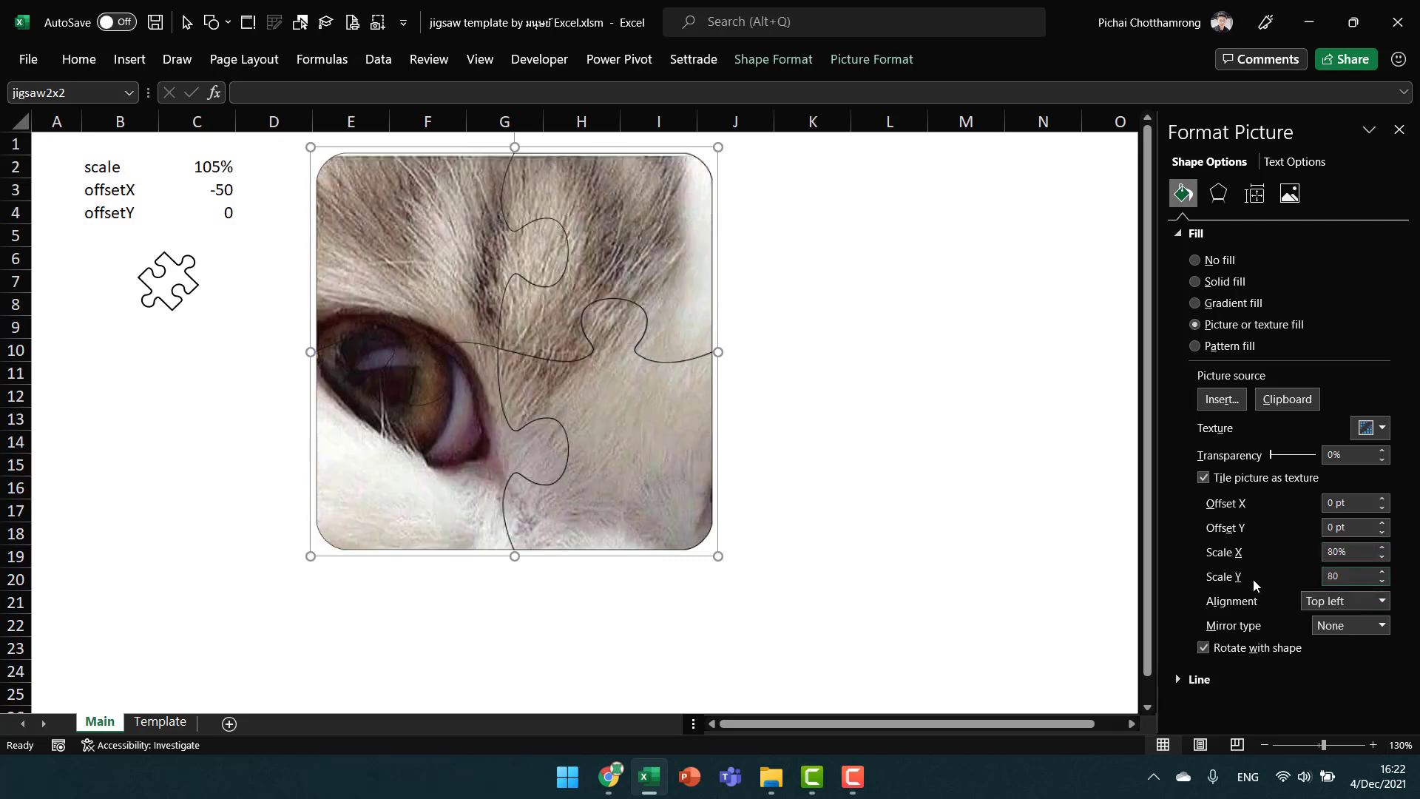
{"action": "key", "text": "shift+Tab"}
{"action": "type", "text": "50"}
{"action": "key", "text": "Tab"}
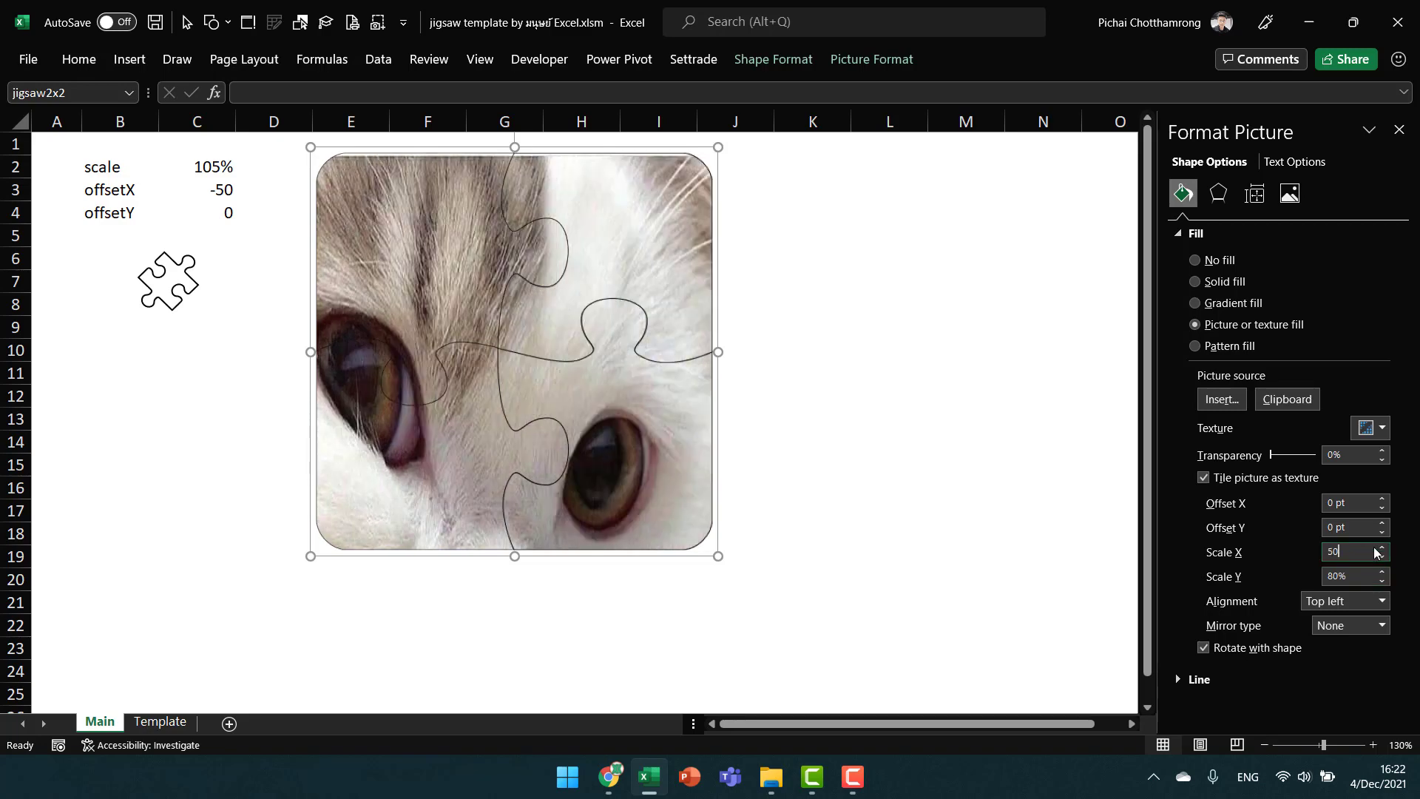
{"action": "type", "text": "50"}
{"action": "key", "text": "Return"}
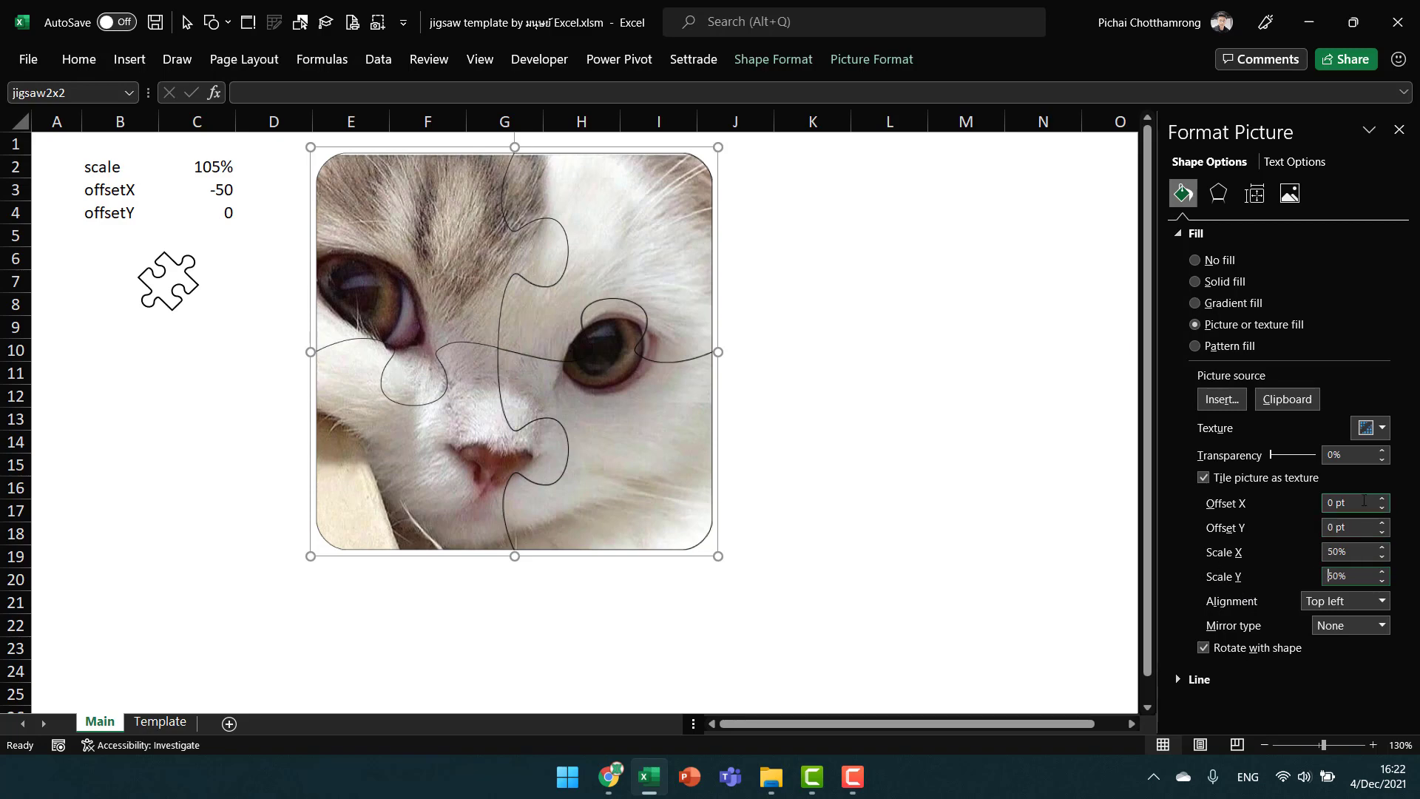
Fine-tune the texture scale through 40% and 45%, settling at 48% on both axes.
{"action": "left_click", "coordinate": [1347, 553]}
{"action": "type", "text": "40"}
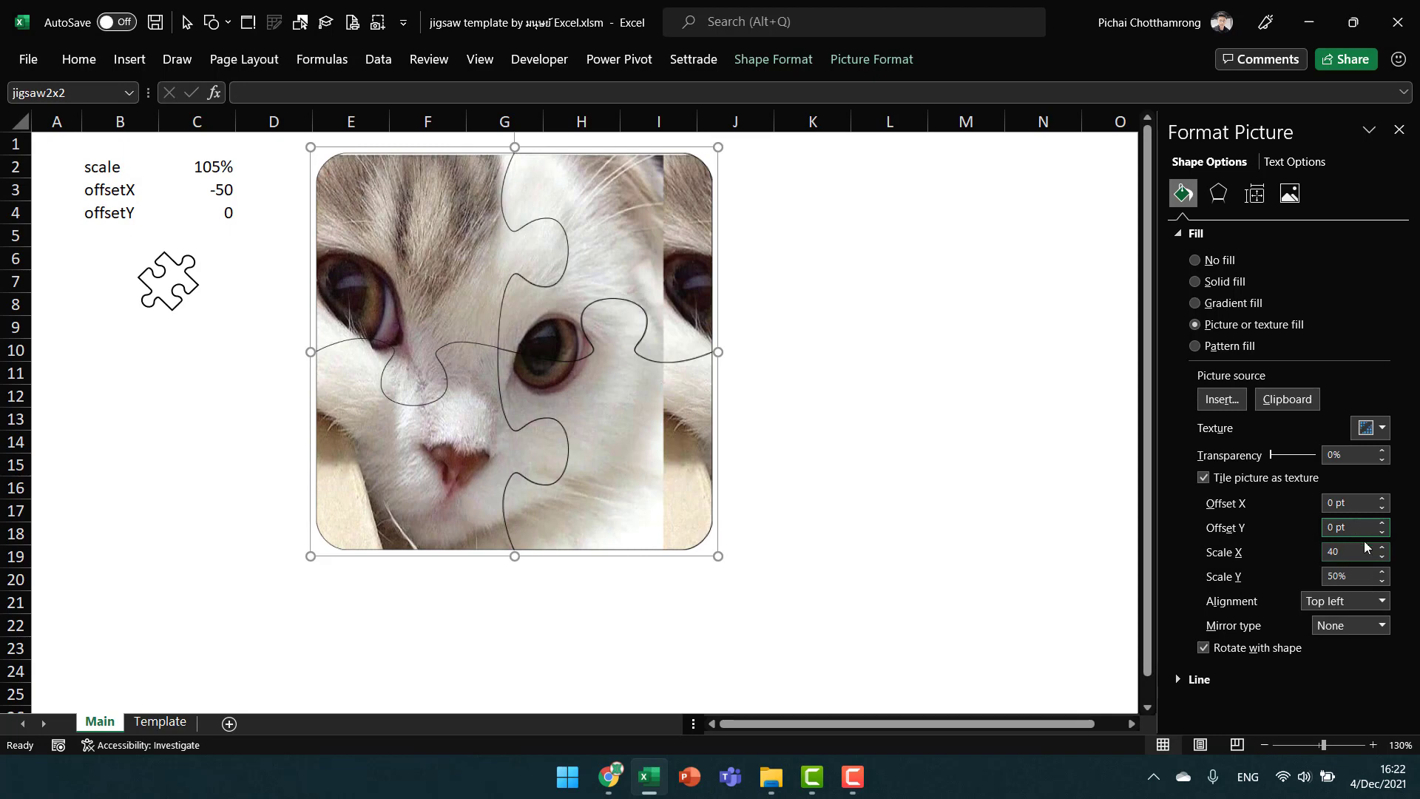
{"action": "key", "text": "Tab"}
{"action": "key", "text": "shift+Tab"}
{"action": "type", "text": "45"}
{"action": "key", "text": "Return"}
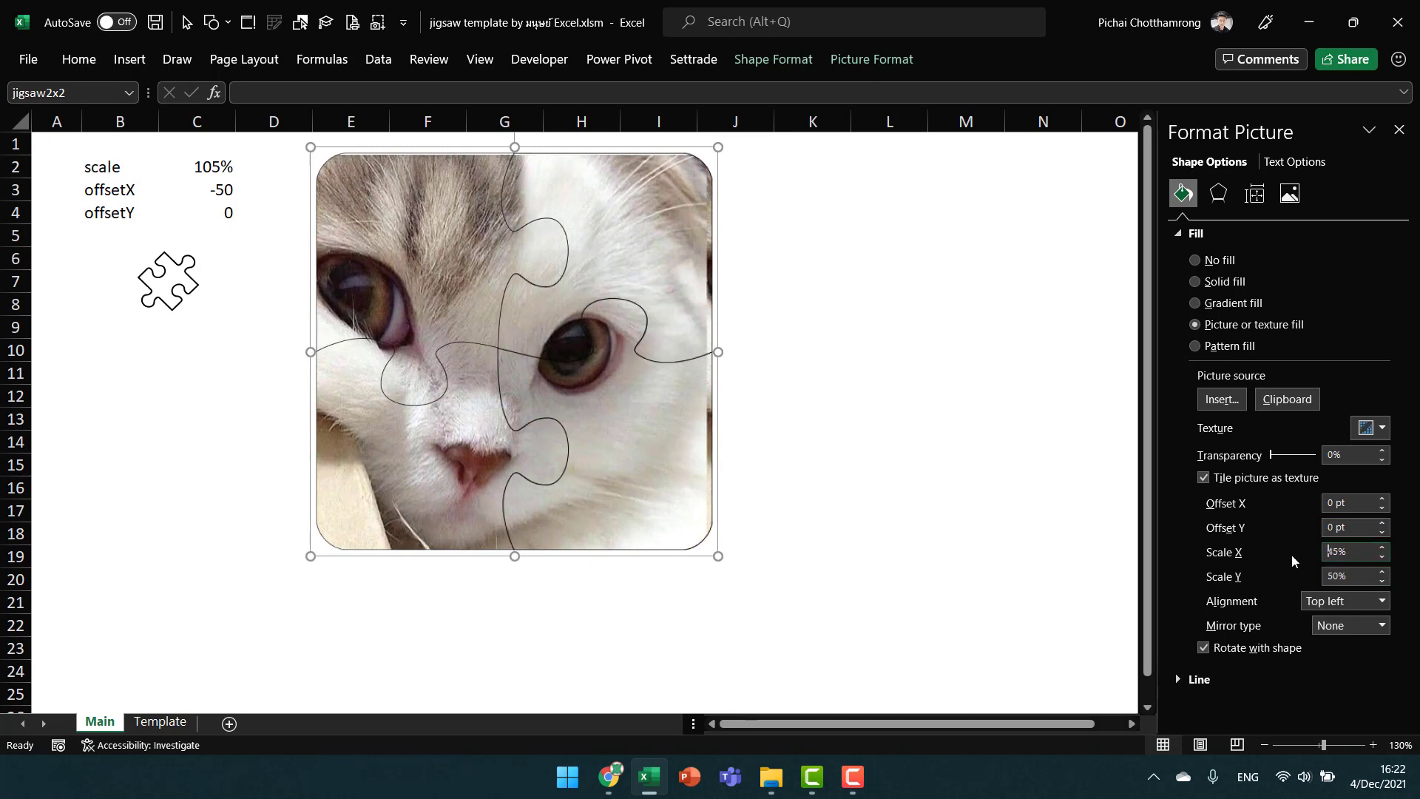
{"action": "left_click", "coordinate": [1221, 554]}
{"action": "type", "text": "48"}
{"action": "key", "text": "Tab"}
{"action": "type", "text": "48"}
{"action": "key", "text": "Tab"}
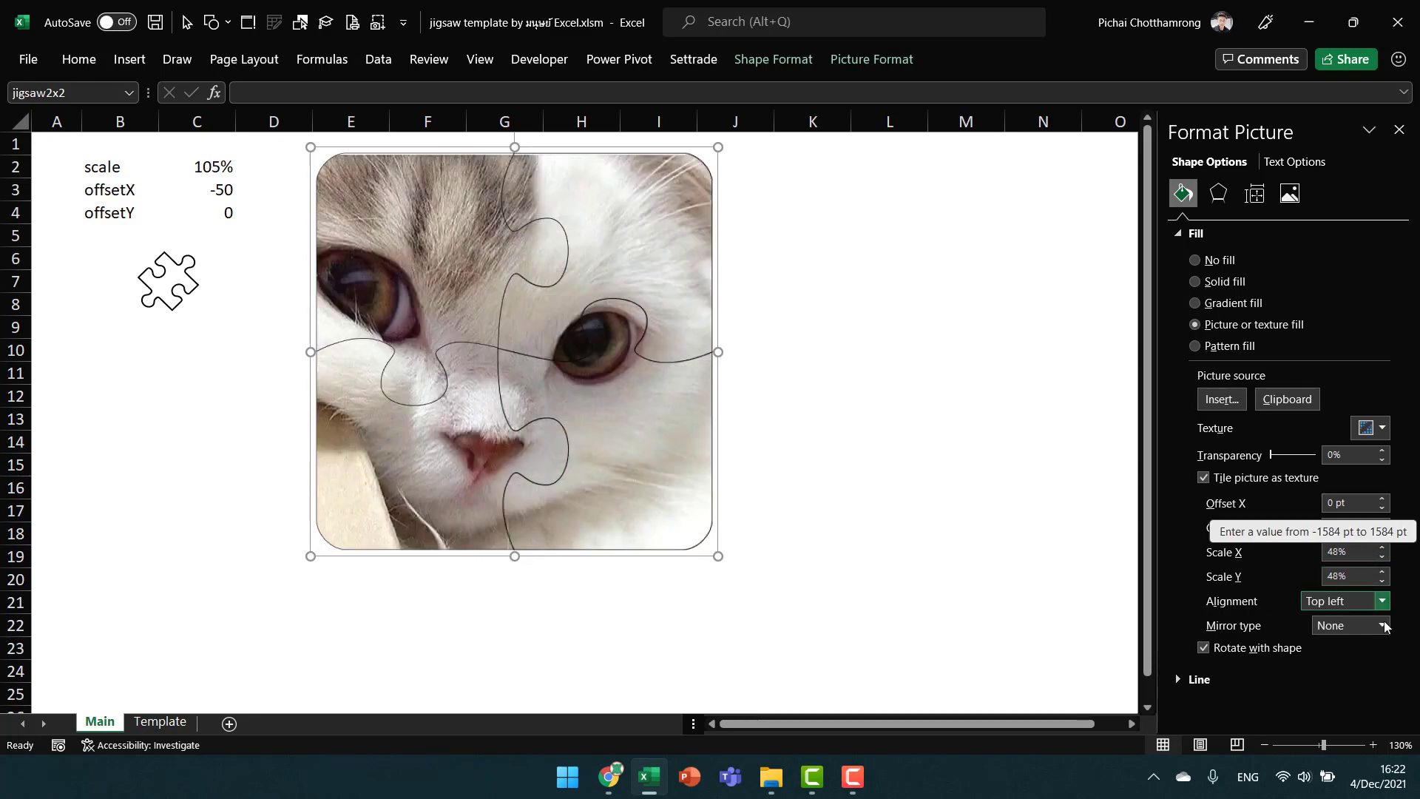
Nudge the tiled fill's vertical offset down and back up, settling near -1 pt.
{"action": "left_click", "coordinate": [1382, 521]}
{"action": "left_click", "coordinate": [1382, 521]}
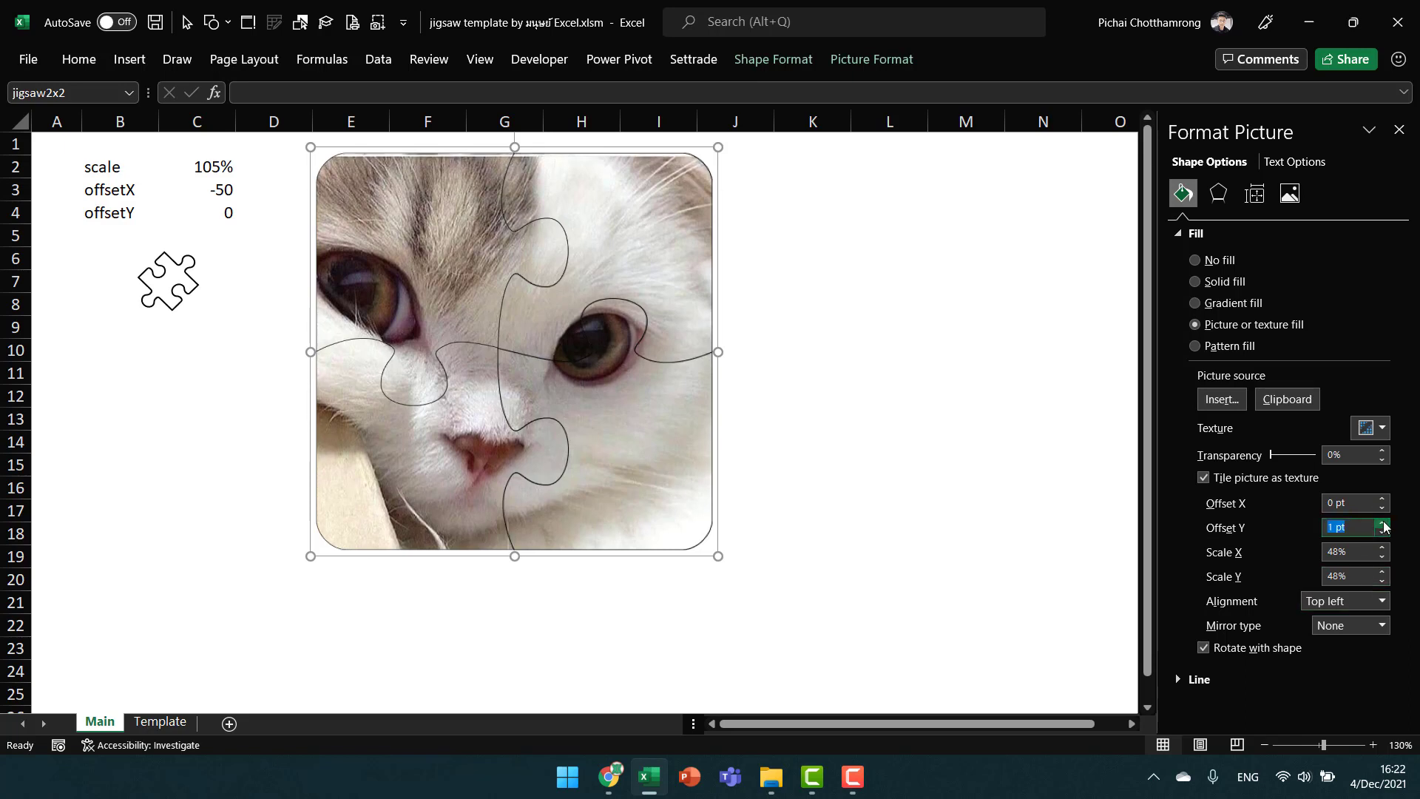
{"action": "left_click", "coordinate": [1382, 521]}
{"action": "left_click", "coordinate": [1382, 521]}
{"action": "left_click", "coordinate": [1382, 521]}
{"action": "left_click", "coordinate": [1382, 521]}
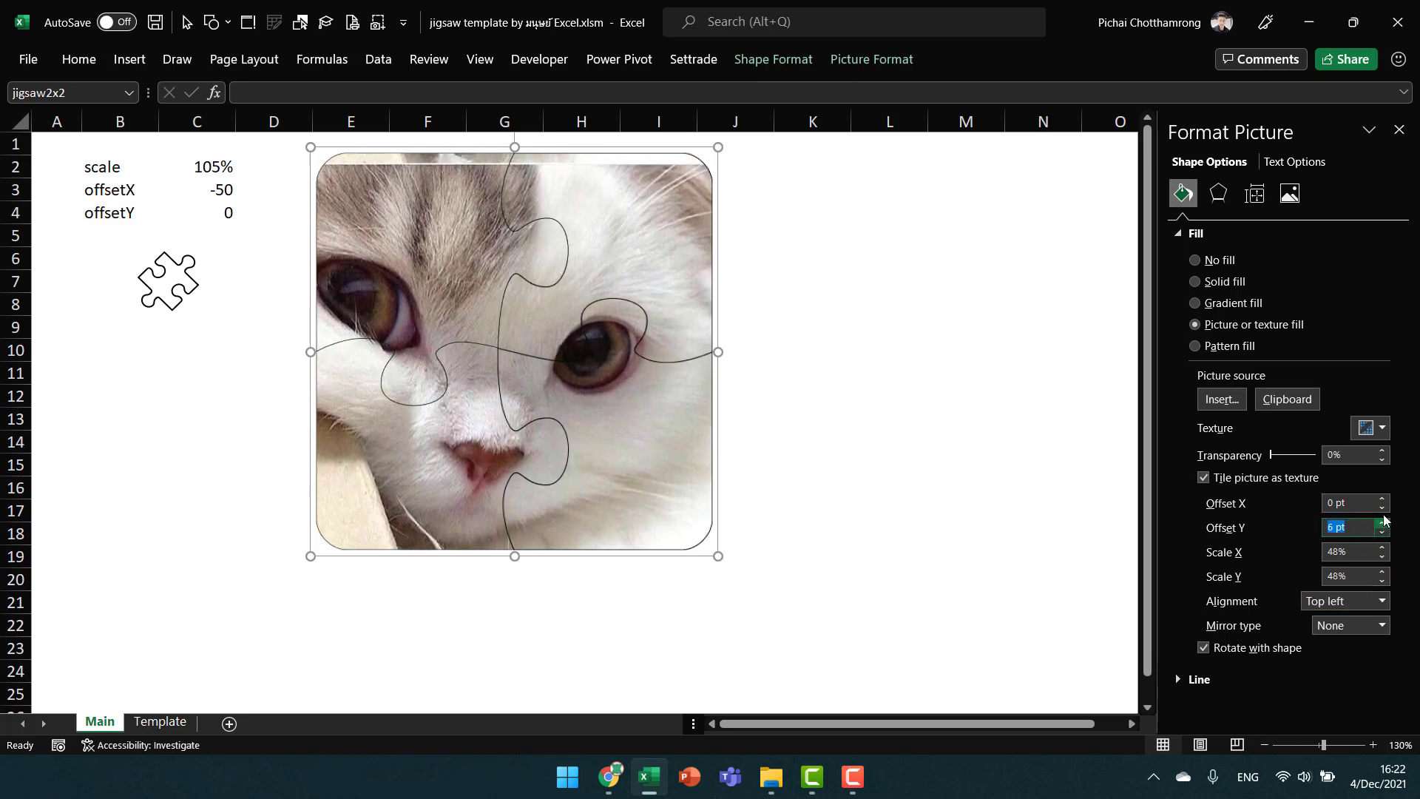
{"action": "left_click", "coordinate": [1381, 521]}
{"action": "left_click", "coordinate": [1381, 522]}
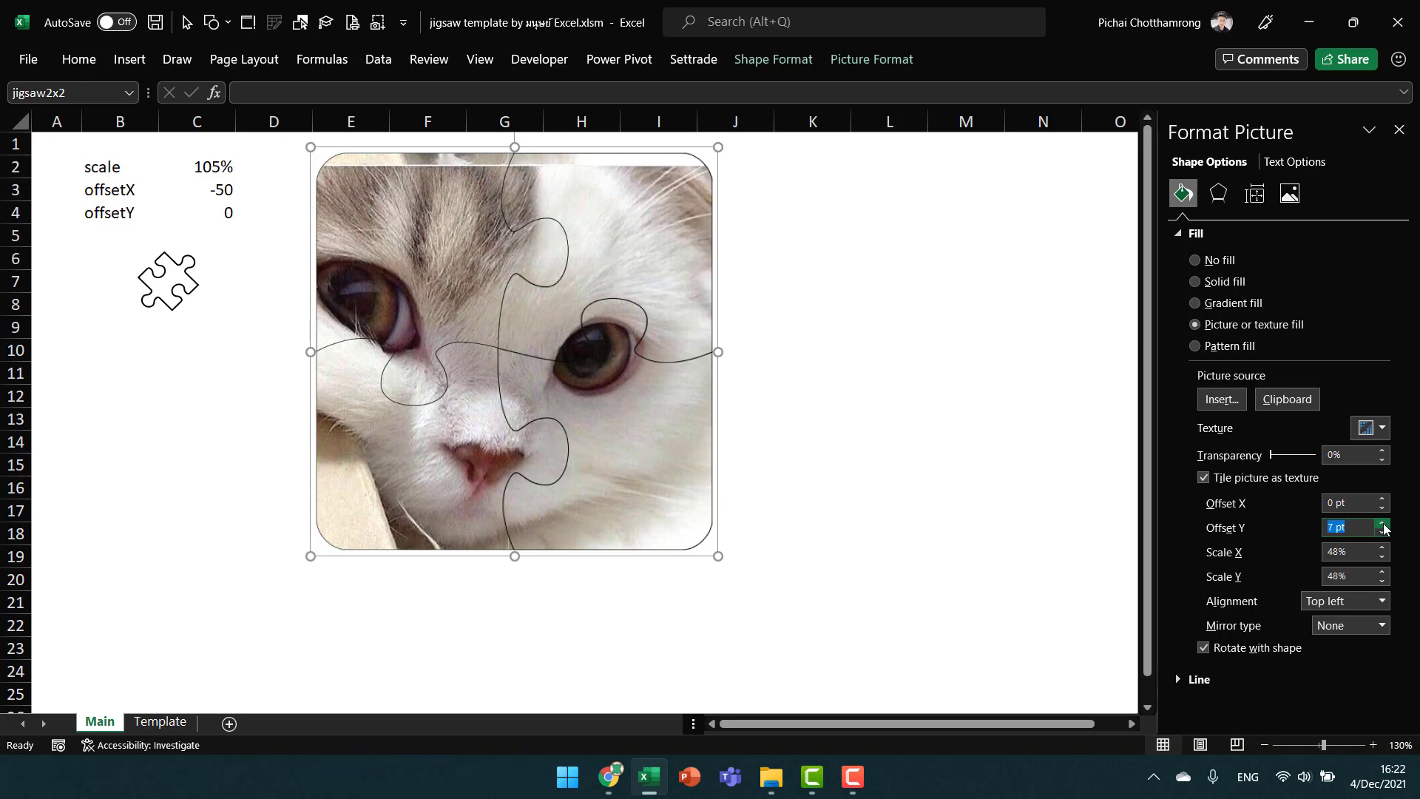
{"action": "left_click", "coordinate": [1382, 521]}
{"action": "left_click", "coordinate": [1382, 521]}
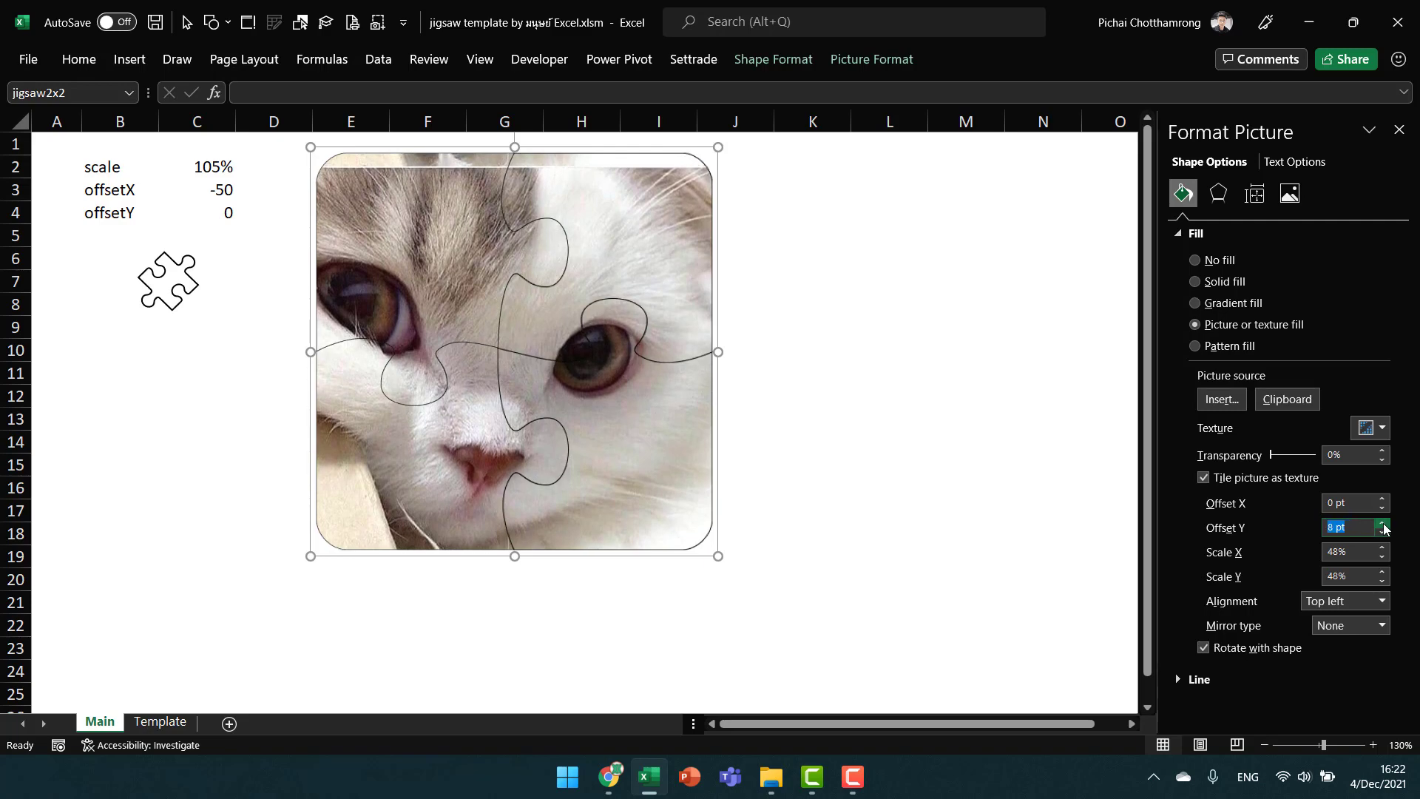
{"action": "left_click", "coordinate": [1381, 531]}
{"action": "left_click", "coordinate": [1380, 531]}
{"action": "left_click", "coordinate": [1380, 532]}
{"action": "left_click", "coordinate": [1381, 531]}
{"action": "left_click", "coordinate": [1380, 532]}
{"action": "left_click", "coordinate": [1380, 531]}
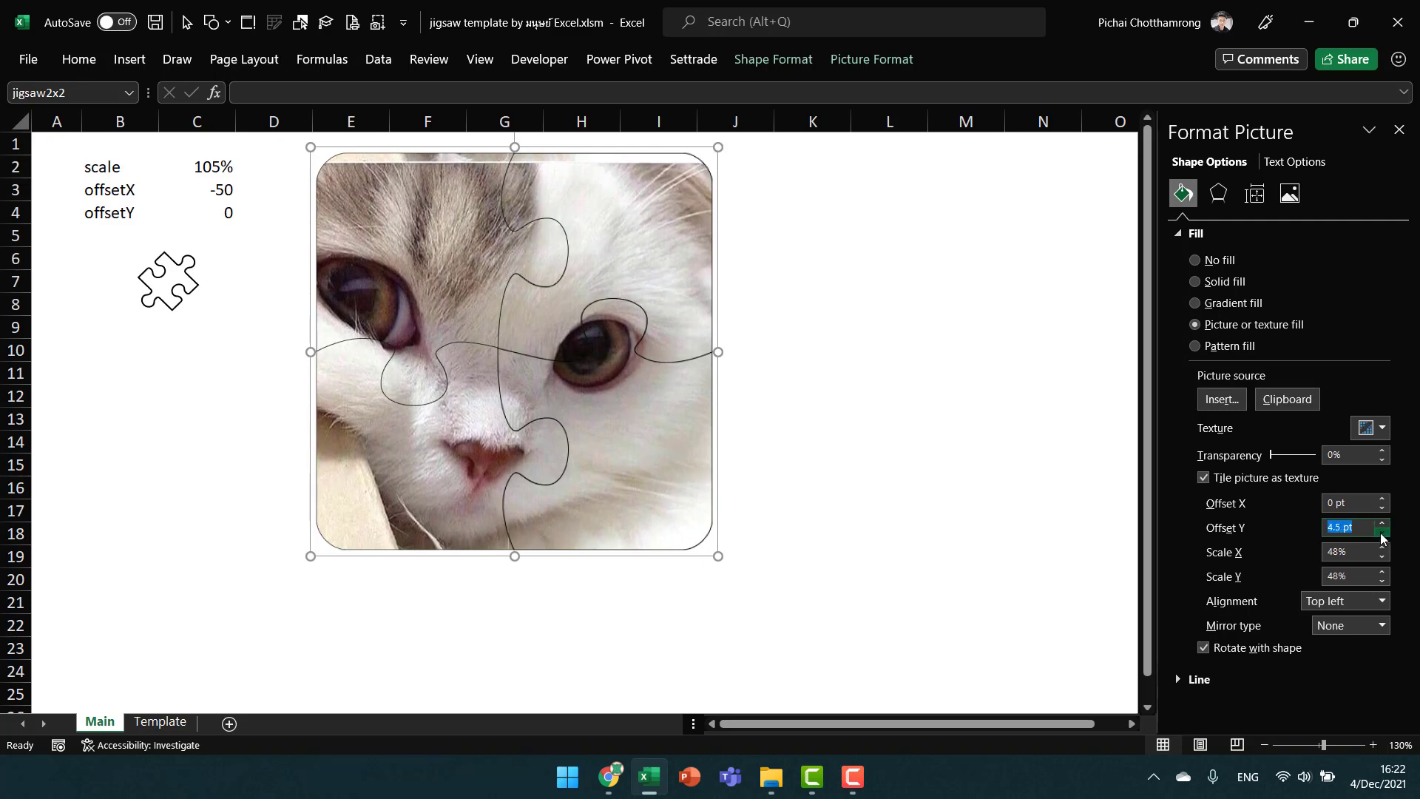
{"action": "left_click", "coordinate": [1381, 532]}
{"action": "left_click", "coordinate": [1380, 531]}
{"action": "left_click", "coordinate": [1381, 531]}
{"action": "left_click", "coordinate": [1380, 531]}
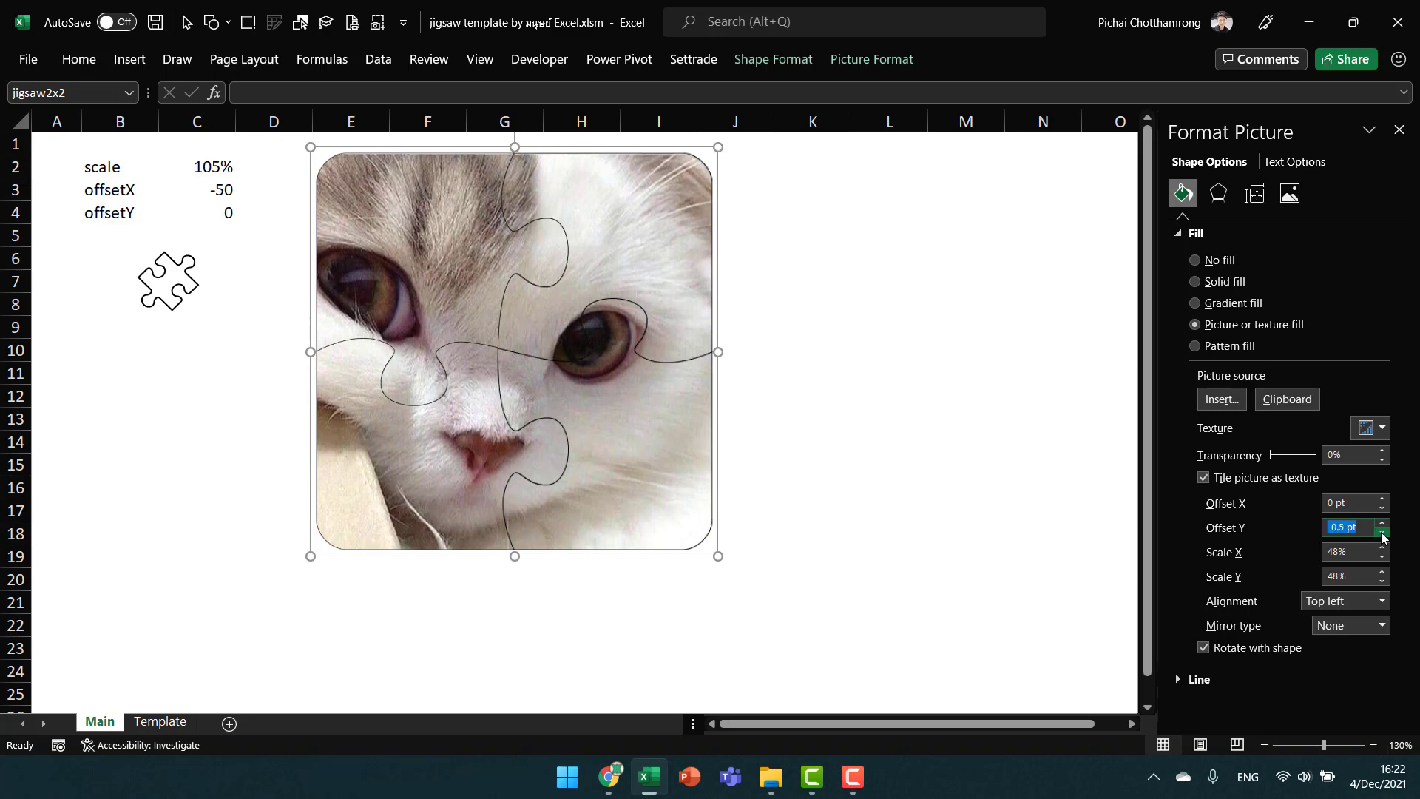
{"action": "left_click", "coordinate": [1382, 533]}
Return the fill's horizontal offset to 0 pt and check the vertical offset.
{"action": "left_click", "coordinate": [1382, 499]}
{"action": "left_click", "coordinate": [1382, 499]}
{"action": "left_click", "coordinate": [1382, 500]}
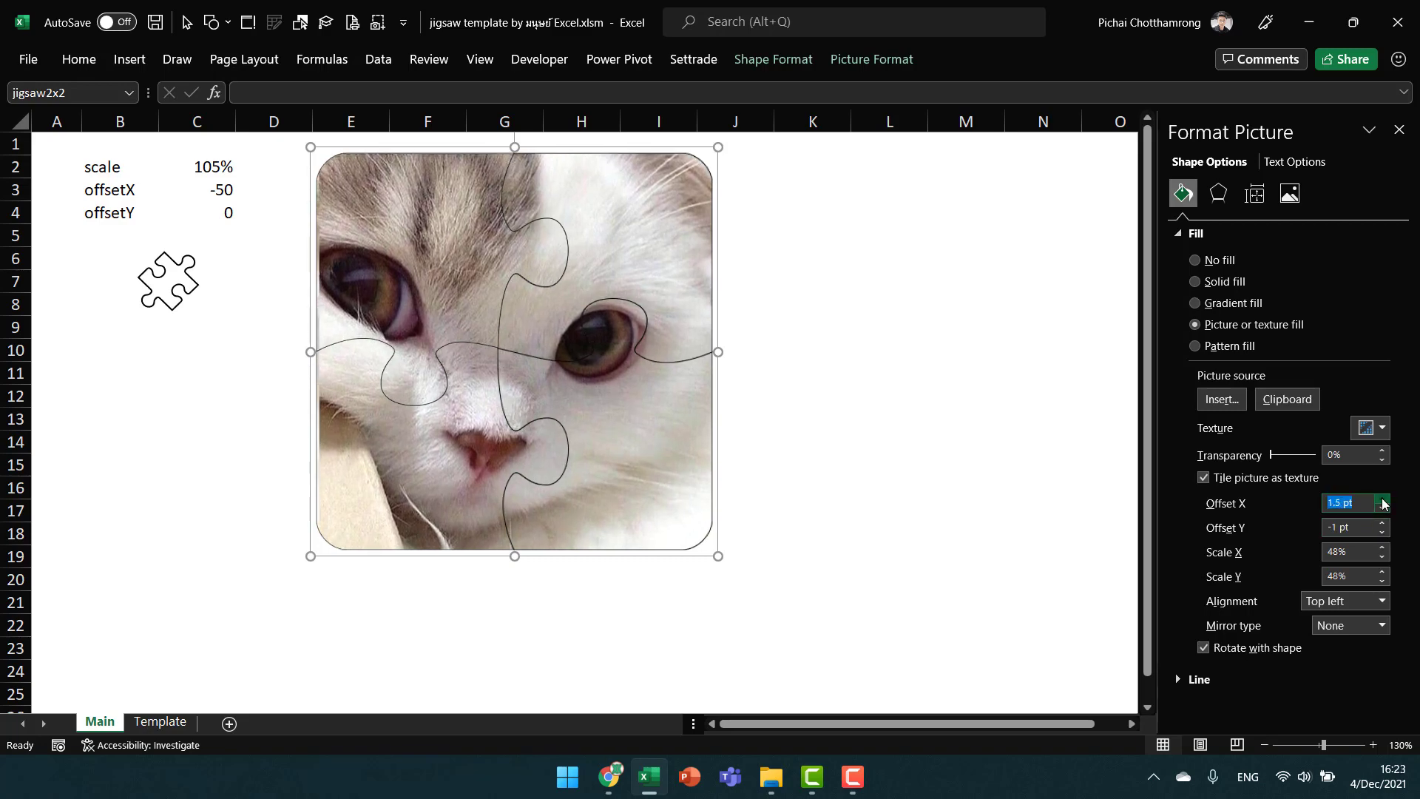
{"action": "left_click", "coordinate": [1382, 499]}
{"action": "left_click", "coordinate": [1382, 499]}
{"action": "left_click", "coordinate": [1381, 499]}
{"action": "left_click", "coordinate": [1382, 508]}
{"action": "left_click", "coordinate": [1382, 509]}
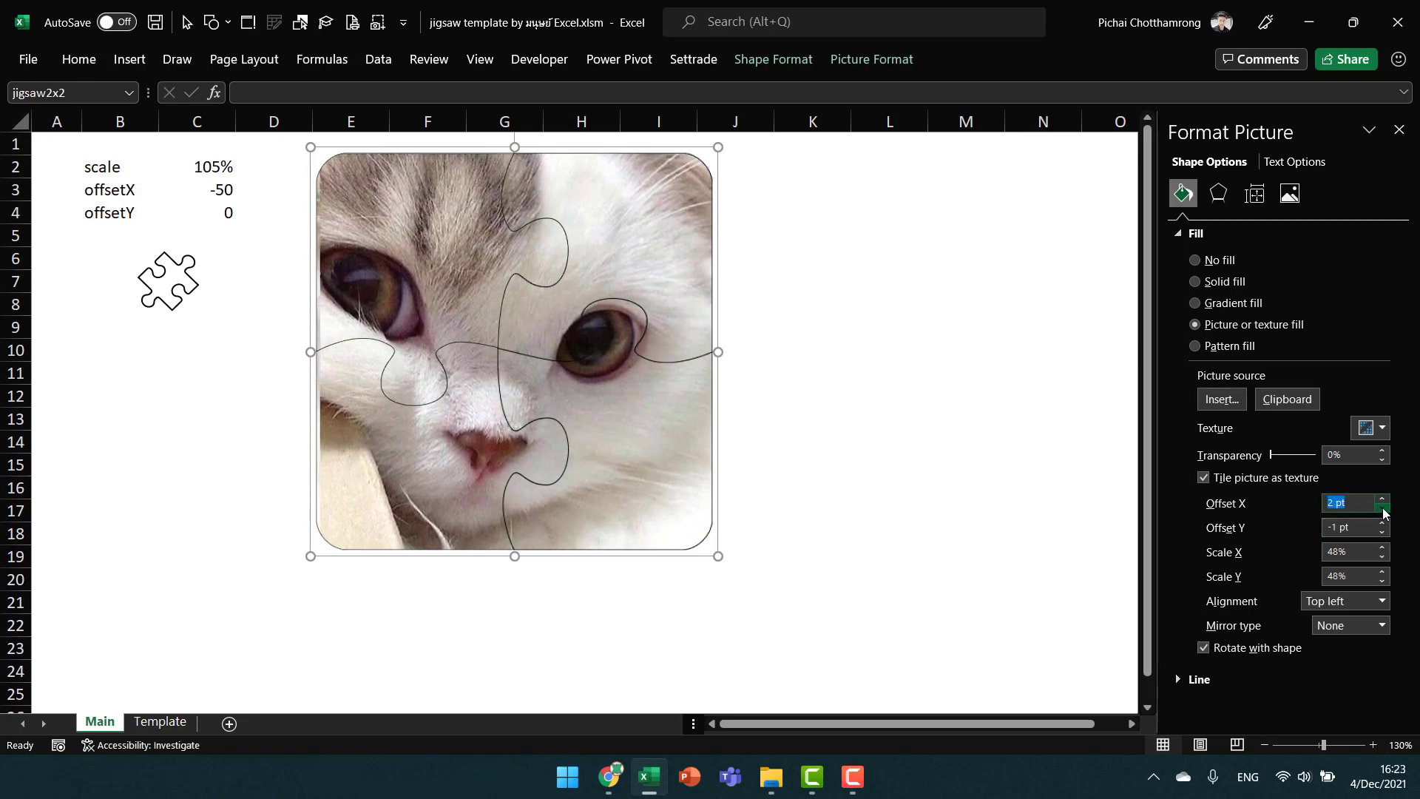
{"action": "left_click", "coordinate": [1382, 508]}
{"action": "left_click", "coordinate": [1382, 509]}
{"action": "left_click", "coordinate": [1382, 509]}
{"action": "left_click", "coordinate": [1382, 509]}
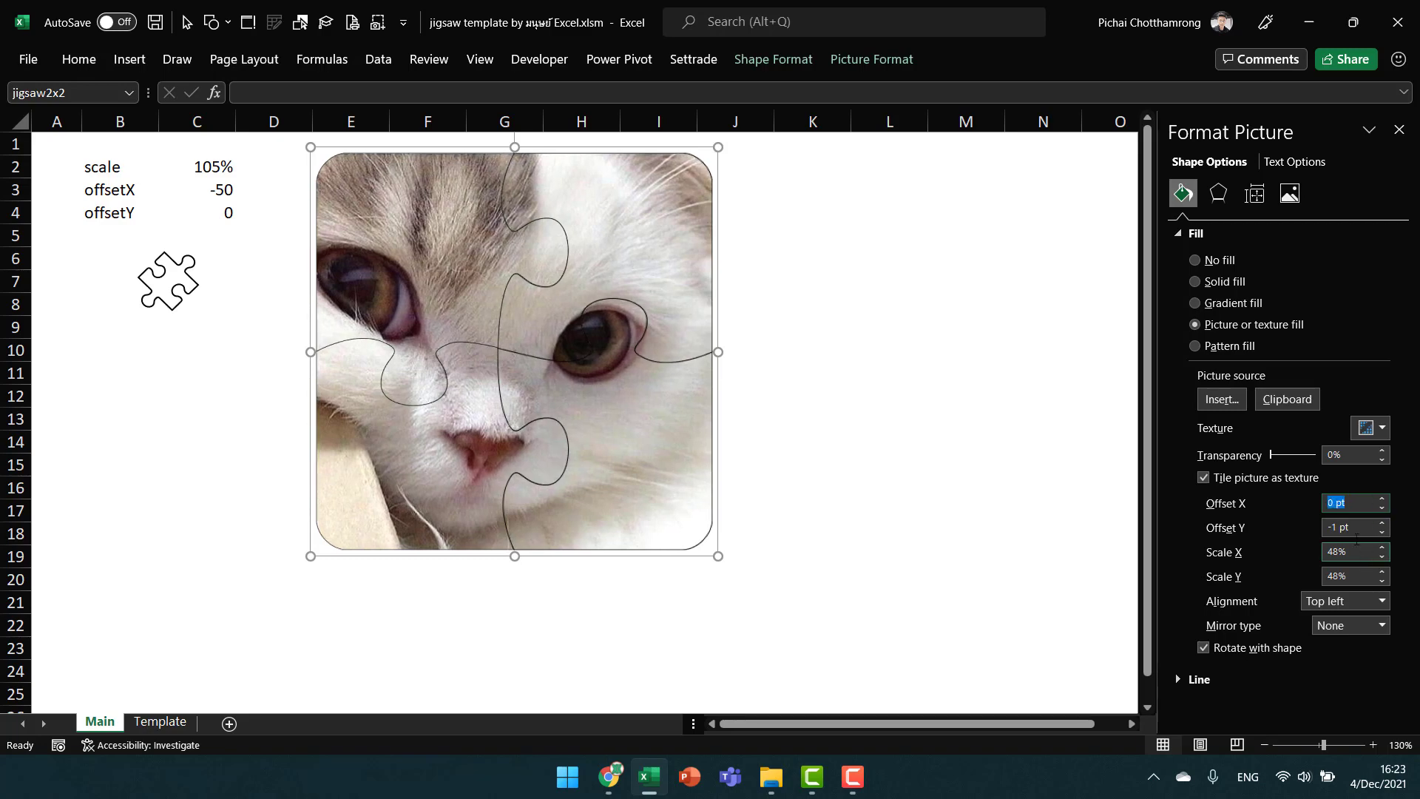
{"action": "left_click", "coordinate": [1366, 525]}
Enter 0 for offsetX in C3 and -1 for offsetY in C4.
{"action": "left_click", "coordinate": [221, 191]}
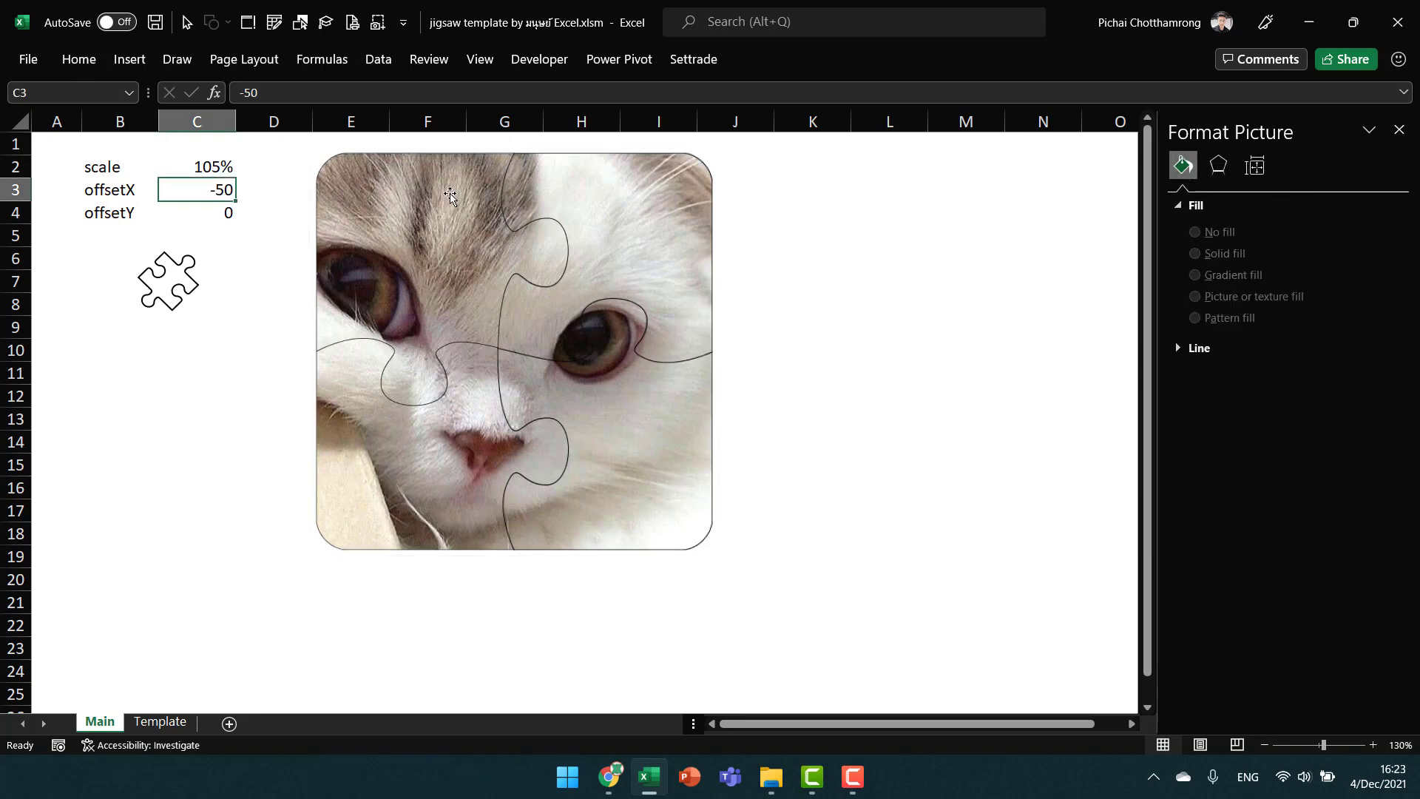
{"action": "type", "text": "0"}
{"action": "key", "text": "Return"}
{"action": "type", "text": "-1"}
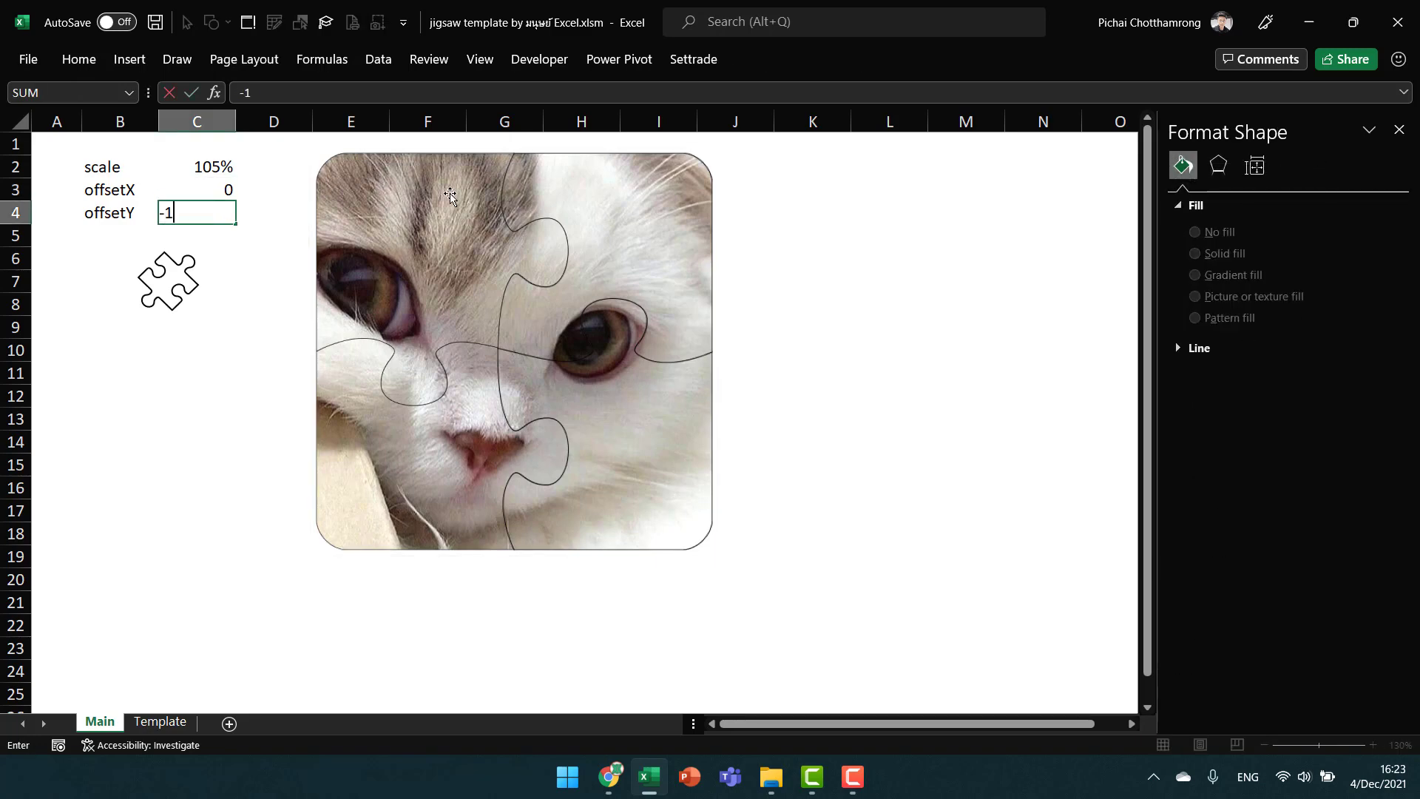
{"action": "key", "text": "Return"}
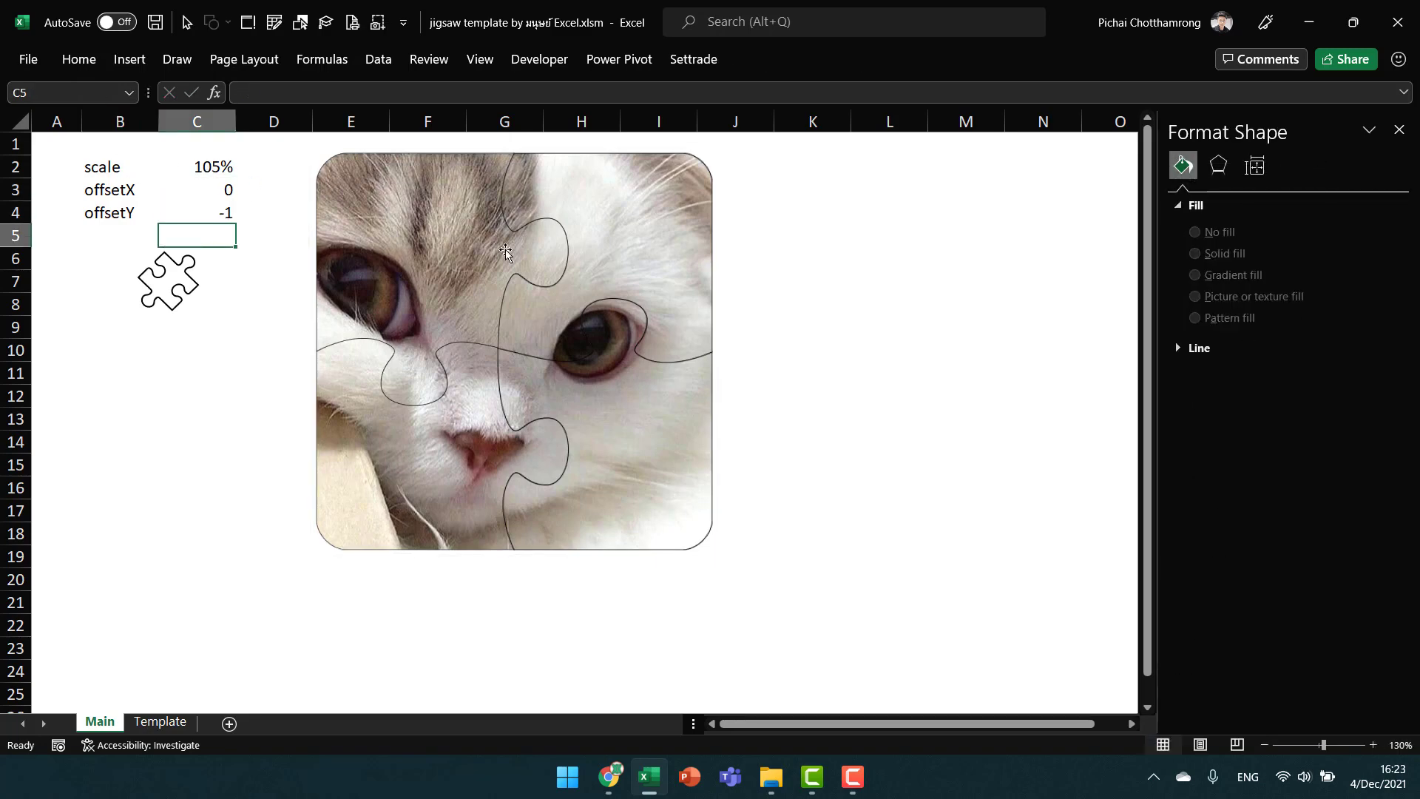
{"action": "left_click", "coordinate": [556, 200]}
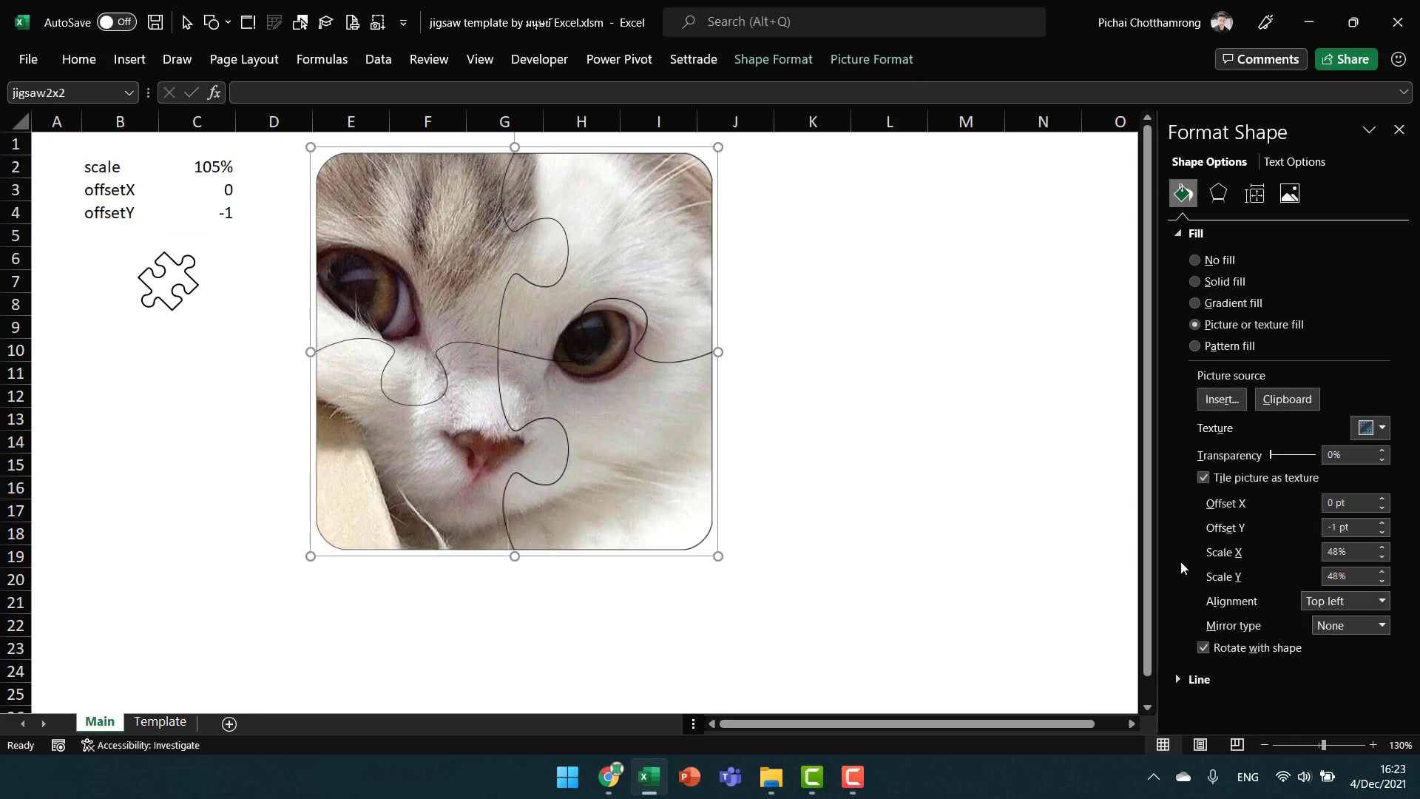
Change the scale in C2 from 105% to 48% and close the Format Shape pane.
{"action": "left_click", "coordinate": [211, 174]}
{"action": "key", "text": "F2"}
{"action": "key", "text": "BackSpace"}
{"action": "key", "text": "BackSpace"}
{"action": "key", "text": "BackSpace"}
{"action": "type", "text": "48"}
{"action": "key", "text": "Return"}
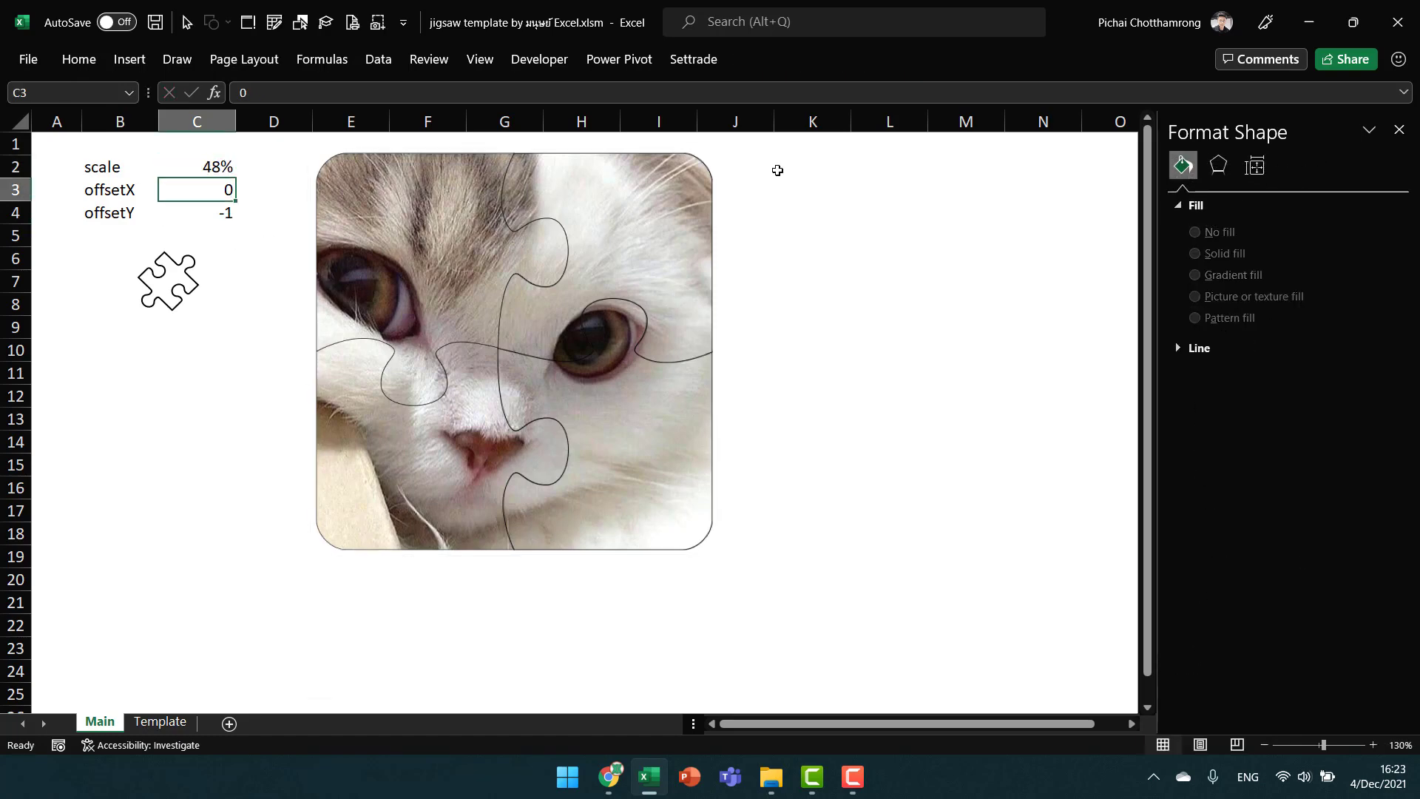
{"action": "left_click", "coordinate": [840, 260]}
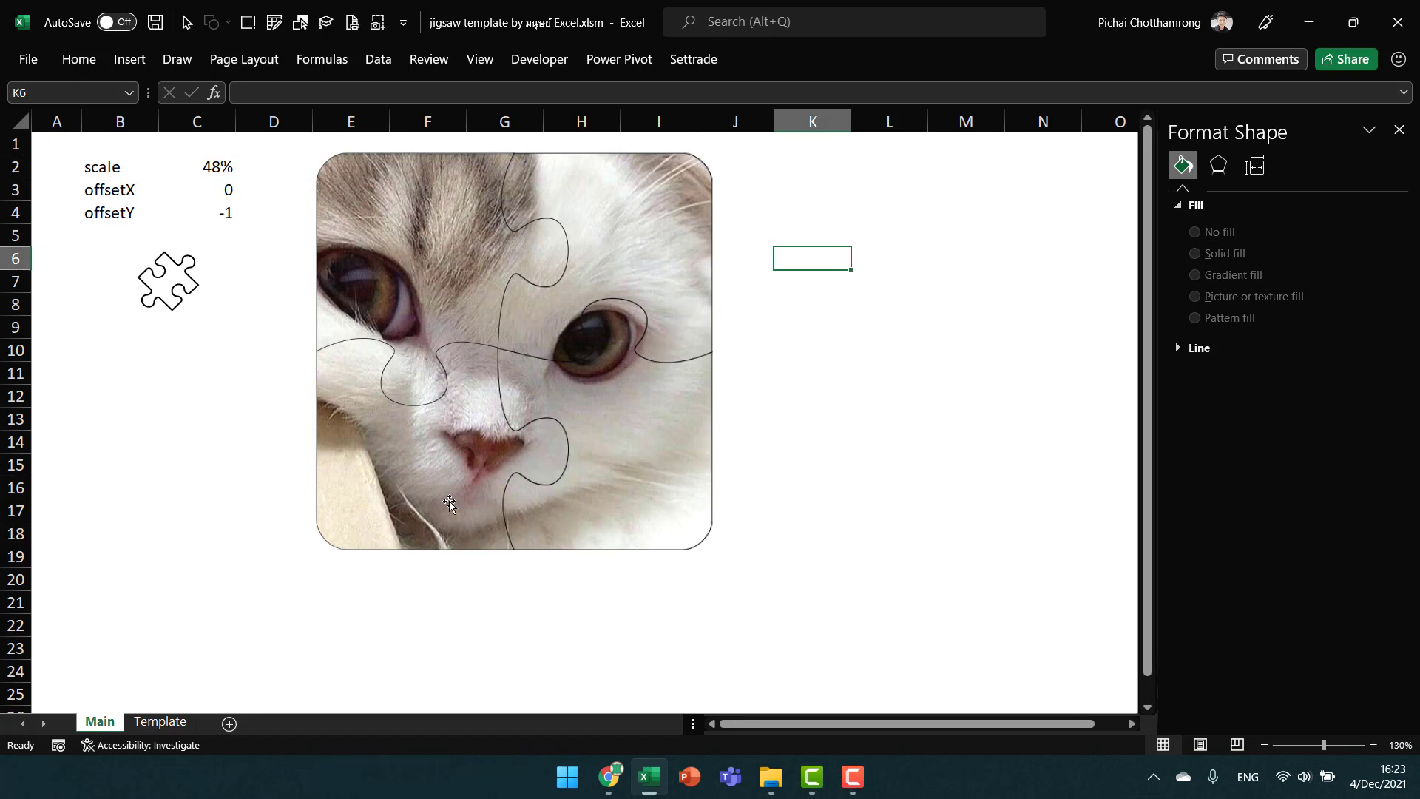
{"action": "left_click", "coordinate": [1398, 130]}
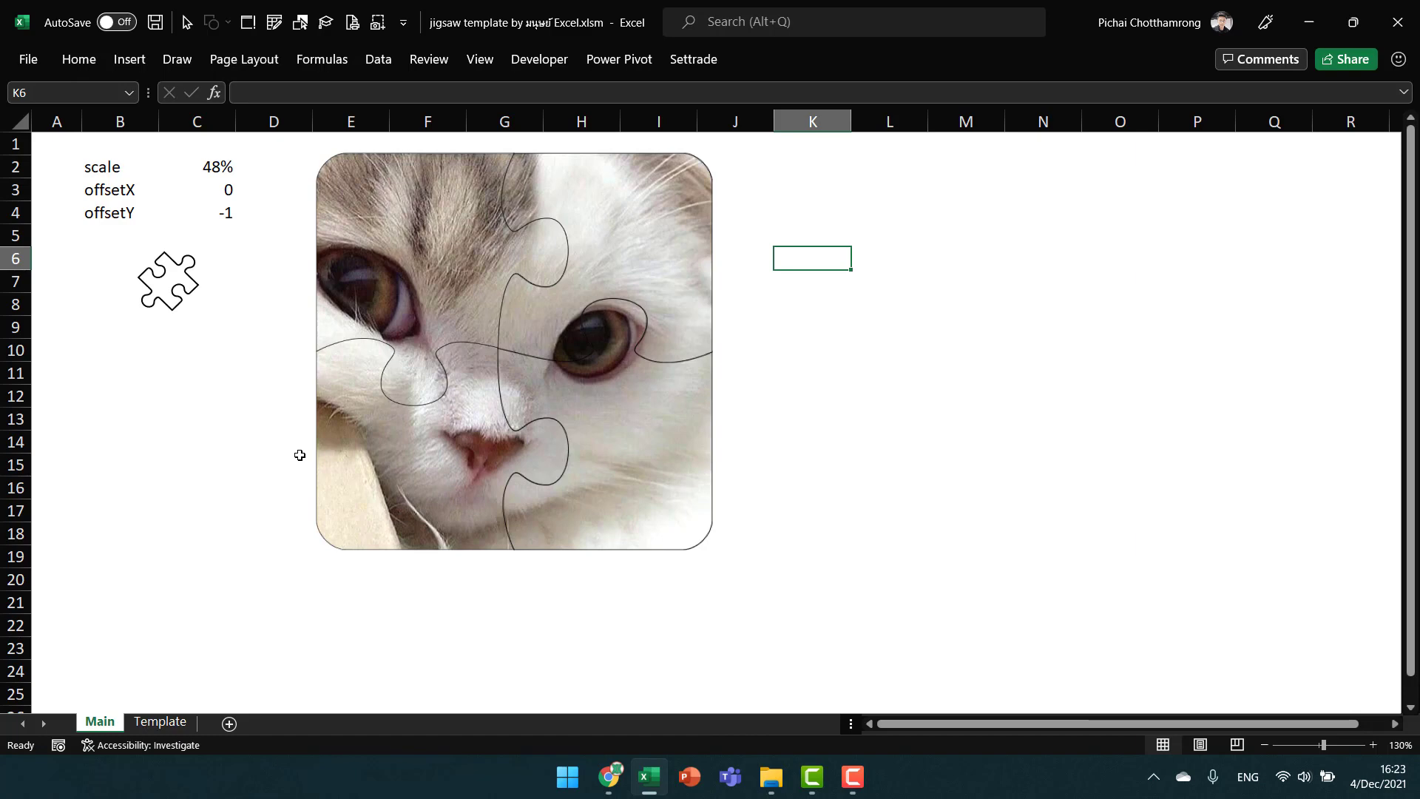
Open the VBA editor with Alt+F11 and snap it to the right half beside Excel.
{"action": "key", "text": "alt+F11"}
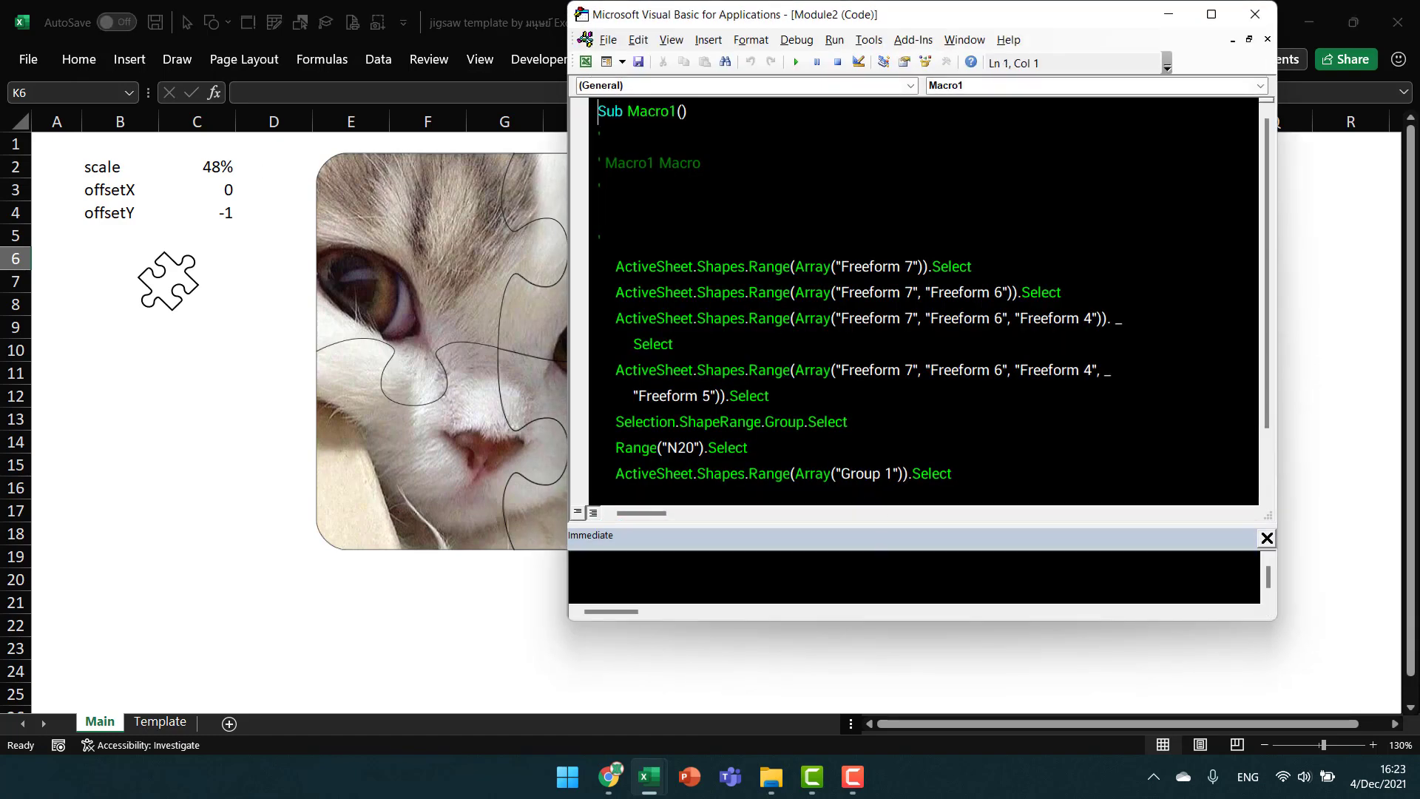
{"action": "left_click", "coordinate": [573, 617]}
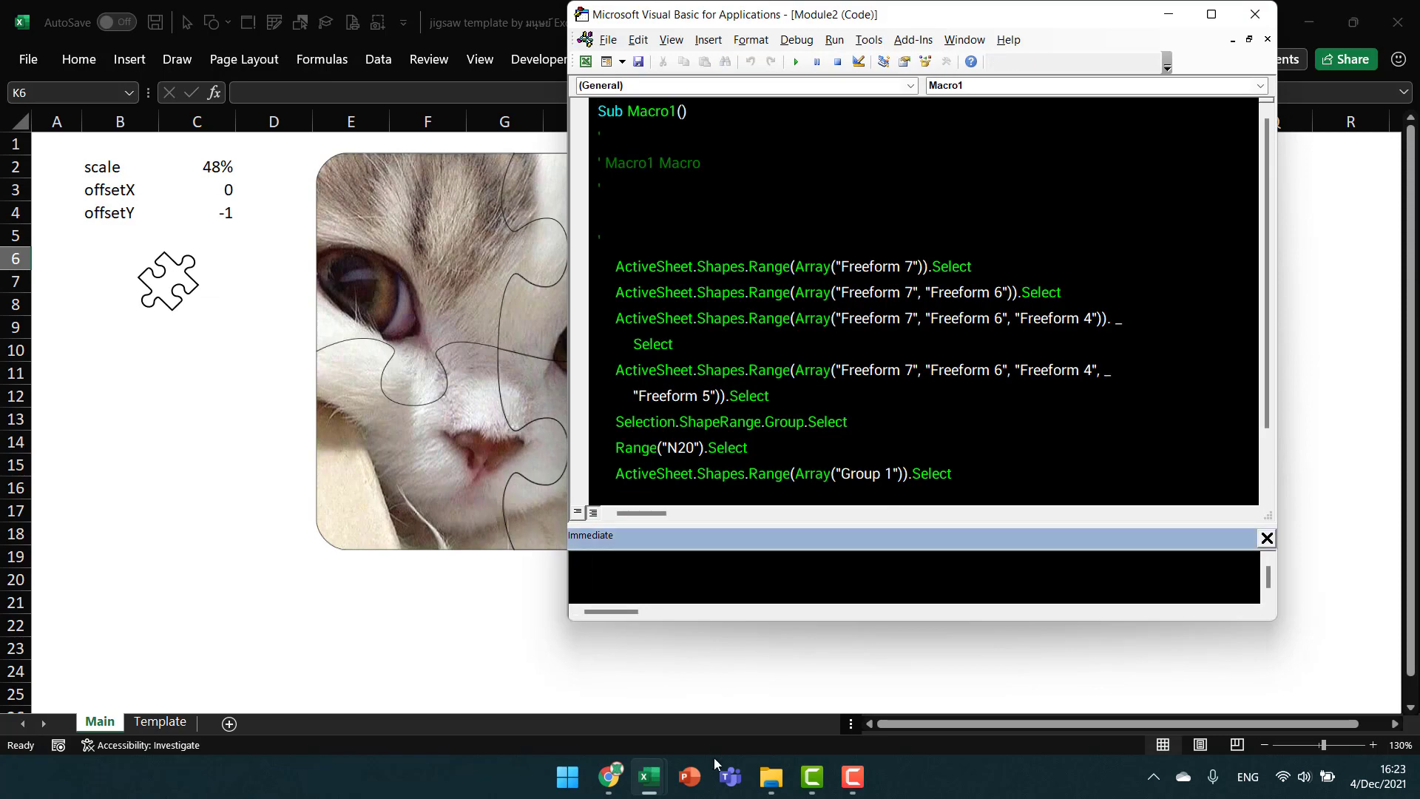
{"action": "left_click", "coordinate": [1212, 15]}
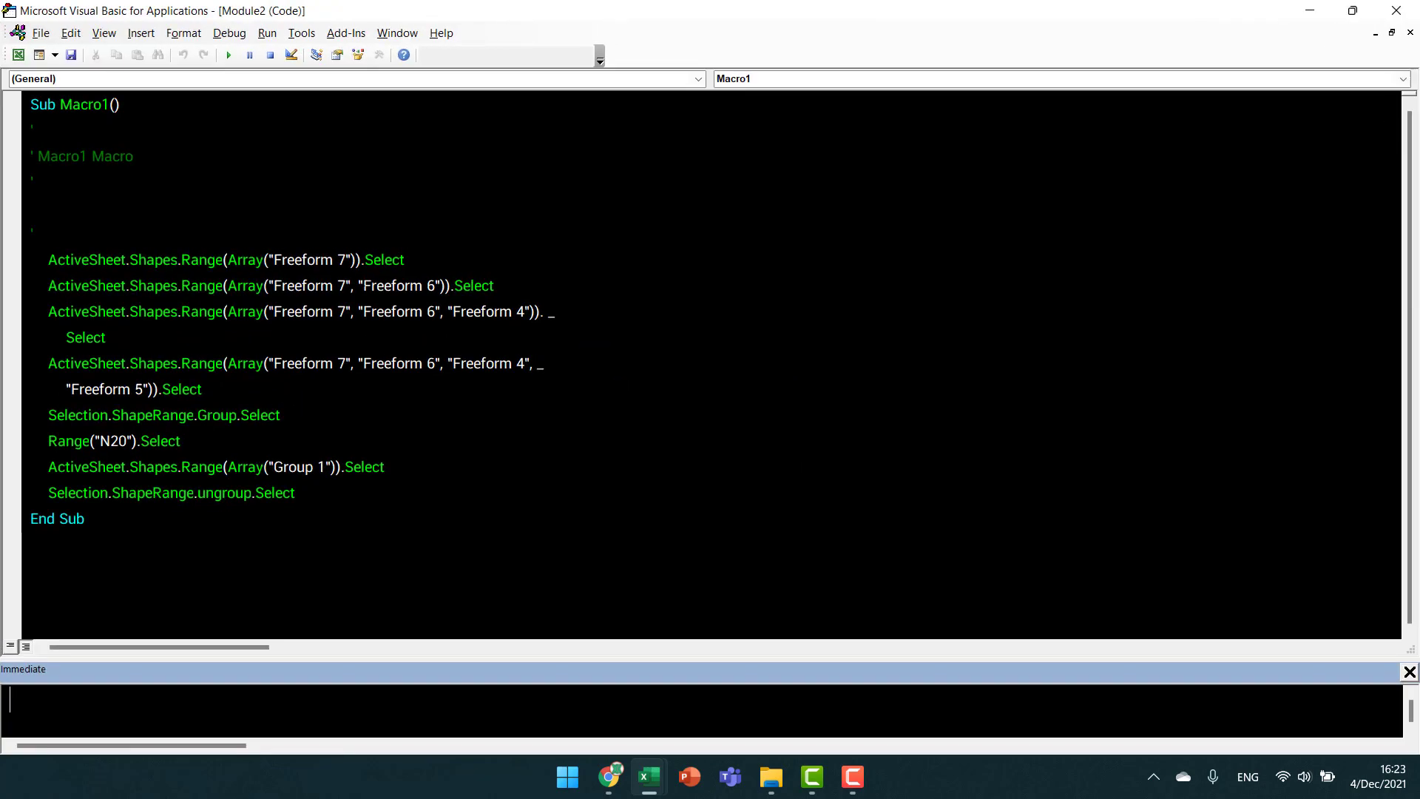
{"action": "key", "text": "super+Right"}
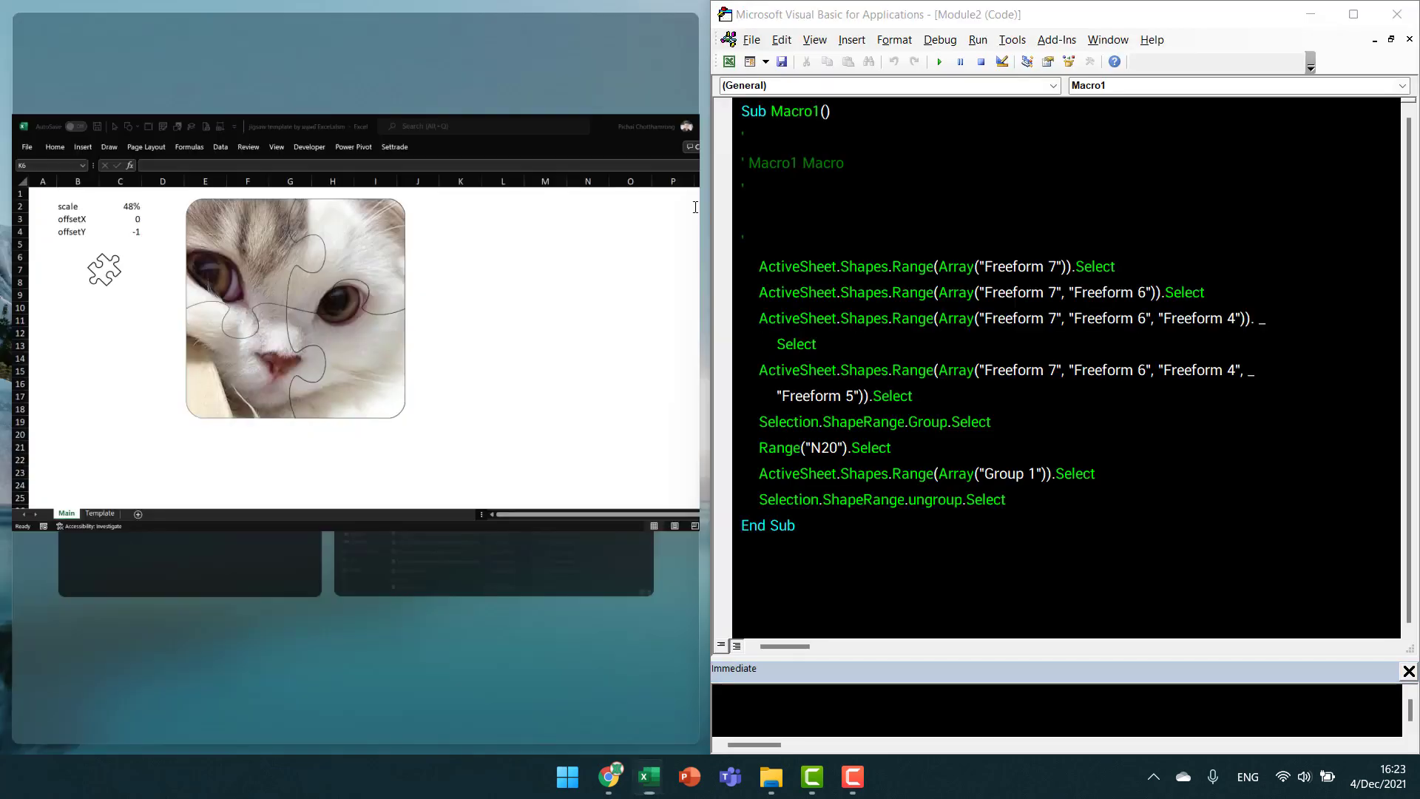
{"action": "key", "text": "Return"}
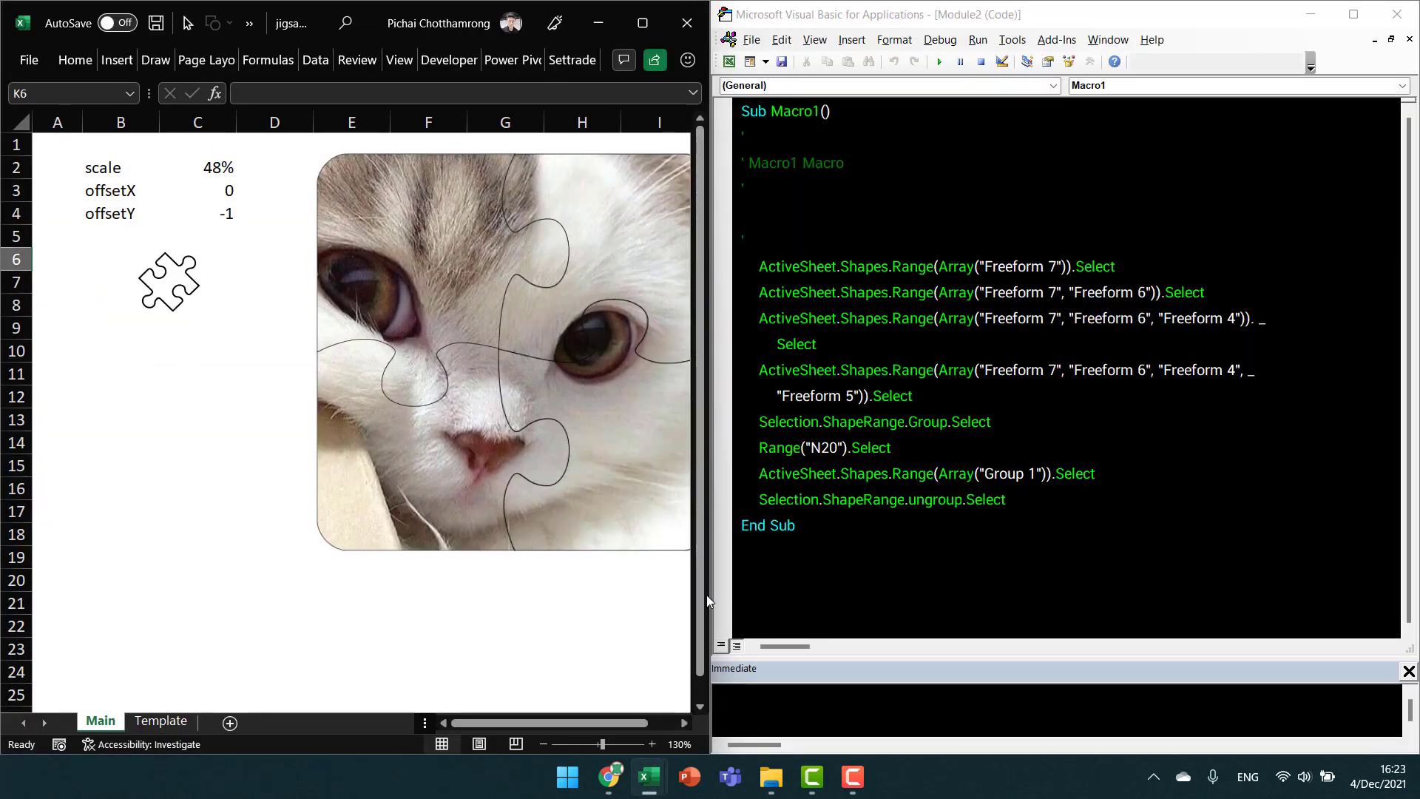
Review the recorded Macro1 grouping code and show the Project Explorer.
{"action": "mouse_move", "coordinate": [701, 377]}
{"action": "left_click", "coordinate": [891, 447]}
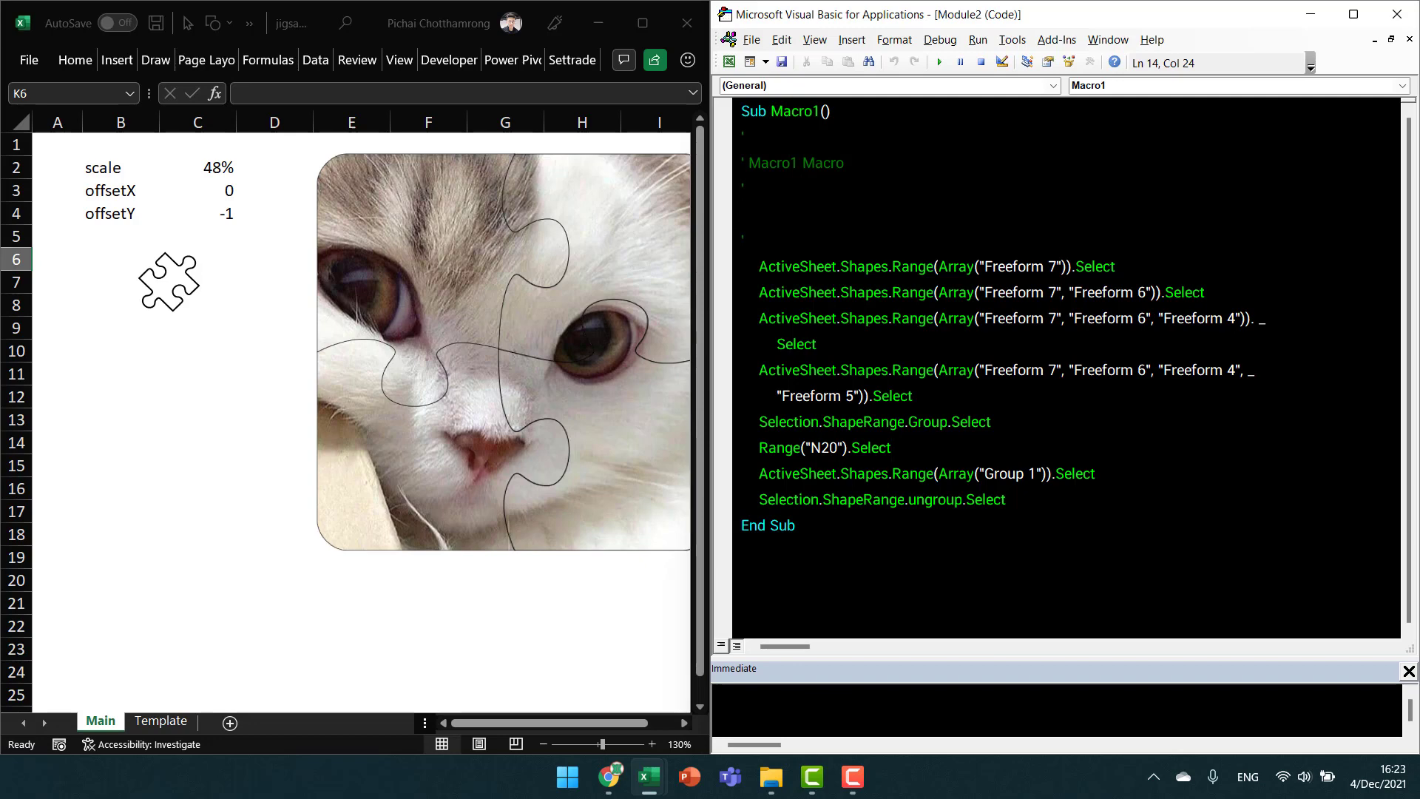
{"action": "left_click_drag", "start_coordinate": [892, 448], "coordinate": [742, 260]}
{"action": "left_click", "coordinate": [1006, 499]}
{"action": "left_click", "coordinate": [742, 214]}
{"action": "left_click", "coordinate": [742, 551]}
{"action": "key", "text": "ctrl+r"}
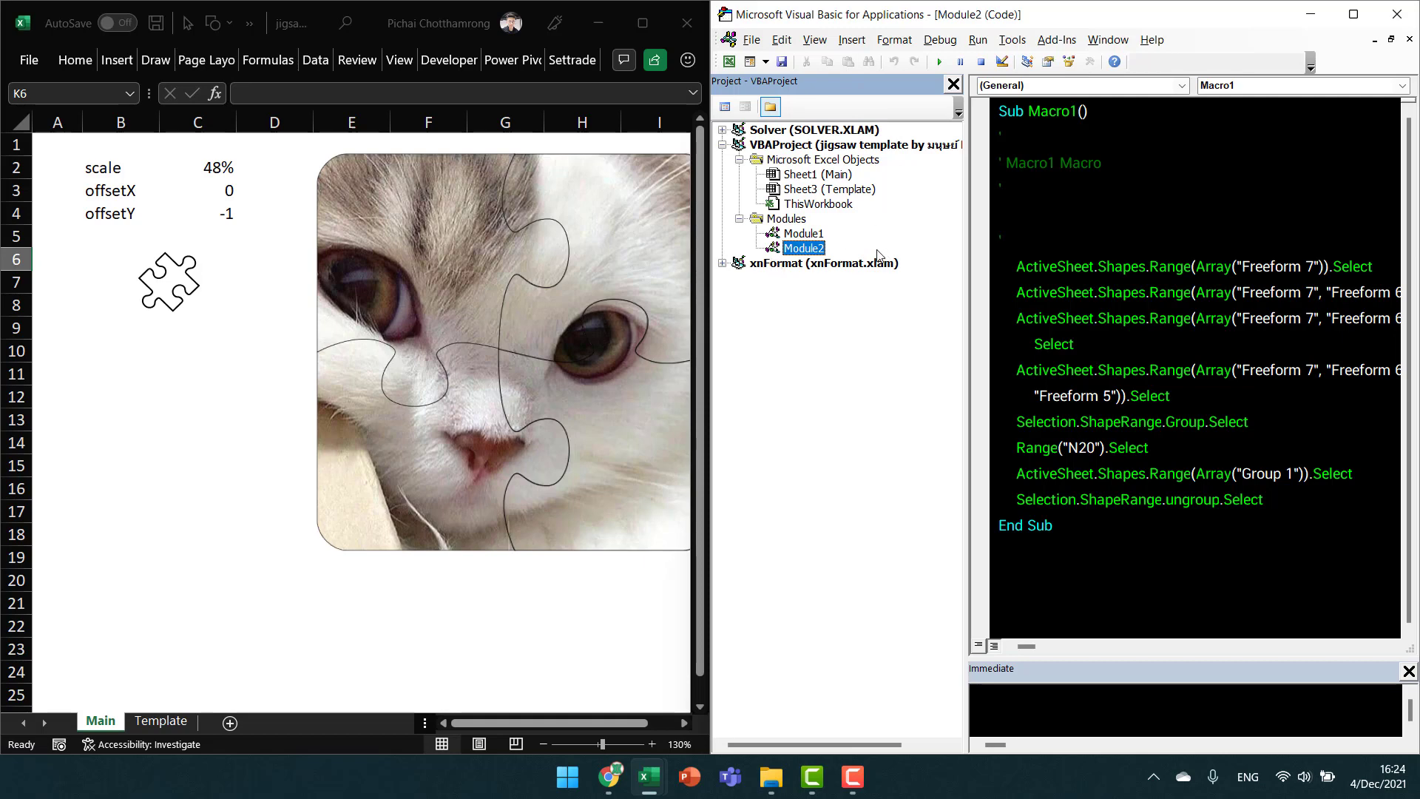
Open Module1's code and confirm the jigsaw icon is assigned the CreateJigsaw macro, changing nothing.
{"action": "double_click", "coordinate": [822, 236]}
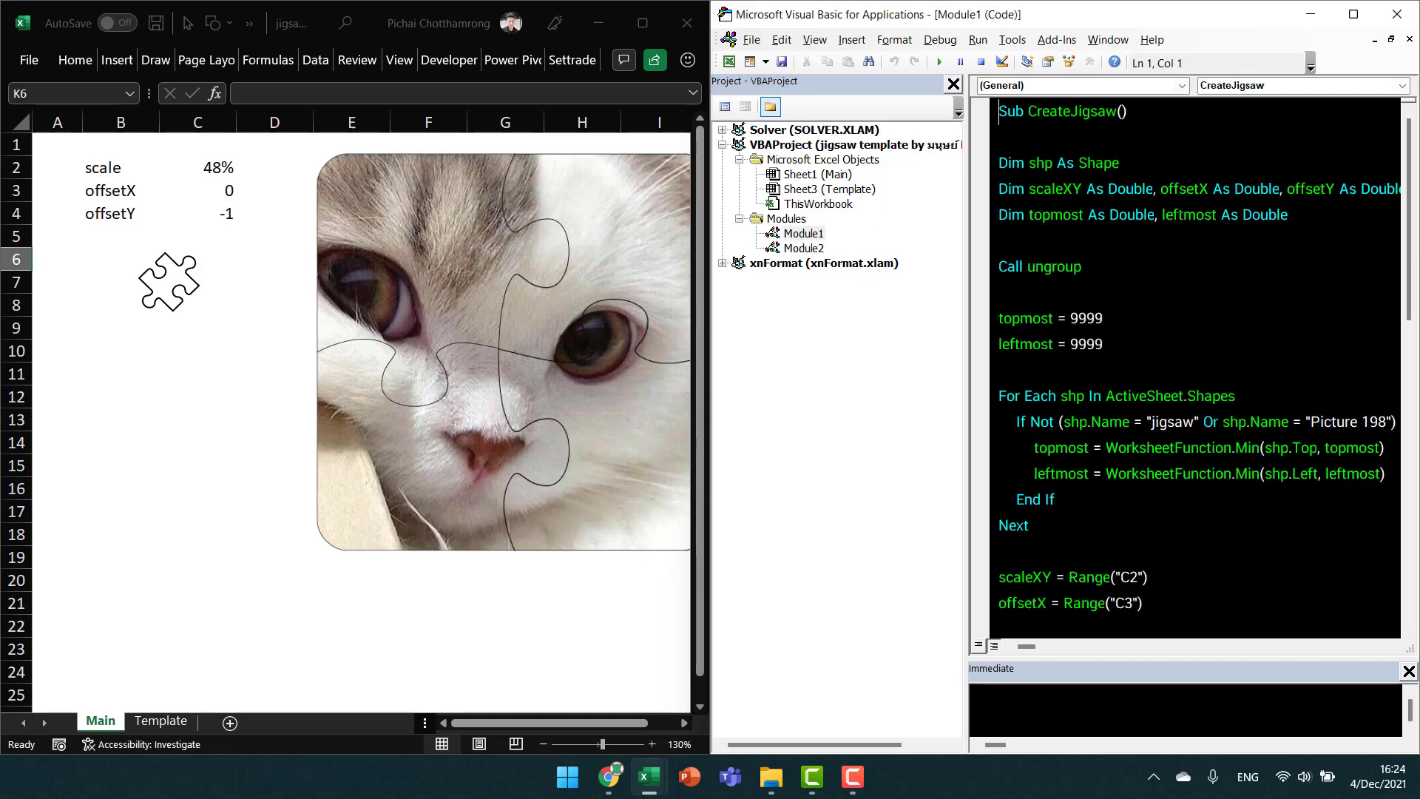
{"action": "left_click", "coordinate": [1183, 214]}
{"action": "right_click", "coordinate": [195, 300]}
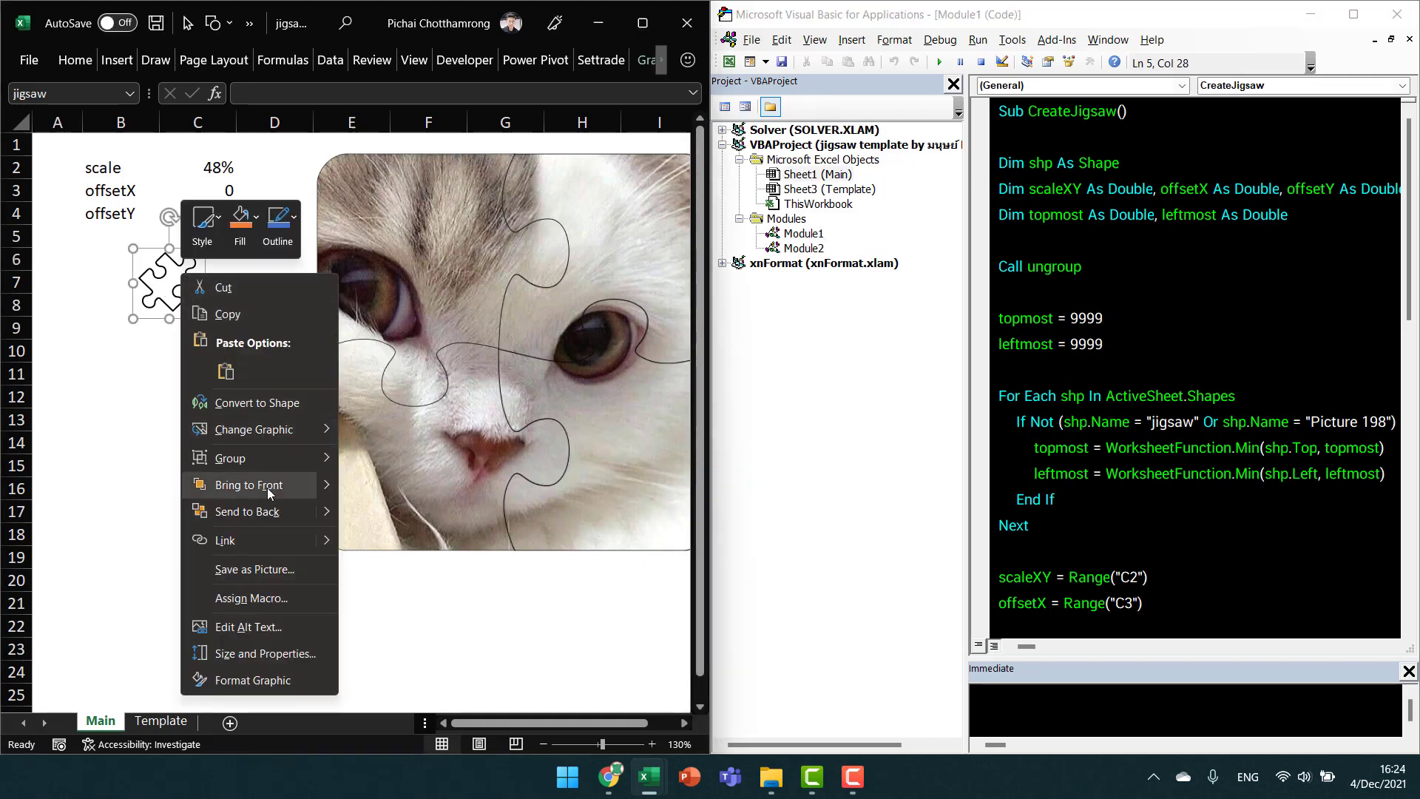
{"action": "left_click", "coordinate": [252, 597]}
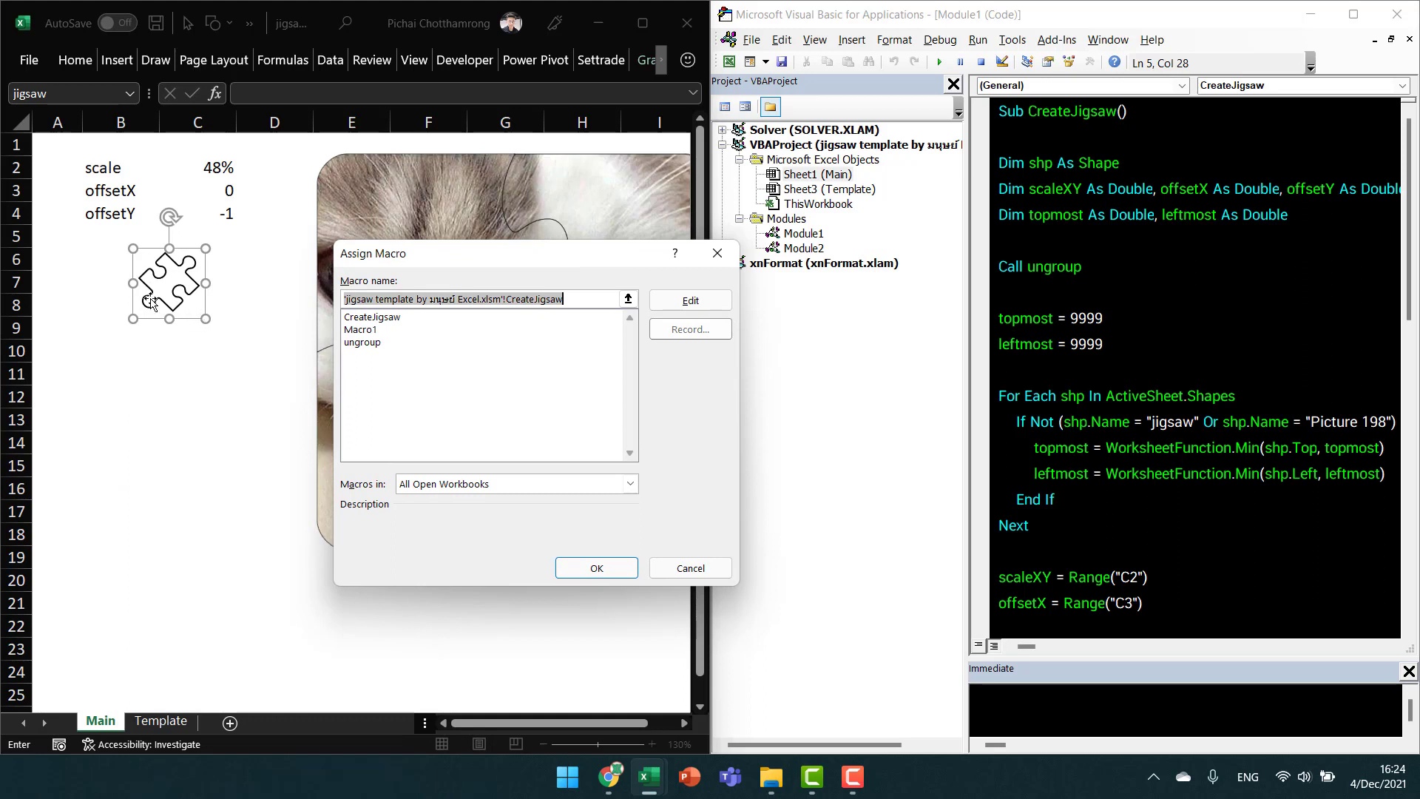
{"action": "left_click", "coordinate": [598, 298]}
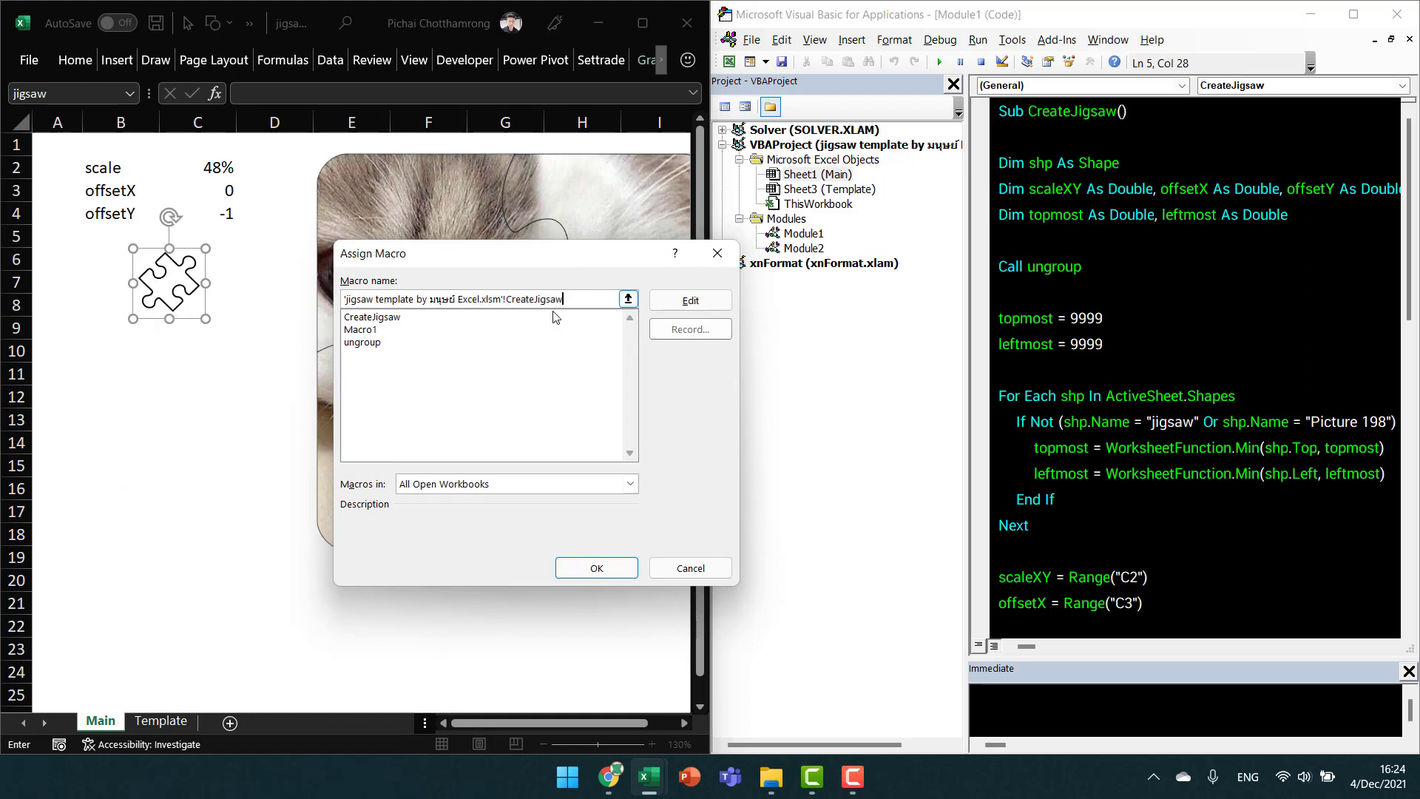
{"action": "key", "text": "ctrl+shift+Left"}
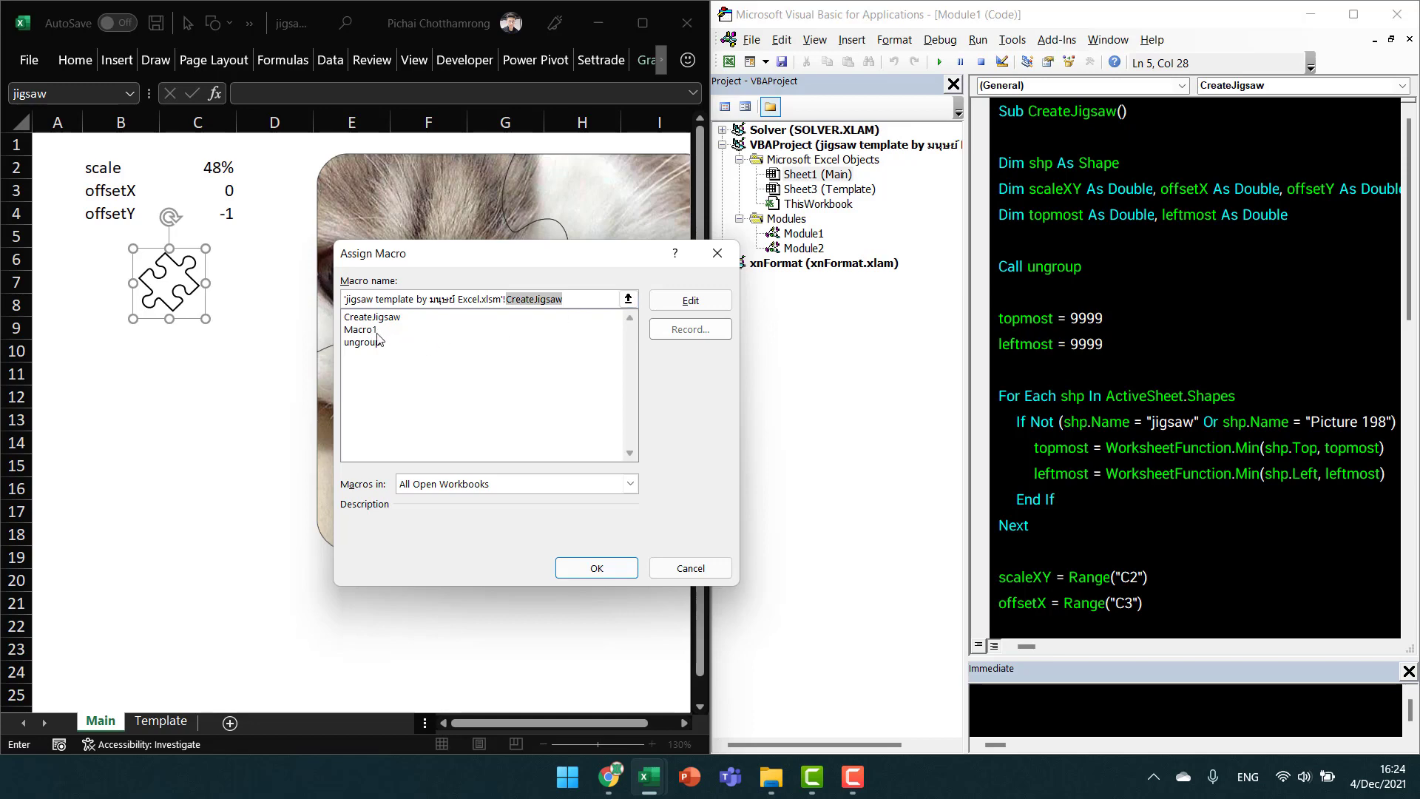
{"action": "left_click", "coordinate": [674, 574]}
Review the CreateJigsaw code down to the offsetX line, then bring up Module1's options.
{"action": "left_click", "coordinate": [999, 344]}
{"action": "scroll", "coordinate": [1194, 370], "scroll_direction": "down", "scroll_amount": 5}
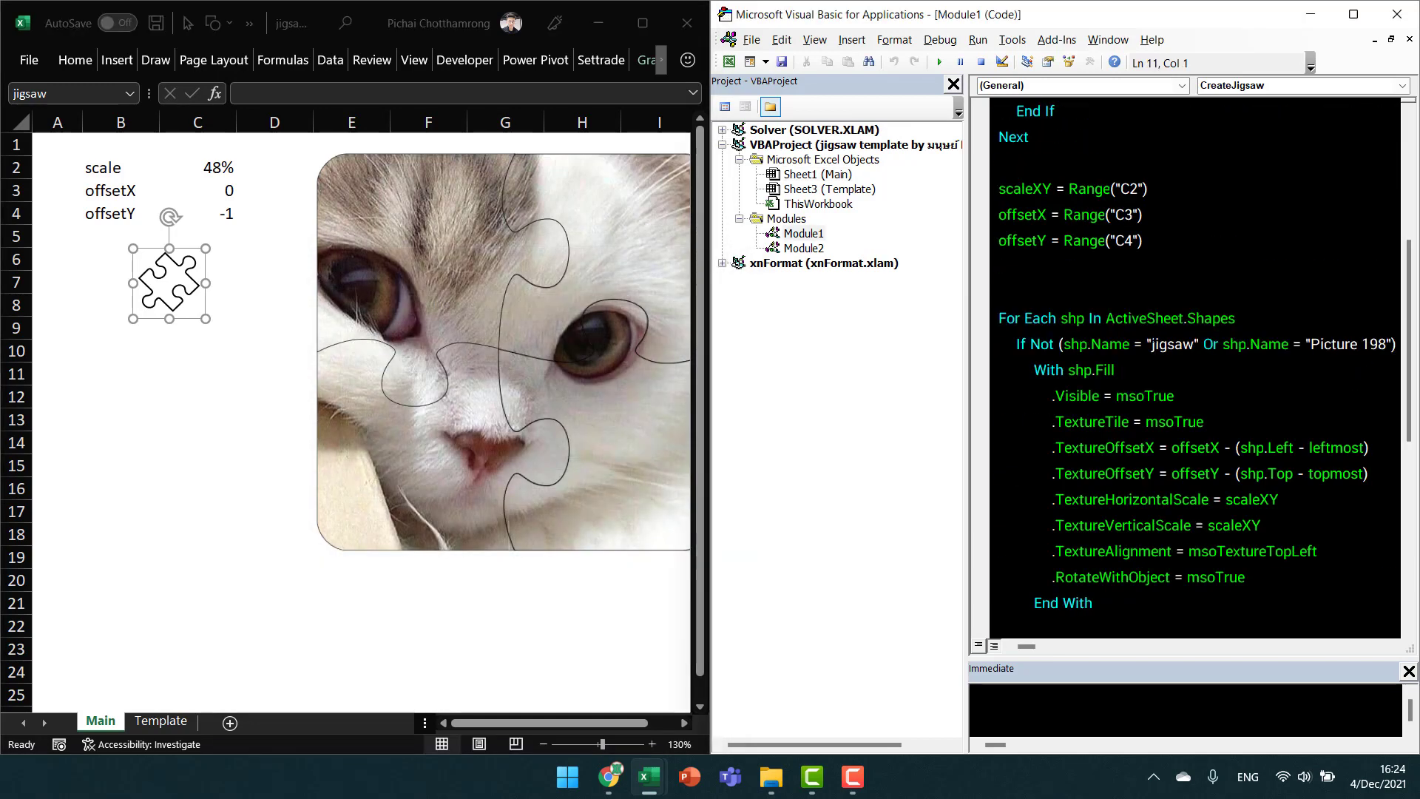
{"action": "scroll", "coordinate": [1194, 370], "scroll_direction": "down", "scroll_amount": 5}
{"action": "scroll", "coordinate": [1194, 370], "scroll_direction": "up", "scroll_amount": 2}
{"action": "scroll", "coordinate": [1194, 369], "scroll_direction": "up", "scroll_amount": 3}
{"action": "scroll", "coordinate": [1195, 370], "scroll_direction": "up", "scroll_amount": 2}
{"action": "left_click", "coordinate": [1142, 369]}
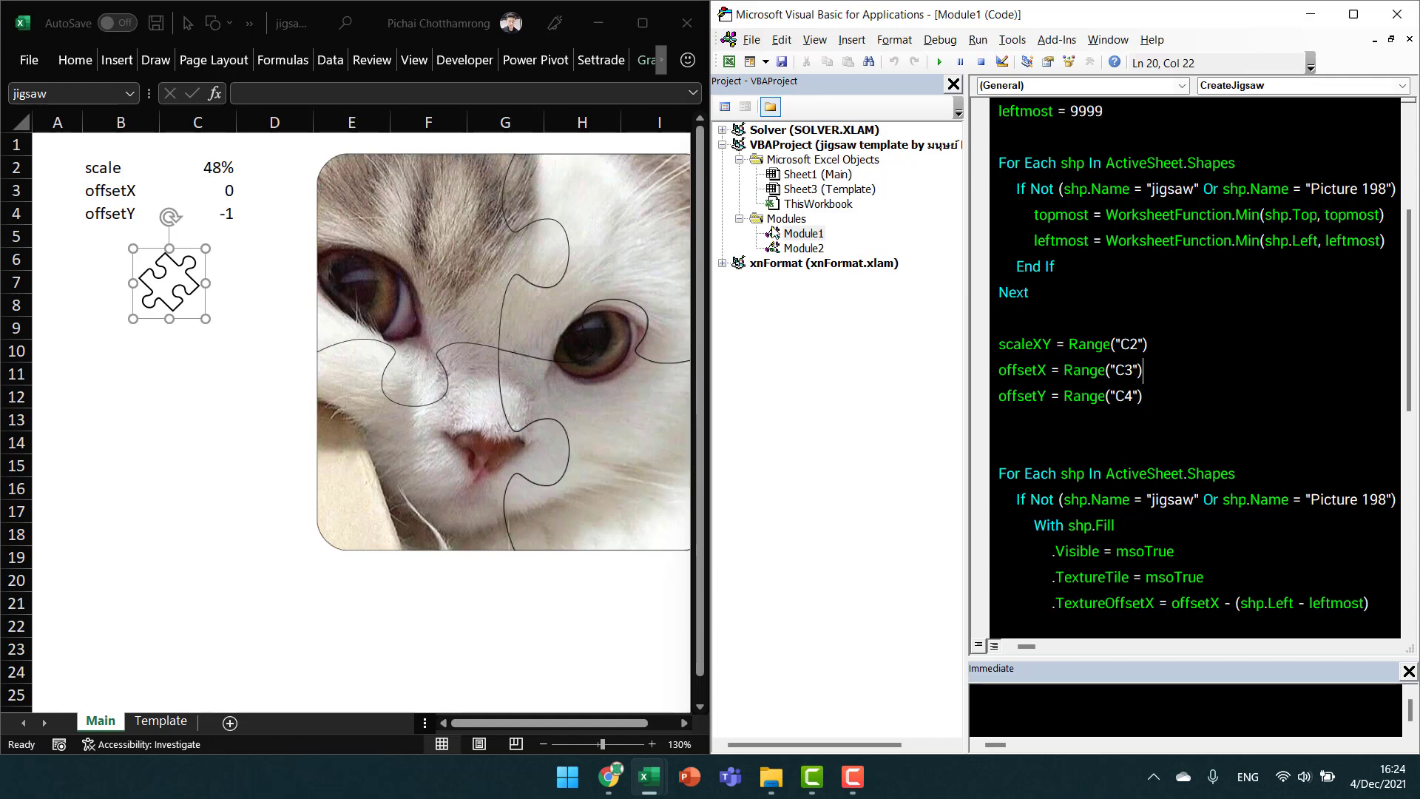
{"action": "left_click", "coordinate": [811, 234]}
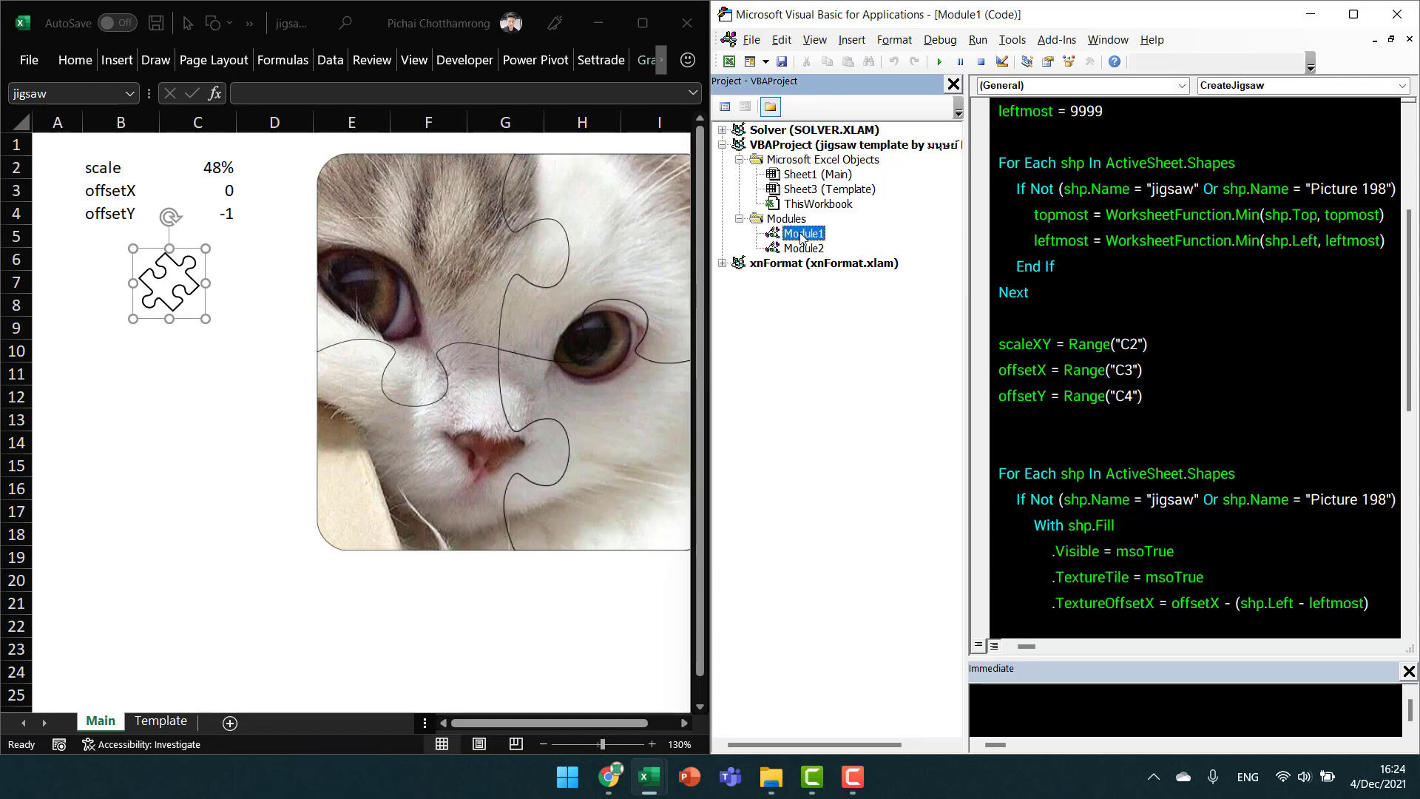
{"action": "right_click", "coordinate": [802, 235]}
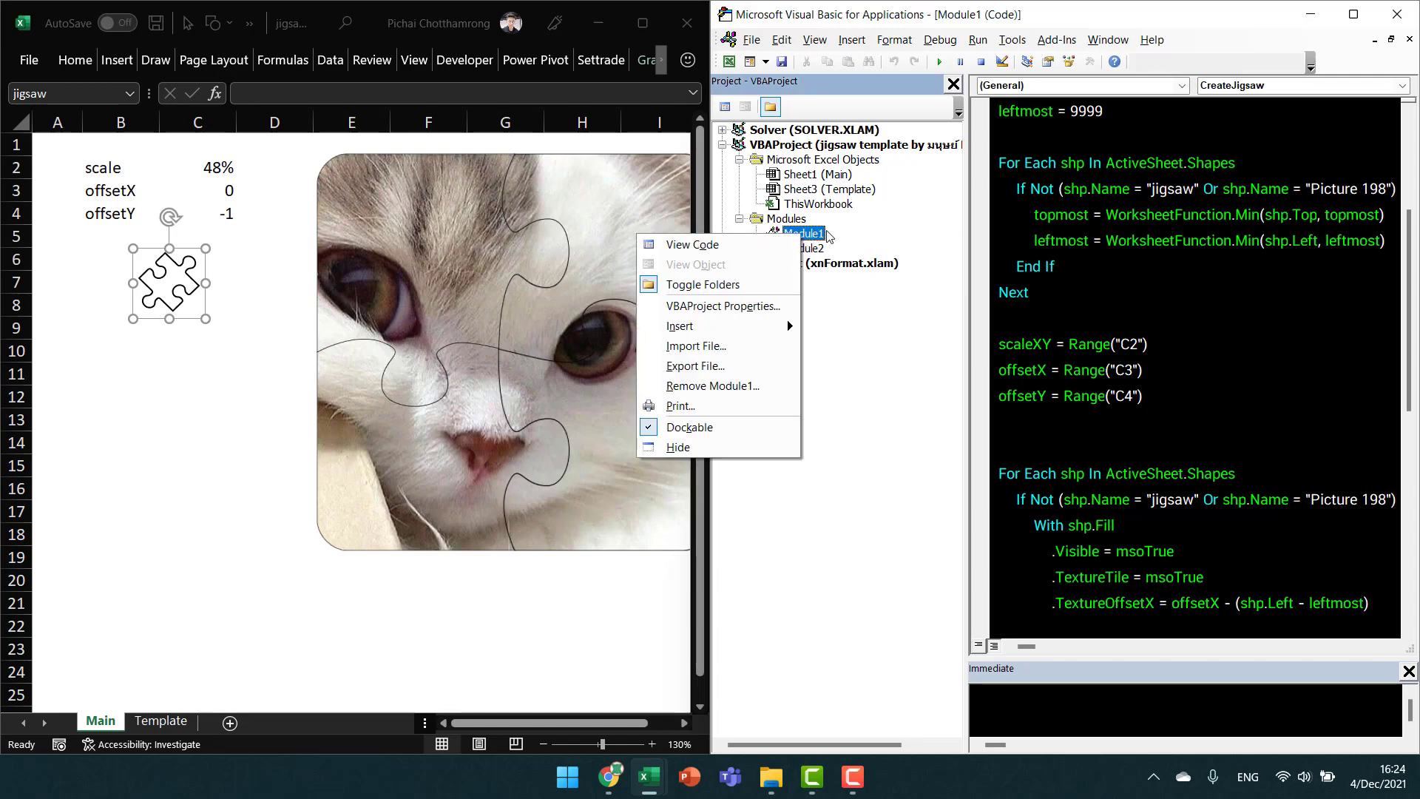
Rename Module1 to modMain in its Properties window.
{"action": "left_click", "coordinate": [806, 240]}
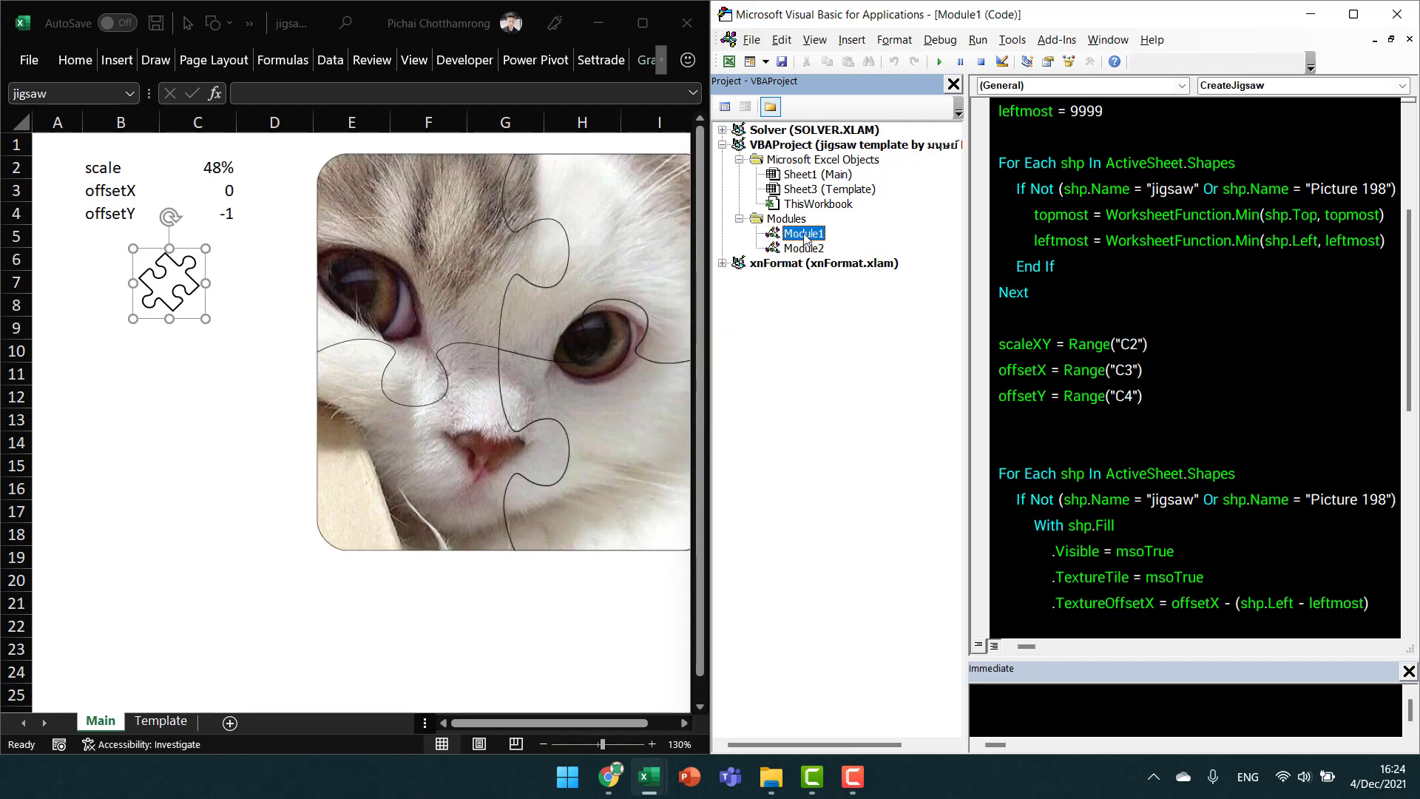
{"action": "key", "text": "F4"}
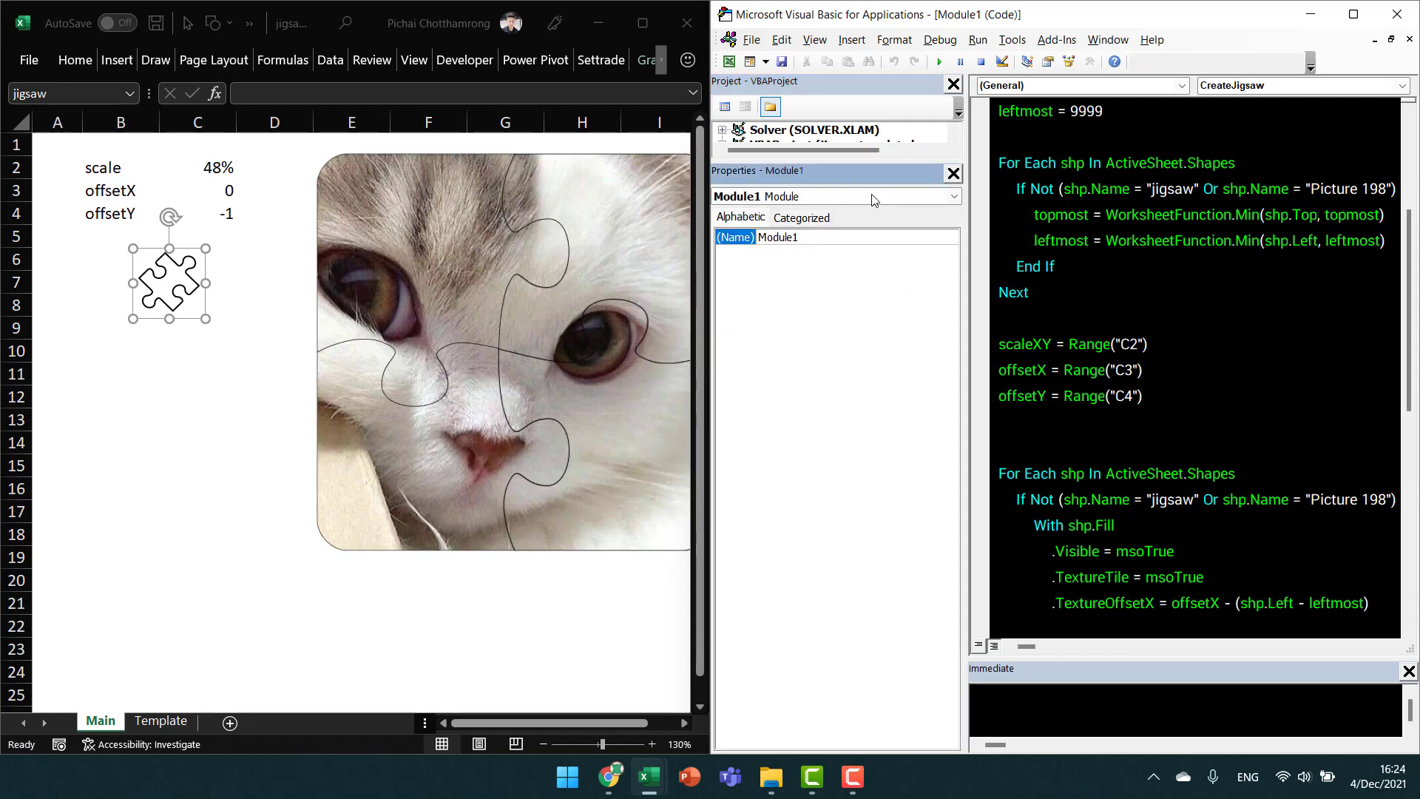
{"action": "left_click_drag", "start_coordinate": [875, 161], "coordinate": [882, 425]}
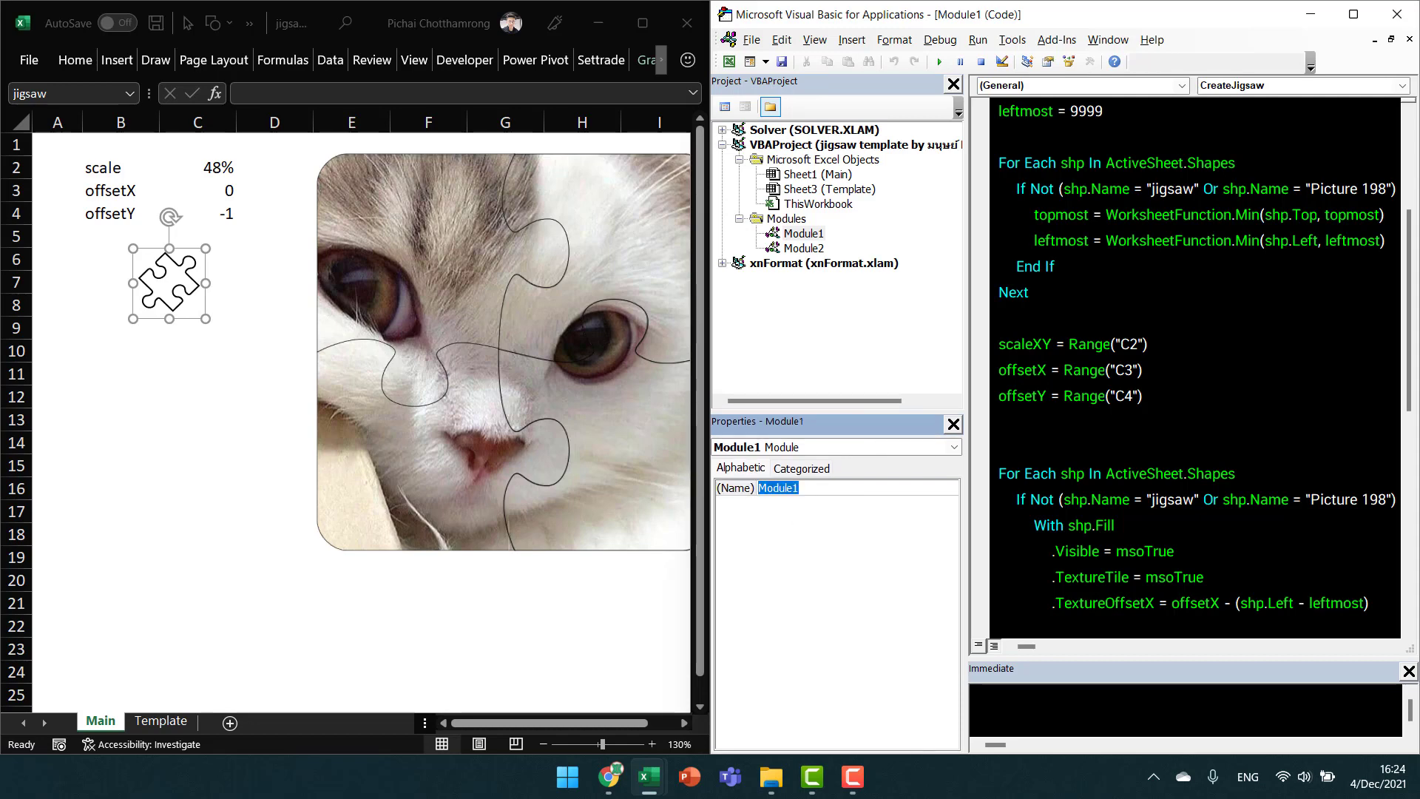
{"action": "type", "text": "m"}
{"action": "type", "text": "odMain"}
{"action": "key", "text": "Return"}
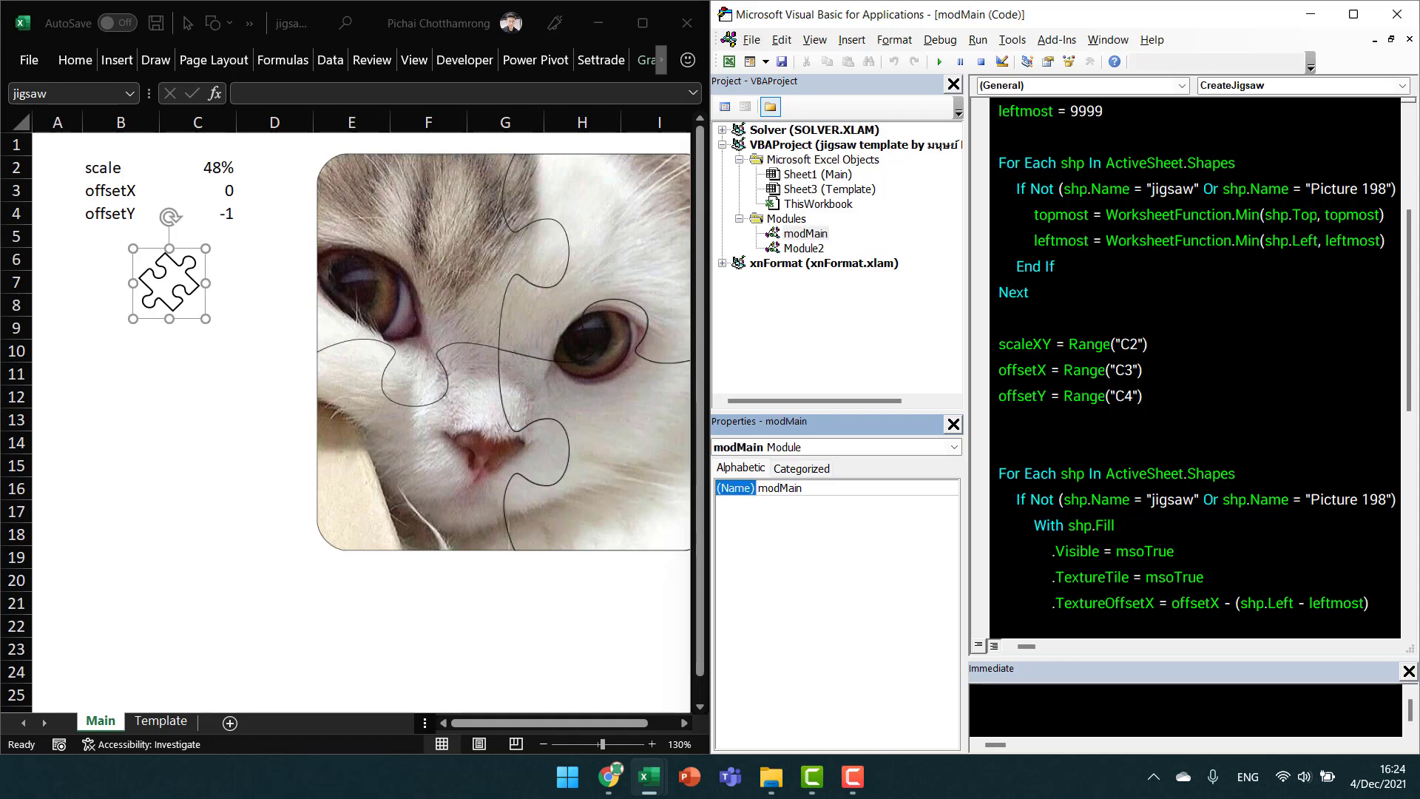
Delete the recorded Module2 (Macro1) from the project, declining to export it.
{"action": "double_click", "coordinate": [804, 248]}
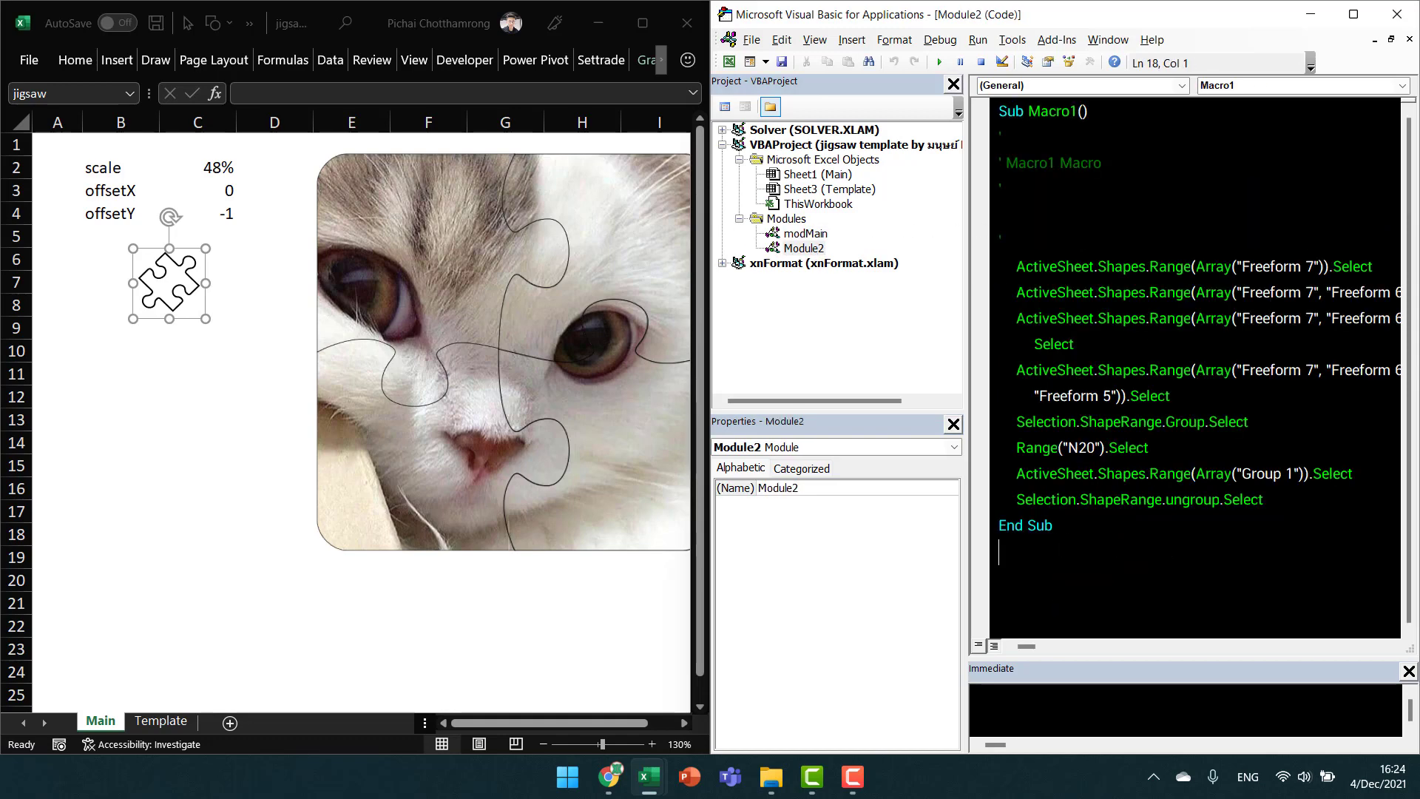
{"action": "right_click", "coordinate": [819, 251]}
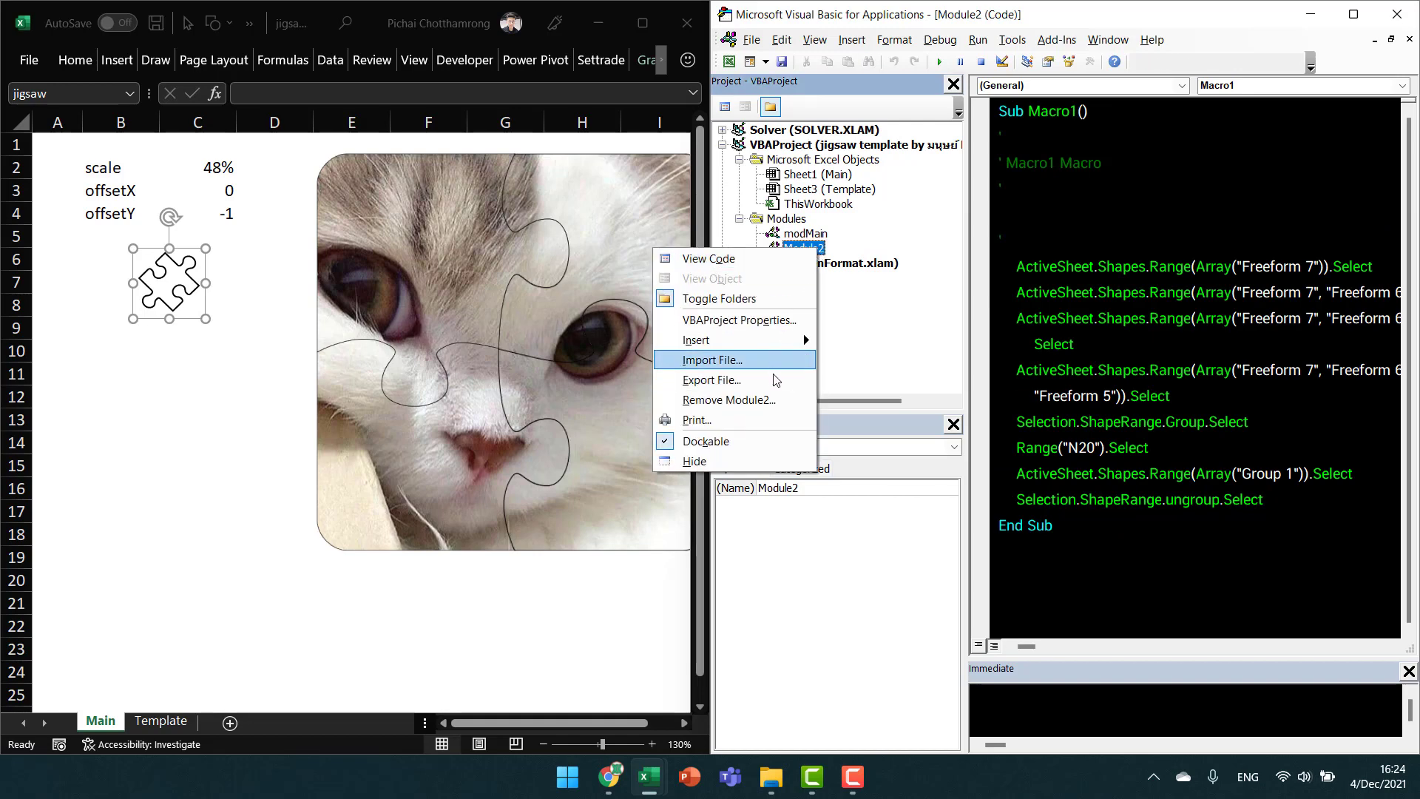
{"action": "left_click", "coordinate": [772, 401]}
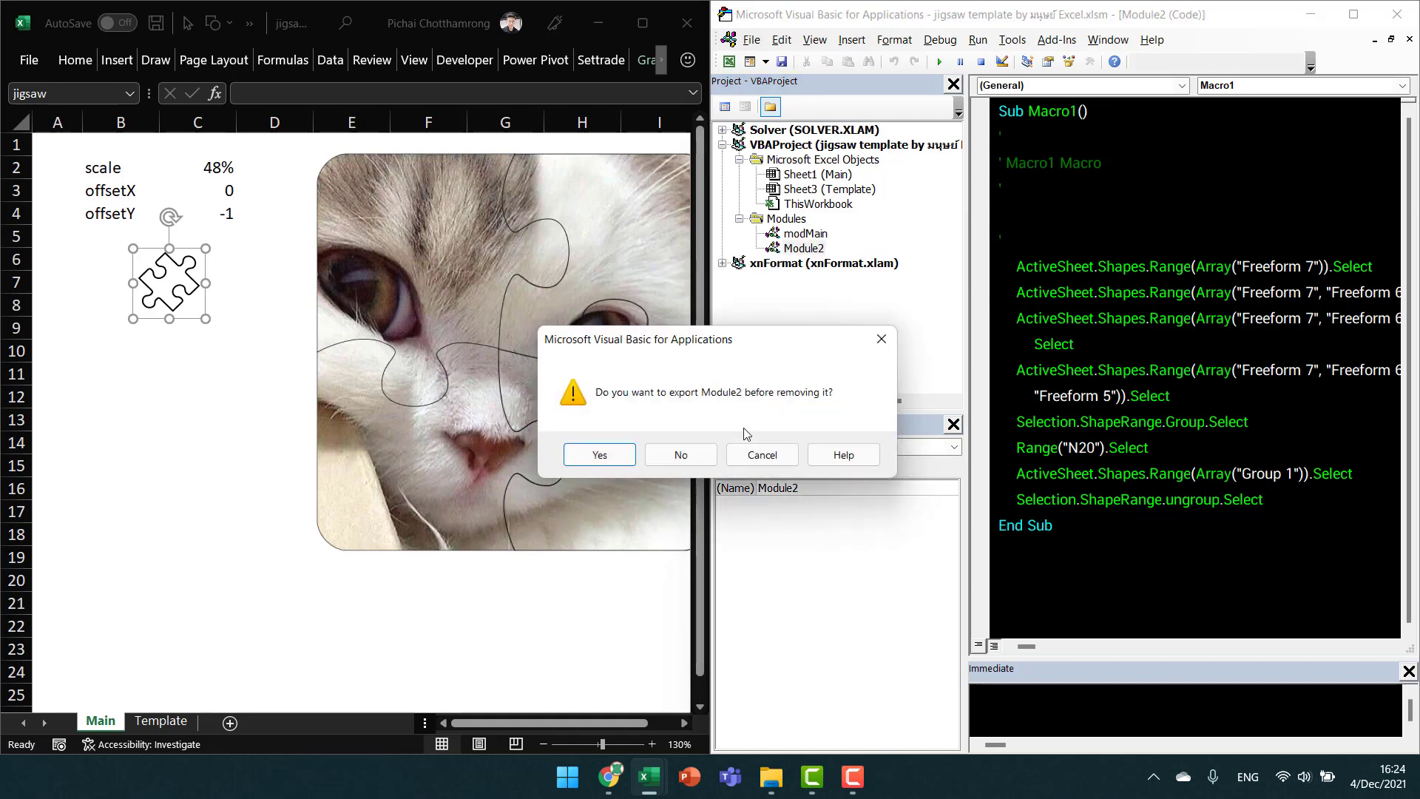
{"action": "left_click", "coordinate": [681, 457]}
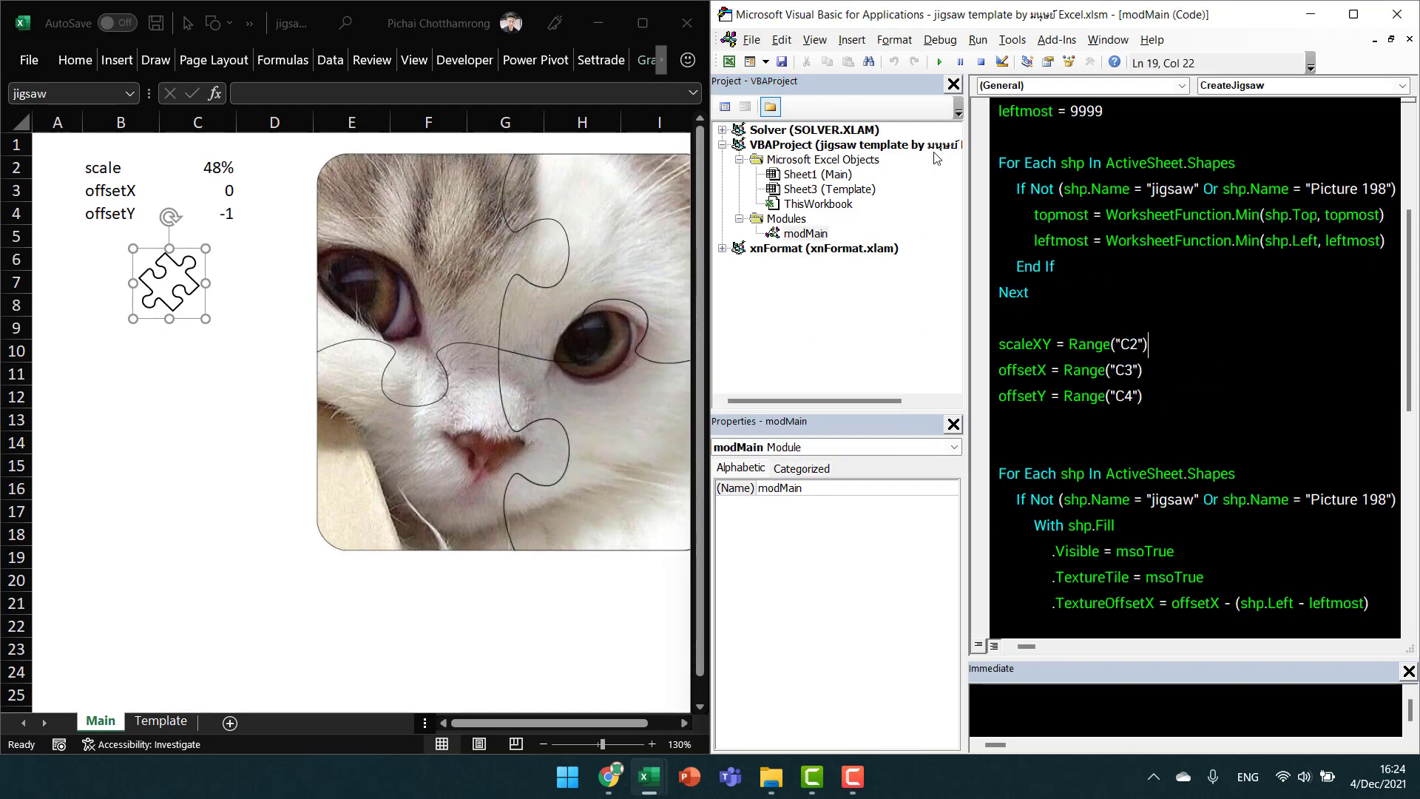
Close the Project Explorer and Properties panes, then return to the line after Call ungroup.
{"action": "left_click", "coordinate": [953, 424]}
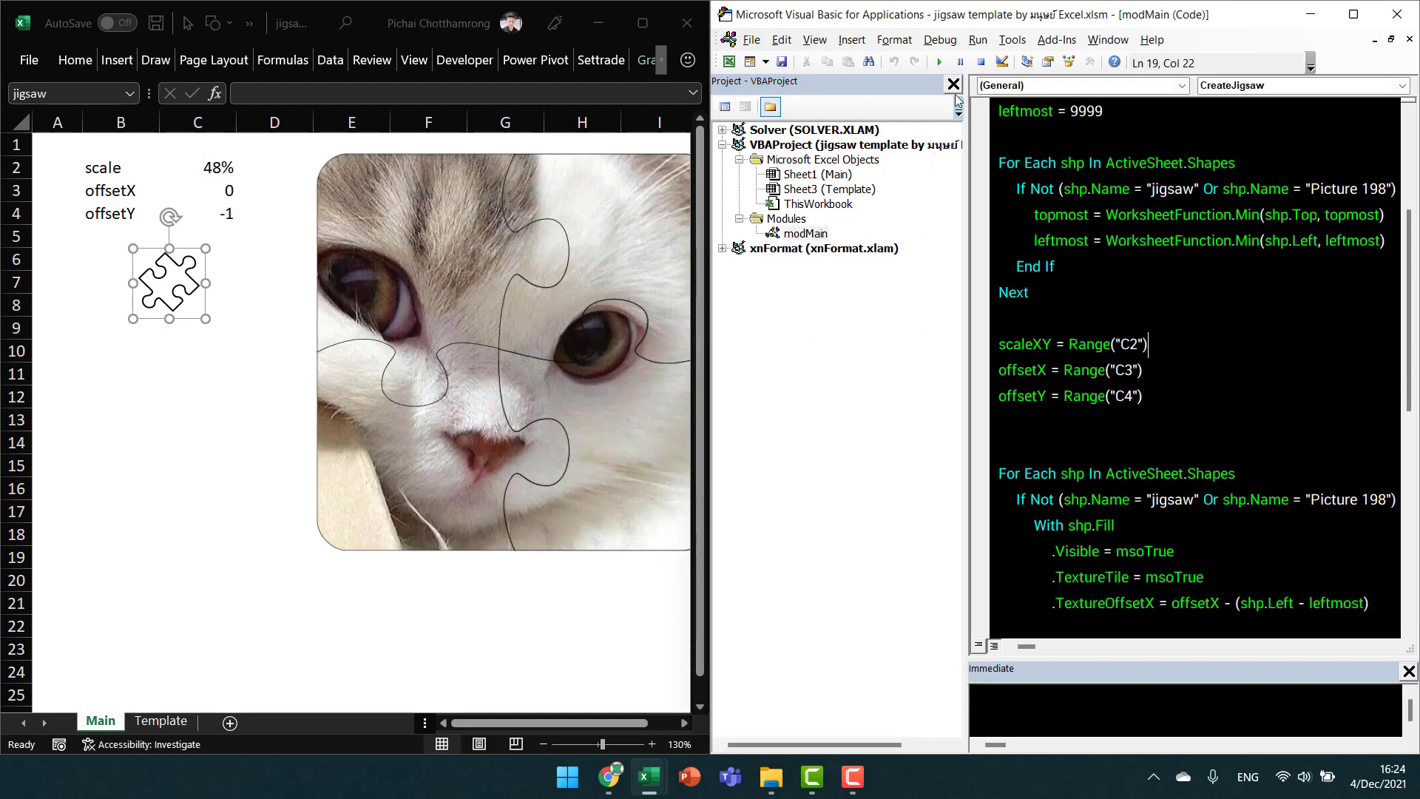
{"action": "left_click", "coordinate": [953, 83]}
{"action": "left_click", "coordinate": [798, 266]}
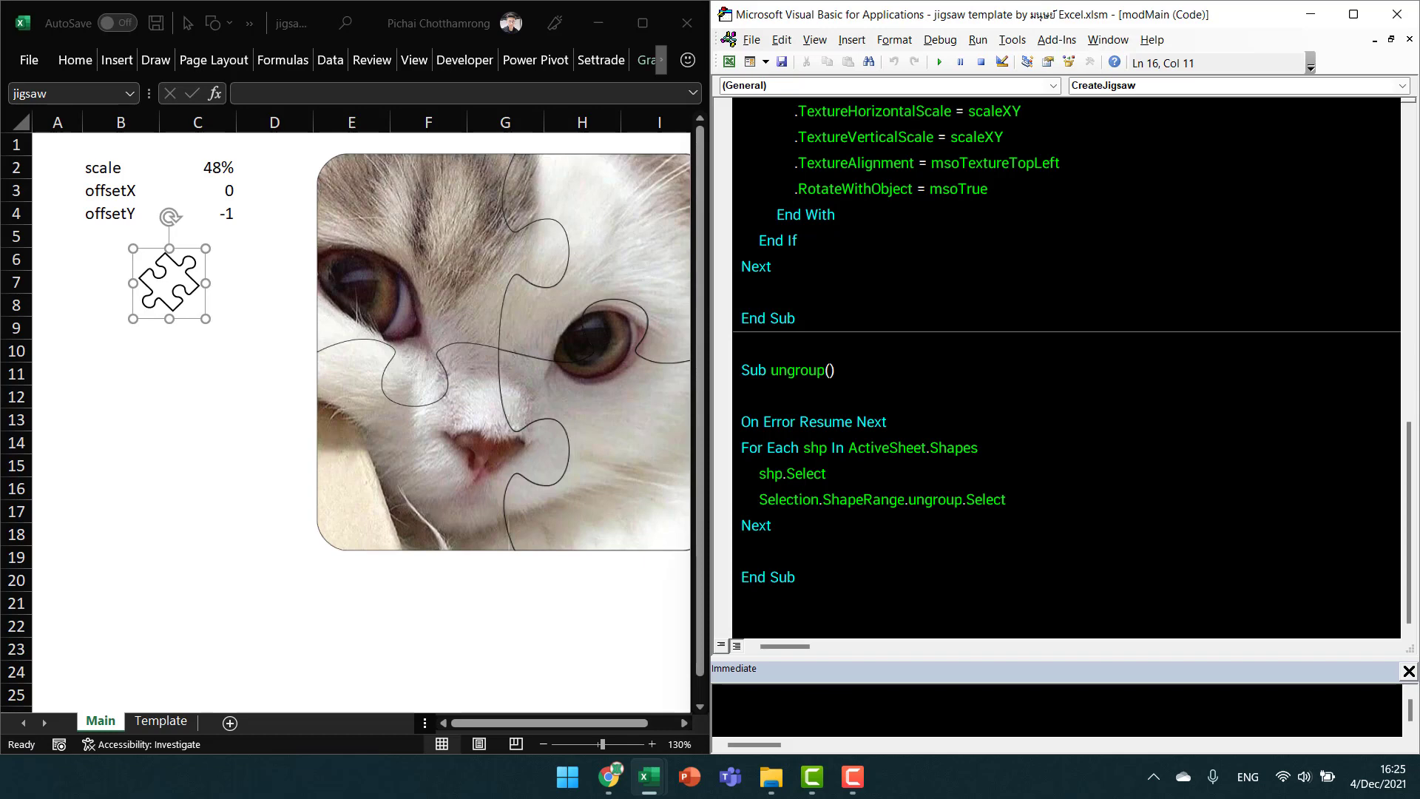
{"action": "scroll", "coordinate": [1067, 357], "scroll_direction": "up", "scroll_amount": 10}
{"action": "scroll", "coordinate": [1067, 357], "scroll_direction": "up", "scroll_amount": 1}
{"action": "left_click", "coordinate": [742, 292]}
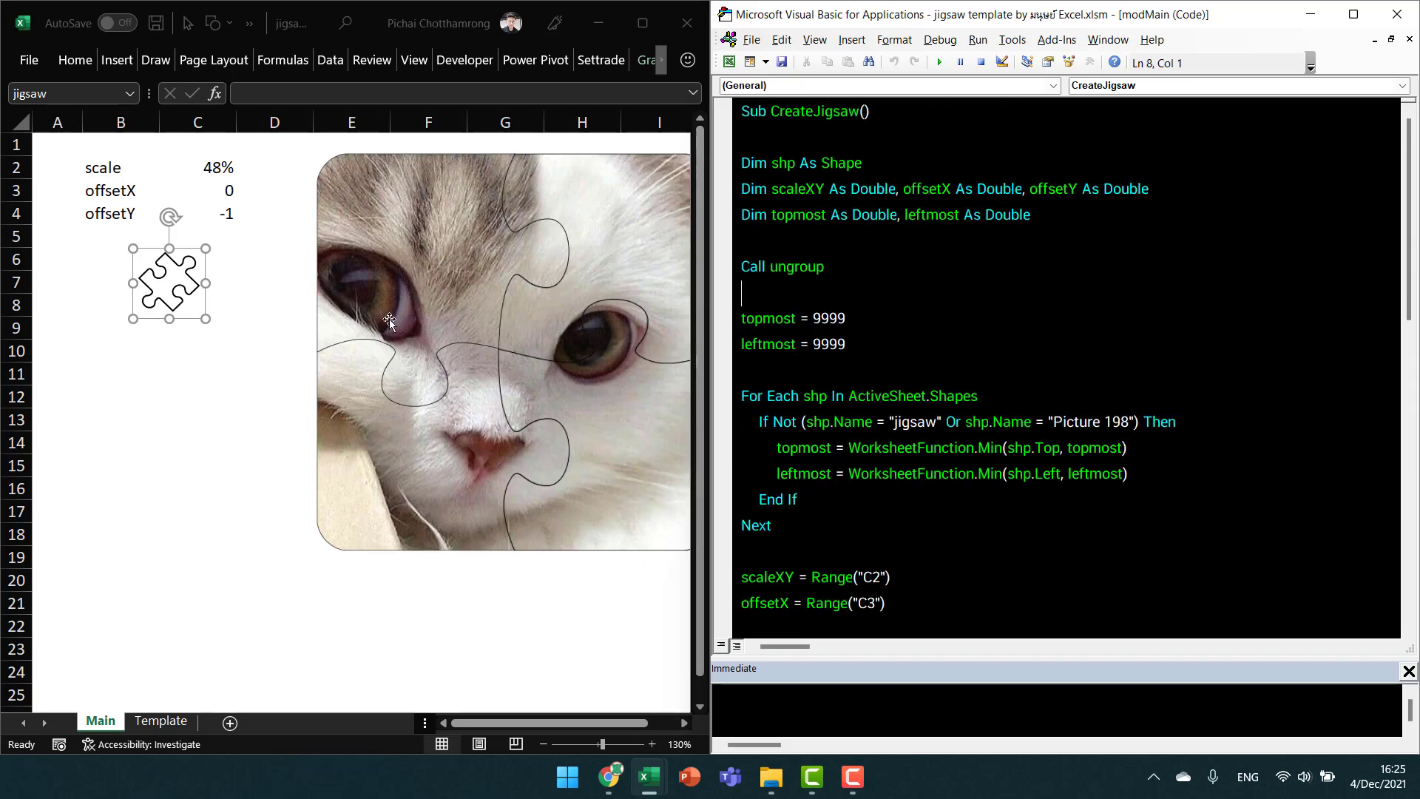
Compare Main sheet cells C10 and D8 against the code, ending on the Call ungroup line.
{"action": "left_click", "coordinate": [278, 303]}
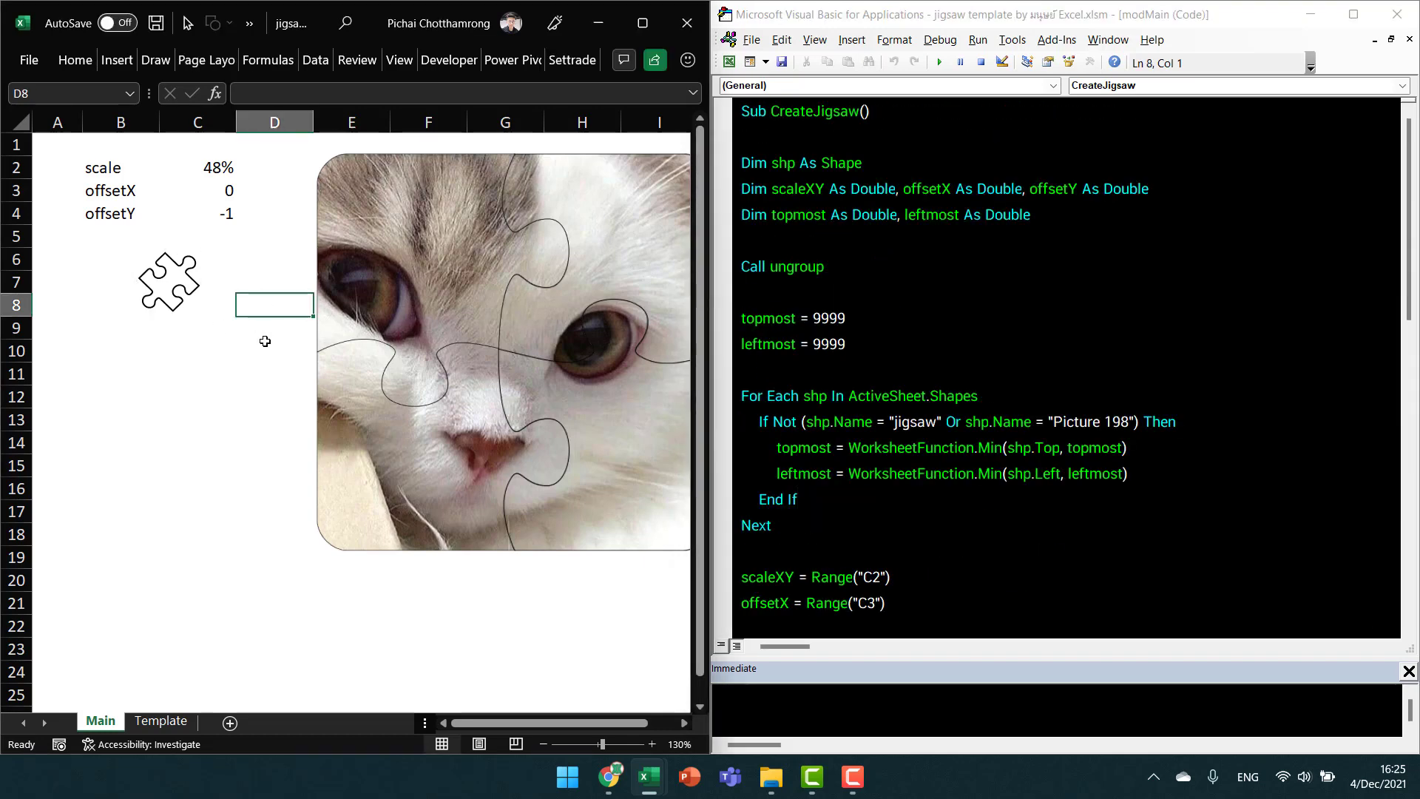
{"action": "left_click", "coordinate": [224, 350]}
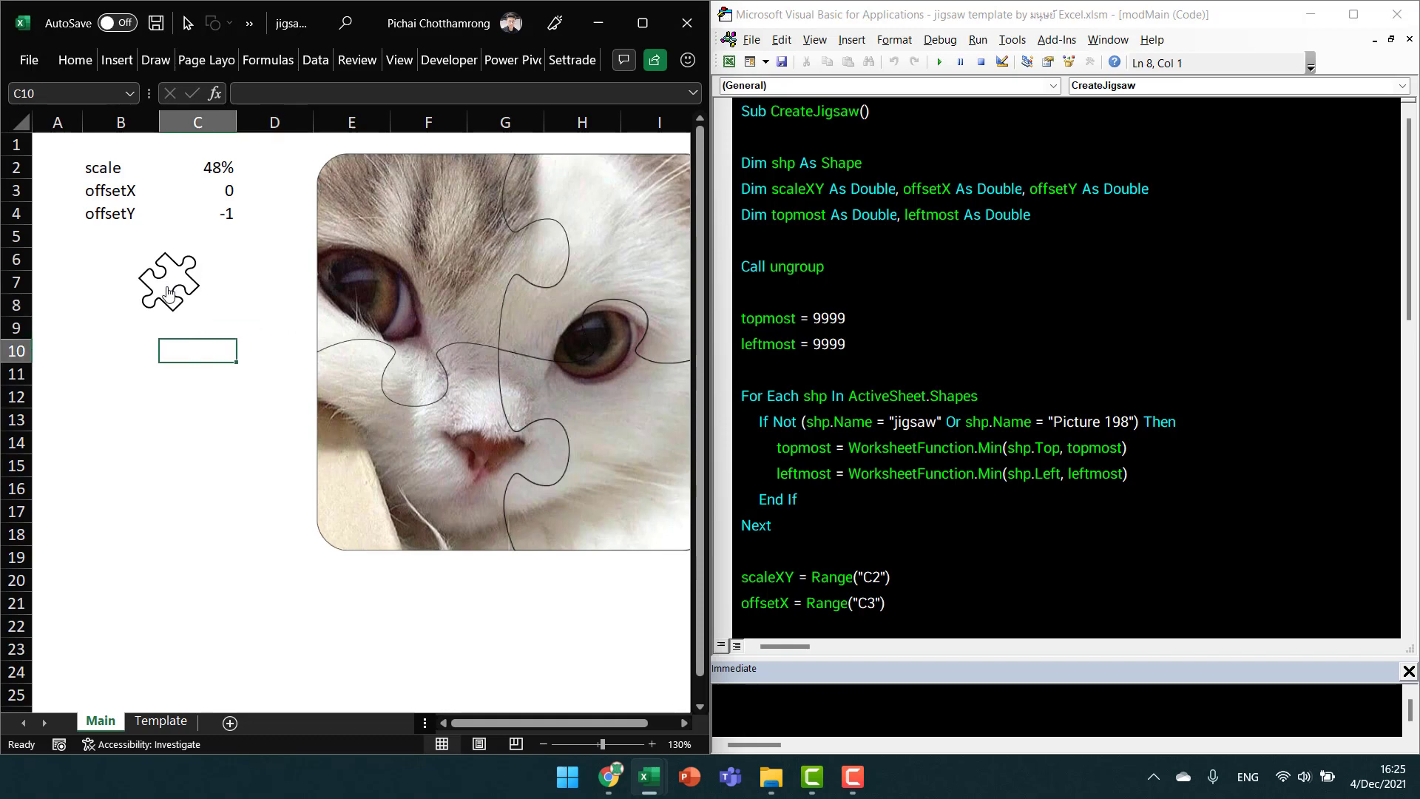
{"action": "left_click", "coordinate": [742, 292]}
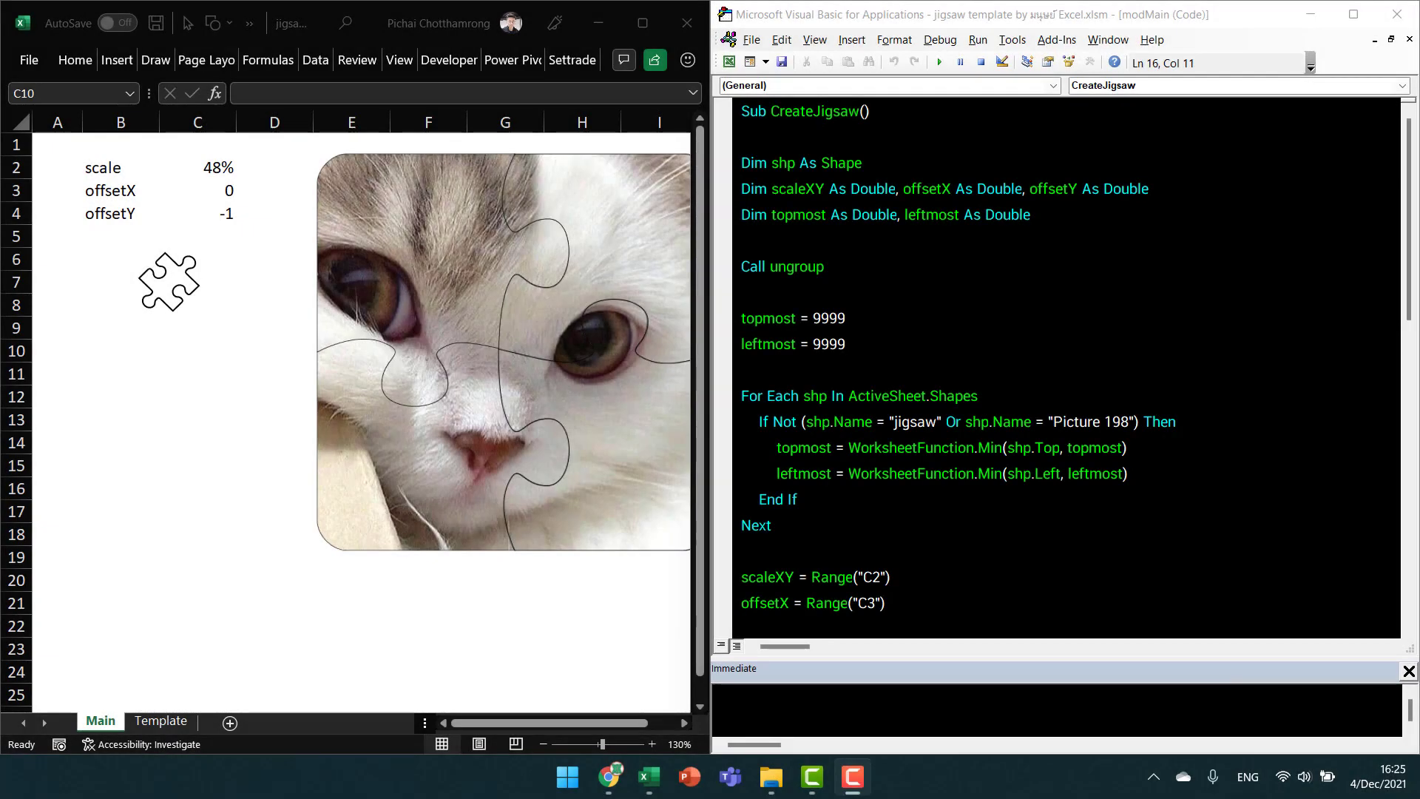
{"action": "left_click", "coordinate": [264, 314]}
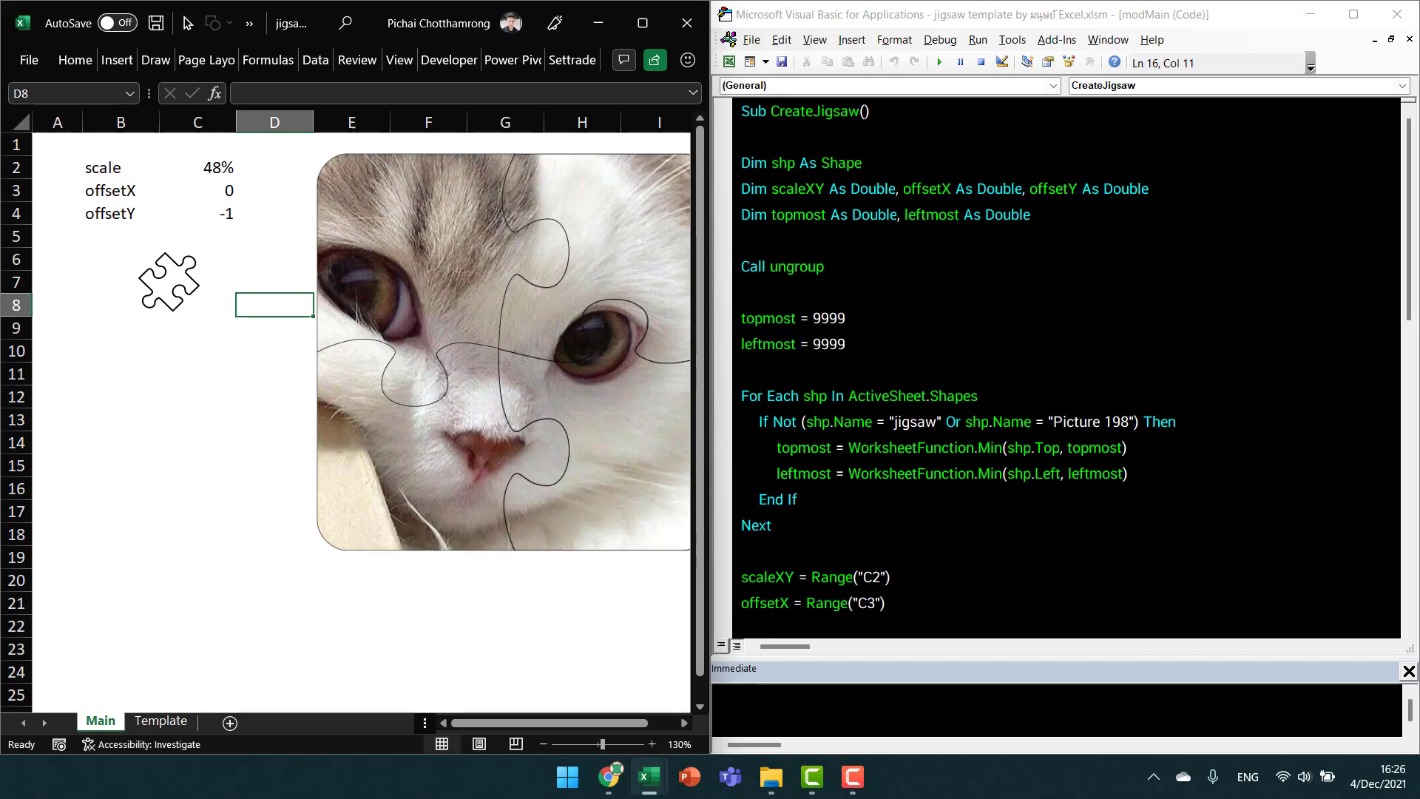
{"action": "left_click", "coordinate": [823, 267]}
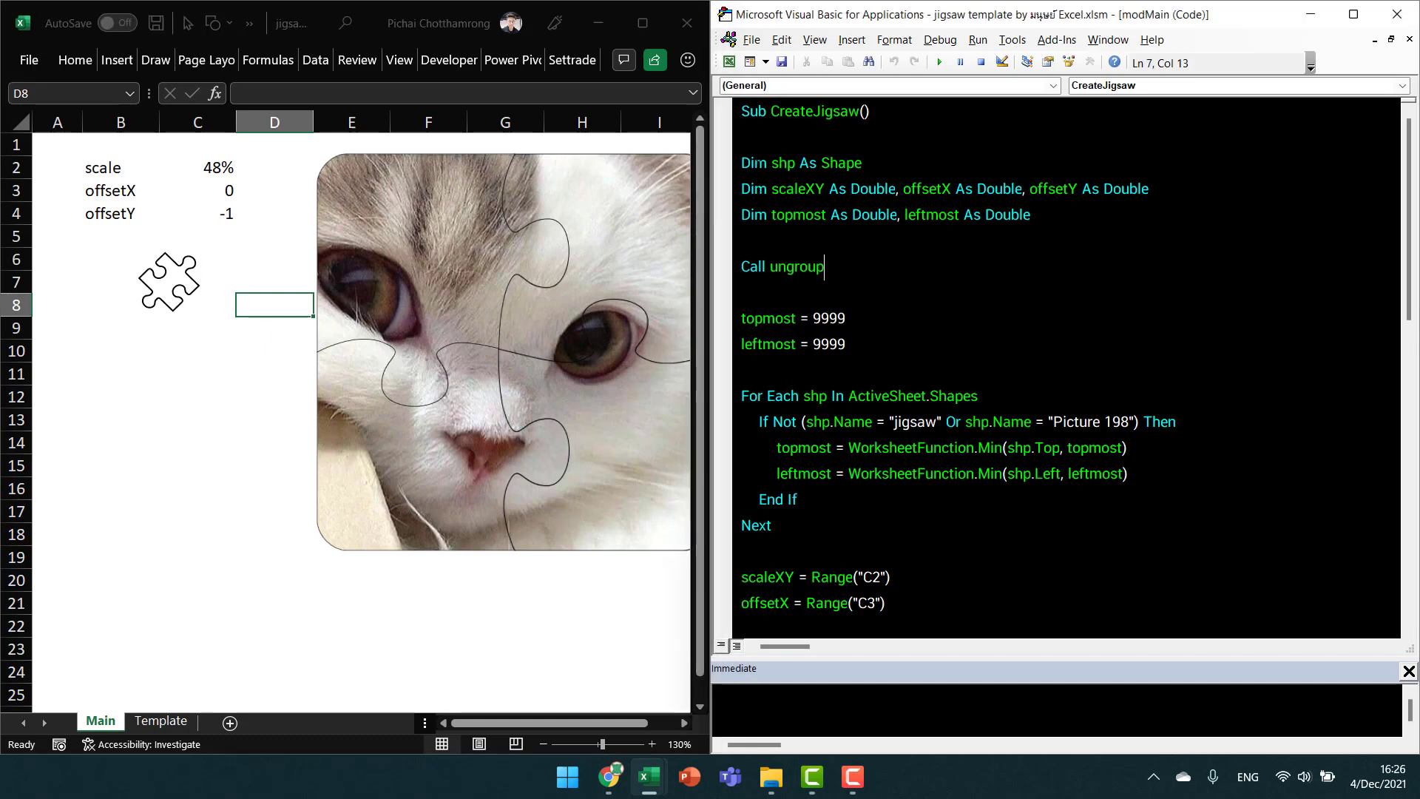
{"action": "left_click_drag", "start_coordinate": [778, 111], "coordinate": [869, 111]}
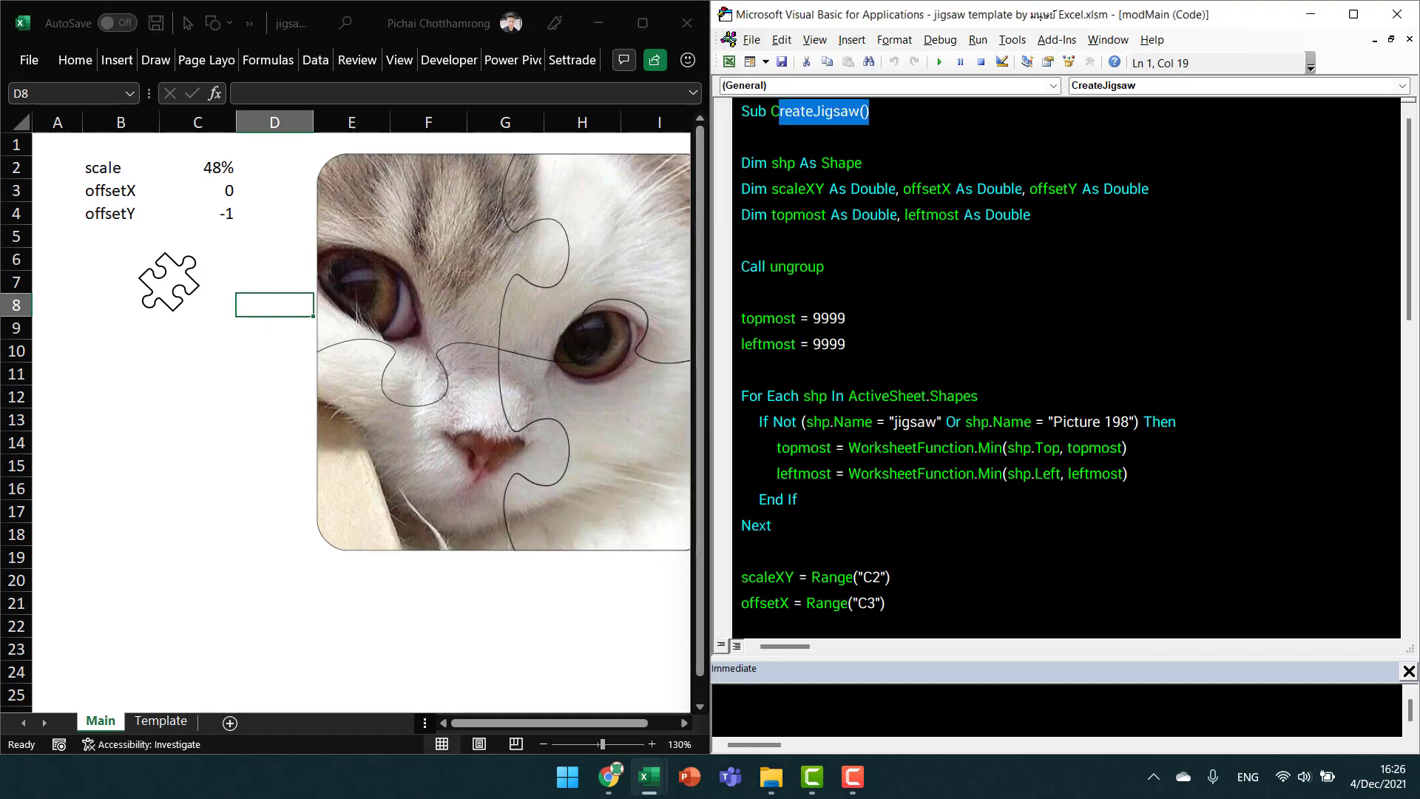
{"action": "left_click", "coordinate": [861, 214]}
{"action": "left_click", "coordinate": [787, 266]}
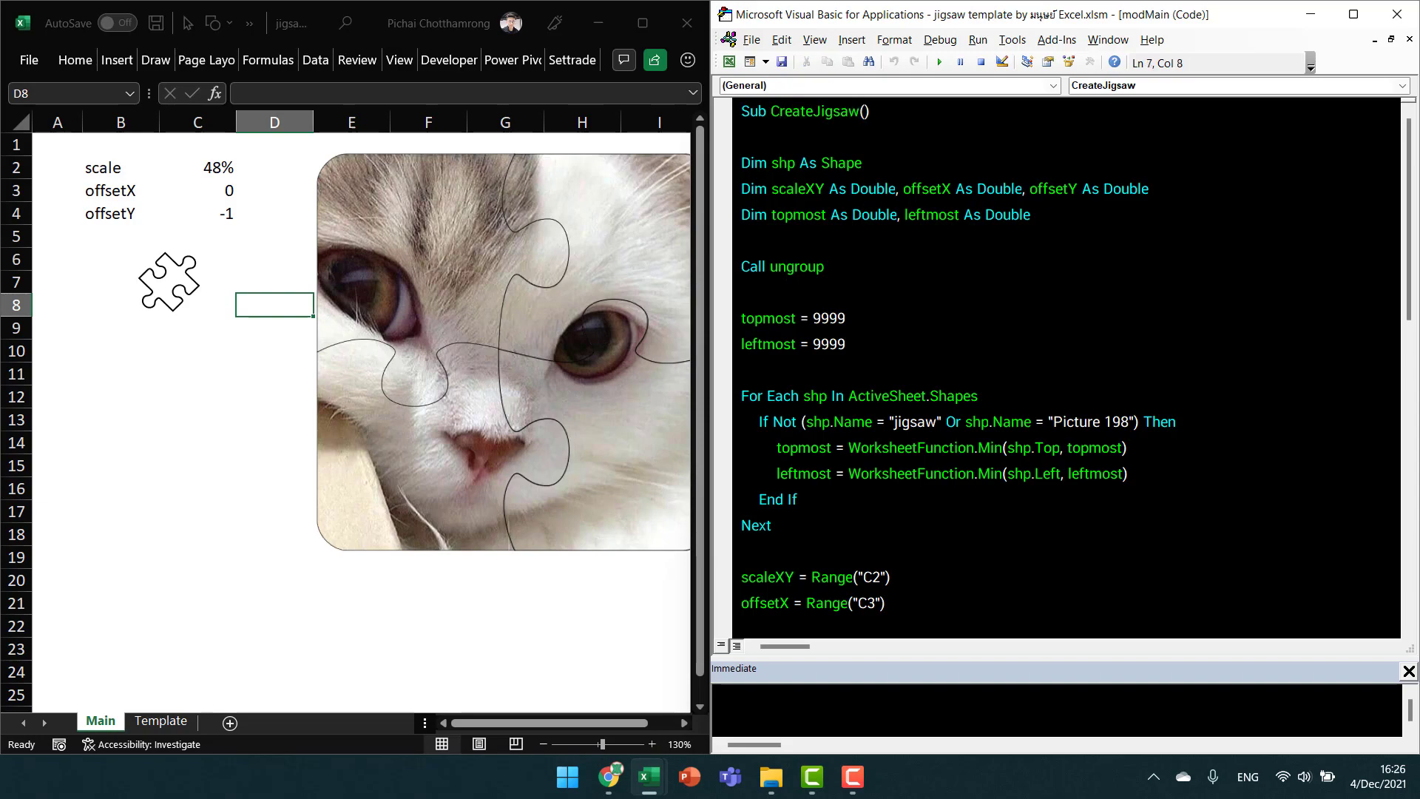
Read through the topmost/leftmost setup and first shape loop down to the offsetY line.
{"action": "scroll", "coordinate": [894, 423], "scroll_direction": "down", "scroll_amount": 3}
{"action": "scroll", "coordinate": [895, 423], "scroll_direction": "down", "scroll_amount": 2}
{"action": "scroll", "coordinate": [895, 423], "scroll_direction": "up", "scroll_amount": 1}
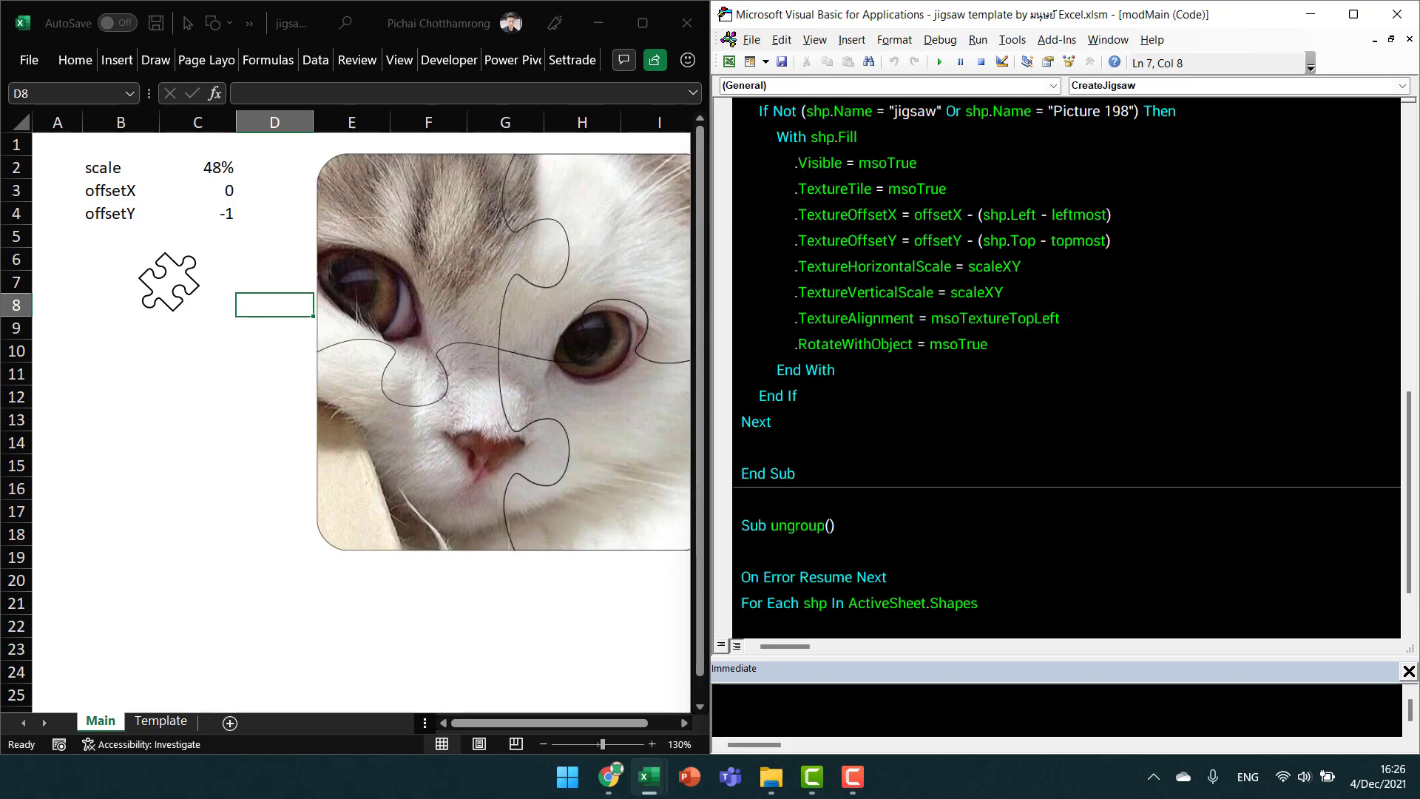
{"action": "scroll", "coordinate": [894, 423], "scroll_direction": "up", "scroll_amount": 4}
{"action": "key", "text": "Down"}
{"action": "key", "text": "Down"}
{"action": "key", "text": "Down"}
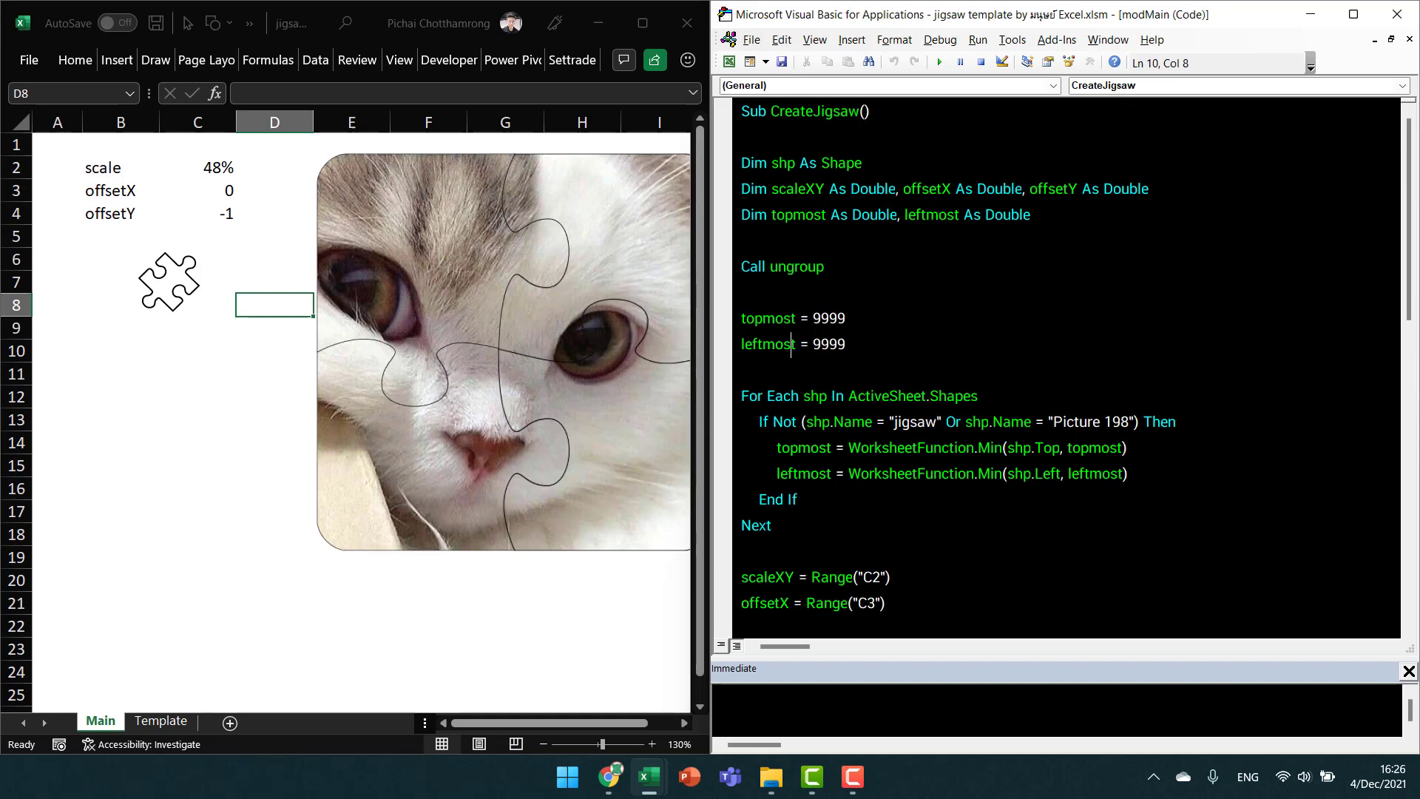
{"action": "key", "text": "End"}
{"action": "left_click", "coordinate": [905, 395]}
{"action": "scroll", "coordinate": [906, 396], "scroll_direction": "down", "scroll_amount": 2}
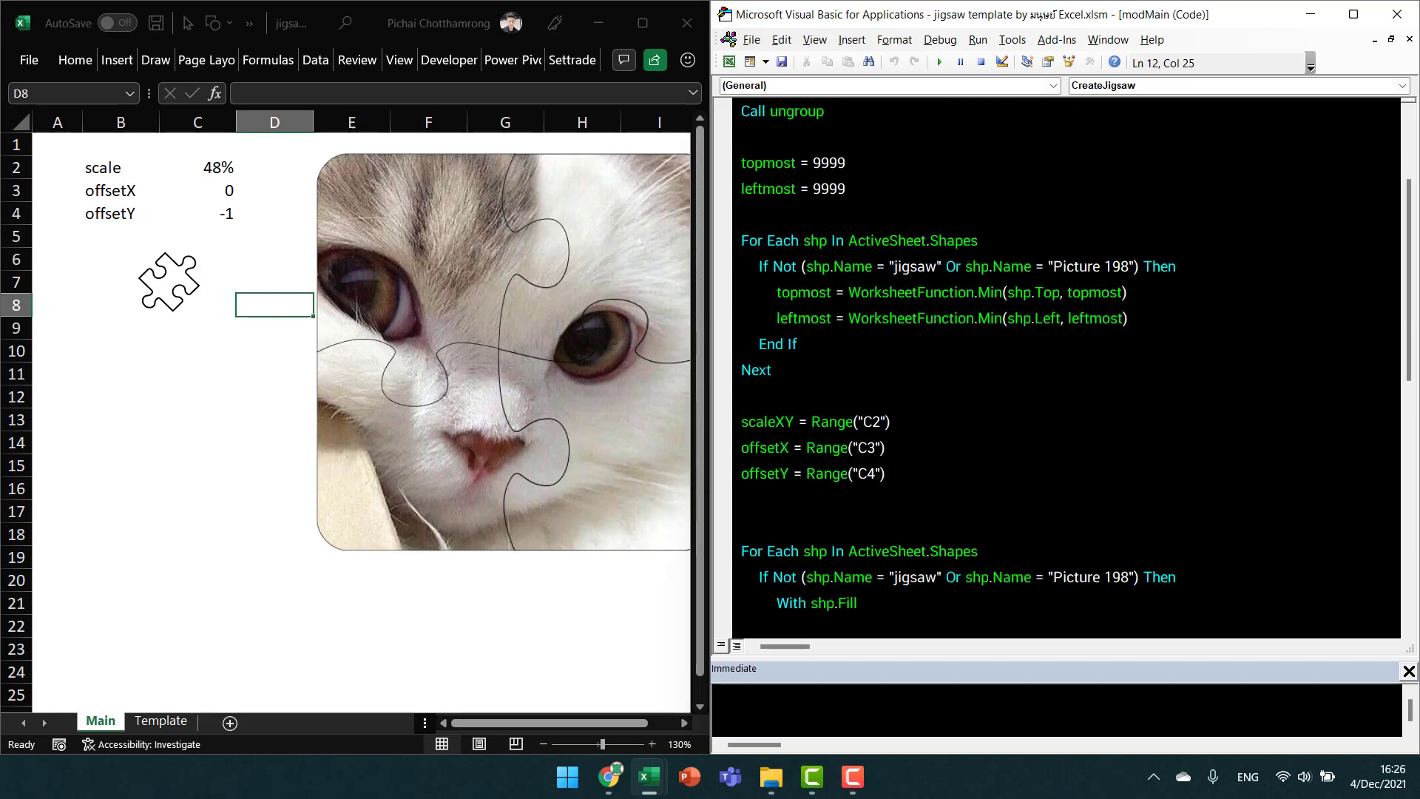
{"action": "left_click", "coordinate": [885, 473]}
Review the second shape loop and its .Visible fill setting.
{"action": "scroll", "coordinate": [1064, 369], "scroll_direction": "down", "scroll_amount": 2}
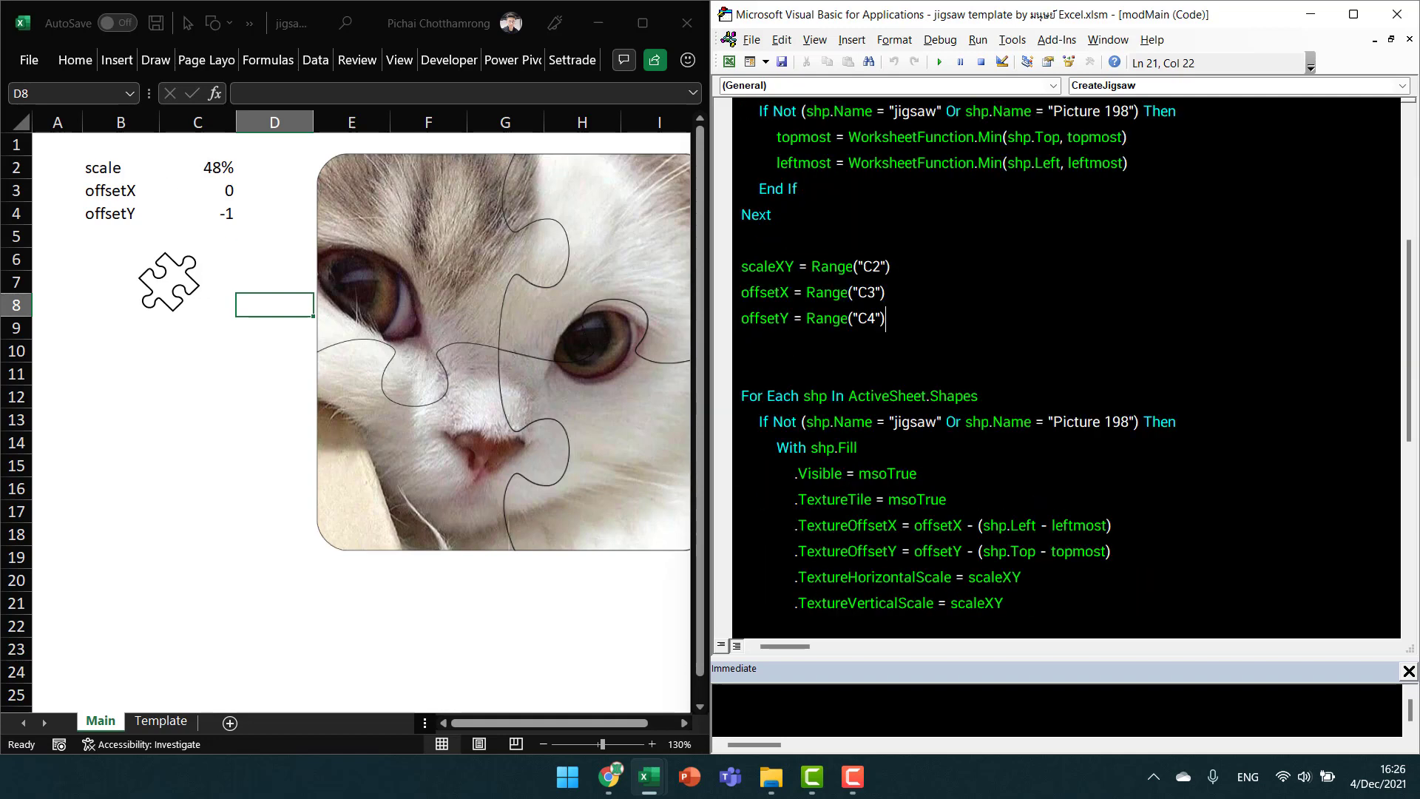
{"action": "scroll", "coordinate": [1065, 370], "scroll_direction": "down", "scroll_amount": 1}
{"action": "scroll", "coordinate": [1065, 369], "scroll_direction": "up", "scroll_amount": 2}
{"action": "scroll", "coordinate": [1065, 370], "scroll_direction": "down", "scroll_amount": 1}
{"action": "scroll", "coordinate": [1065, 369], "scroll_direction": "down", "scroll_amount": 1}
{"action": "left_click", "coordinate": [979, 318]}
{"action": "left_click", "coordinate": [917, 395]}
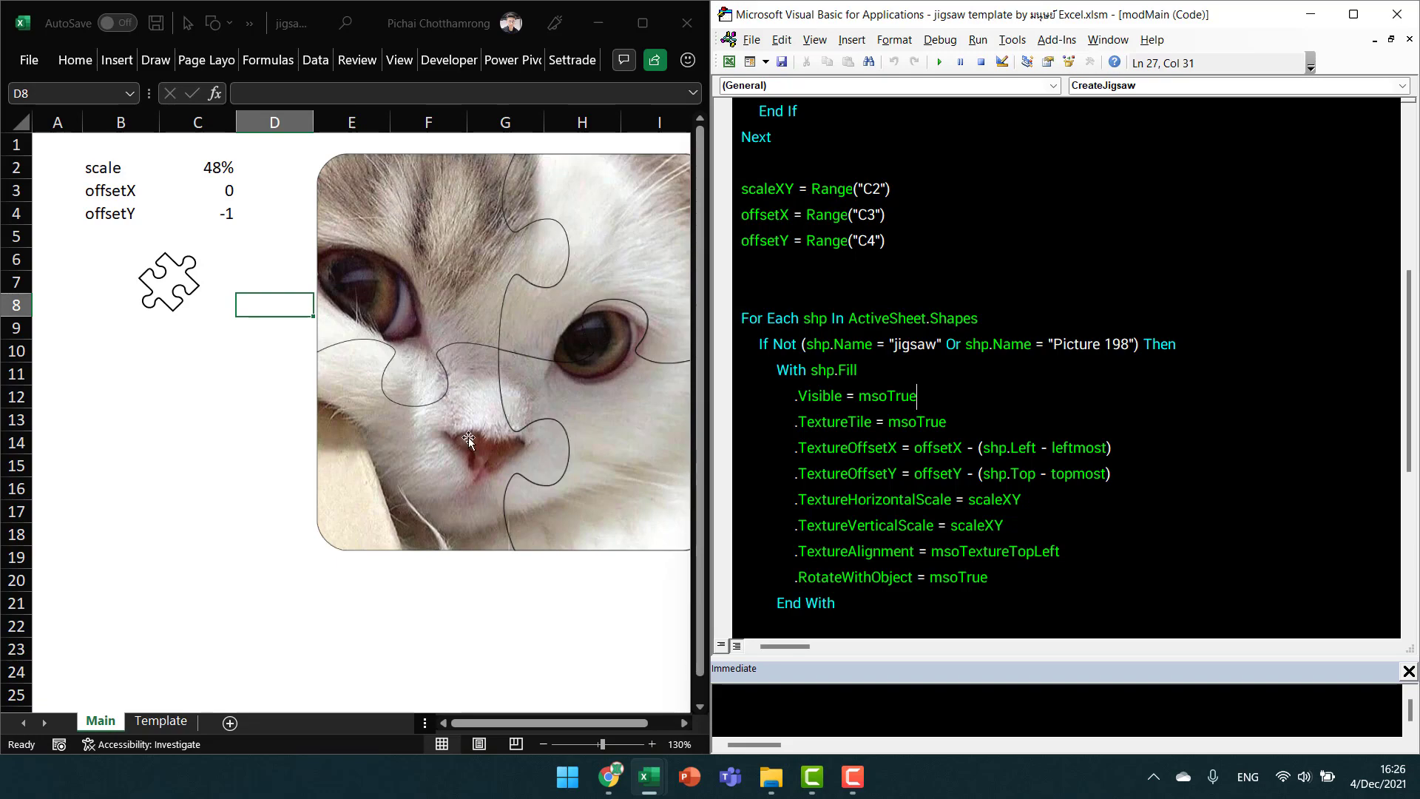
Scroll back up and toggle a breakpoint in the margin beside Call ungroup.
{"action": "scroll", "coordinate": [1065, 369], "scroll_direction": "up", "scroll_amount": 1}
{"action": "scroll", "coordinate": [1065, 370], "scroll_direction": "up", "scroll_amount": 4}
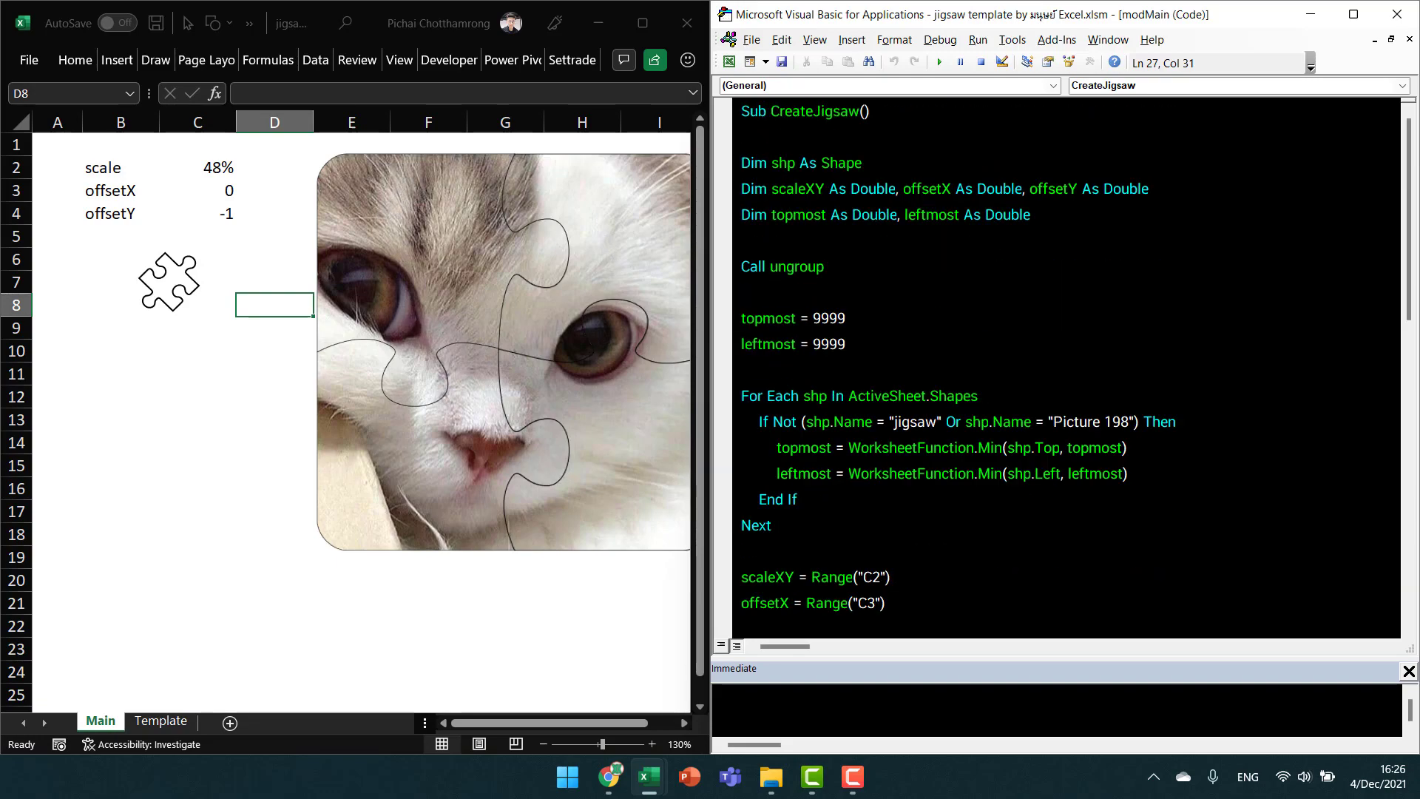
{"action": "scroll", "coordinate": [1065, 370], "scroll_direction": "down", "scroll_amount": 3}
{"action": "scroll", "coordinate": [1065, 370], "scroll_direction": "down", "scroll_amount": 2}
{"action": "scroll", "coordinate": [1065, 369], "scroll_direction": "down", "scroll_amount": 2}
{"action": "scroll", "coordinate": [1065, 370], "scroll_direction": "down", "scroll_amount": 1}
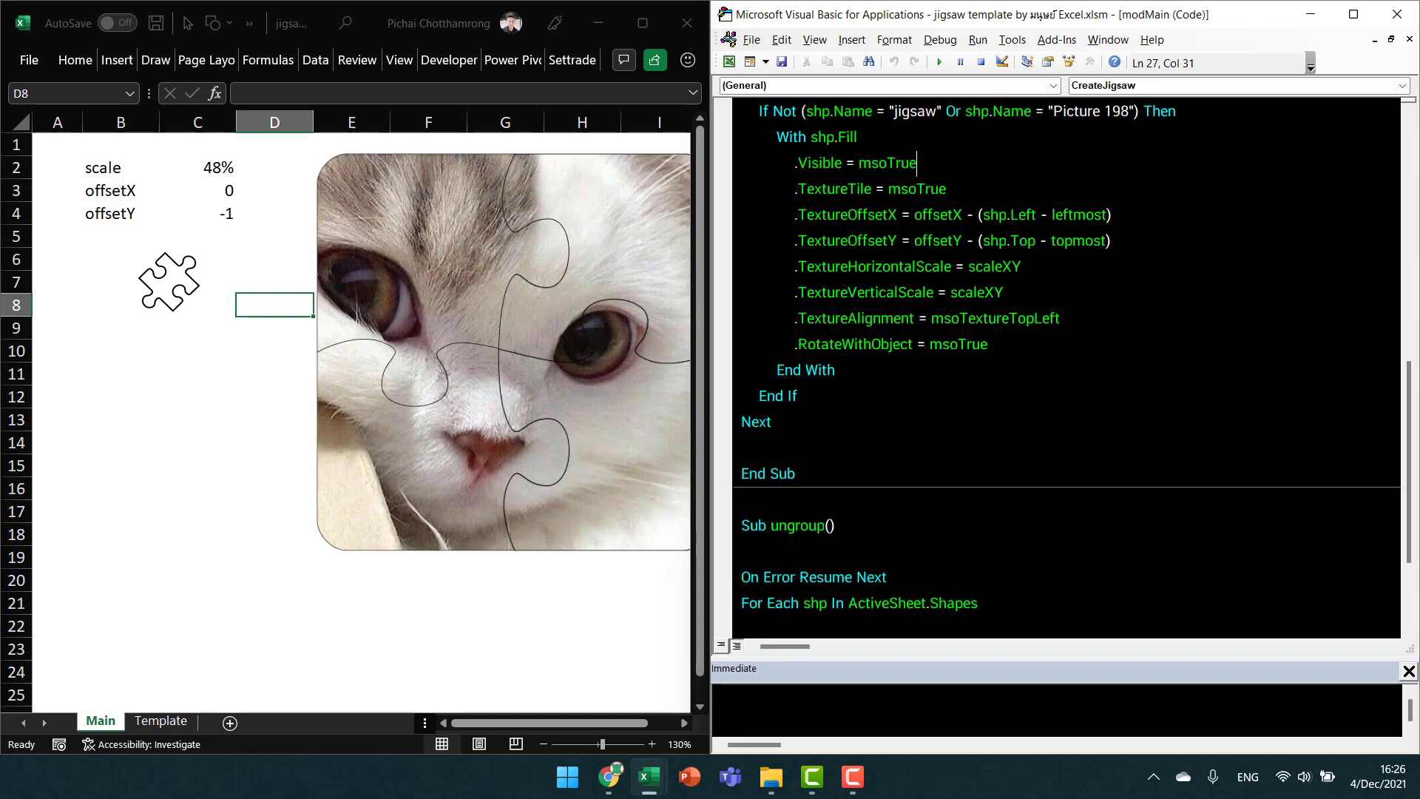
{"action": "scroll", "coordinate": [1065, 370], "scroll_direction": "up", "scroll_amount": 4}
{"action": "scroll", "coordinate": [1065, 370], "scroll_direction": "up", "scroll_amount": 4}
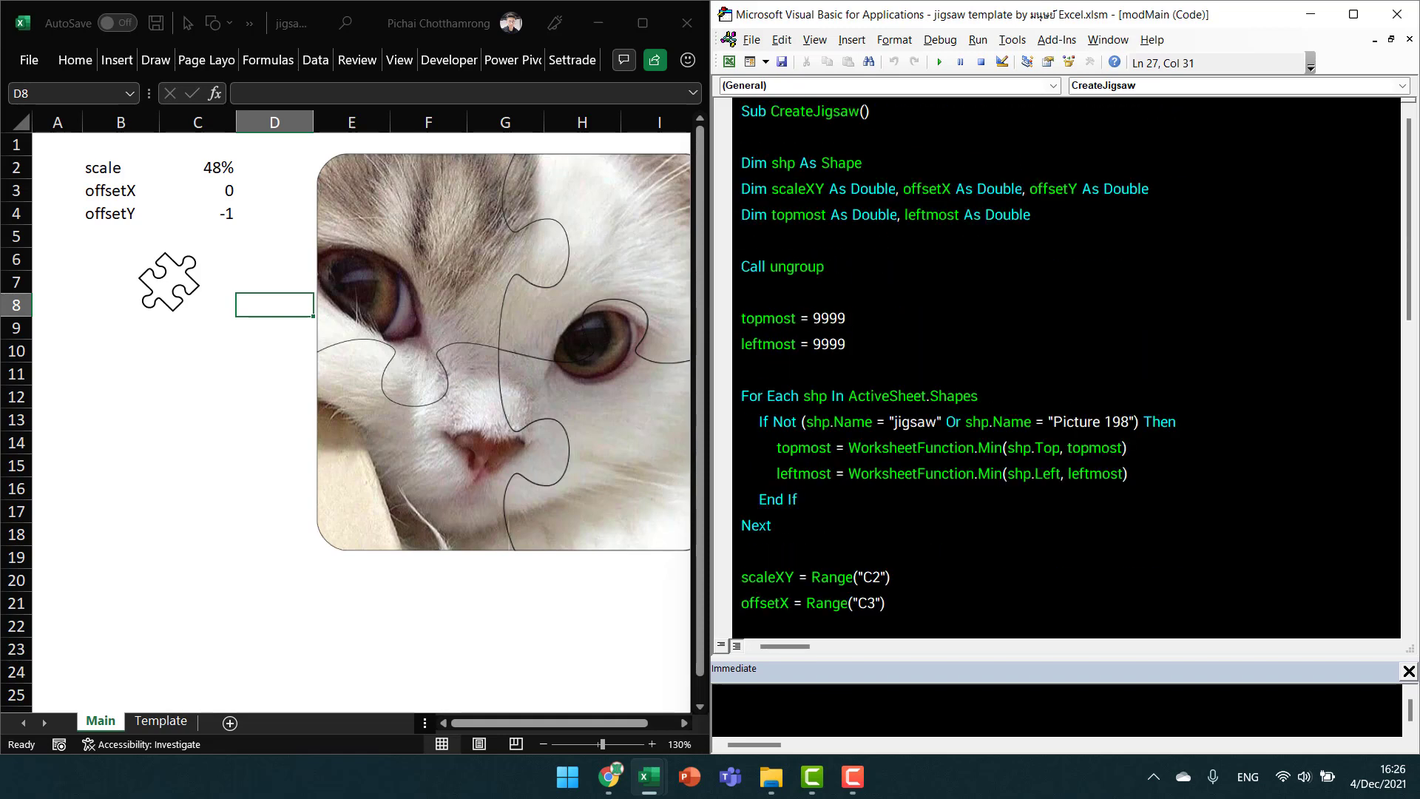
{"action": "left_click", "coordinate": [721, 267]}
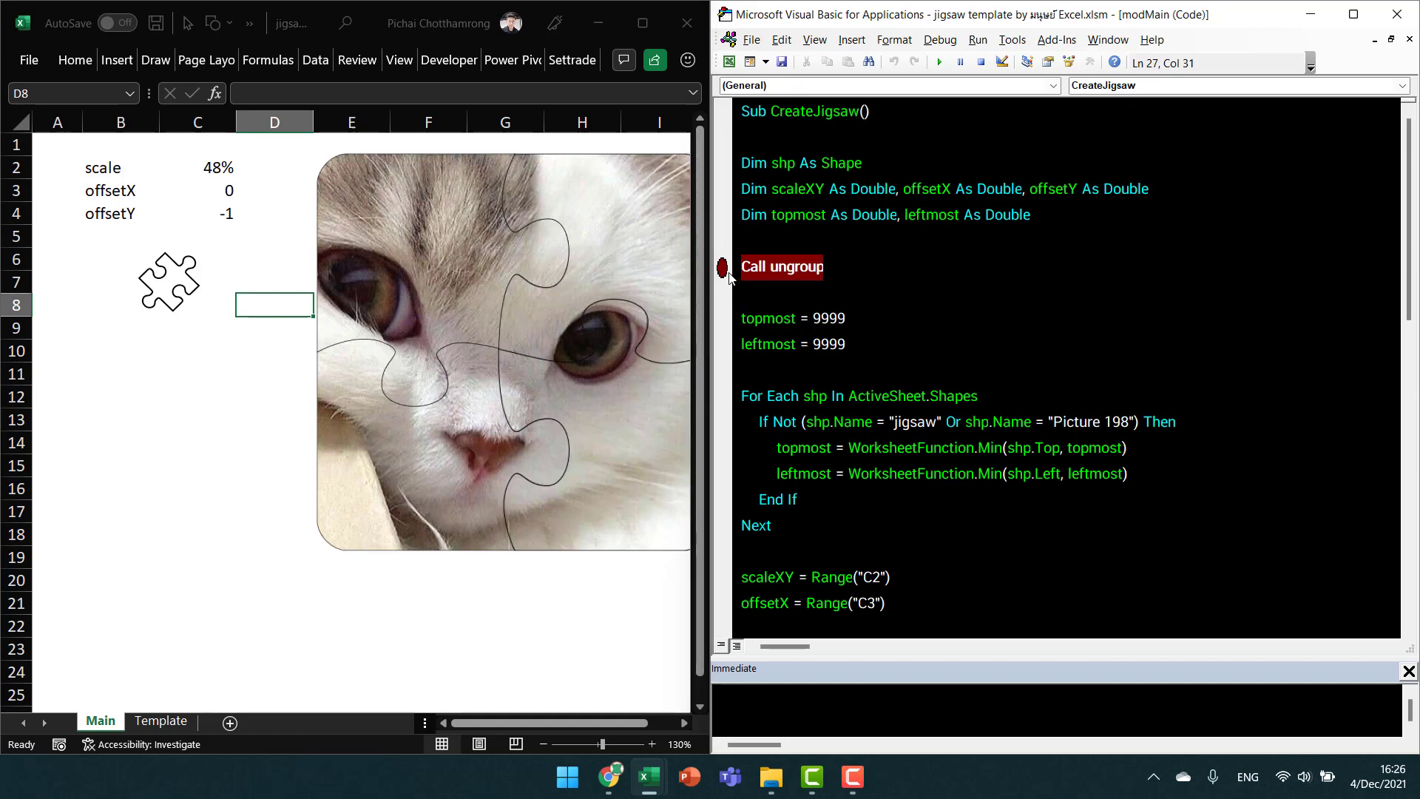
Run CreateJigsaw to the Call ungroup breakpoint and step into ungroup's shape loop.
{"action": "key", "text": "F5"}
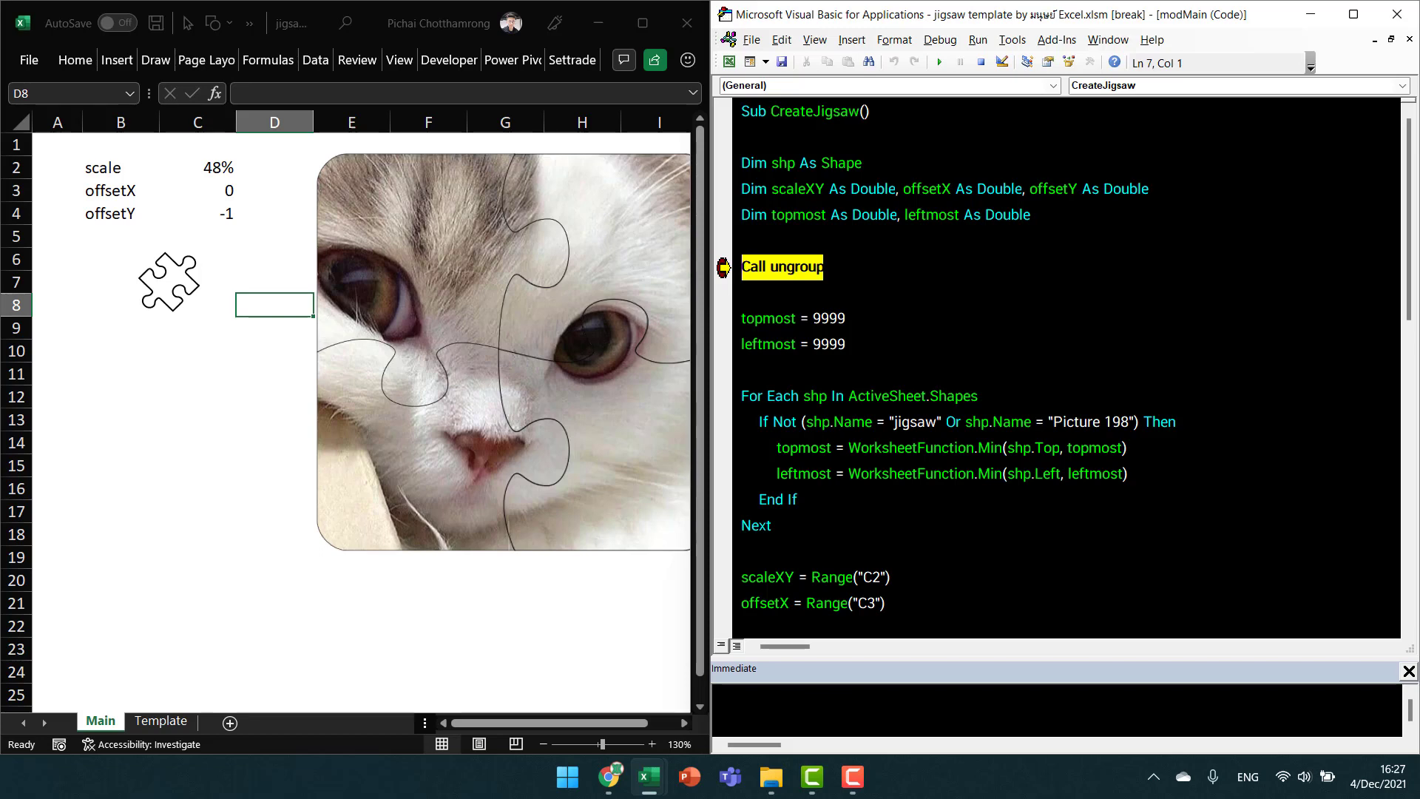
{"action": "key", "text": "F8"}
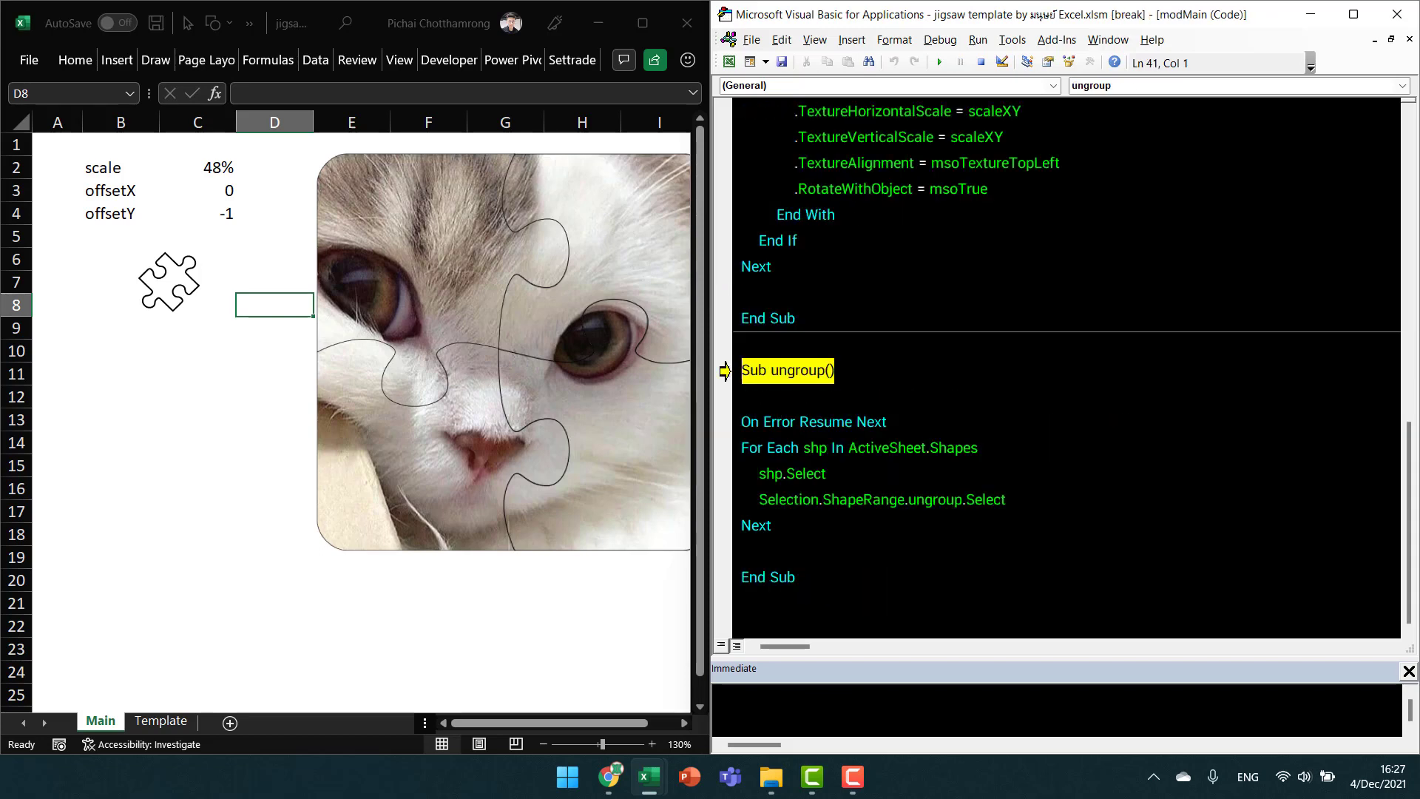
{"action": "key", "text": "F8"}
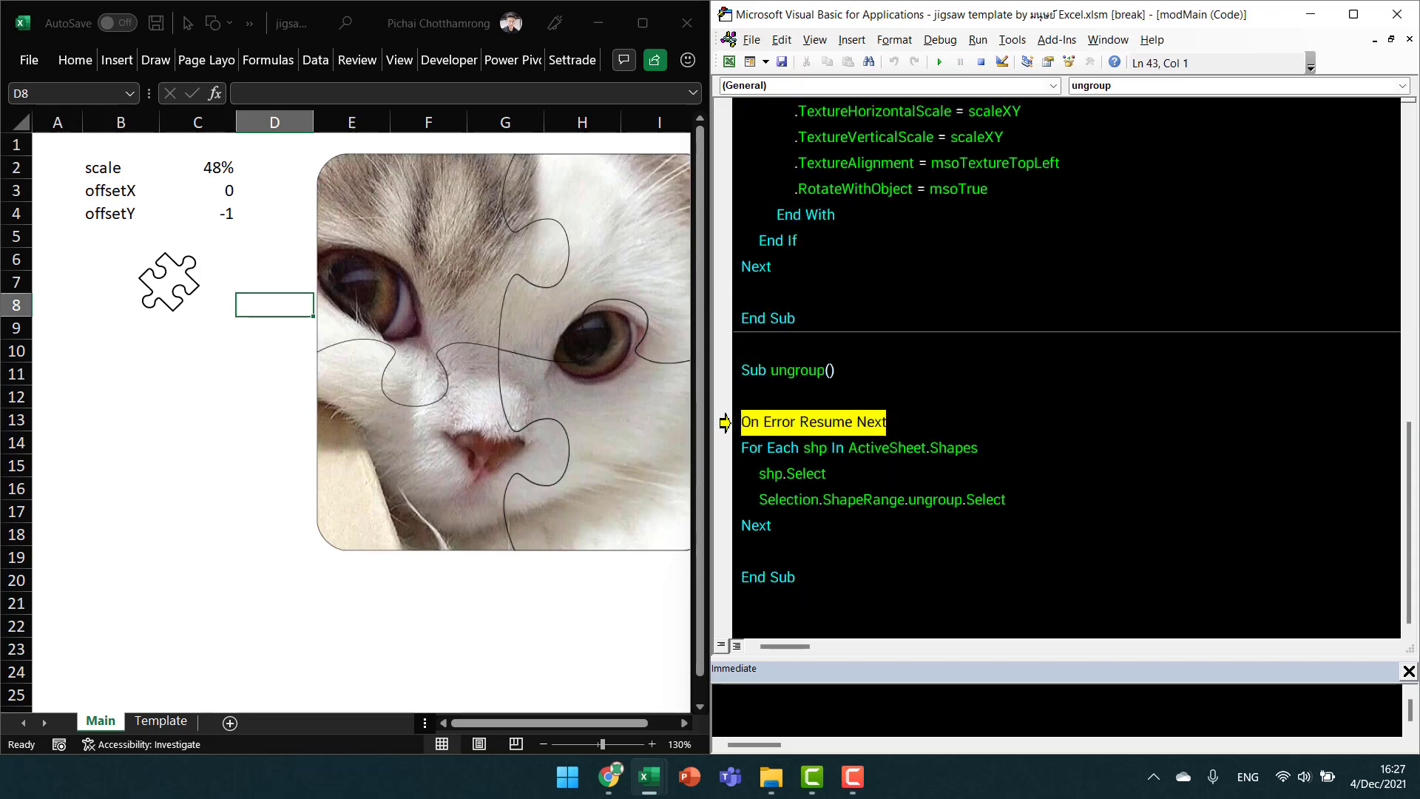
{"action": "key", "text": "F8"}
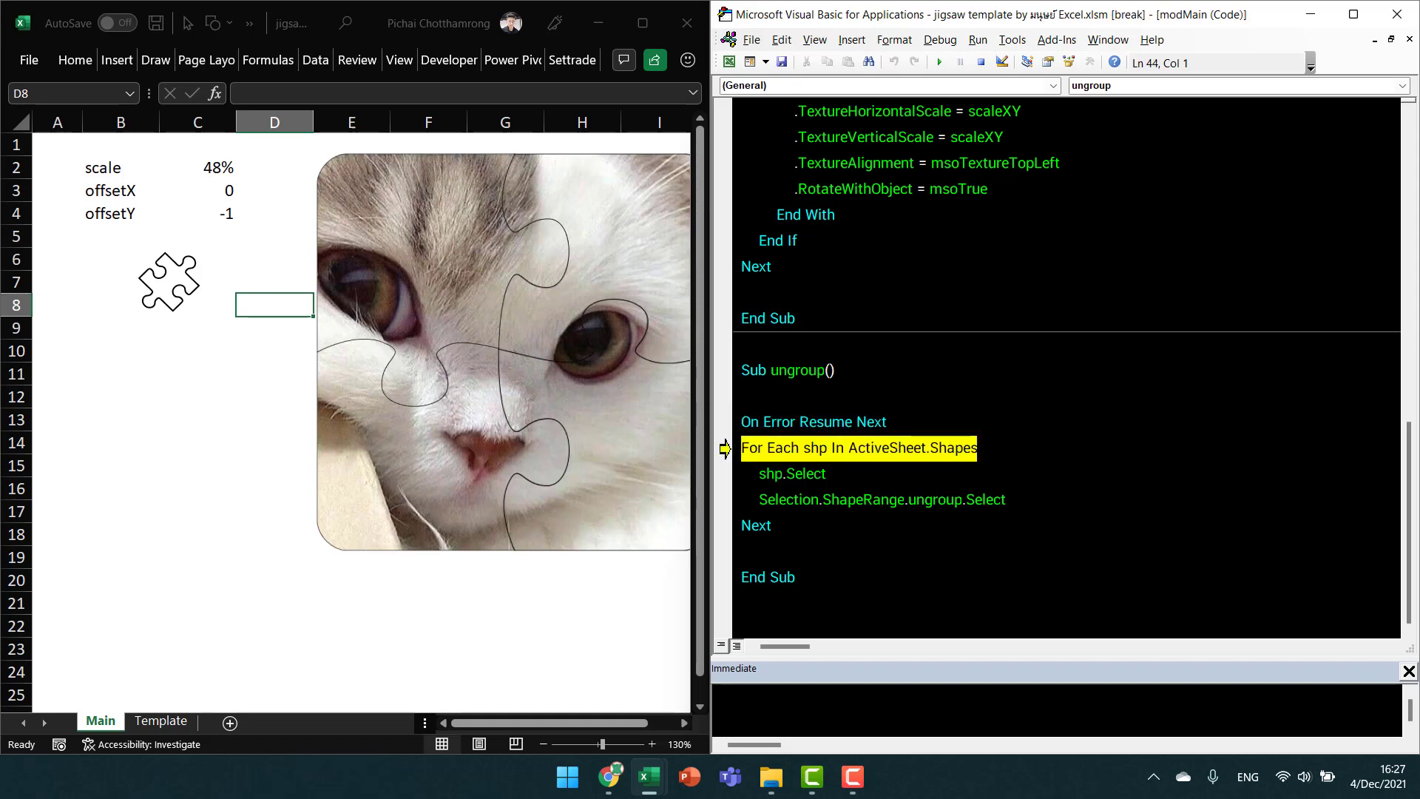
{"action": "key", "text": "F8"}
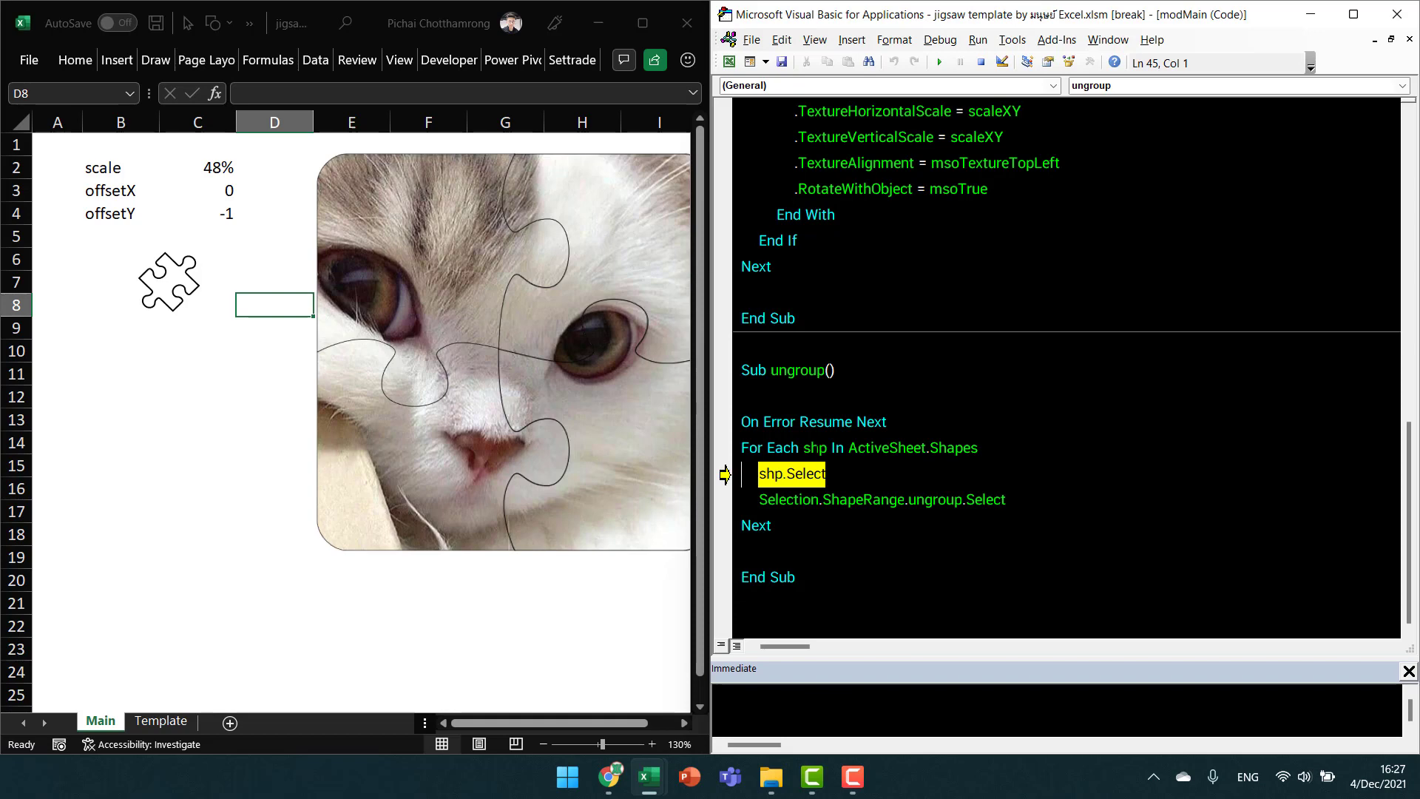
Inspect the shp variable, then continue stepping to the cat picture's ungroup statement.
{"action": "left_click", "coordinate": [819, 447]}
{"action": "left_click", "coordinate": [768, 474]}
{"action": "left_click", "coordinate": [804, 447]}
{"action": "left_click", "coordinate": [767, 475]}
{"action": "key", "text": "F5"}
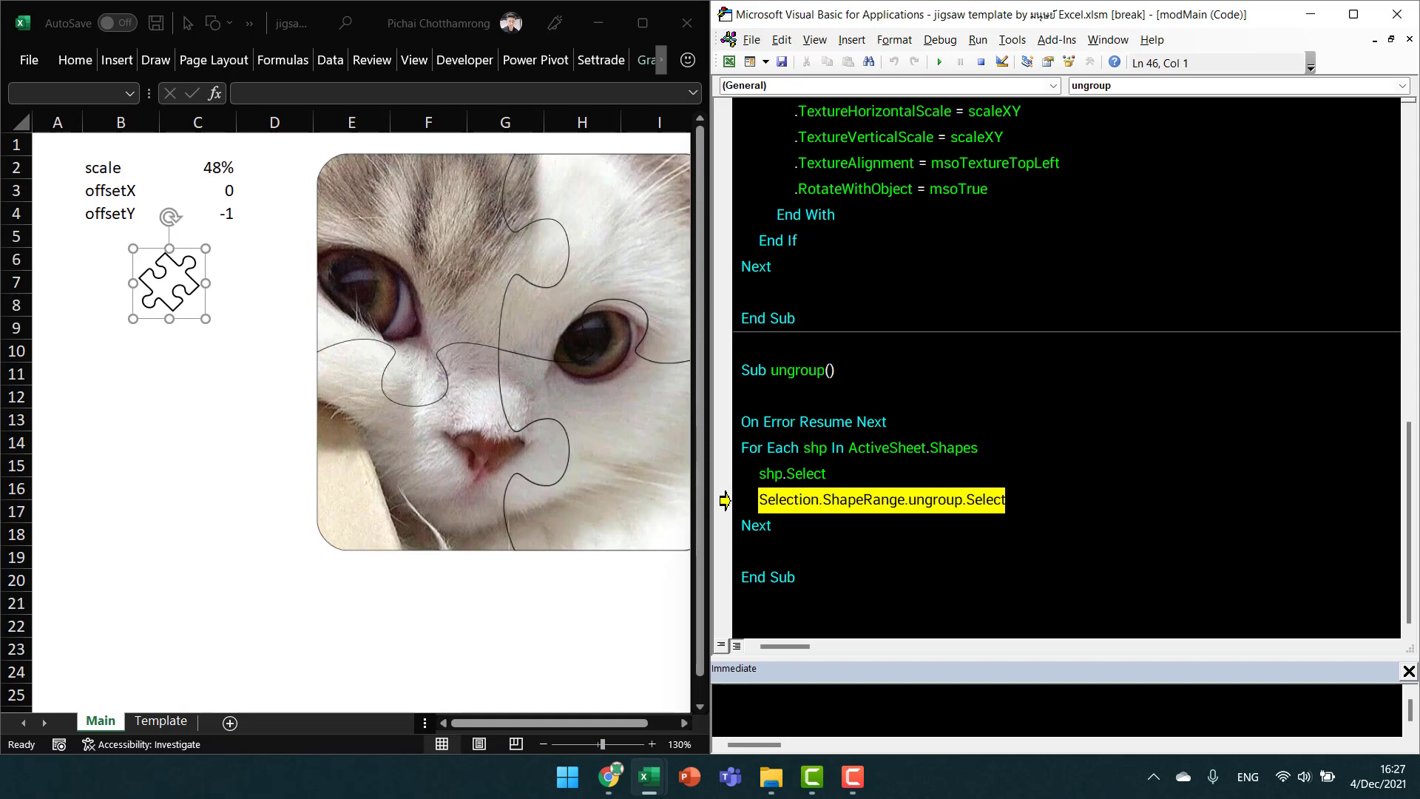
{"action": "key", "text": "F8"}
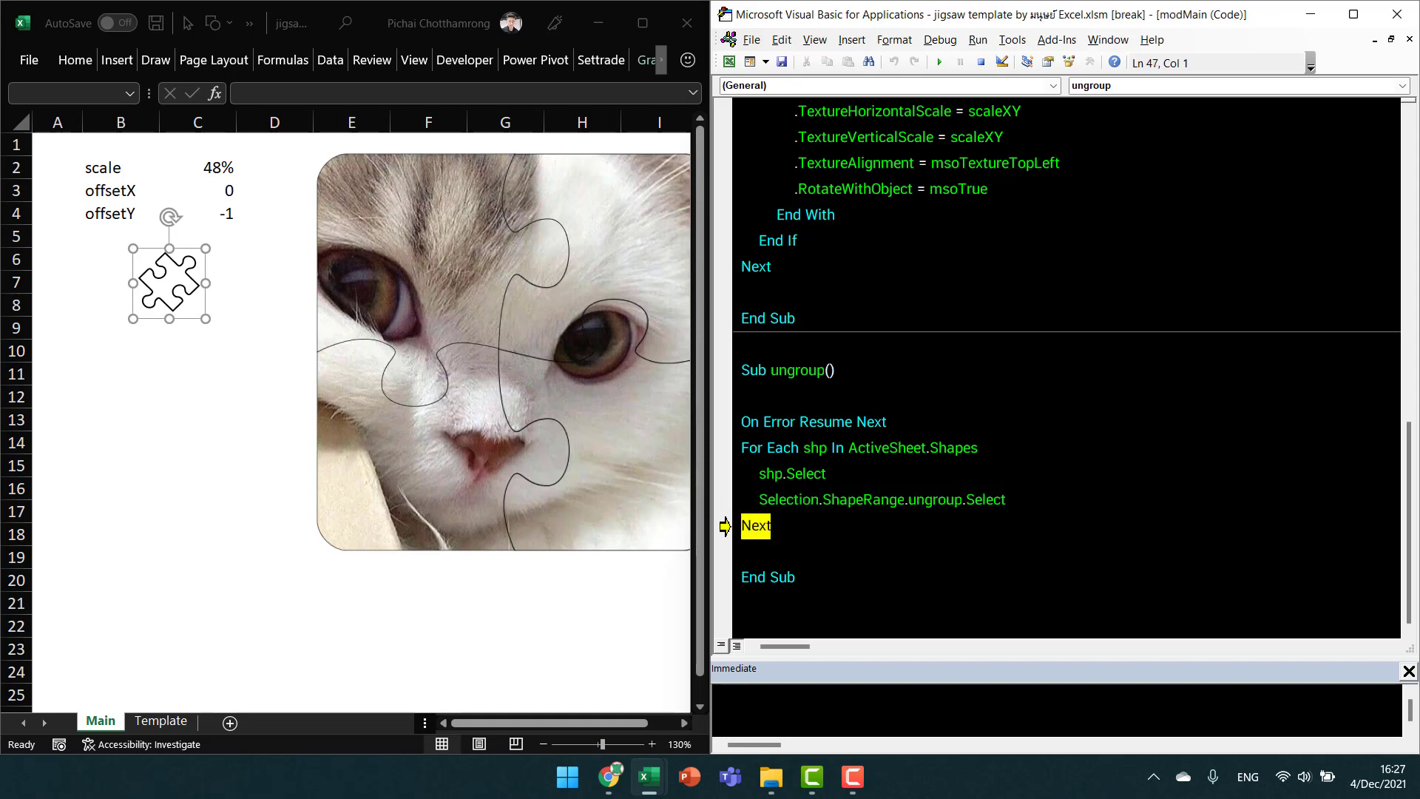
{"action": "key", "text": "F8"}
{"action": "key", "text": "F8"}
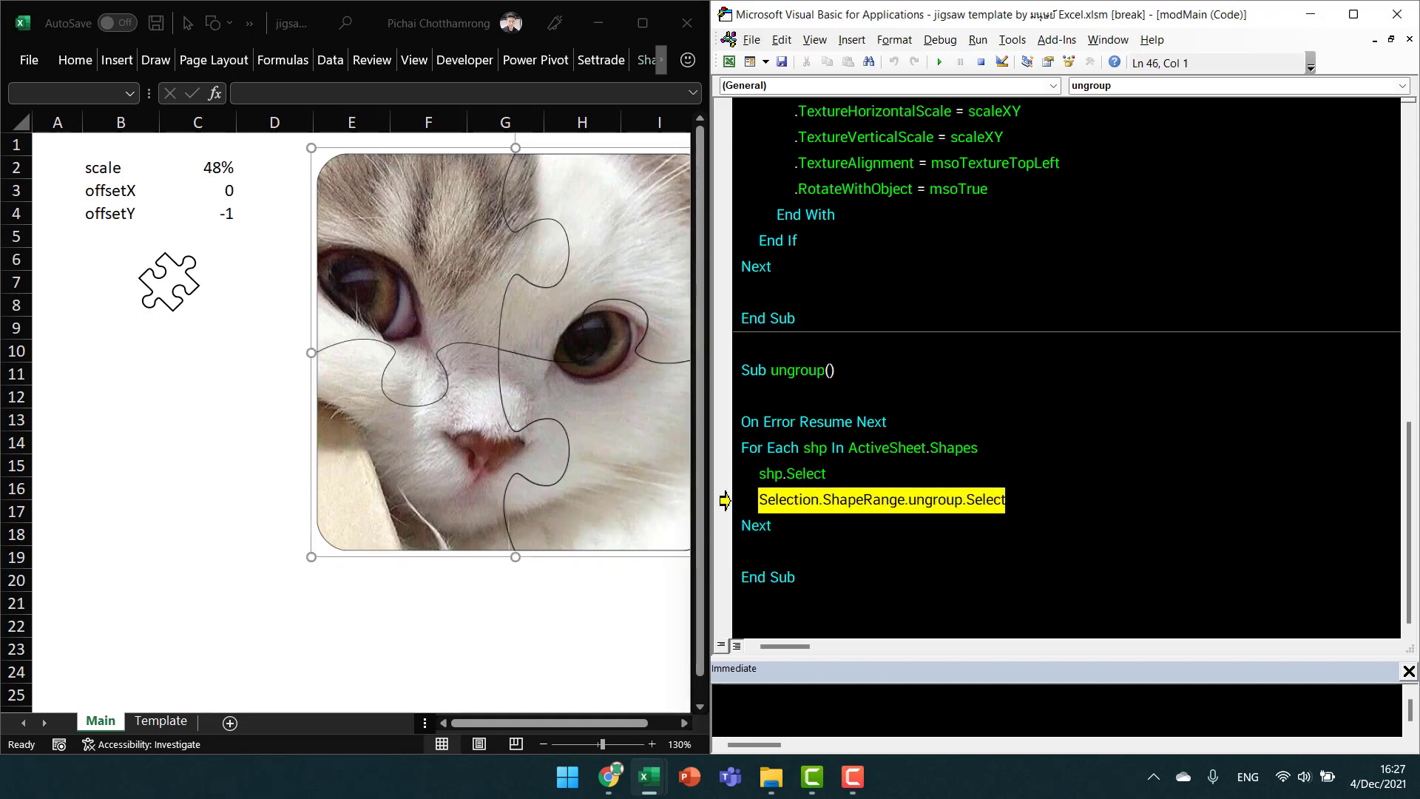
{"action": "key", "text": "F8"}
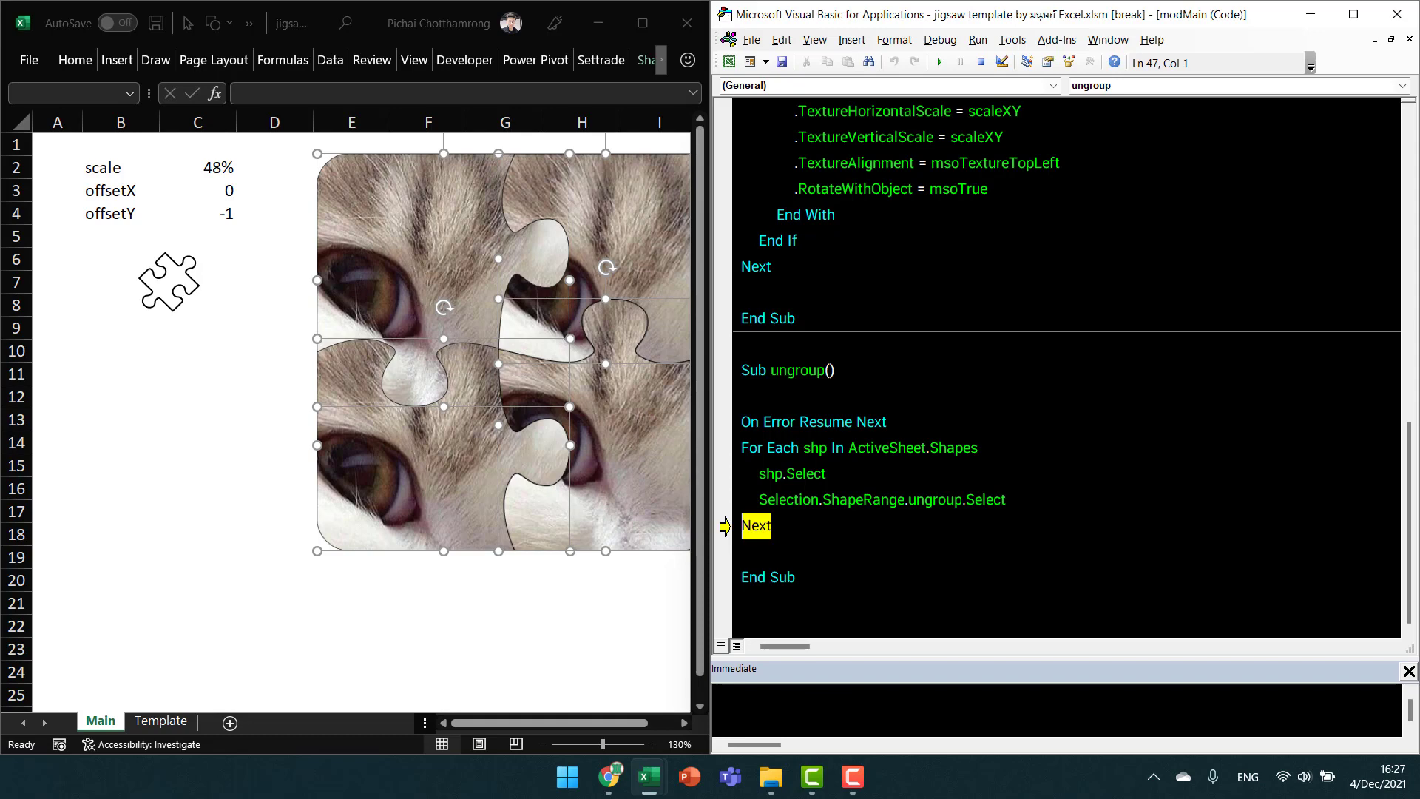
Step out of ungroup back into CreateJigsaw, pausing at topmost = 9999.
{"action": "key", "text": "F8"}
{"action": "key", "text": "F8"}
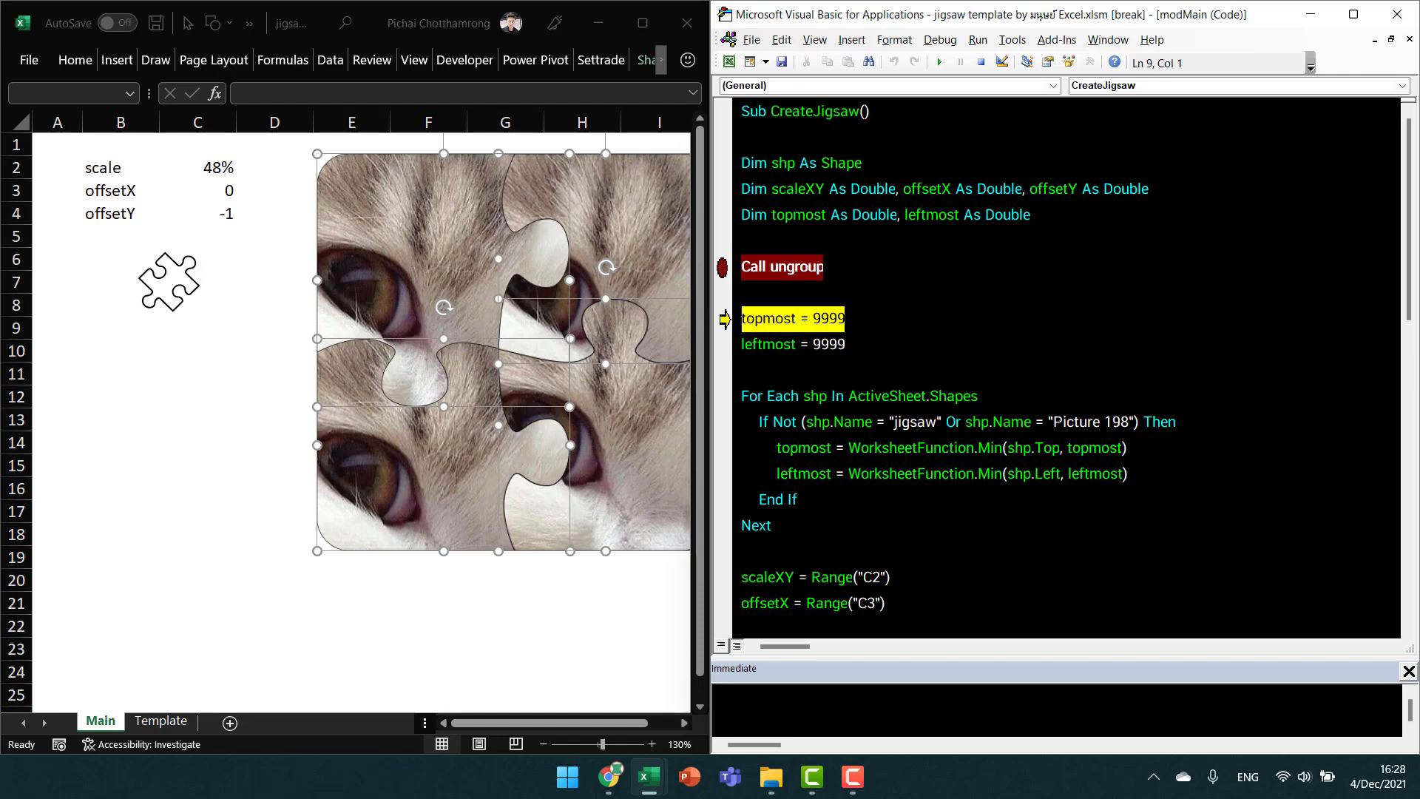
Step past the 9999 starting values into the shape loop, deselecting the pieces on the sheet.
{"action": "key", "text": "End"}
{"action": "key", "text": "F8"}
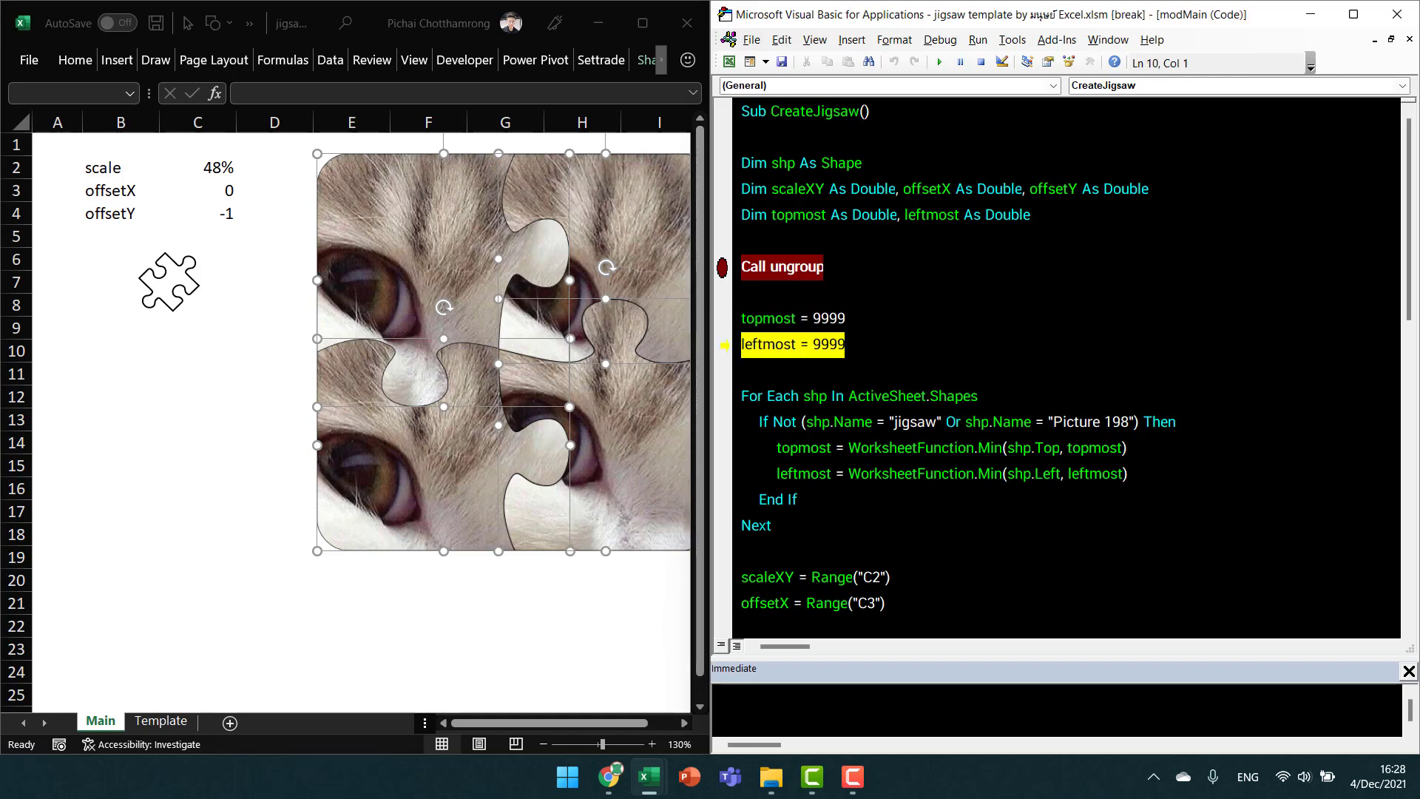
{"action": "key", "text": "F8"}
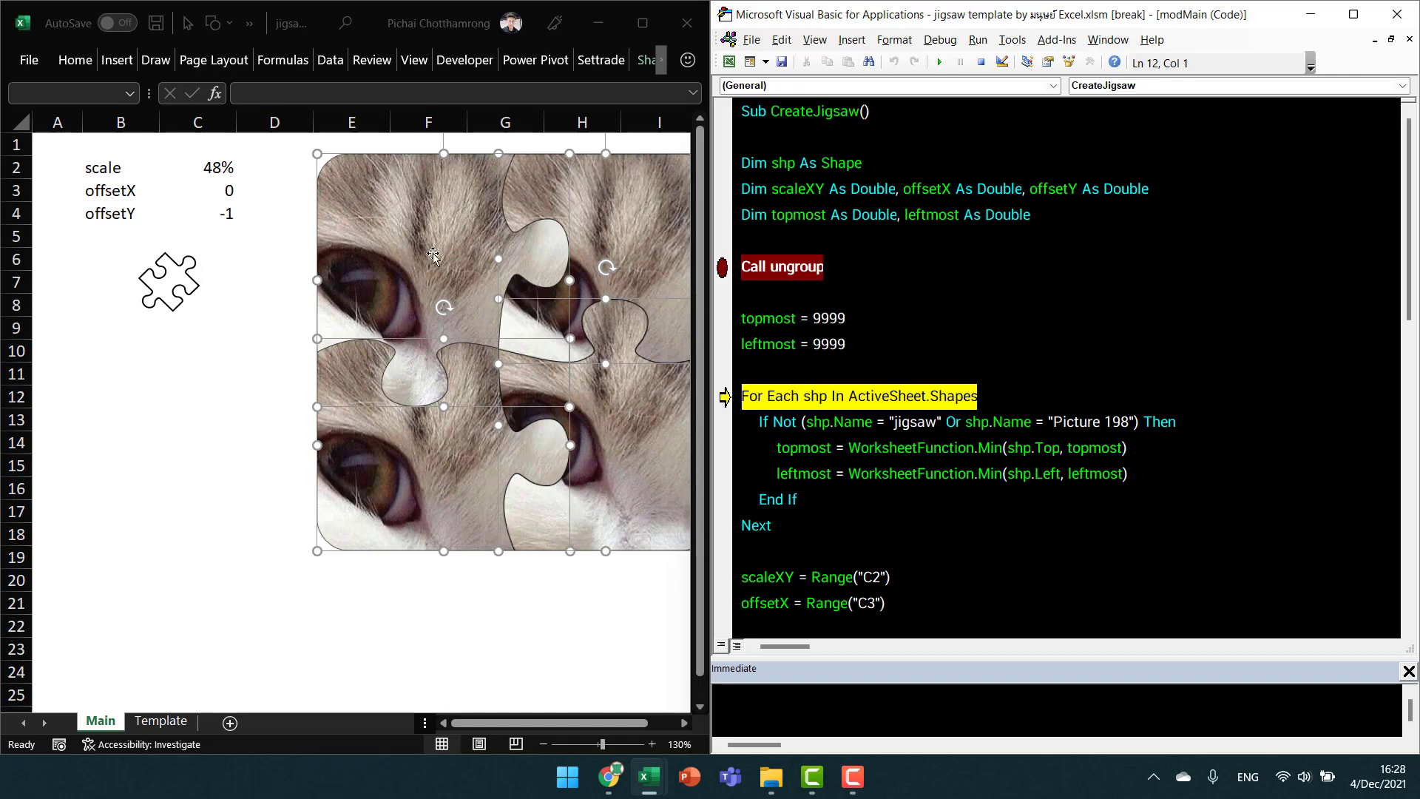
{"action": "key", "text": "F8"}
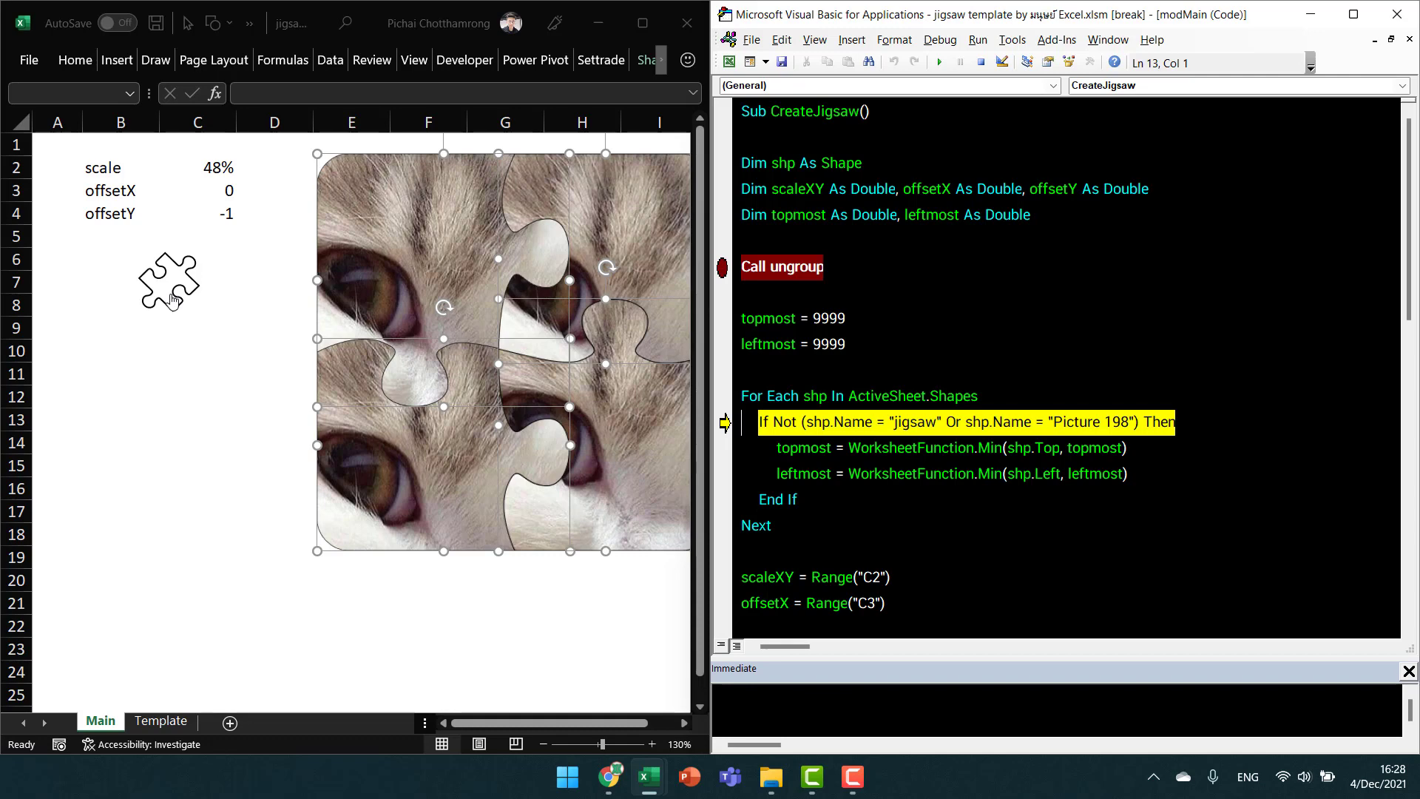
{"action": "left_click", "coordinate": [198, 328]}
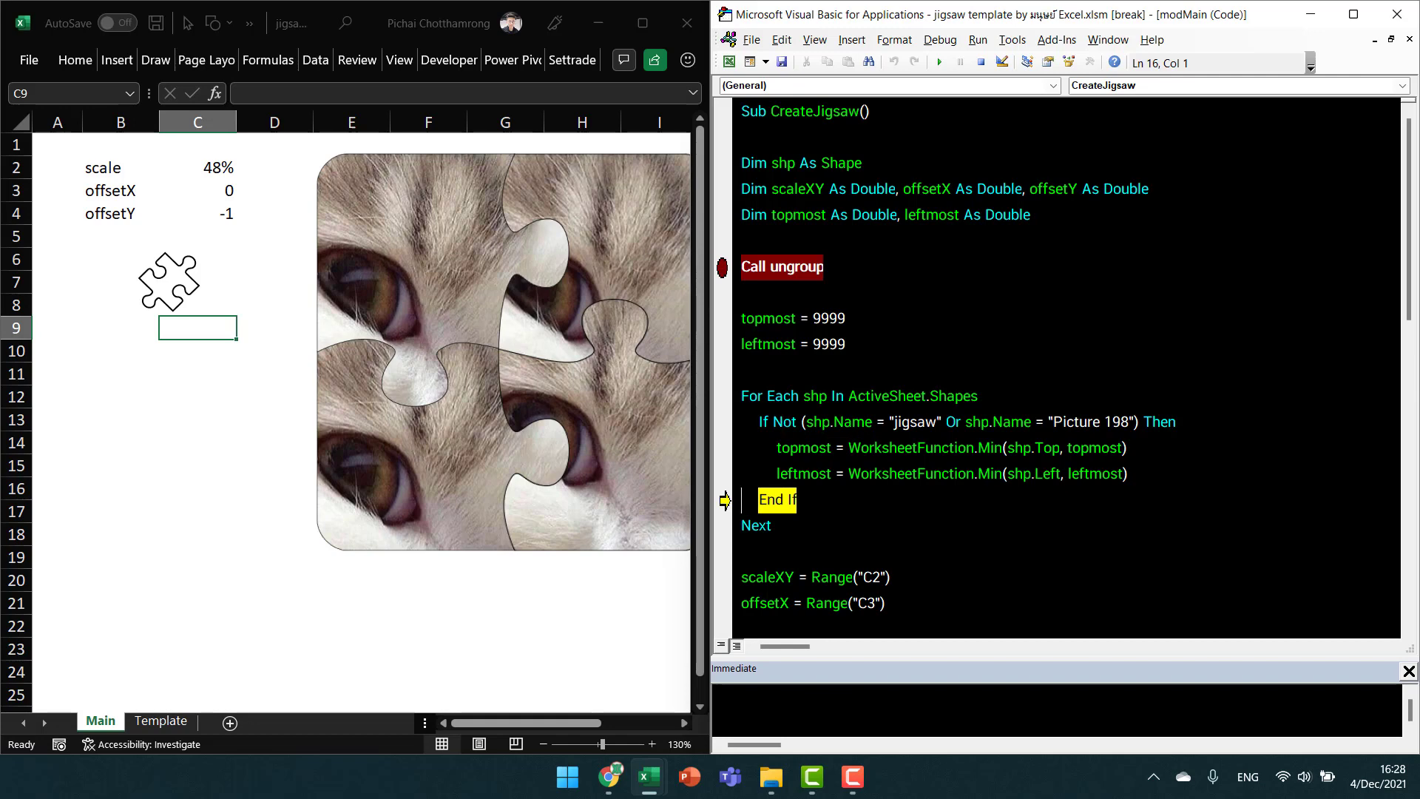
{"action": "key", "text": "F8"}
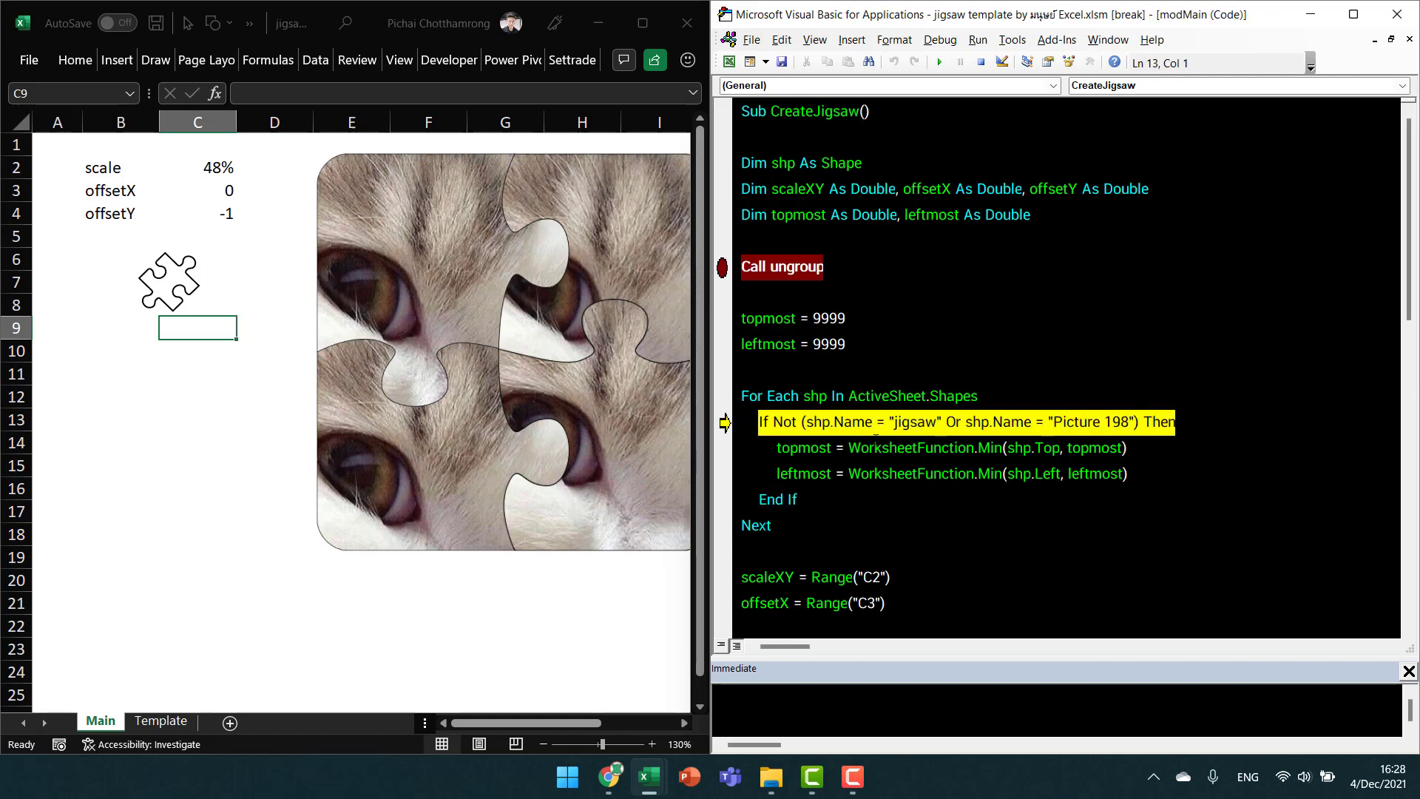
{"action": "key", "text": "F8"}
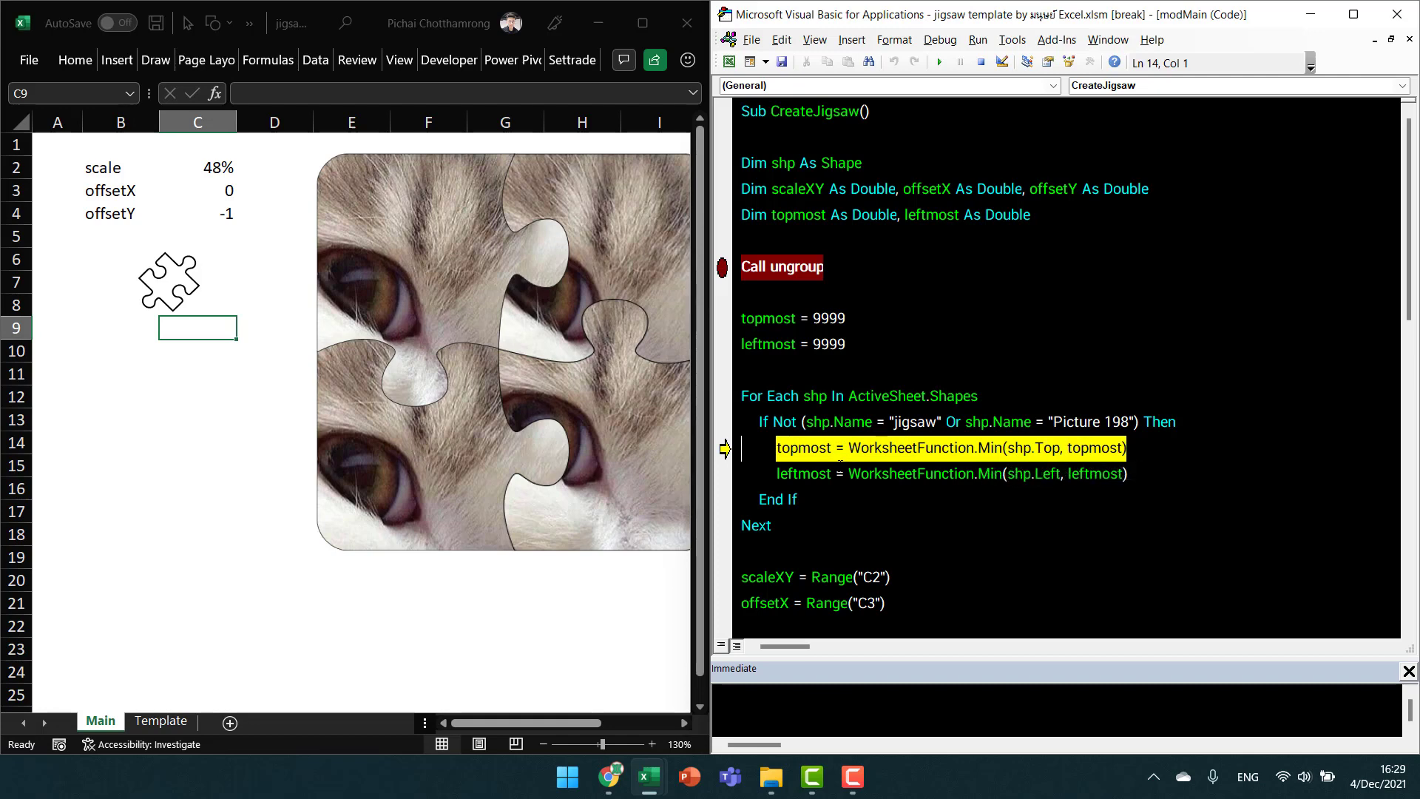
{"action": "key", "text": "F8"}
{"action": "key", "text": "F8"}
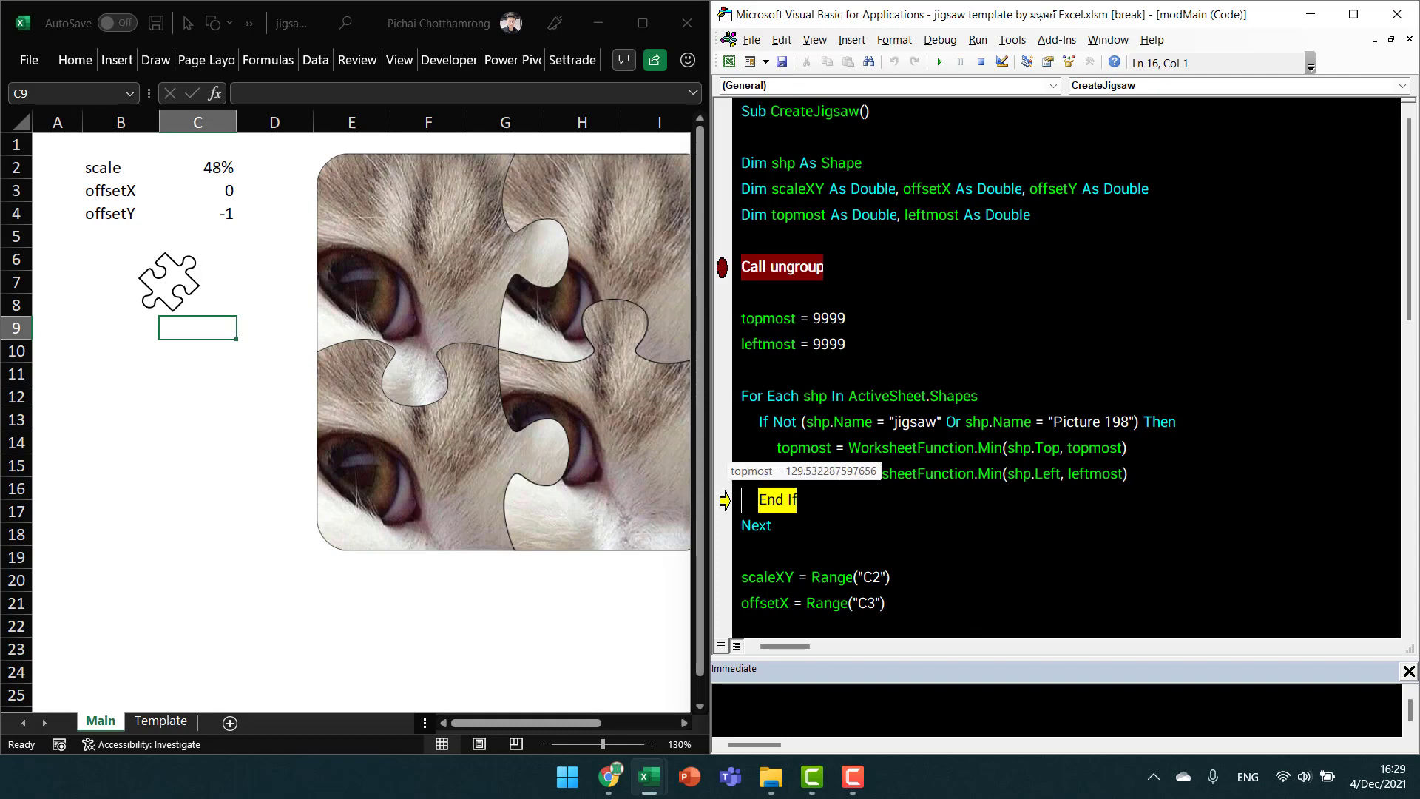
Check topmost (13.38) and leftmost (177.97) while stepping through more shapes' position updates.
{"action": "left_click_drag", "start_coordinate": [745, 318], "coordinate": [844, 318]}
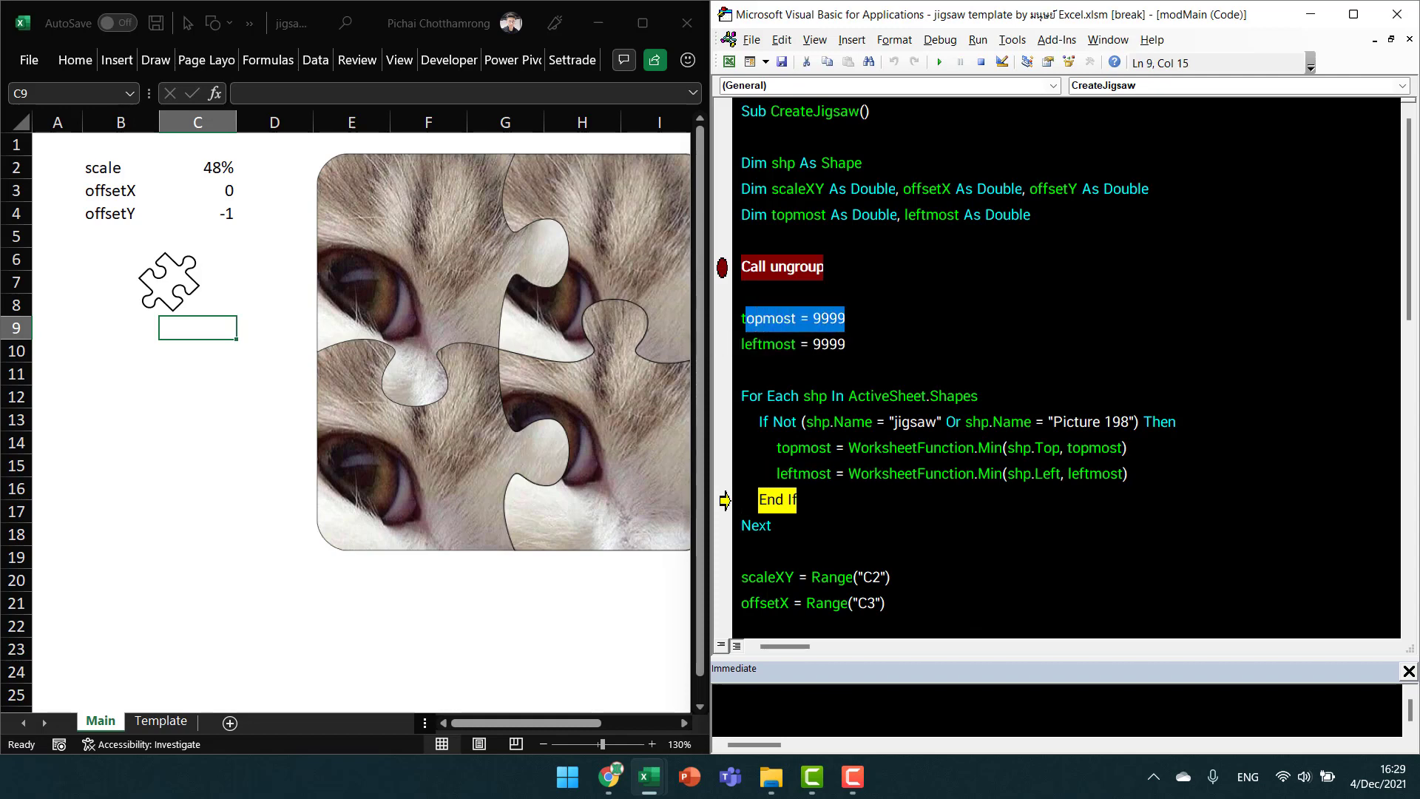
{"action": "left_click_drag", "start_coordinate": [763, 344], "coordinate": [845, 344]}
{"action": "mouse_move", "coordinate": [801, 447]}
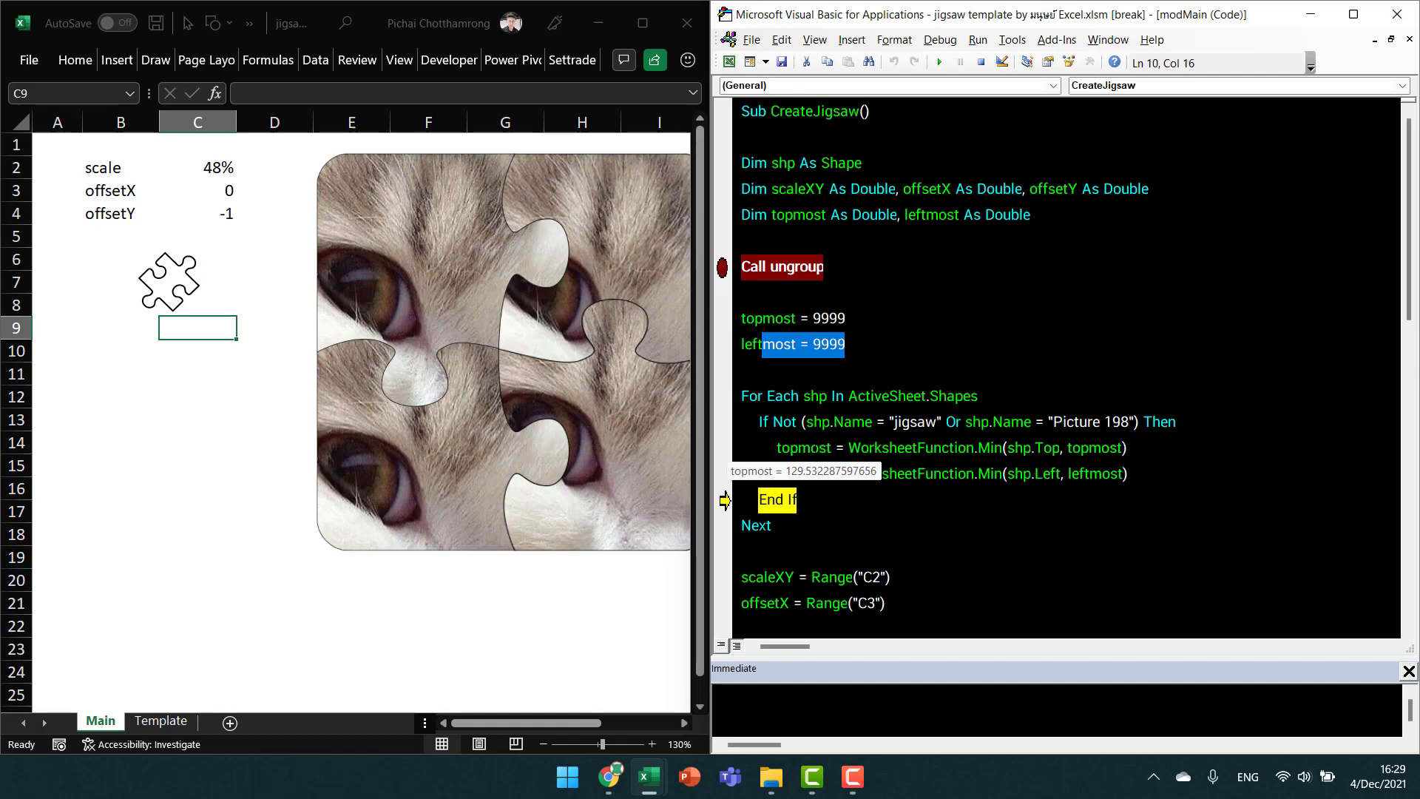
{"action": "left_click", "coordinate": [809, 448]}
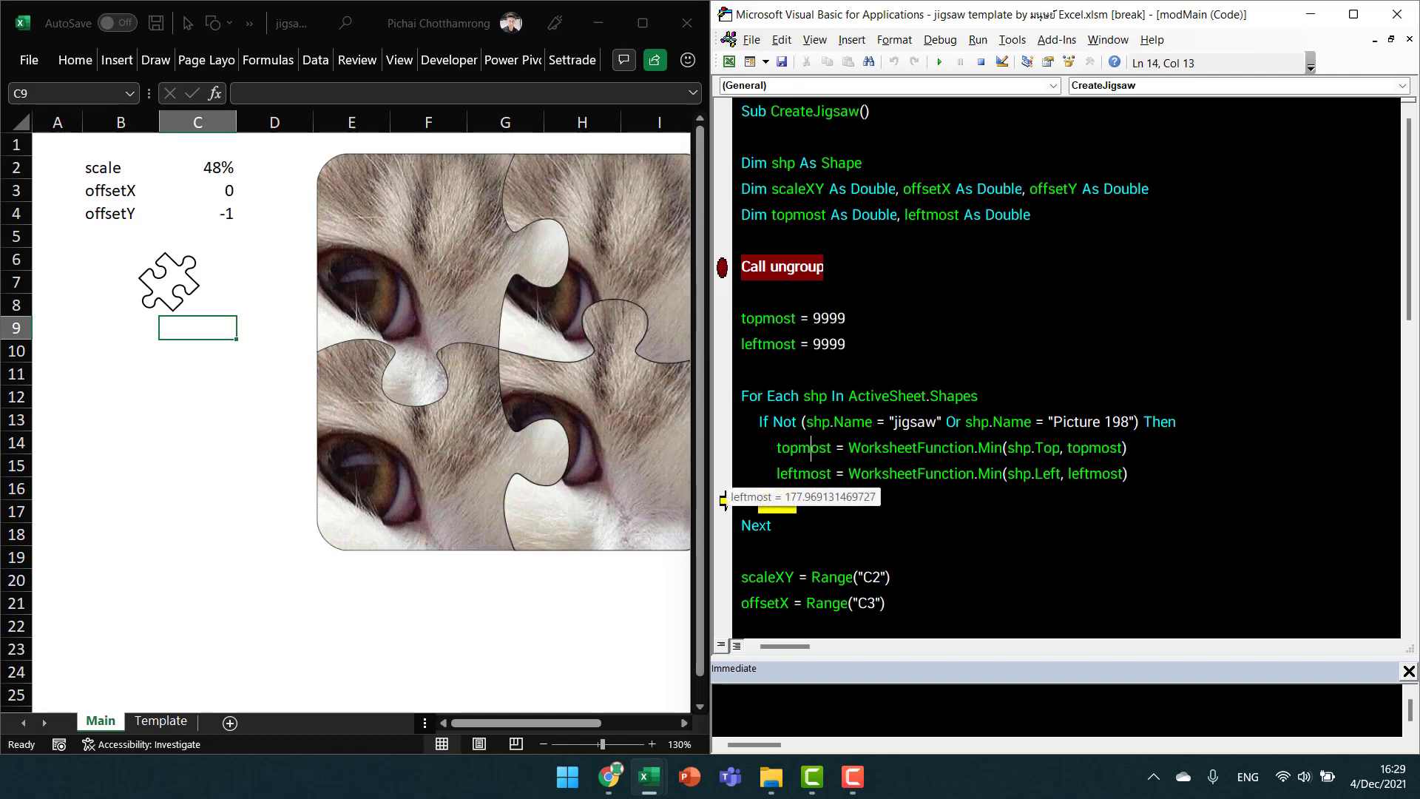
{"action": "key", "text": "F8"}
{"action": "key", "text": "F8"}
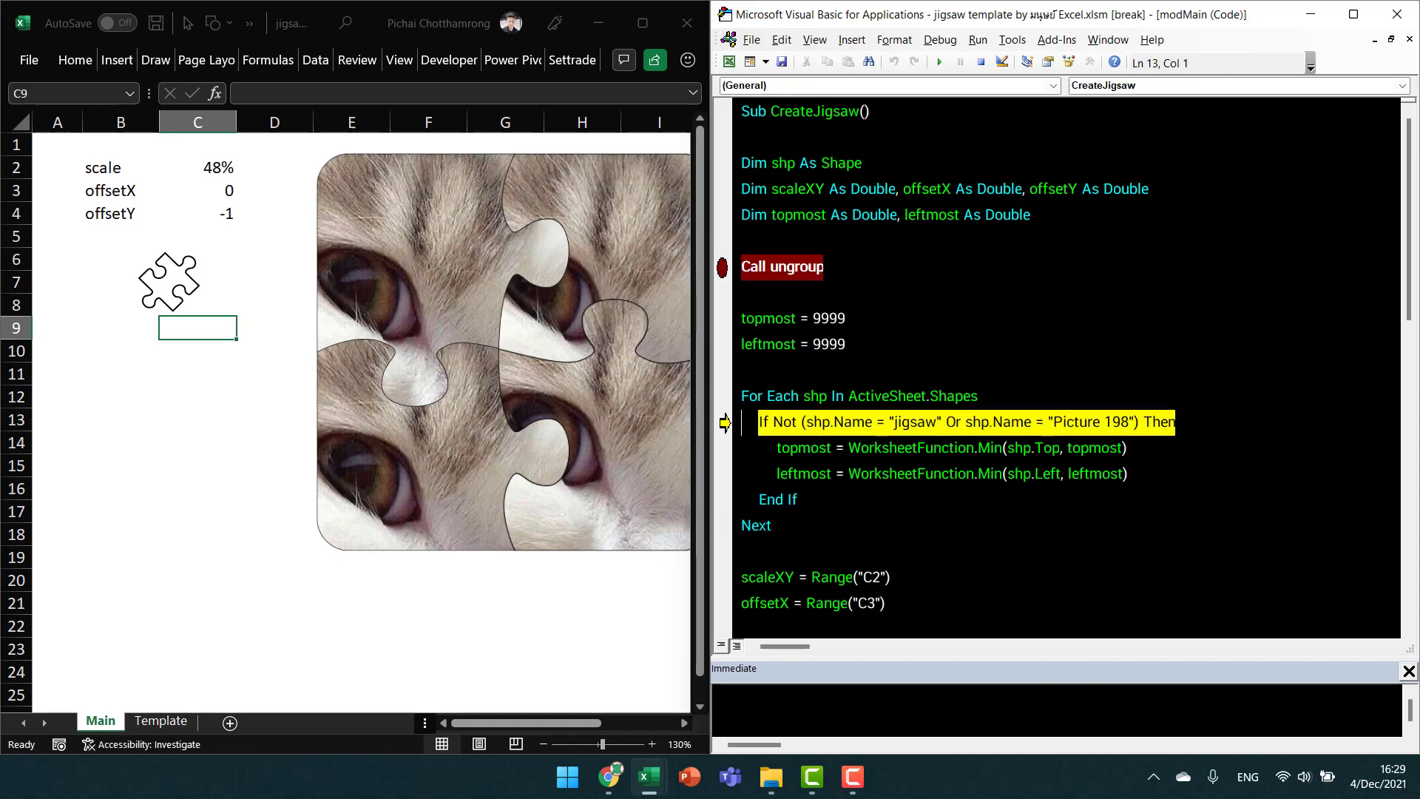
{"action": "key", "text": "F8"}
{"action": "key", "text": "F8"}
{"action": "key", "text": "F8"}
{"action": "key", "text": "F8"}
{"action": "key", "text": "F8"}
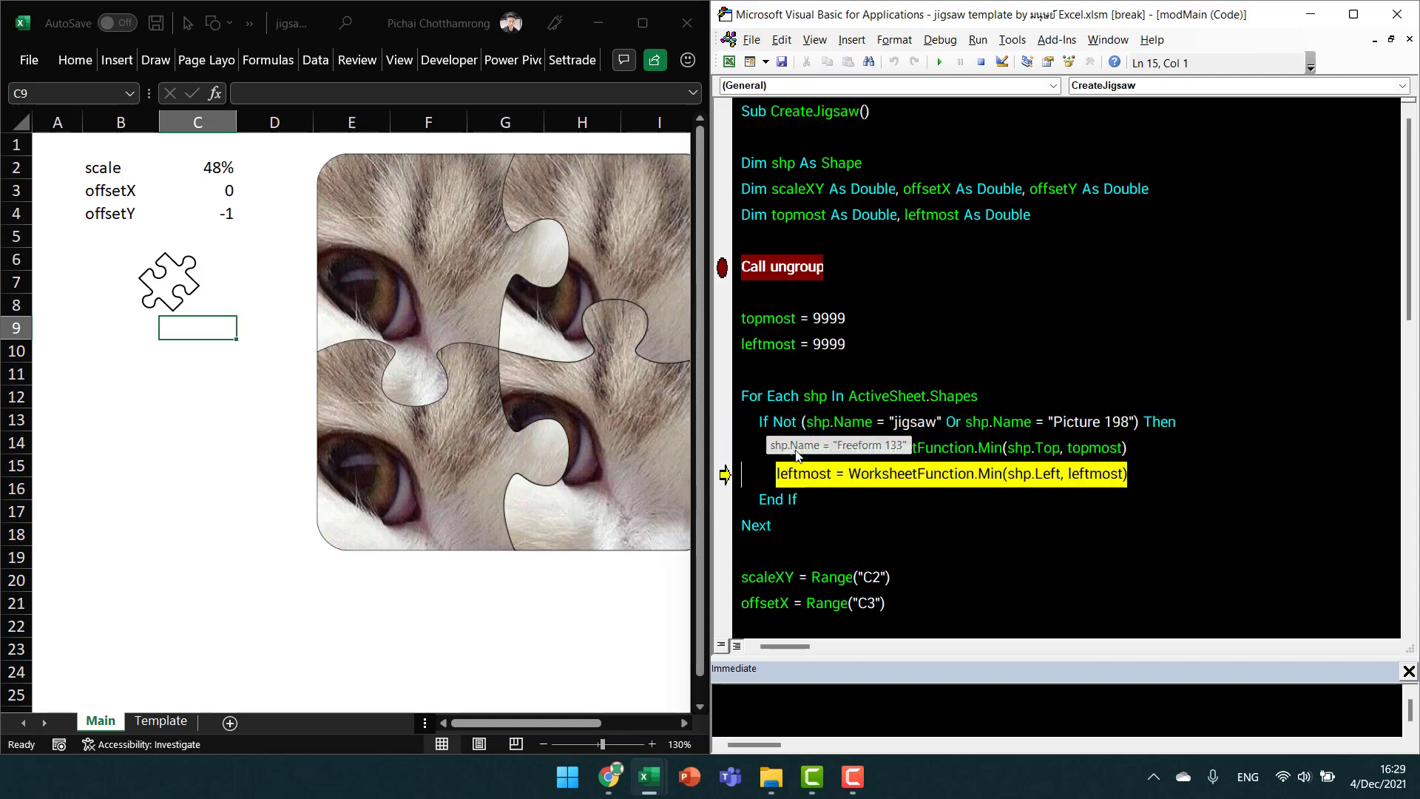
{"action": "key", "text": "F8"}
{"action": "key", "text": "F8"}
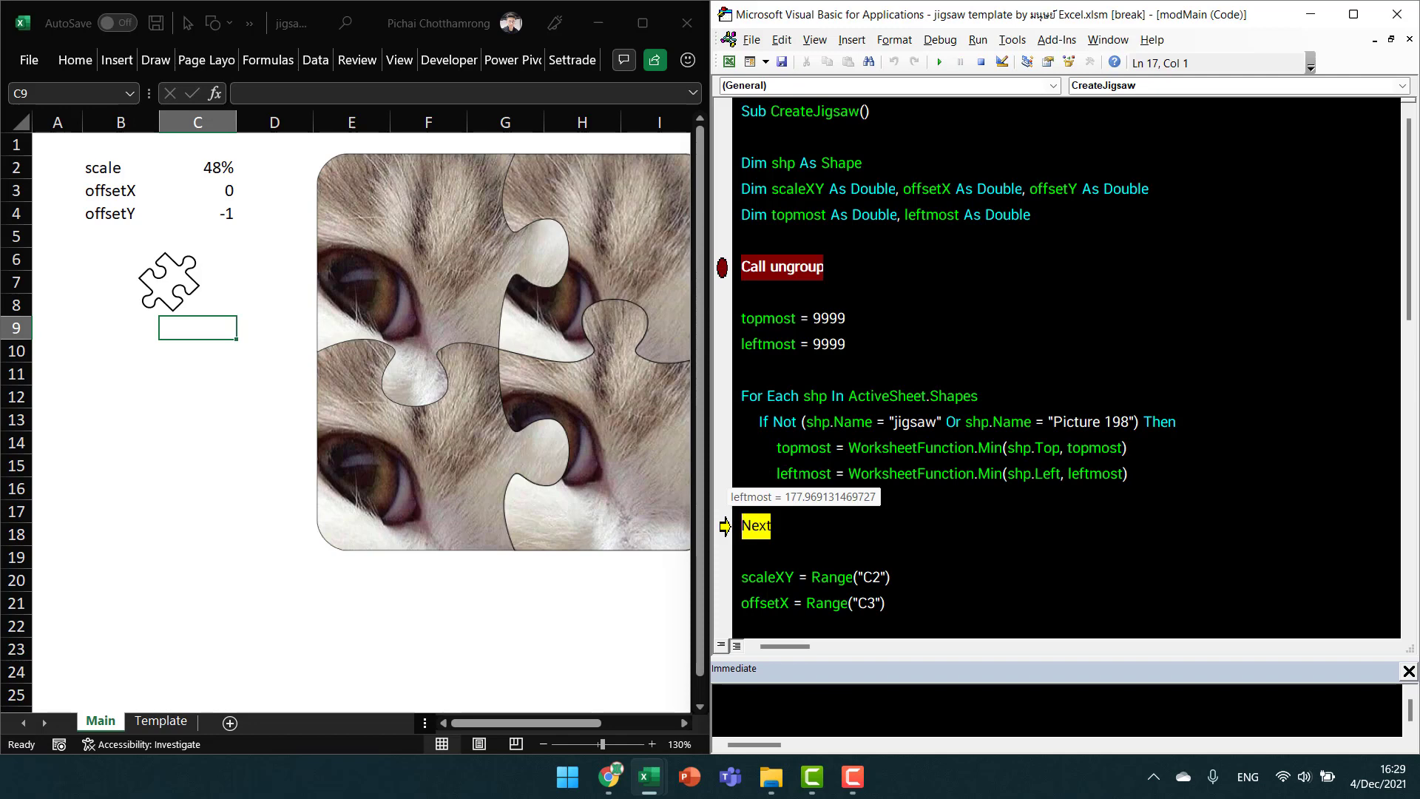
{"action": "key", "text": "F8"}
{"action": "key", "text": "F8"}
{"action": "key", "text": "F8"}
{"action": "key", "text": "F8"}
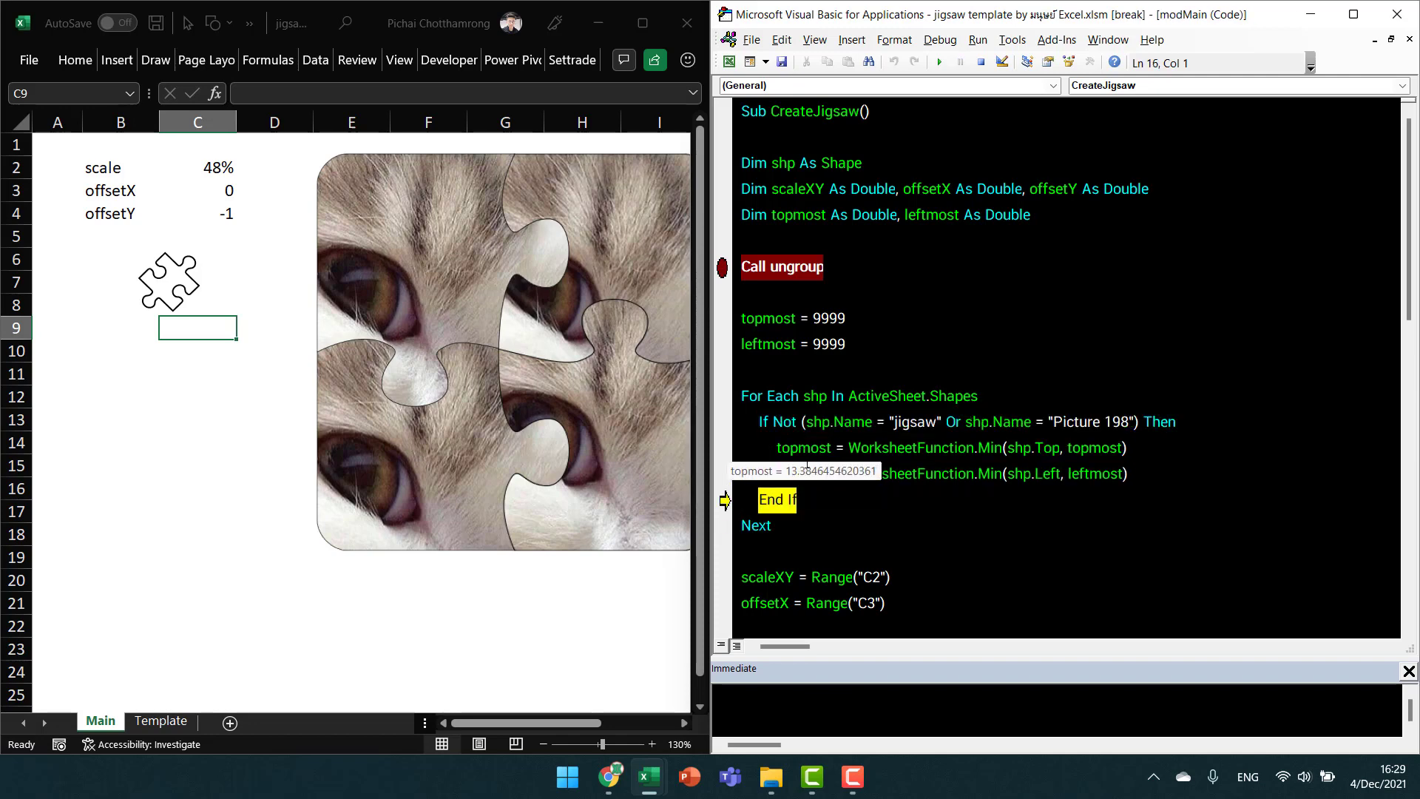
{"action": "key", "text": "F8"}
{"action": "key", "text": "F8"}
{"action": "key", "text": "F8"}
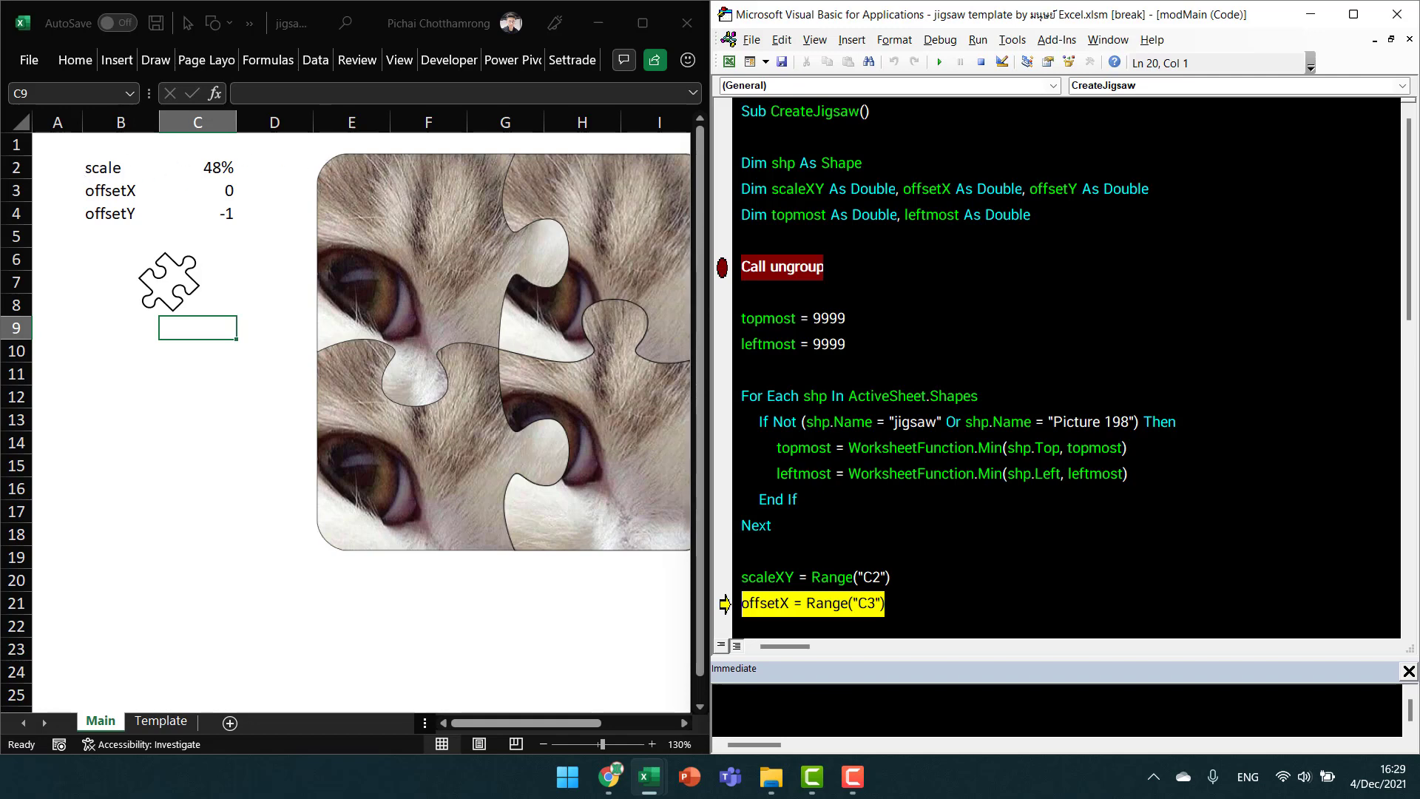
Step past the C2–C4 scale and offset readings to the fill loop's shape-name check.
{"action": "scroll", "coordinate": [1065, 370], "scroll_direction": "down", "scroll_amount": 1}
{"action": "scroll", "coordinate": [1064, 370], "scroll_direction": "down", "scroll_amount": 1}
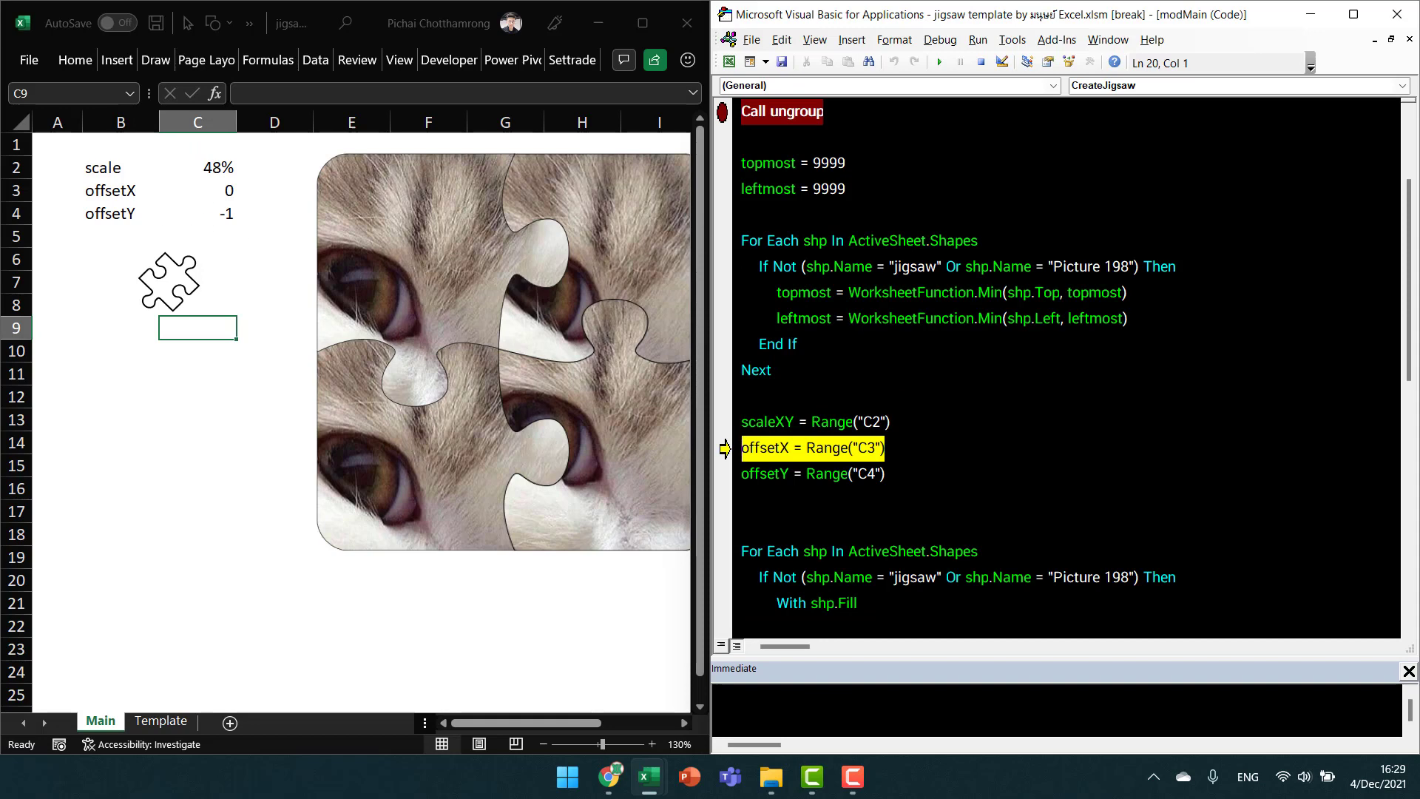
{"action": "key", "text": "F8"}
{"action": "key", "text": "F8"}
{"action": "scroll", "coordinate": [936, 409], "scroll_direction": "down", "scroll_amount": 2}
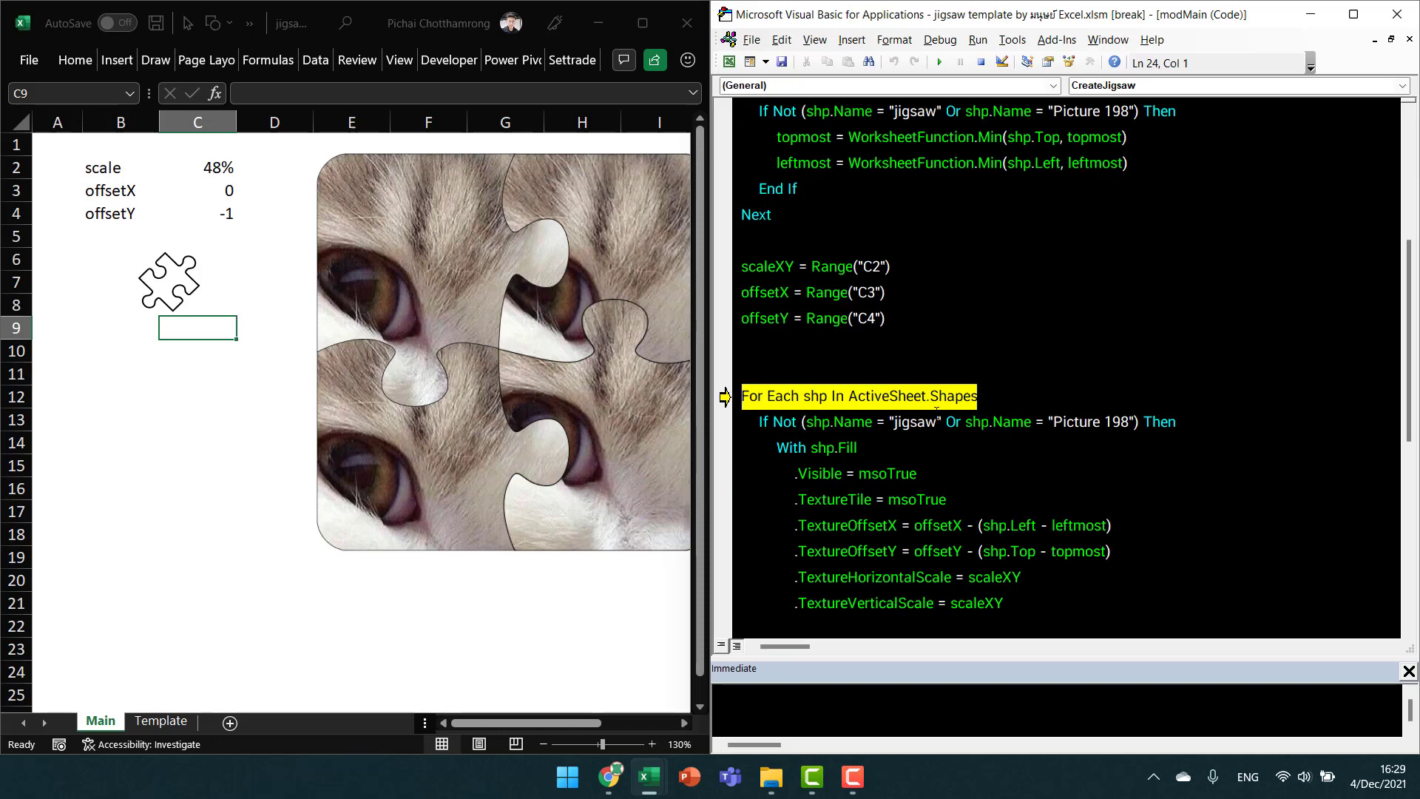
{"action": "scroll", "coordinate": [936, 409], "scroll_direction": "down", "scroll_amount": 1}
{"action": "scroll", "coordinate": [848, 312], "scroll_direction": "down", "scroll_amount": 1}
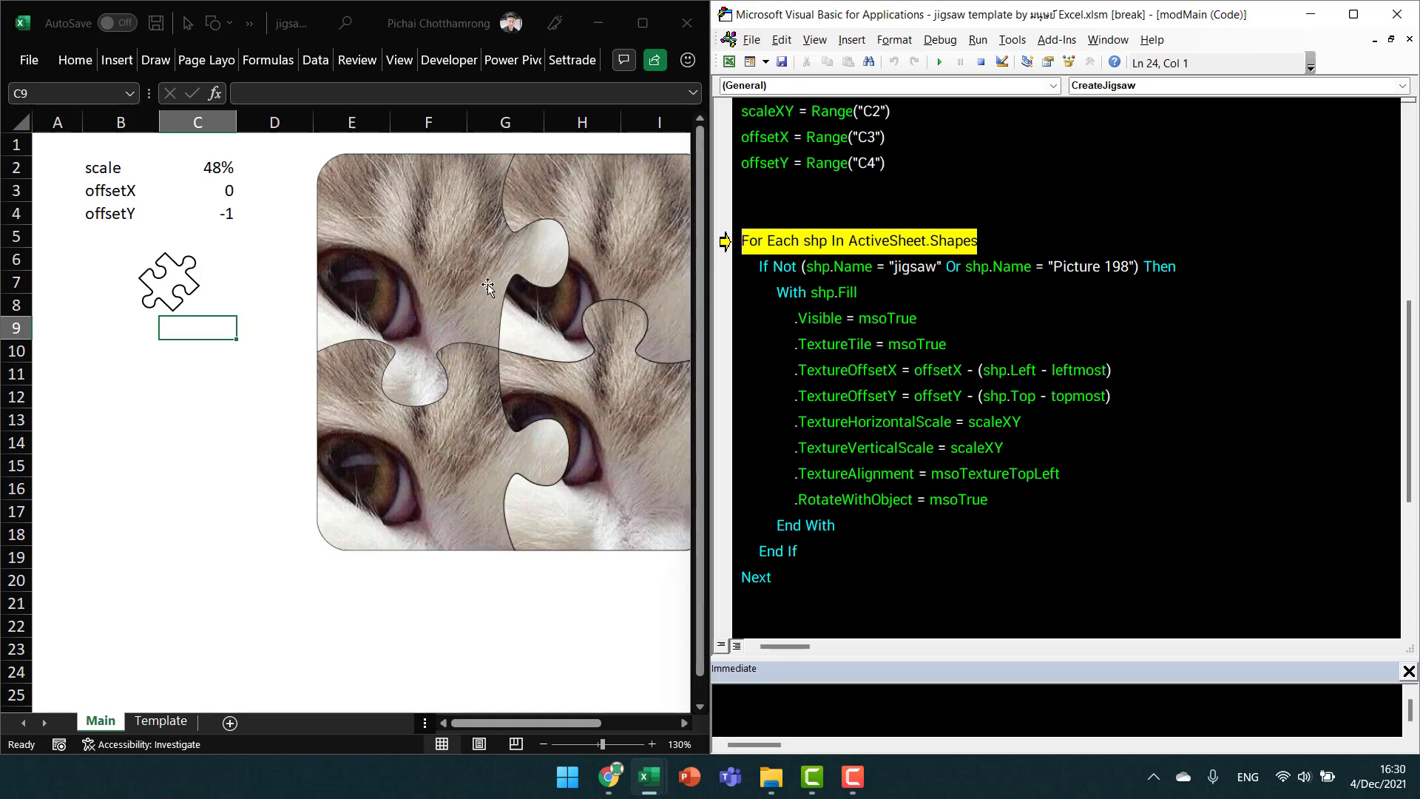
{"action": "mouse_move", "coordinate": [848, 525]}
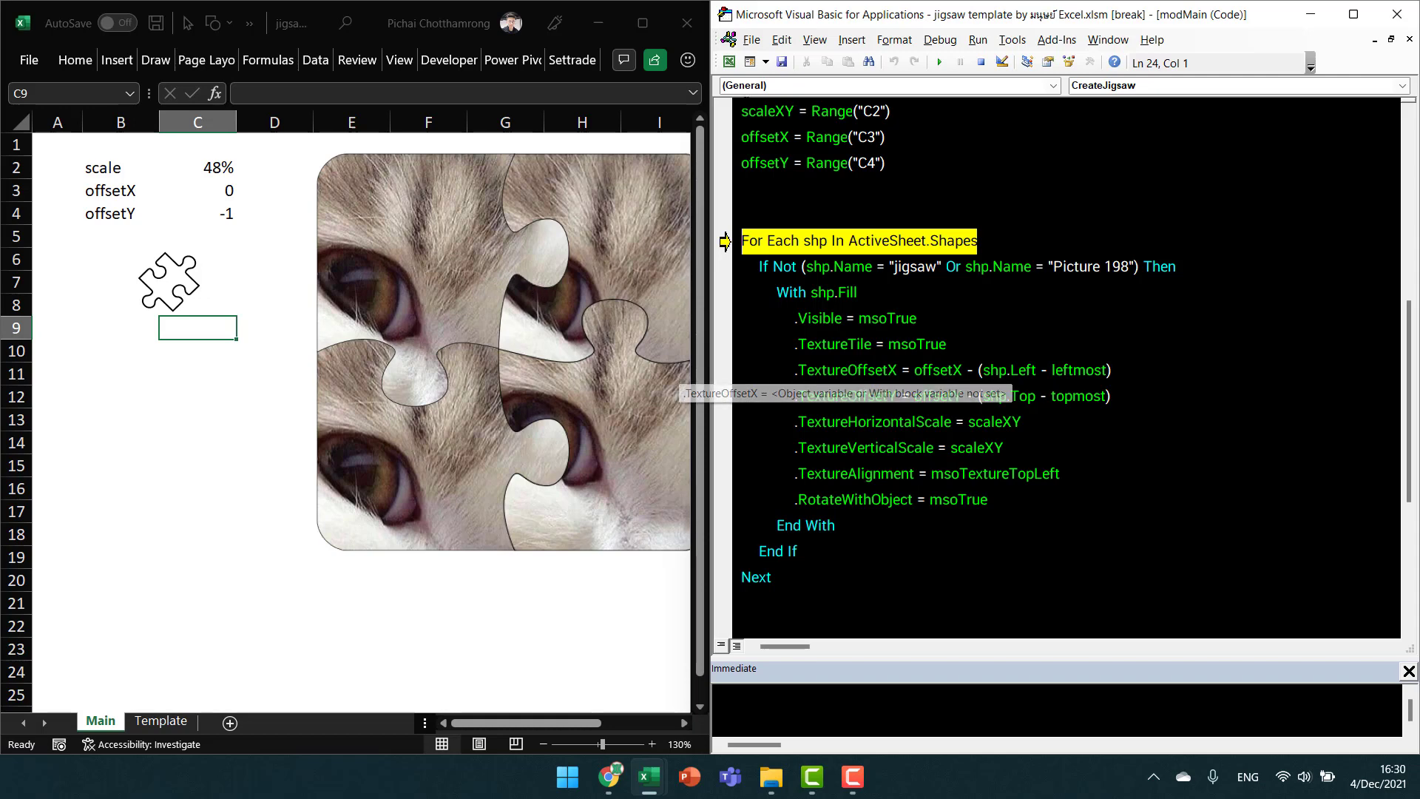
{"action": "key", "text": "F8"}
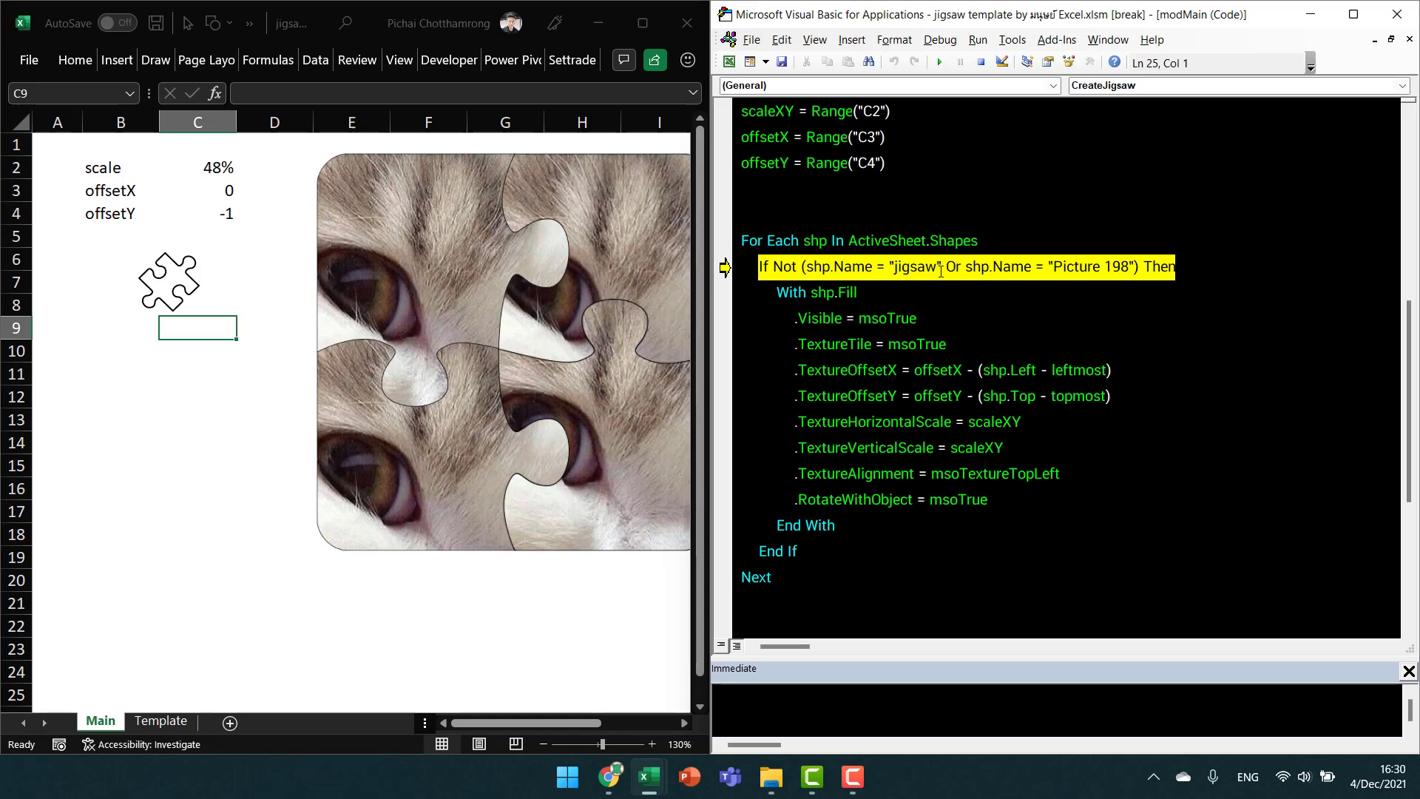
Skip the excluded Picture 198 jigsaw shape and advance to the next piece's name check.
{"action": "left_click_drag", "start_coordinate": [981, 266], "coordinate": [1129, 266]}
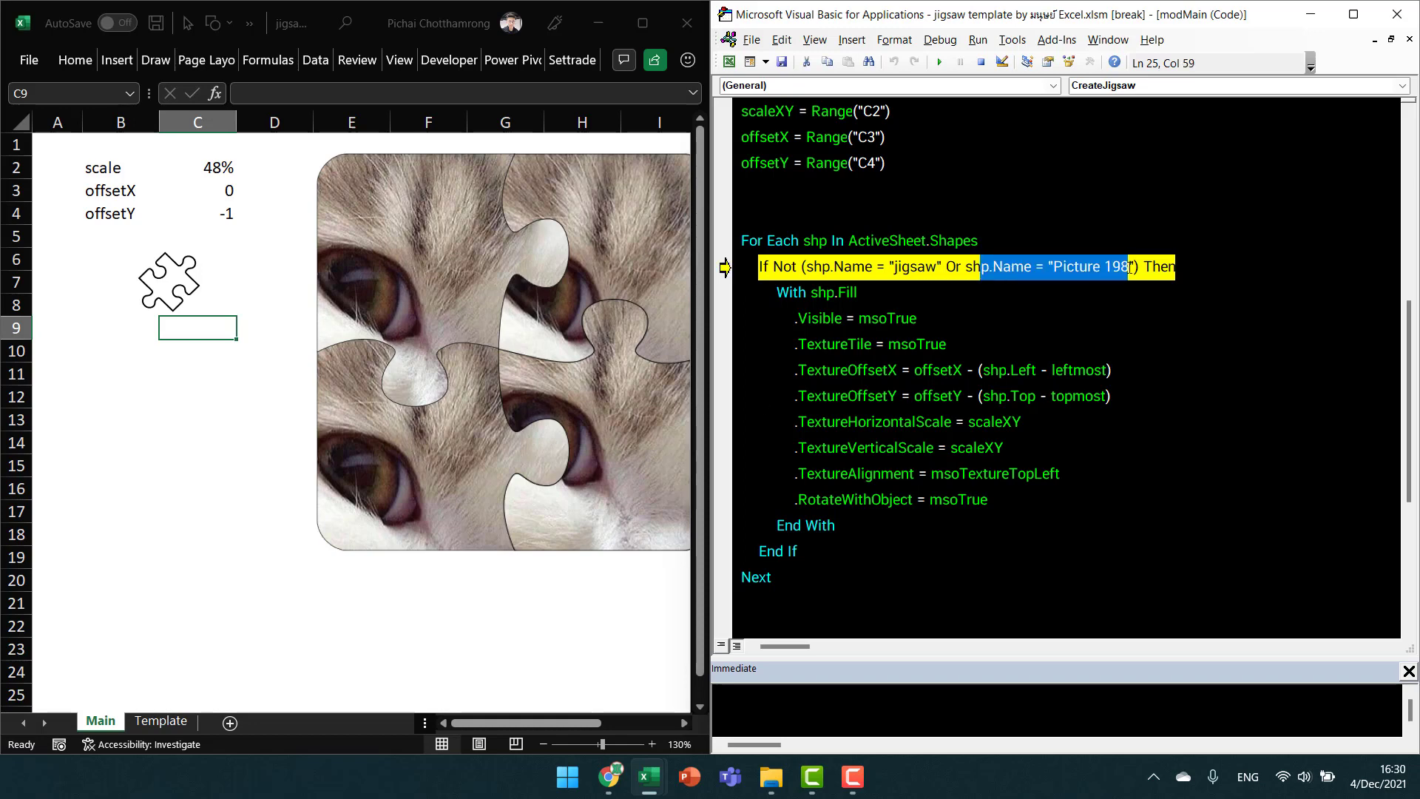
{"action": "scroll", "coordinate": [1065, 370], "scroll_direction": "up", "scroll_amount": 3}
{"action": "scroll", "coordinate": [1064, 370], "scroll_direction": "up", "scroll_amount": 1}
{"action": "scroll", "coordinate": [1065, 369], "scroll_direction": "down", "scroll_amount": 2}
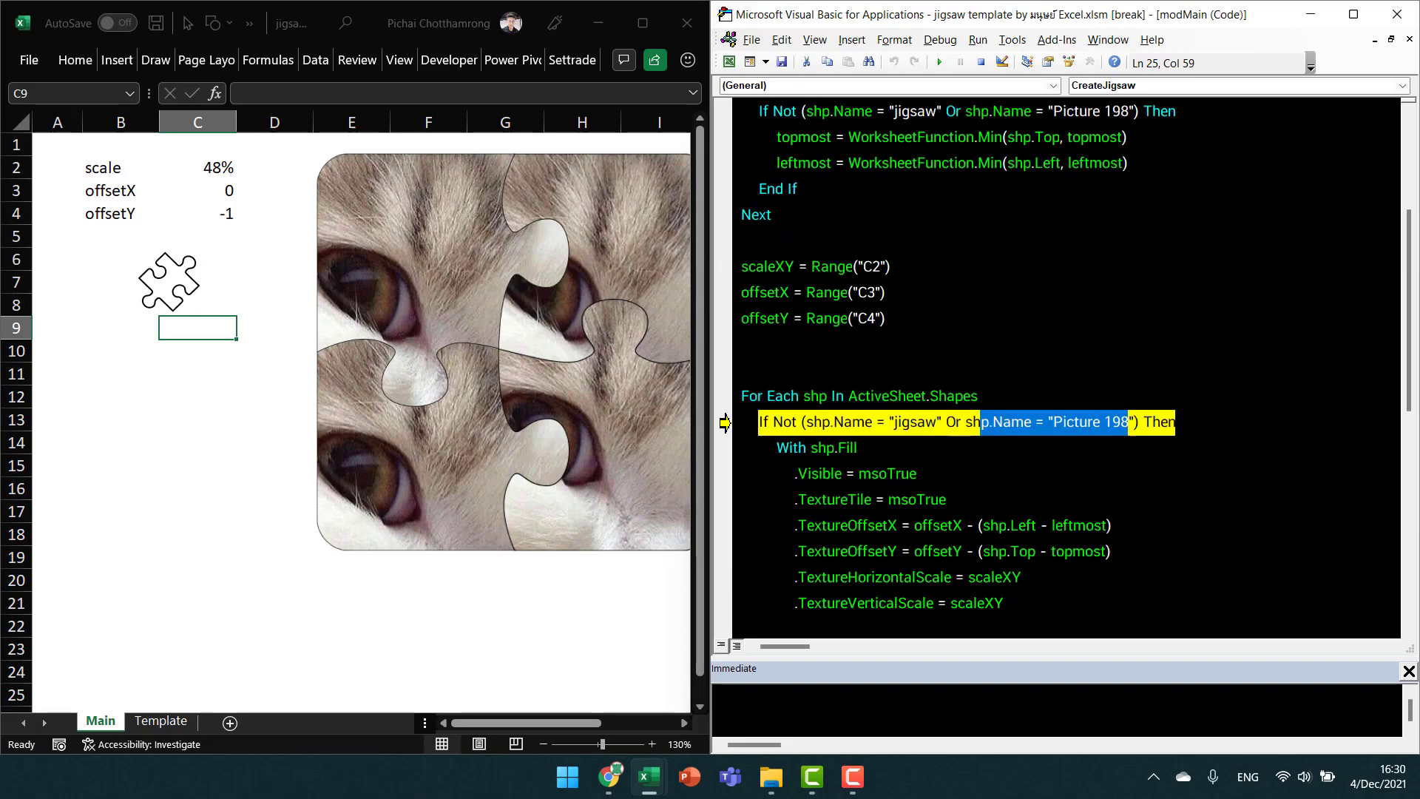
{"action": "scroll", "coordinate": [1065, 370], "scroll_direction": "down", "scroll_amount": 3}
{"action": "scroll", "coordinate": [1056, 283], "scroll_direction": "up", "scroll_amount": 1}
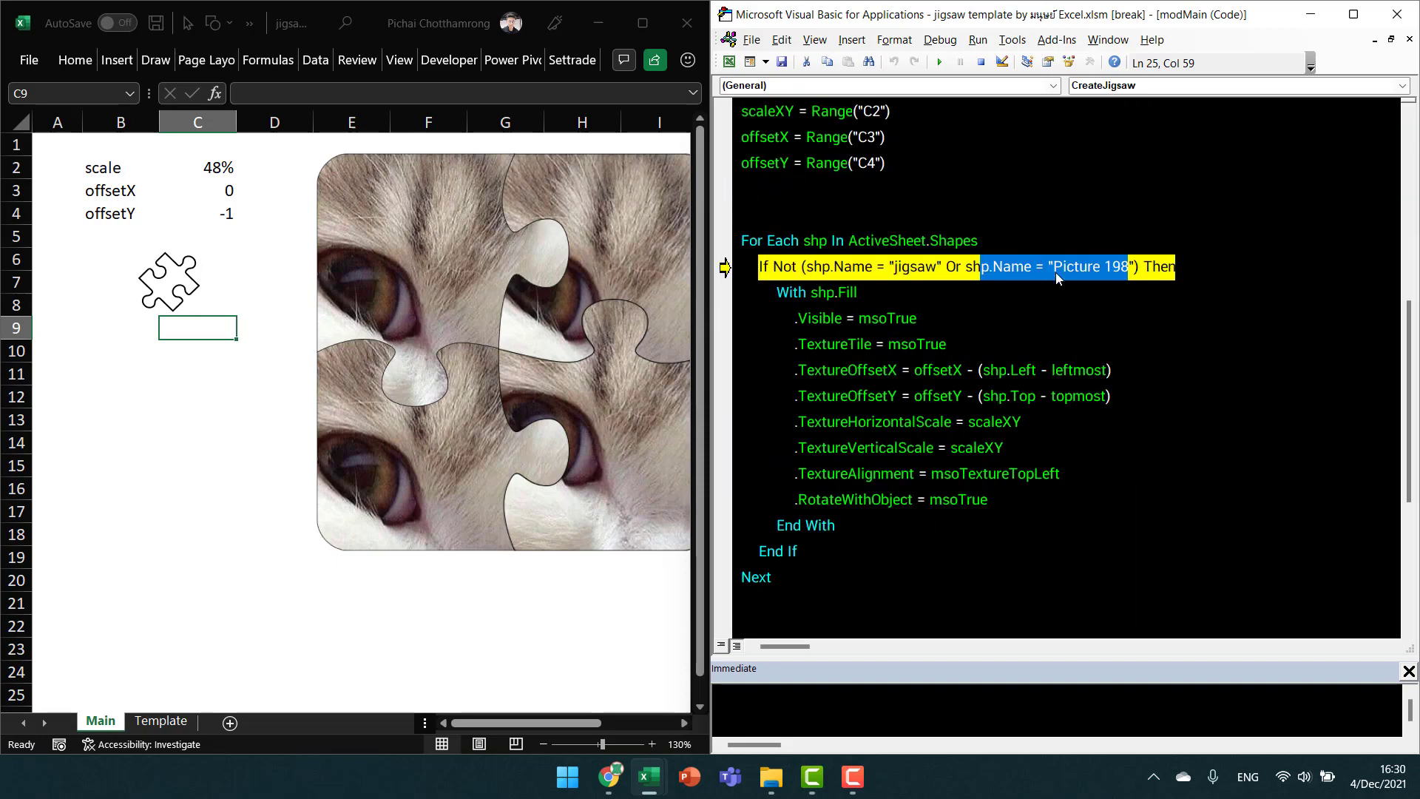
{"action": "scroll", "coordinate": [1054, 272], "scroll_direction": "down", "scroll_amount": 1}
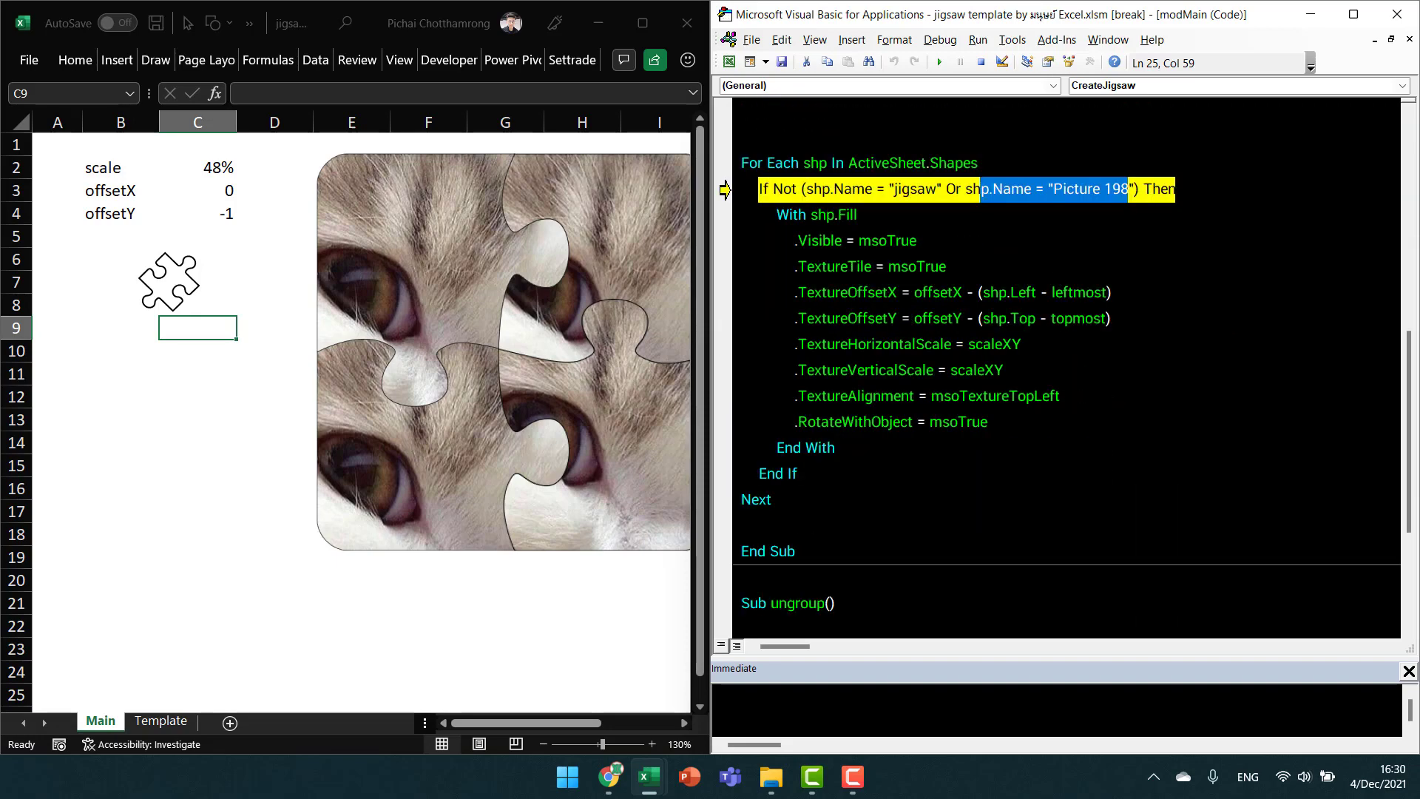
{"action": "key", "text": "F8"}
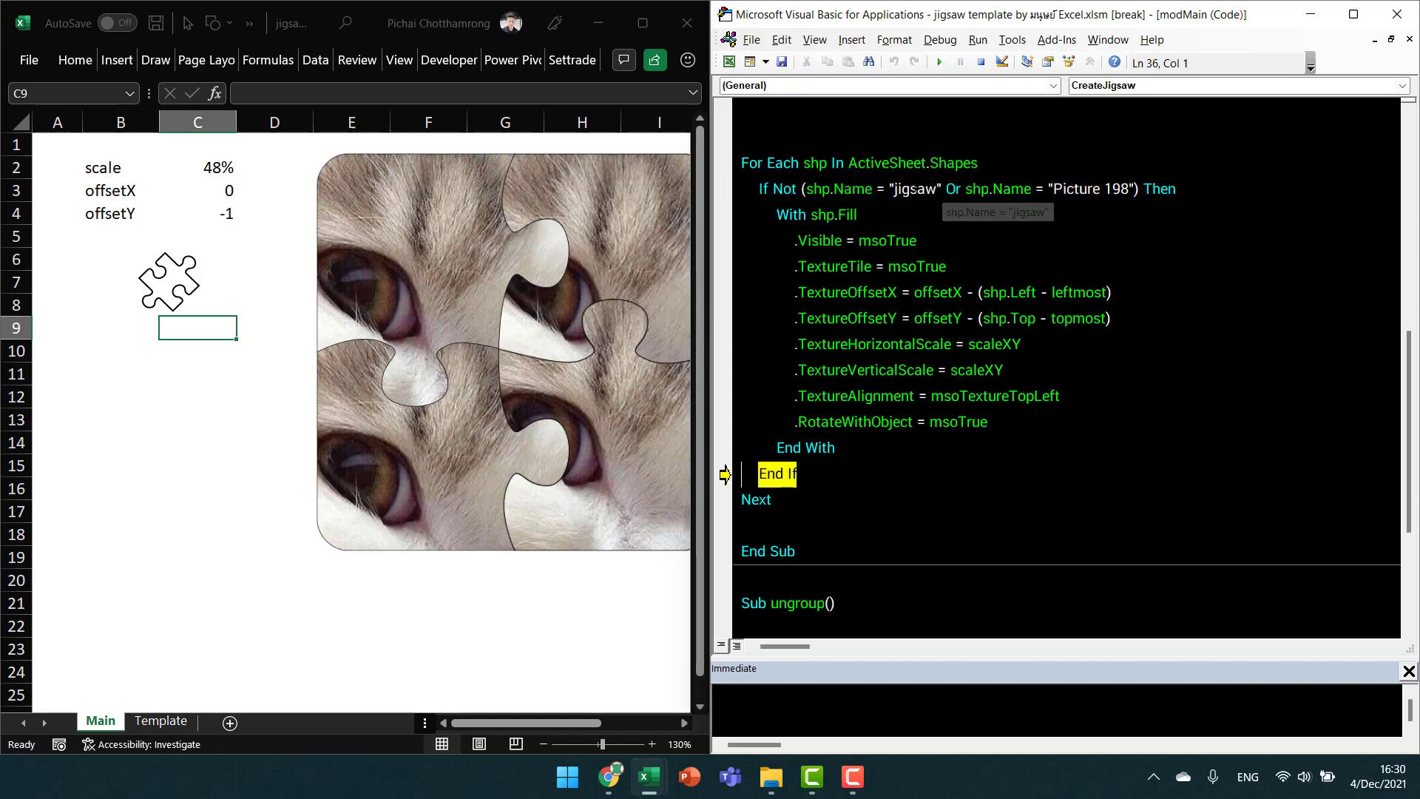
{"action": "key", "text": "F8"}
{"action": "key", "text": "F8"}
{"action": "key", "text": "F8"}
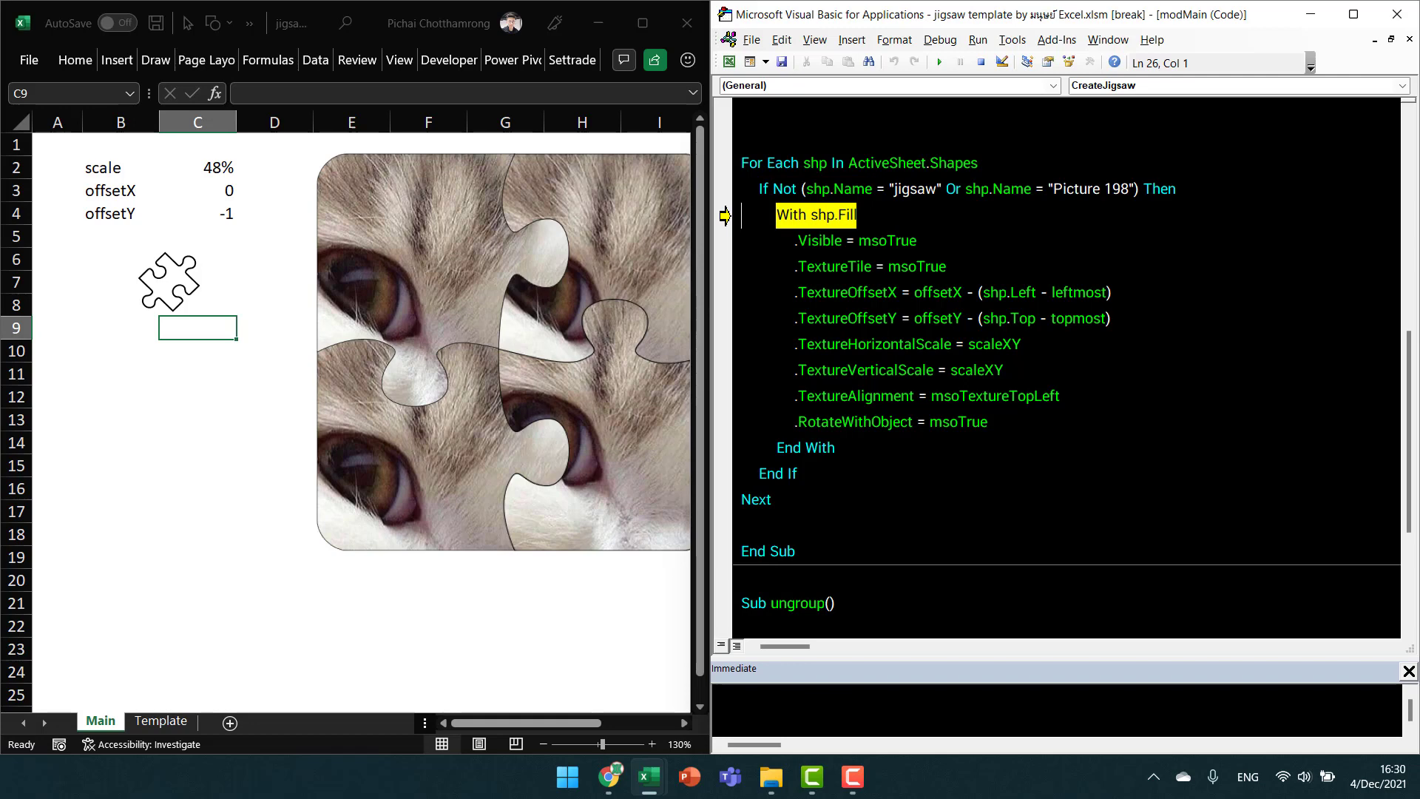
Step one piece through visible fill, tiling, texture offsets and scales, up to .RotateWithObject.
{"action": "key", "text": "F8"}
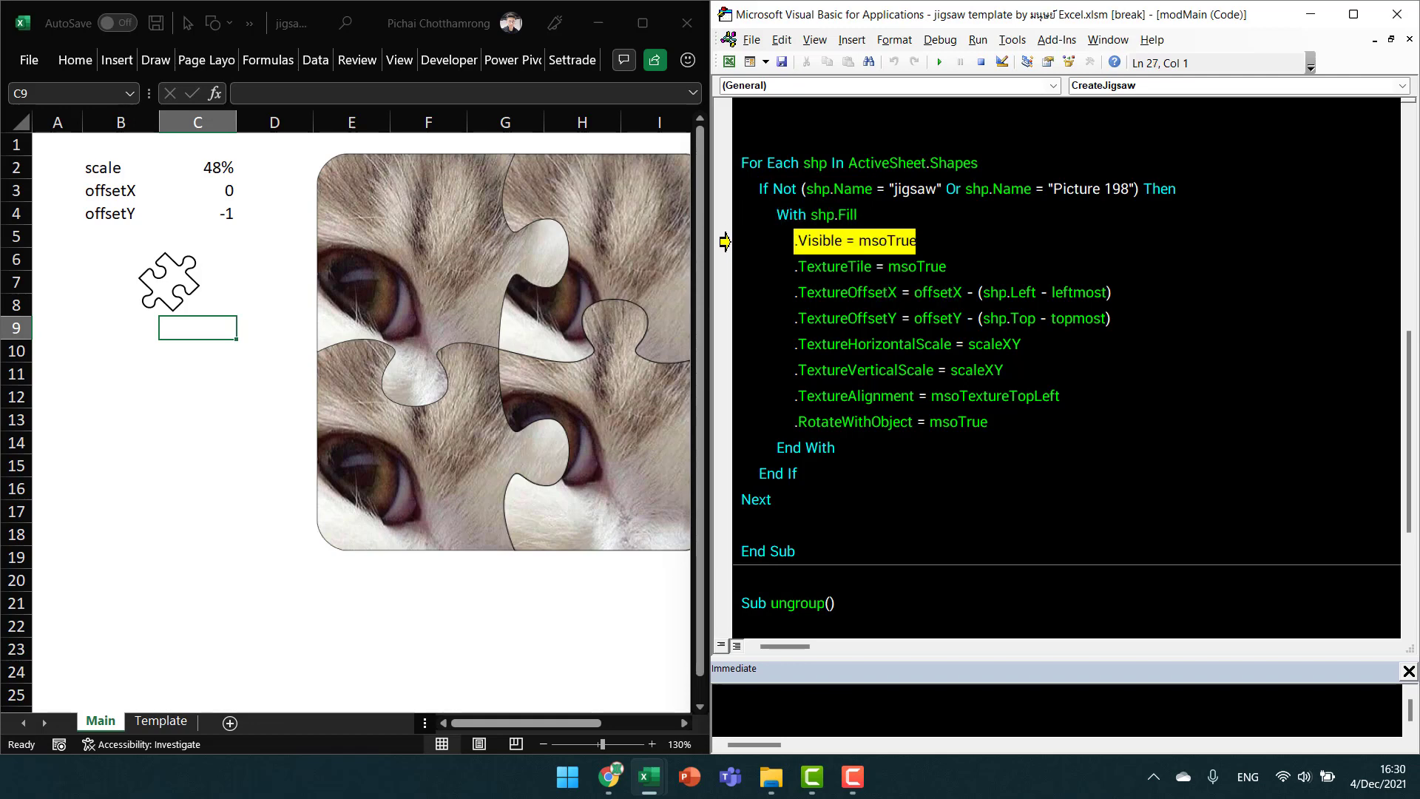
{"action": "key", "text": "F8"}
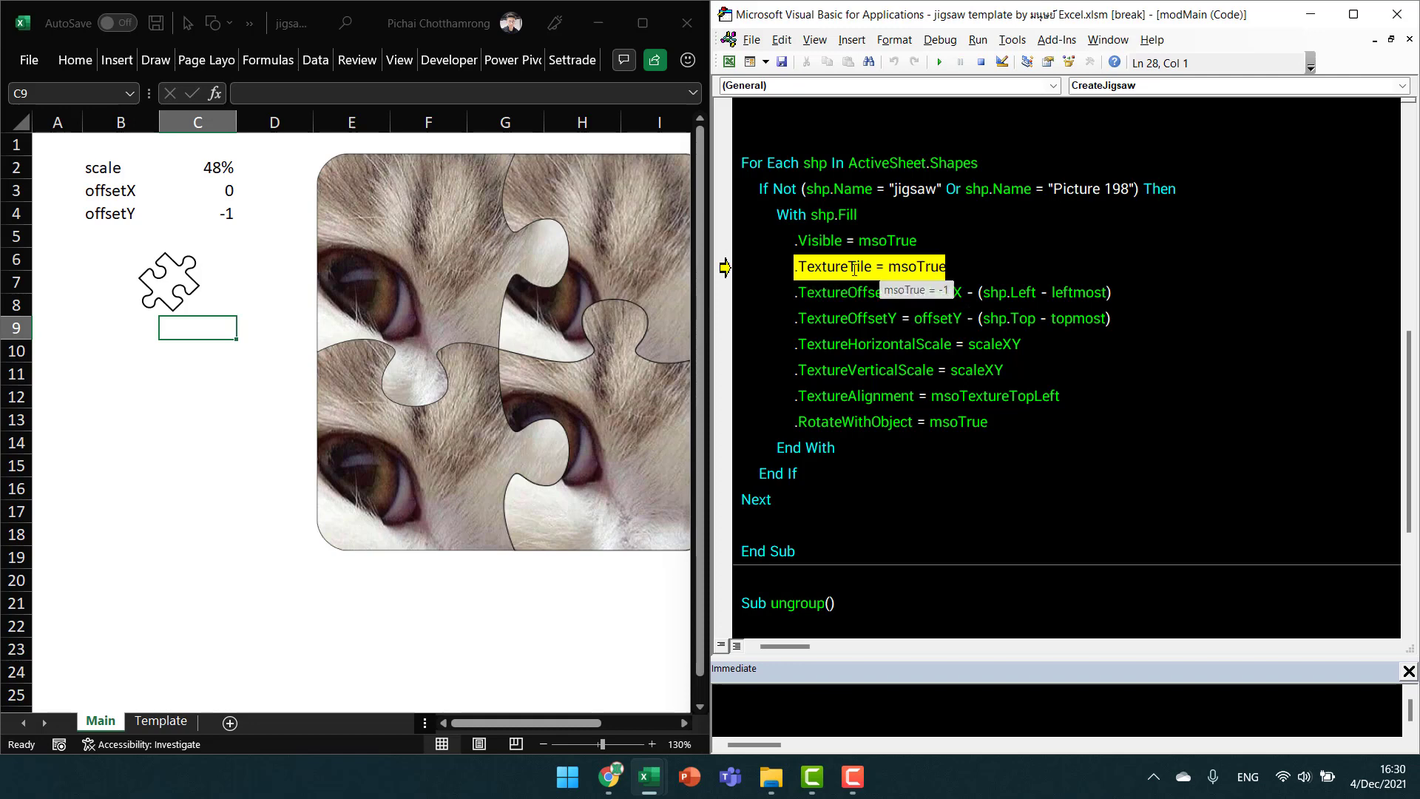
{"action": "key", "text": "F8"}
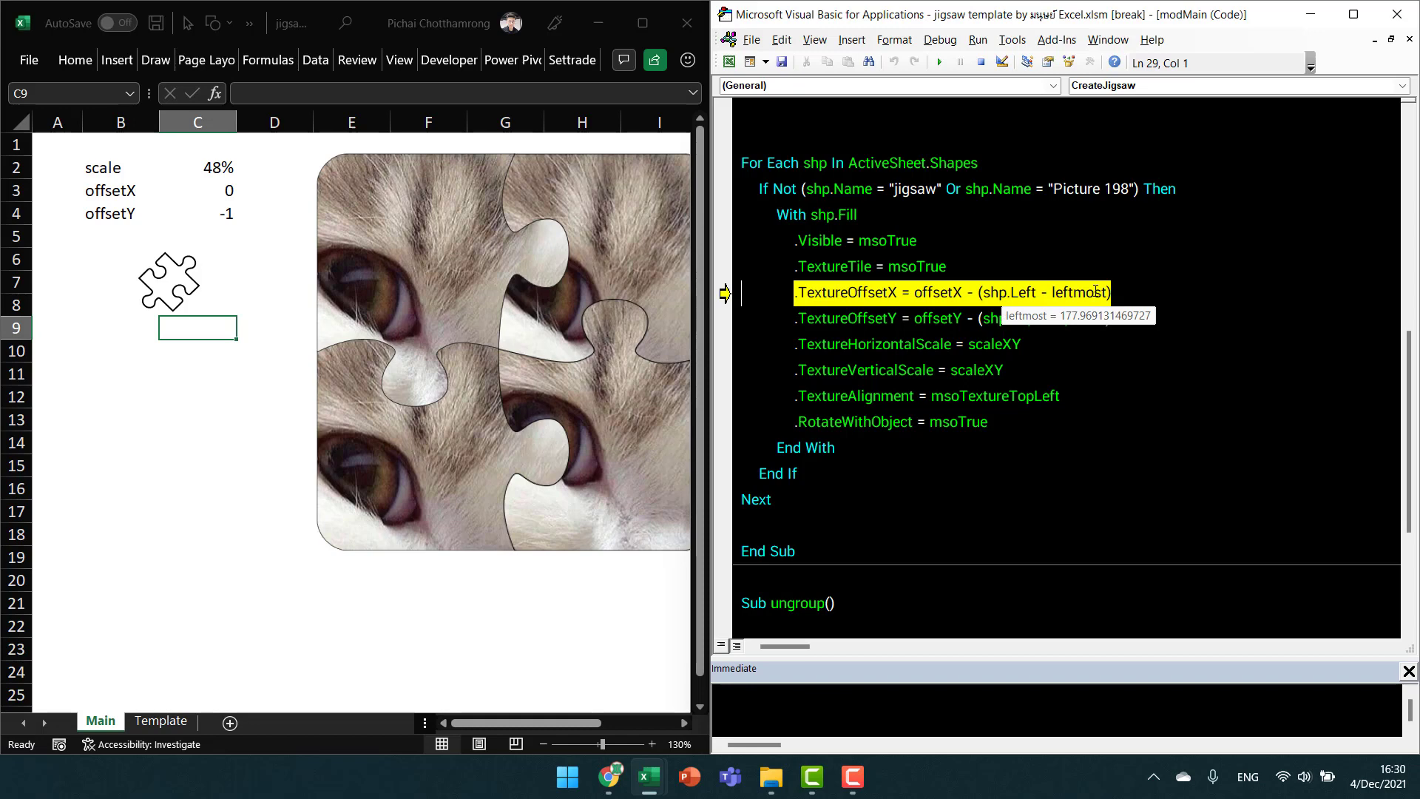
{"action": "key", "text": "F8"}
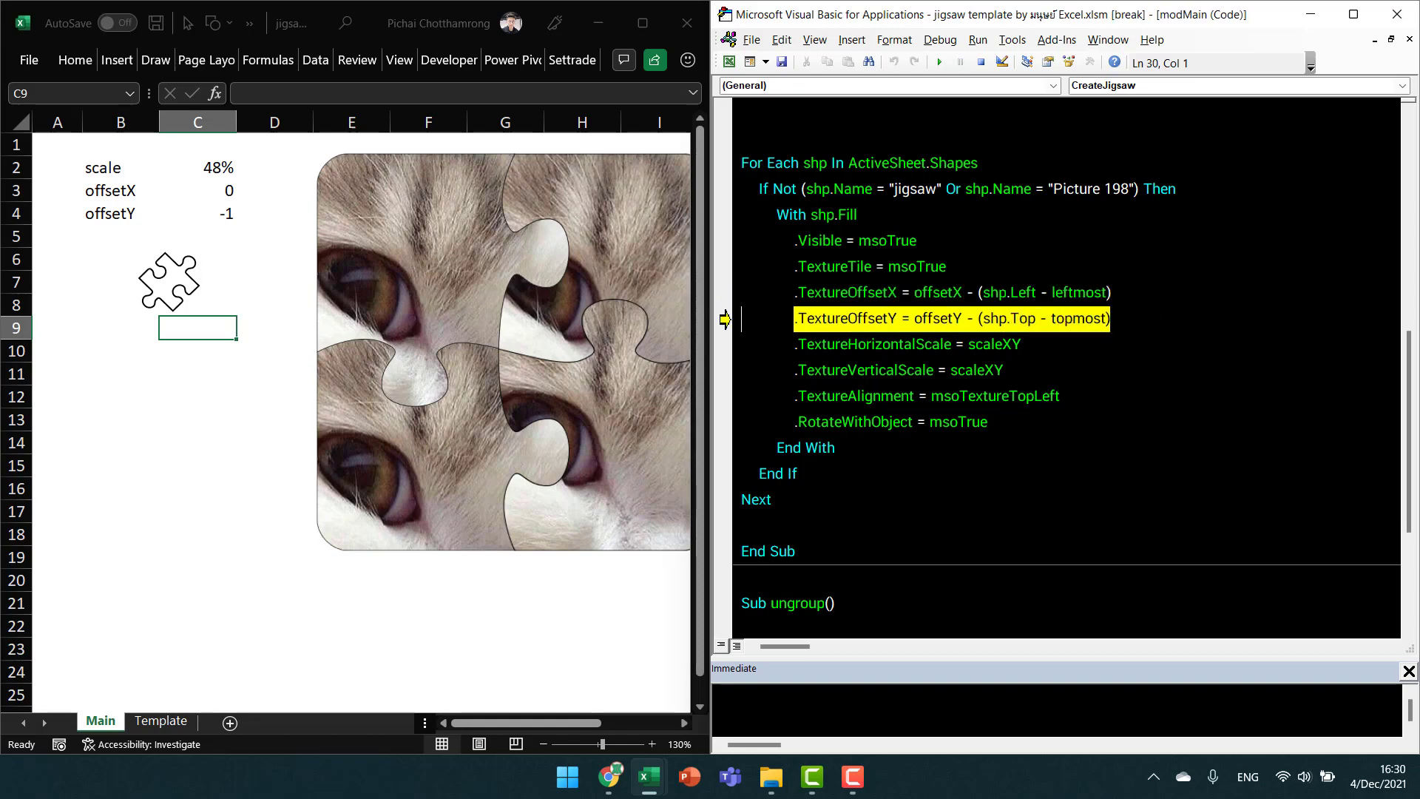
{"action": "key", "text": "F8"}
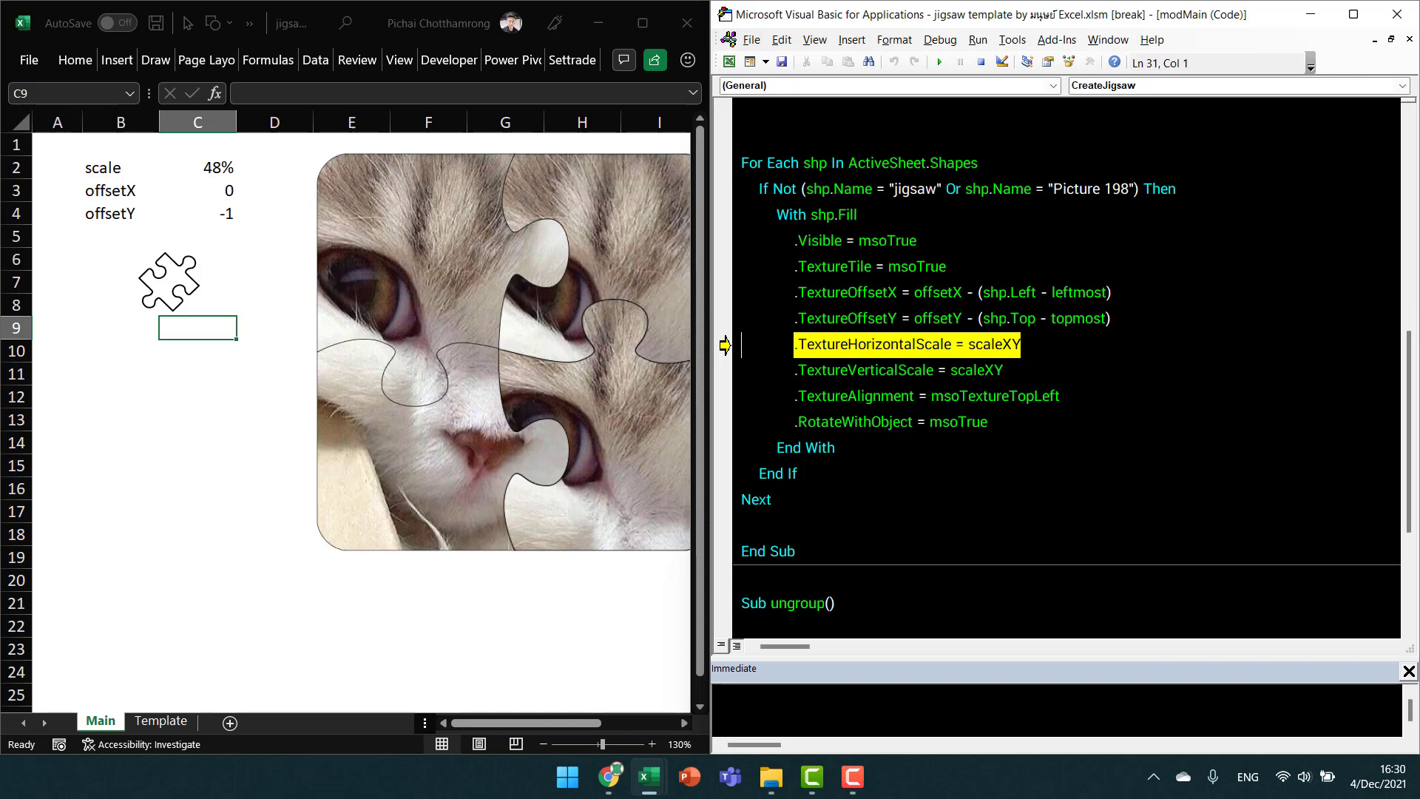
{"action": "key", "text": "F8"}
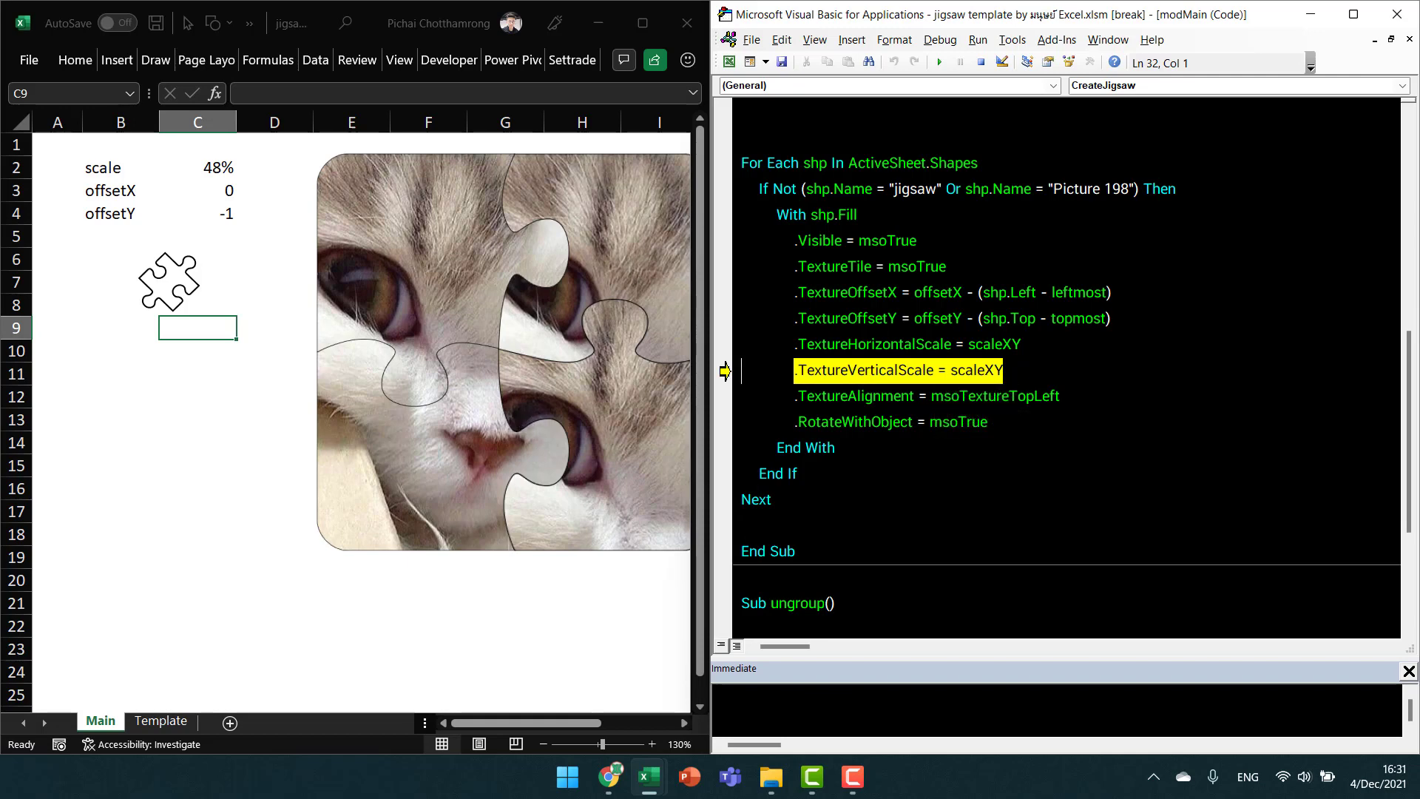
{"action": "key", "text": "F8"}
{"action": "key", "text": "F8"}
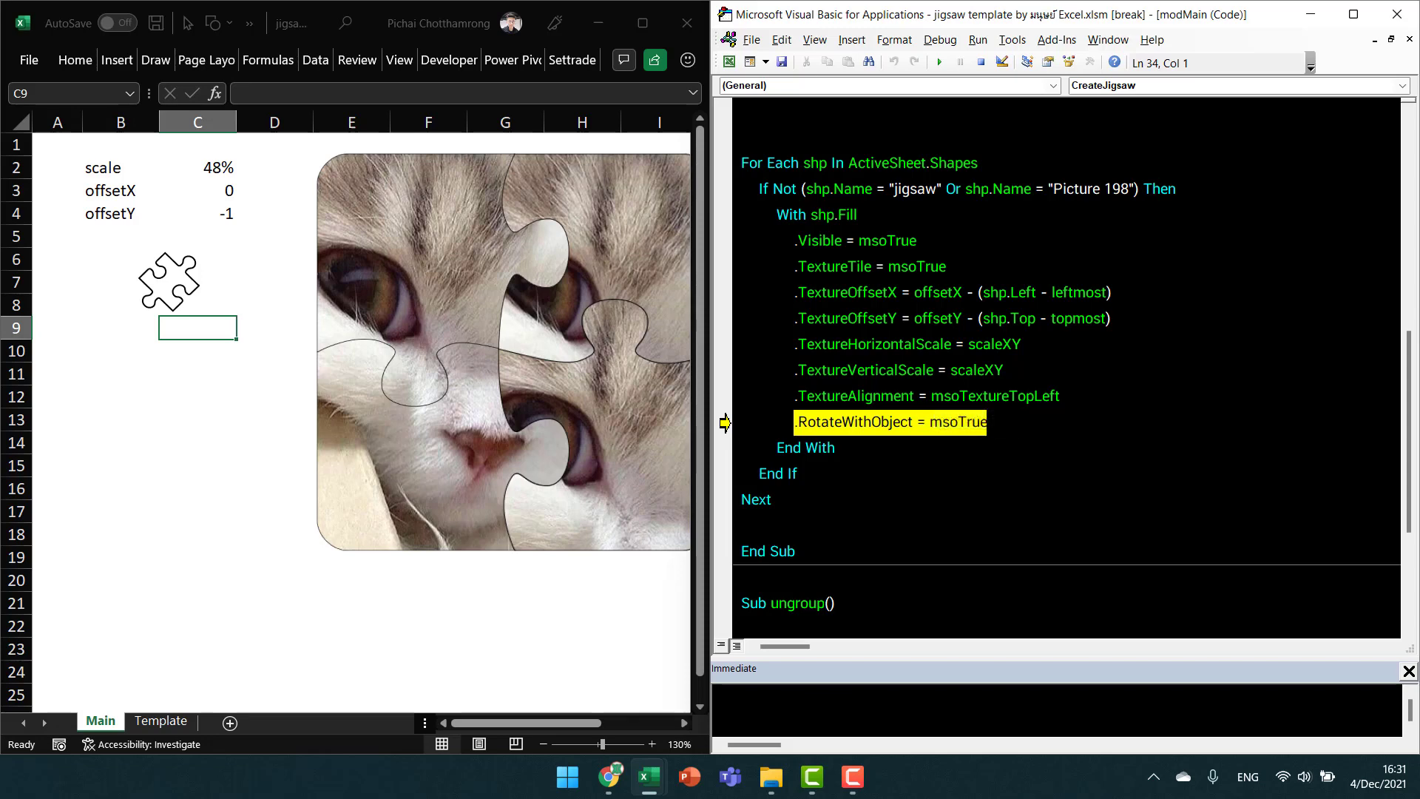
{"action": "left_click_drag", "start_coordinate": [988, 423], "coordinate": [740, 400]}
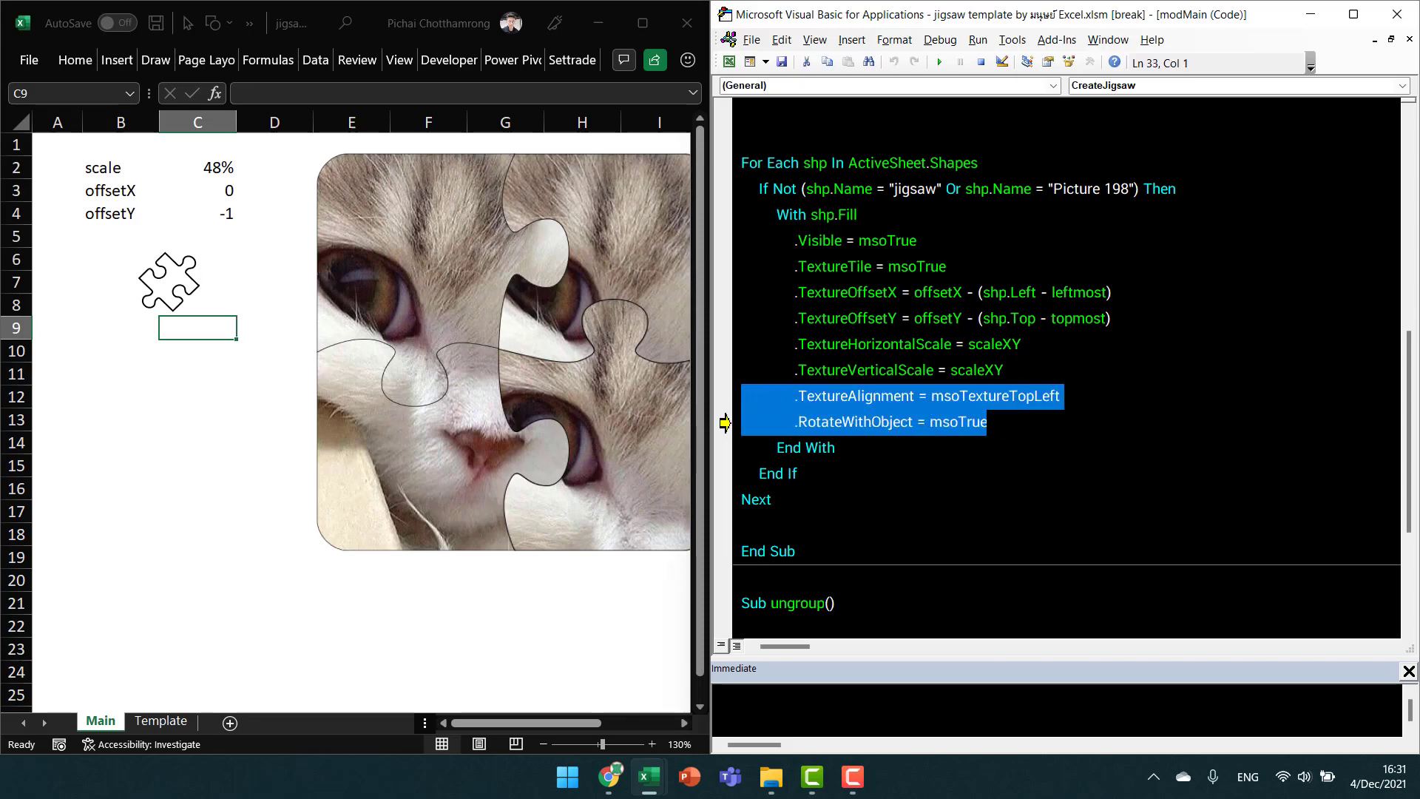
{"action": "left_click", "coordinate": [988, 421]}
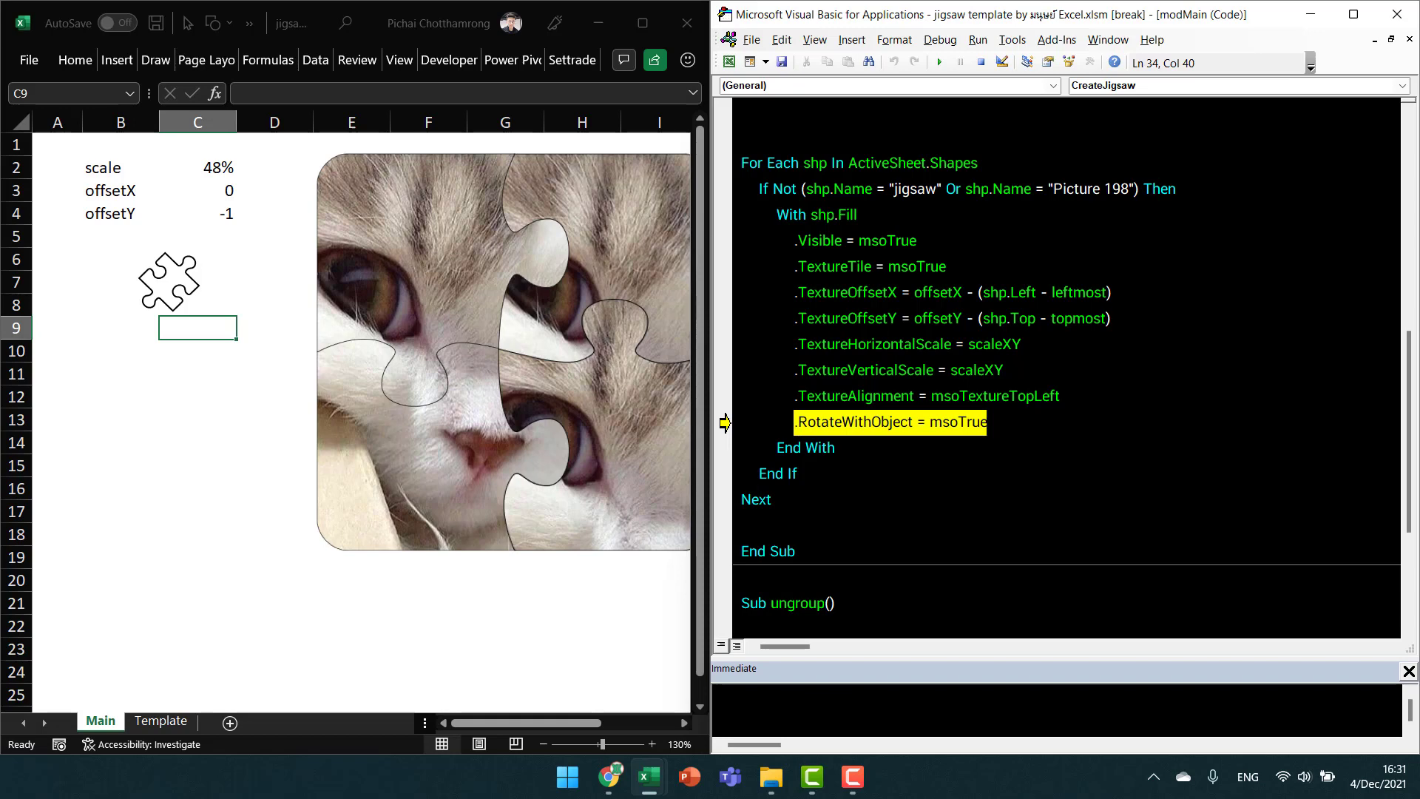
Step the fill loop through several more shapes, applying each piece's offsets and scale.
{"action": "key", "text": "F8"}
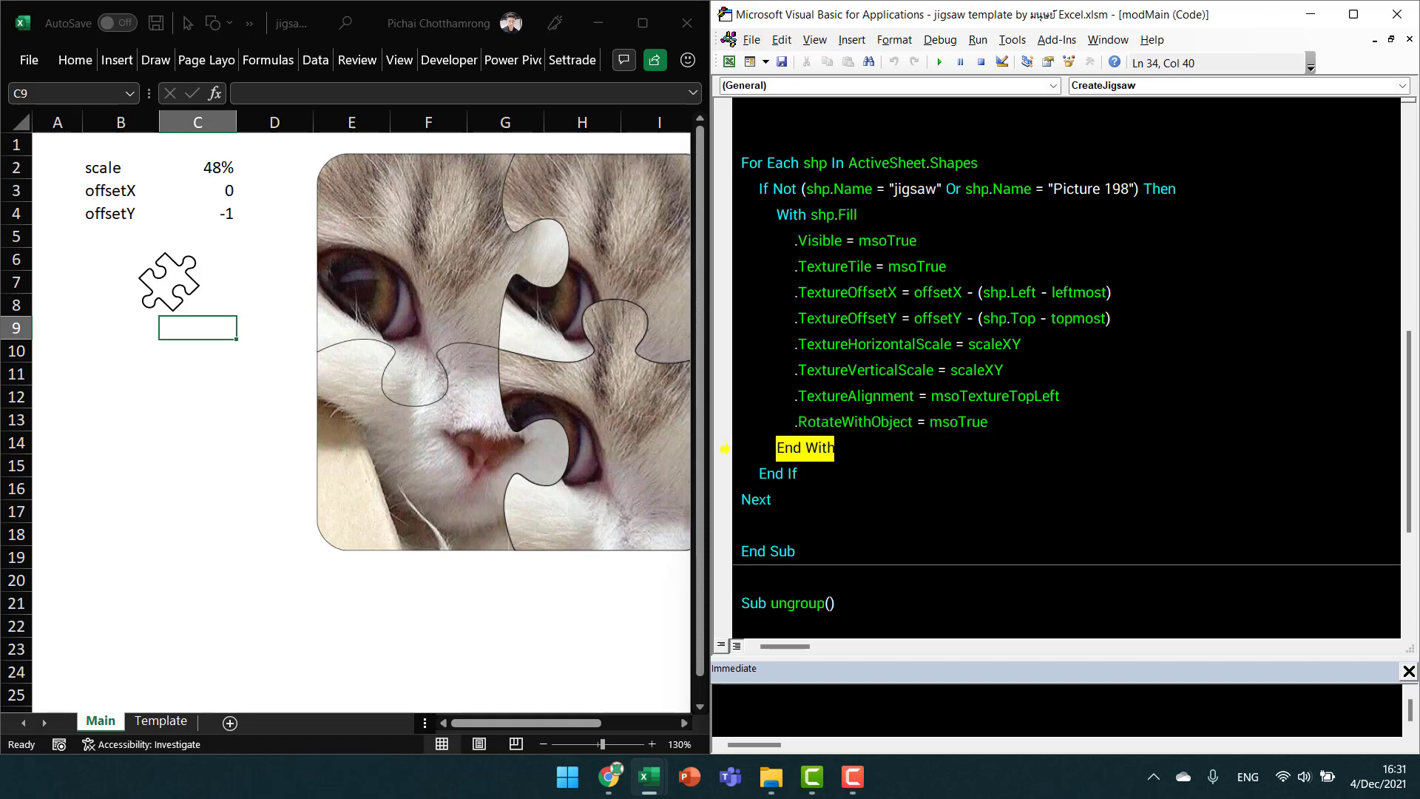
{"action": "key", "text": "F8"}
{"action": "key", "text": "F8"}
{"action": "key", "text": "F8"}
{"action": "key", "text": "F8"}
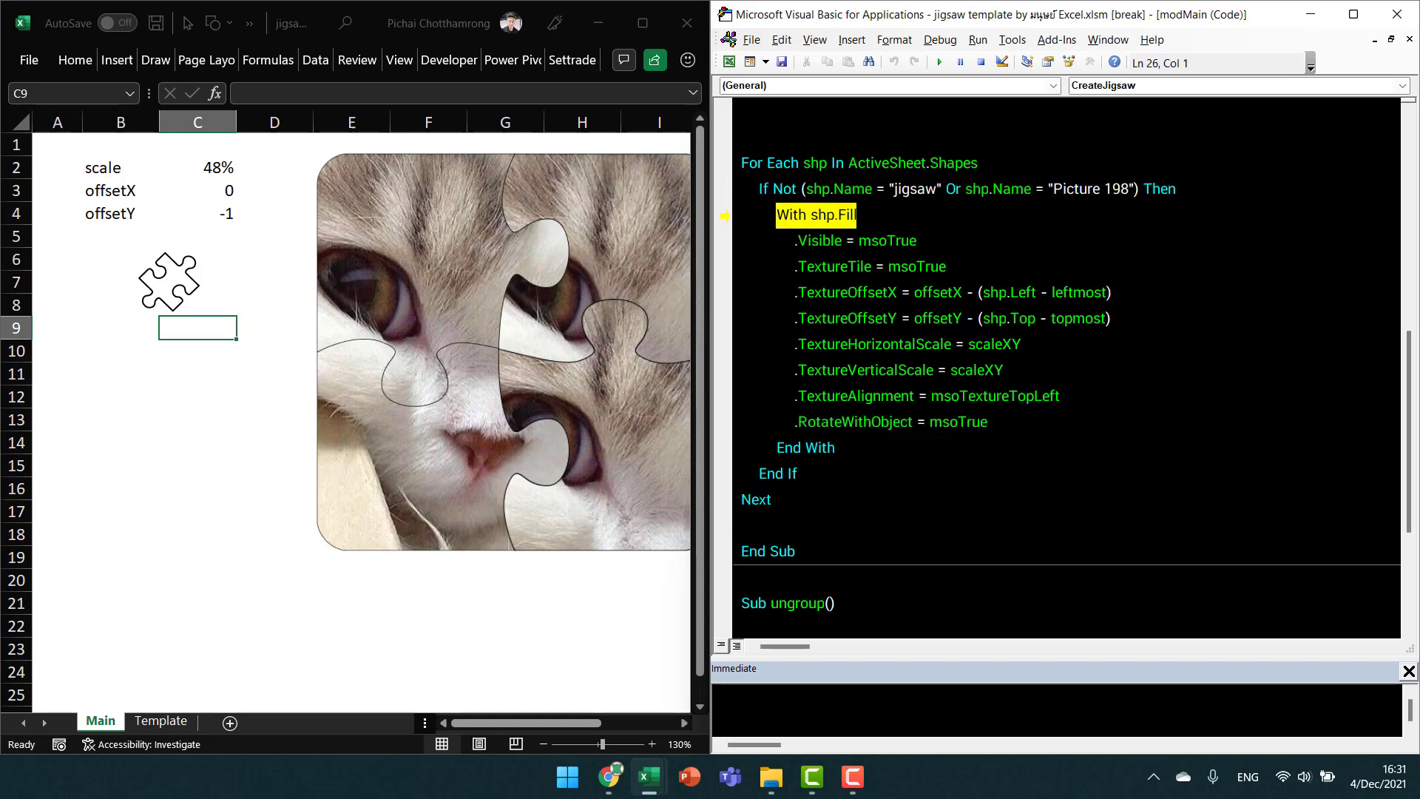
{"action": "key", "text": "F8"}
{"action": "key", "text": "F8"}
{"action": "key", "text": "F8"}
{"action": "key", "text": "F8"}
{"action": "key", "text": "F8"}
{"action": "key", "text": "F8"}
{"action": "key", "text": "F8"}
{"action": "key", "text": "F8"}
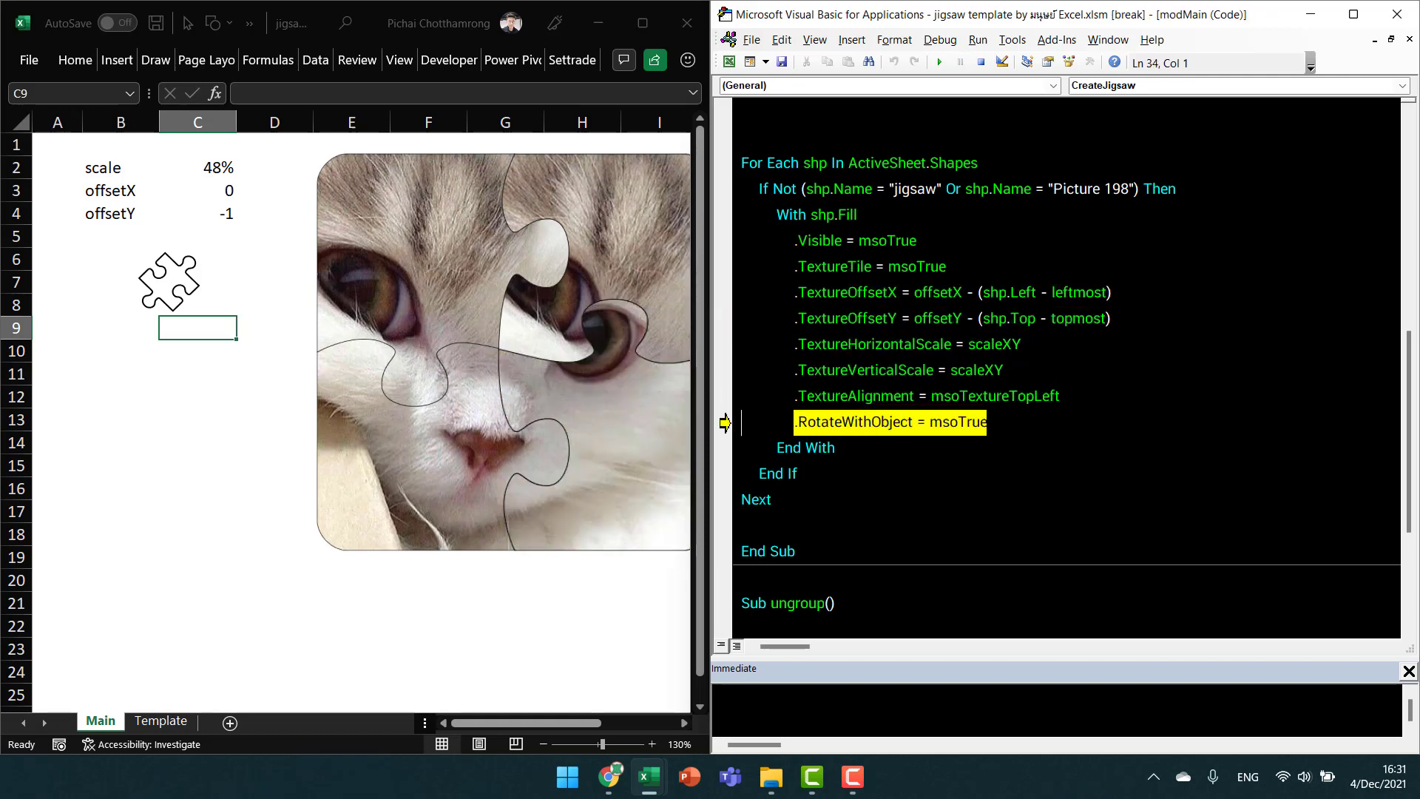
{"action": "key", "text": "F8"}
{"action": "key", "text": "F8"}
{"action": "key", "text": "F8"}
{"action": "key", "text": "F8"}
{"action": "key", "text": "F8"}
{"action": "key", "text": "F8"}
{"action": "key", "text": "F8"}
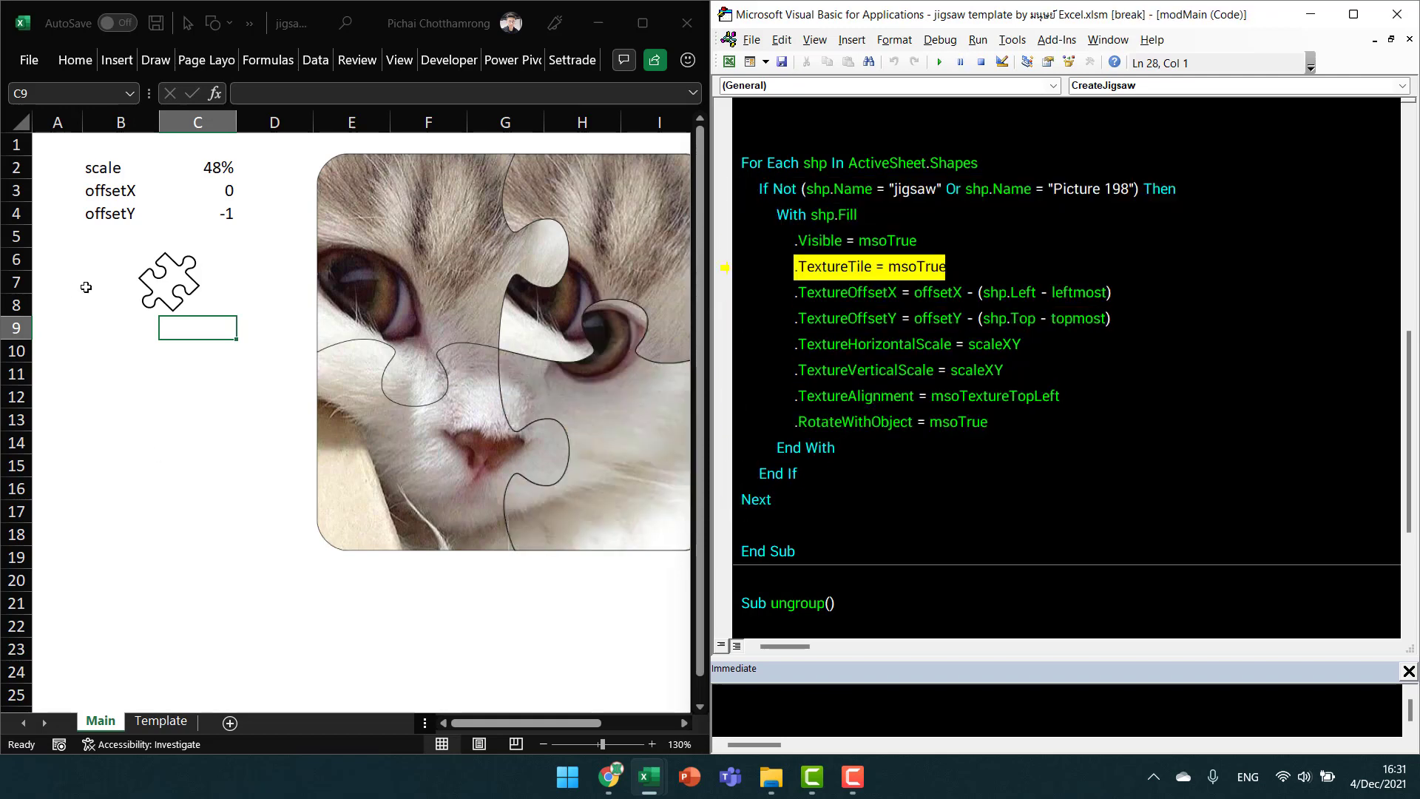
{"action": "key", "text": "F8"}
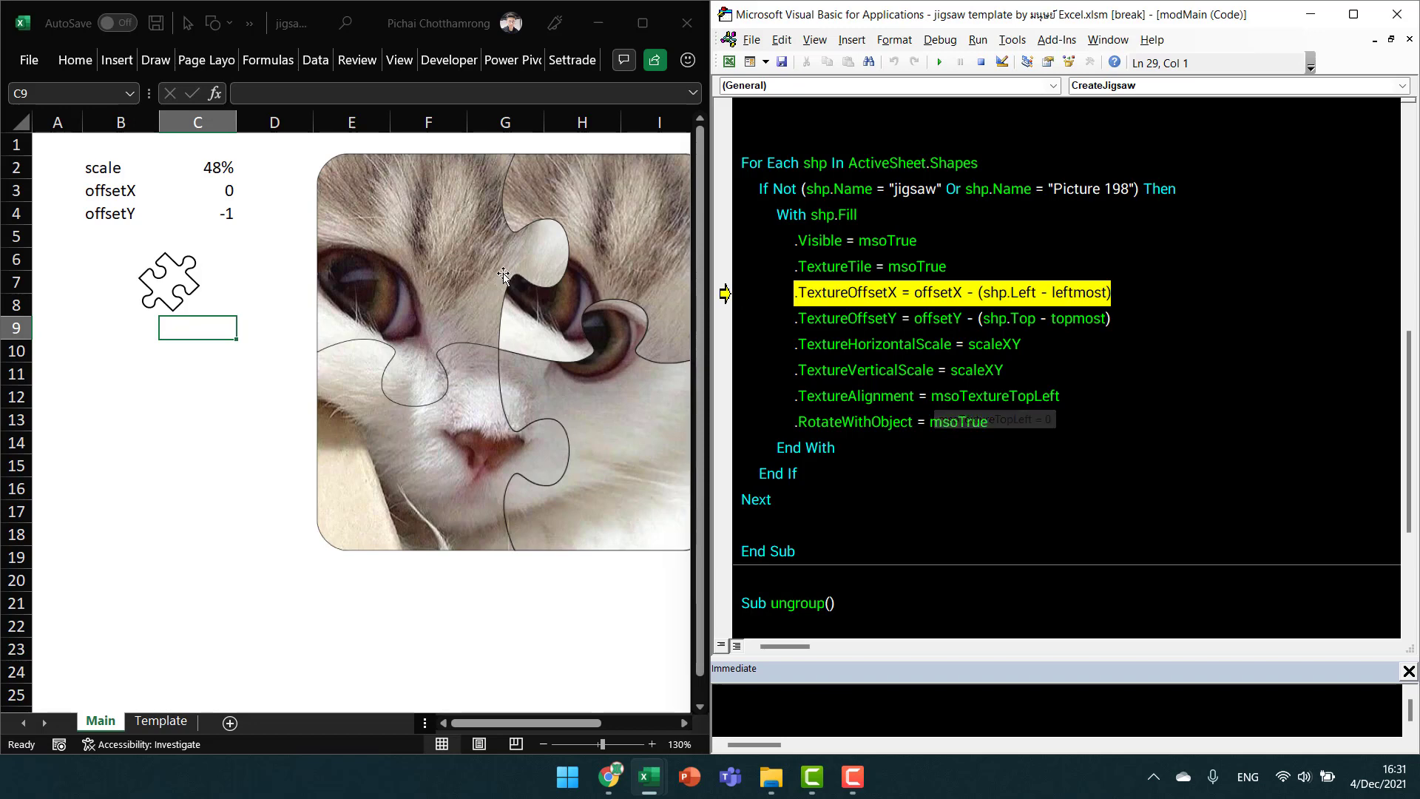
{"action": "key", "text": "F8"}
{"action": "key", "text": "F8"}
{"action": "key", "text": "F8"}
{"action": "key", "text": "F8"}
{"action": "key", "text": "F8"}
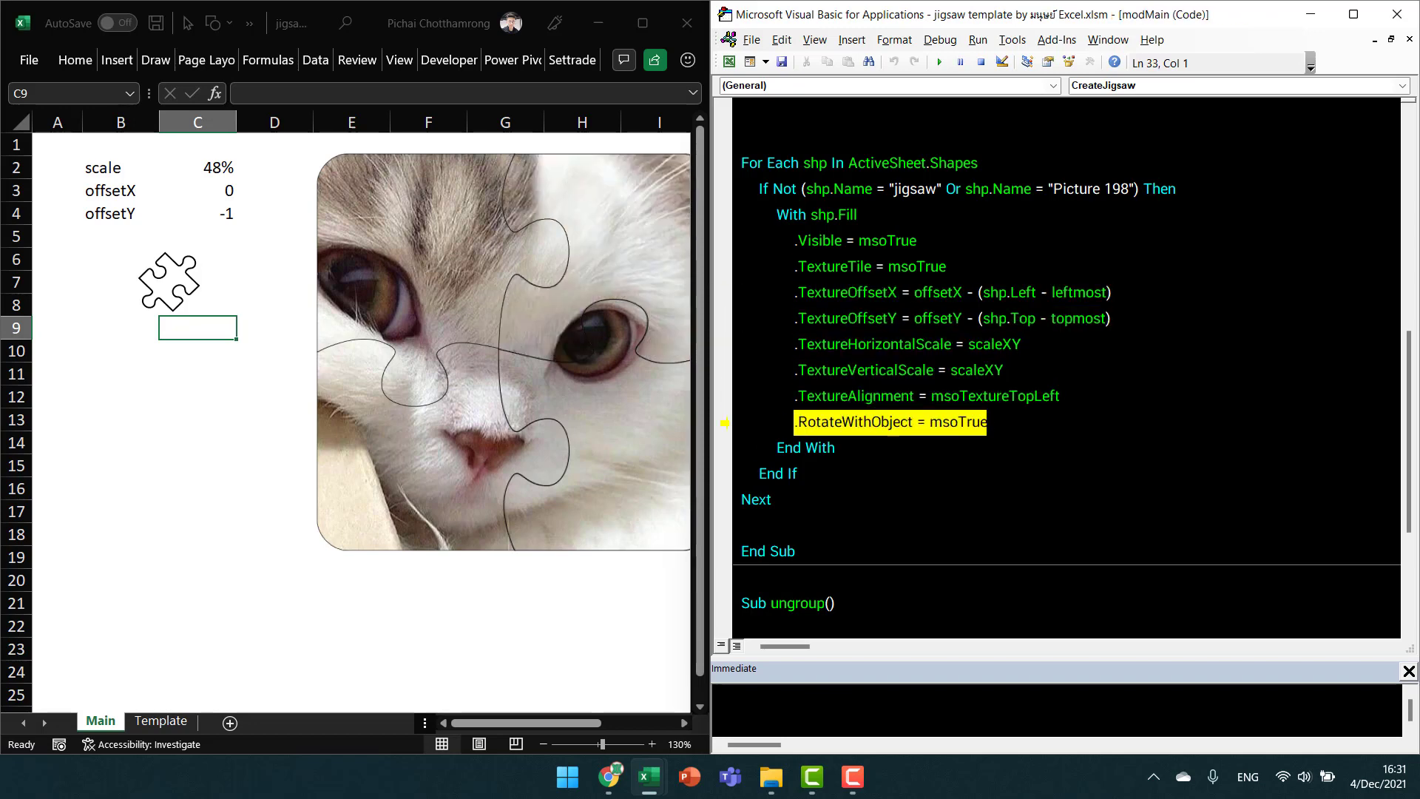
{"action": "key", "text": "F8"}
{"action": "key", "text": "F8"}
{"action": "key", "text": "F8"}
{"action": "key", "text": "F8"}
{"action": "key", "text": "F8"}
{"action": "key", "text": "F8"}
{"action": "key", "text": "F8"}
{"action": "key", "text": "F8"}
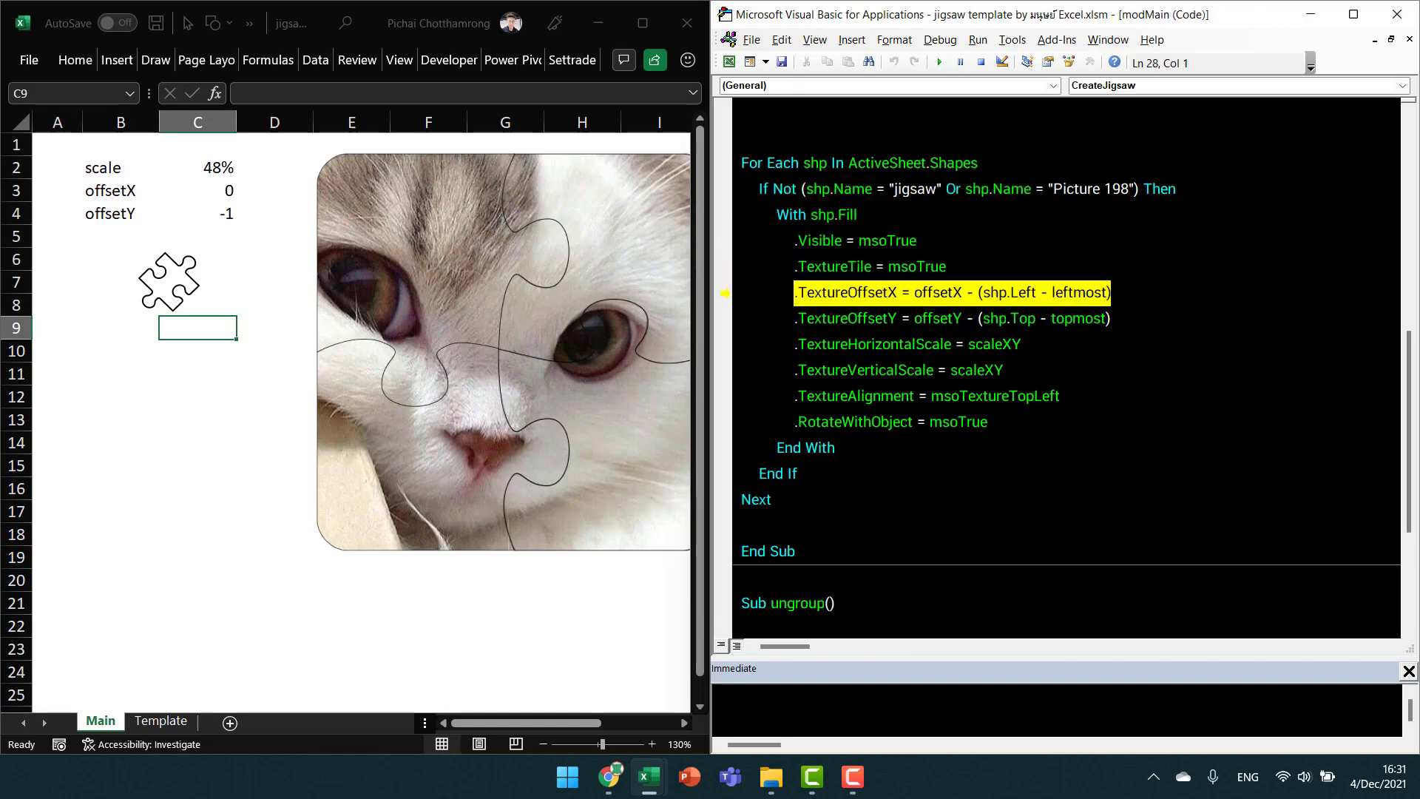
{"action": "key", "text": "F8"}
{"action": "key", "text": "F8"}
{"action": "key", "text": "F8"}
{"action": "key", "text": "F8"}
{"action": "key", "text": "F8"}
{"action": "key", "text": "F8"}
{"action": "key", "text": "F8"}
{"action": "key", "text": "F8"}
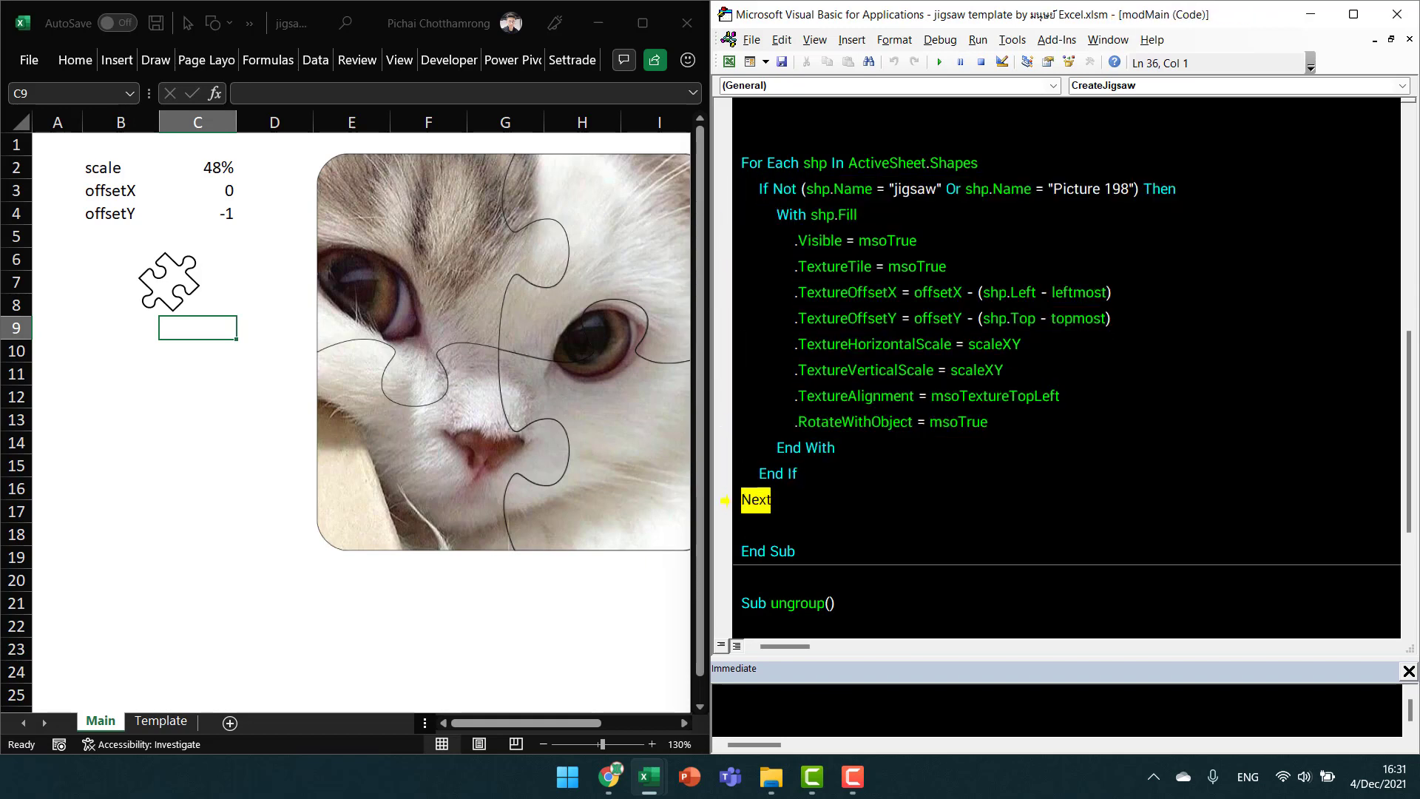
{"action": "key", "text": "F8"}
{"action": "key", "text": "F8"}
{"action": "key", "text": "F8"}
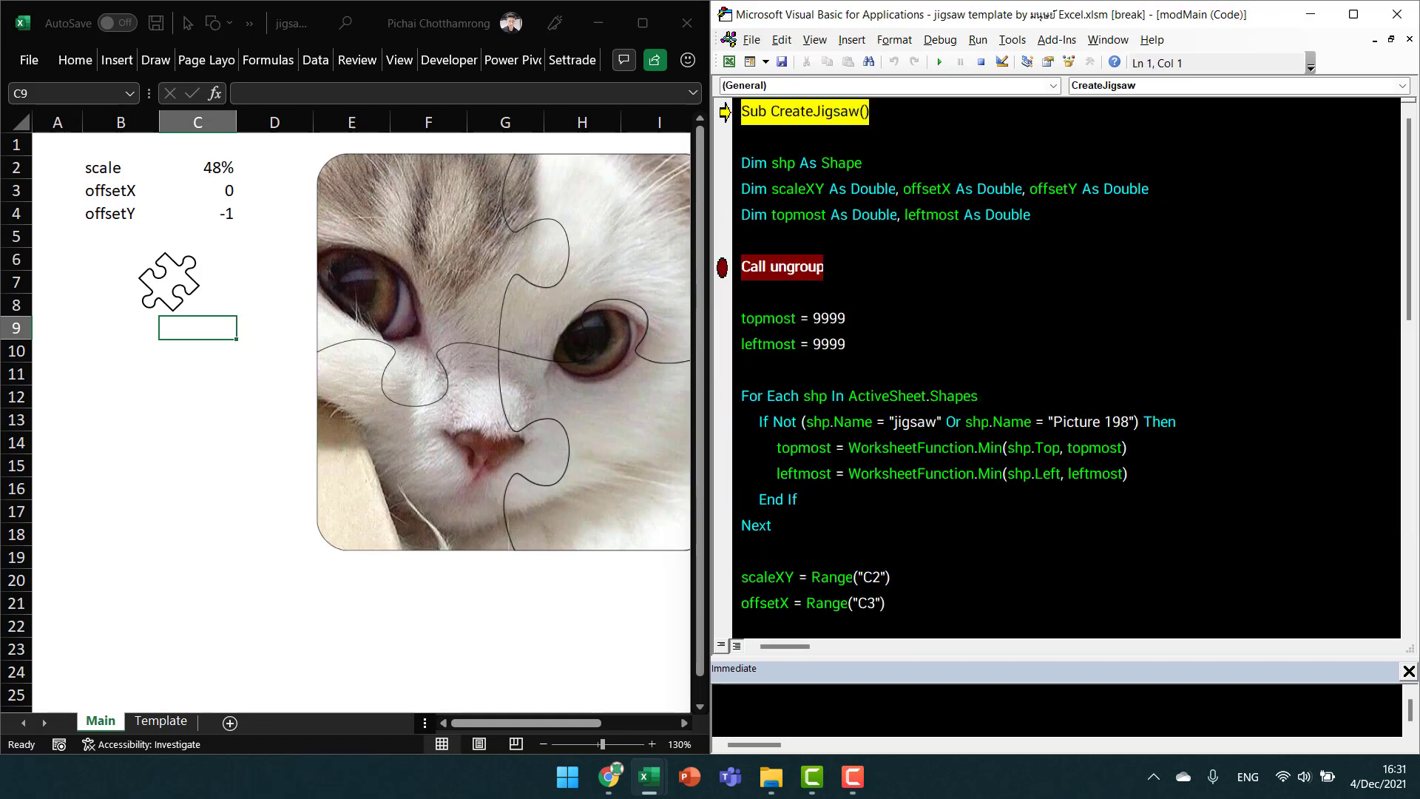
Stop the paused macro, clear the Call ungroup breakpoint, and delete the first Picture 198 condition.
{"action": "key", "text": "F5"}
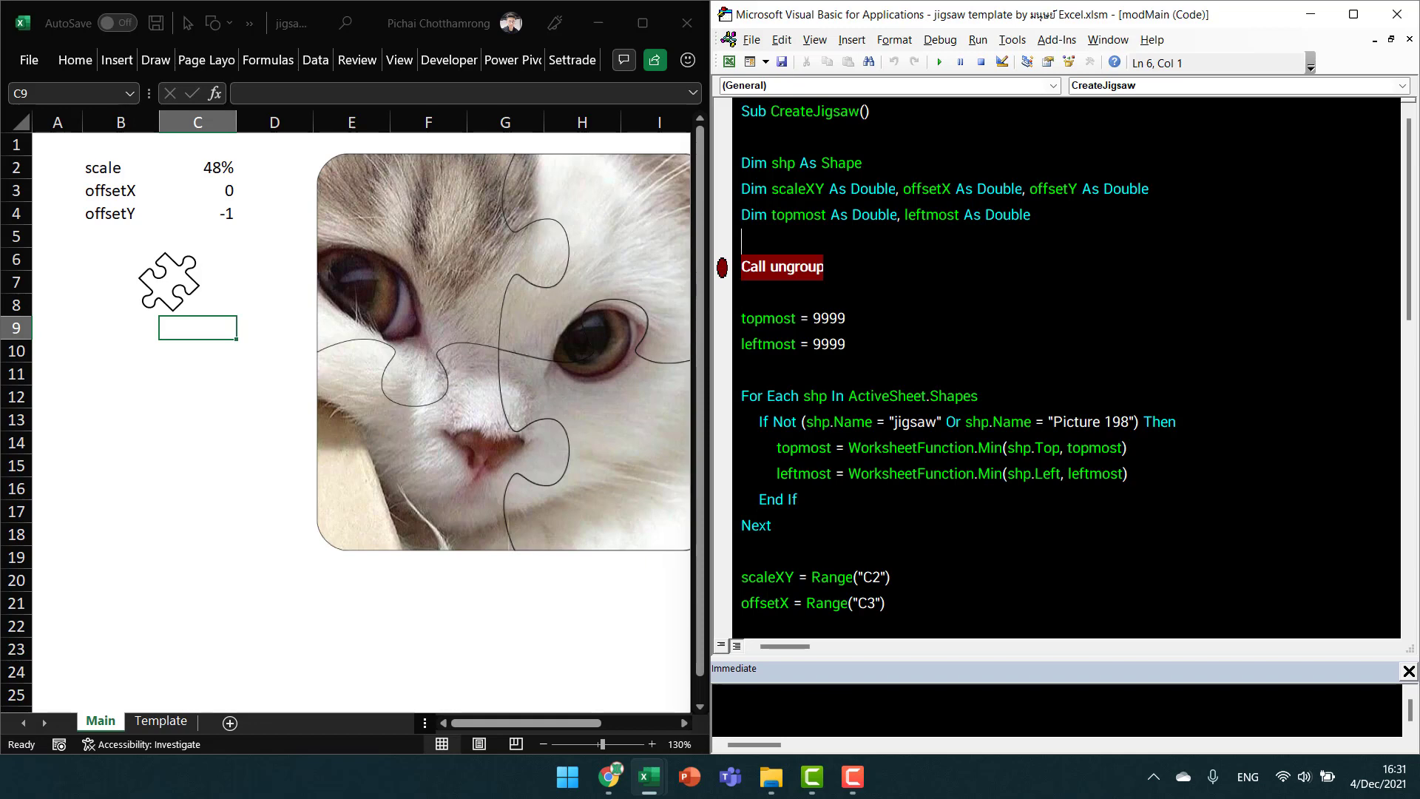
{"action": "key", "text": "ctrl+shift+F9"}
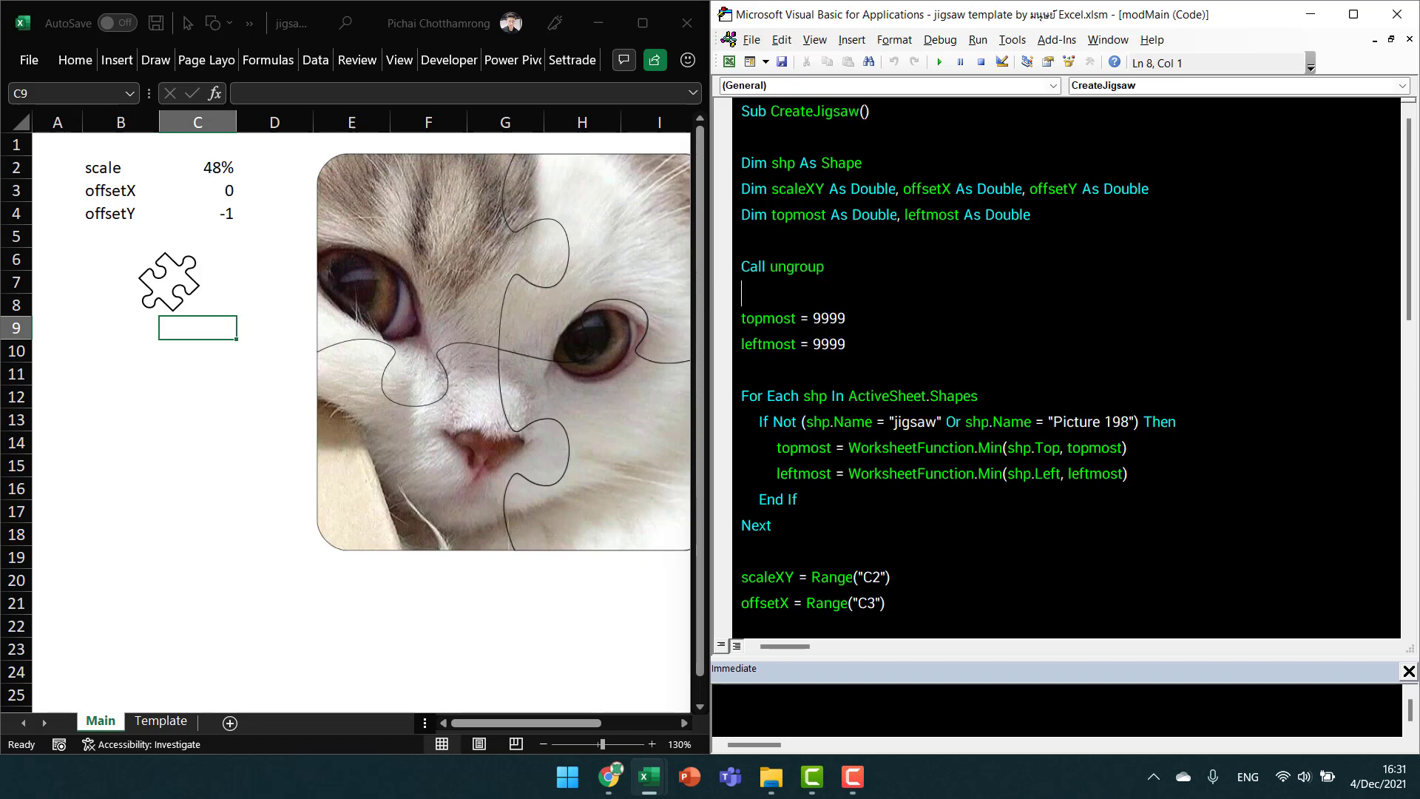
{"action": "key", "text": "Down"}
{"action": "key", "text": "Down"}
{"action": "key", "text": "Down"}
{"action": "key", "text": "Down"}
{"action": "key", "text": "Down"}
{"action": "key", "text": "End"}
{"action": "key", "text": "ctrl+Left"}
{"action": "left_click", "coordinate": [1129, 422]}
{"action": "key", "text": "ctrl+shift+Left"}
{"action": "key", "text": "ctrl+shift+Left"}
{"action": "key", "text": "ctrl+shift+Left"}
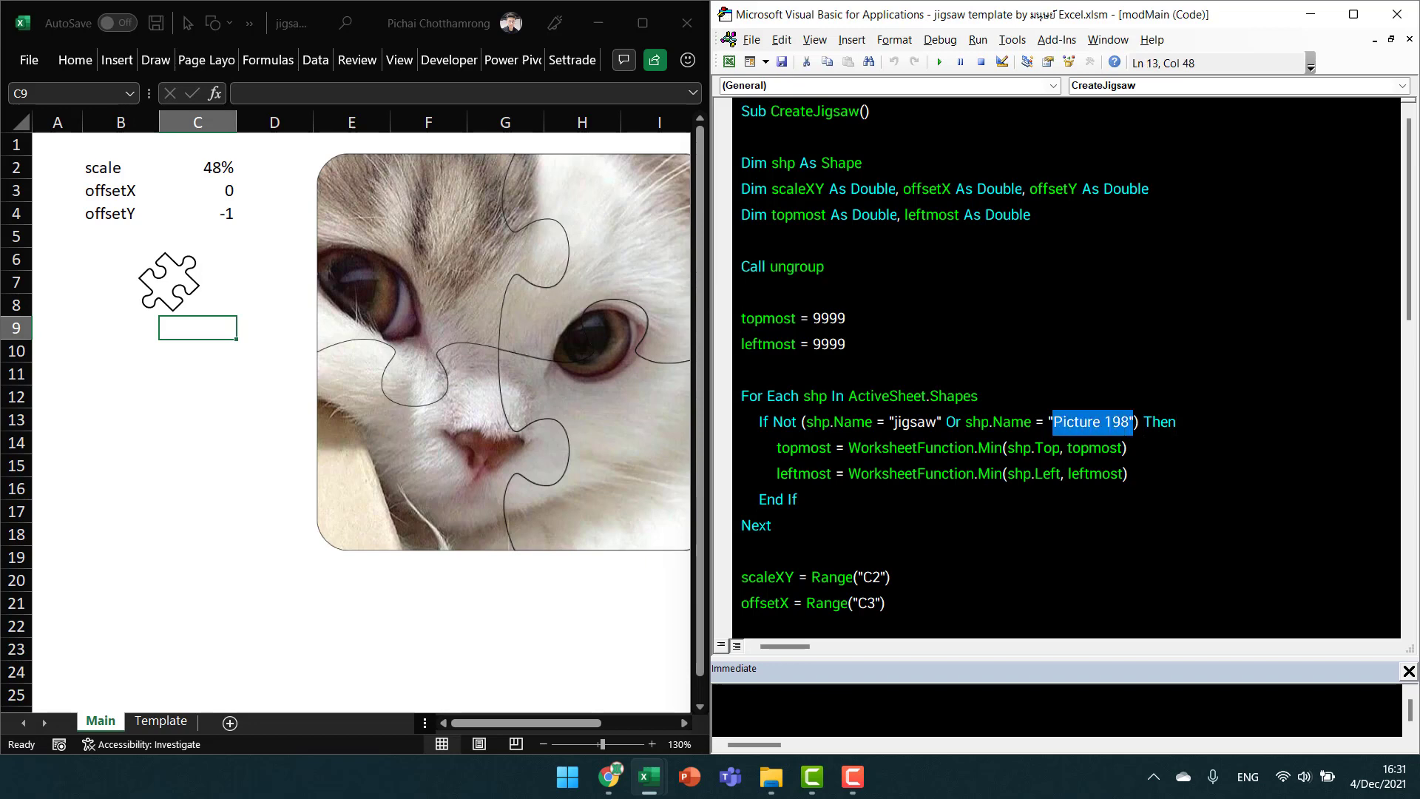
{"action": "key", "text": "ctrl+shift+Left"}
{"action": "key", "text": "ctrl+shift+Left"}
{"action": "key", "text": "ctrl+shift+Left"}
{"action": "key", "text": "ctrl+shift+Left"}
{"action": "key", "text": "ctrl+shift+Left"}
{"action": "key", "text": "ctrl+shift+Left"}
{"action": "key", "text": "Delete"}
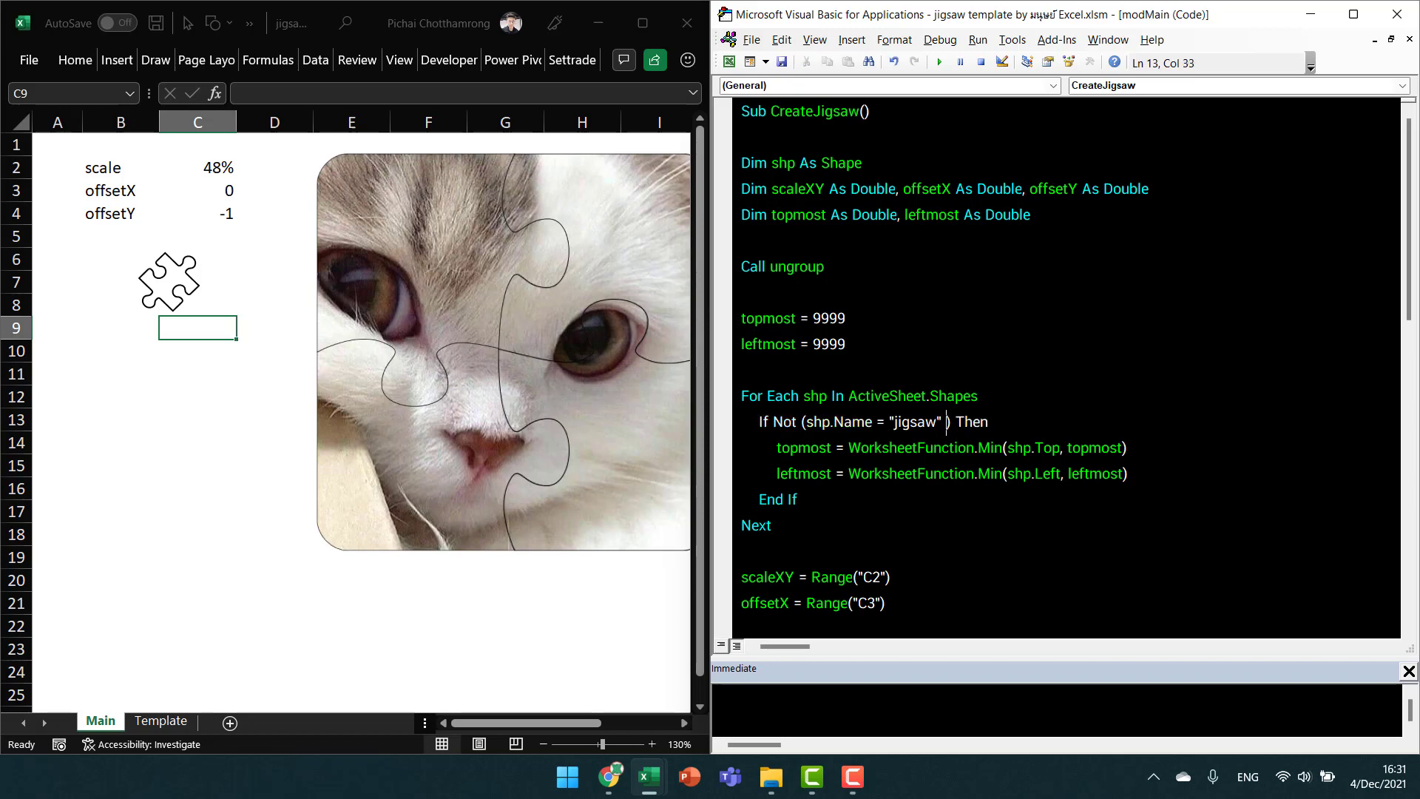
Delete the second loop's Or shp.Name = "Picture 198" condition so only jigsaw is skipped.
{"action": "key", "text": "Down"}
{"action": "key", "text": "Down"}
{"action": "key", "text": "Down"}
{"action": "key", "text": "Down"}
{"action": "key", "text": "Down"}
{"action": "key", "text": "Down"}
{"action": "key", "text": "Down"}
{"action": "key", "text": "Down"}
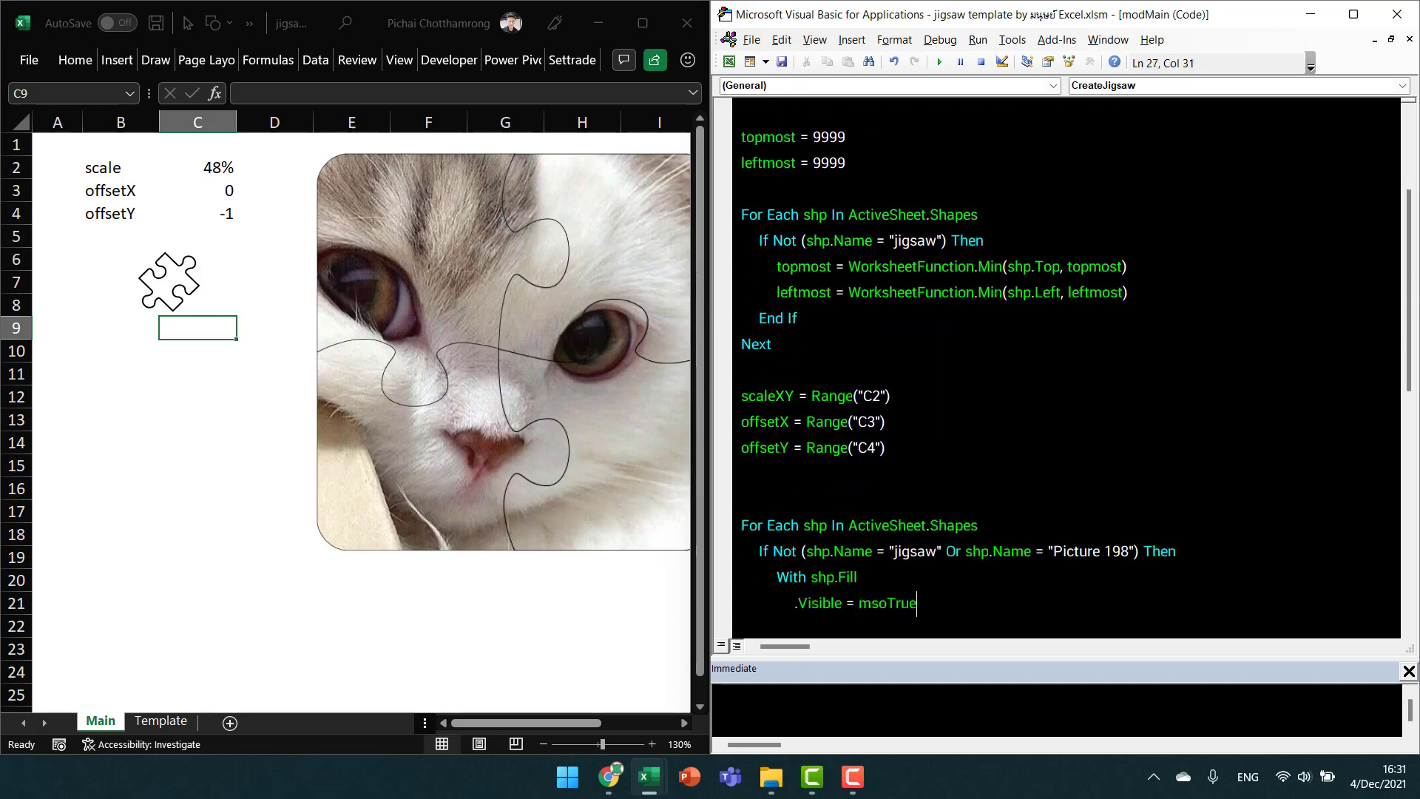
{"action": "key", "text": "Up"}
{"action": "key", "text": "Up"}
{"action": "key", "text": "End"}
{"action": "key", "text": "Left"}
{"action": "key", "text": "Left"}
{"action": "key", "text": "Left"}
{"action": "key", "text": "shift+Left"}
{"action": "key", "text": "ctrl+shift+Left"}
{"action": "key", "text": "ctrl+shift+Left"}
{"action": "key", "text": "ctrl+shift+Left"}
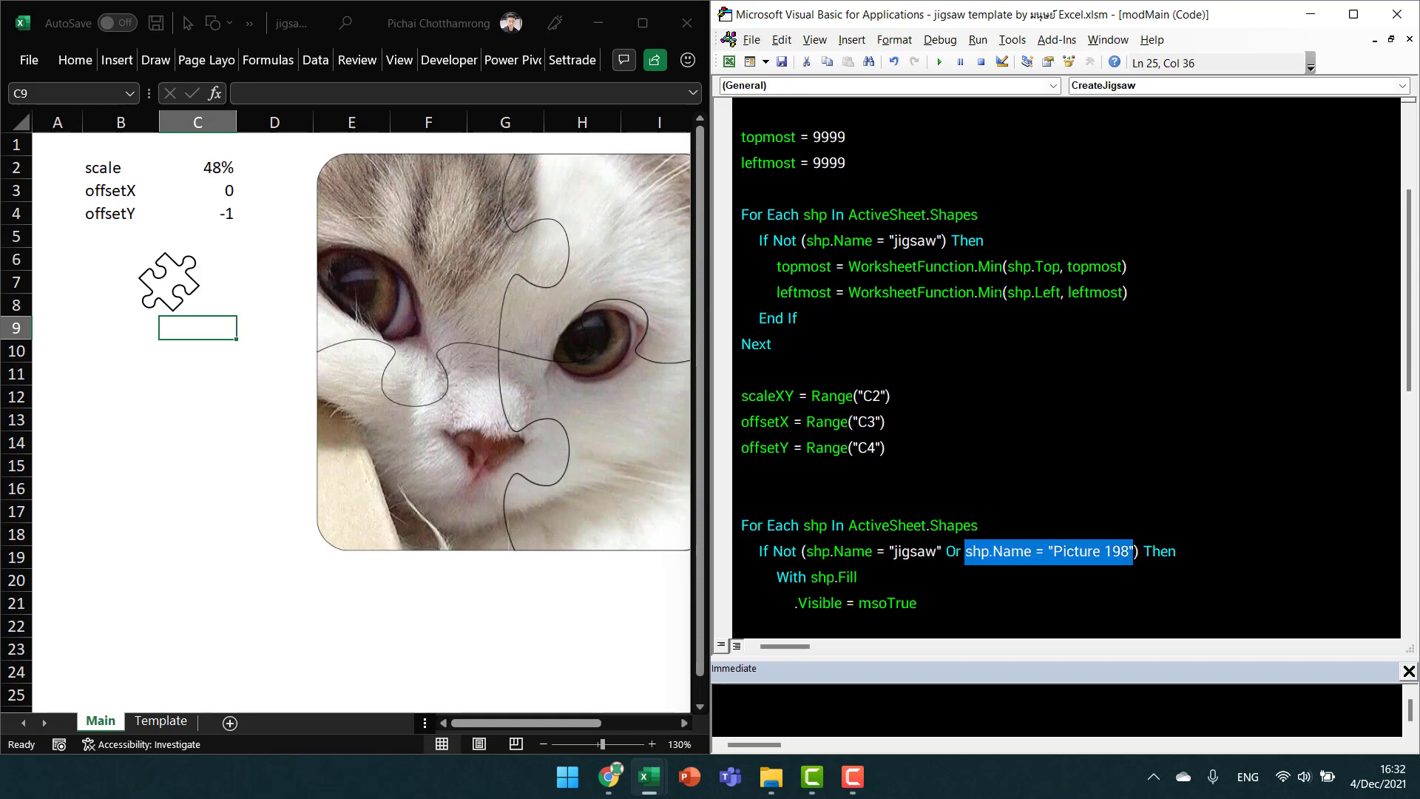
{"action": "key", "text": "ctrl+shift+Left"}
{"action": "key", "text": "Delete"}
{"action": "key", "text": "Home"}
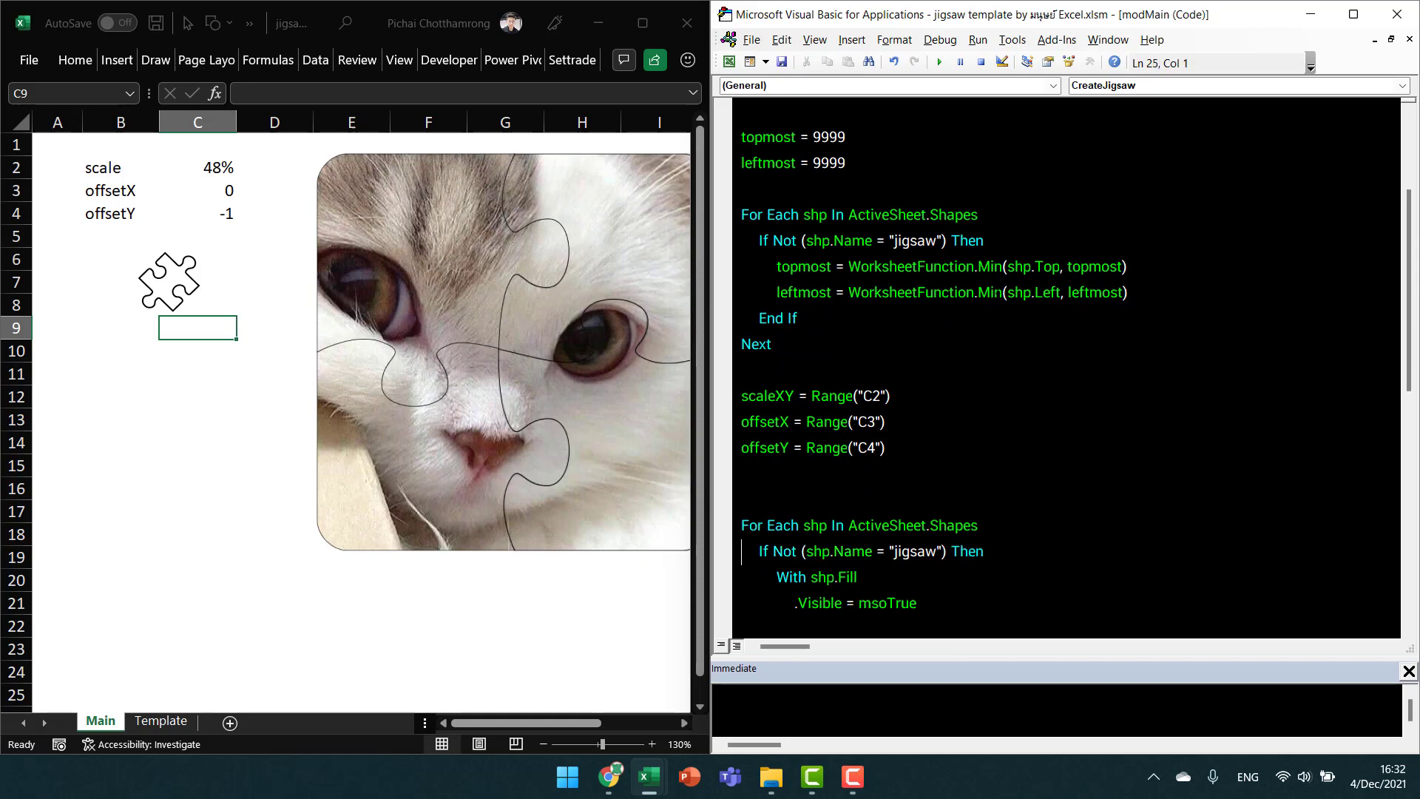
{"action": "key", "text": "Down"}
{"action": "key", "text": "Down"}
{"action": "key", "text": "Down"}
{"action": "key", "text": "Down"}
{"action": "key", "text": "Down"}
{"action": "key", "text": "Down"}
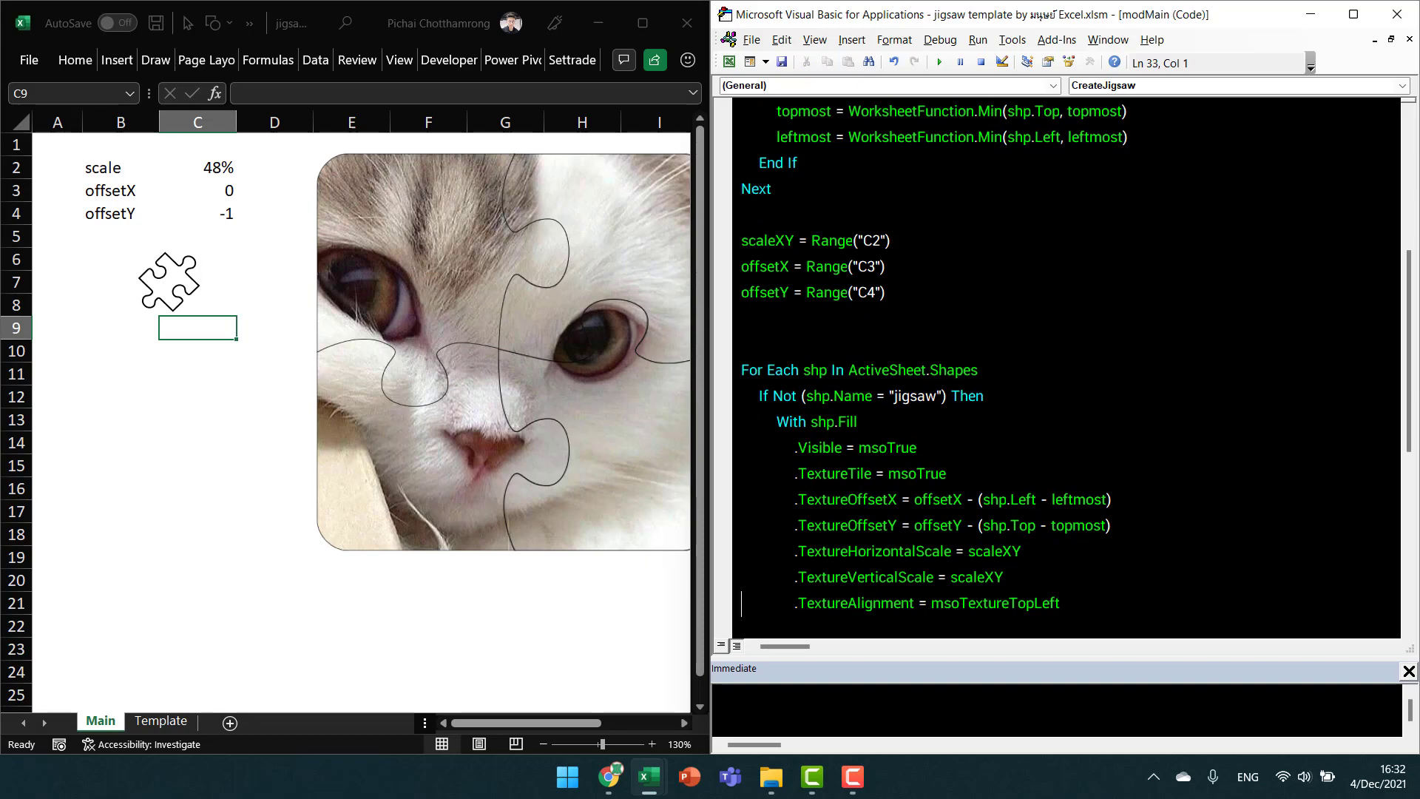
{"action": "scroll", "coordinate": [1065, 370], "scroll_direction": "down", "scroll_amount": 1}
{"action": "scroll", "coordinate": [1065, 370], "scroll_direction": "down", "scroll_amount": 1}
{"action": "scroll", "coordinate": [1065, 370], "scroll_direction": "down", "scroll_amount": 3}
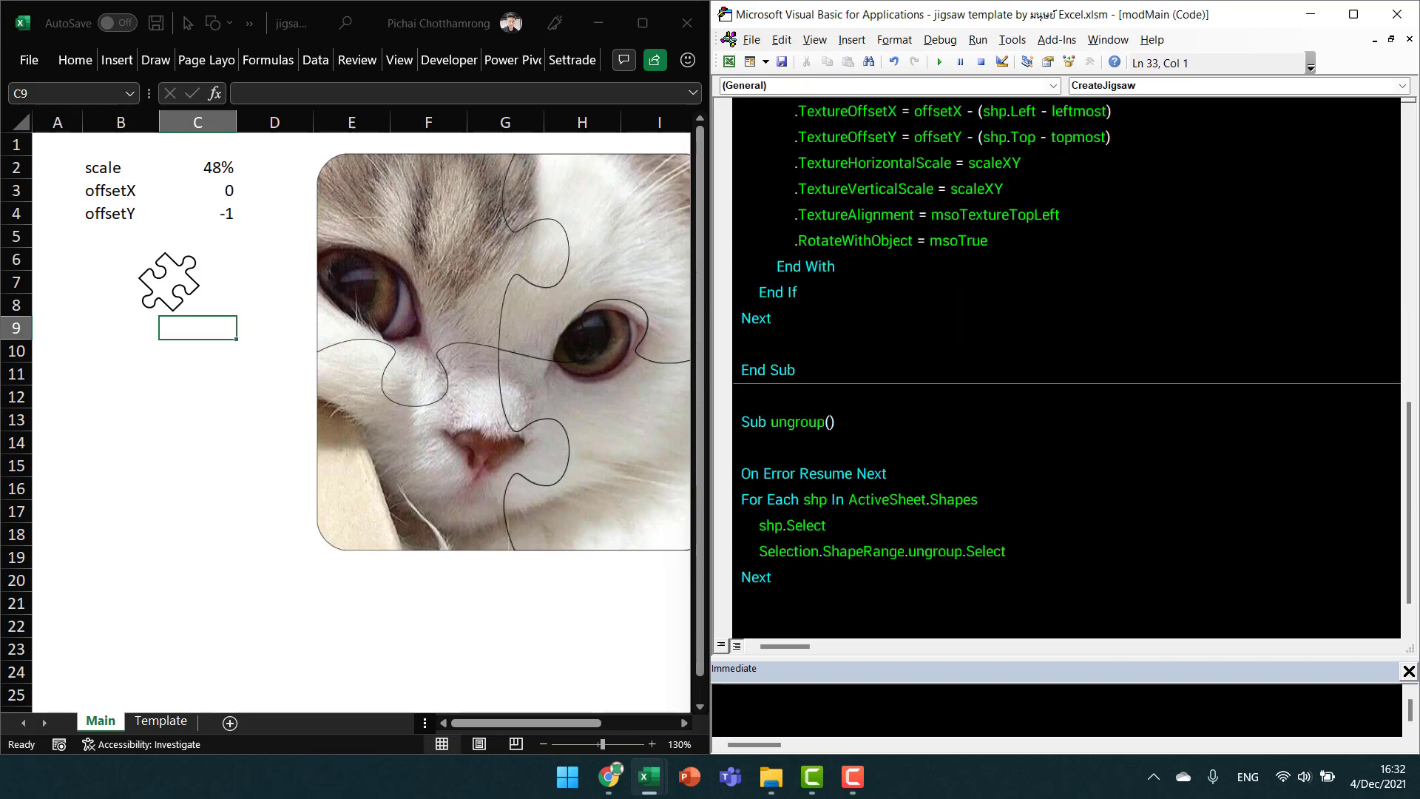
{"action": "scroll", "coordinate": [1065, 370], "scroll_direction": "up", "scroll_amount": 6}
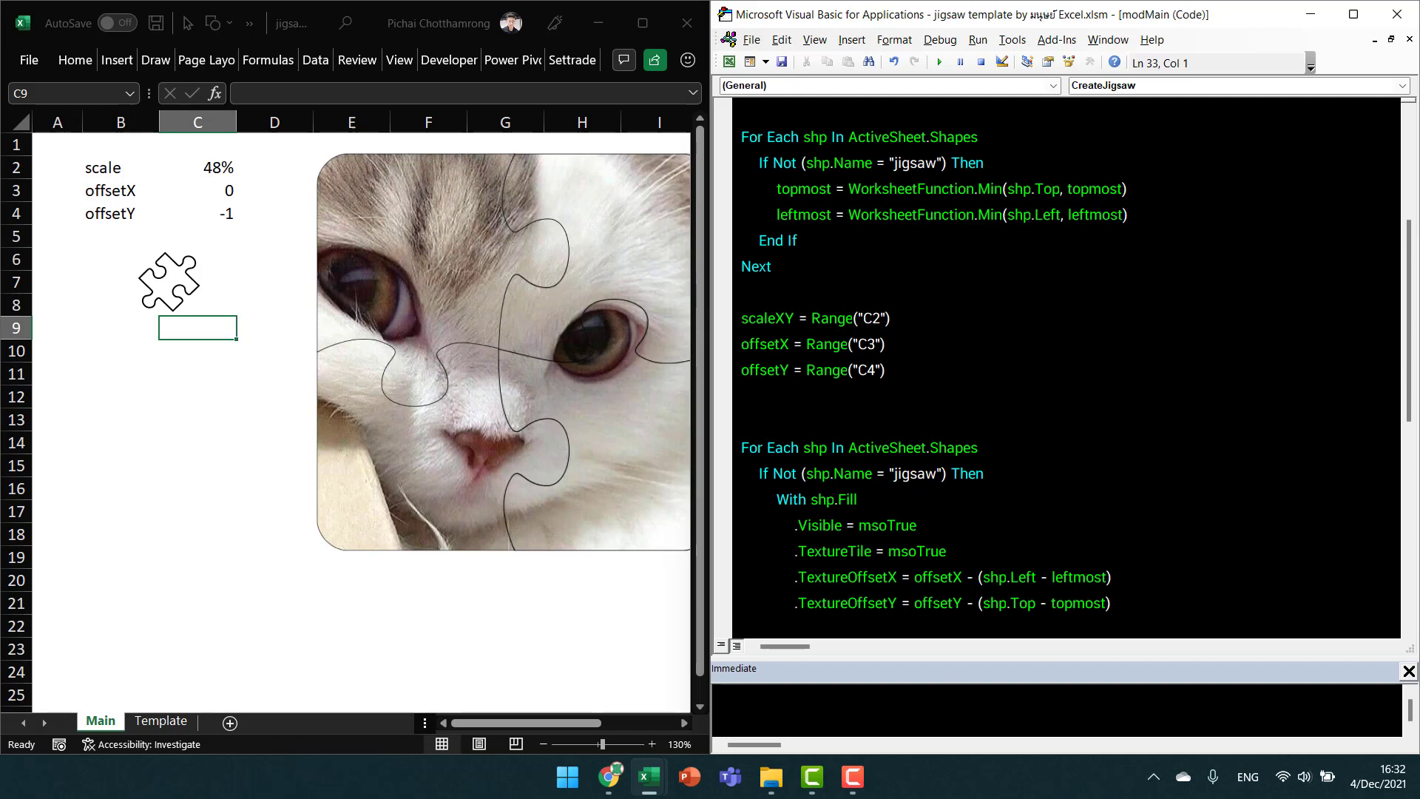
{"action": "scroll", "coordinate": [1064, 369], "scroll_direction": "up", "scroll_amount": 2}
{"action": "scroll", "coordinate": [1064, 369], "scroll_direction": "up", "scroll_amount": 1}
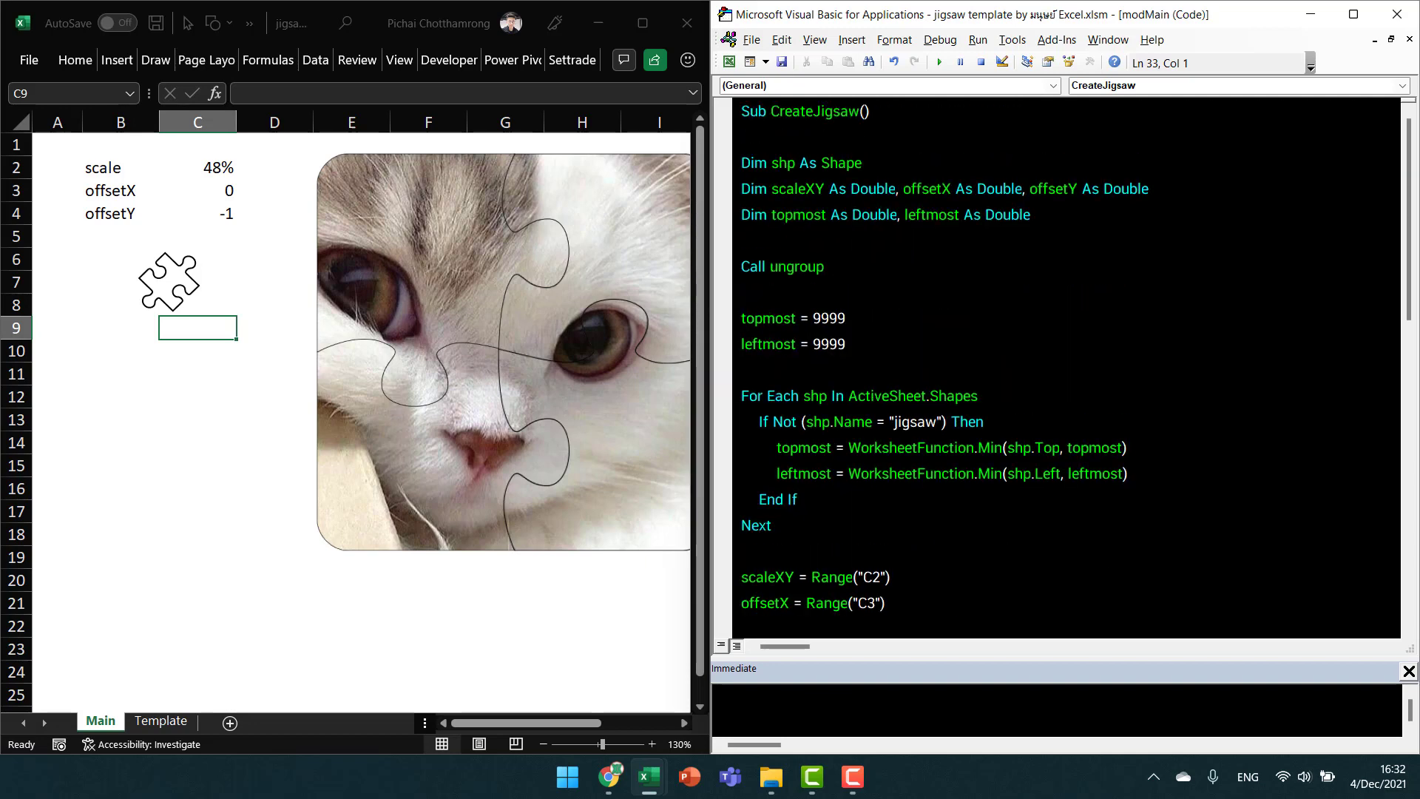
{"action": "left_click", "coordinate": [742, 292]}
{"action": "left_click_drag", "start_coordinate": [782, 396], "coordinate": [797, 499]}
{"action": "left_click", "coordinate": [771, 525]}
{"action": "left_click", "coordinate": [380, 245]}
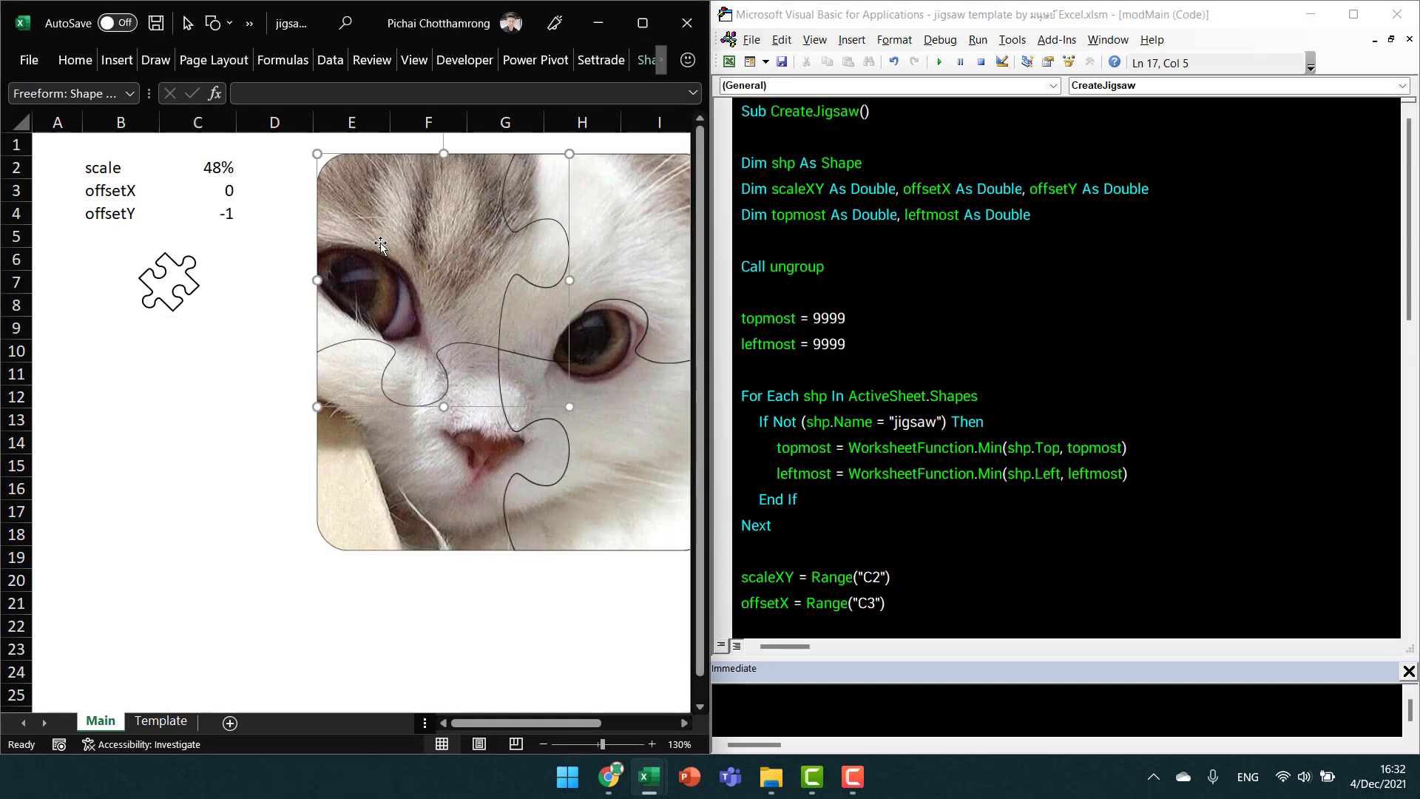
{"action": "left_click", "coordinate": [160, 720]}
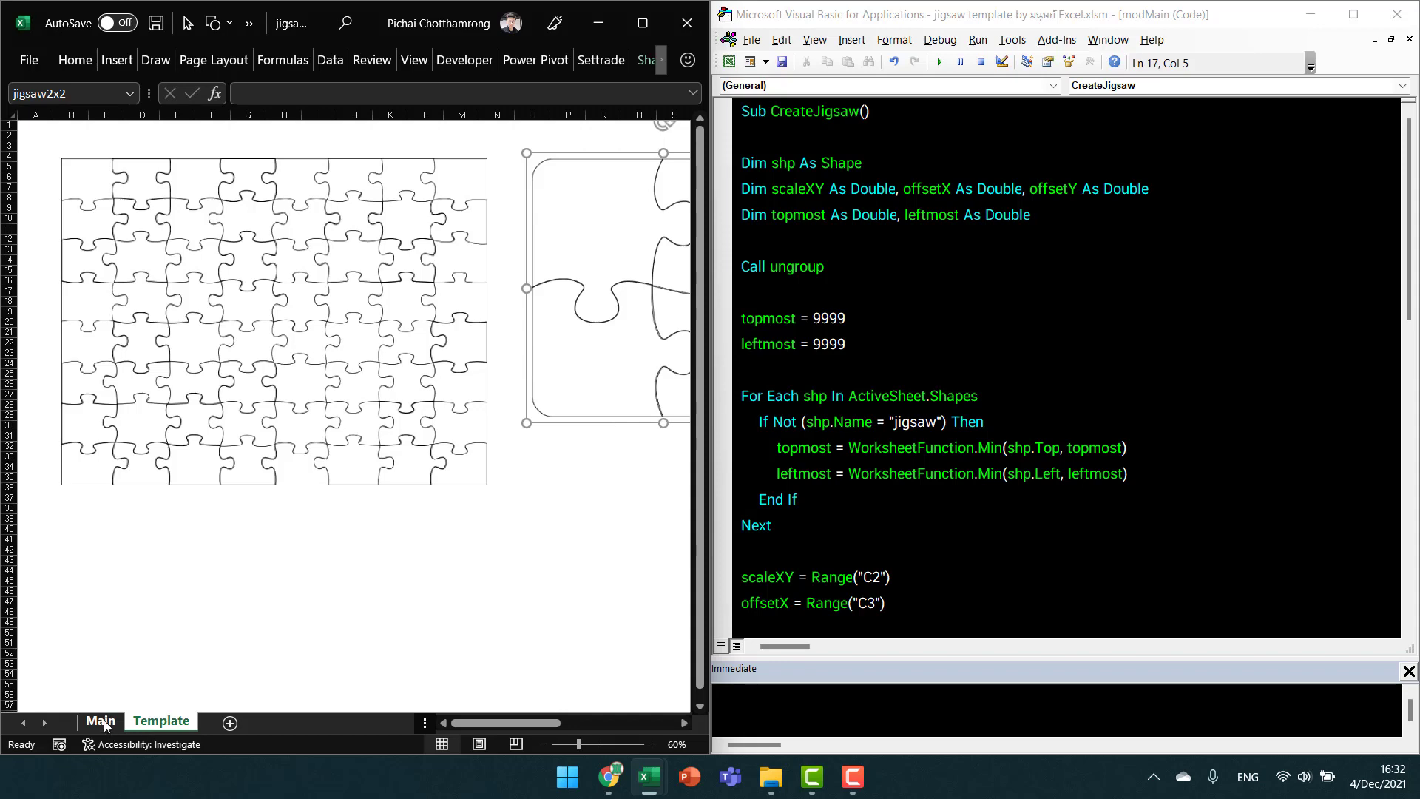
{"action": "left_click", "coordinate": [101, 720]}
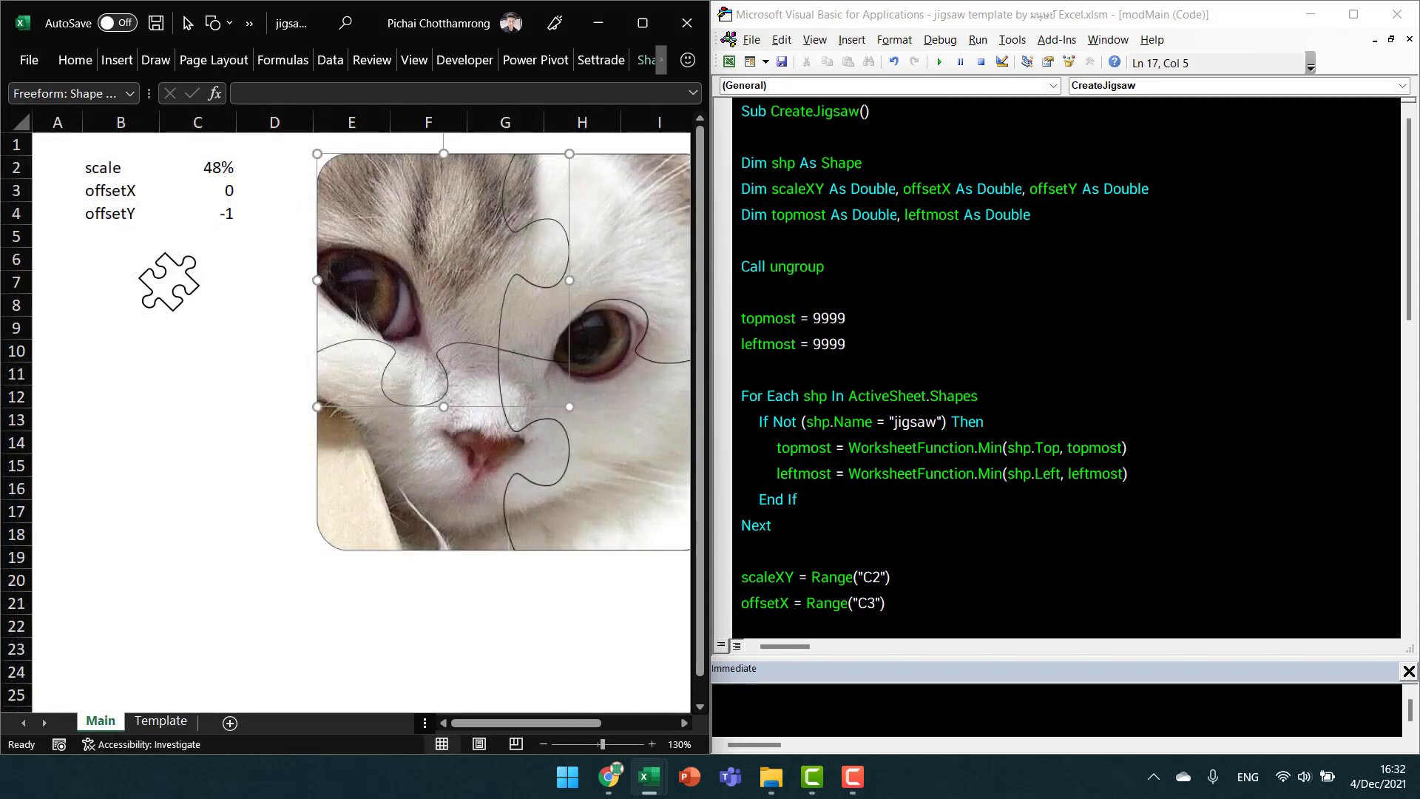
{"action": "left_click", "coordinate": [723, 266]}
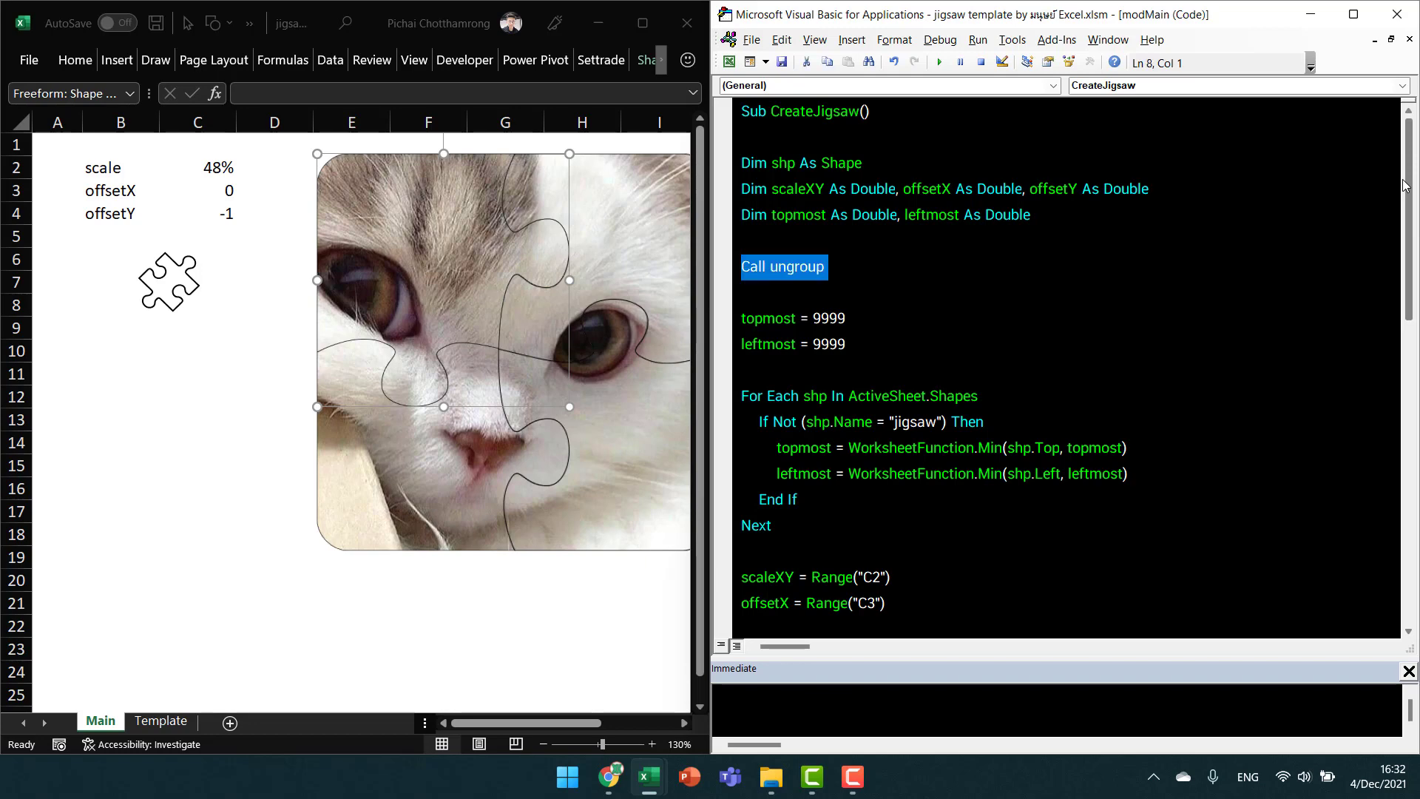
Move Call ungroup from the first loop's end to just after offsetY = Range("C4").
{"action": "key", "text": "Delete"}
{"action": "key", "text": "Down"}
{"action": "key", "text": "Down"}
{"action": "key", "text": "Down"}
{"action": "key", "text": "Down"}
{"action": "key", "text": "Down"}
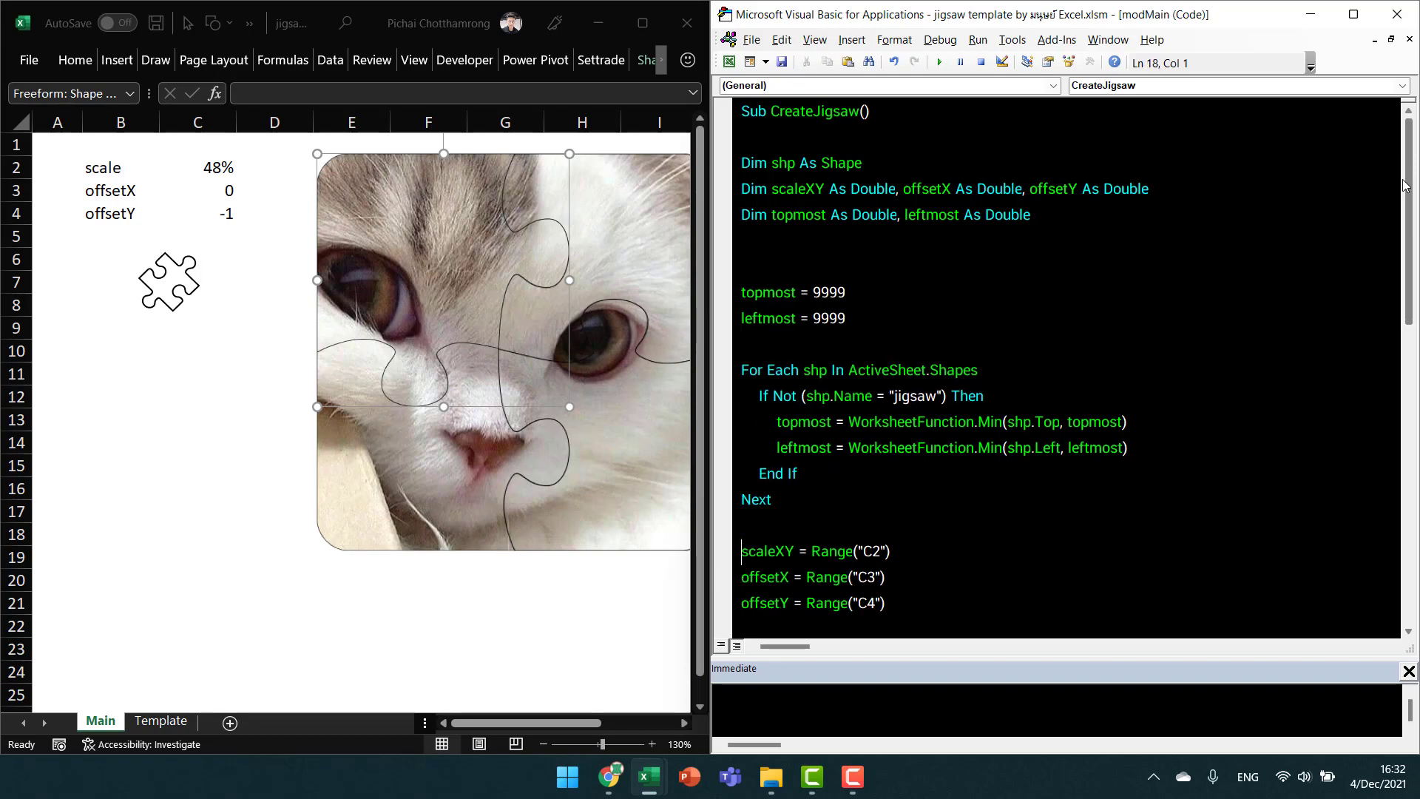
{"action": "key", "text": "Down"}
{"action": "key", "text": "Down"}
{"action": "key", "text": "Down"}
{"action": "key", "text": "Down"}
{"action": "key", "text": "Down"}
{"action": "key", "text": "Down"}
{"action": "key", "text": "Down"}
{"action": "key", "text": "Down"}
{"action": "key", "text": "Down"}
{"action": "key", "text": "Down"}
{"action": "key", "text": "Down"}
{"action": "key", "text": "Down"}
{"action": "key", "text": "Down"}
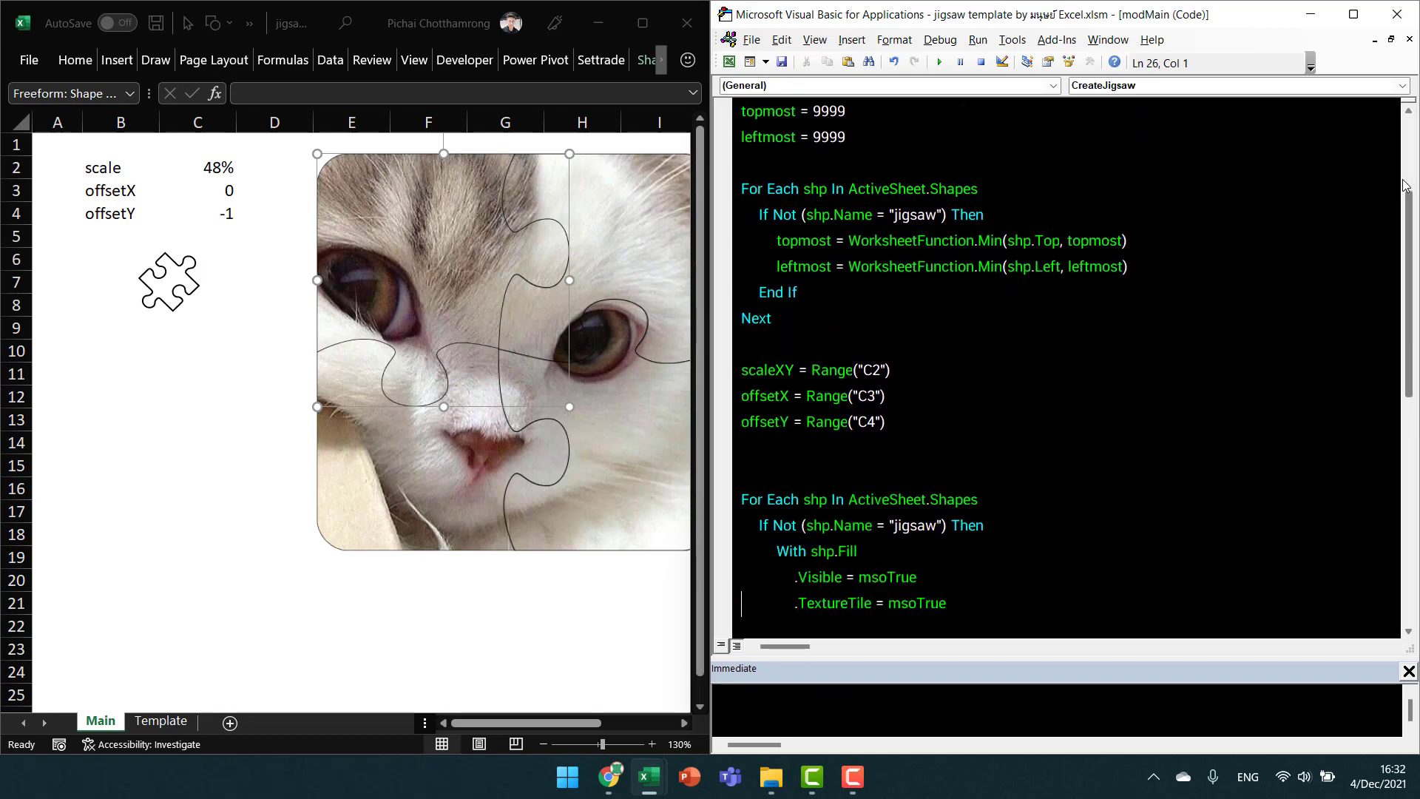
{"action": "key", "text": "Up"}
{"action": "key", "text": "Up"}
{"action": "key", "text": "Up"}
{"action": "key", "text": "Return"}
{"action": "key", "text": "Up"}
{"action": "key", "text": "Up"}
{"action": "type", "text": "Call ungroup"}
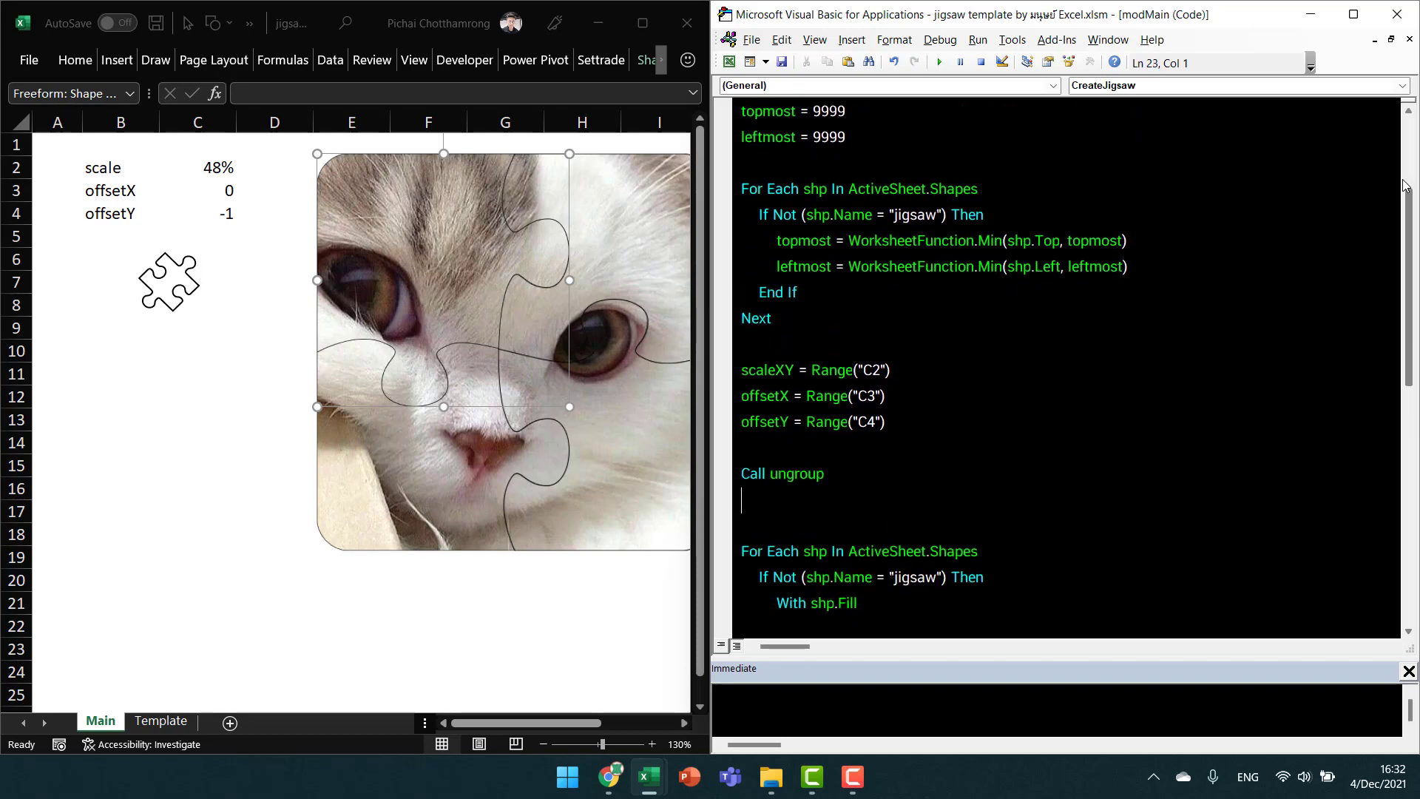
{"action": "key", "text": "Up"}
{"action": "key", "text": "Up"}
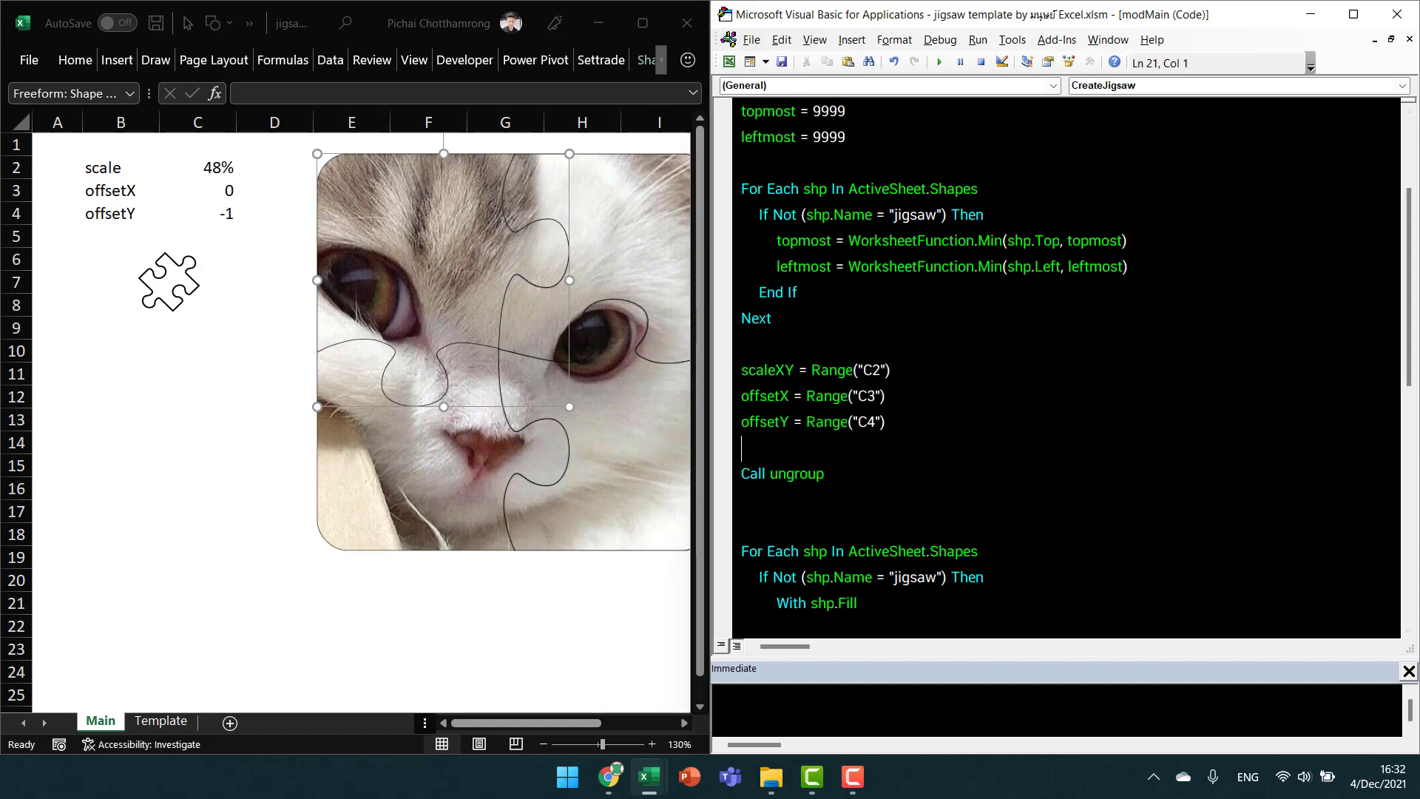
{"action": "scroll", "coordinate": [1072, 362], "scroll_direction": "up", "scroll_amount": 2}
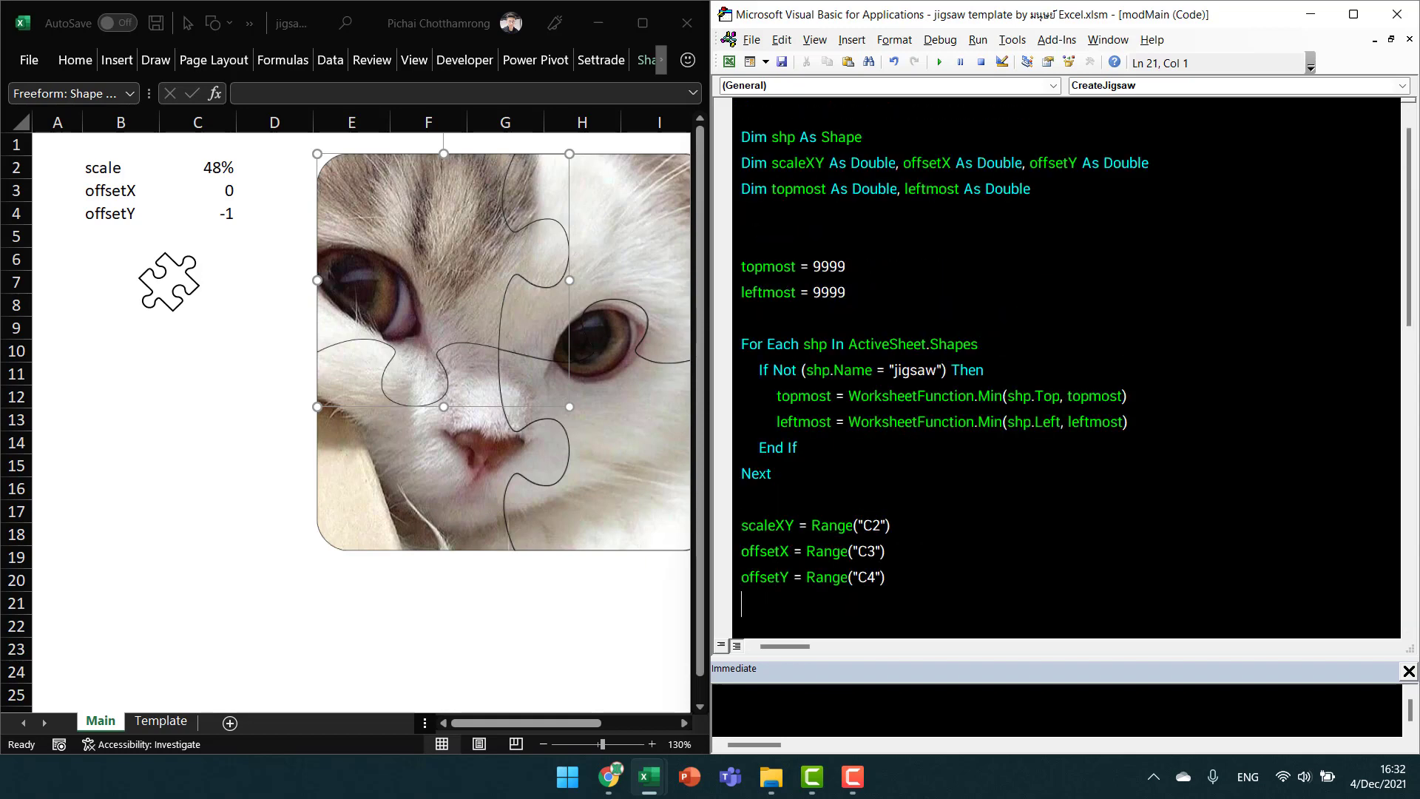
{"action": "left_click", "coordinate": [847, 292]}
{"action": "key", "text": "Up"}
{"action": "key", "text": "Up"}
{"action": "key", "text": "Up"}
{"action": "key", "text": "Up"}
{"action": "key", "text": "Up"}
{"action": "key", "text": "Up"}
{"action": "key", "text": "Up"}
{"action": "key", "text": "Down"}
{"action": "key", "text": "Down"}
{"action": "key", "text": "Home"}
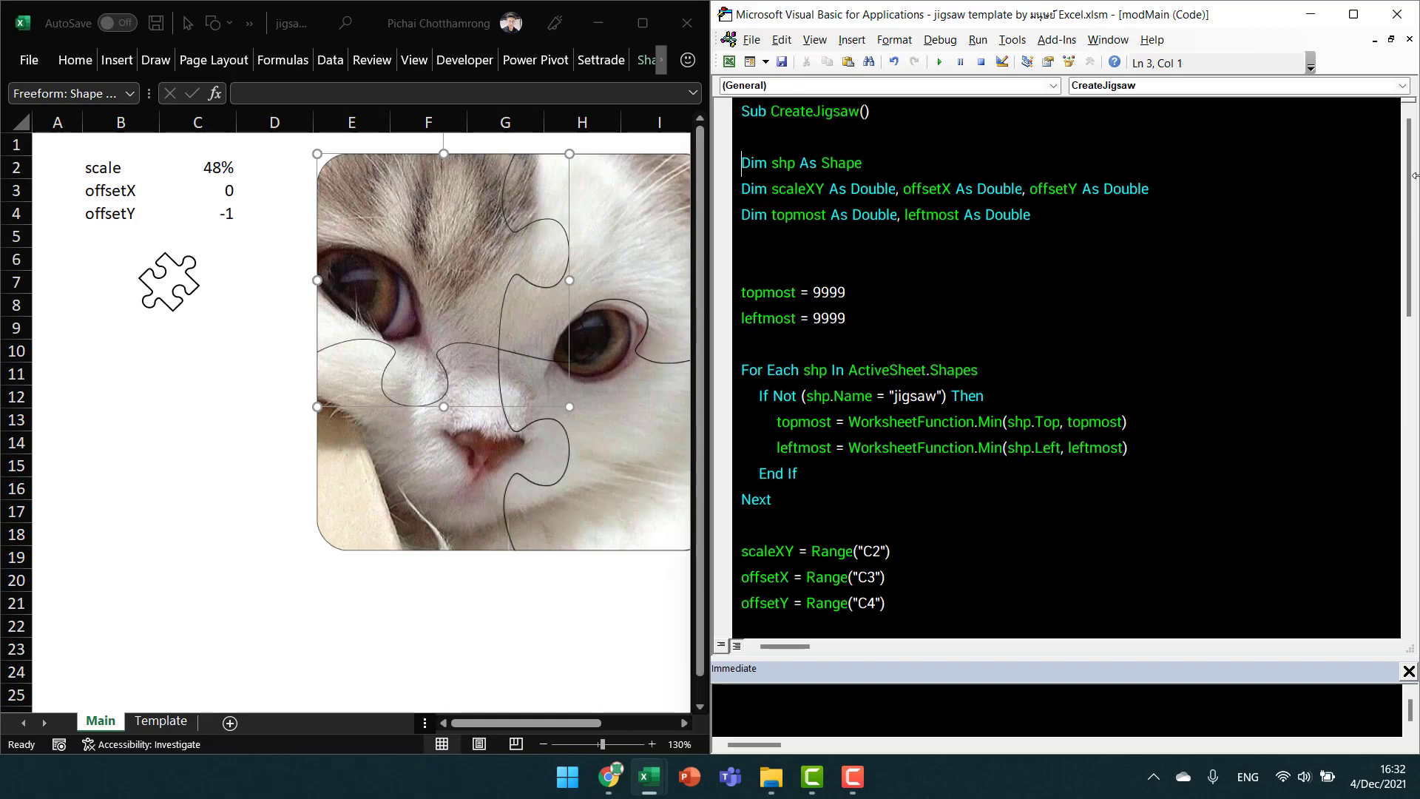
Remove the blank line under Sub CreateJigsaw, keeping the Dim declarations unindented.
{"action": "key", "text": "shift+Down"}
{"action": "key", "text": "shift+Down"}
{"action": "key", "text": "shift+Down"}
{"action": "key", "text": "Tab"}
{"action": "key", "text": "Up"}
{"action": "key", "text": "Up"}
{"action": "key", "text": "Up"}
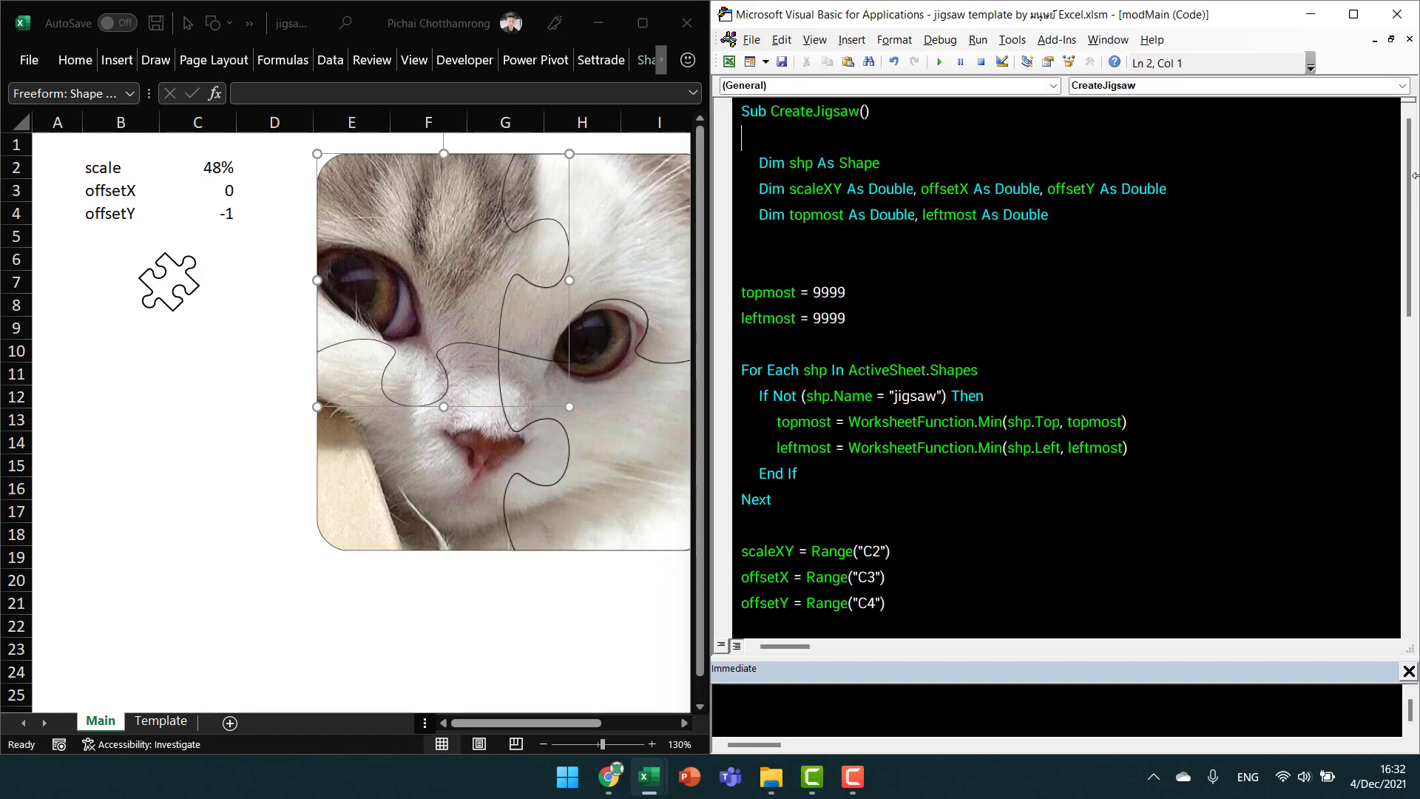
{"action": "key", "text": "ctrl+z"}
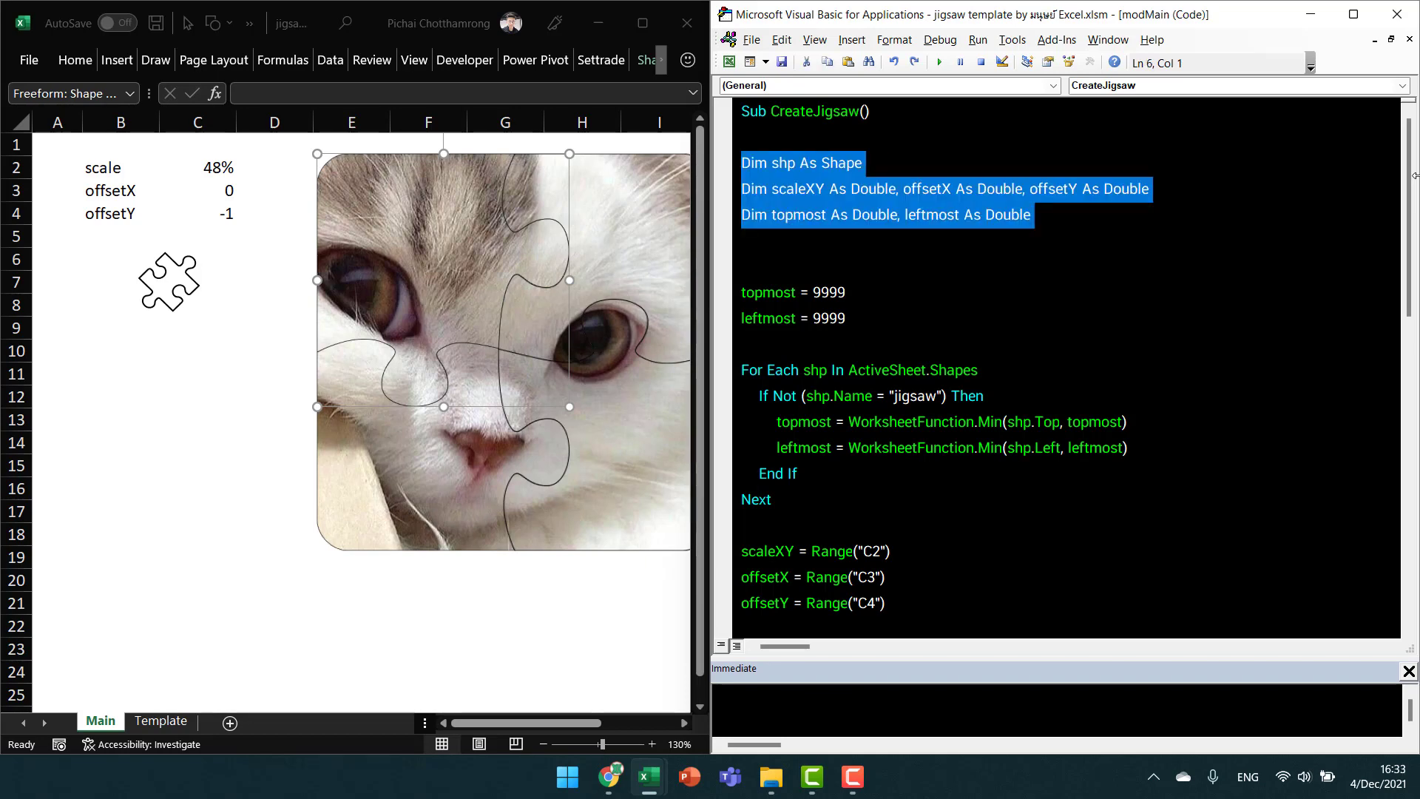
{"action": "key", "text": "Up"}
{"action": "key", "text": "Up"}
{"action": "key", "text": "Up"}
{"action": "key", "text": "Delete"}
{"action": "key", "text": "Down"}
{"action": "key", "text": "Down"}
{"action": "key", "text": "Down"}
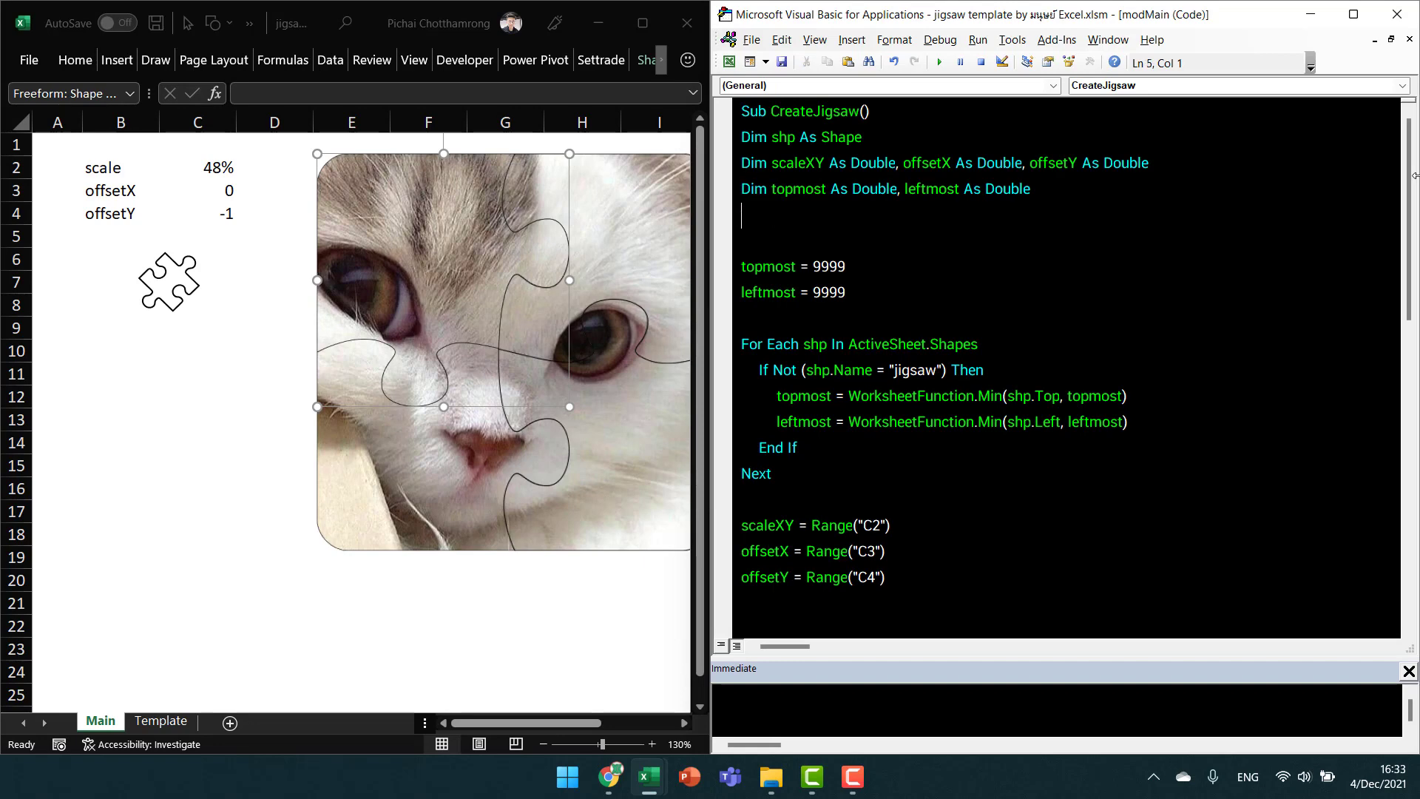
Add an indented 'Initialize comment above topmost and indent the topmost and leftmost lines.
{"action": "key", "text": "Down"}
{"action": "key", "text": "Tab"}
{"action": "type", "text": "'"}
{"action": "type", "text": "Initi"}
{"action": "type", "text": "alize"}
{"action": "key", "text": "Down"}
{"action": "key", "text": "Down"}
{"action": "key", "text": "Up"}
{"action": "key", "text": "shift+Down"}
{"action": "key", "text": "shift+Down"}
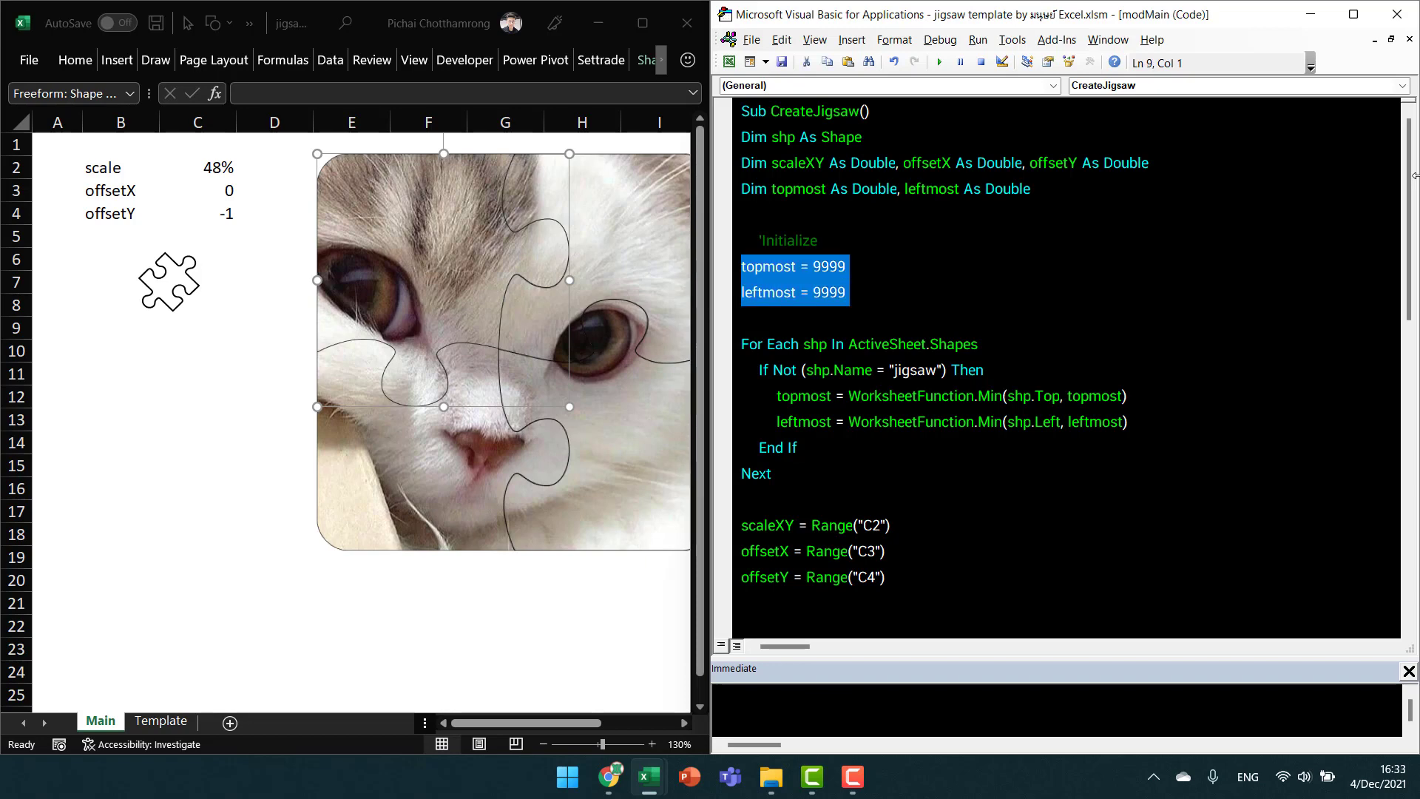
{"action": "key", "text": "Tab"}
{"action": "key", "text": "Right"}
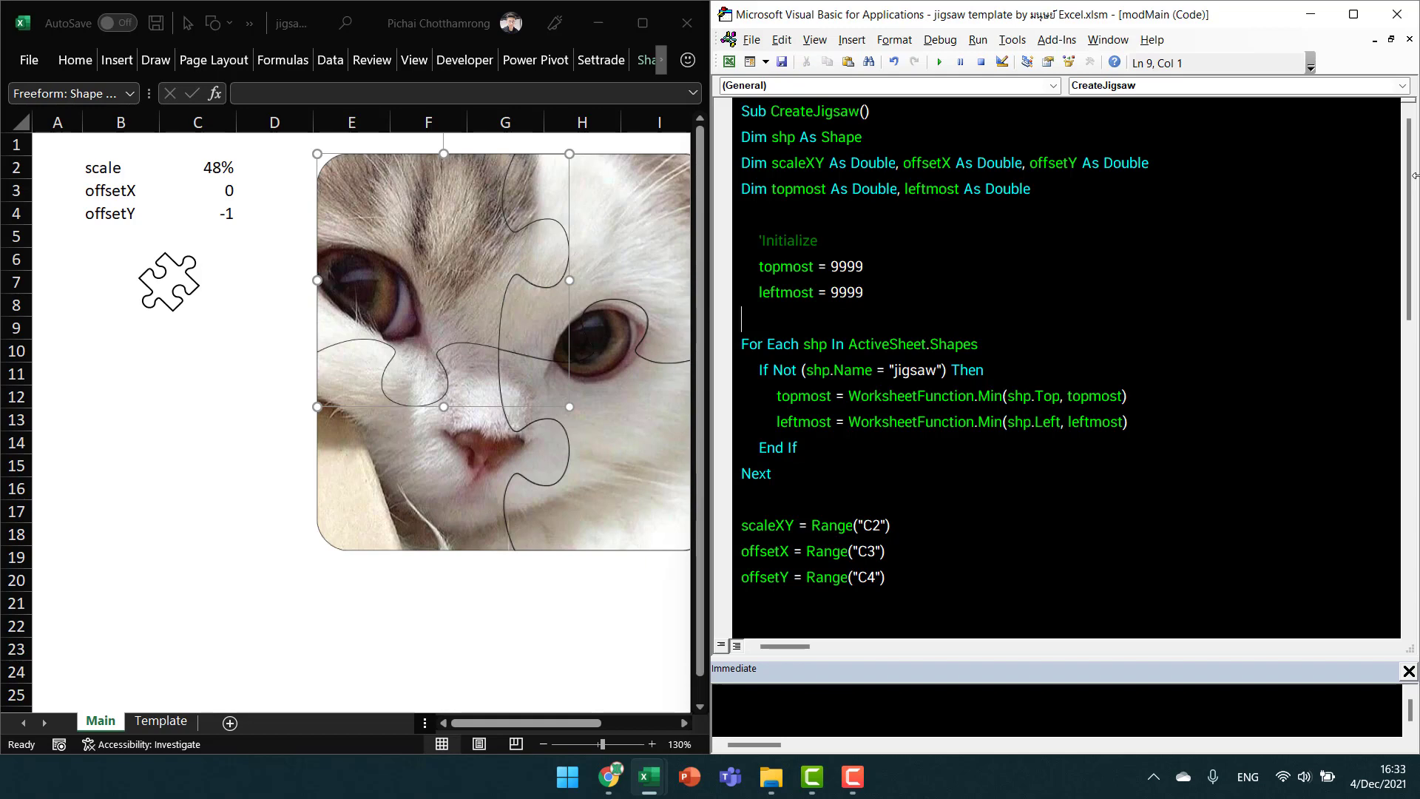
Move the scaleXY, offsetX and offsetY lines under leftmost and indent them.
{"action": "key", "text": "Down"}
{"action": "key", "text": "Down"}
{"action": "key", "text": "Down"}
{"action": "key", "text": "Down"}
{"action": "key", "text": "Down"}
{"action": "key", "text": "Down"}
{"action": "key", "text": "shift+Down"}
{"action": "key", "text": "shift+Down"}
{"action": "key", "text": "shift+Down"}
{"action": "key", "text": "ctrl+x"}
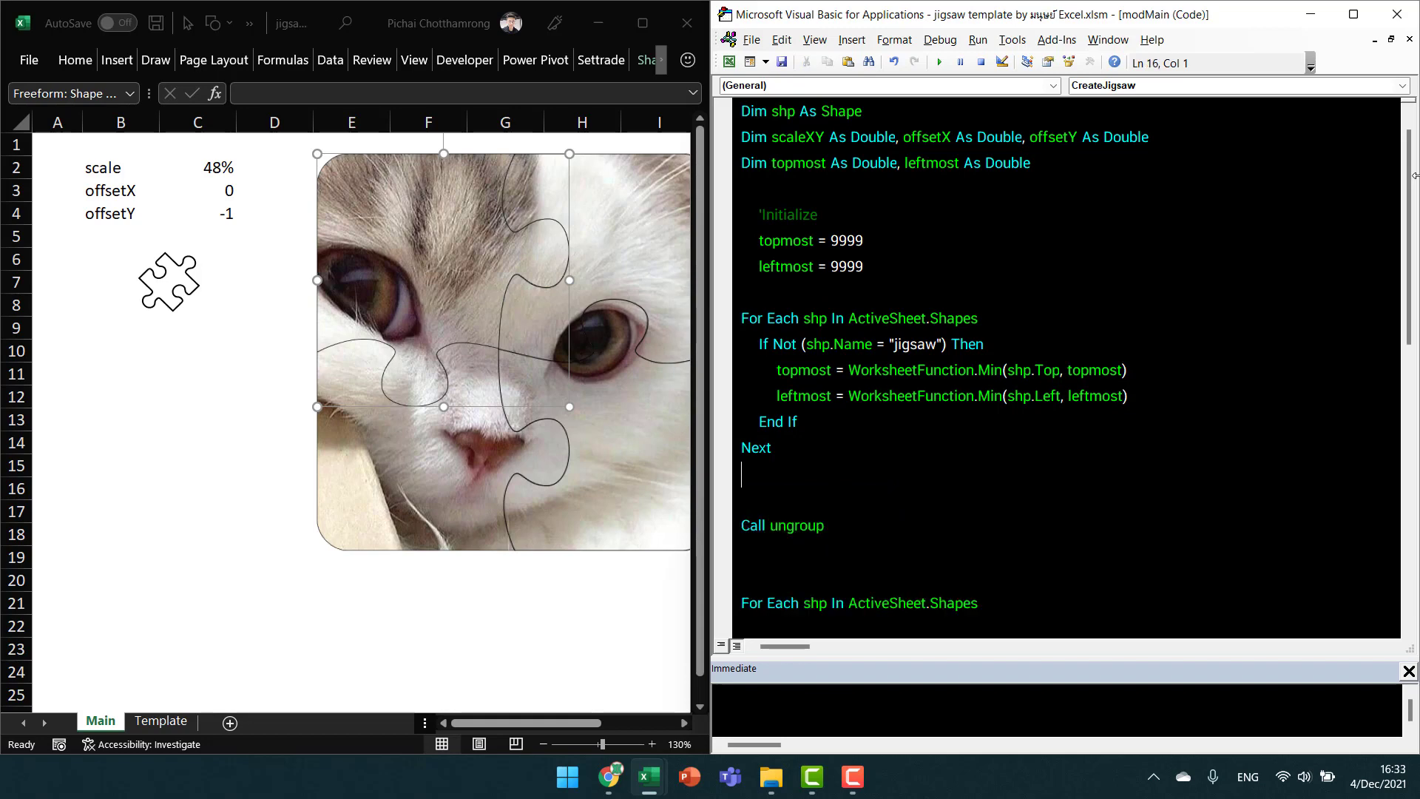
{"action": "key", "text": "Up"}
{"action": "key", "text": "Up"}
{"action": "key", "text": "Up"}
{"action": "key", "text": "ctrl+v"}
{"action": "key", "text": "Up"}
{"action": "key", "text": "Up"}
{"action": "key", "text": "Up"}
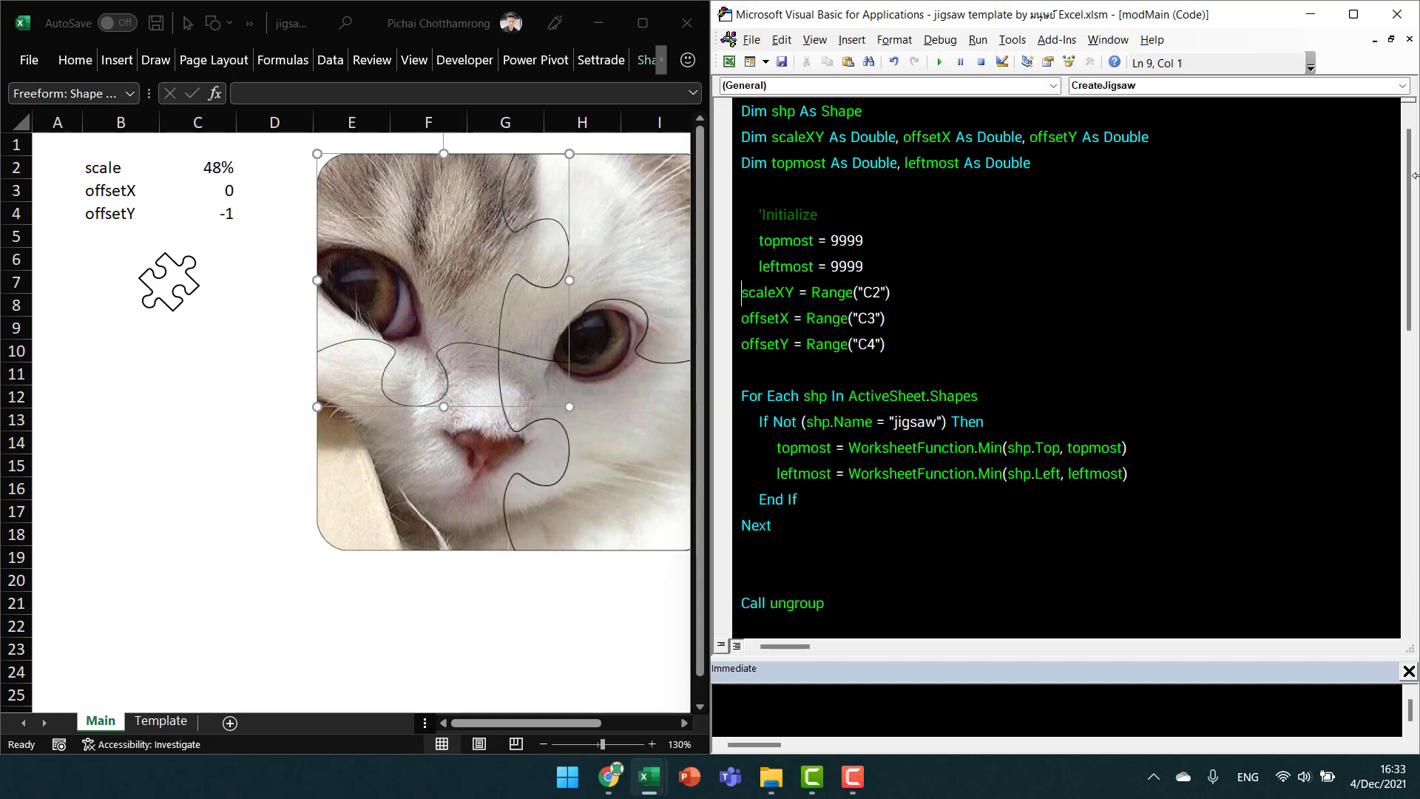
{"action": "key", "text": "shift+Down"}
{"action": "key", "text": "shift+Down"}
{"action": "key", "text": "shift+Down"}
{"action": "key", "text": "Tab"}
Select the five setup assignments from topmost through offsetY.
{"action": "key", "text": "Down"}
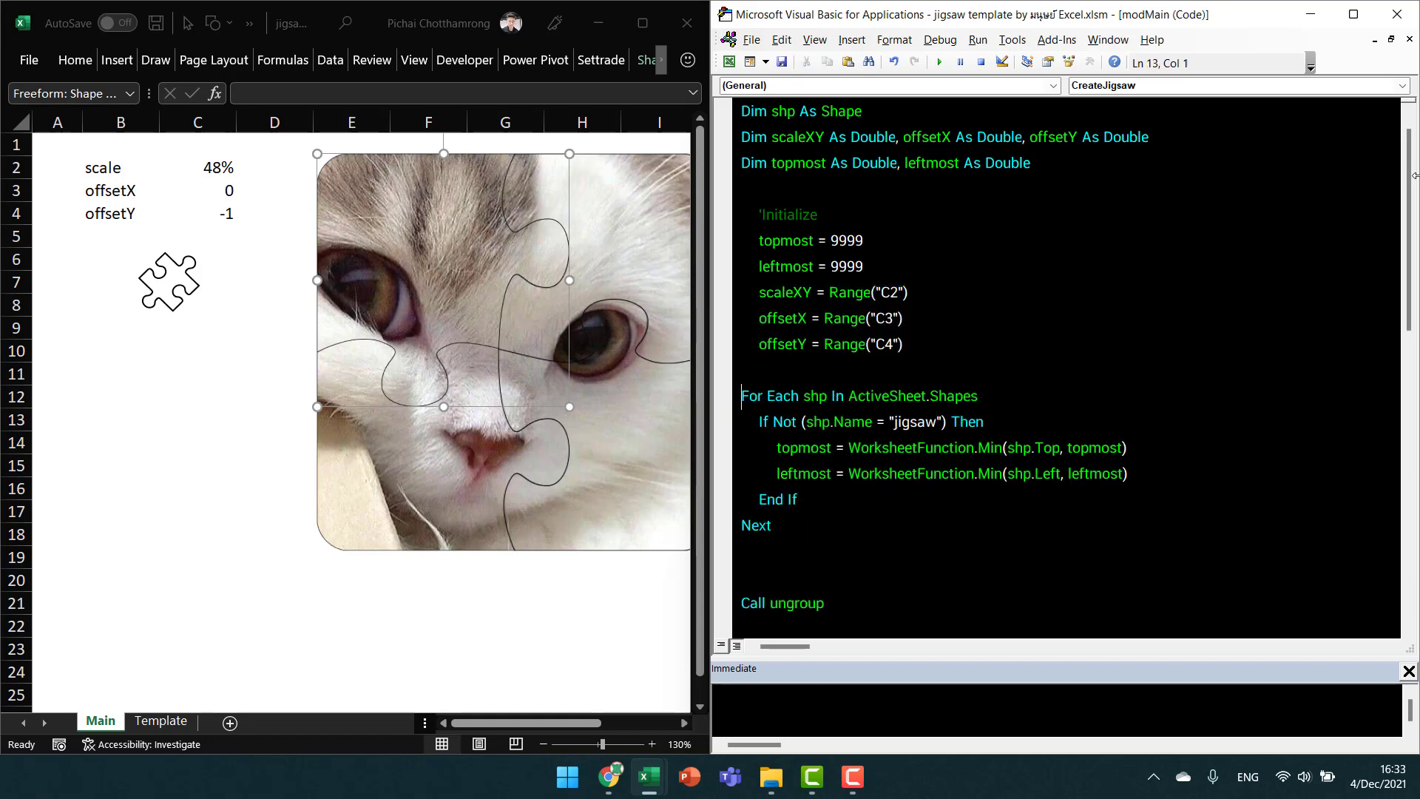
{"action": "key", "text": "Down"}
{"action": "key", "text": "Down"}
{"action": "key", "text": "Down"}
{"action": "key", "text": "Down"}
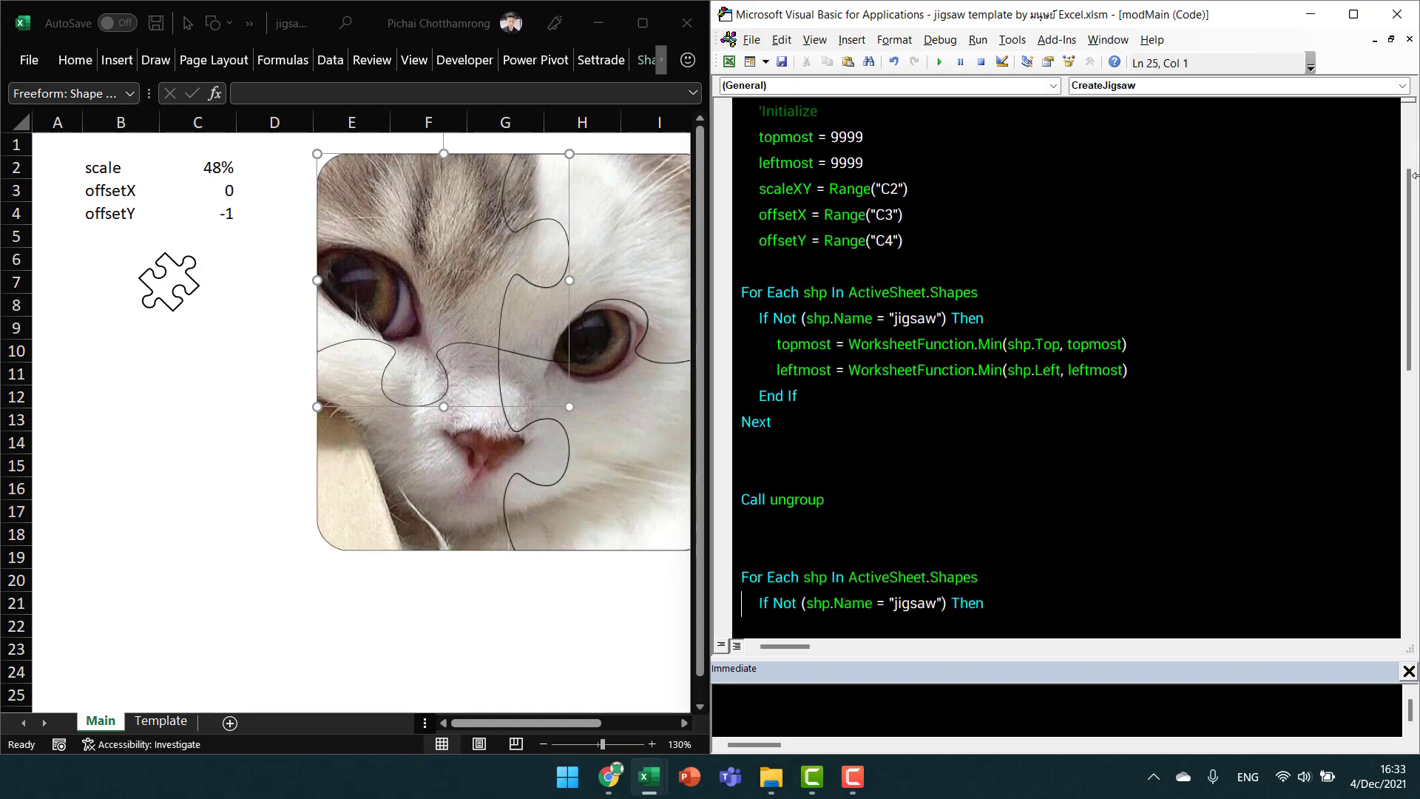
{"action": "key", "text": "Down"}
{"action": "key", "text": "Down"}
{"action": "key", "text": "Down"}
{"action": "key", "text": "Down"}
{"action": "key", "text": "Down"}
{"action": "key", "text": "Down"}
{"action": "key", "text": "Up"}
{"action": "key", "text": "Up"}
{"action": "key", "text": "Up"}
{"action": "key", "text": "Up"}
{"action": "key", "text": "Up"}
{"action": "key", "text": "Up"}
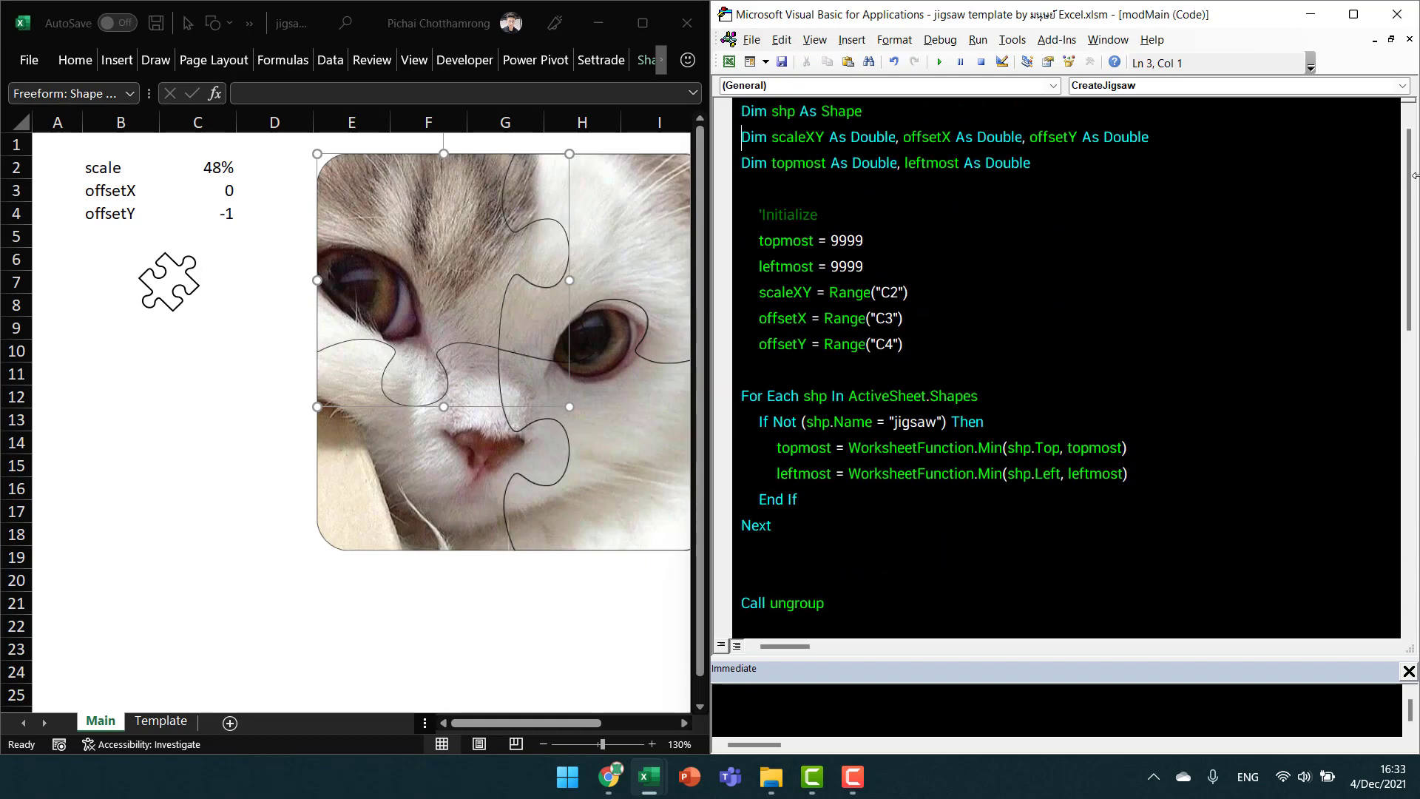
{"action": "key", "text": "Down"}
{"action": "key", "text": "Down"}
{"action": "key", "text": "Down"}
{"action": "key", "text": "Down"}
{"action": "key", "text": "shift+Down"}
{"action": "key", "text": "shift+Down"}
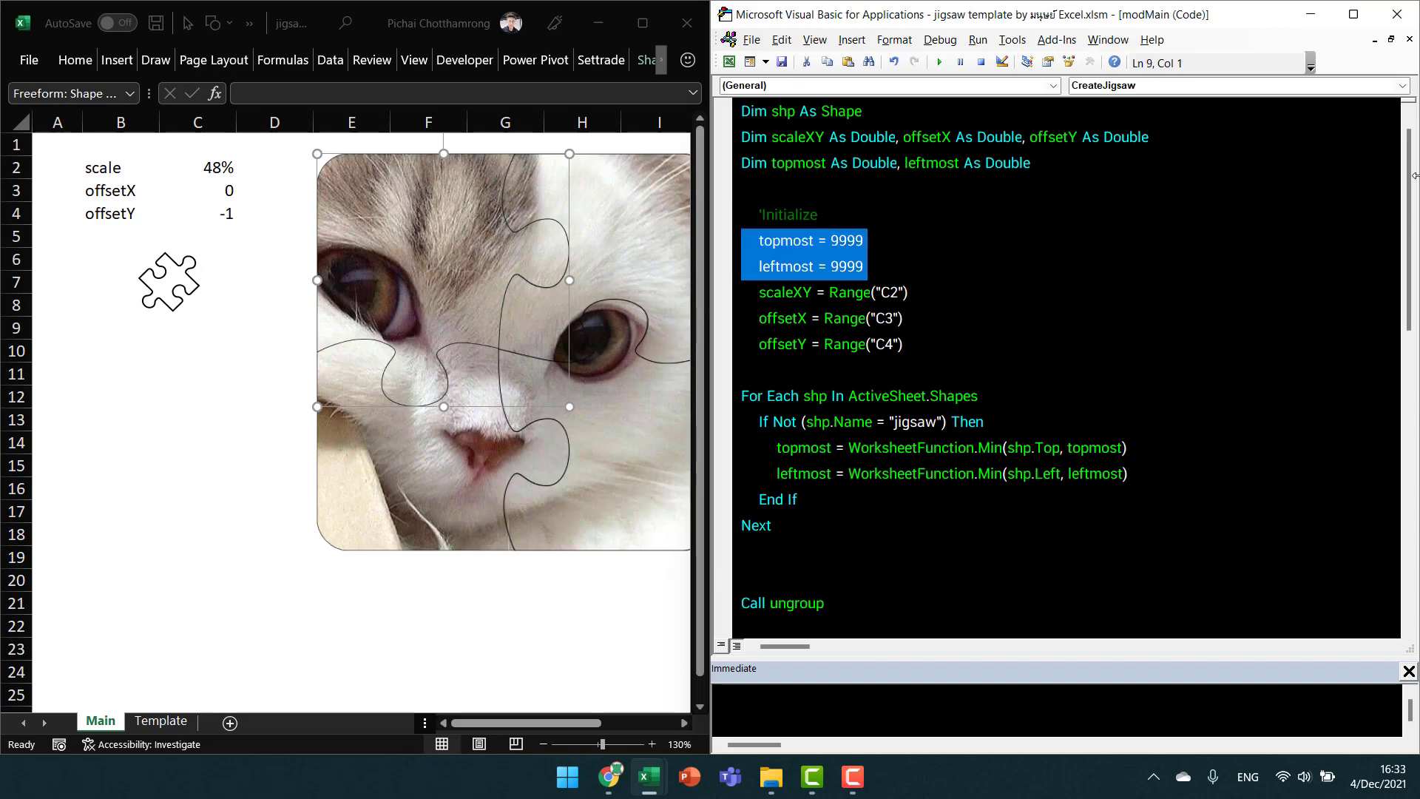
{"action": "key", "text": "shift+Down"}
{"action": "key", "text": "shift+Down"}
{"action": "key", "text": "shift+Down"}
Cut the five setup assignments into a new Sub Initialize at the module's end.
{"action": "key", "text": "ctrl+x"}
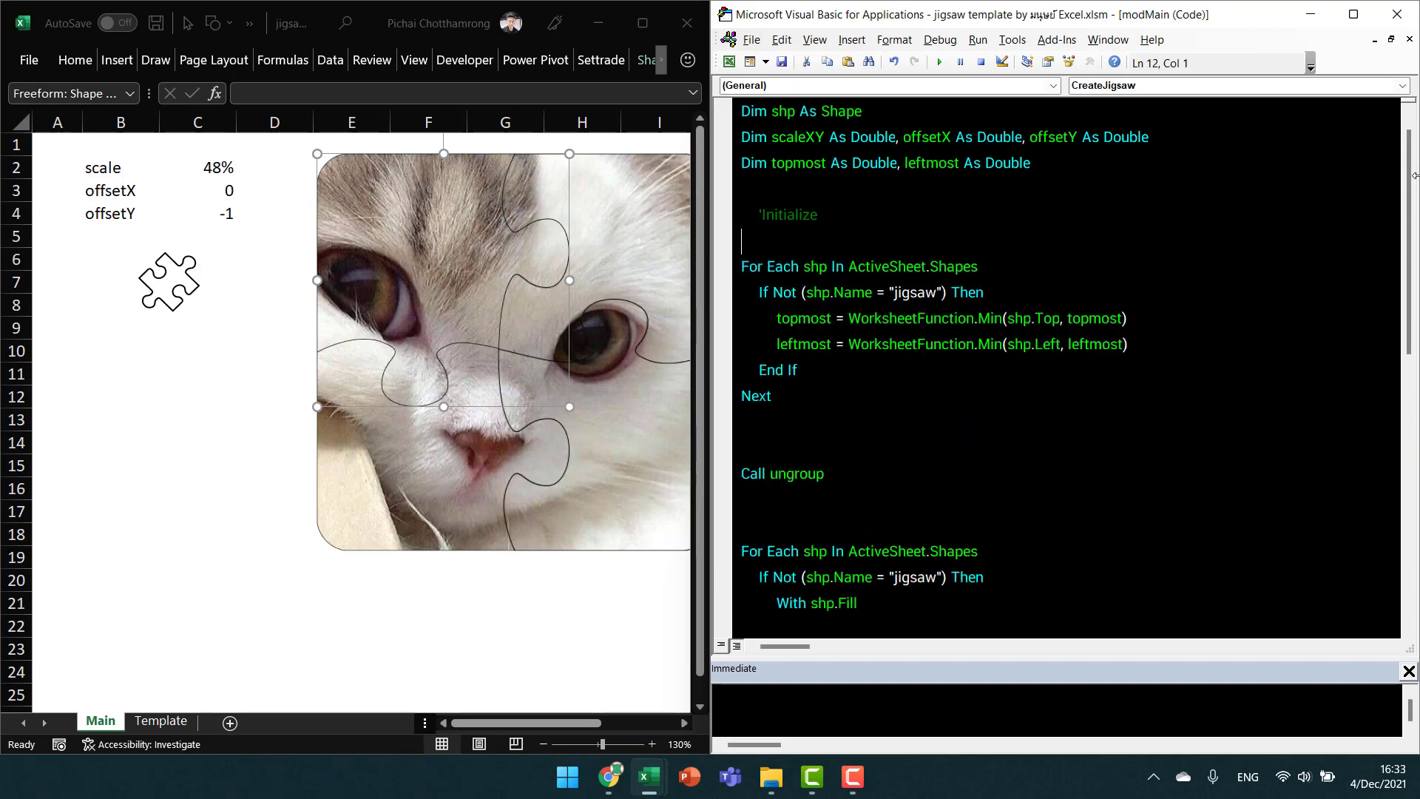
{"action": "key", "text": "ctrl+Down"}
{"action": "key", "text": "Return"}
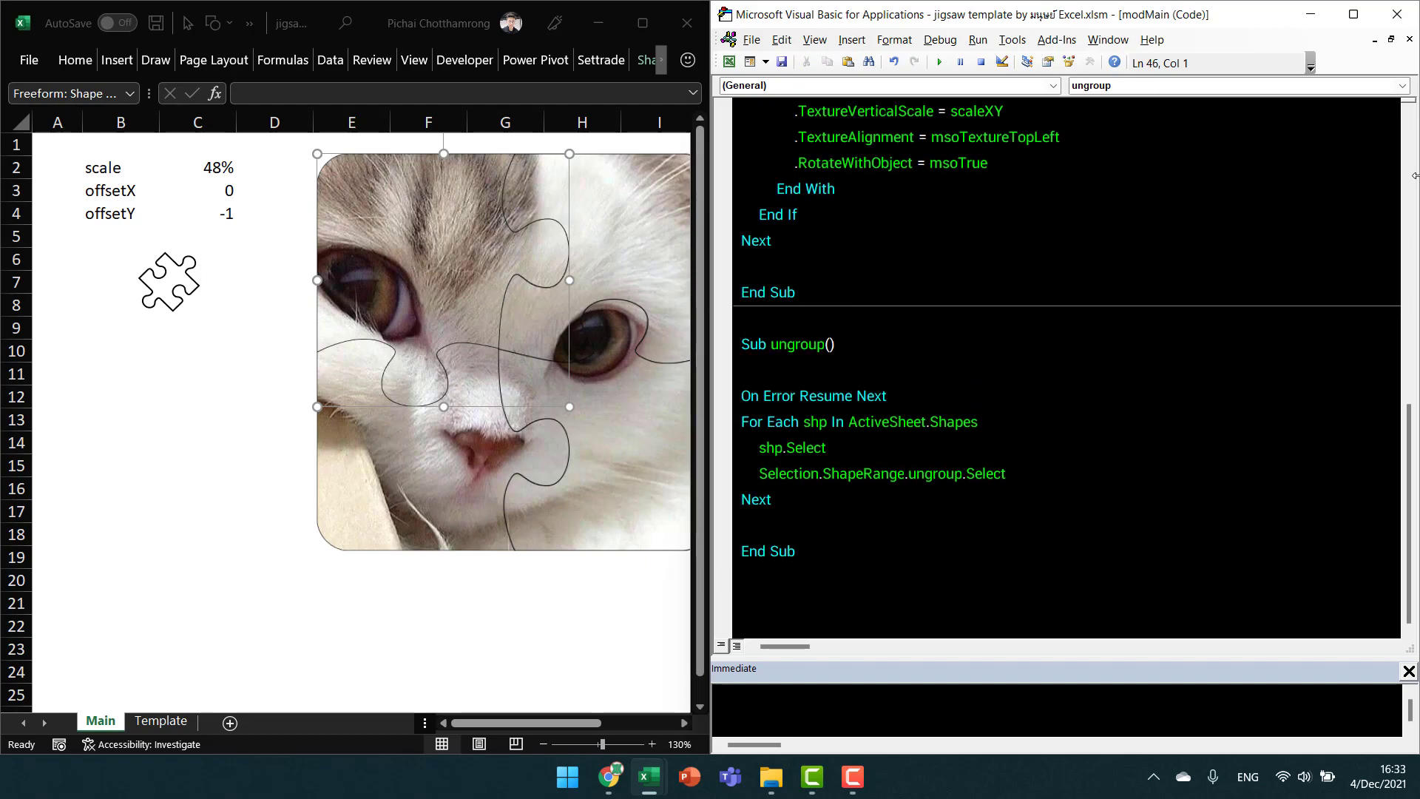
{"action": "type", "text": "Sub "}
{"action": "type", "text": "Ini"}
{"action": "type", "text": "tia"}
{"action": "type", "text": "lize"}
{"action": "key", "text": "Return"}
{"action": "key", "text": "ctrl+v"}
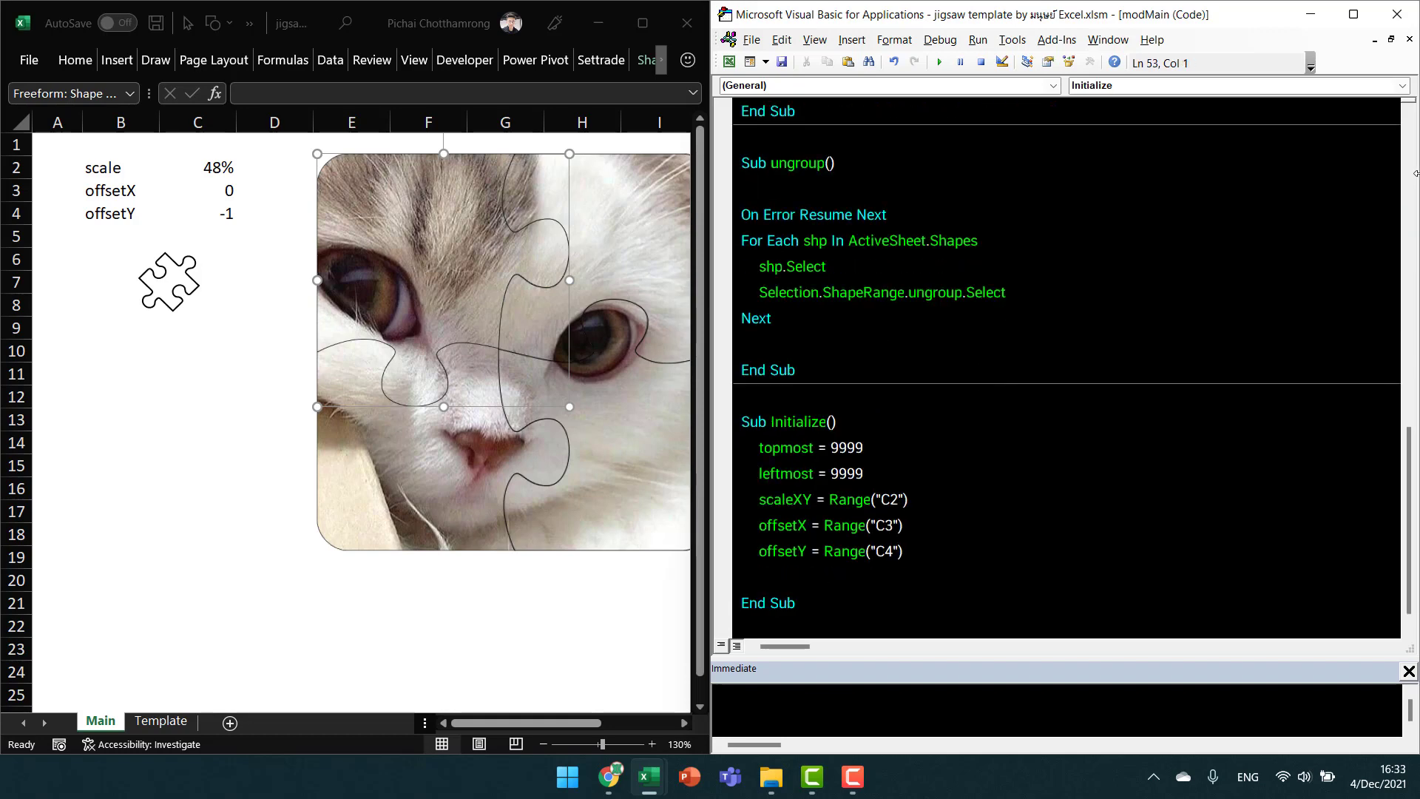
{"action": "key", "text": "Home"}
Turn the 'Initialize comment in CreateJigsaw into a call to Initialize.
{"action": "key", "text": "Up"}
{"action": "key", "text": "Up"}
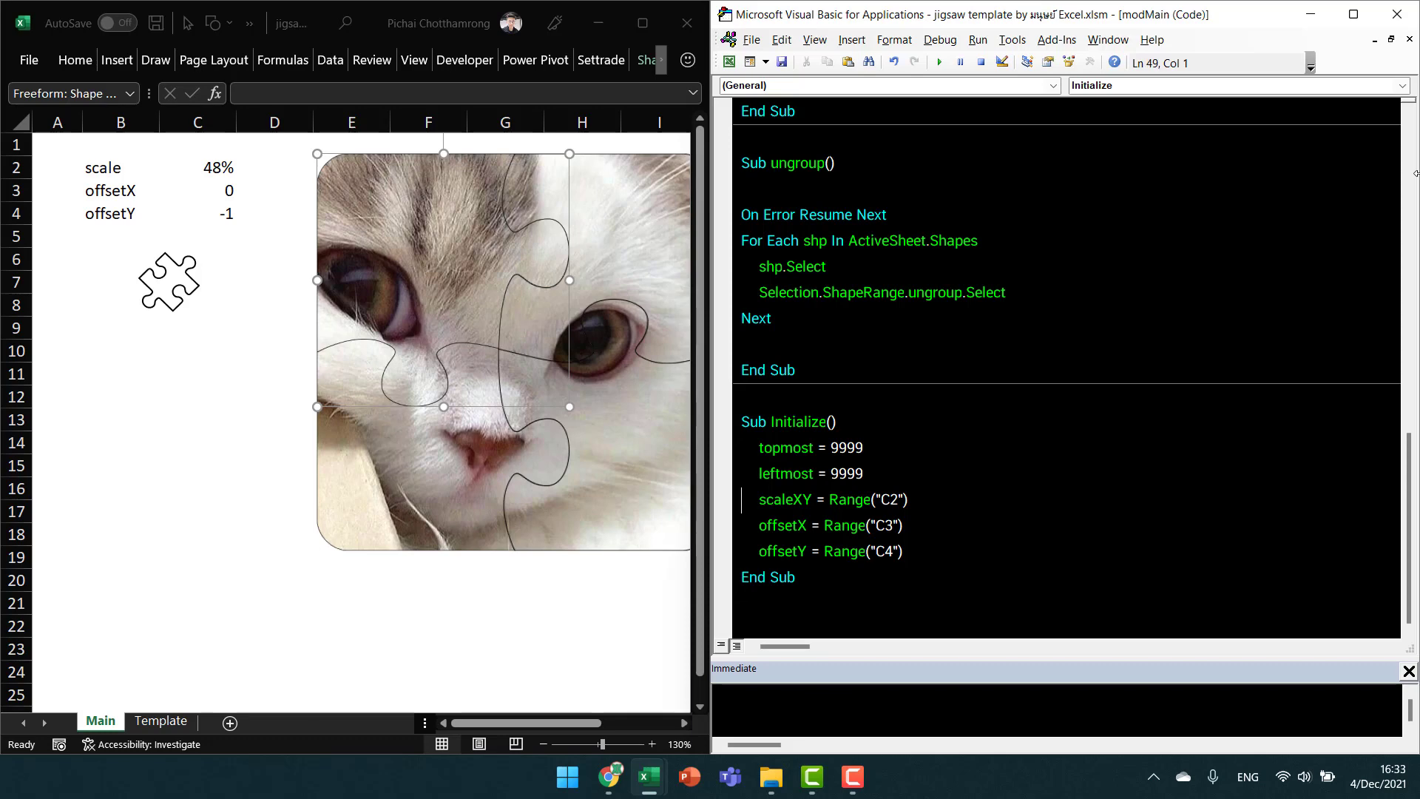
{"action": "key", "text": "Up"}
{"action": "key", "text": "Up"}
{"action": "key", "text": "Up"}
{"action": "key", "text": "ctrl+Home"}
{"action": "key", "text": "Down"}
{"action": "key", "text": "Down"}
{"action": "key", "text": "Down"}
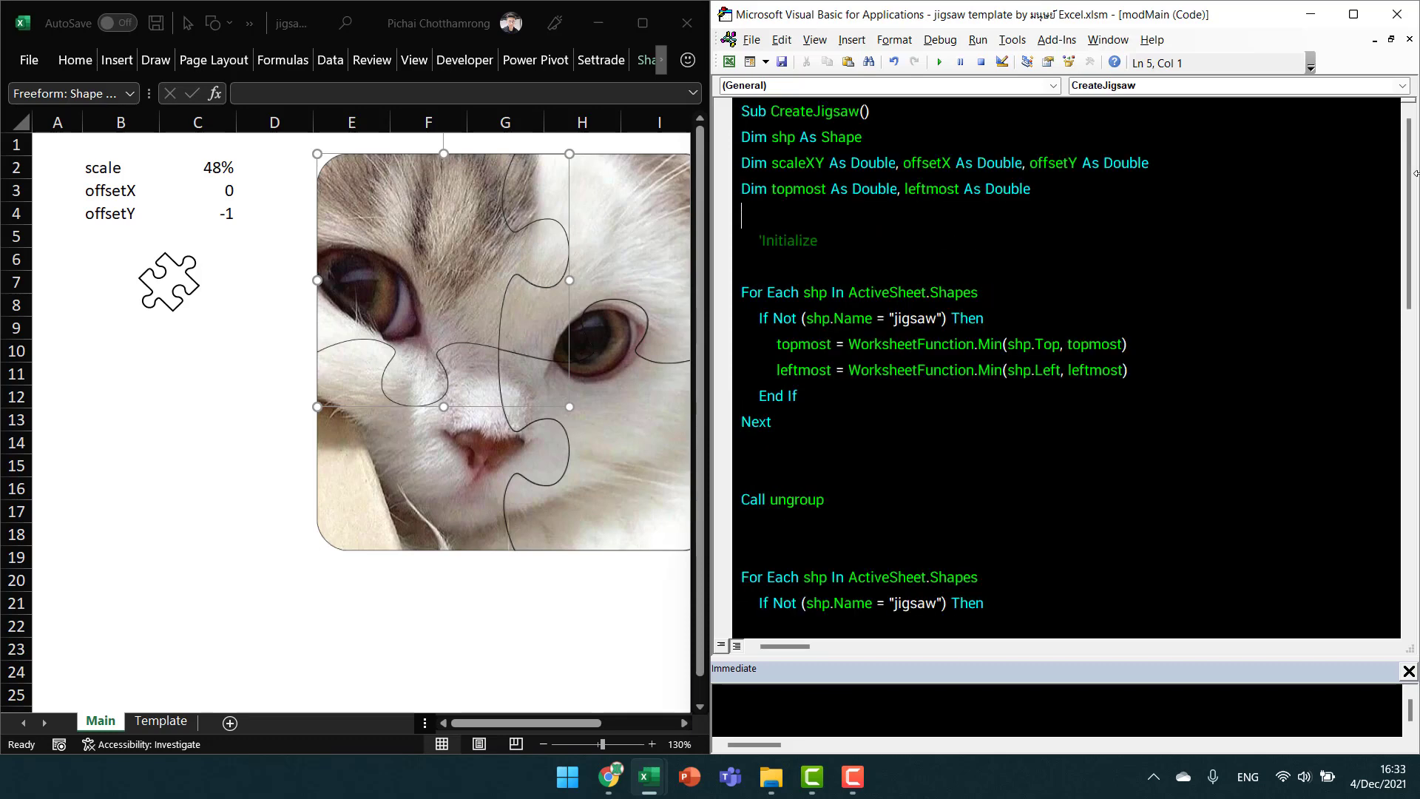
{"action": "key", "text": "Down"}
{"action": "key", "text": "Down"}
{"action": "key", "text": "ctrl+Right"}
{"action": "key", "text": "Delete"}
Move the three Dim declarations above Sub CreateJigsaw as module-level variables.
{"action": "key", "text": "ctrl+End"}
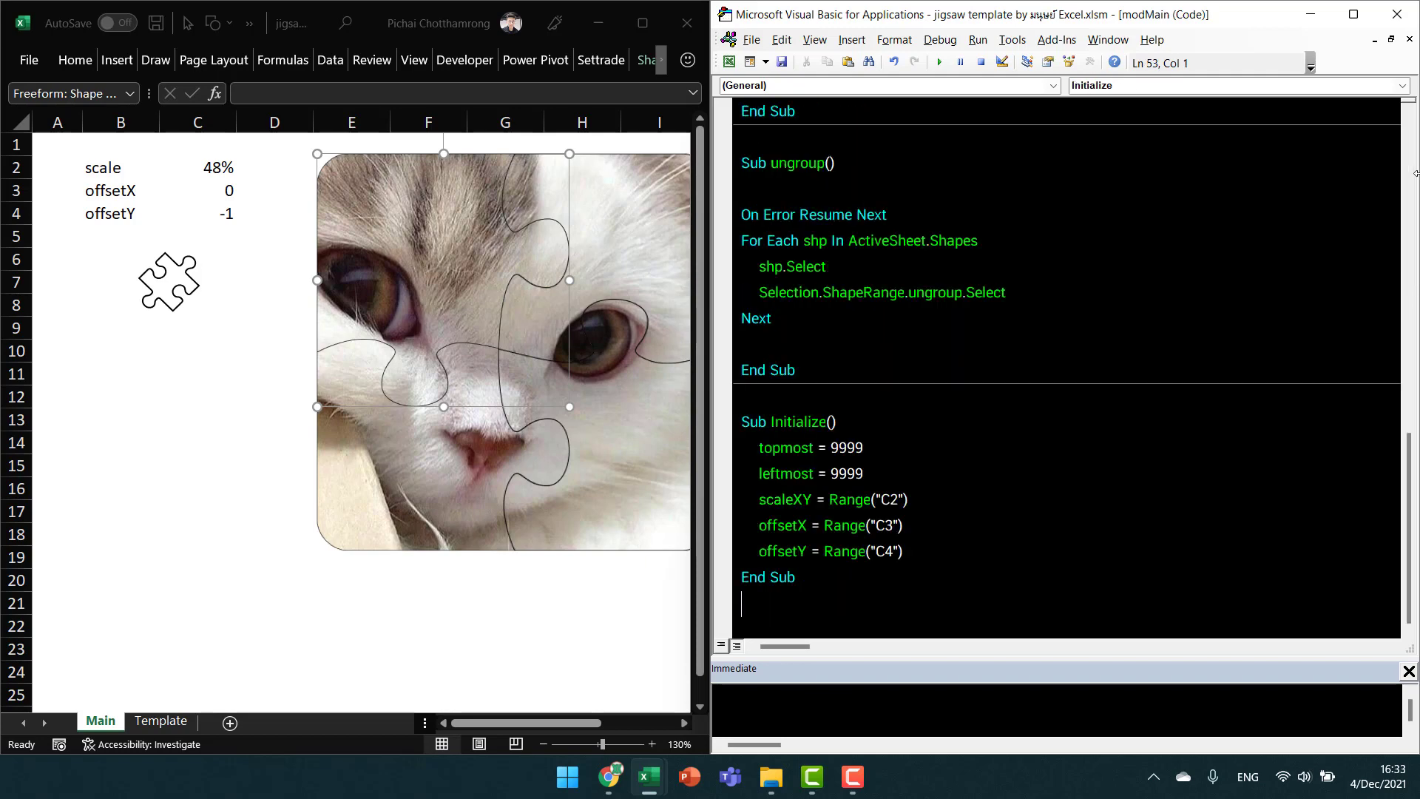
{"action": "key", "text": "ctrl+Up"}
{"action": "key", "text": "Down"}
{"action": "key", "text": "Down"}
{"action": "key", "text": "Down"}
{"action": "key", "text": "Down"}
{"action": "key", "text": "Down"}
{"action": "key", "text": "ctrl+Home"}
{"action": "key", "text": "Down"}
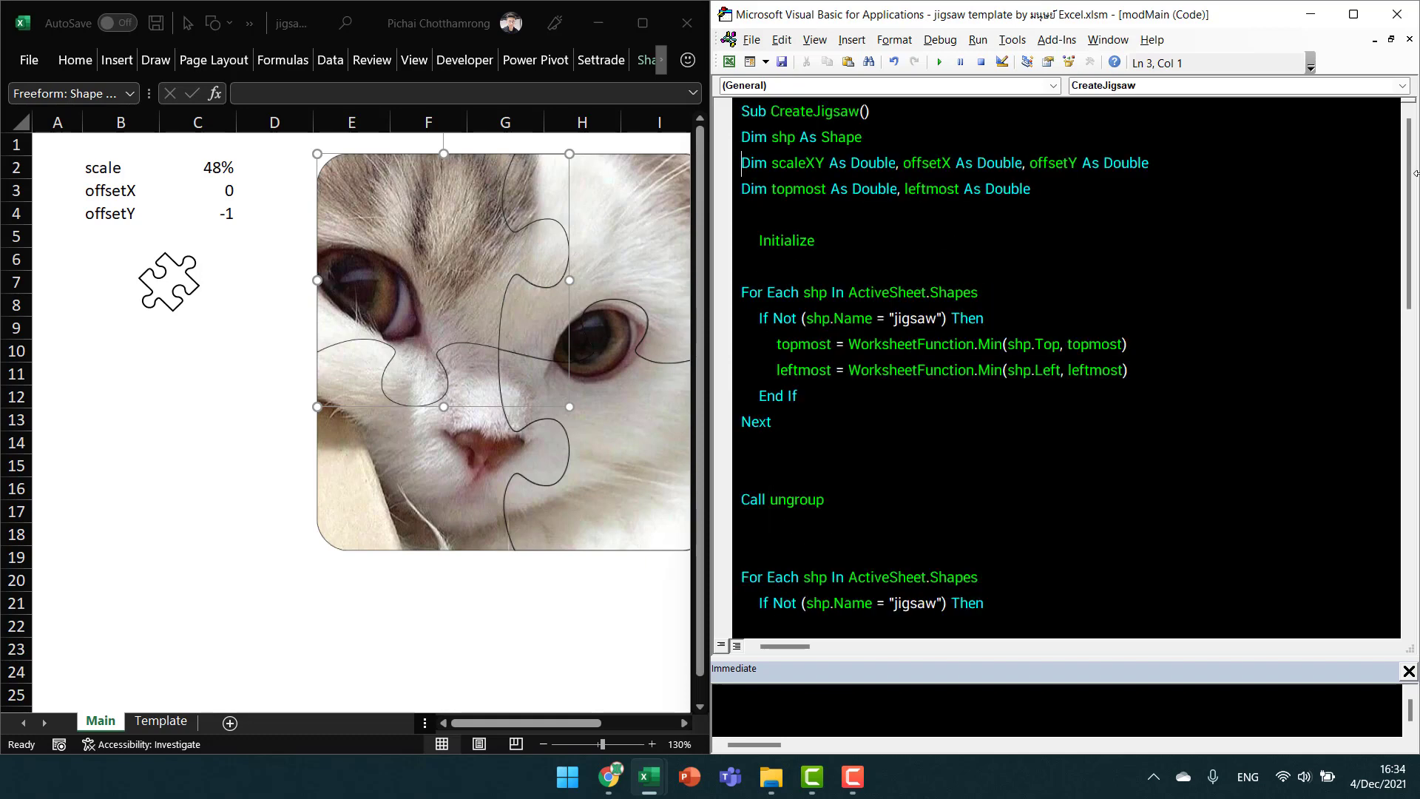
{"action": "key", "text": "shift+Down"}
{"action": "key", "text": "shift+Down"}
{"action": "key", "text": "shift+Down"}
{"action": "key", "text": "ctrl+x"}
{"action": "key", "text": "Up"}
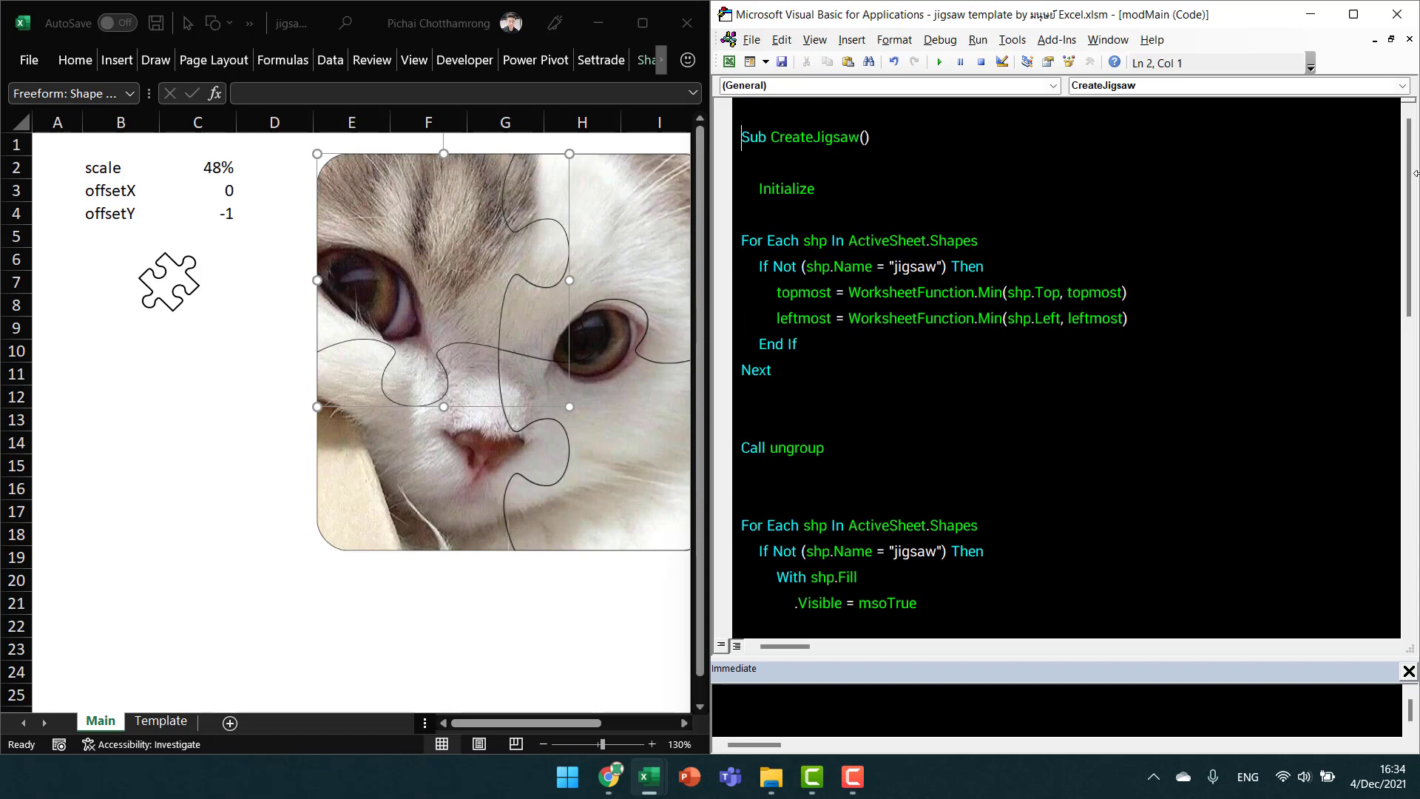
{"action": "key", "text": "ctrl+v"}
{"action": "key", "text": "Down"}
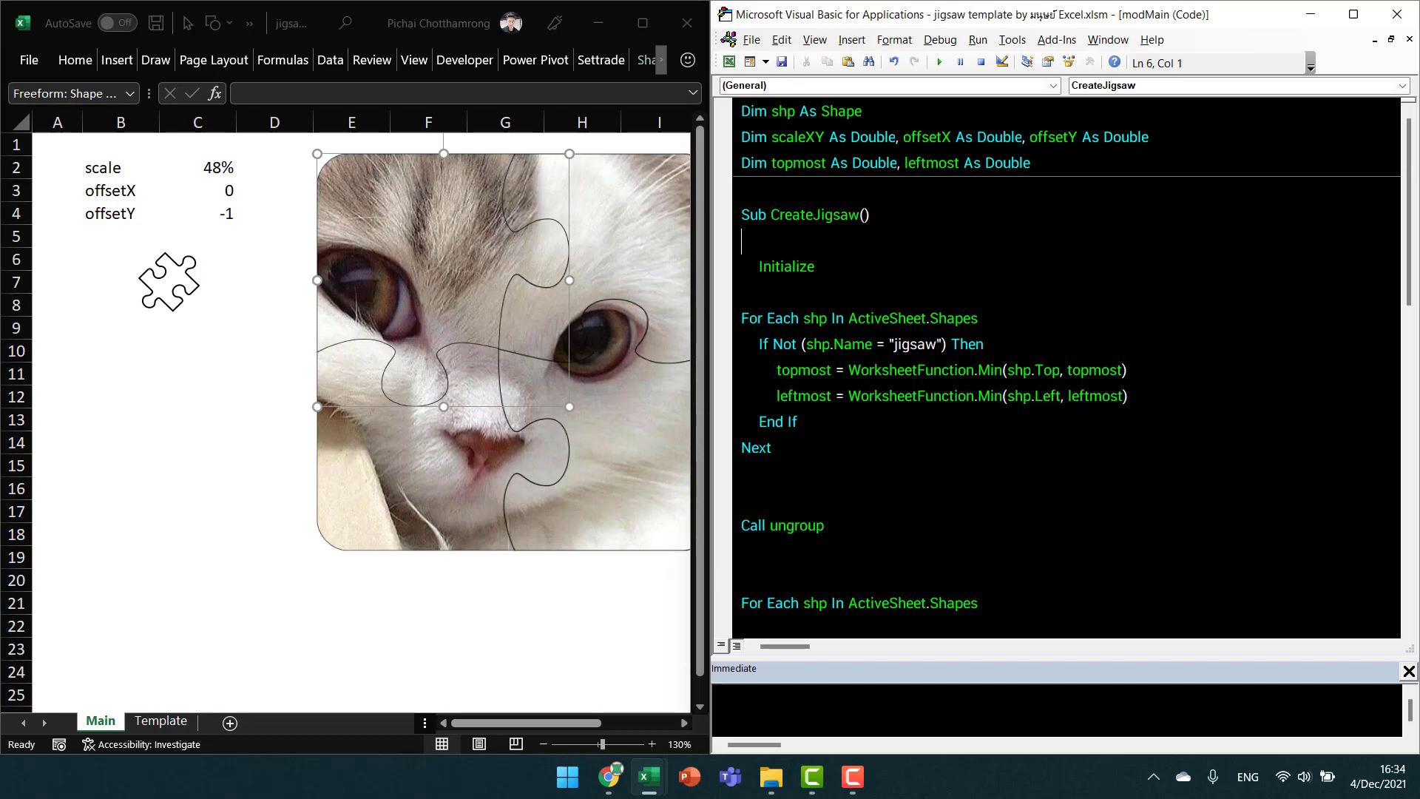
Review CreateJigsaw's Initialize line, For Each loop and variable declarations.
{"action": "left_click", "coordinate": [799, 266]}
{"action": "left_click", "coordinate": [742, 242]}
{"action": "left_click", "coordinate": [742, 292]}
{"action": "left_click", "coordinate": [742, 318]}
{"action": "left_click", "coordinate": [741, 137]}
{"action": "key", "text": "Down"}
{"action": "key", "text": "Down"}
{"action": "key", "text": "Down"}
Insert an indented blank line between Initialize and the For Each loop.
{"action": "key", "text": "Return"}
{"action": "key", "text": "Up"}
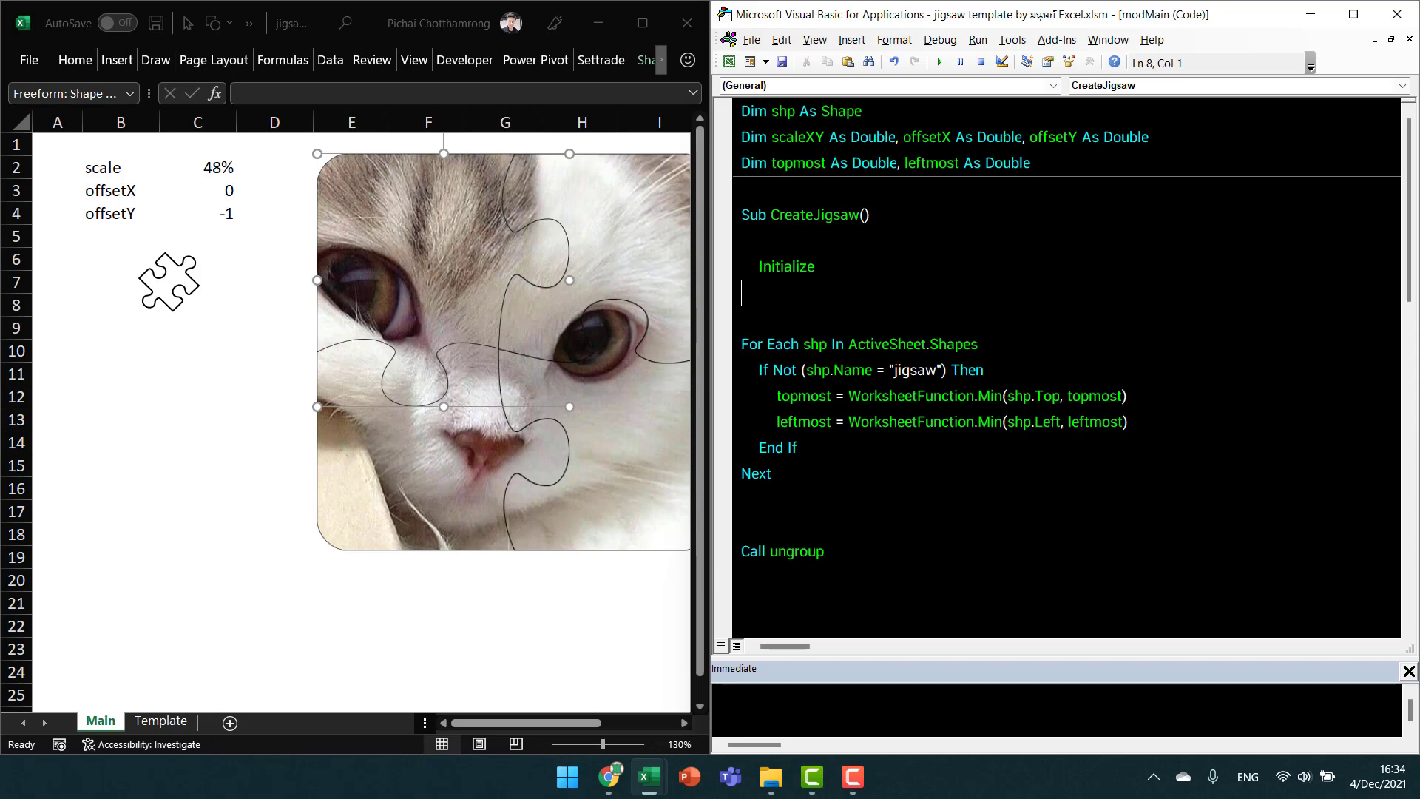
{"action": "key", "text": "Down"}
{"action": "key", "text": "Down"}
{"action": "key", "text": "Down"}
{"action": "key", "text": "shift+Down"}
{"action": "key", "text": "shift+Up"}
{"action": "key", "text": "shift+Up"}
{"action": "key", "text": "shift+Down"}
{"action": "key", "text": "shift+Down"}
{"action": "key", "text": "shift+Down"}
{"action": "key", "text": "shift+Down"}
{"action": "key", "text": "shift+Down"}
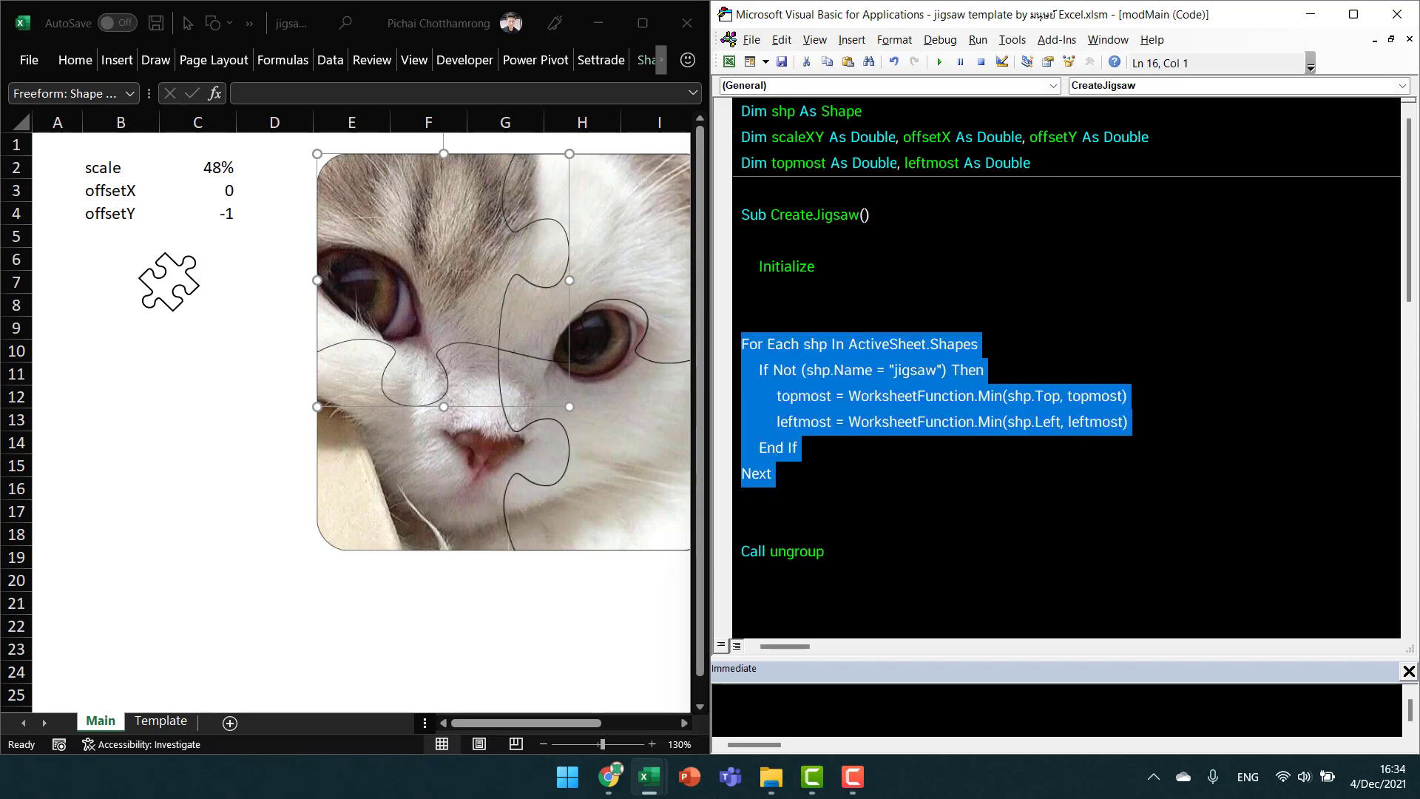
{"action": "key", "text": "Up"}
{"action": "key", "text": "Up"}
{"action": "key", "text": "Up"}
{"action": "key", "text": "Up"}
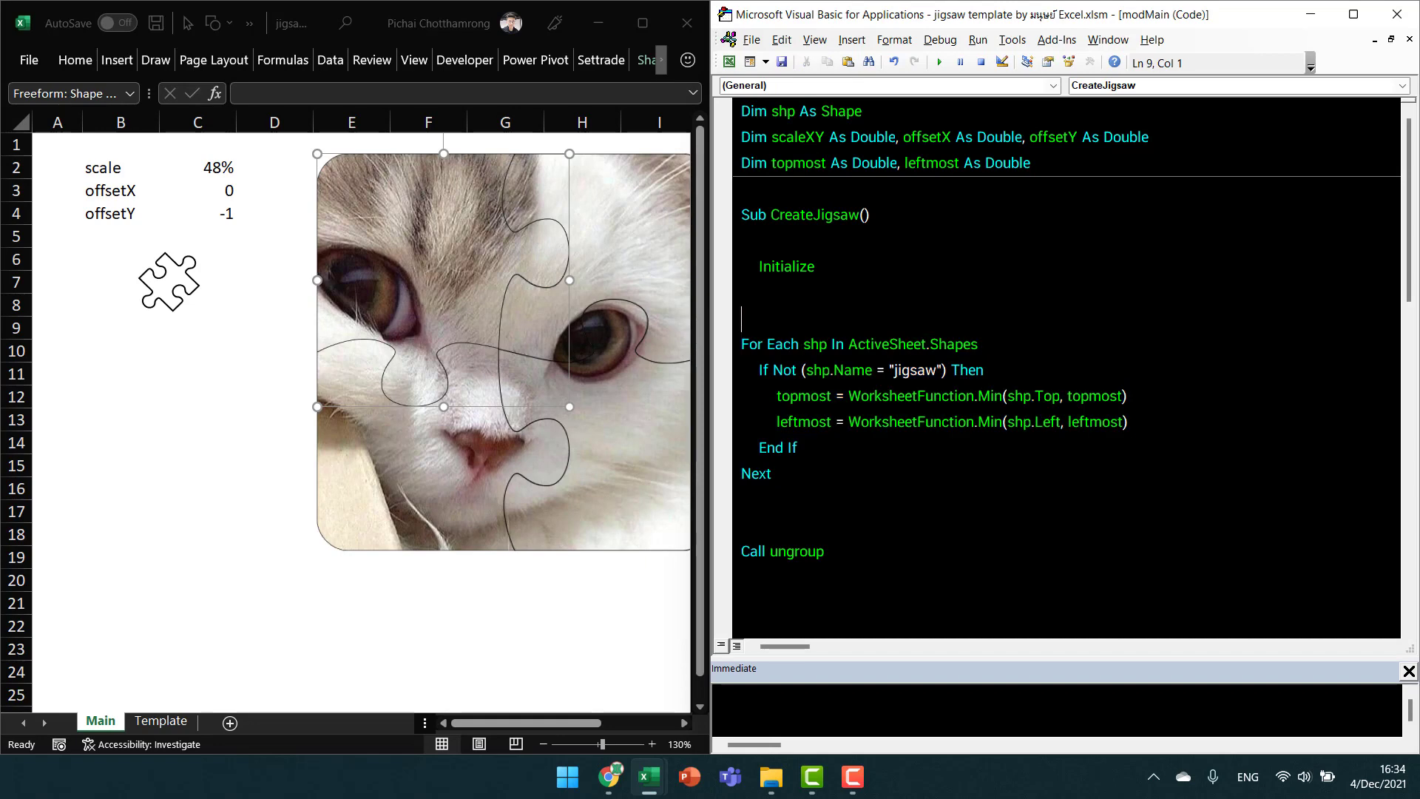
{"action": "key", "text": "Up"}
{"action": "key", "text": "Tab"}
Add the Get_Top_Left_Reference_Point call and select it together with the loop through Next.
{"action": "type", "text": "Ge"}
{"action": "type", "text": "t_Top"}
{"action": "type", "text": "_L"}
{"action": "type", "text": "eft"}
{"action": "type", "text": "_"}
{"action": "type", "text": "R"}
{"action": "type", "text": "efer"}
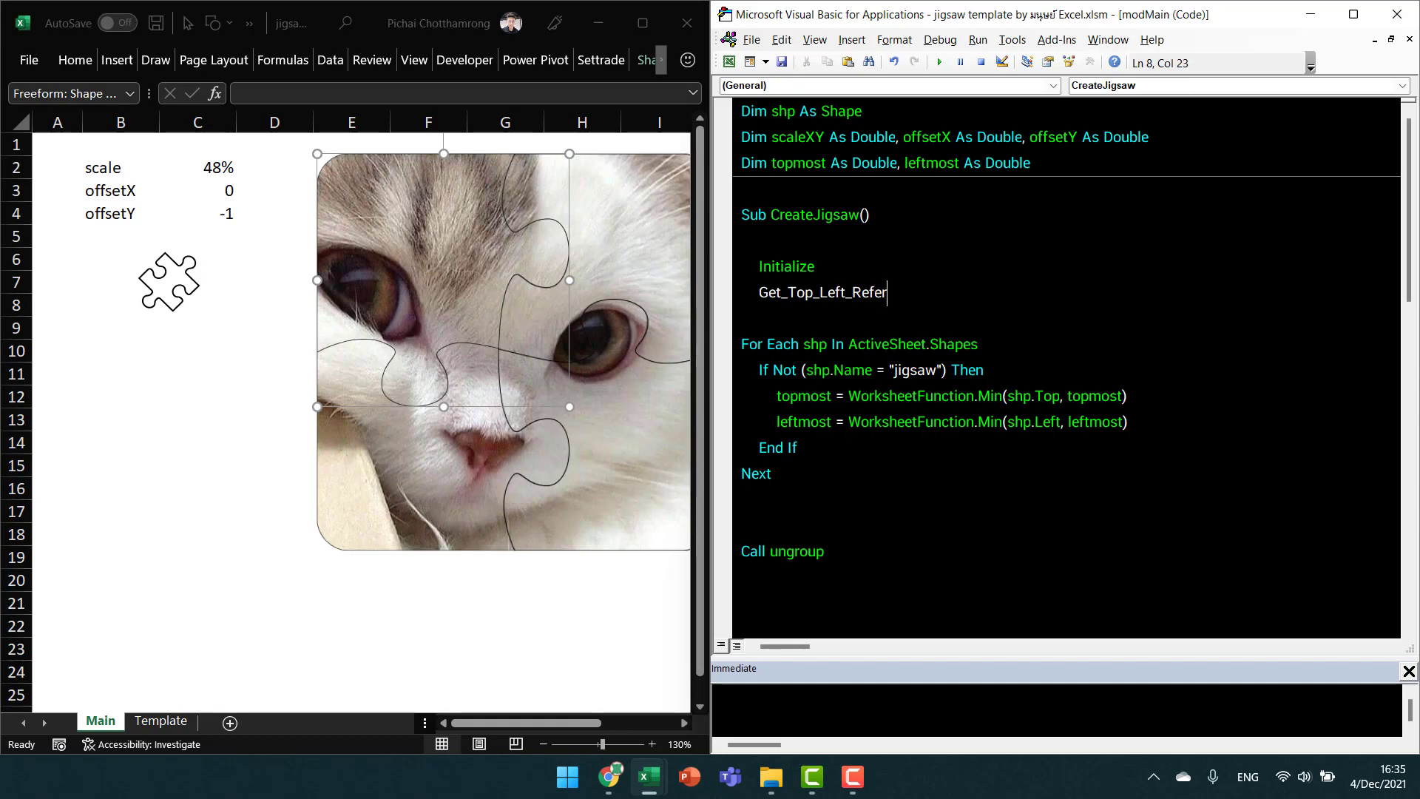
{"action": "type", "text": "enc"}
{"action": "type", "text": "e"}
{"action": "type", "text": "_Point"}
{"action": "key", "text": "Up"}
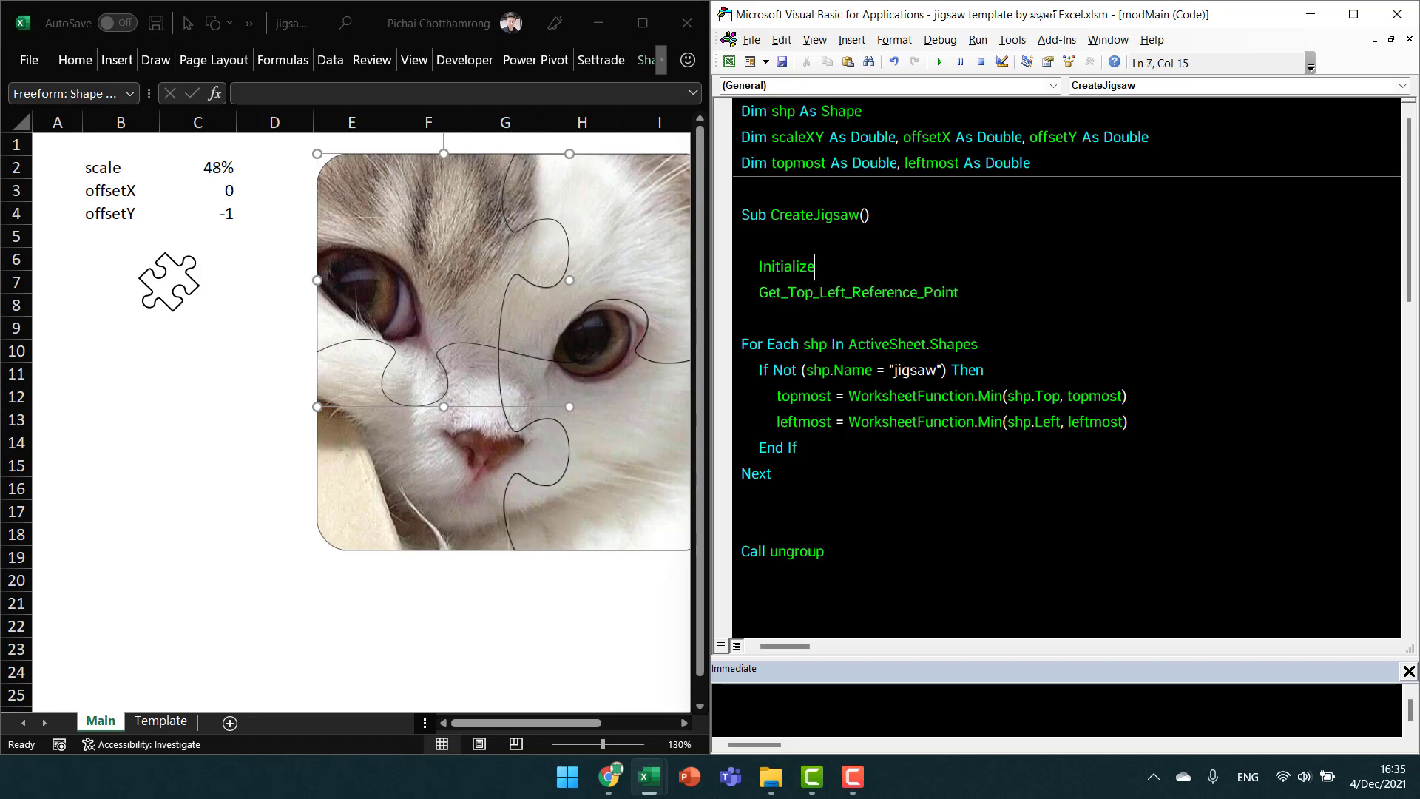
{"action": "key", "text": "Down"}
{"action": "key", "text": "Home"}
{"action": "key", "text": "shift+Down"}
{"action": "key", "text": "shift+Down"}
{"action": "key", "text": "shift+Down"}
{"action": "key", "text": "shift+Down"}
{"action": "key", "text": "shift+Down"}
{"action": "key", "text": "shift+Down"}
{"action": "key", "text": "shift+Down"}
{"action": "key", "text": "shift+Down"}
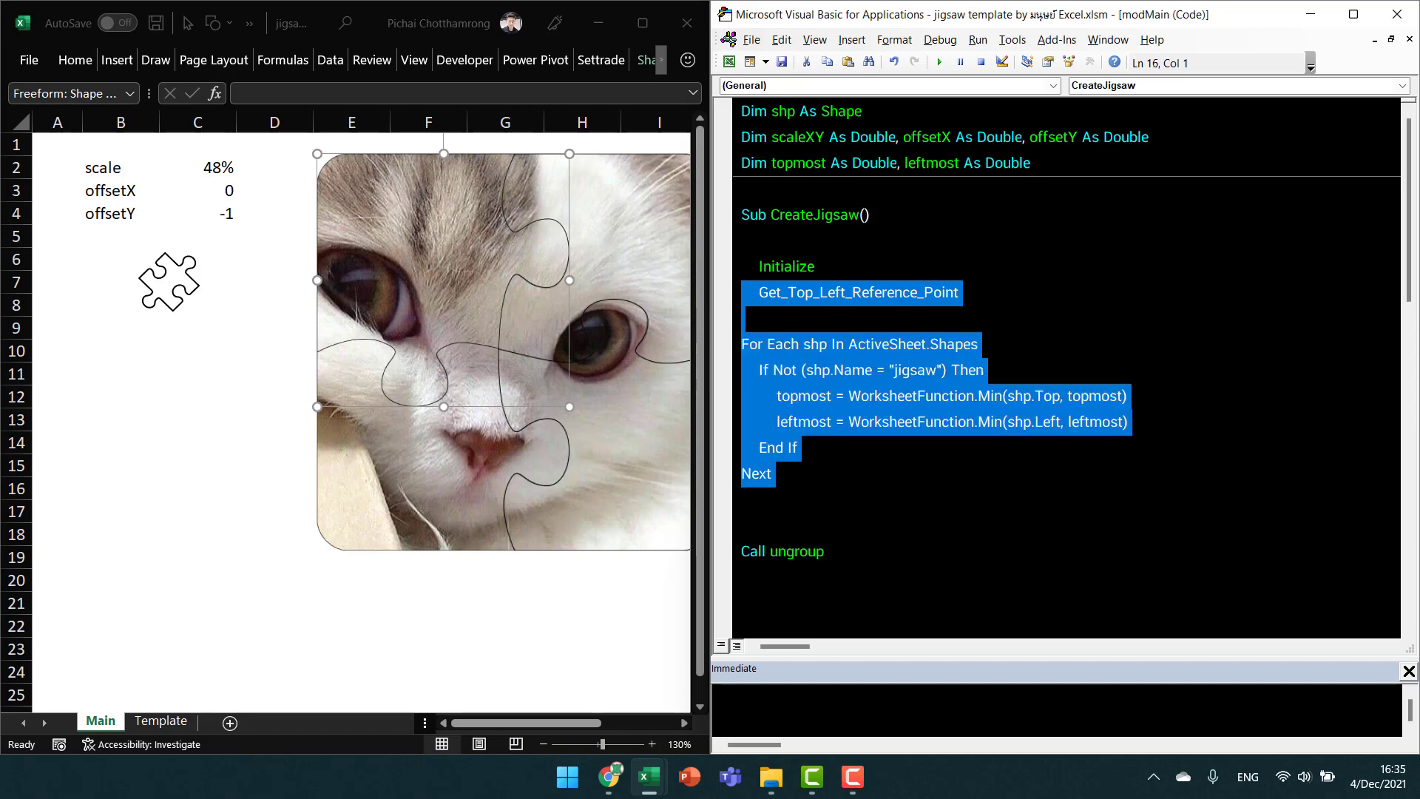
Paste the copied topmost/leftmost loop as a new Sub at the end of the module.
{"action": "key", "text": "ctrl+End"}
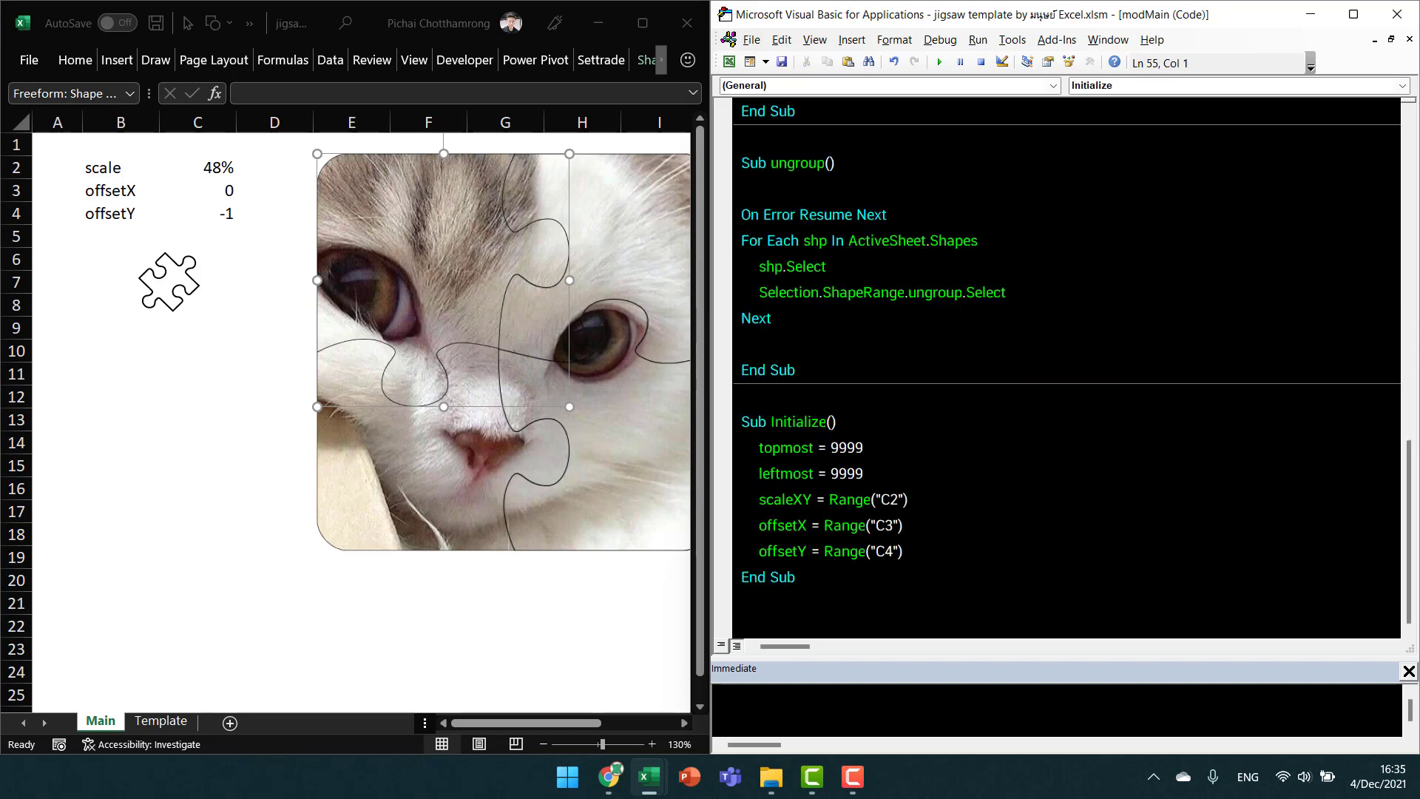
{"action": "key", "text": "Return"}
{"action": "type", "text": "sub"}
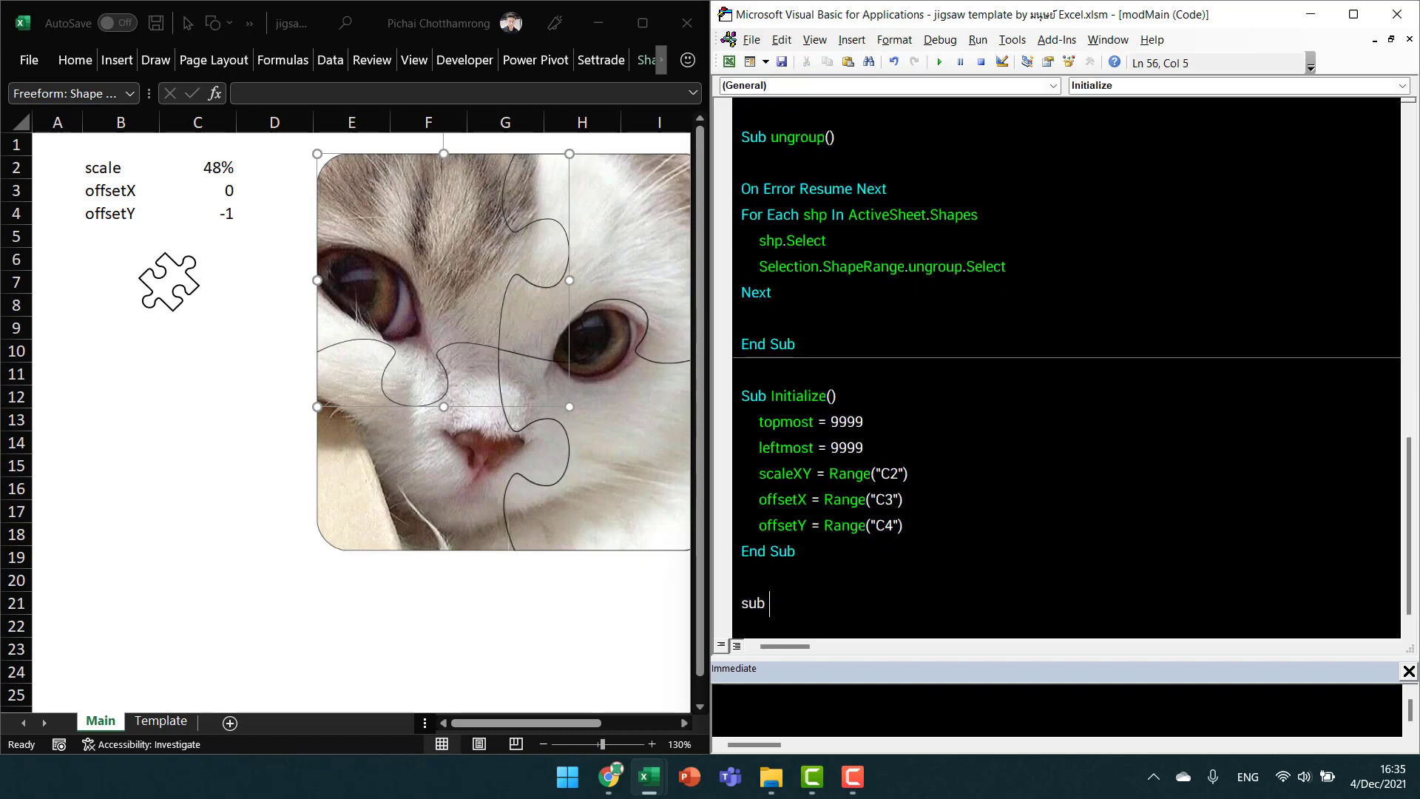
{"action": "key", "text": "BackSpace"}
{"action": "key", "text": "BackSpace"}
{"action": "key", "text": "BackSpace"}
{"action": "key", "text": "ctrl+v"}
{"action": "key", "text": "Up"}
{"action": "key", "text": "Up"}
{"action": "key", "text": "Up"}
{"action": "key", "text": "Up"}
{"action": "key", "text": "Up"}
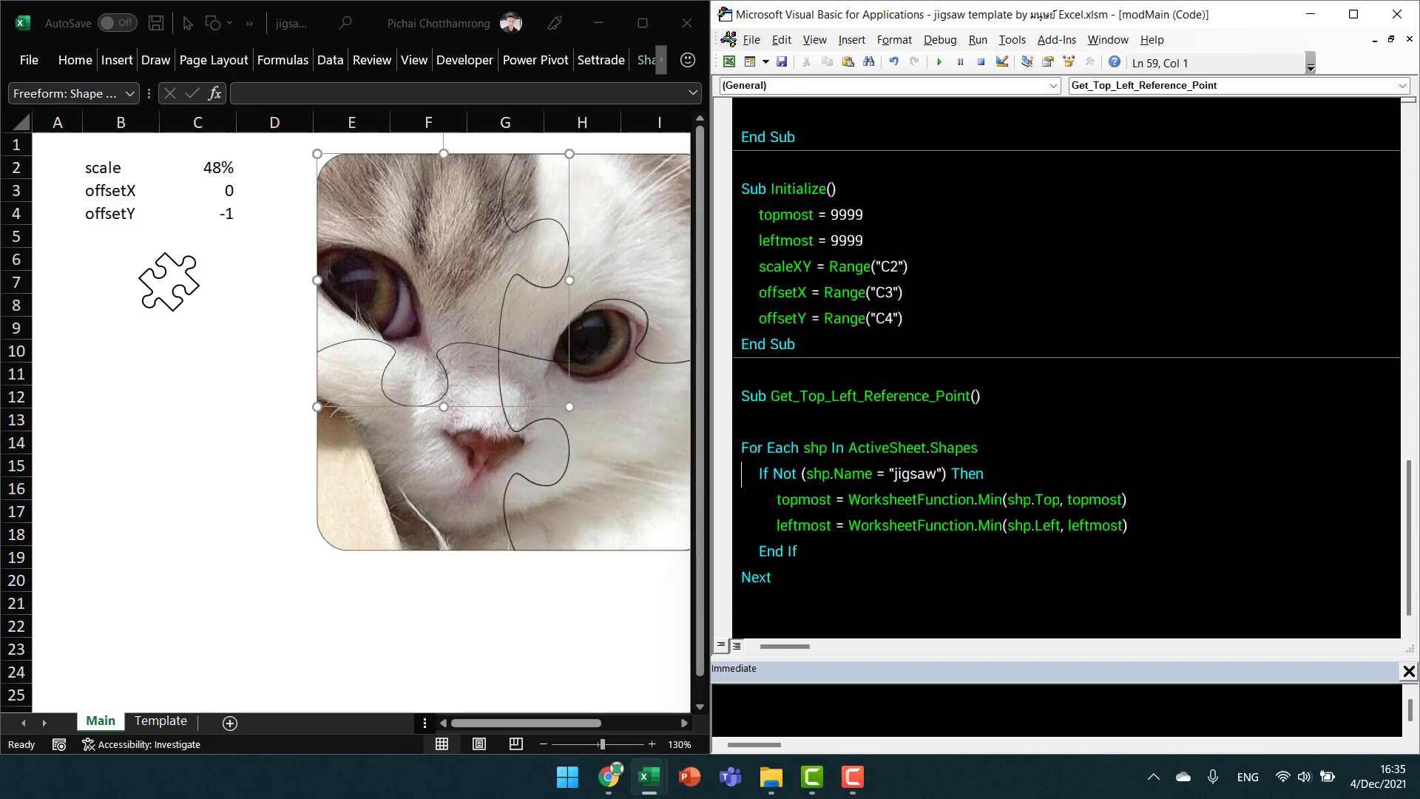
{"action": "key", "text": "Up"}
{"action": "key", "text": "Up"}
{"action": "key", "text": "Up"}
Indent the pasted loop lines inside the new Sub.
{"action": "left_click", "coordinate": [742, 422]}
{"action": "left_click", "coordinate": [770, 396]}
{"action": "left_click", "coordinate": [742, 421]}
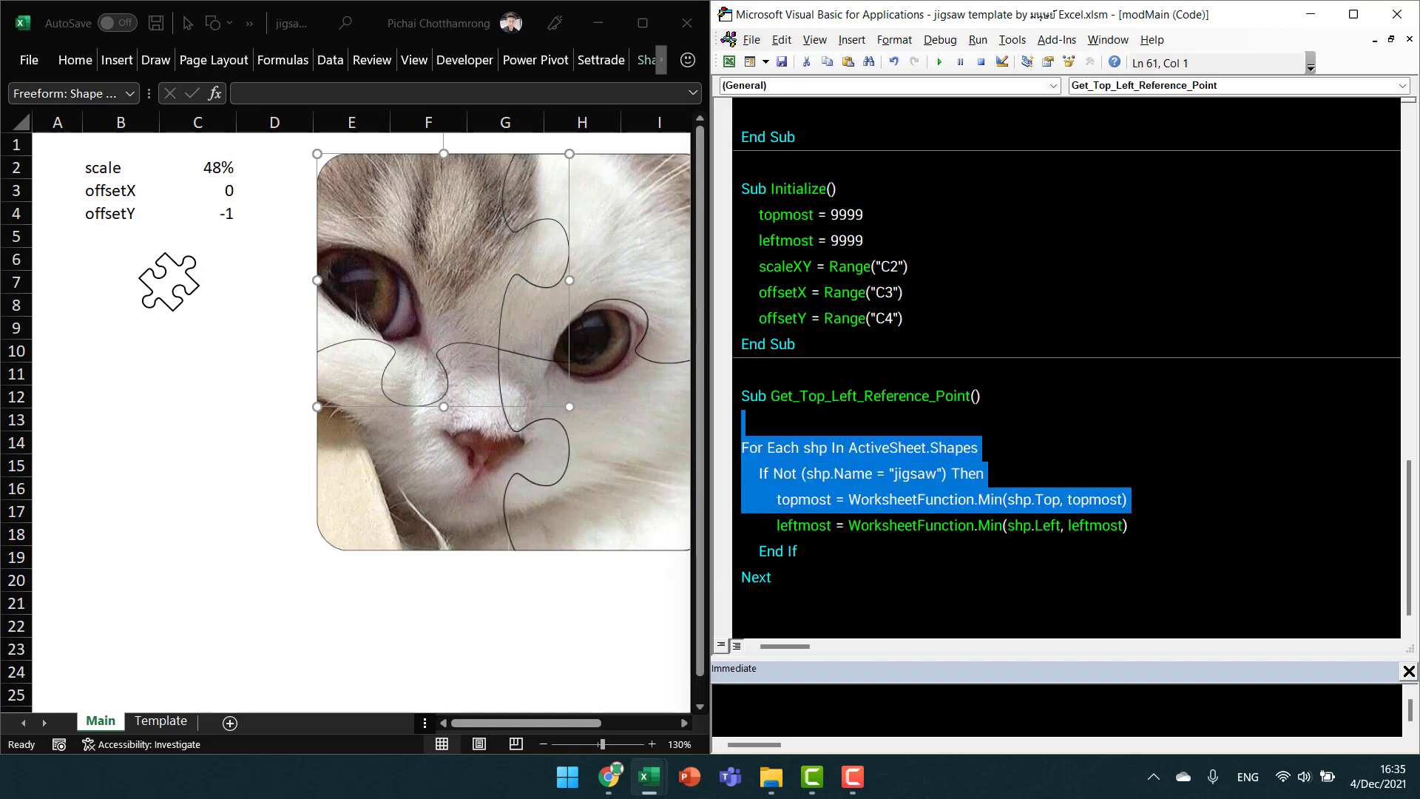
{"action": "mouse_move", "coordinate": [743, 422]}
{"action": "left_mouse_down"}
{"action": "mouse_move", "coordinate": [802, 553]}
{"action": "mouse_move", "coordinate": [772, 578]}
{"action": "left_mouse_up"}
{"action": "key", "text": "Tab"}
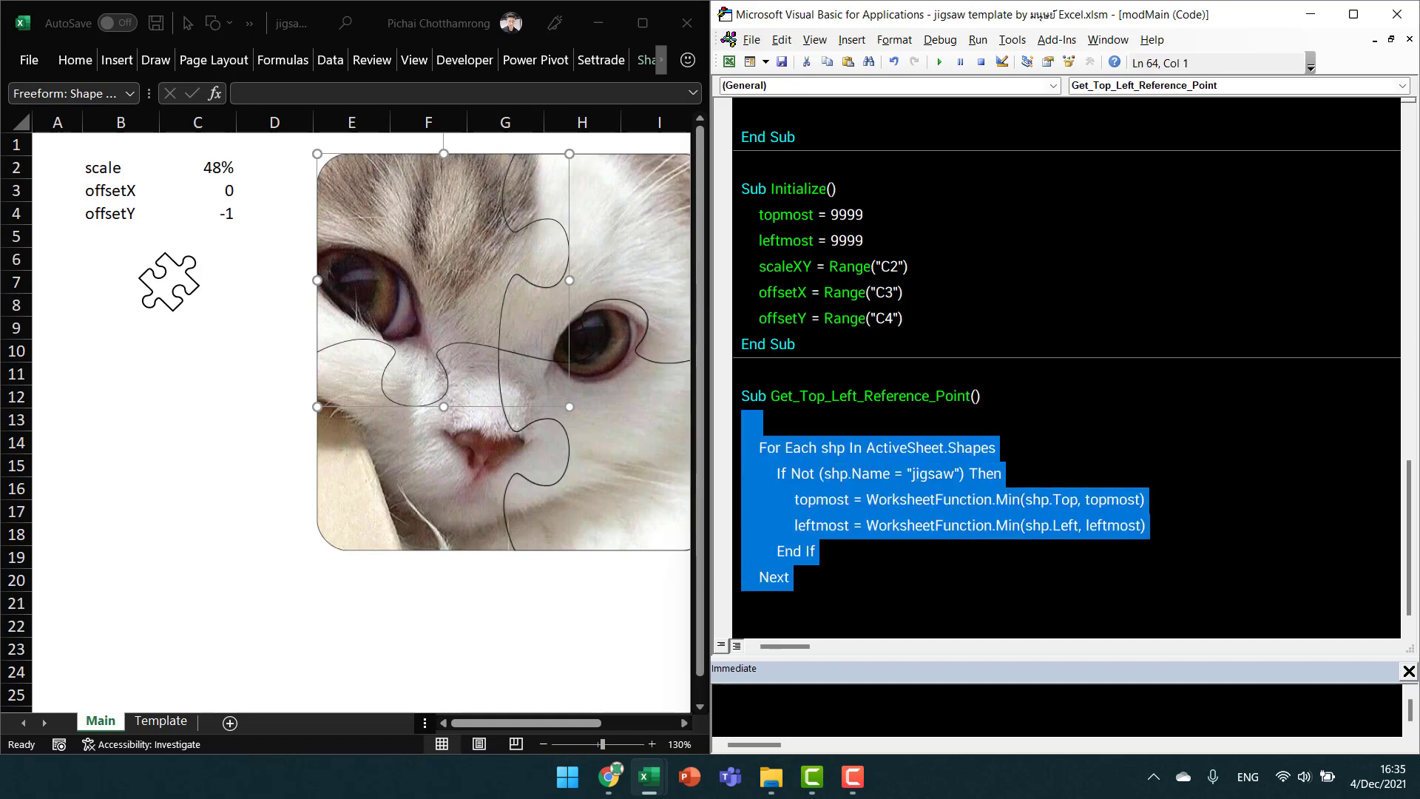
{"action": "left_click", "coordinate": [742, 603]}
{"action": "scroll", "coordinate": [1065, 370], "scroll_direction": "down", "scroll_amount": 1}
Close the procedure with End Sub and remove the empty line under its header.
{"action": "left_click", "coordinate": [741, 577]}
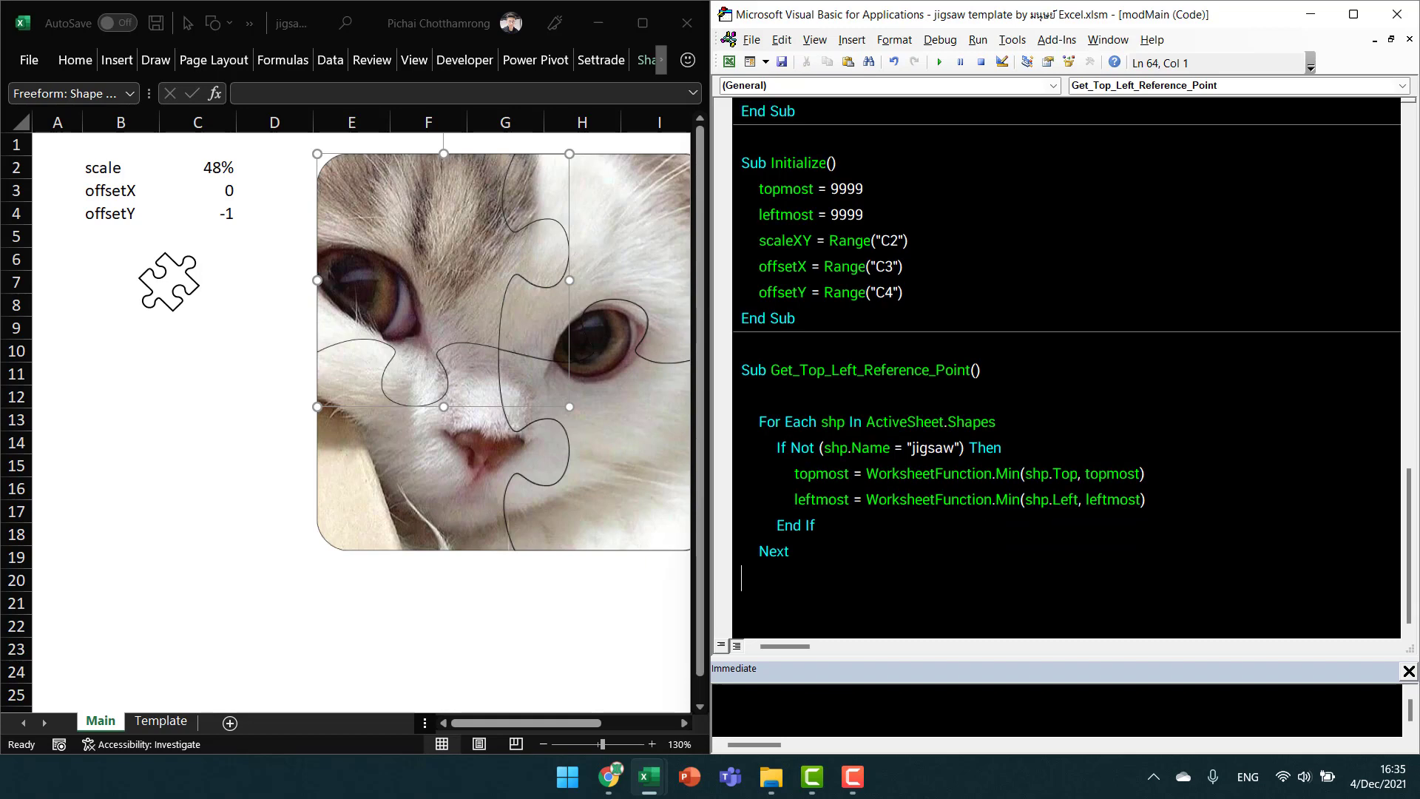
{"action": "type", "text": "end sub"}
{"action": "key", "text": "Return"}
{"action": "left_click", "coordinate": [741, 395]}
{"action": "key", "text": "Delete"}
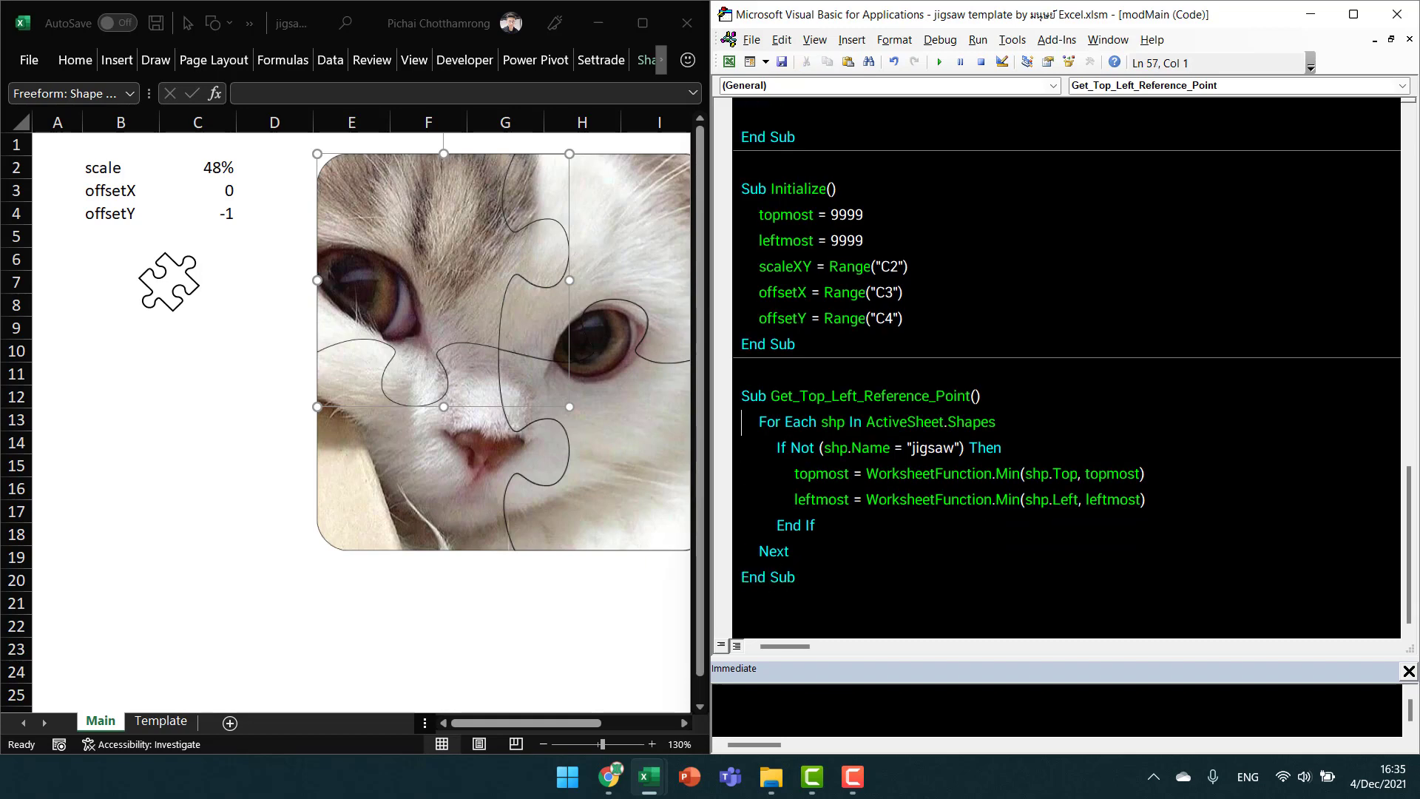
{"action": "left_click", "coordinate": [742, 448]}
Inspect the new Sub's shp loop variable and topmost calculation line.
{"action": "left_click", "coordinate": [742, 447]}
{"action": "double_click", "coordinate": [843, 421]}
{"action": "left_click", "coordinate": [817, 473]}
{"action": "left_click", "coordinate": [1140, 473]}
{"action": "left_click_drag", "start_coordinate": [1140, 473], "coordinate": [1077, 473]}
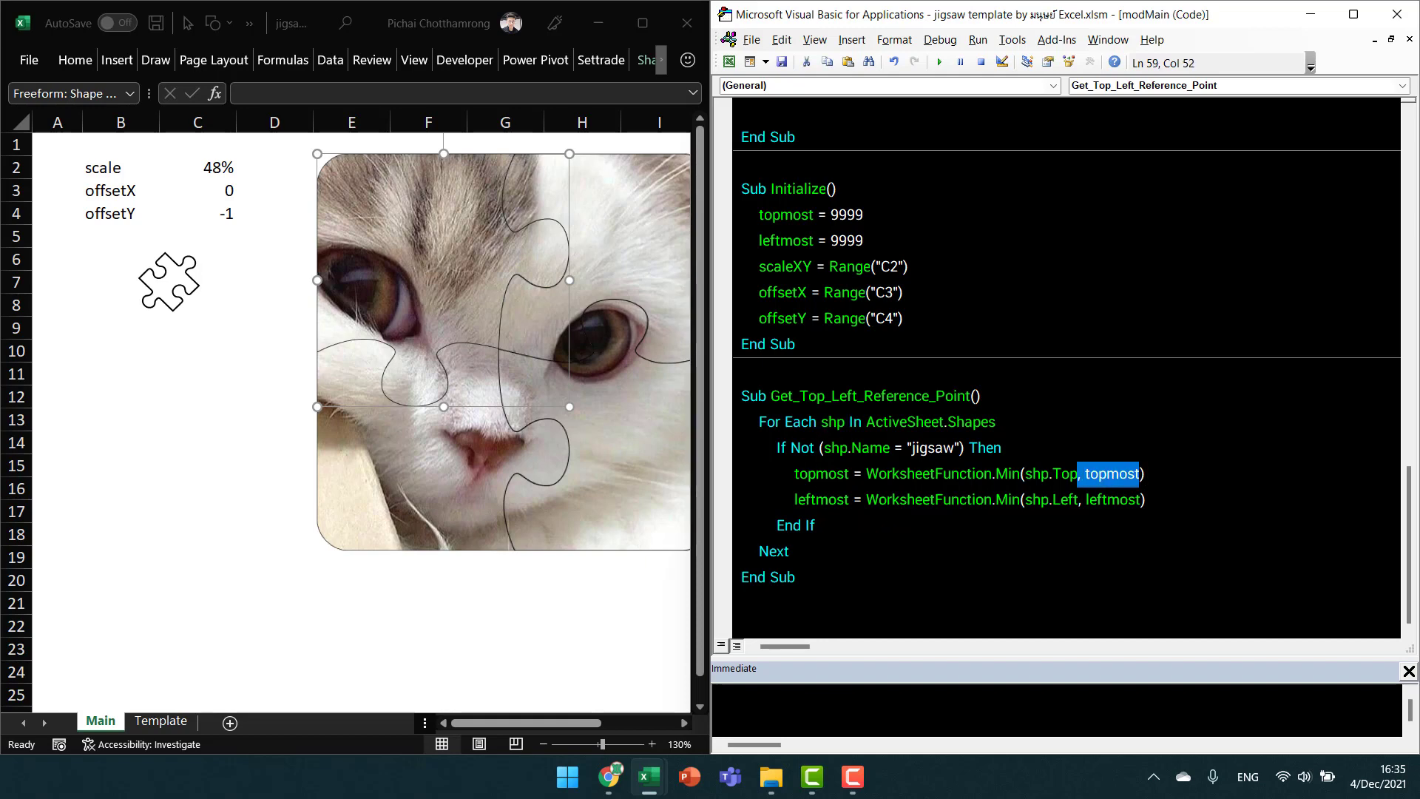
{"action": "left_click", "coordinate": [1077, 473]}
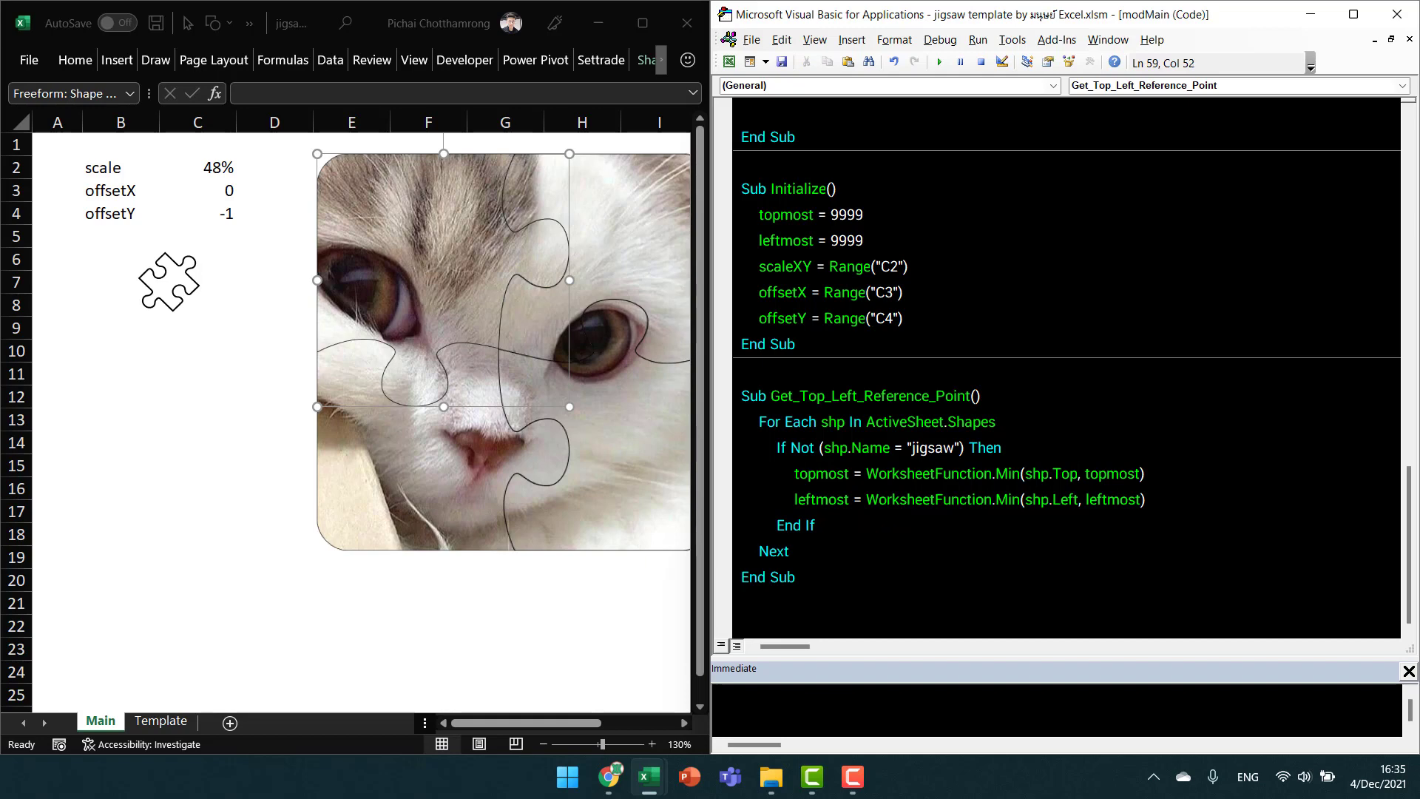
{"action": "left_click", "coordinate": [1073, 499]}
{"action": "left_click", "coordinate": [1078, 473]}
{"action": "key", "text": "Right"}
{"action": "key", "text": "Up"}
{"action": "key", "text": "Home"}
{"action": "key", "text": "Up"}
Give the Sub header a parameter Shp As Shape.
{"action": "left_click", "coordinate": [974, 396]}
{"action": "type", "text": "sha"}
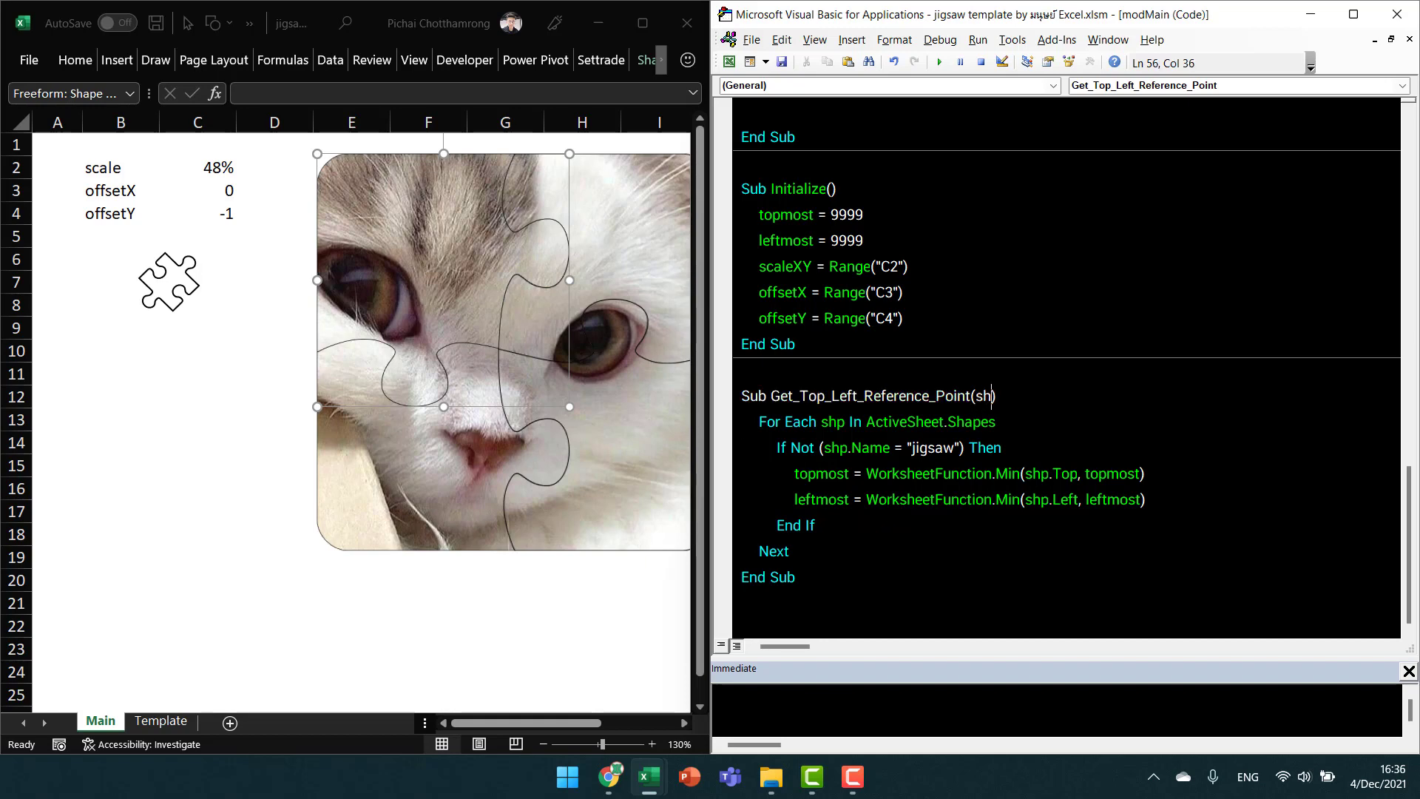
{"action": "key", "text": "BackSpace"}
{"action": "key", "text": "BackSpace"}
{"action": "type", "text": "p "}
{"action": "type", "text": "as shape"}
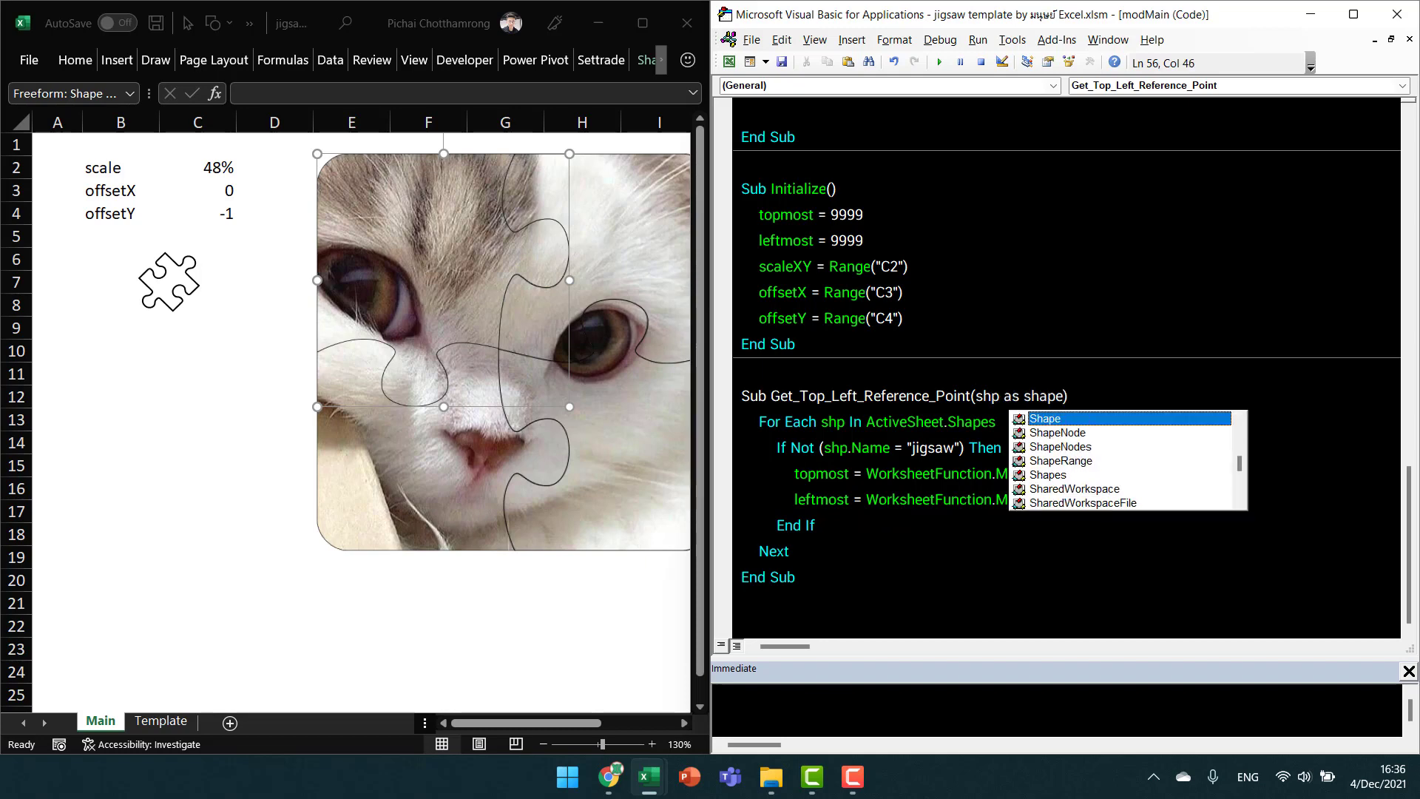
{"action": "key", "text": "Right"}
{"action": "left_click", "coordinate": [742, 422]}
{"action": "left_click", "coordinate": [821, 422]}
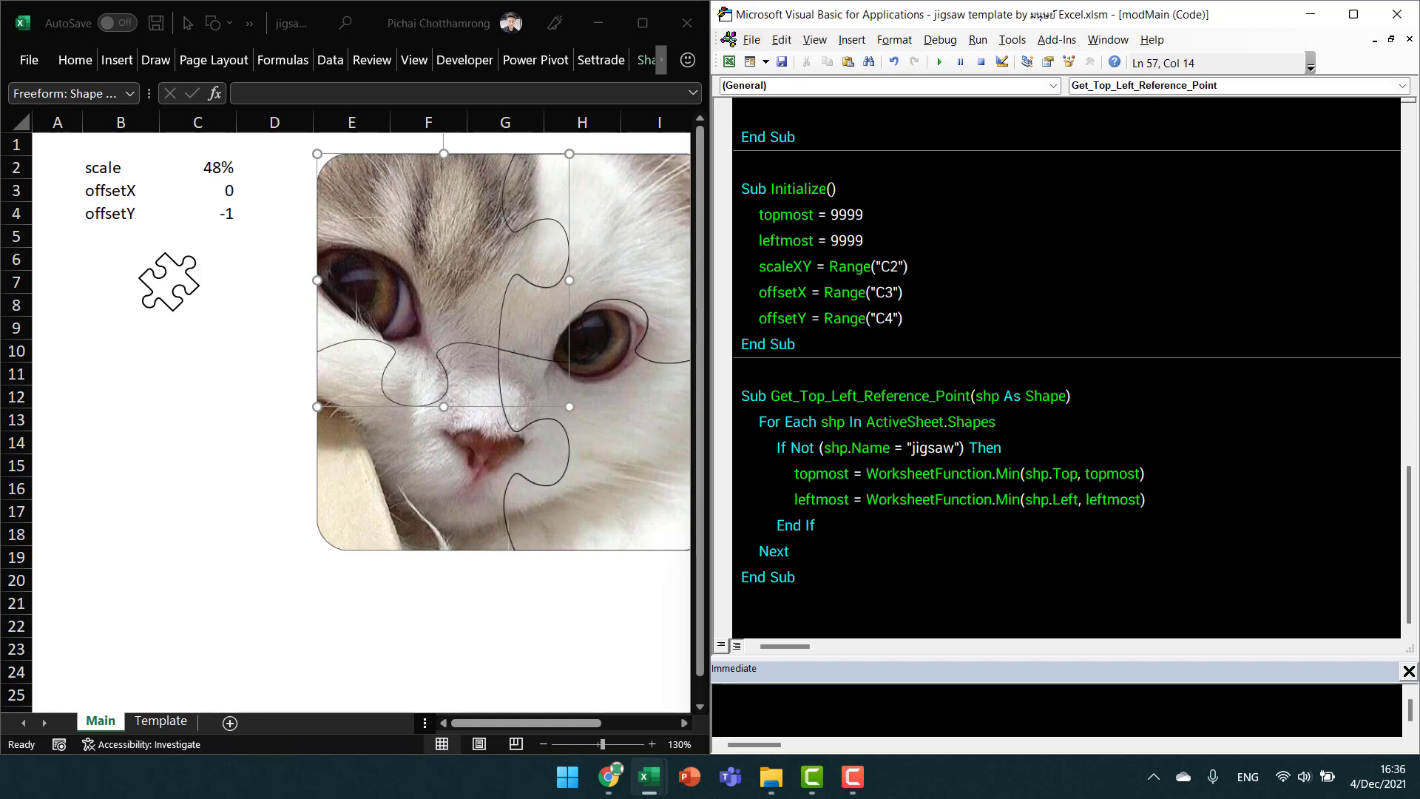
{"action": "left_click", "coordinate": [867, 422]}
{"action": "key", "text": "ctrl+shift+Right"}
{"action": "key", "text": "ctrl+shift+Right"}
{"action": "key", "text": "ctrl+shift+Right"}
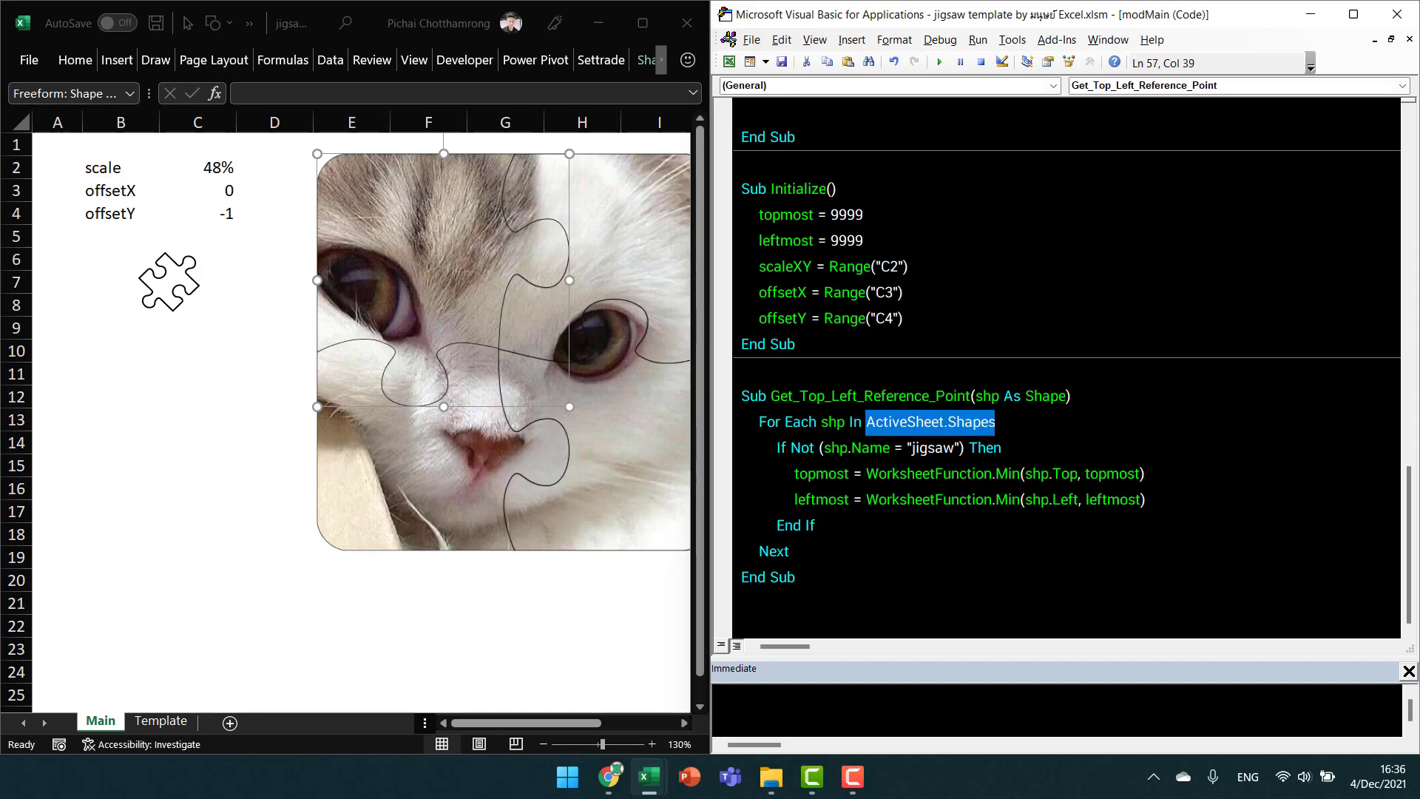
{"action": "left_click", "coordinate": [975, 395]}
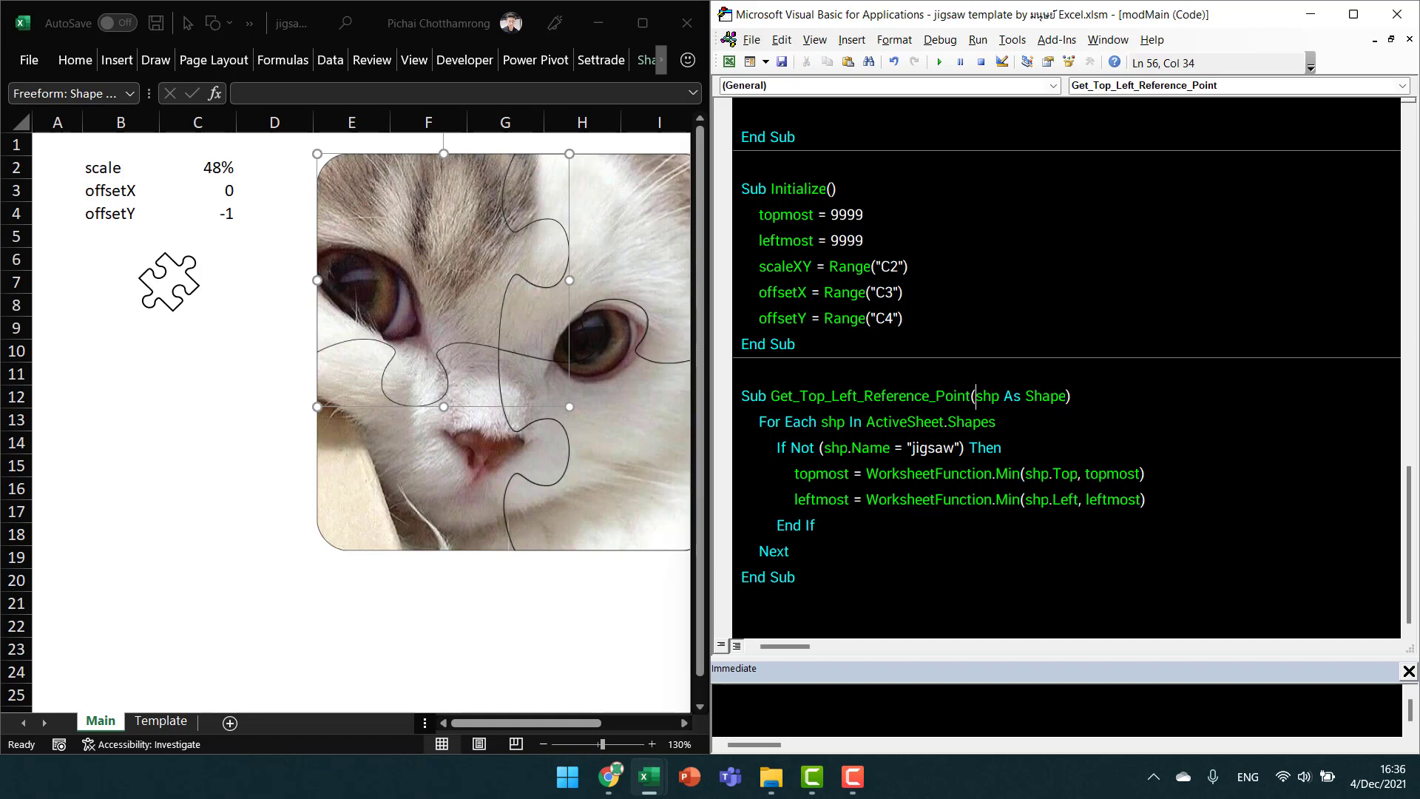
{"action": "key", "text": "Delete"}
{"action": "type", "text": "S"}
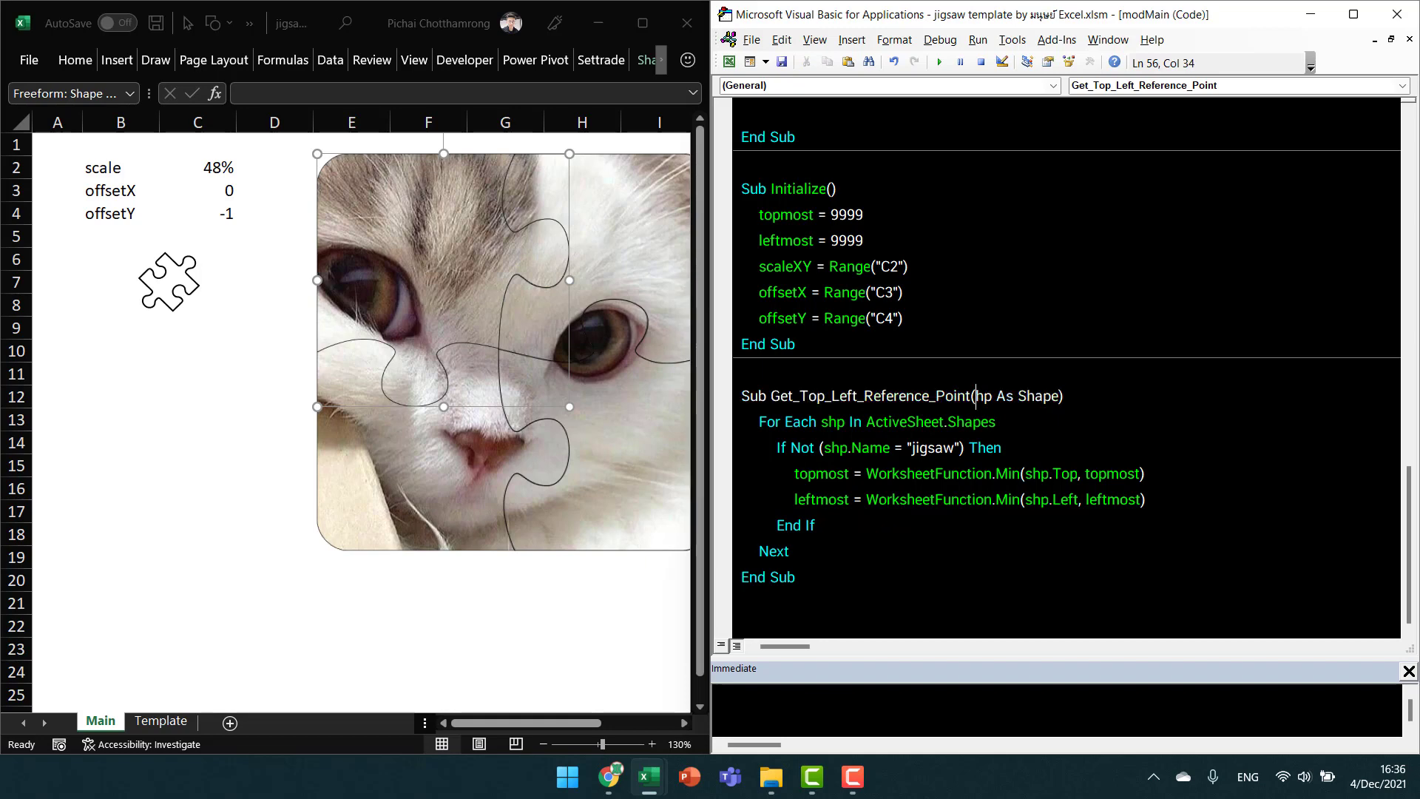
{"action": "key", "text": "Right"}
{"action": "key", "text": "Right"}
Rename the parameter to All_Shape As Shape.
{"action": "key", "text": "Left"}
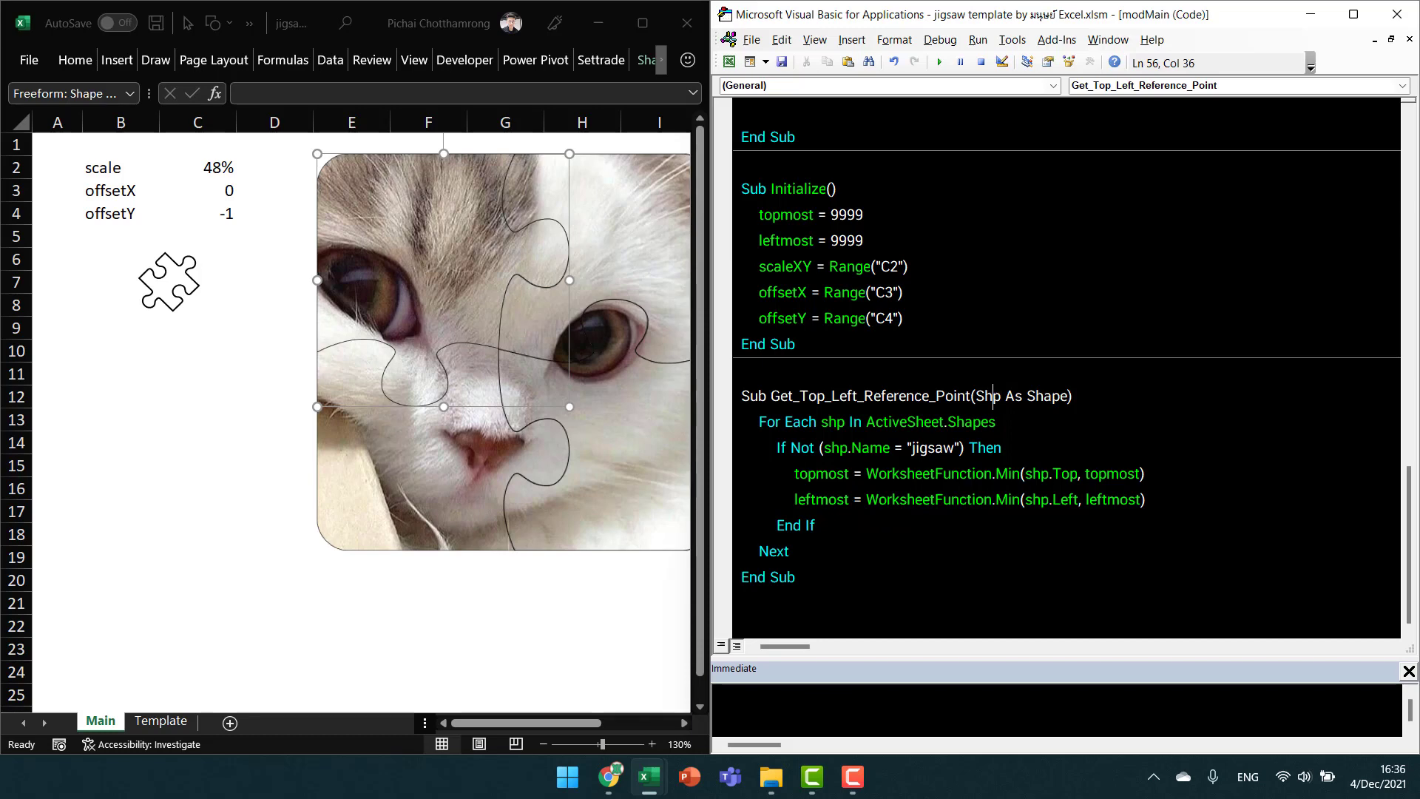
{"action": "key", "text": "Left"}
{"action": "key", "text": "Left"}
{"action": "type", "text": "All"}
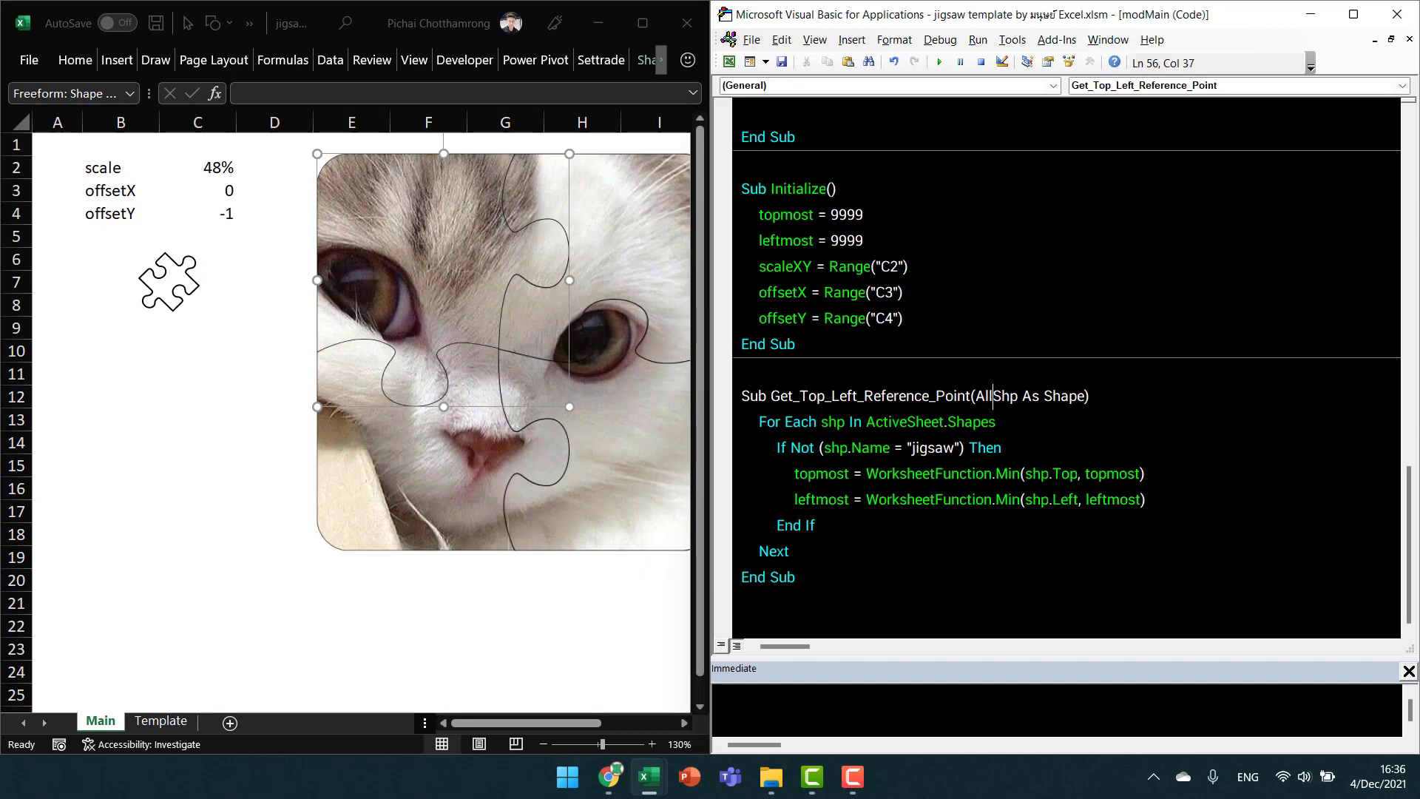
{"action": "type", "text": "_"}
{"action": "key", "text": "Right"}
{"action": "key", "text": "Right"}
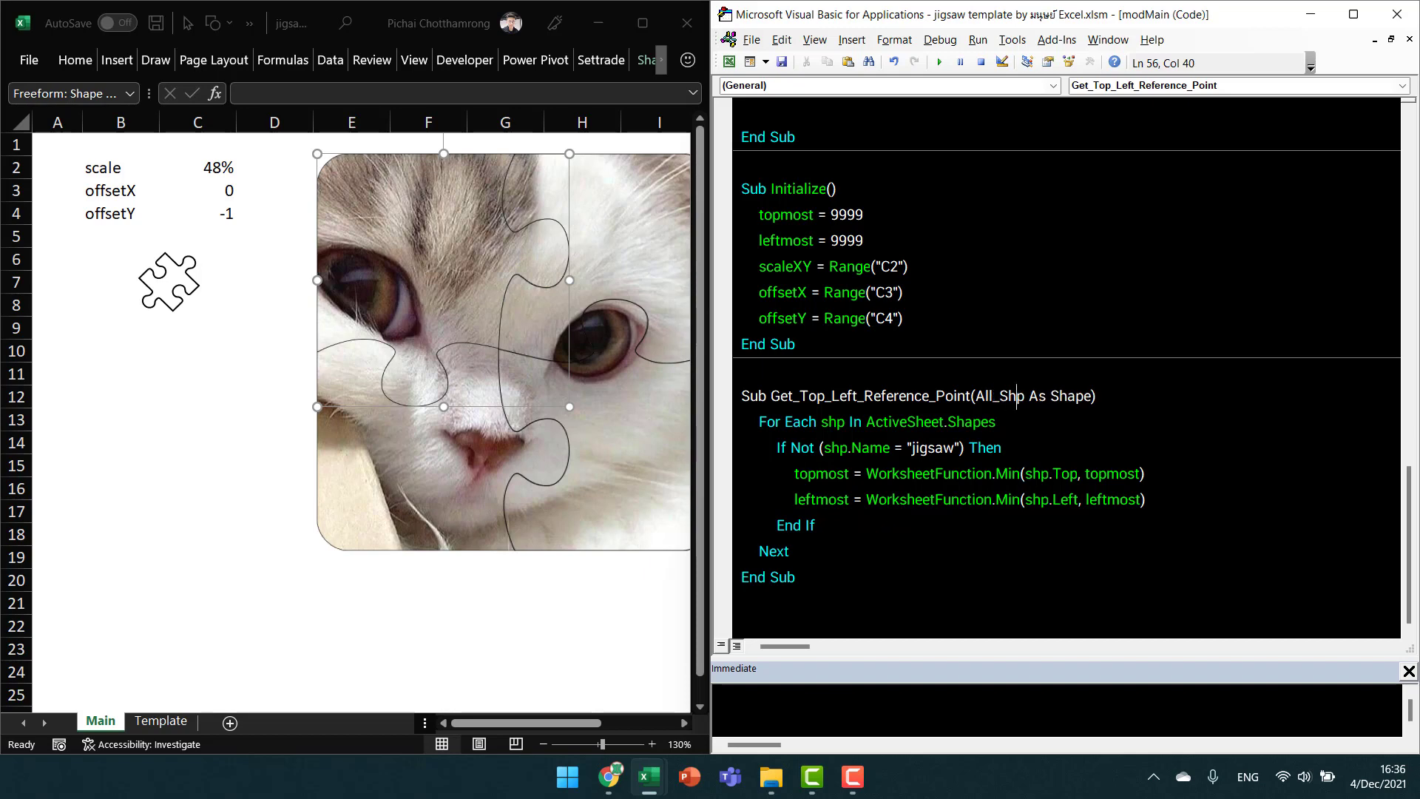
{"action": "type", "text": "a"}
{"action": "key", "text": "Right"}
{"action": "type", "text": "e"}
{"action": "key", "text": "Down"}
Replace ActiveSheet.Shapes in the For Each line with All_Shape.
{"action": "key", "text": "Up"}
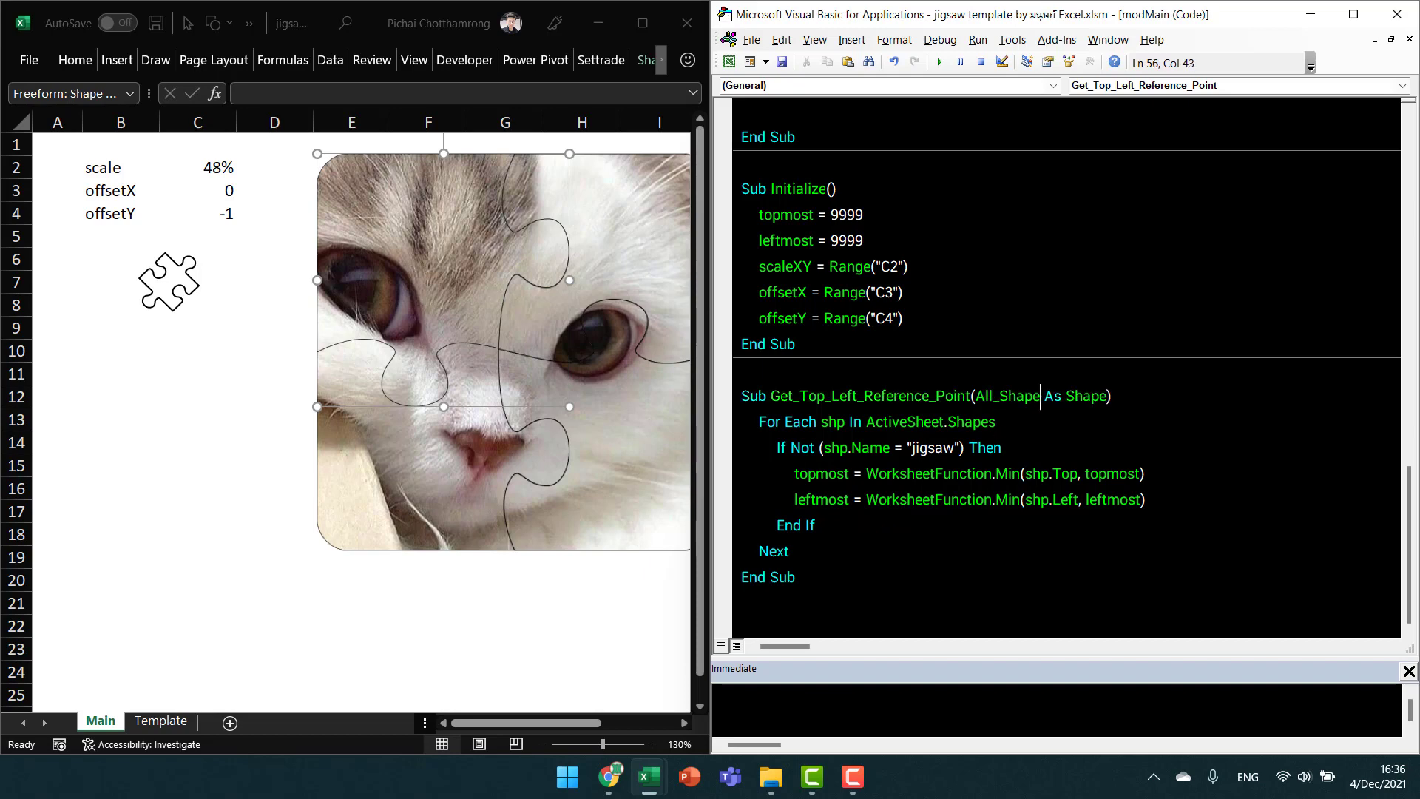
{"action": "key", "text": "ctrl+Left"}
{"action": "key", "text": "ctrl+shift+Right"}
{"action": "key", "text": "ctrl+c"}
{"action": "key", "text": "Down"}
{"action": "key", "text": "ctrl+shift+Left"}
{"action": "key", "text": "ctrl+shift+Left"}
{"action": "key", "text": "ctrl+shift+Left"}
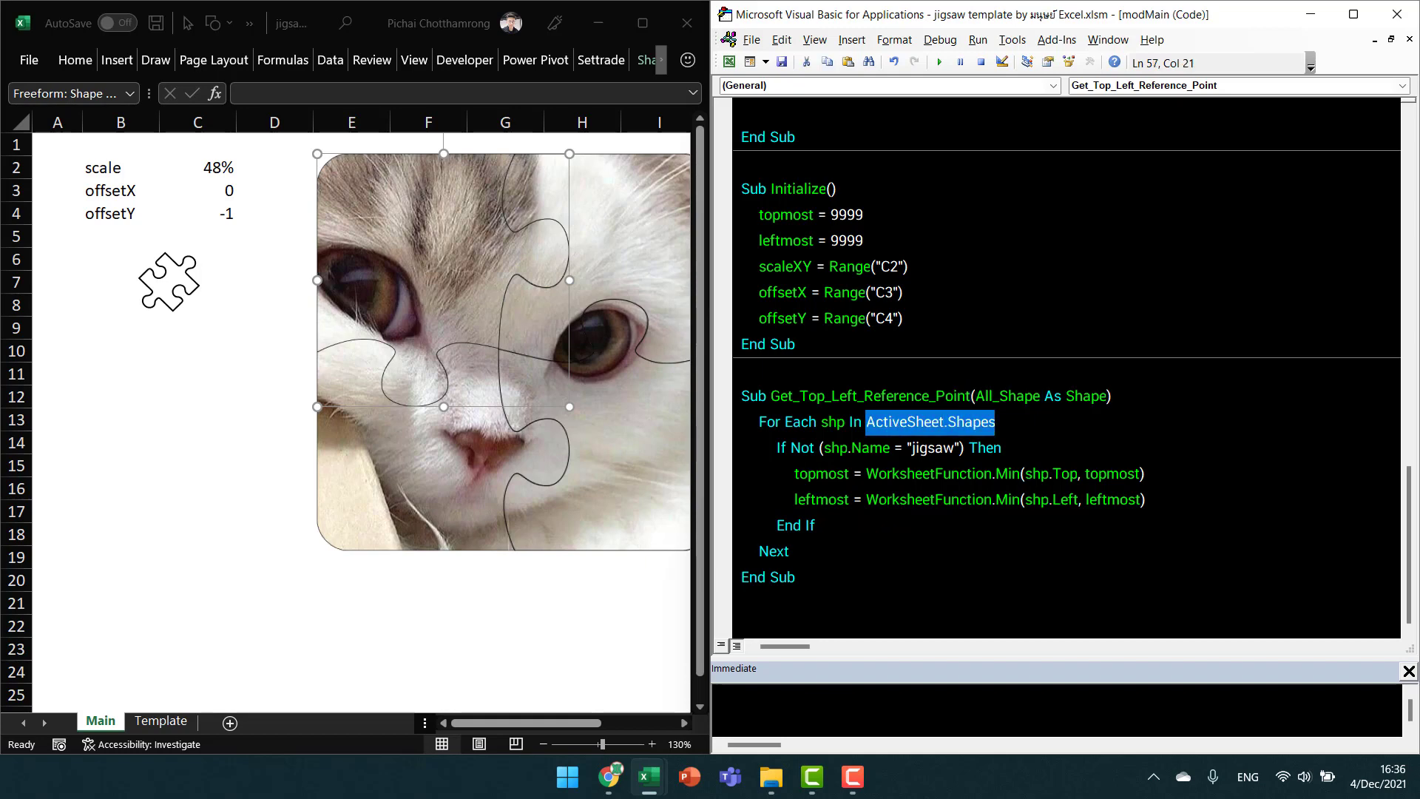
{"action": "key", "text": "Left"}
{"action": "key", "text": "ctrl+v"}
{"action": "key", "text": "shift+End"}
{"action": "key", "text": "Delete"}
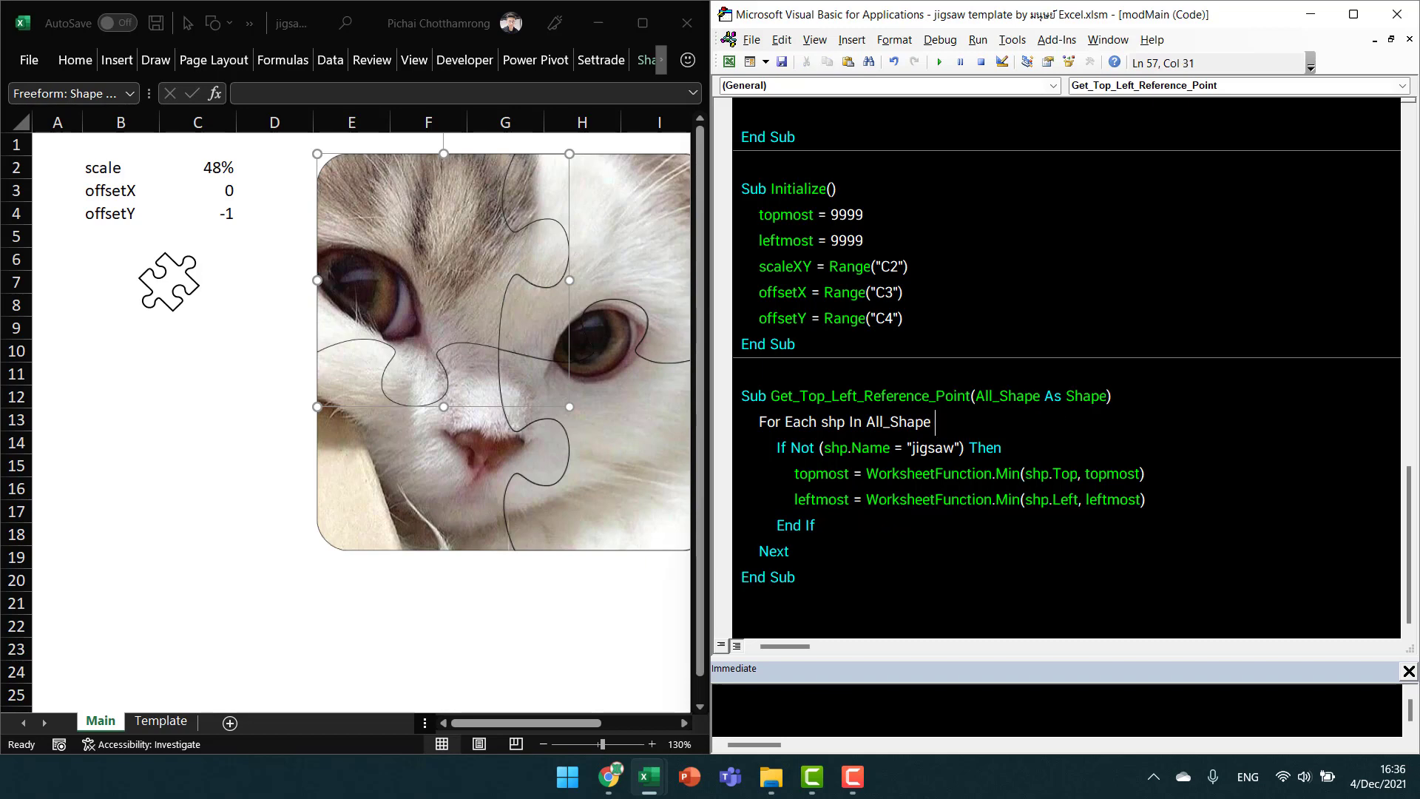
{"action": "key", "text": "Up"}
{"action": "key", "text": "Up"}
{"action": "key", "text": "Down"}
{"action": "key", "text": "Down"}
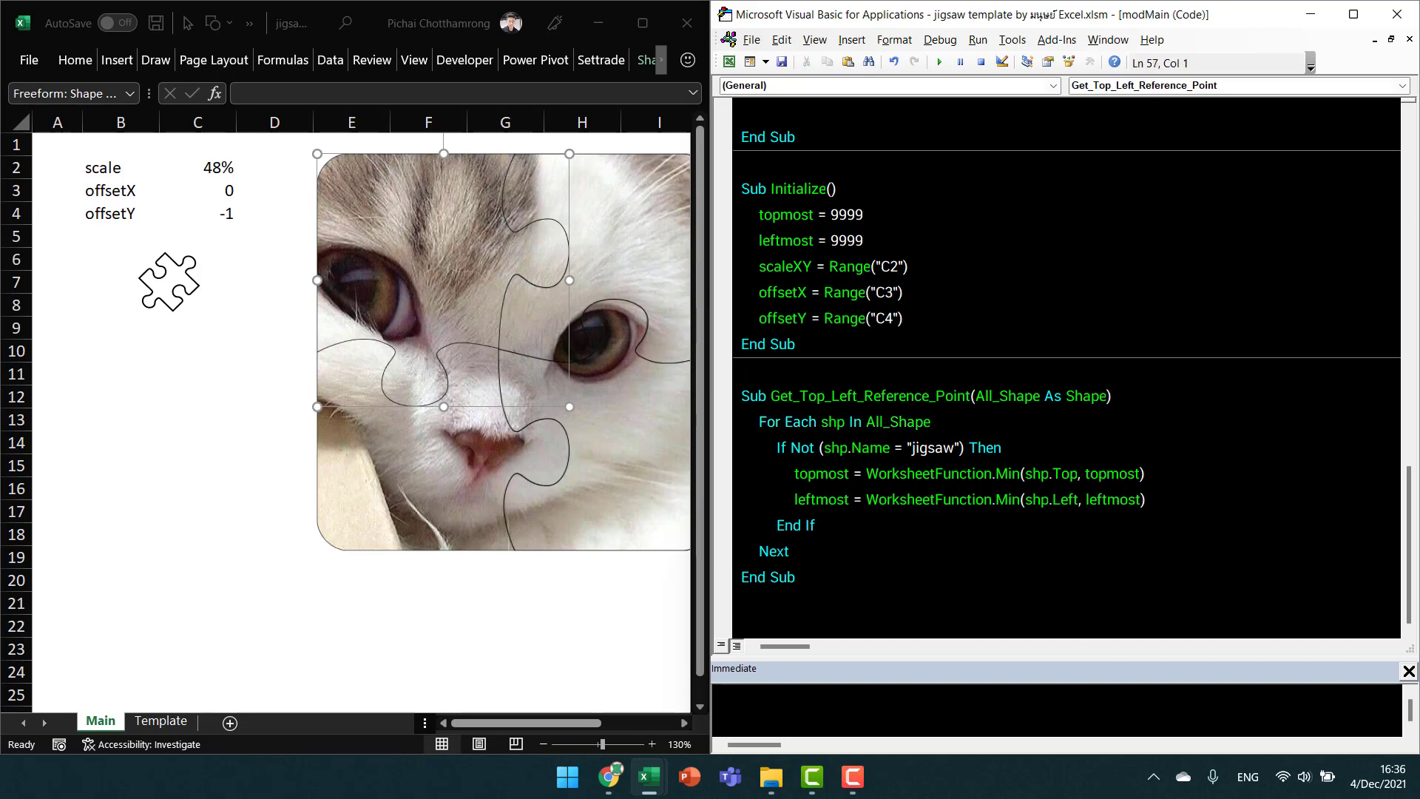
{"action": "key", "text": "Page_Up"}
{"action": "key", "text": "Page_Up"}
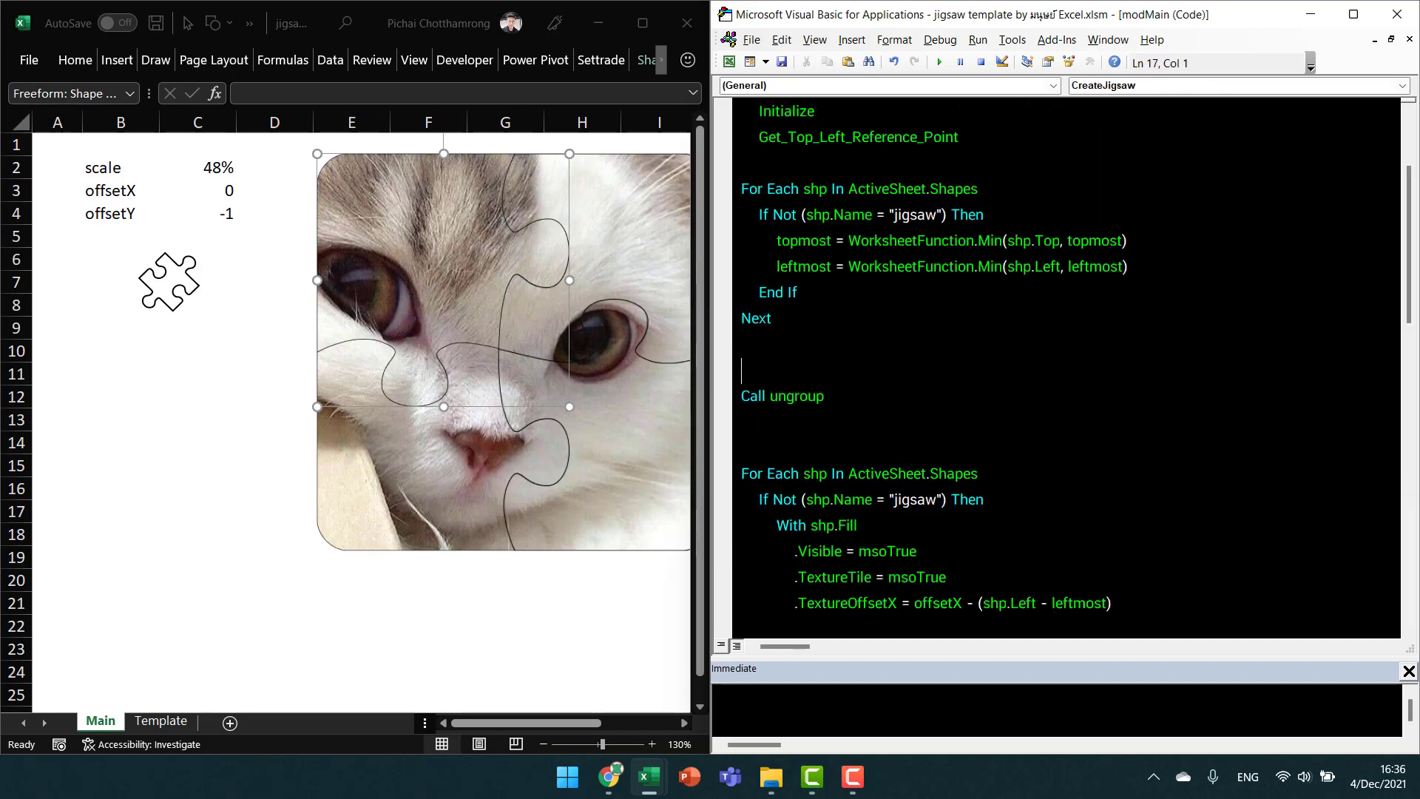
Pass ActiveSheet.Shapes as the argument to the Get_Top_Left_Reference_Point call in CreateJigsaw.
{"action": "key", "text": "Up"}
{"action": "key", "text": "ctrl+Home"}
{"action": "key", "text": "Down"}
{"action": "key", "text": "Down"}
{"action": "key", "text": "Down"}
{"action": "key", "text": "Down"}
{"action": "key", "text": "Down"}
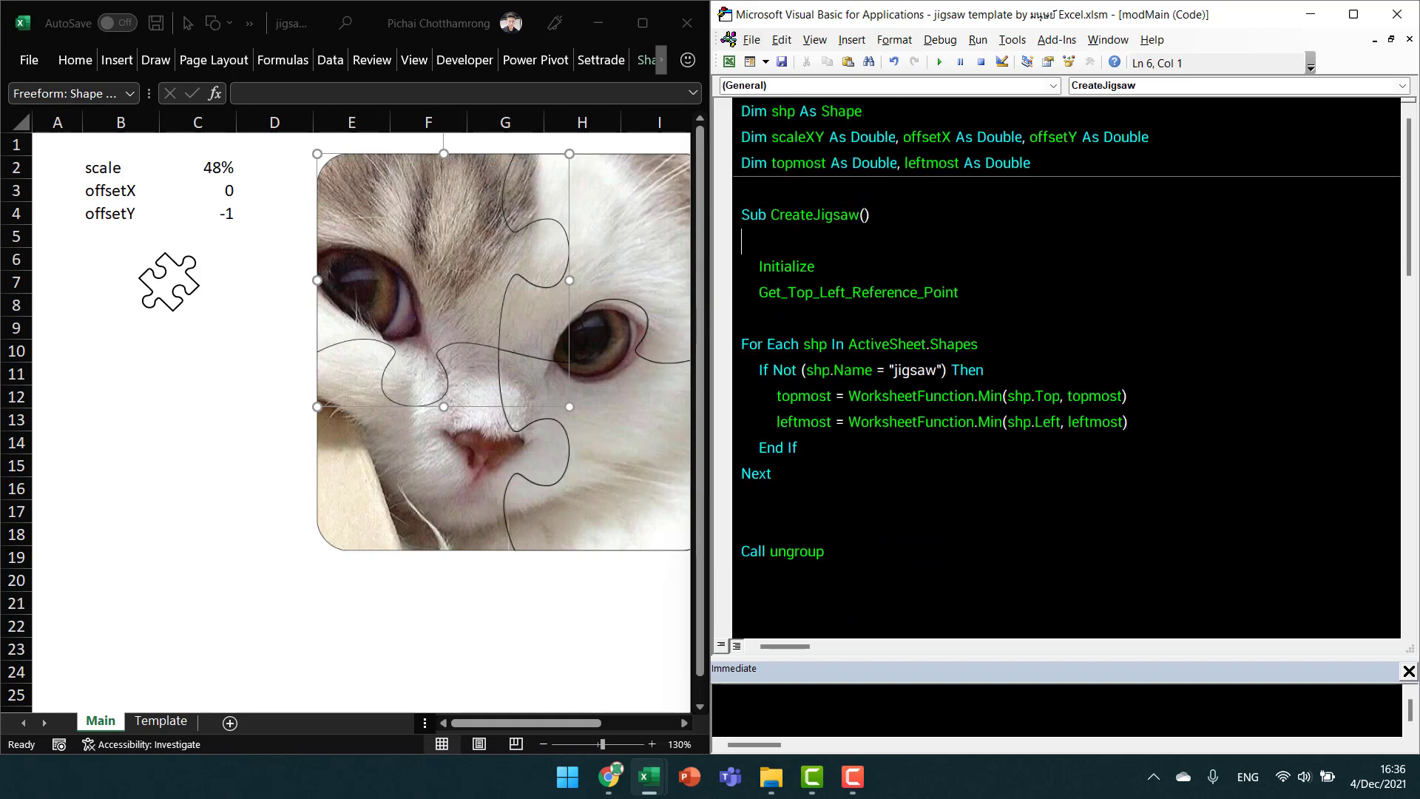
{"action": "key", "text": "Down"}
{"action": "key", "text": "Down"}
{"action": "key", "text": "End"}
{"action": "type", "text": "("}
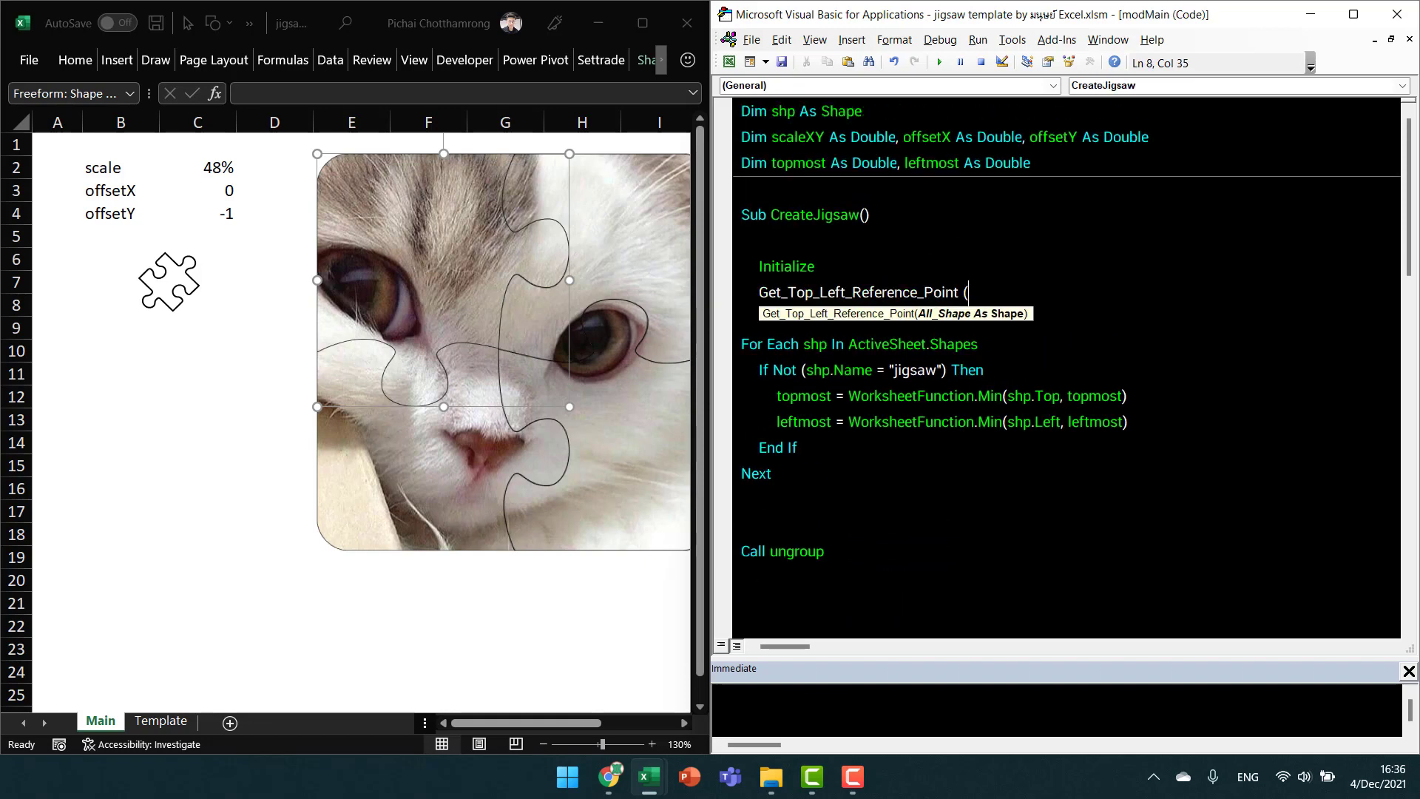
{"action": "key", "text": "BackSpace"}
{"action": "type", "text": "ActiveSheet.Shapes"}
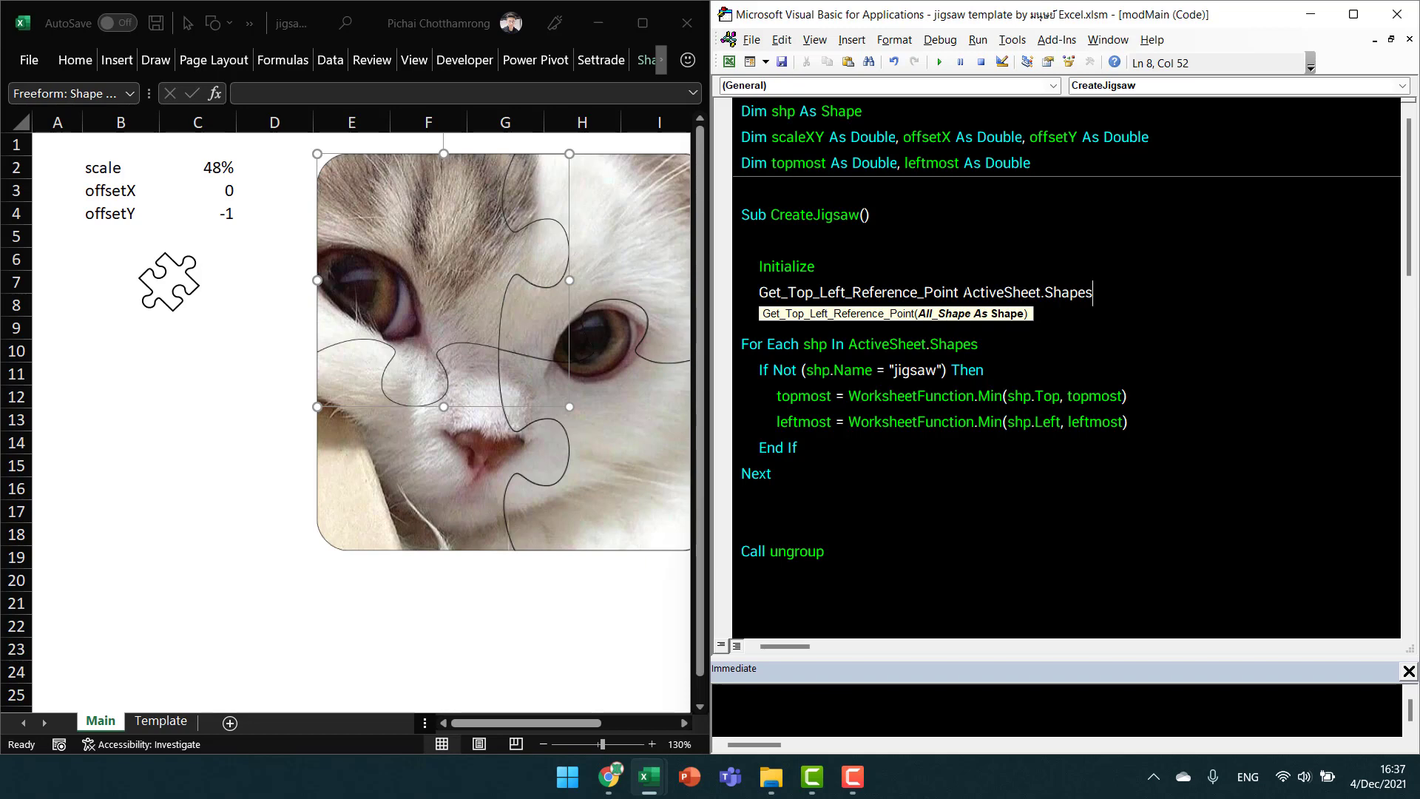
Check the new ActiveSheet.Shapes argument, then scroll down to the Get_Top_Left_Reference_Point definition.
{"action": "left_click", "coordinate": [963, 292]}
{"action": "key", "text": "shift+End"}
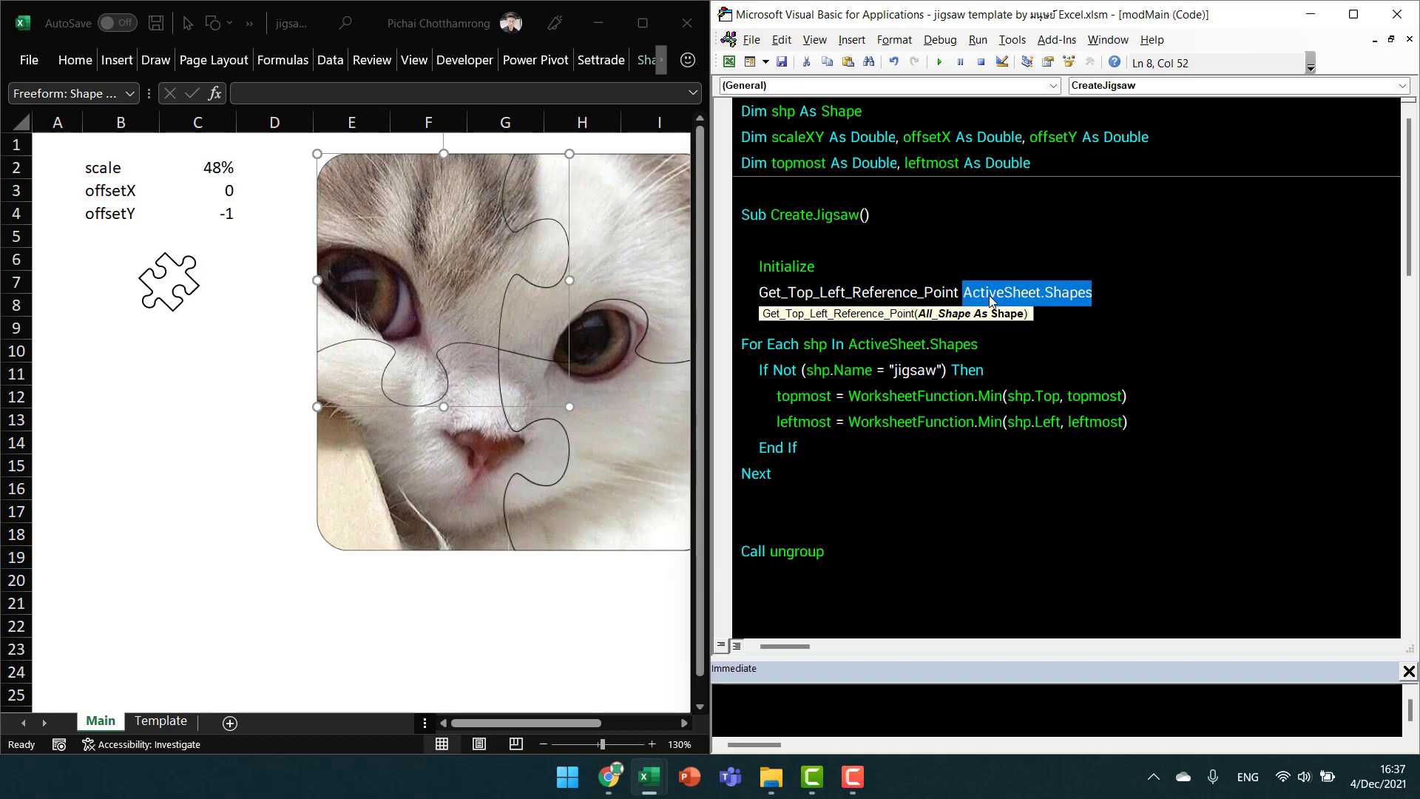
{"action": "key", "text": "End"}
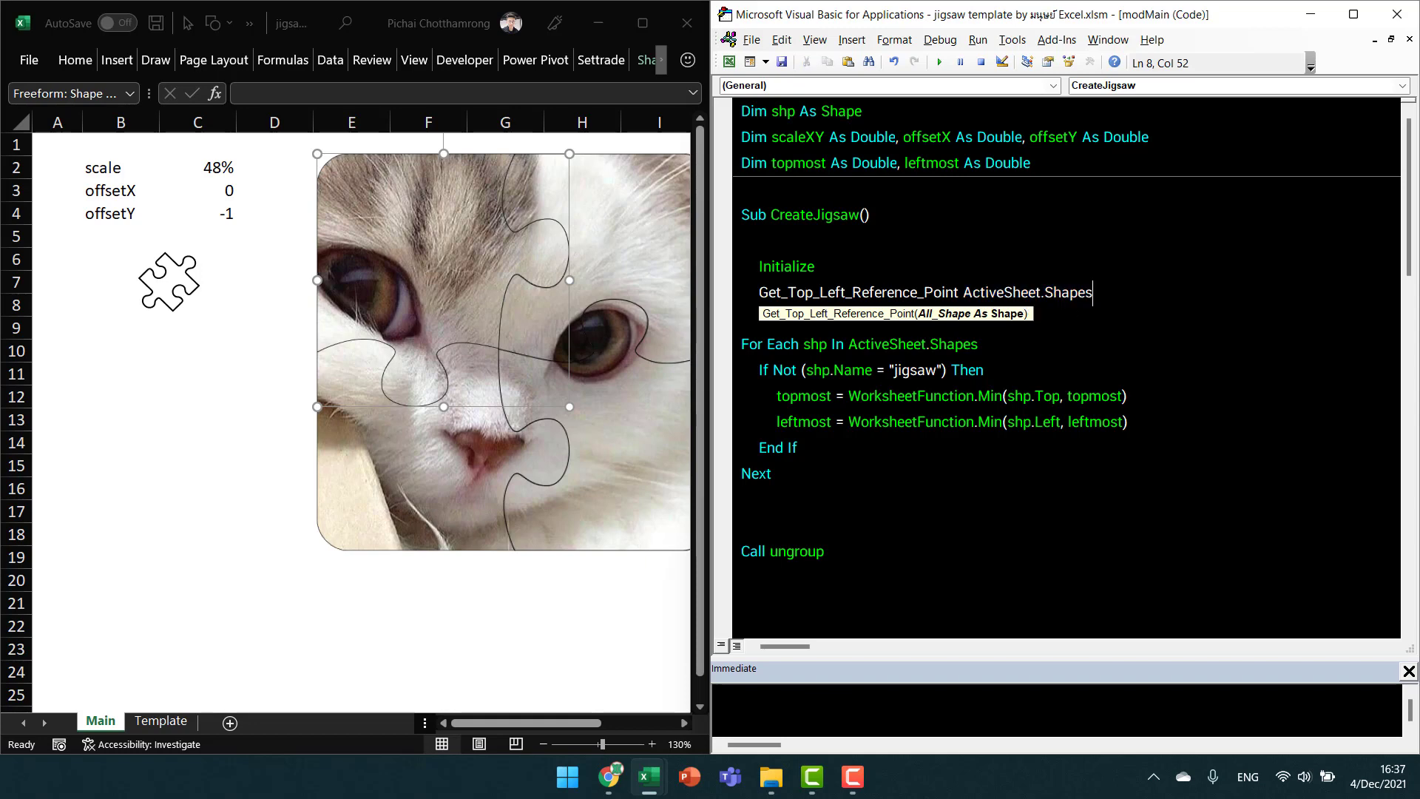
{"action": "scroll", "coordinate": [1064, 370], "scroll_direction": "down", "scroll_amount": 11}
{"action": "scroll", "coordinate": [1064, 370], "scroll_direction": "down", "scroll_amount": 3}
Change the parameter type in the header to All_Shape As Shapes.
{"action": "left_click", "coordinate": [1099, 396]}
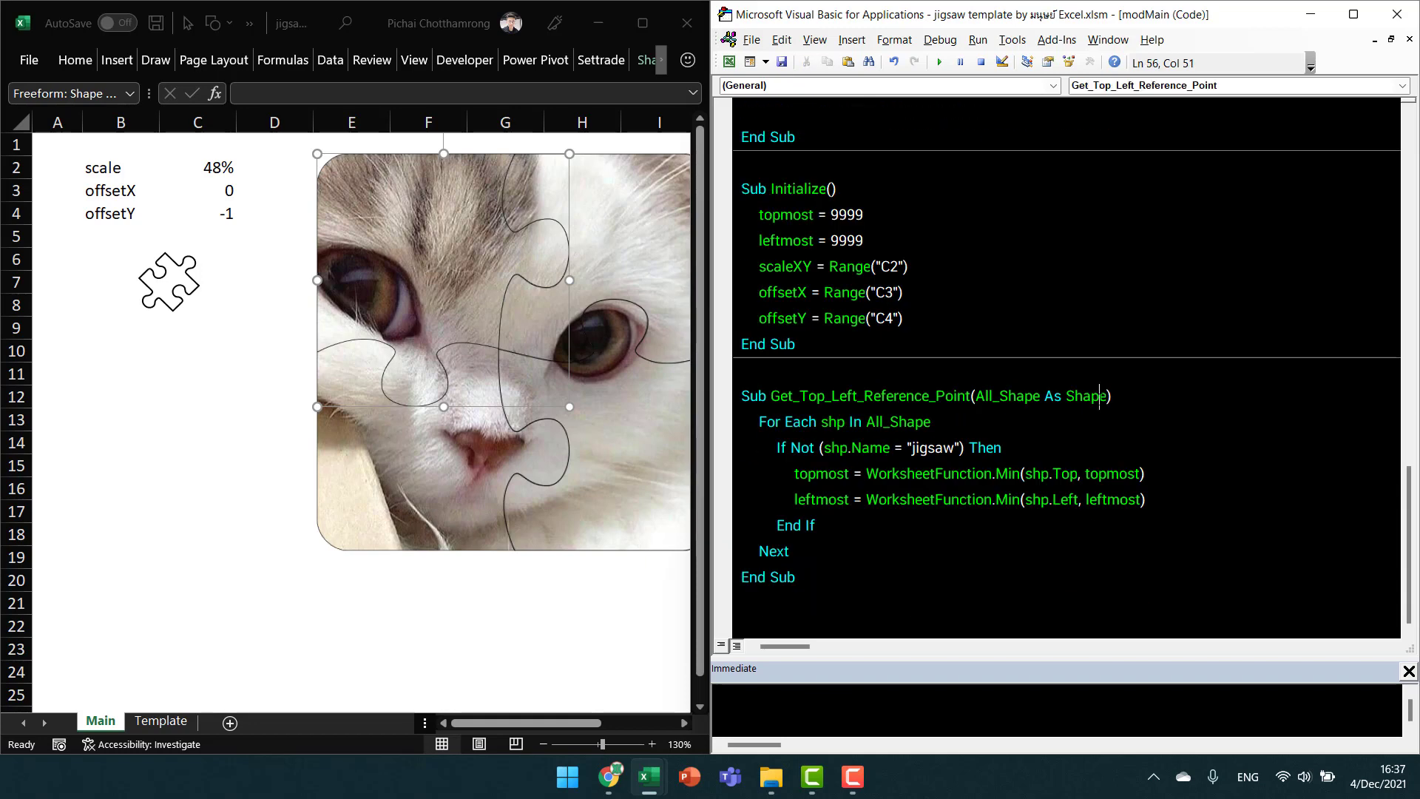
{"action": "type", "text": "s"}
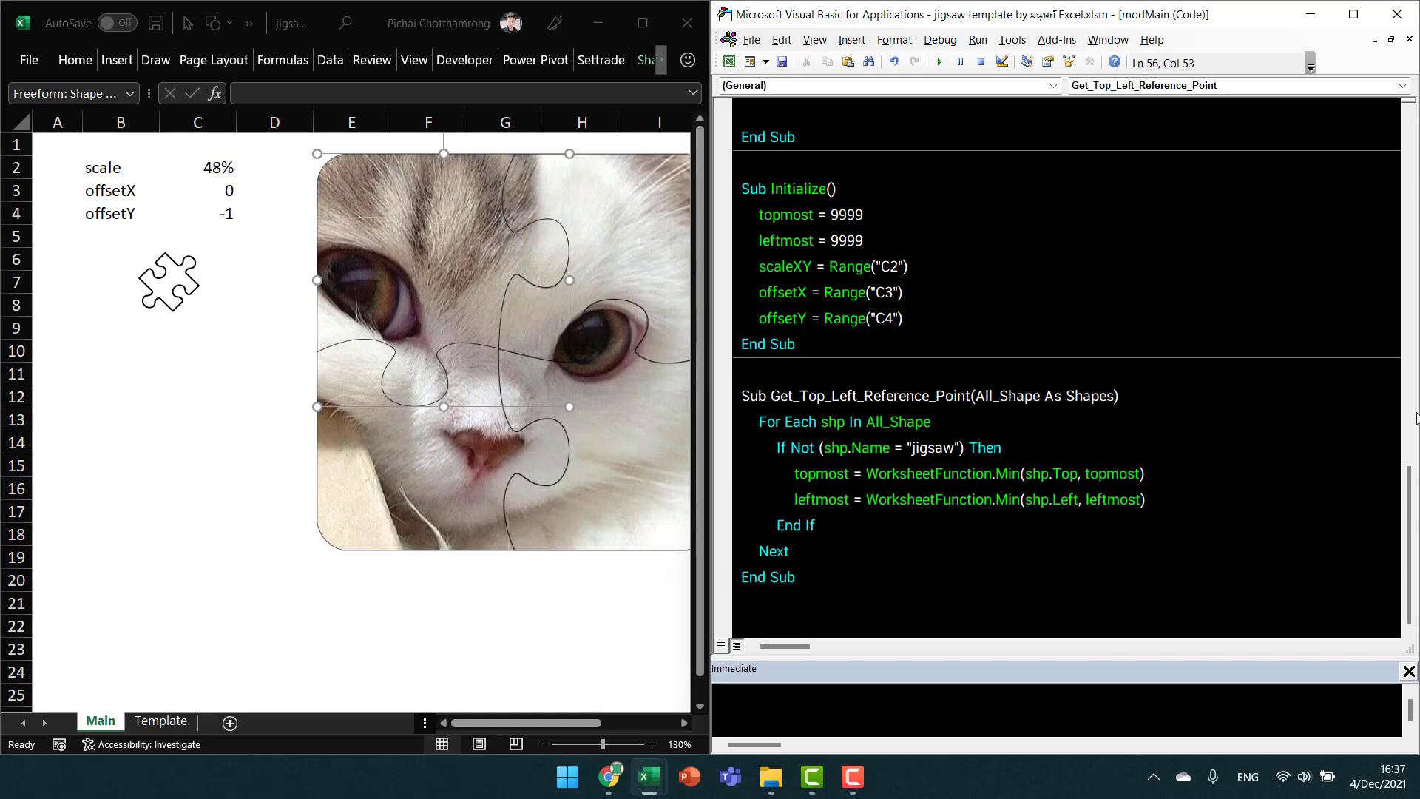
{"action": "key", "text": "End"}
{"action": "key", "text": "Left"}
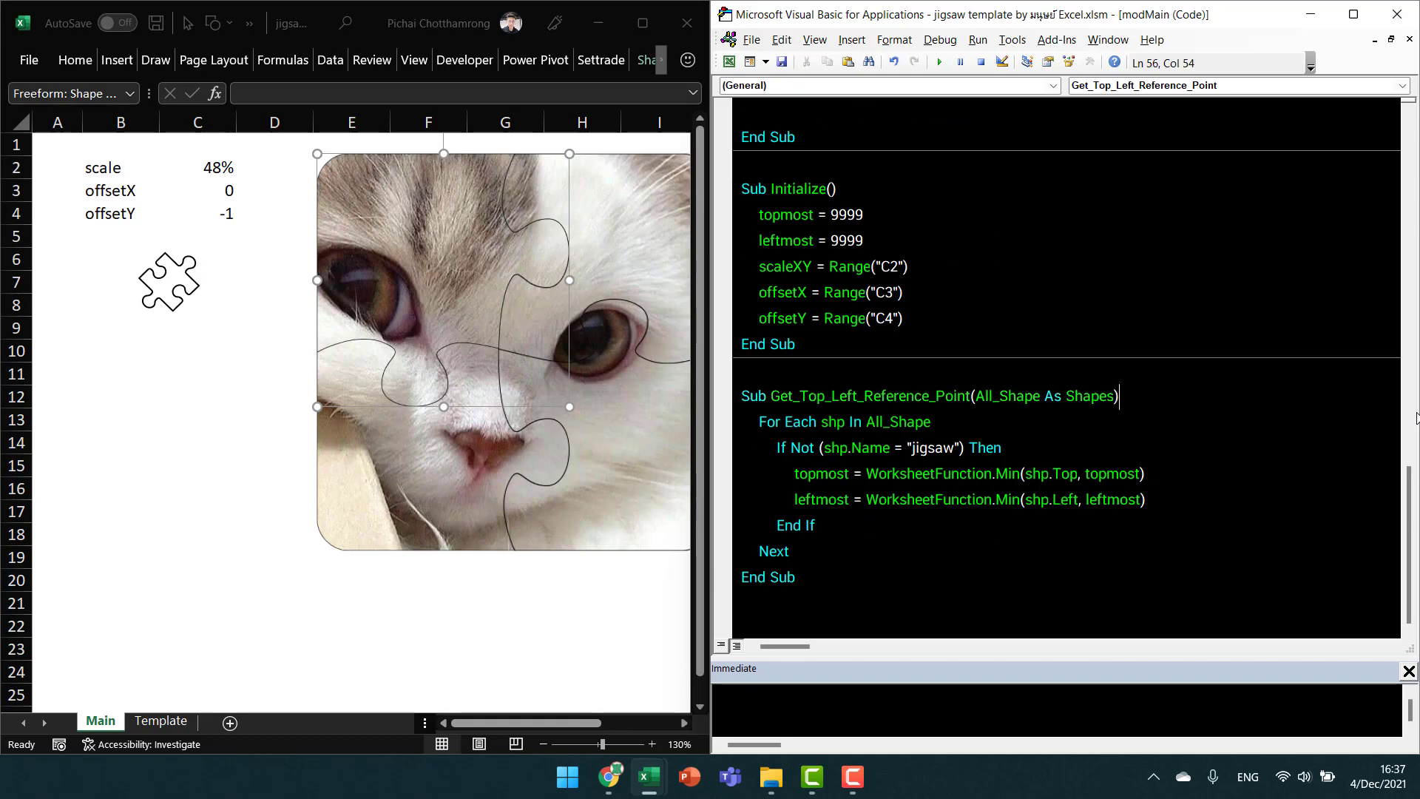
{"action": "key", "text": "ctrl+shift+Left"}
{"action": "key", "text": "Home"}
Declare Dim shp As Shape on a new line above the For Each loop.
{"action": "left_click", "coordinate": [915, 421]}
{"action": "key", "text": "ctrl+Left"}
{"action": "key", "text": "ctrl+Left"}
{"action": "key", "text": "ctrl+Left"}
{"action": "key", "text": "Down"}
{"action": "key", "text": "Up"}
{"action": "key", "text": "End"}
{"action": "key", "text": "Home"}
{"action": "key", "text": "Return"}
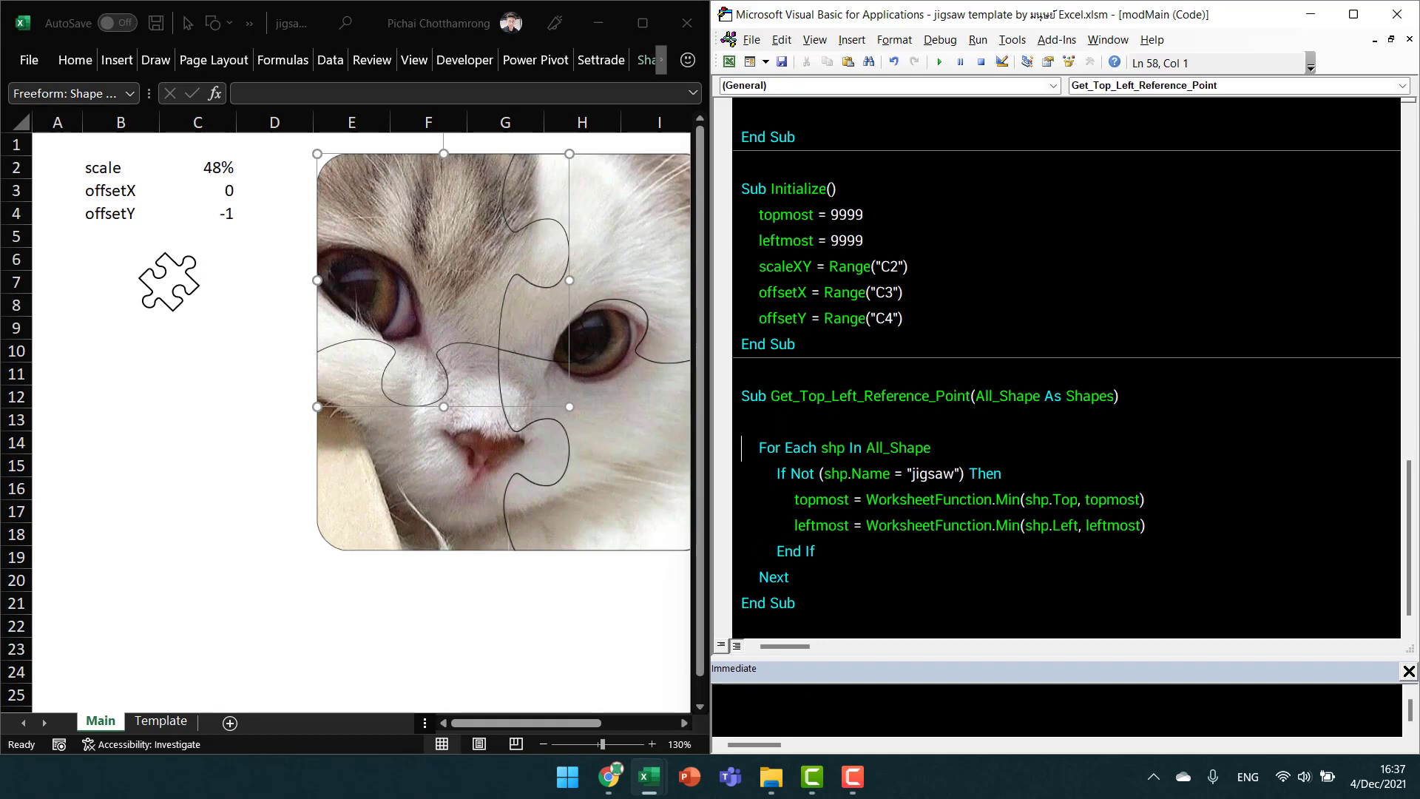
{"action": "key", "text": "Up"}
{"action": "type", "text": "dim"}
{"action": "type", "text": " shp "}
{"action": "type", "text": "as shape"}
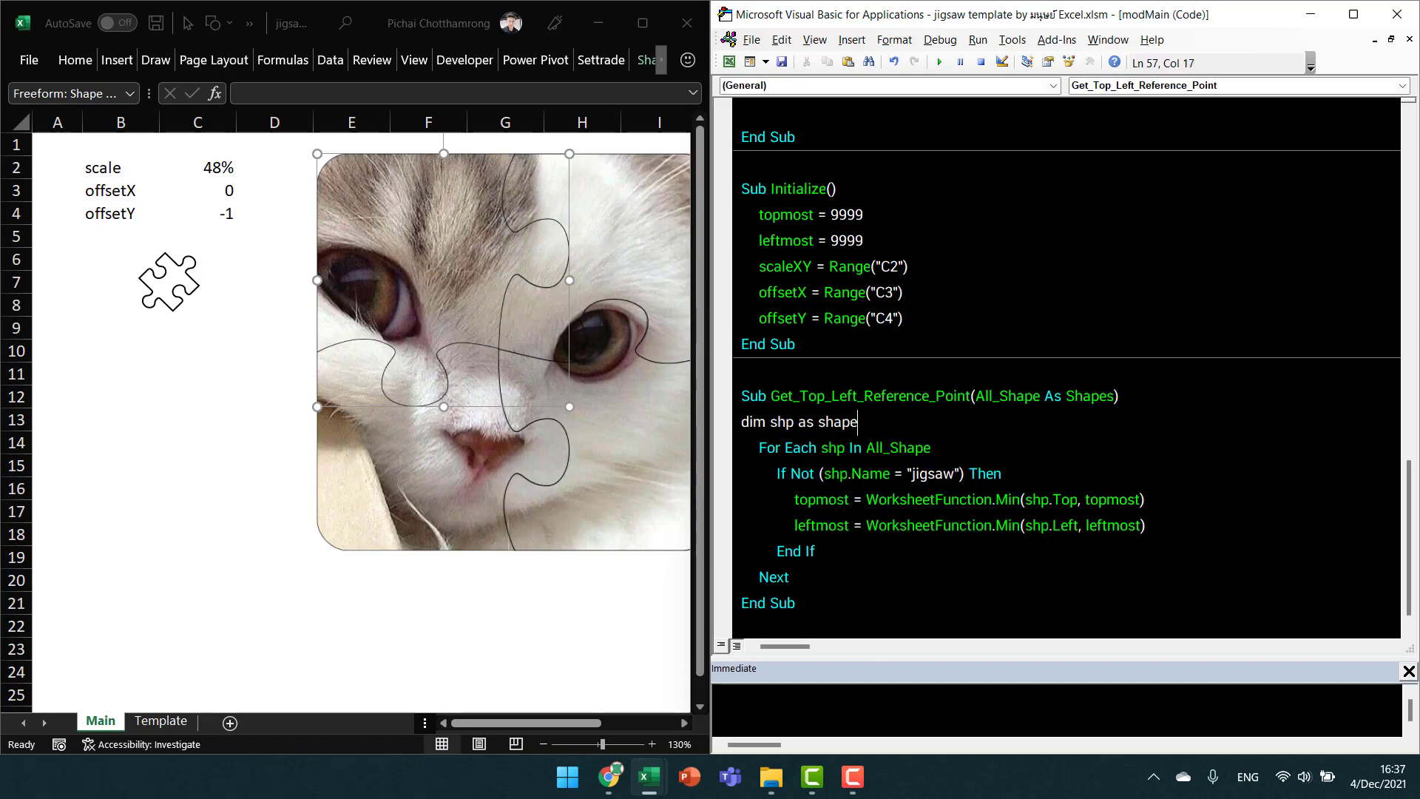
{"action": "left_click", "coordinate": [741, 499]}
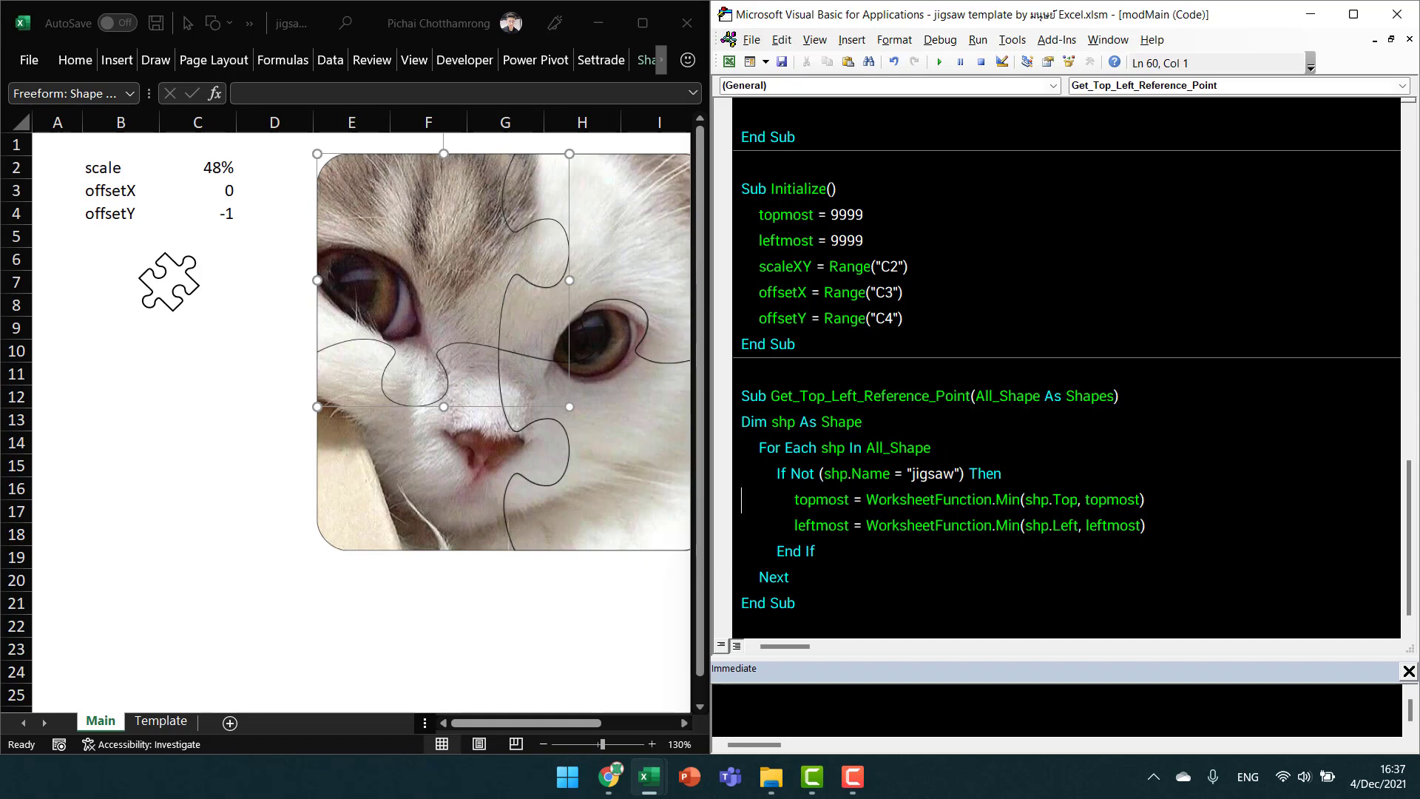
{"action": "key", "text": "Down"}
{"action": "key", "text": "Down"}
{"action": "key", "text": "Down"}
{"action": "key", "text": "Down"}
Cut the duplicate topmost/leftmost For Each…Next loop and blank lines from CreateJigsaw.
{"action": "left_click", "coordinate": [741, 240]}
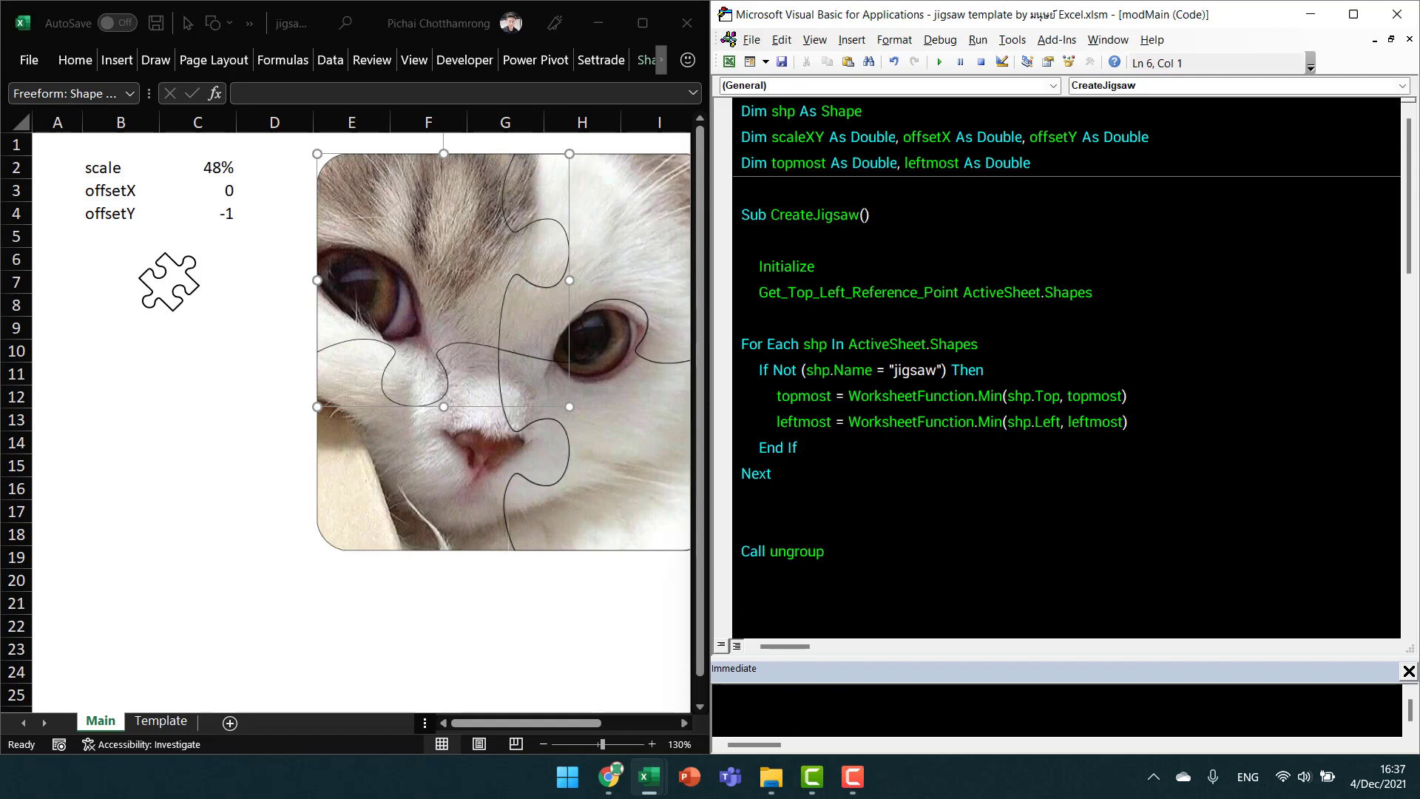
{"action": "key", "text": "Down"}
{"action": "key", "text": "Down"}
{"action": "key", "text": "Down"}
{"action": "key", "text": "Down"}
{"action": "key", "text": "Down"}
{"action": "key", "text": "Up"}
{"action": "key", "text": "shift+Down"}
{"action": "key", "text": "shift+Down"}
{"action": "key", "text": "shift+Down"}
{"action": "key", "text": "shift+Down"}
{"action": "key", "text": "shift+Down"}
{"action": "key", "text": "shift+Down"}
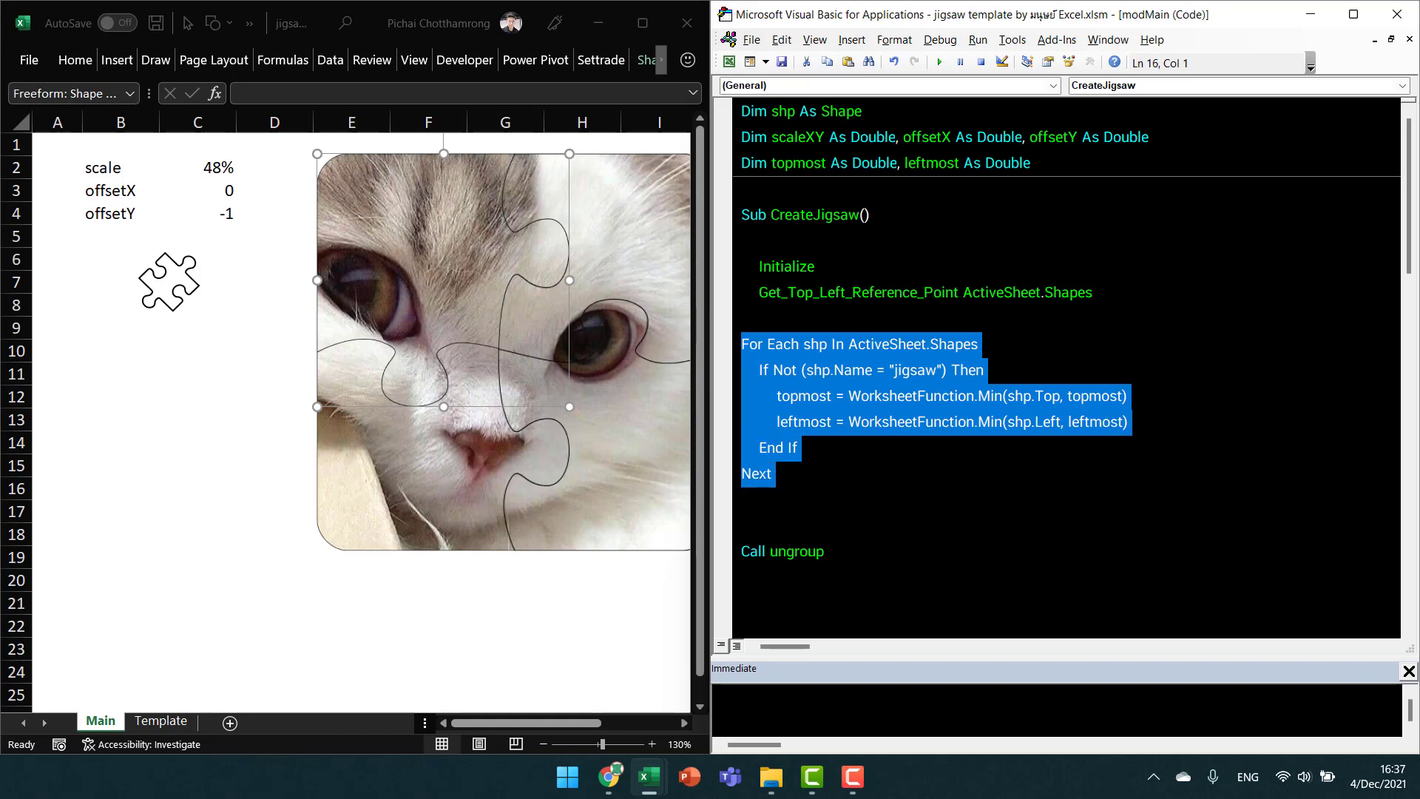
{"action": "key", "text": "ctrl+x"}
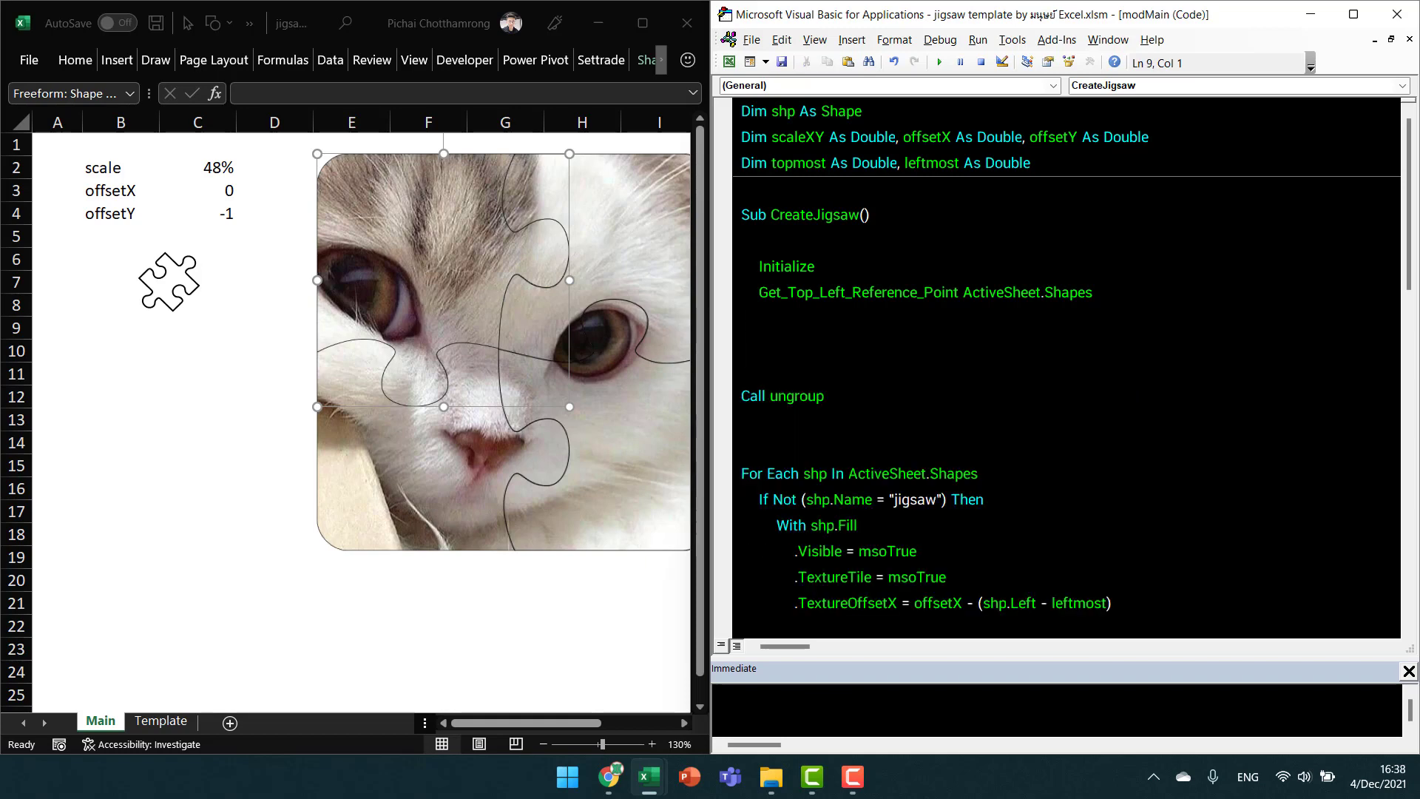
{"action": "key", "text": "Delete"}
{"action": "key", "text": "Delete"}
{"action": "key", "text": "Delete"}
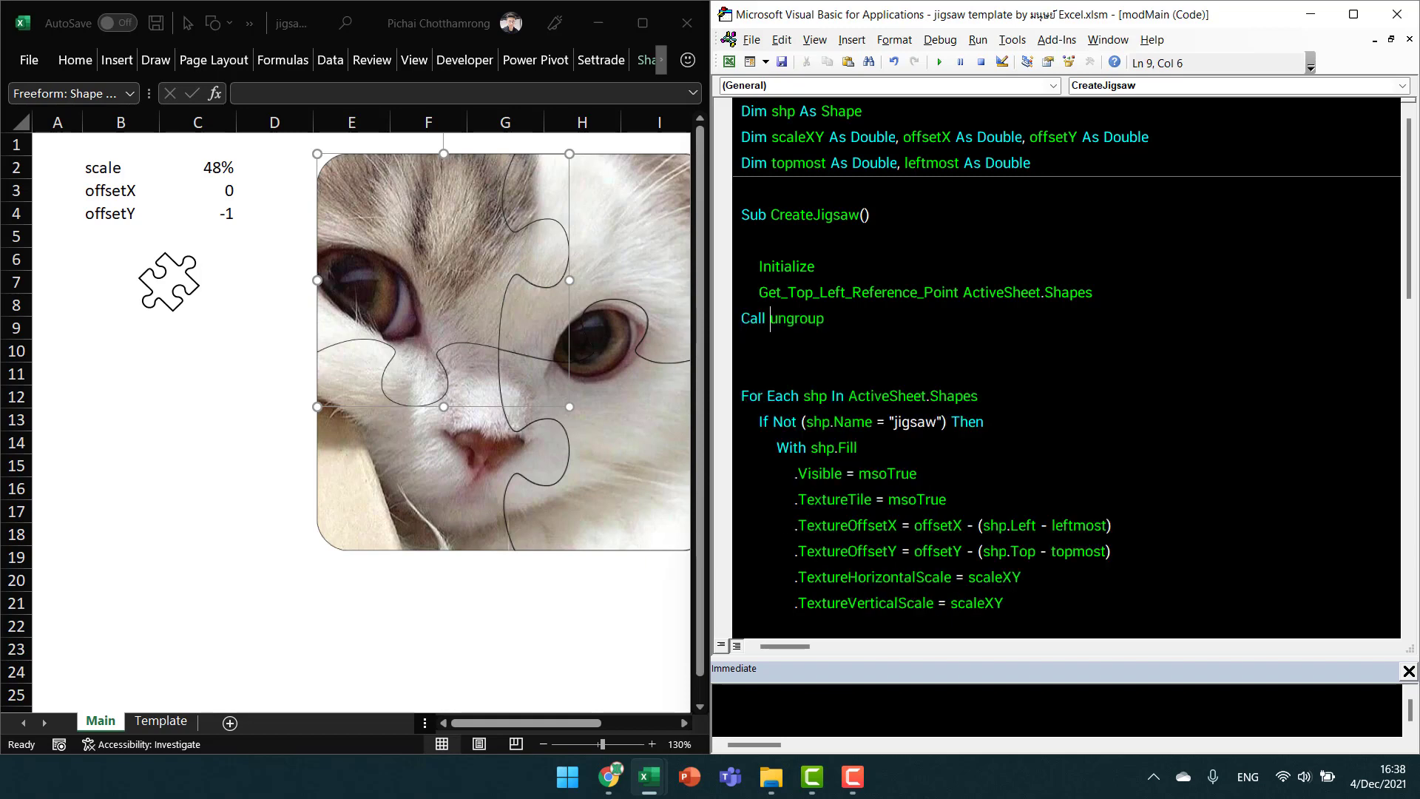
Replace 'Call ungroup' with 'Ungroup' after the reference-point call.
{"action": "key", "text": "ctrl+shift+Right"}
{"action": "key", "text": "Delete"}
{"action": "key", "text": "Delete"}
{"action": "type", "text": "U"}
{"action": "scroll", "coordinate": [1065, 370], "scroll_direction": "down", "scroll_amount": 12}
Capitalise the sub name from 'ungroup' to 'Ungroup'.
{"action": "left_click", "coordinate": [742, 447]}
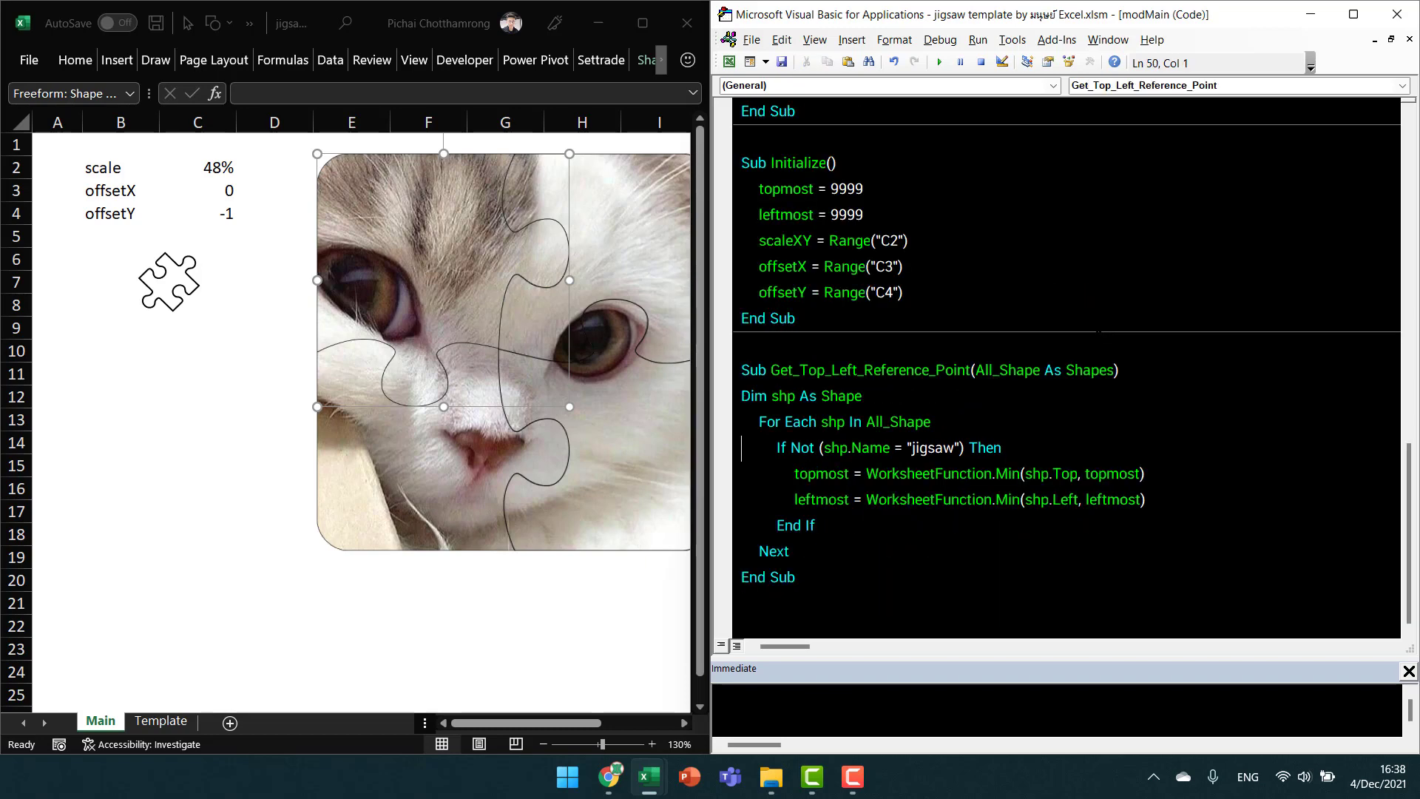
{"action": "key", "text": "ctrl+Up"}
{"action": "key", "text": "ctrl+Up"}
{"action": "left_click", "coordinate": [770, 137]}
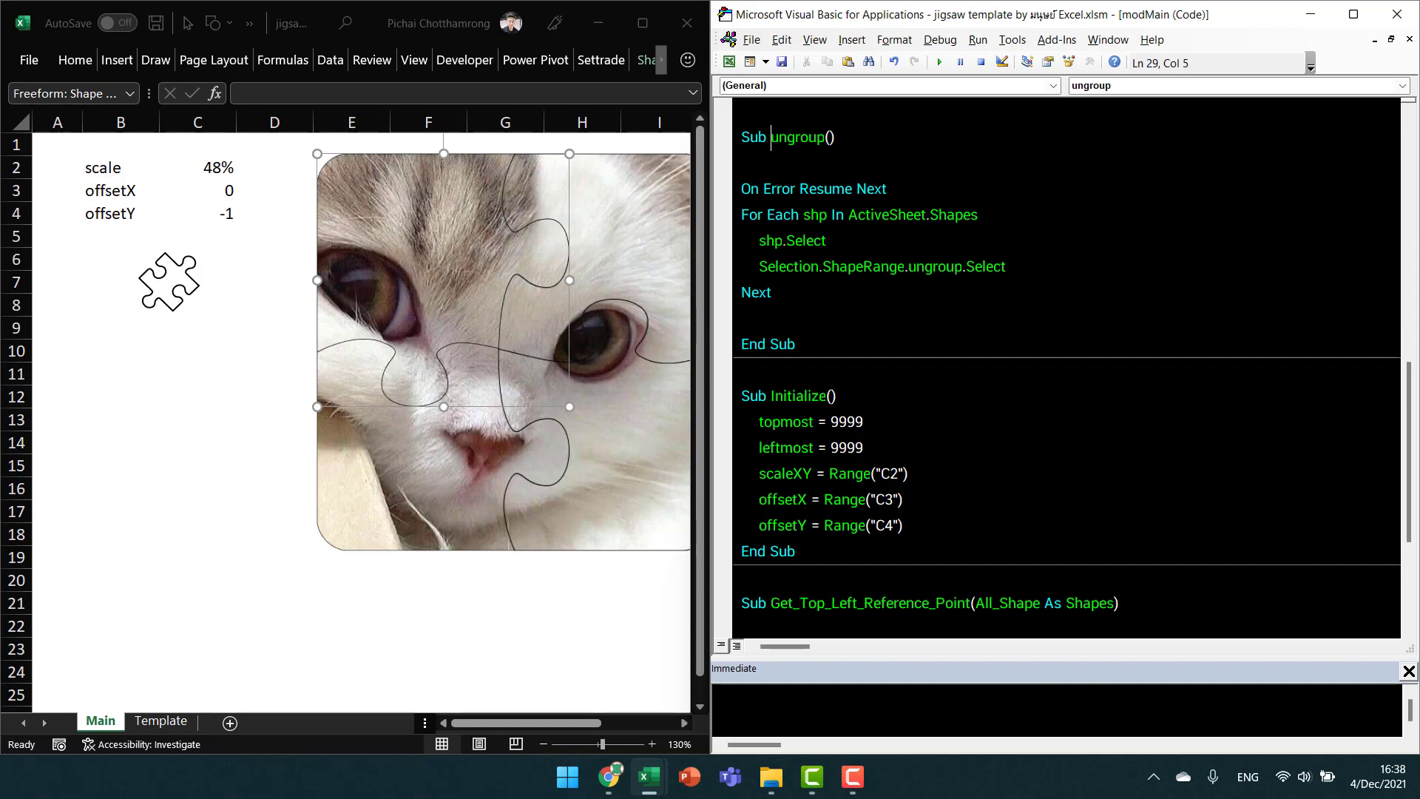
{"action": "key", "text": "Delete"}
{"action": "type", "text": "U"}
Remove the blank line under the sub header and indent the For Each…Next block one level.
{"action": "left_click", "coordinate": [741, 188]}
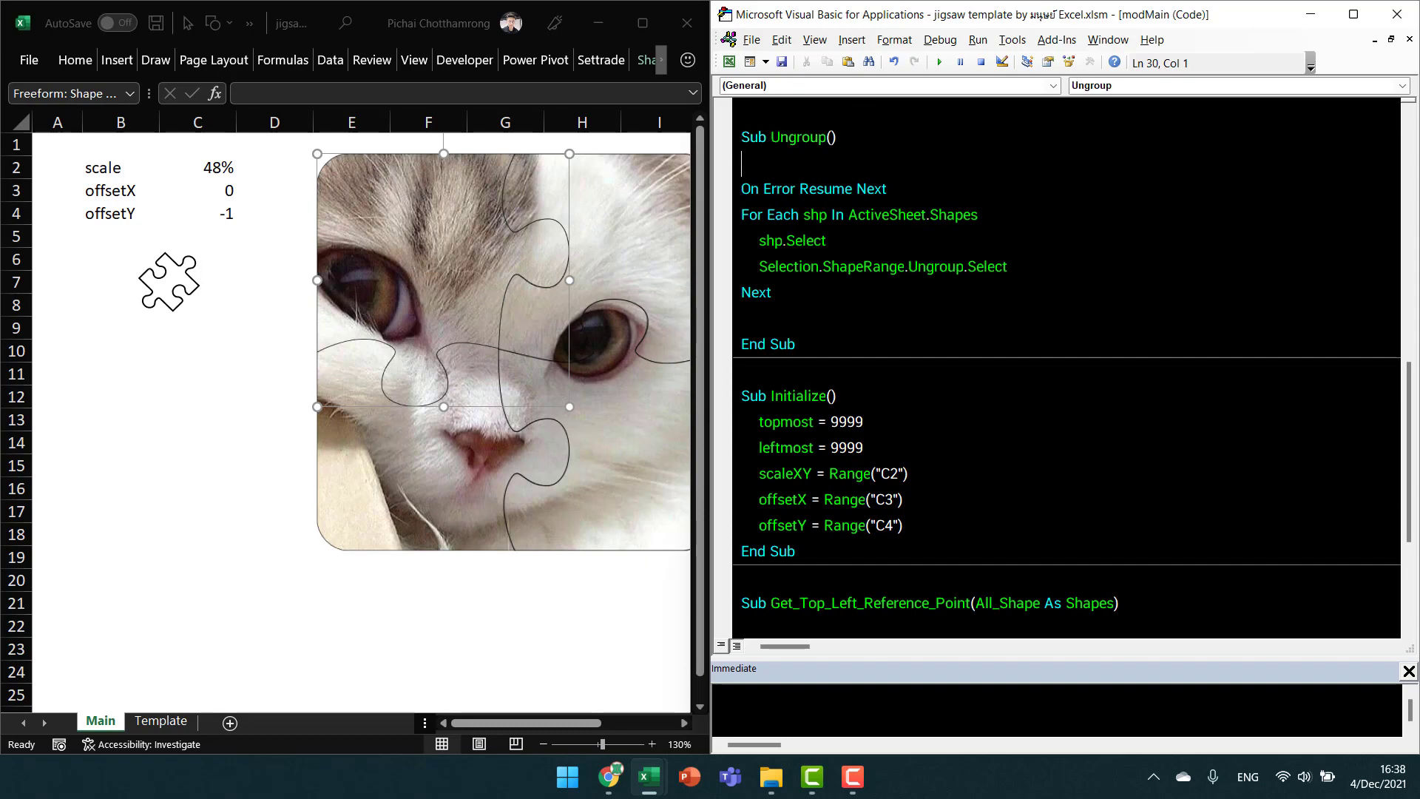
{"action": "key", "text": "BackSpace"}
{"action": "key", "text": "Down"}
{"action": "key", "text": "shift+Down"}
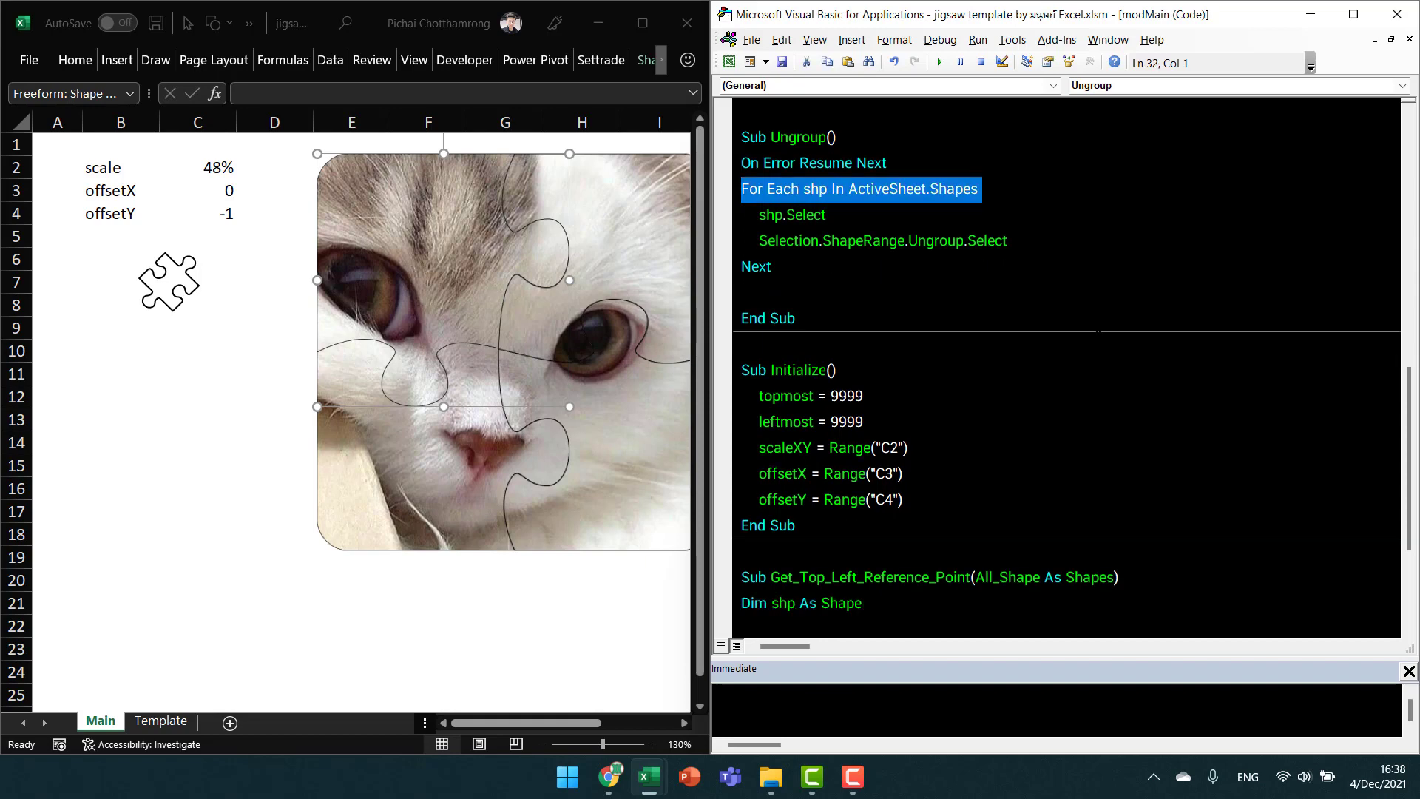
{"action": "key", "text": "shift+Down"}
{"action": "key", "text": "shift+Down"}
{"action": "key", "text": "shift+Down"}
{"action": "key", "text": "Tab"}
{"action": "left_click", "coordinate": [742, 241]}
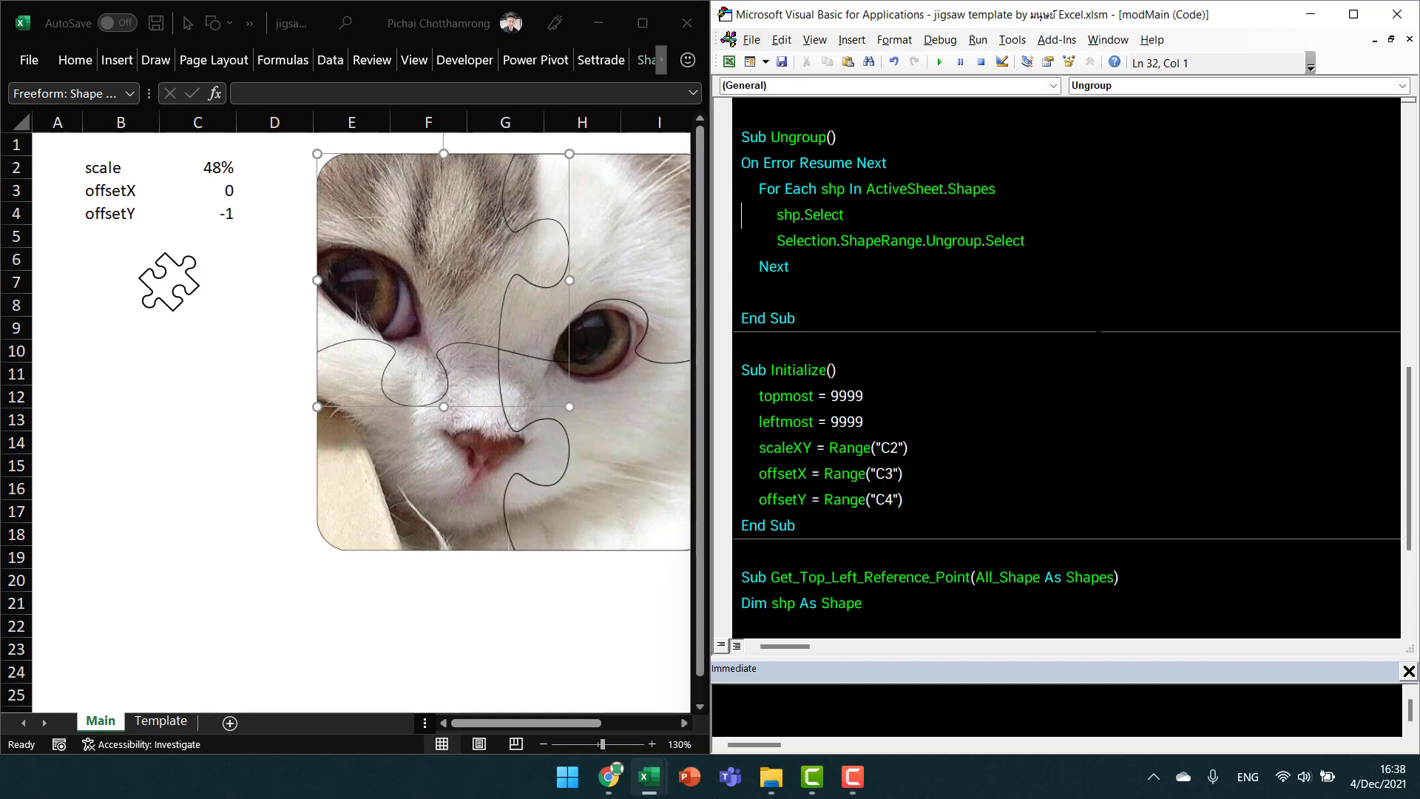
{"action": "key", "text": "Up"}
{"action": "key", "text": "Up"}
{"action": "key", "text": "End"}
{"action": "key", "text": "ctrl+shift+Left"}
{"action": "key", "text": "ctrl+shift+Left"}
{"action": "key", "text": "ctrl+shift+Left"}
{"action": "key", "text": "ctrl+shift+Left"}
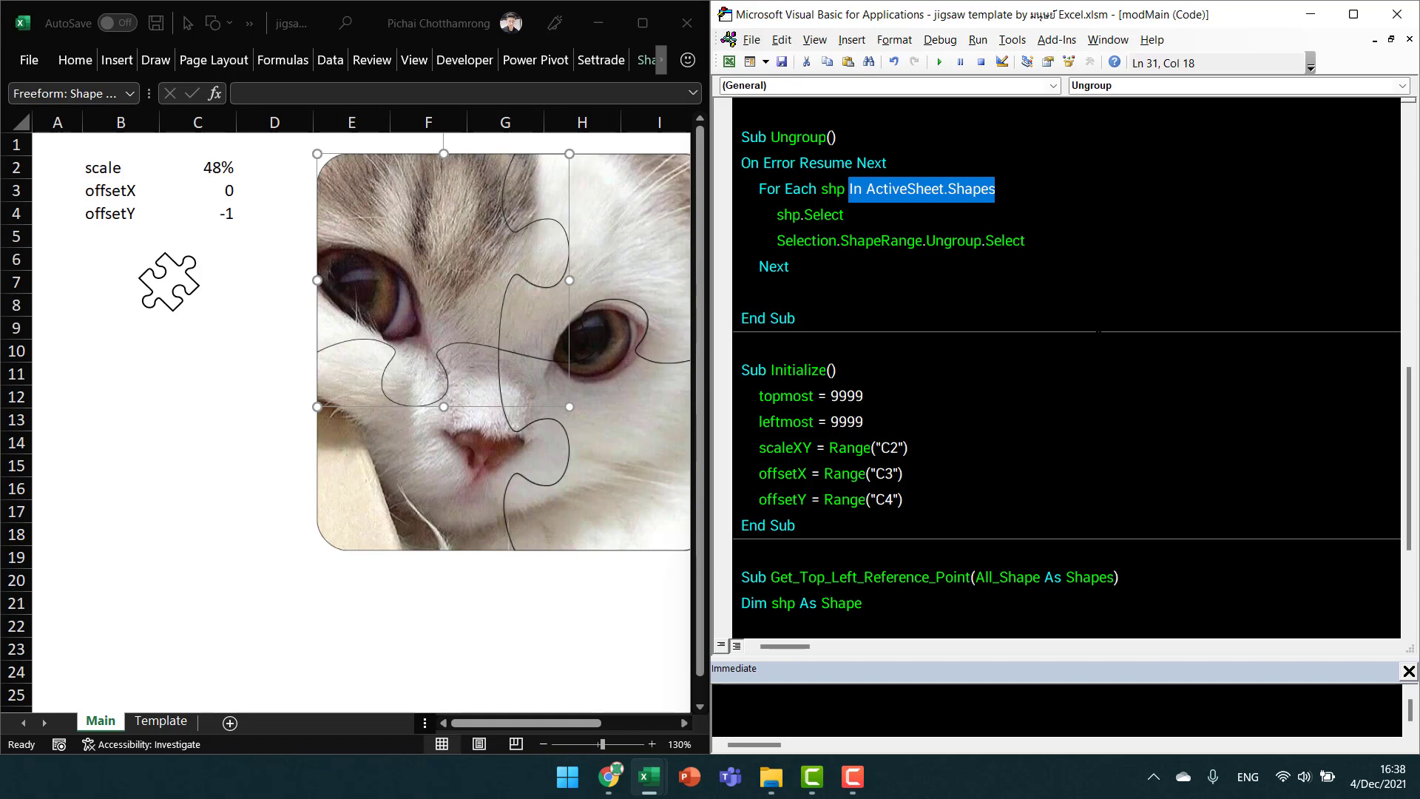
{"action": "key", "text": "End"}
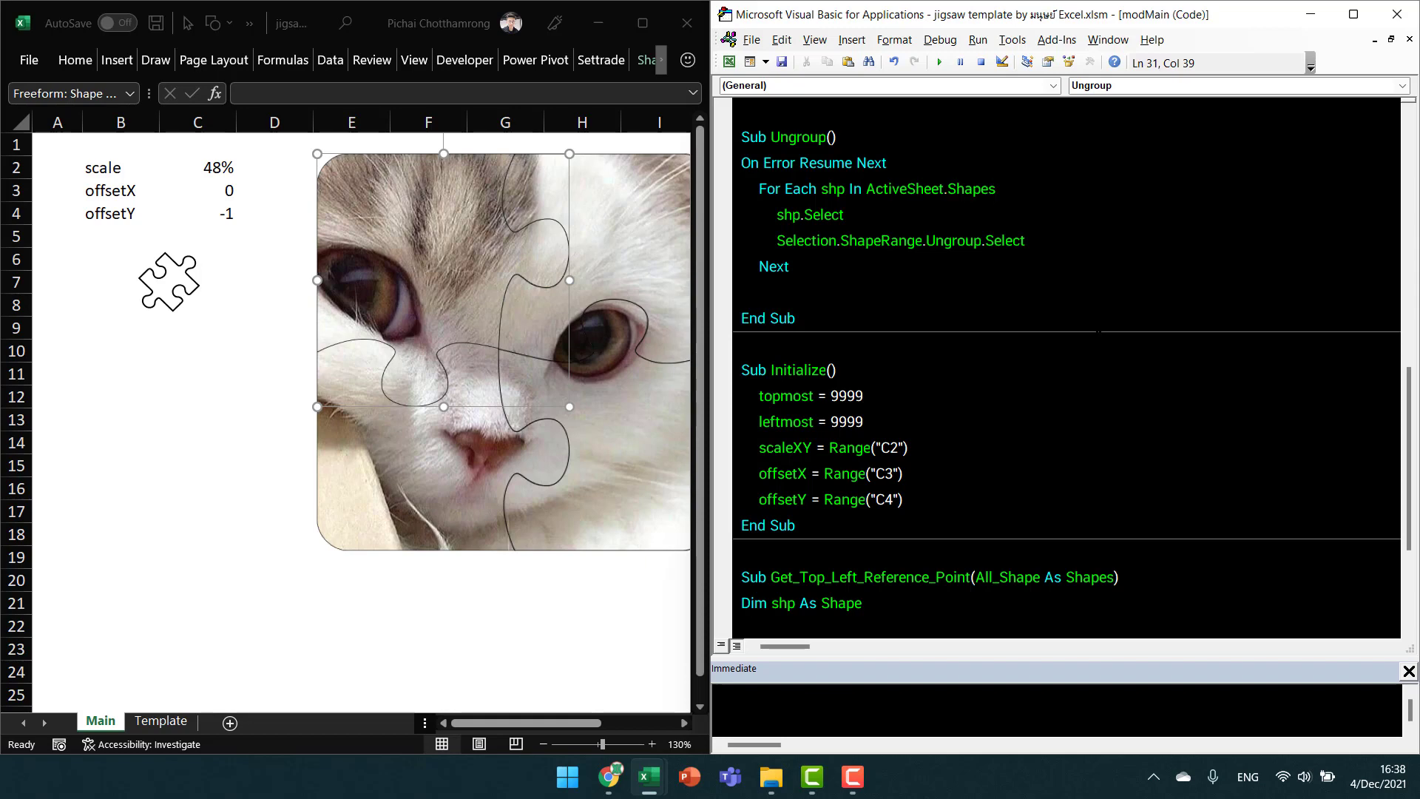
Declare 'Dim shp As Shape' on a new line above the For Each loop.
{"action": "key", "text": "Down"}
{"action": "key", "text": "Home"}
{"action": "key", "text": "Up"}
{"action": "key", "text": "Return"}
{"action": "key", "text": "Up"}
{"action": "type", "text": "dim"}
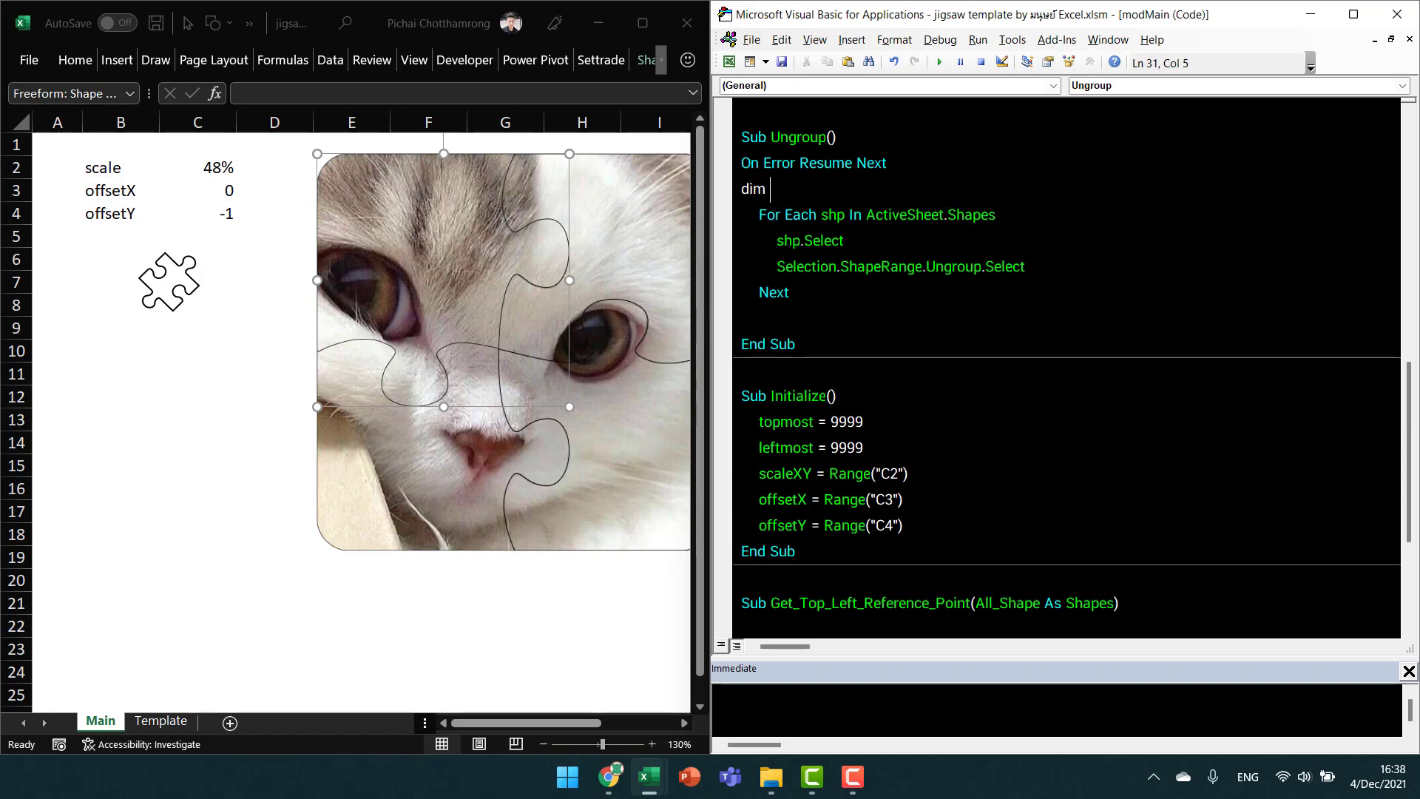
{"action": "type", "text": " shp "}
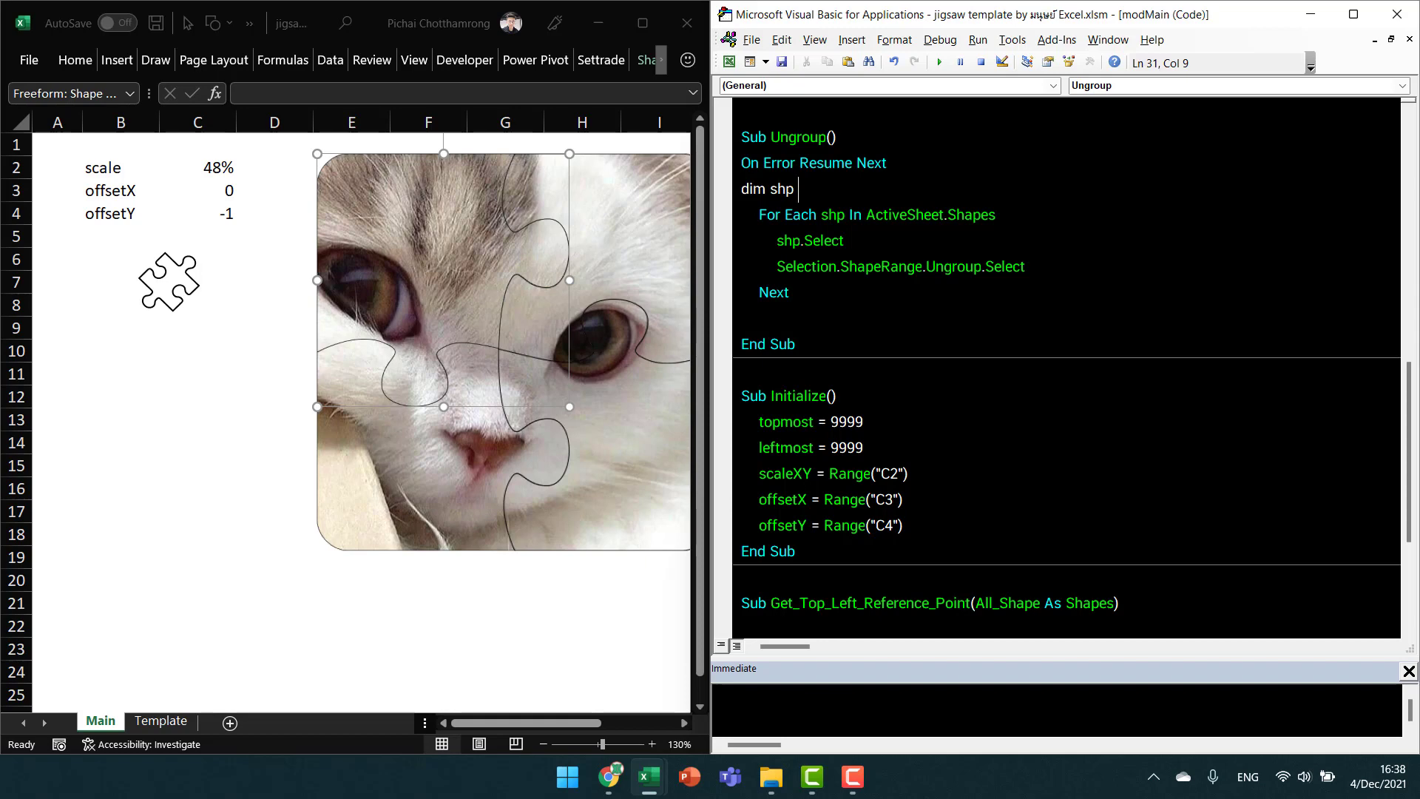
{"action": "type", "text": "as shap"}
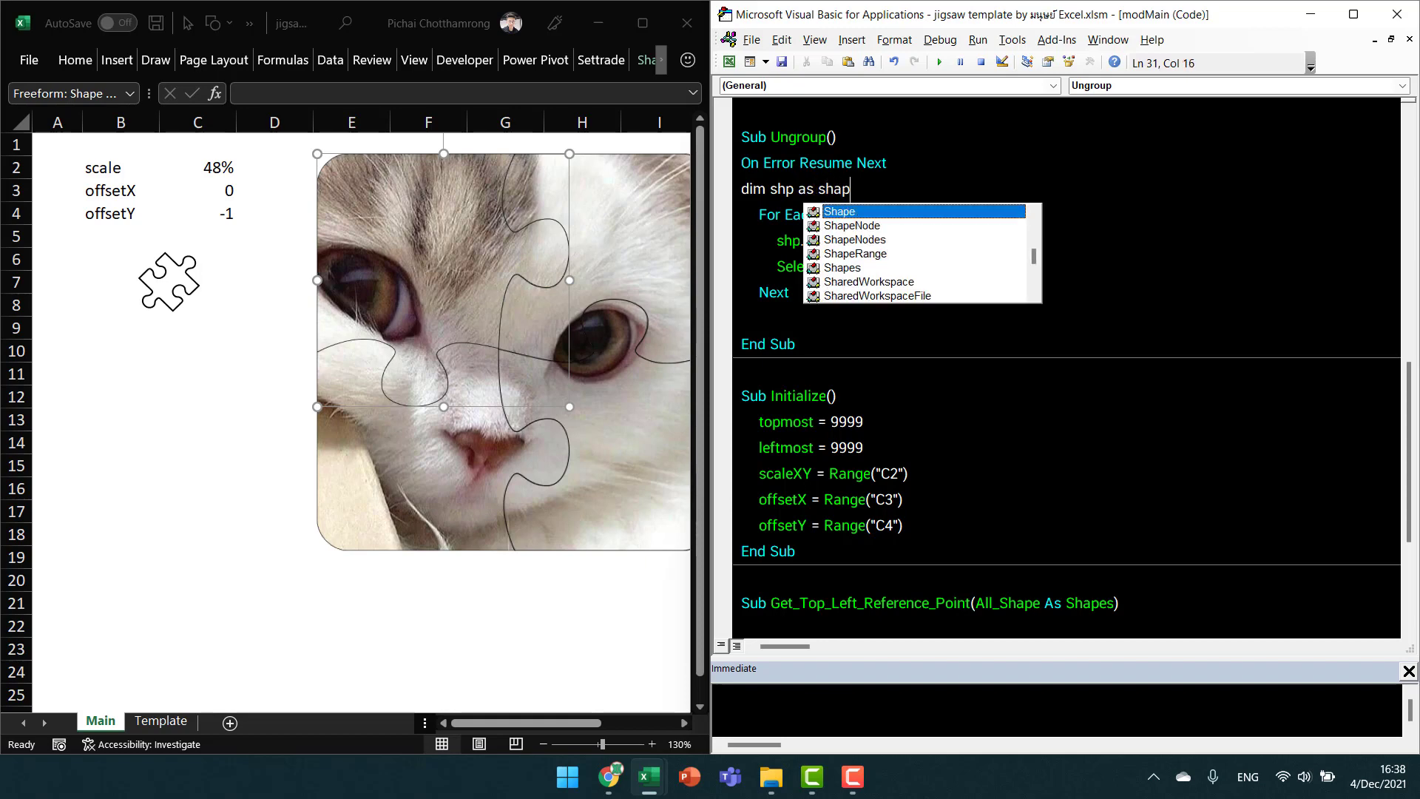
{"action": "type", "text": "e"}
{"action": "left_click", "coordinate": [742, 214]}
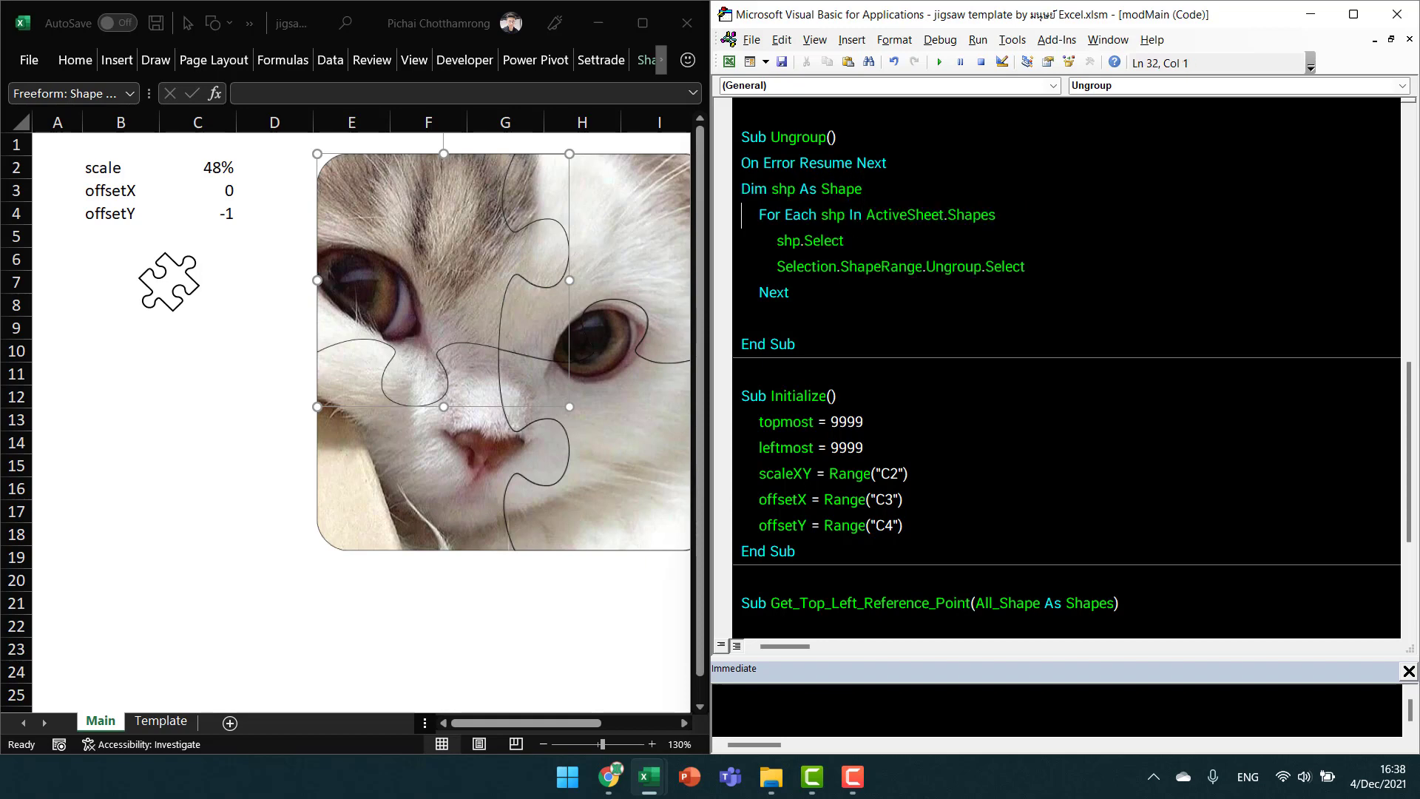
{"action": "key", "text": "Return"}
{"action": "key", "text": "Down"}
{"action": "key", "text": "Down"}
{"action": "key", "text": "Down"}
{"action": "key", "text": "Down"}
{"action": "key", "text": "Down"}
{"action": "key", "text": "Down"}
{"action": "key", "text": "Down"}
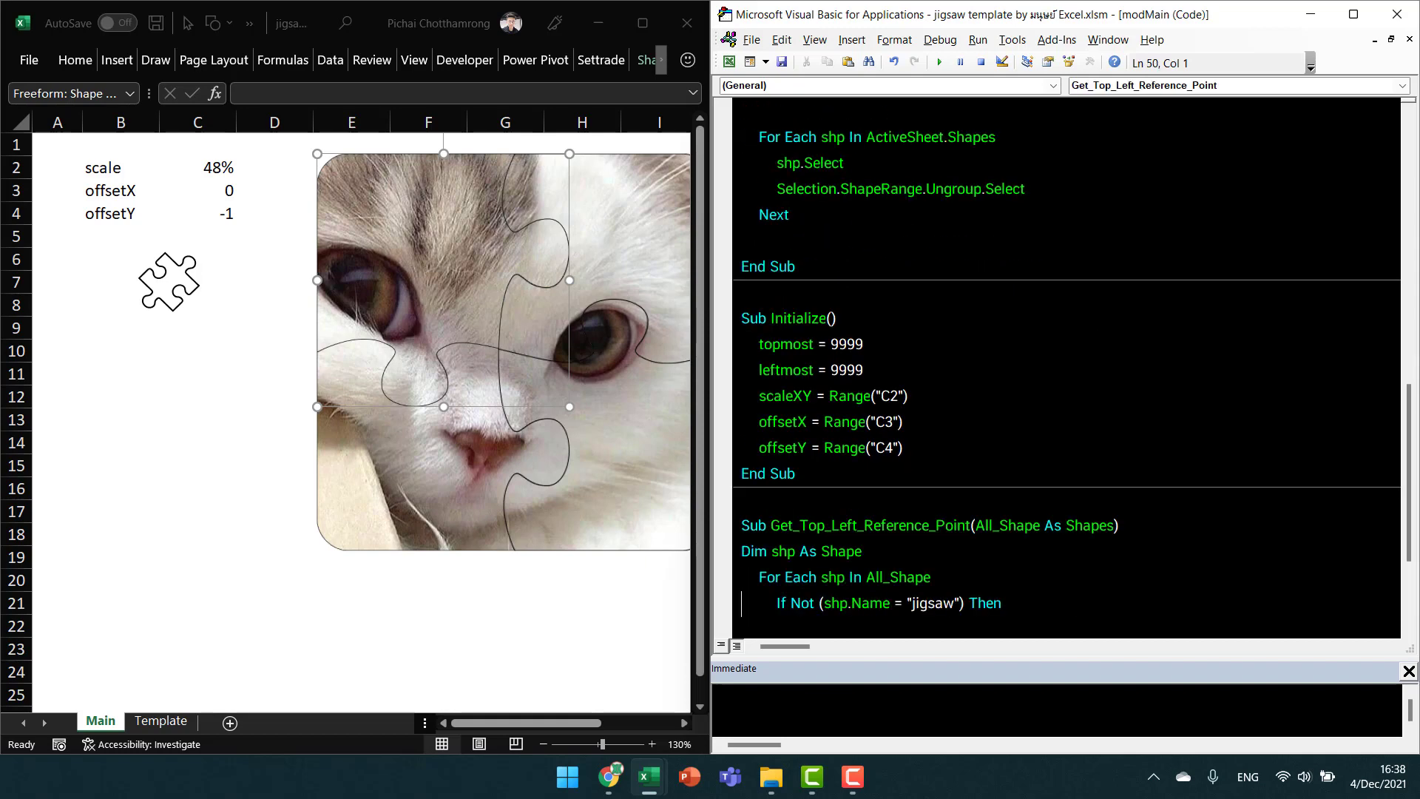
{"action": "key", "text": "Down"}
{"action": "key", "text": "Down"}
{"action": "key", "text": "Down"}
Replace Get_Top_Left_Reference_Point's (All_Shape As Shapes) parameter list with empty ().
{"action": "key", "text": "Up"}
{"action": "key", "text": "Up"}
{"action": "key", "text": "Up"}
{"action": "key", "text": "Up"}
{"action": "key", "text": "Up"}
{"action": "key", "text": "Up"}
{"action": "key", "text": "Up"}
{"action": "key", "text": "Up"}
{"action": "key", "text": "End"}
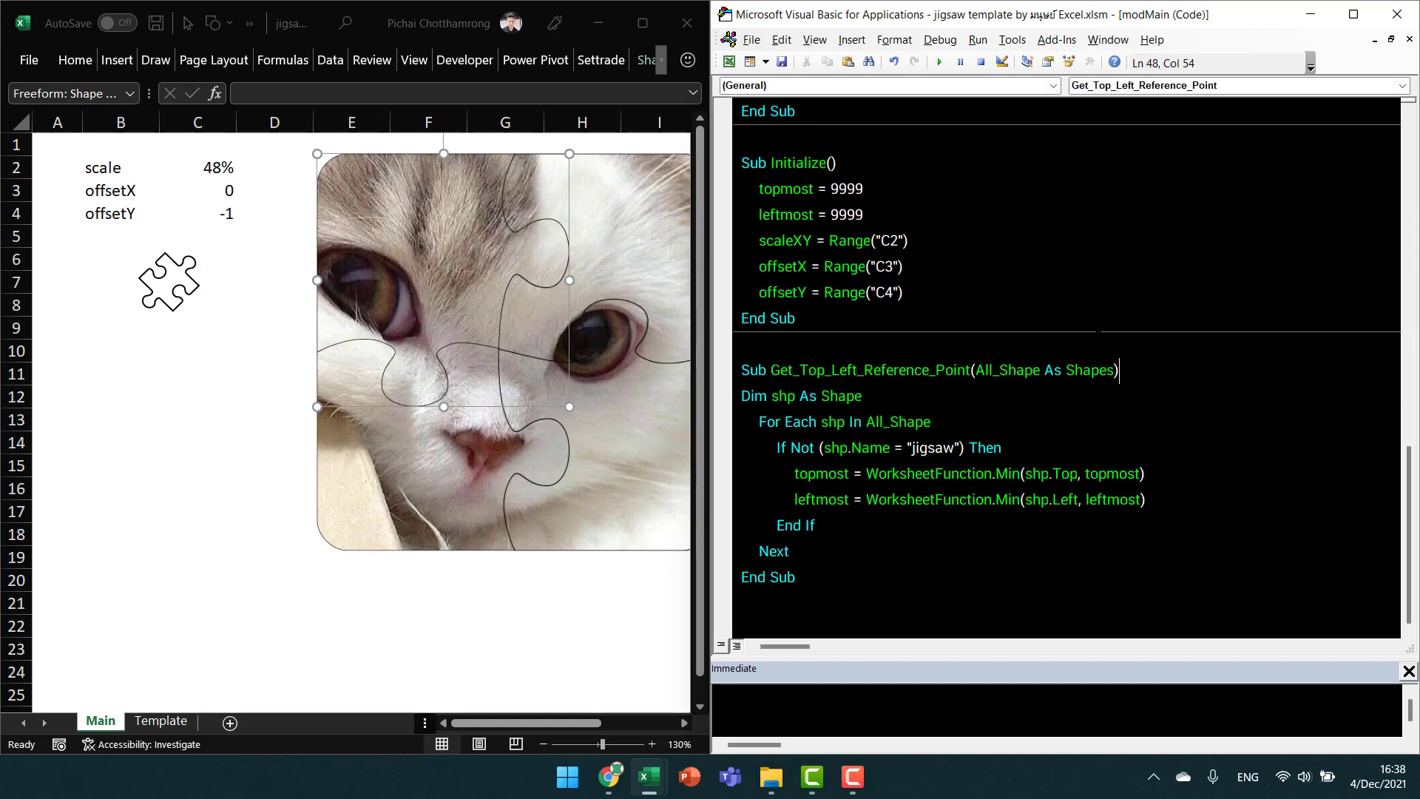
{"action": "key", "text": "shift+Left"}
{"action": "key", "text": "shift+Left"}
{"action": "key", "text": "shift+Left"}
{"action": "key", "text": "shift+Left"}
{"action": "key", "text": "shift+Left"}
{"action": "key", "text": "shift+Left"}
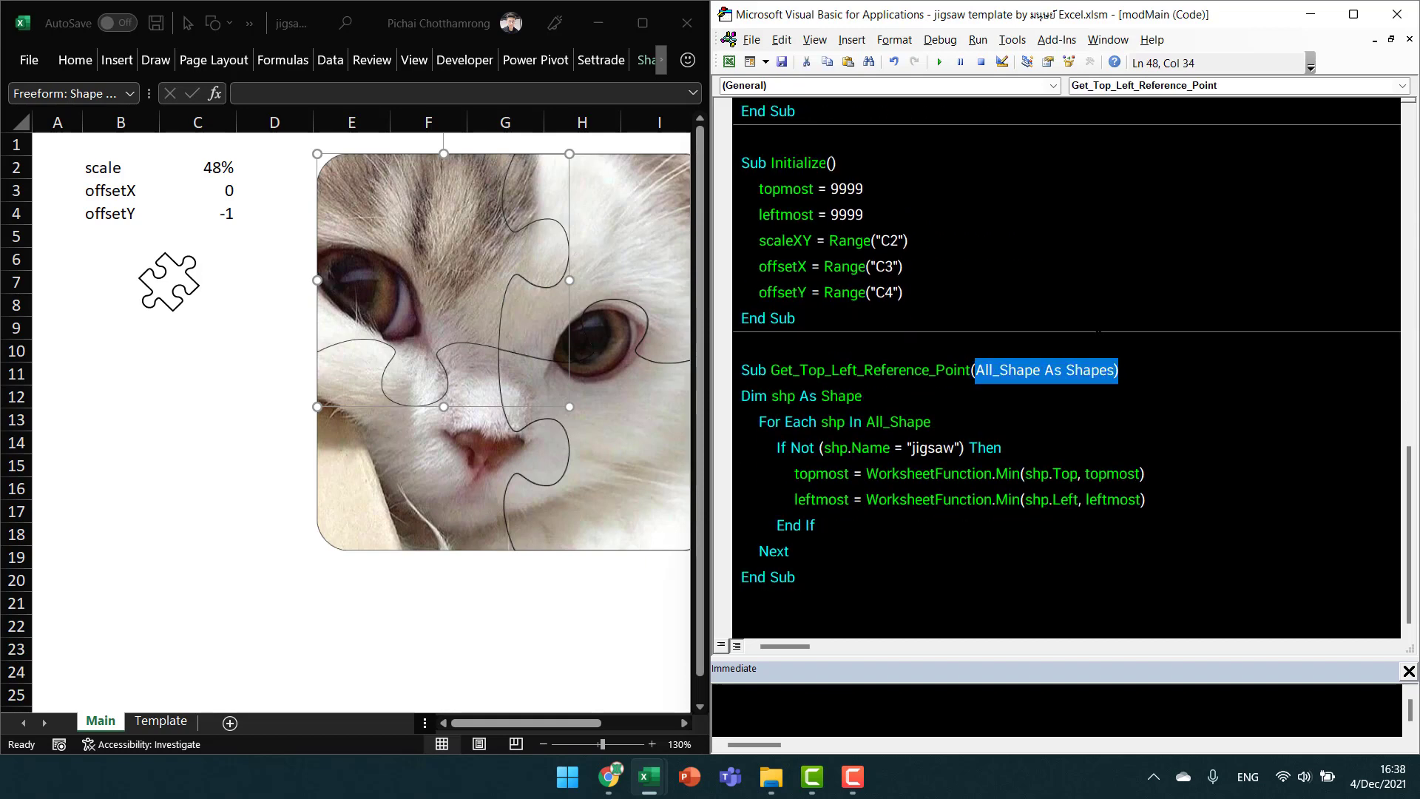
{"action": "type", "text": "()"}
Make the loop read 'For Each shp In ActiveSheet.Shapes' instead of All_Shape.
{"action": "key", "text": "Up"}
{"action": "key", "text": "Up"}
{"action": "key", "text": "Up"}
{"action": "key", "text": "Up"}
{"action": "key", "text": "Up"}
{"action": "key", "text": "Up"}
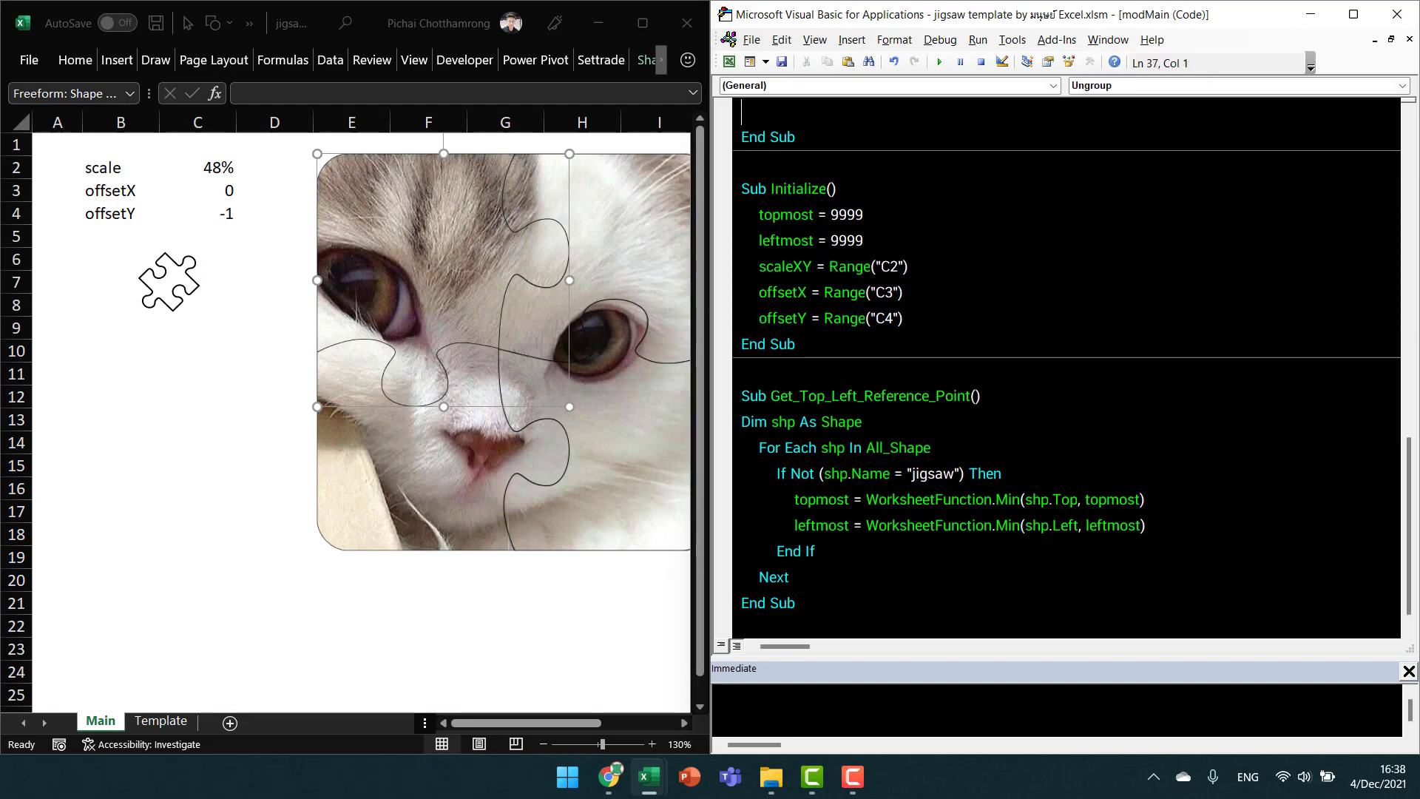
{"action": "key", "text": "Up"}
{"action": "key", "text": "Up"}
{"action": "key", "text": "Up"}
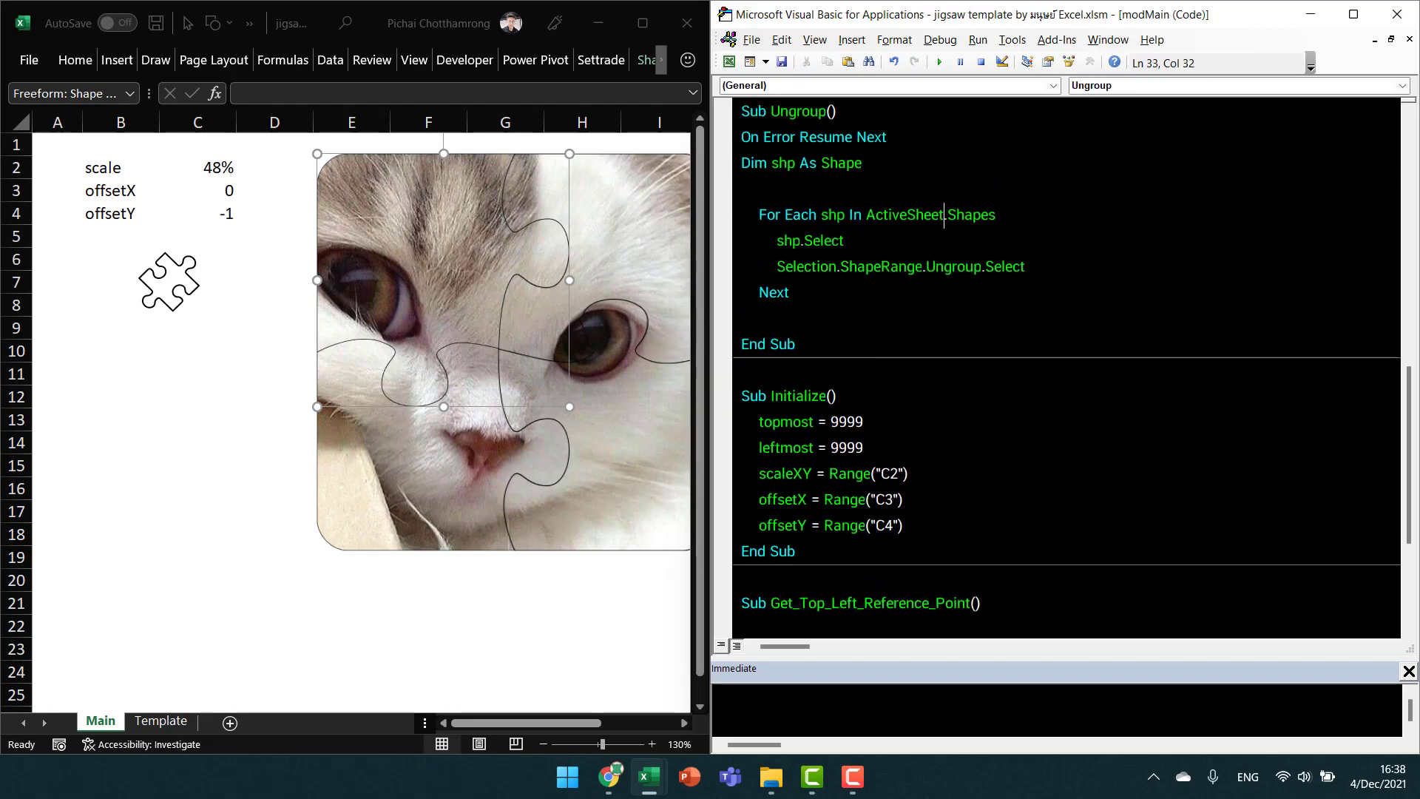
{"action": "key", "text": "Down"}
{"action": "key", "text": "Down"}
{"action": "key", "text": "Down"}
{"action": "key", "text": "shift+End"}
{"action": "key", "text": "Down"}
{"action": "key", "text": "Down"}
{"action": "key", "text": "Down"}
{"action": "key", "text": "Down"}
{"action": "key", "text": "Down"}
{"action": "key", "text": "Down"}
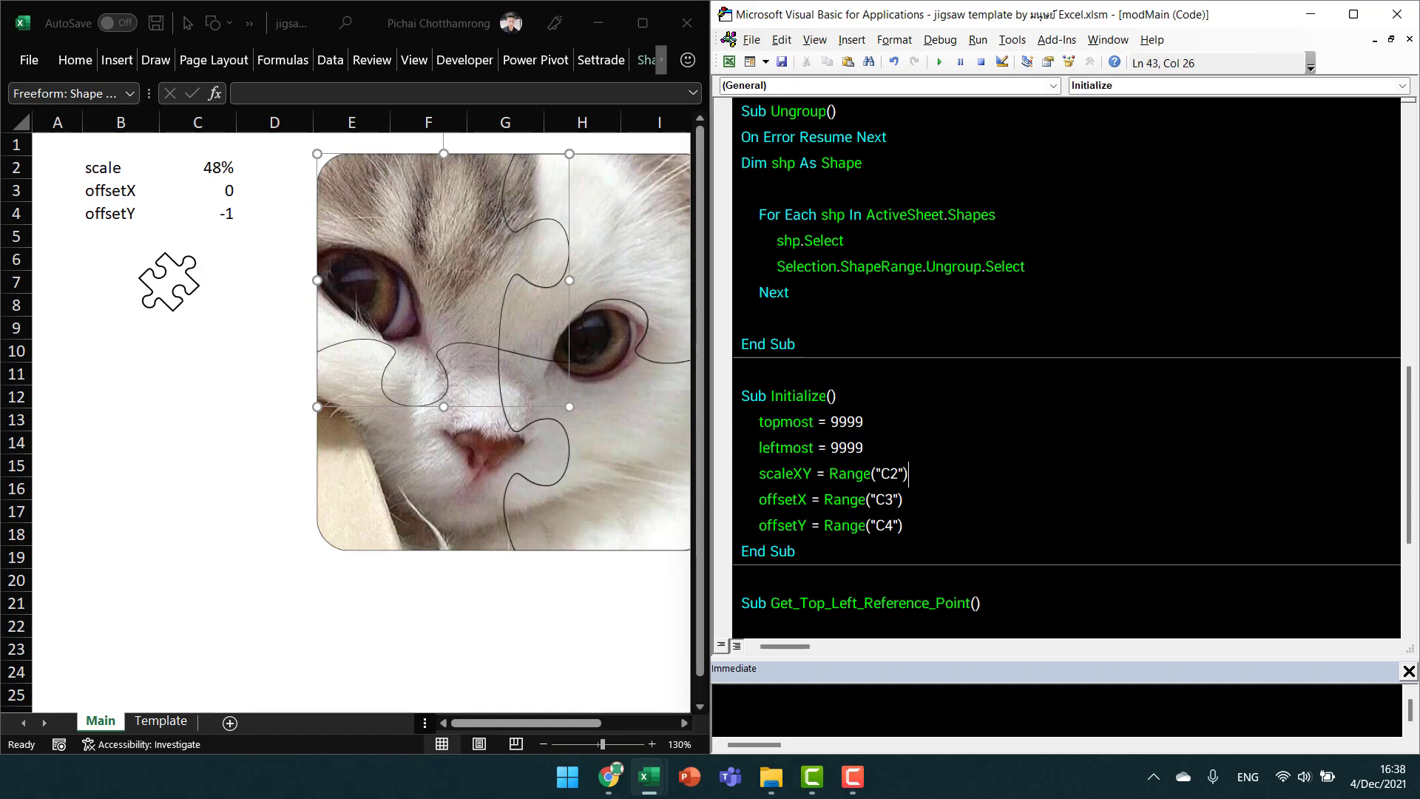
{"action": "key", "text": "Down"}
{"action": "key", "text": "Down"}
{"action": "key", "text": "Down"}
{"action": "key", "text": "Down"}
{"action": "key", "text": "Down"}
{"action": "key", "text": "Down"}
{"action": "left_click", "coordinate": [993, 447]}
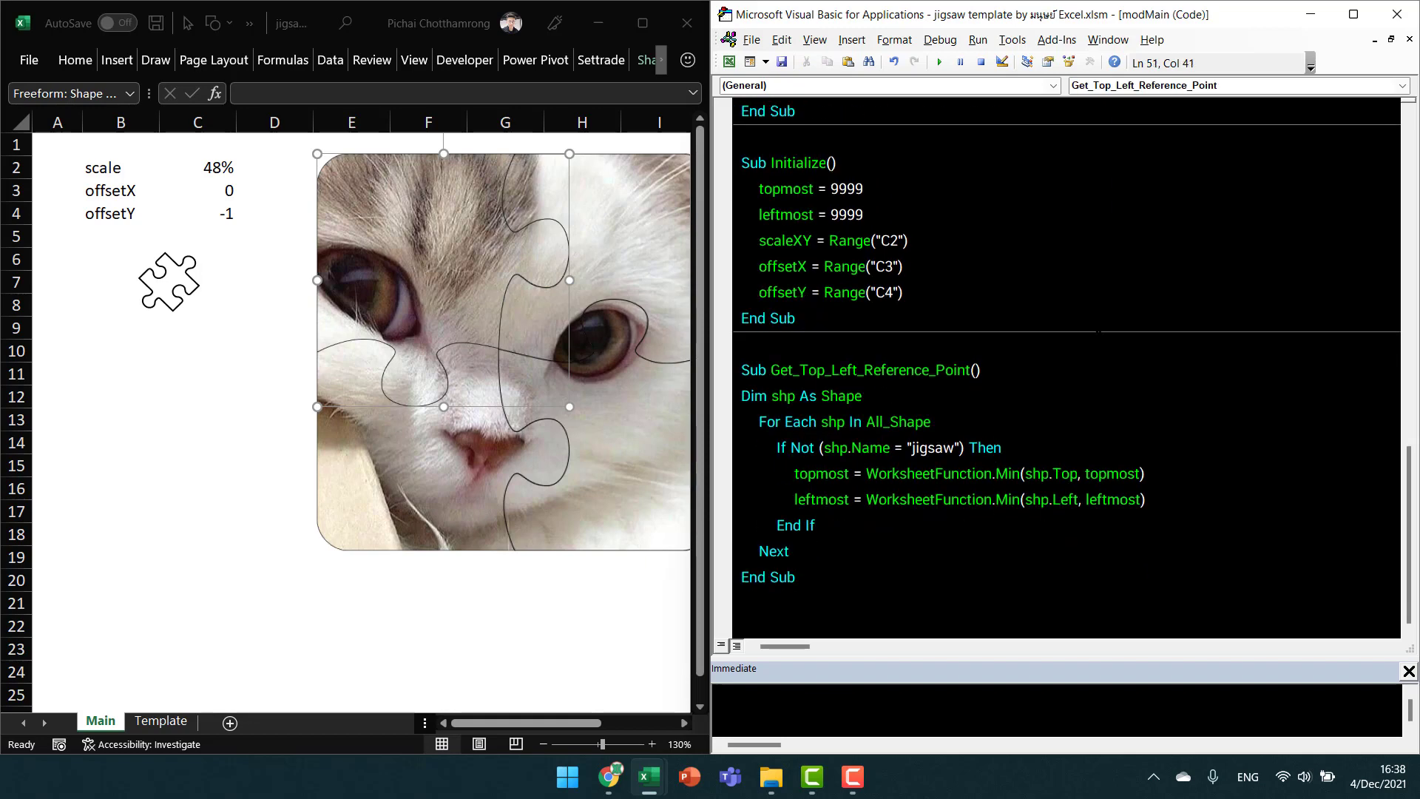
{"action": "key", "text": "Up"}
{"action": "key", "text": "ctrl+shift+Left"}
{"action": "key", "text": "Up"}
{"action": "key", "text": "Home"}
{"action": "key", "text": "Down"}
{"action": "key", "text": "Down"}
{"action": "key", "text": "ctrl+z"}
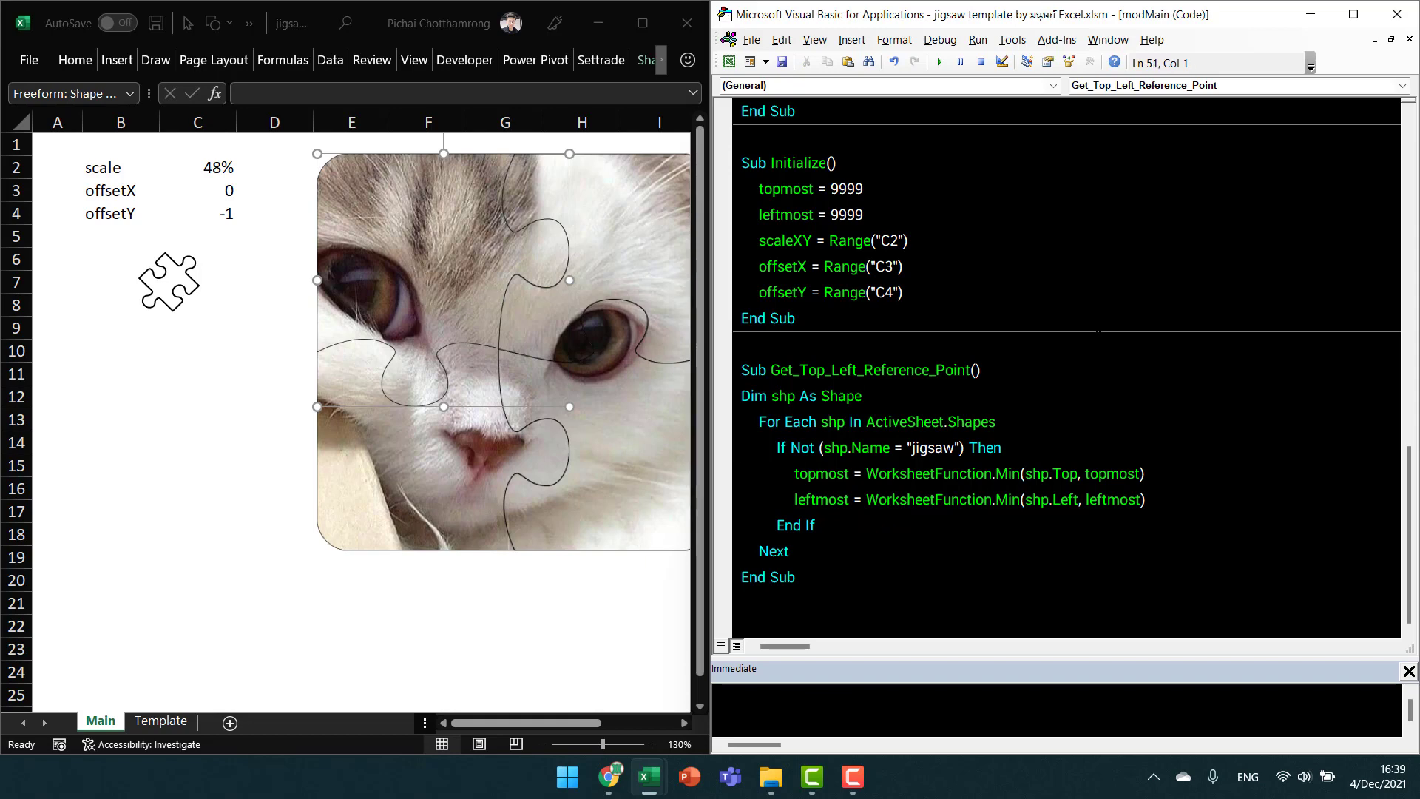
{"action": "key", "text": "Up"}
{"action": "key", "text": "Up"}
{"action": "key", "text": "Up"}
{"action": "key", "text": "Up"}
{"action": "key", "text": "Up"}
{"action": "key", "text": "Up"}
{"action": "key", "text": "Up"}
{"action": "key", "text": "Up"}
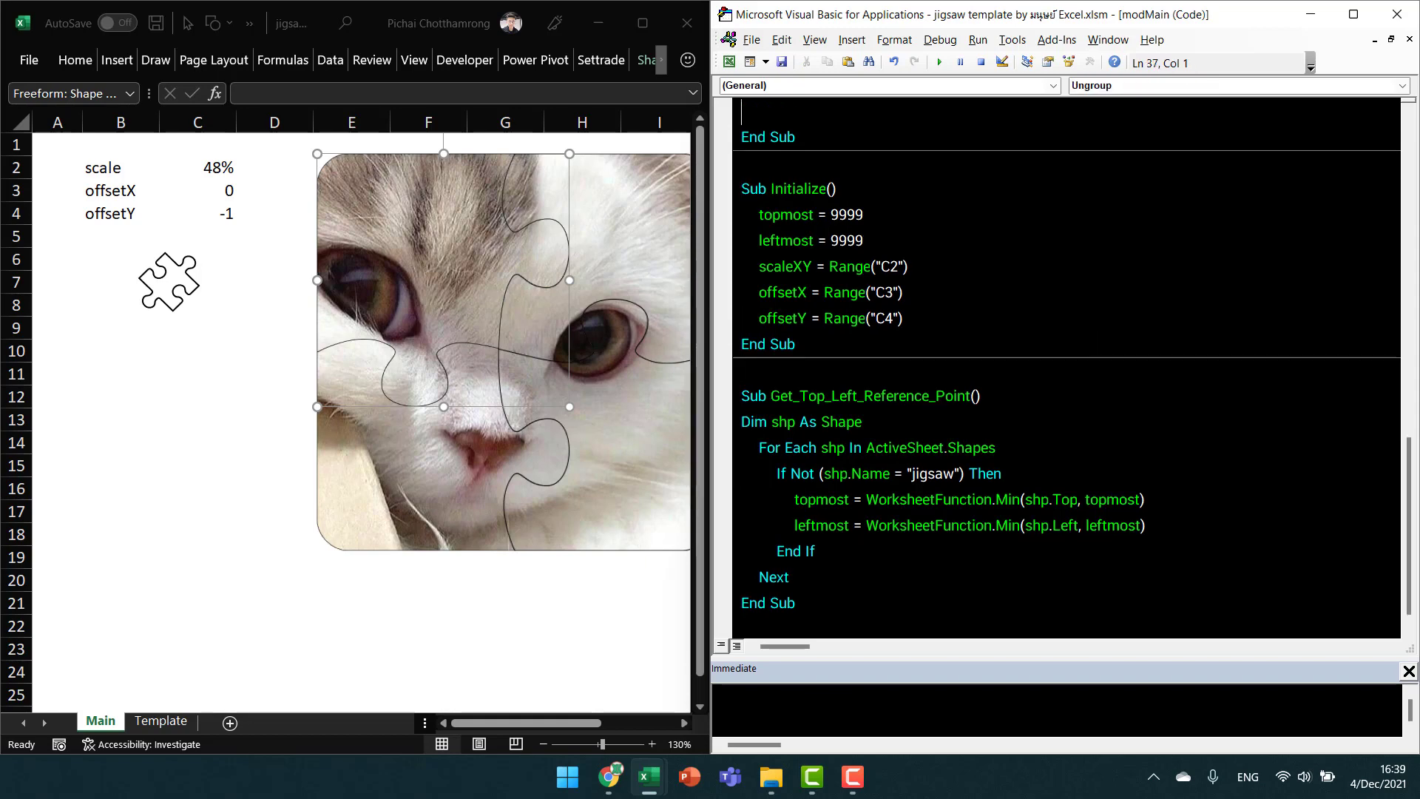
{"action": "key", "text": "Up"}
{"action": "key", "text": "Up"}
{"action": "key", "text": "Up"}
{"action": "key", "text": "Up"}
{"action": "key", "text": "Up"}
{"action": "key", "text": "Up"}
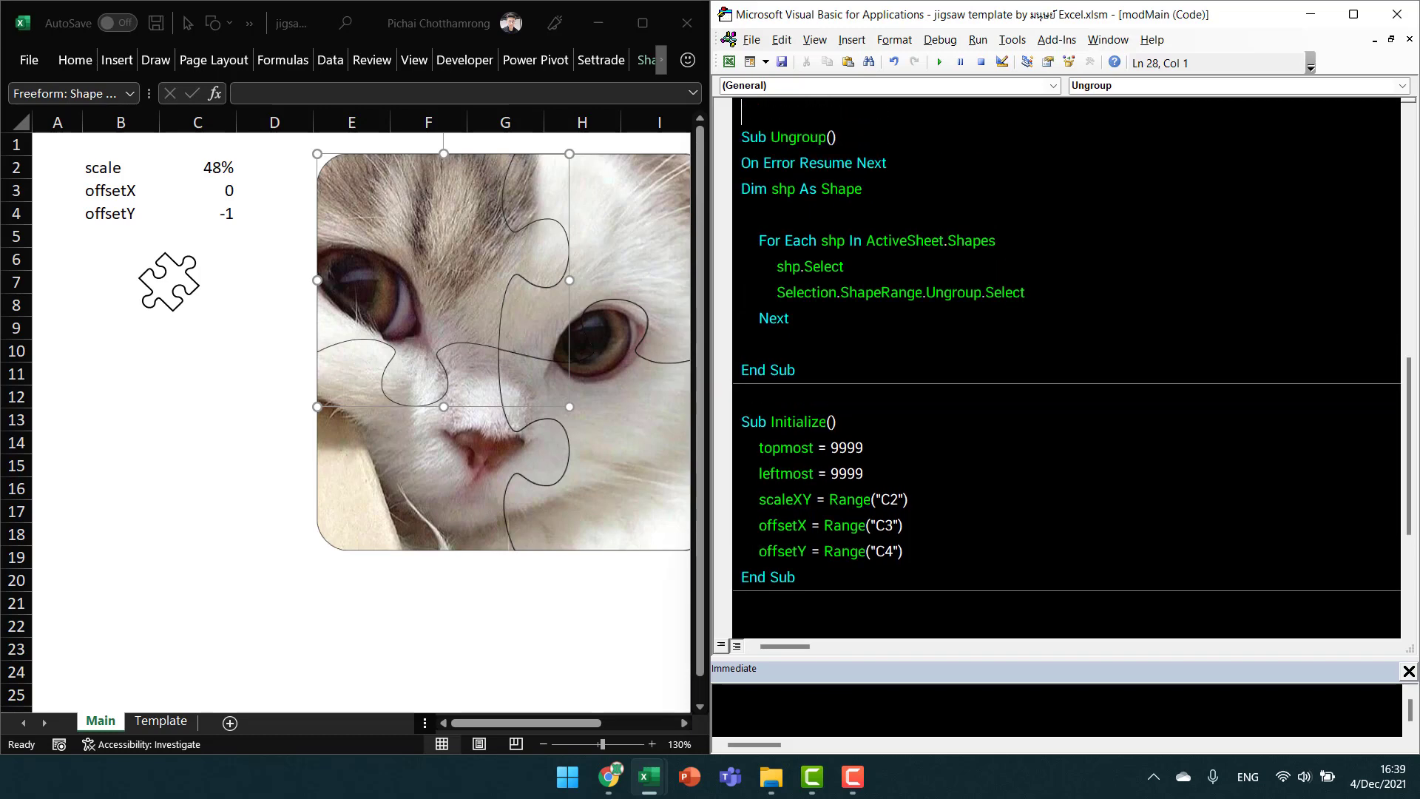
Move the Ungroup sub to below Get_Top_Left_Reference_Point.
{"action": "key", "text": "shift+Down"}
{"action": "key", "text": "shift+Down"}
{"action": "key", "text": "shift+Down"}
{"action": "key", "text": "shift+Down"}
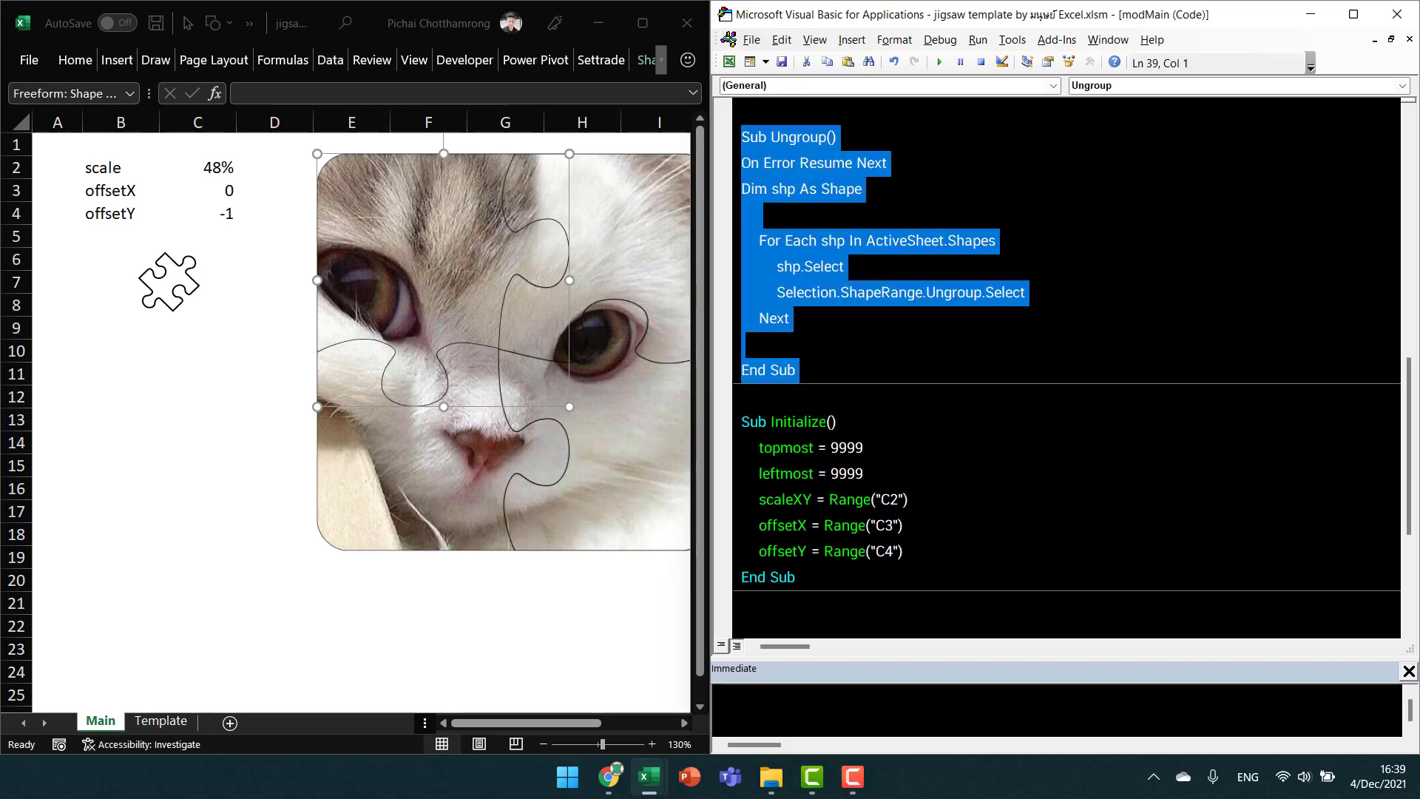
{"action": "key", "text": "ctrl+x"}
{"action": "key", "text": "ctrl+End"}
{"action": "key", "text": "ctrl+v"}
{"action": "key", "text": "Up"}
{"action": "key", "text": "Up"}
{"action": "key", "text": "Up"}
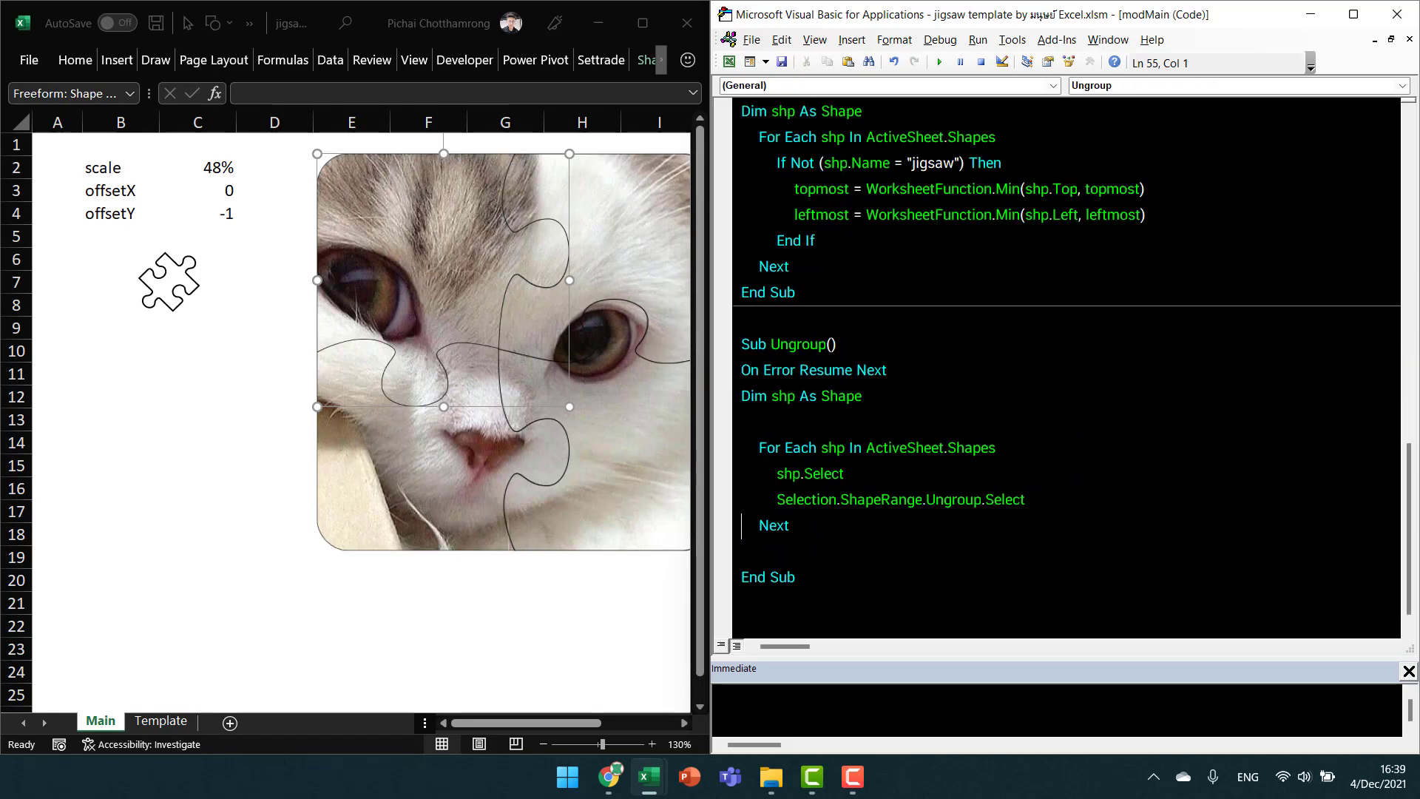
Move the 'Dim shp As Shape' line above On Error Resume Next.
{"action": "key", "text": "Up"}
{"action": "key", "text": "Up"}
{"action": "key", "text": "Up"}
{"action": "key", "text": "Up"}
{"action": "key", "text": "Up"}
{"action": "key", "text": "Down"}
{"action": "key", "text": "shift+Down"}
{"action": "key", "text": "ctrl+x"}
{"action": "key", "text": "Up"}
{"action": "key", "text": "ctrl+v"}
{"action": "key", "text": "Down"}
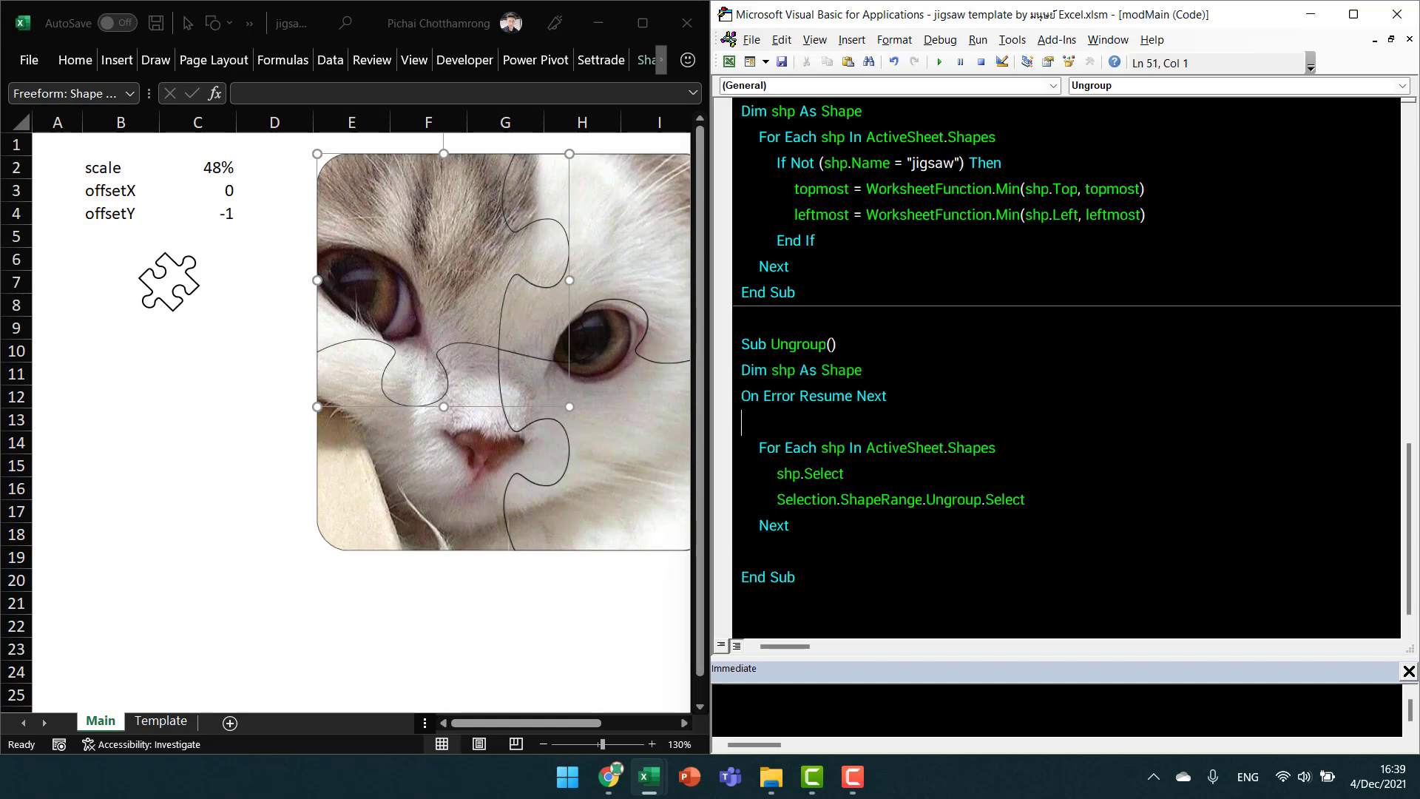
{"action": "key", "text": "Down"}
{"action": "key", "text": "Down"}
{"action": "key", "text": "Down"}
Merge shp.Select and Selection.ShapeRange.Ungroup into one 'shp.ShapeRange.Ungroup' line.
{"action": "left_click", "coordinate": [741, 500]}
{"action": "left_click", "coordinate": [804, 473]}
{"action": "left_click", "coordinate": [800, 473]}
{"action": "left_click", "coordinate": [804, 499]}
{"action": "left_click_drag", "start_coordinate": [803, 474], "coordinate": [836, 499]}
{"action": "key", "text": "Delete"}
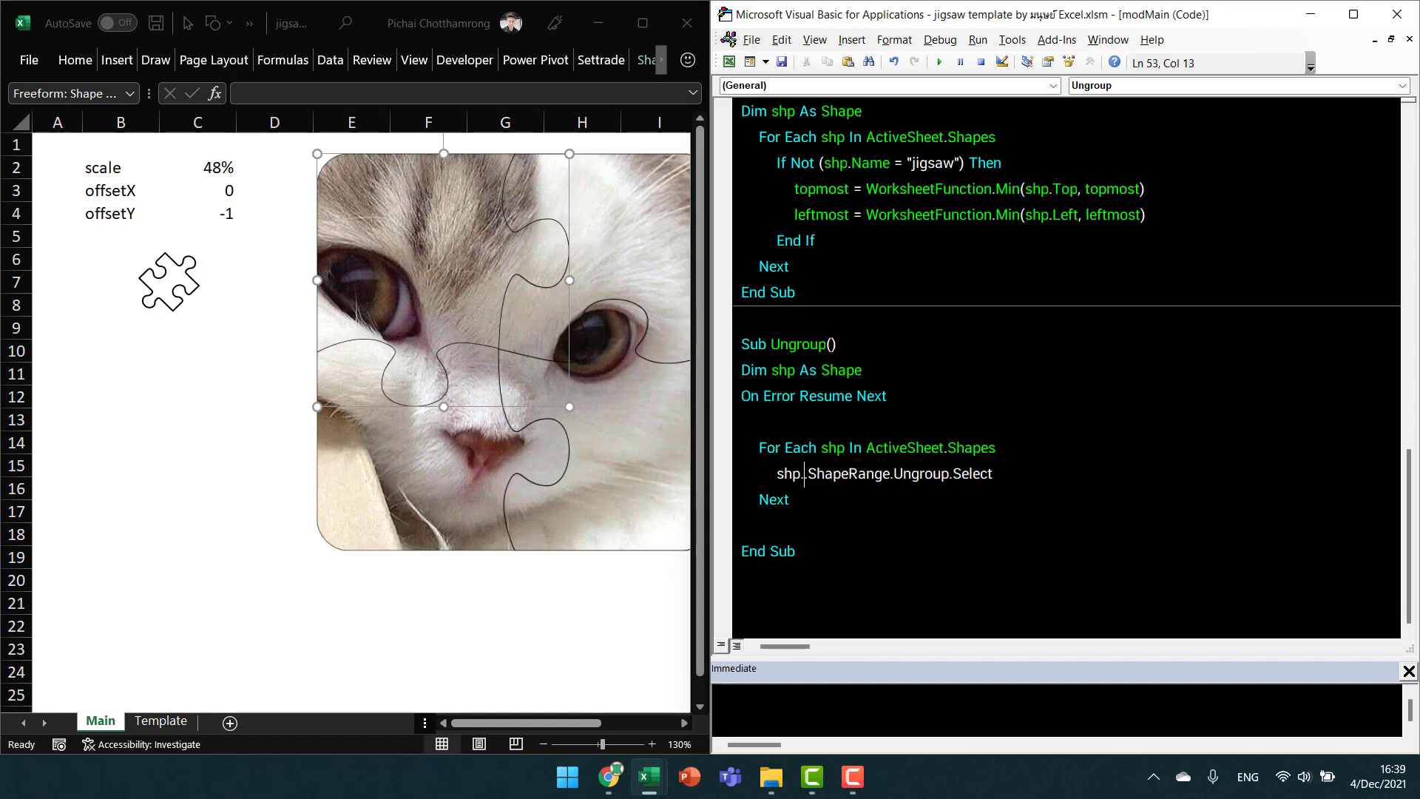
{"action": "key", "text": "Home"}
{"action": "key", "text": "Down"}
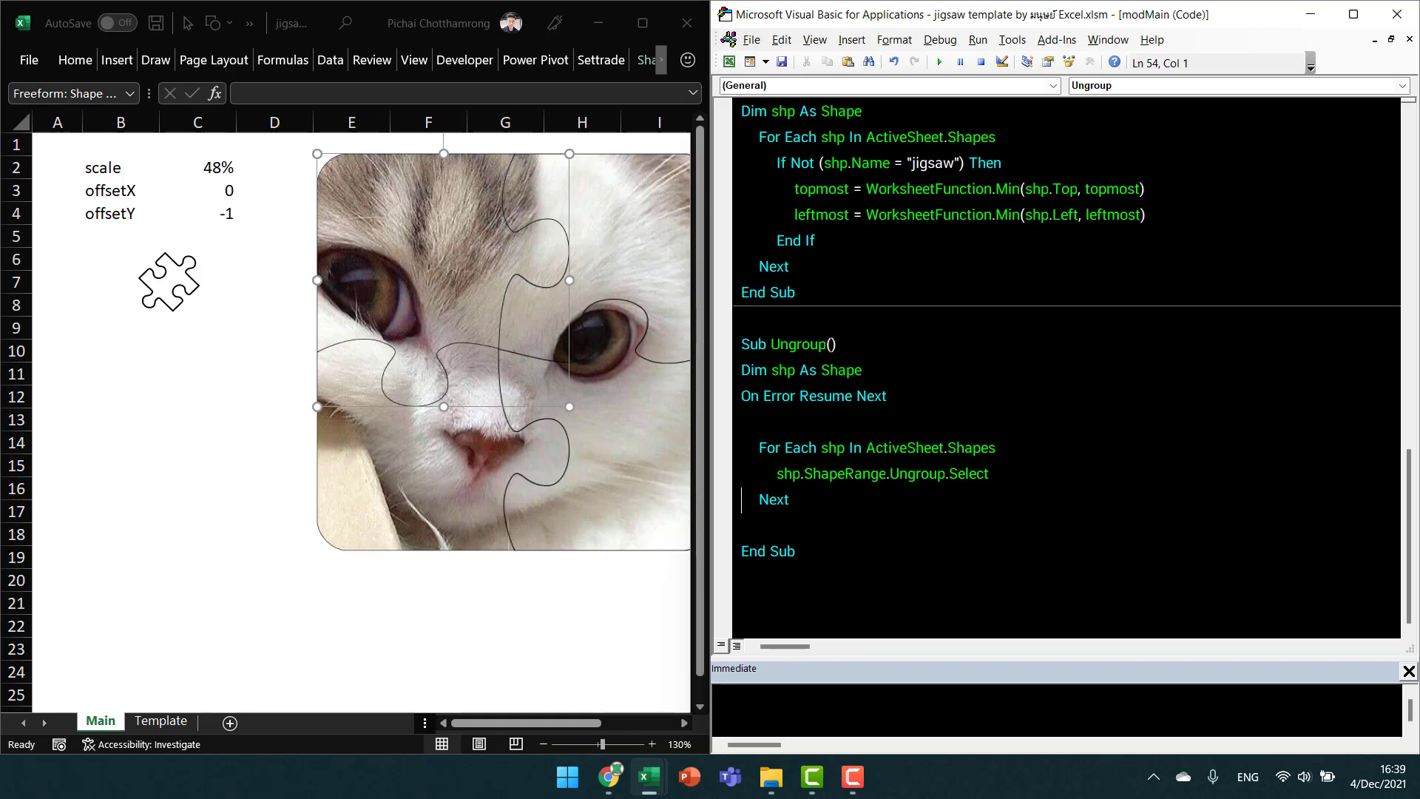
{"action": "key", "text": "Left"}
{"action": "key", "text": "shift+Left"}
{"action": "key", "text": "shift+Left"}
{"action": "key", "text": "shift+Left"}
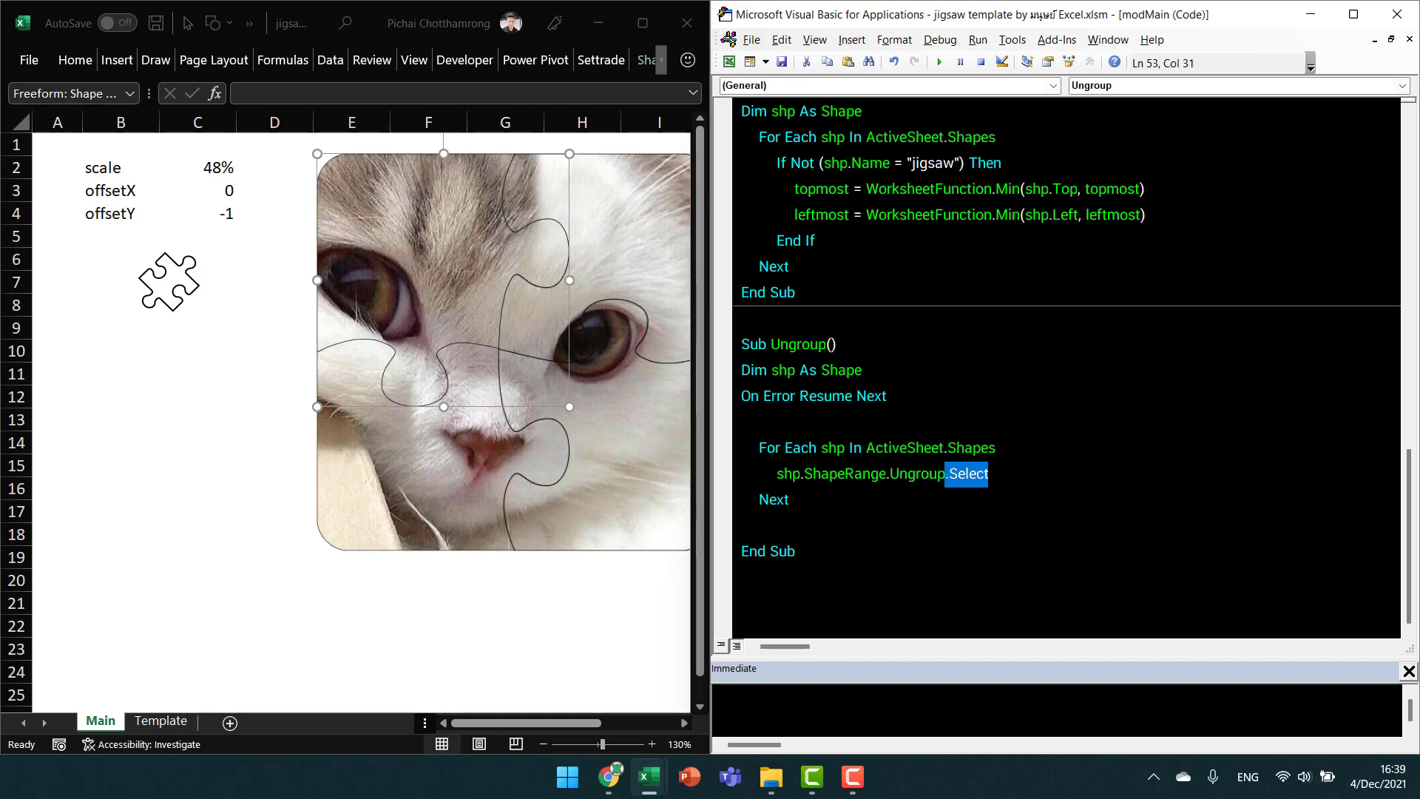
{"action": "key", "text": "Delete"}
Return to the top of the module to show CreateJigsaw.
{"action": "key", "text": "Home"}
{"action": "key", "text": "Down"}
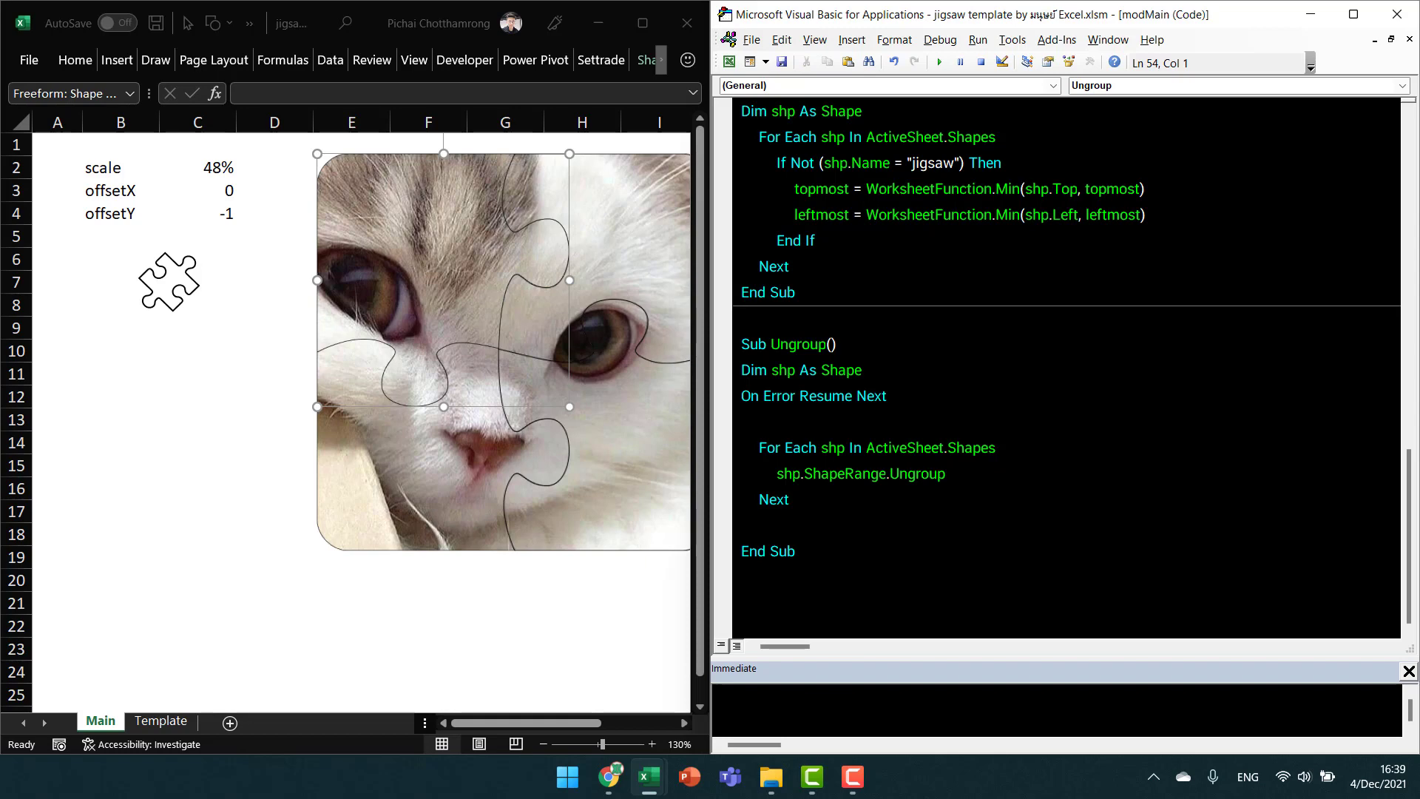
{"action": "key", "text": "Up"}
{"action": "key", "text": "Up"}
{"action": "key", "text": "Down"}
{"action": "key", "text": "Down"}
{"action": "key", "text": "Up"}
{"action": "key", "text": "ctrl+Home"}
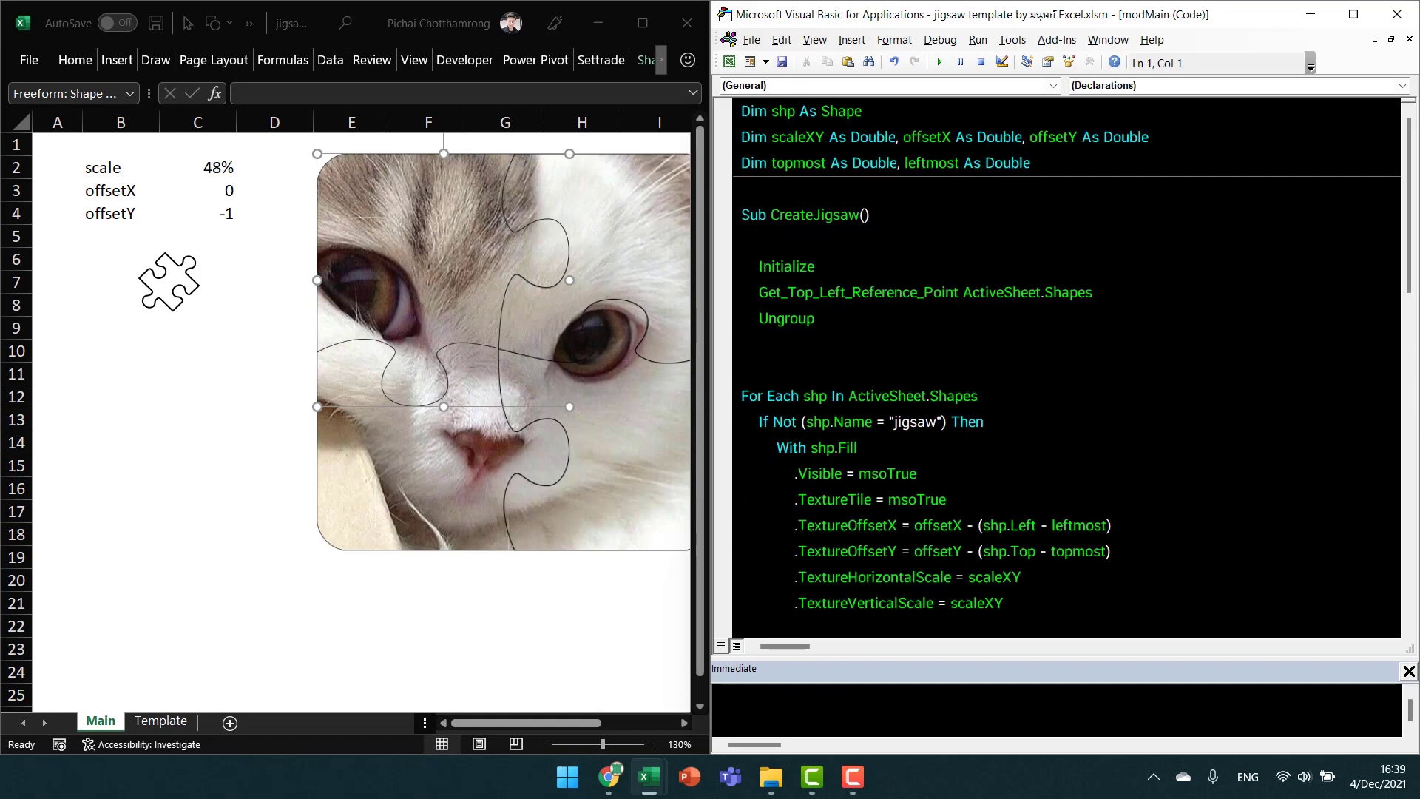
Add an indented 'Separate_Jigsaw' call after Ungroup in CreateJigsaw and review the fill loop.
{"action": "key", "text": "Down"}
{"action": "key", "text": "Down"}
{"action": "key", "text": "Down"}
{"action": "key", "text": "Down"}
{"action": "key", "text": "Down"}
{"action": "key", "text": "Down"}
{"action": "key", "text": "Down"}
{"action": "key", "text": "Tab"}
{"action": "type", "text": "Se"}
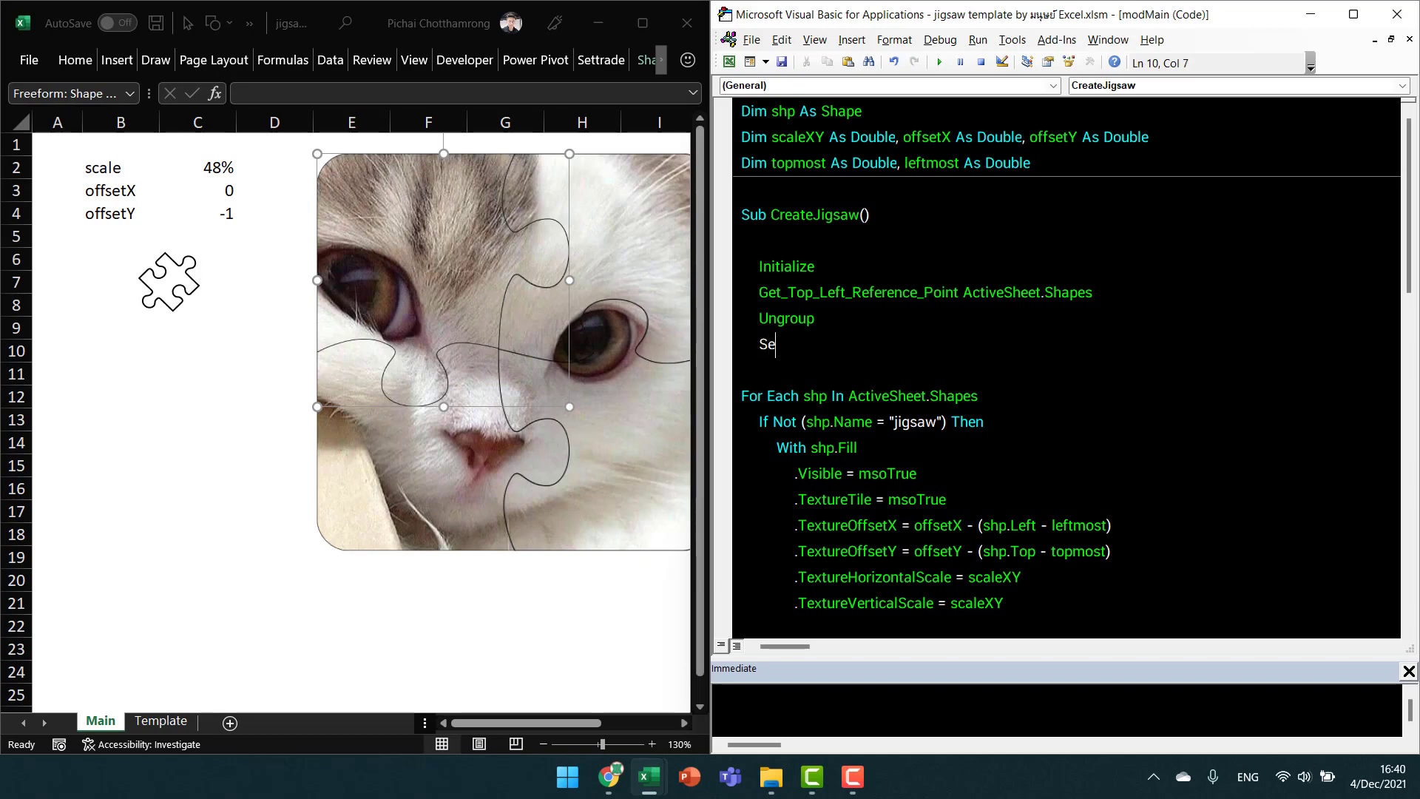
{"action": "type", "text": "pa"}
{"action": "type", "text": "rate_J"}
{"action": "type", "text": "ig"}
{"action": "type", "text": "saw"}
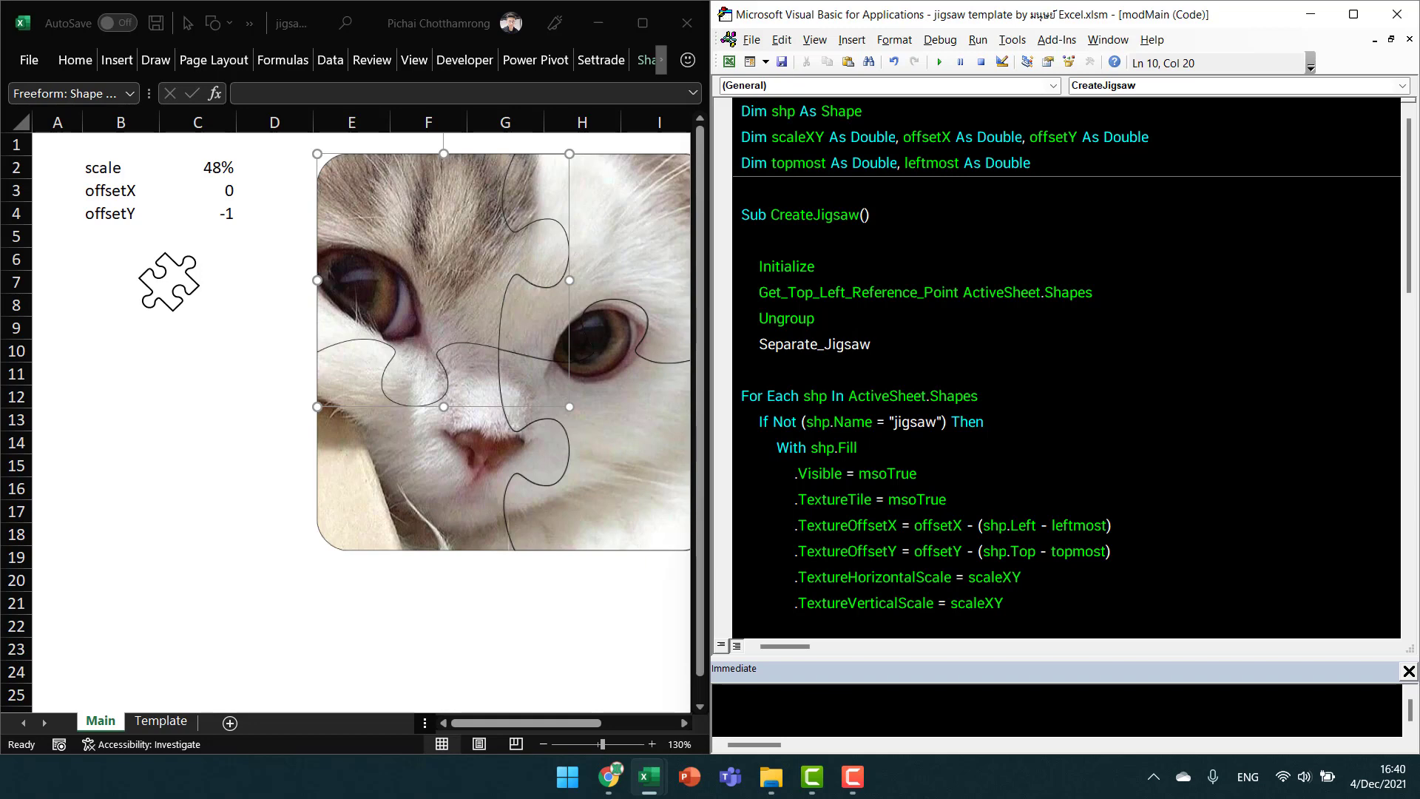
{"action": "key", "text": "Home"}
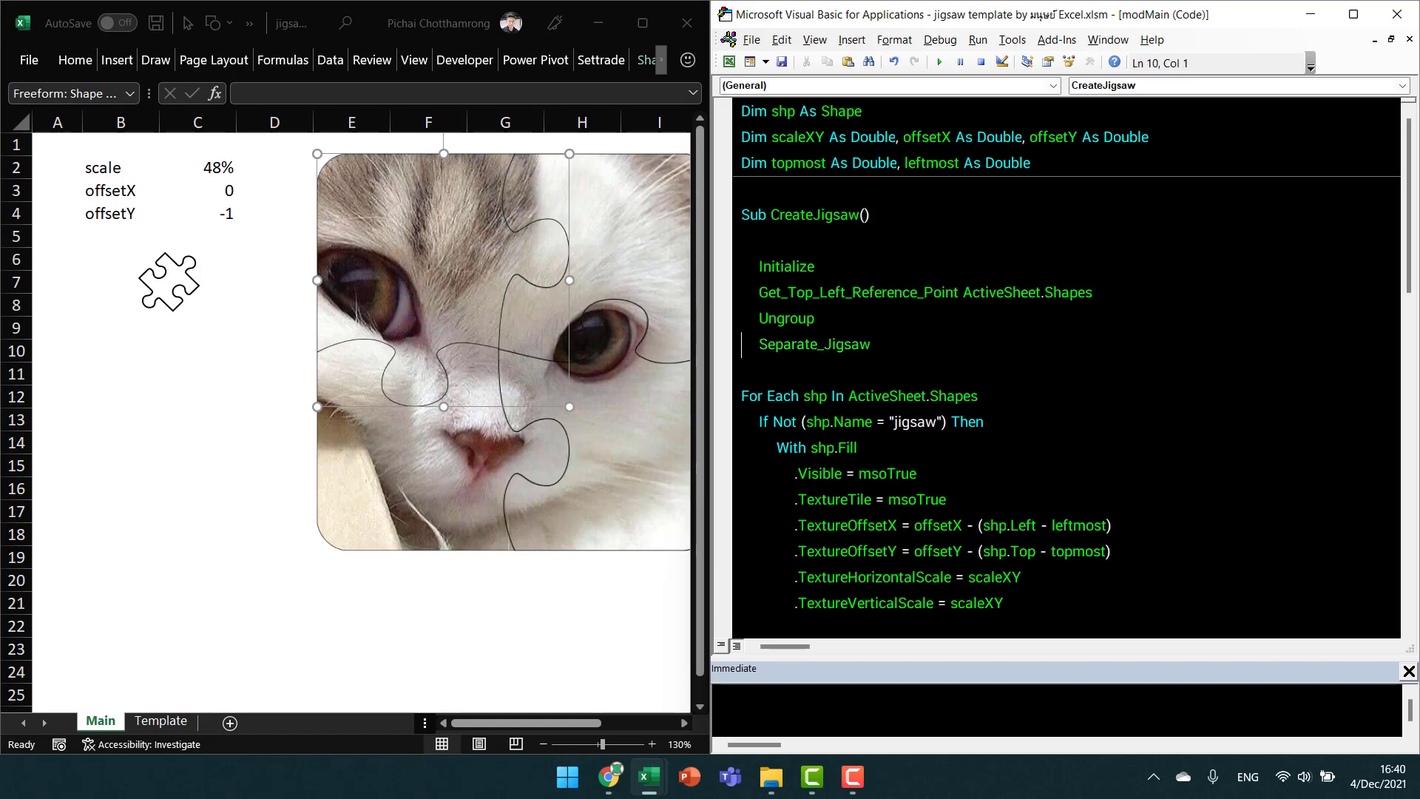
{"action": "left_click", "coordinate": [742, 396]}
{"action": "scroll", "coordinate": [1065, 370], "scroll_direction": "down", "scroll_amount": 2}
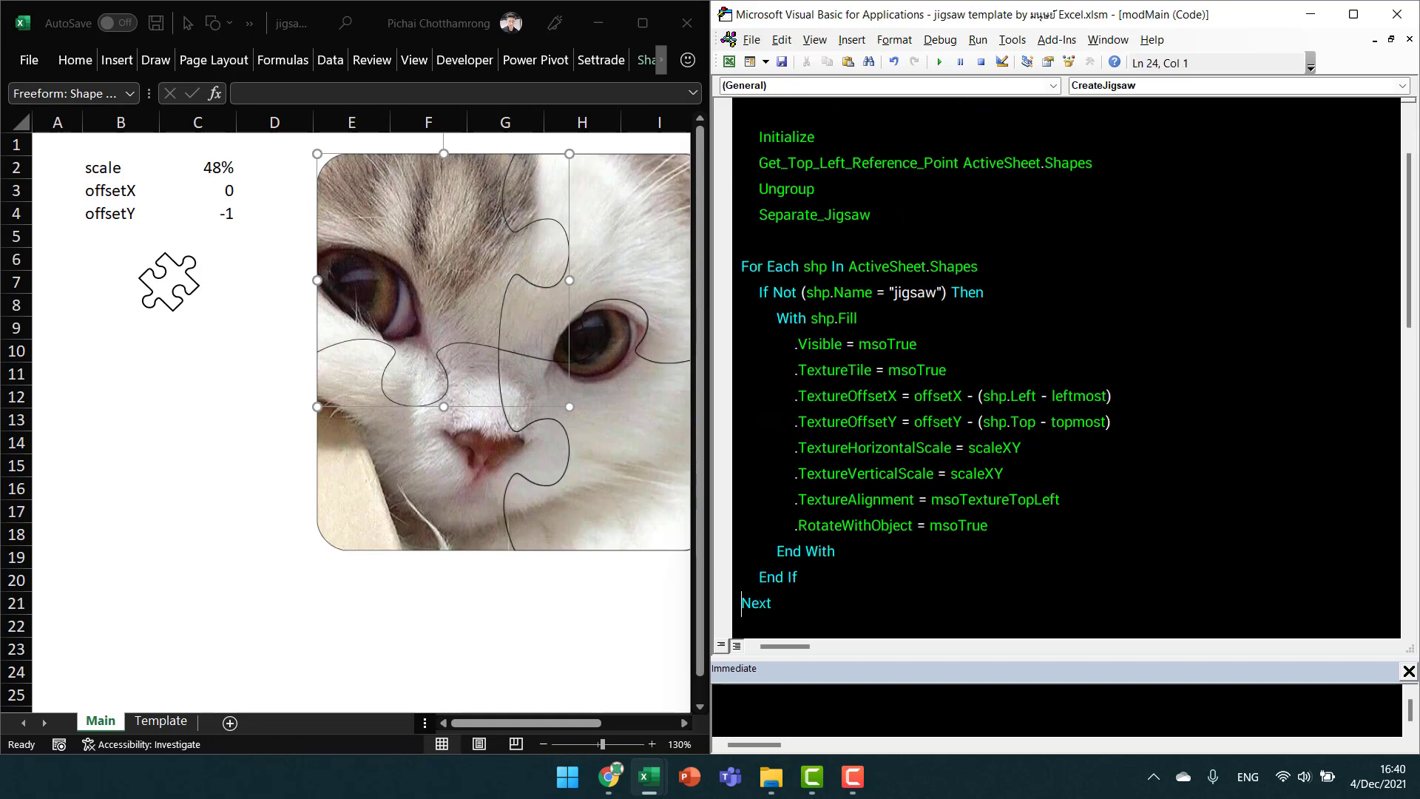
{"action": "scroll", "coordinate": [1064, 369], "scroll_direction": "down", "scroll_amount": 1}
{"action": "left_click", "coordinate": [741, 215]}
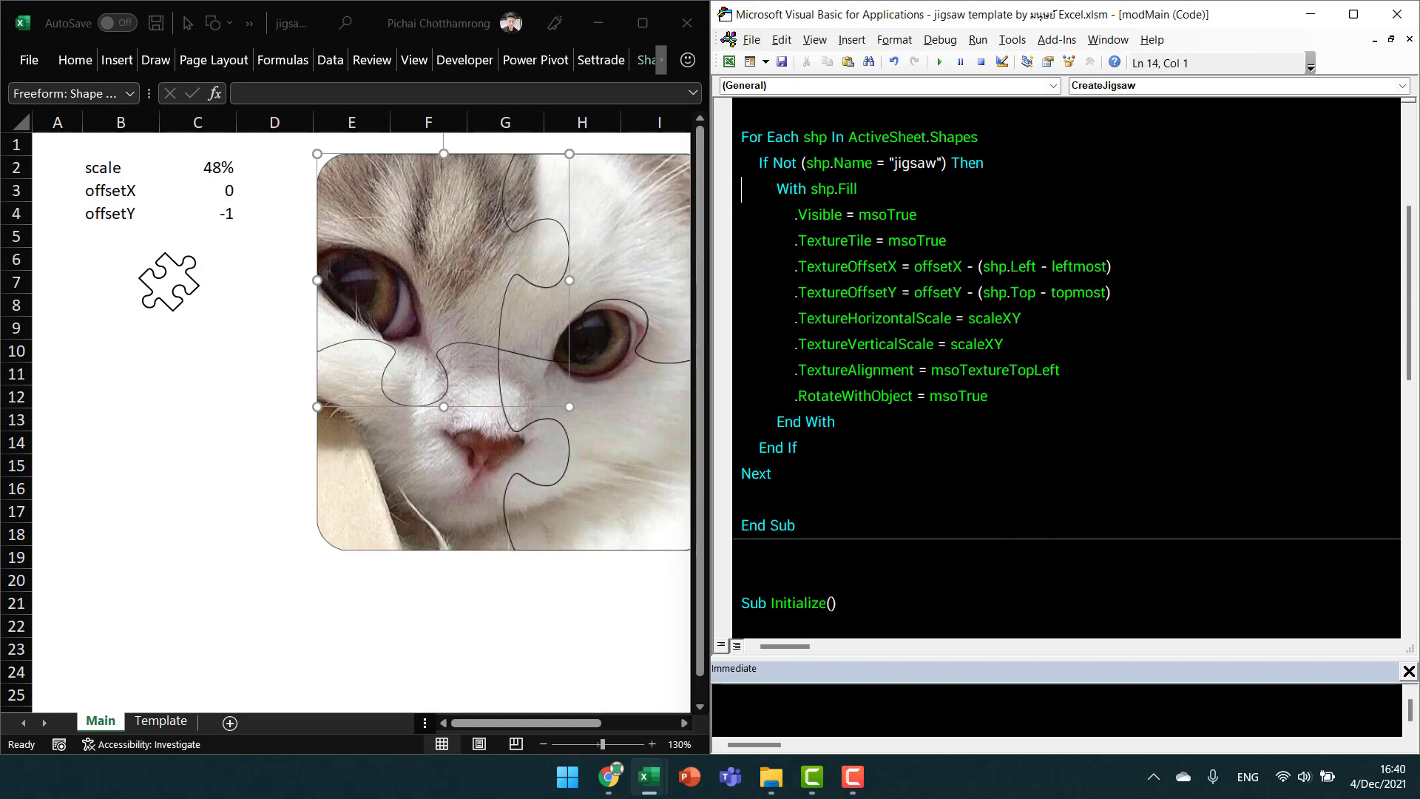
{"action": "scroll", "coordinate": [741, 214], "scroll_direction": "up", "scroll_amount": 1}
{"action": "scroll", "coordinate": [741, 215], "scroll_direction": "up", "scroll_amount": 1}
{"action": "left_click", "coordinate": [742, 214]}
Rename the new call to 'Set_Each_Jigsaw_Peice'.
{"action": "left_click", "coordinate": [742, 266]}
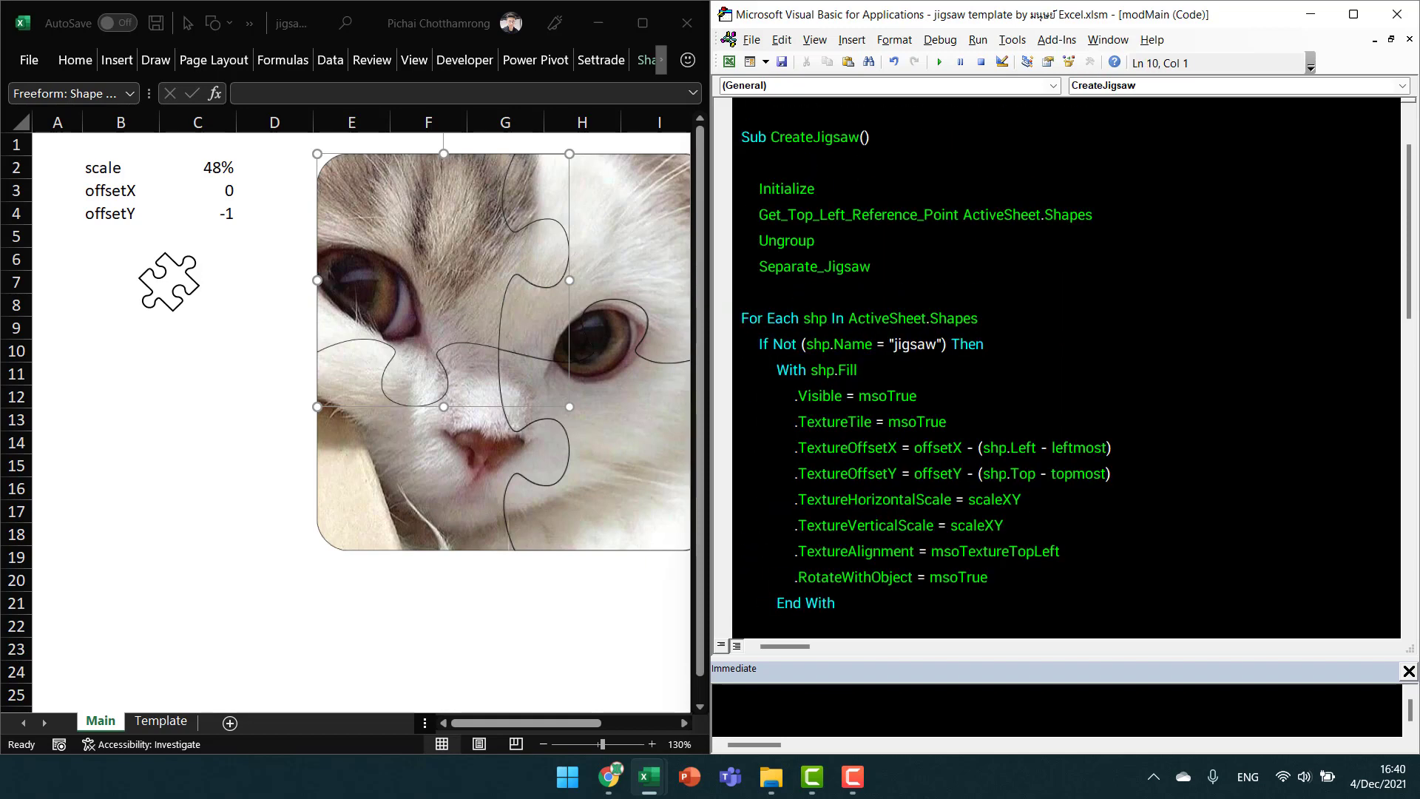
{"action": "left_click", "coordinate": [759, 266]}
{"action": "key", "text": "shift+Right"}
{"action": "key", "text": "shift+Right"}
{"action": "key", "text": "shift+Right"}
{"action": "key", "text": "shift+Right"}
{"action": "key", "text": "shift+Right"}
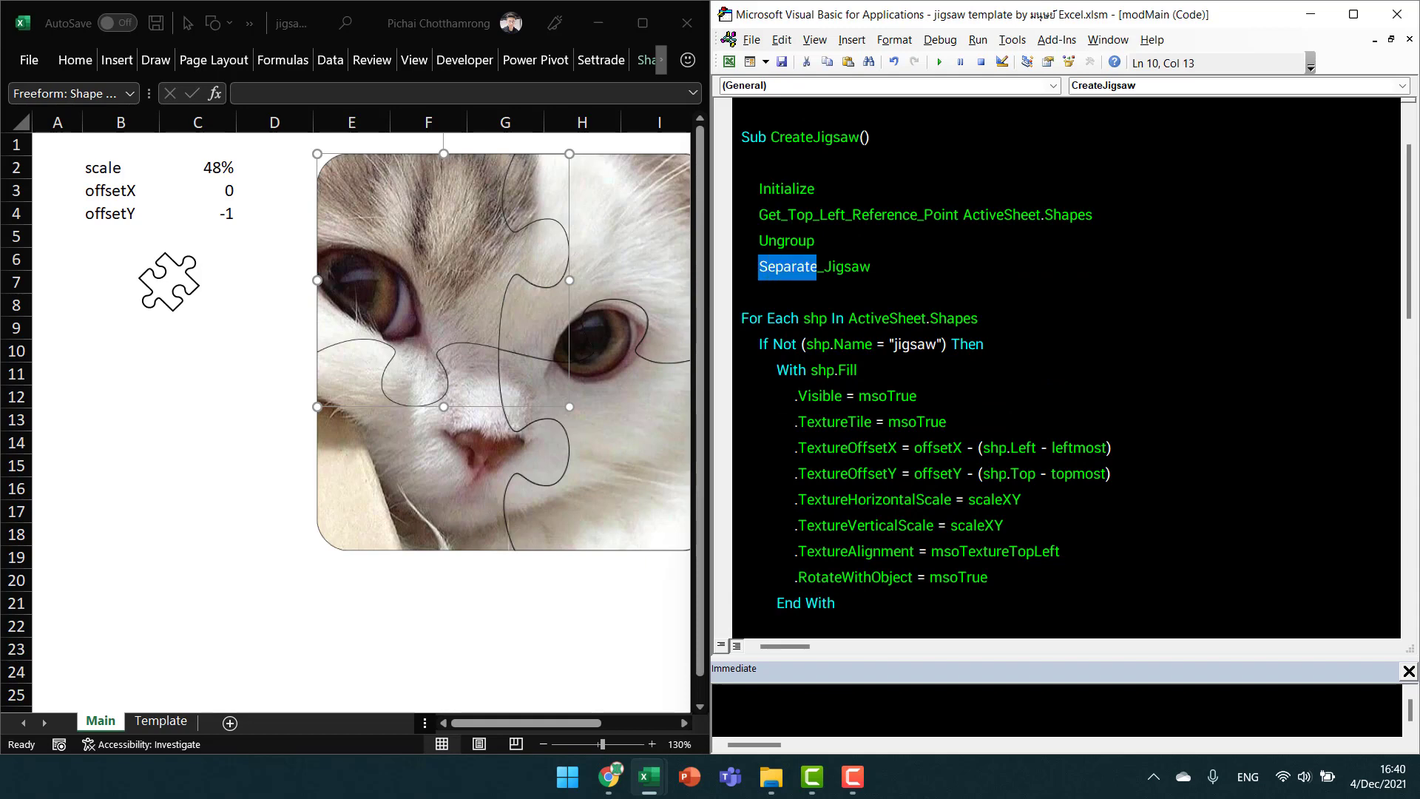
{"action": "type", "text": "Set"}
{"action": "key", "text": "End"}
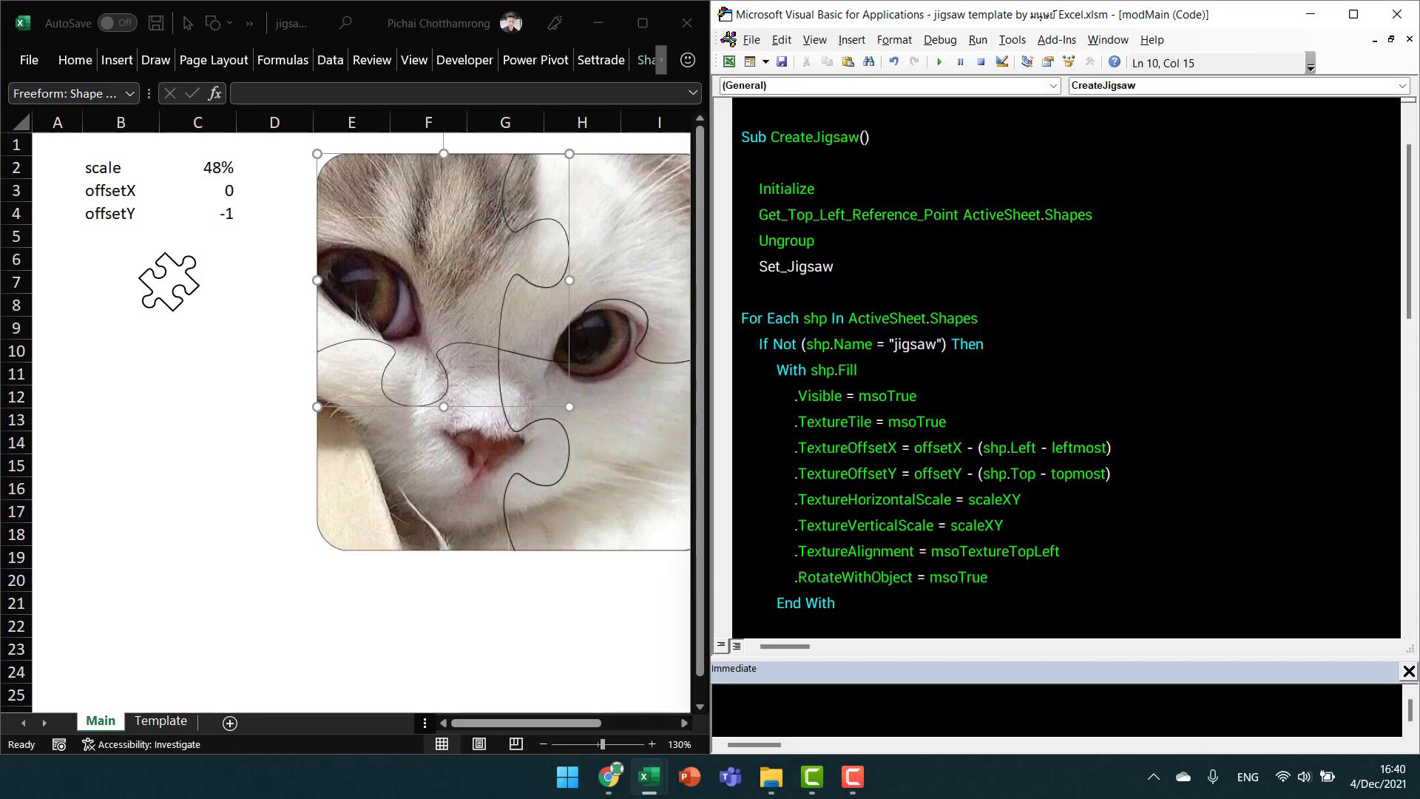
{"action": "key", "text": "Home"}
{"action": "key", "text": "Right"}
{"action": "key", "text": "Right"}
{"action": "key", "text": "Right"}
{"action": "key", "text": "Right"}
{"action": "type", "text": "Each_"}
{"action": "key", "text": "End"}
{"action": "type", "text": "_P"}
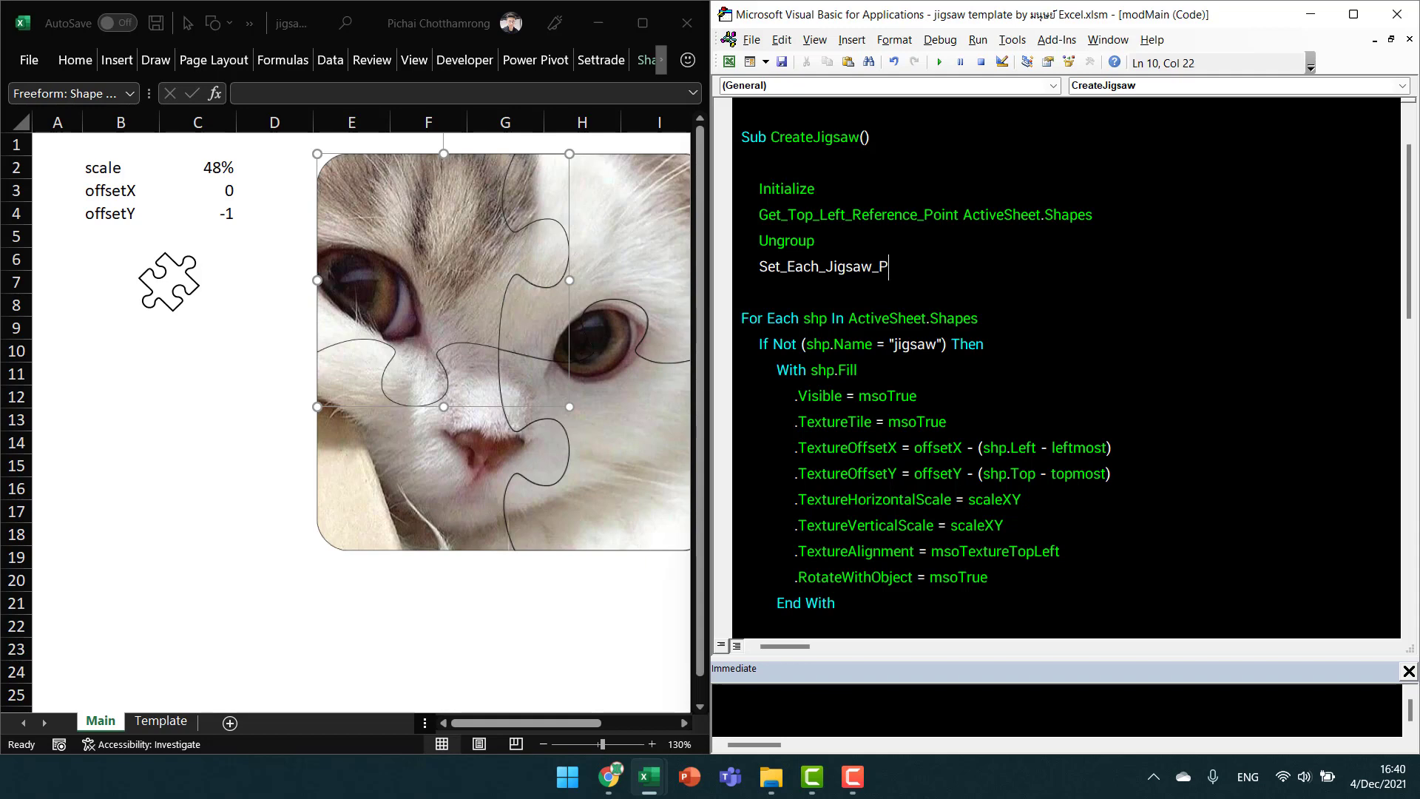
{"action": "type", "text": "eice"}
{"action": "key", "text": "Down"}
Select the For Each texture-fill loop below the new call to relocate it.
{"action": "key", "text": "Up"}
{"action": "key", "text": "Up"}
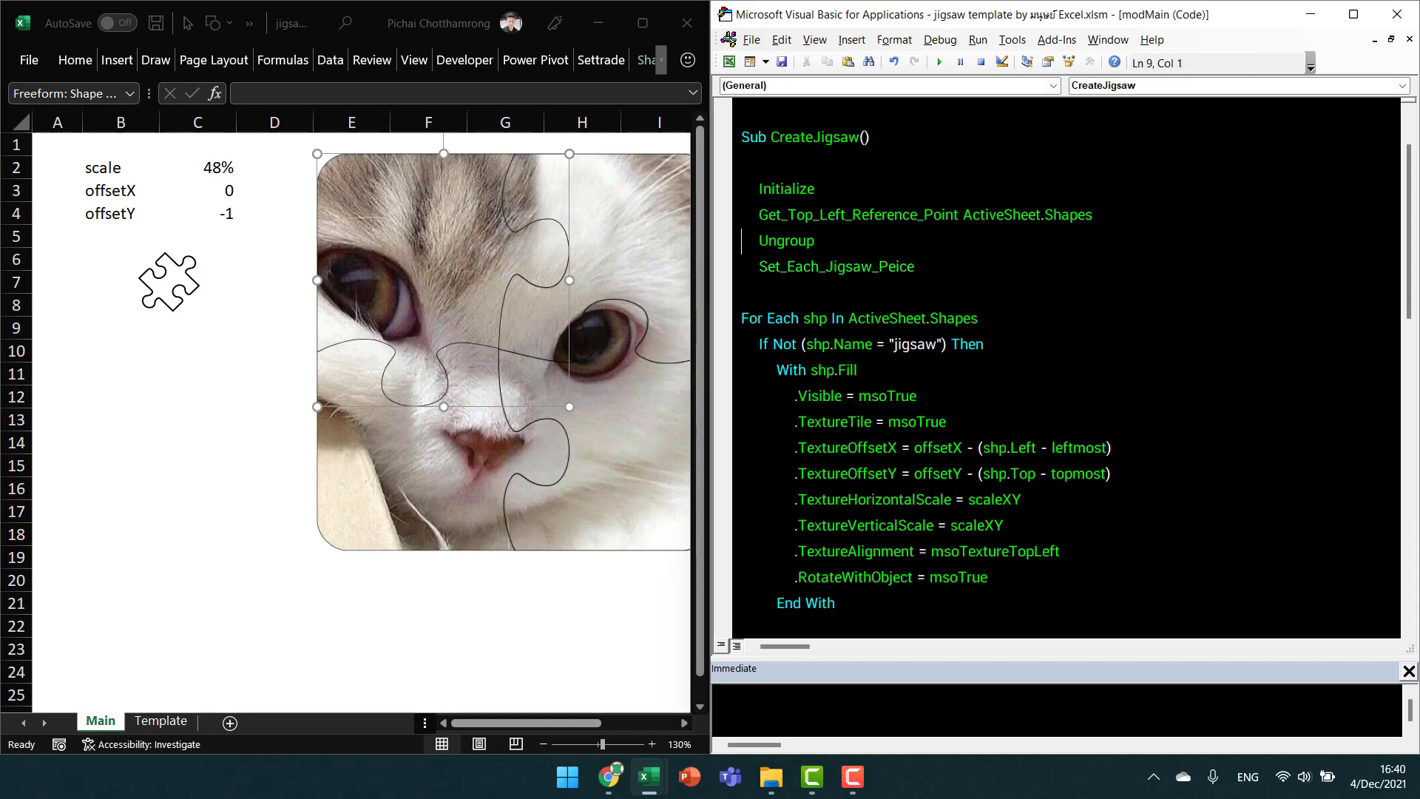
{"action": "key", "text": "Down"}
{"action": "key", "text": "shift+Down"}
{"action": "key", "text": "shift+Down"}
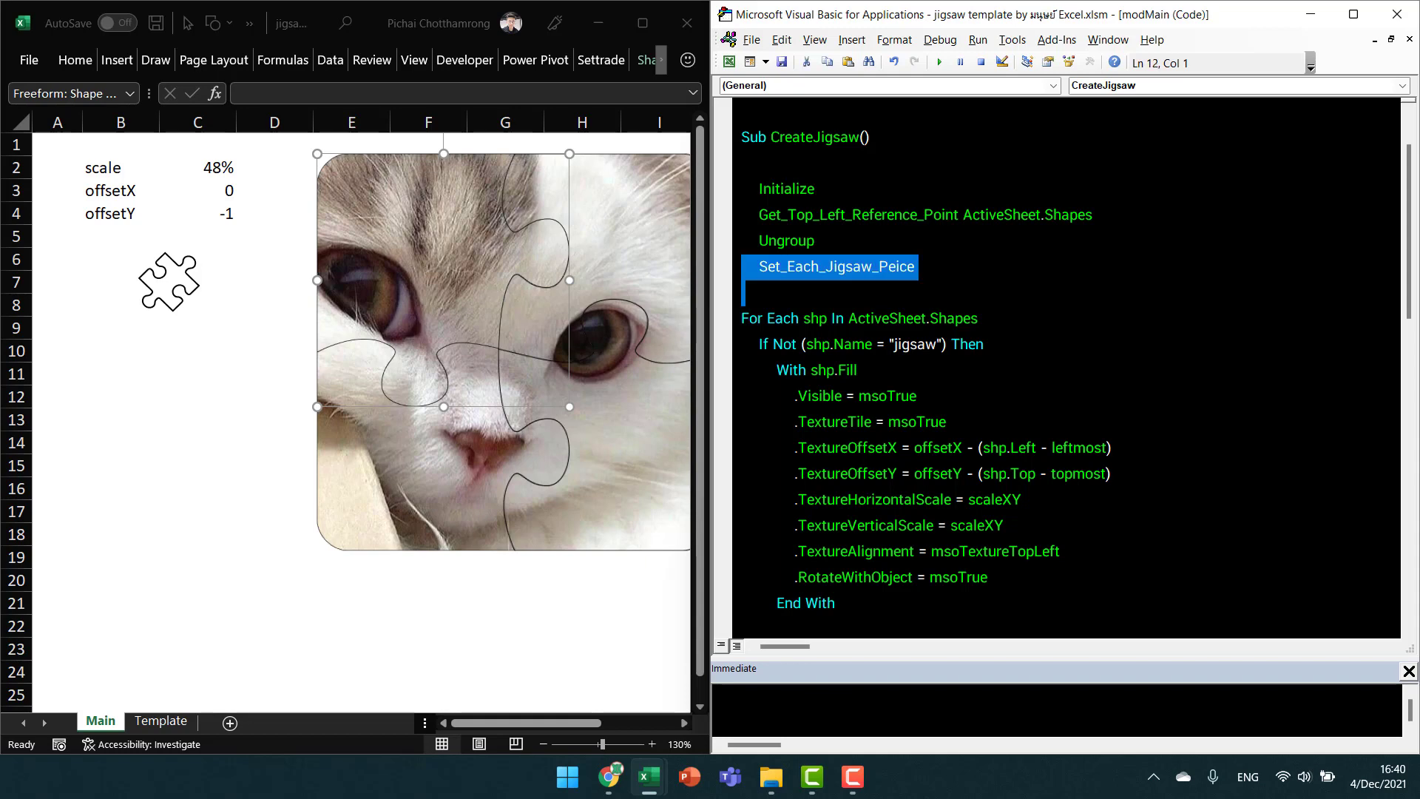
{"action": "key", "text": "shift+Down"}
{"action": "key", "text": "shift+Down"}
{"action": "key", "text": "shift+Down"}
{"action": "key", "text": "shift+Down"}
{"action": "key", "text": "shift+Down"}
{"action": "key", "text": "shift+Down"}
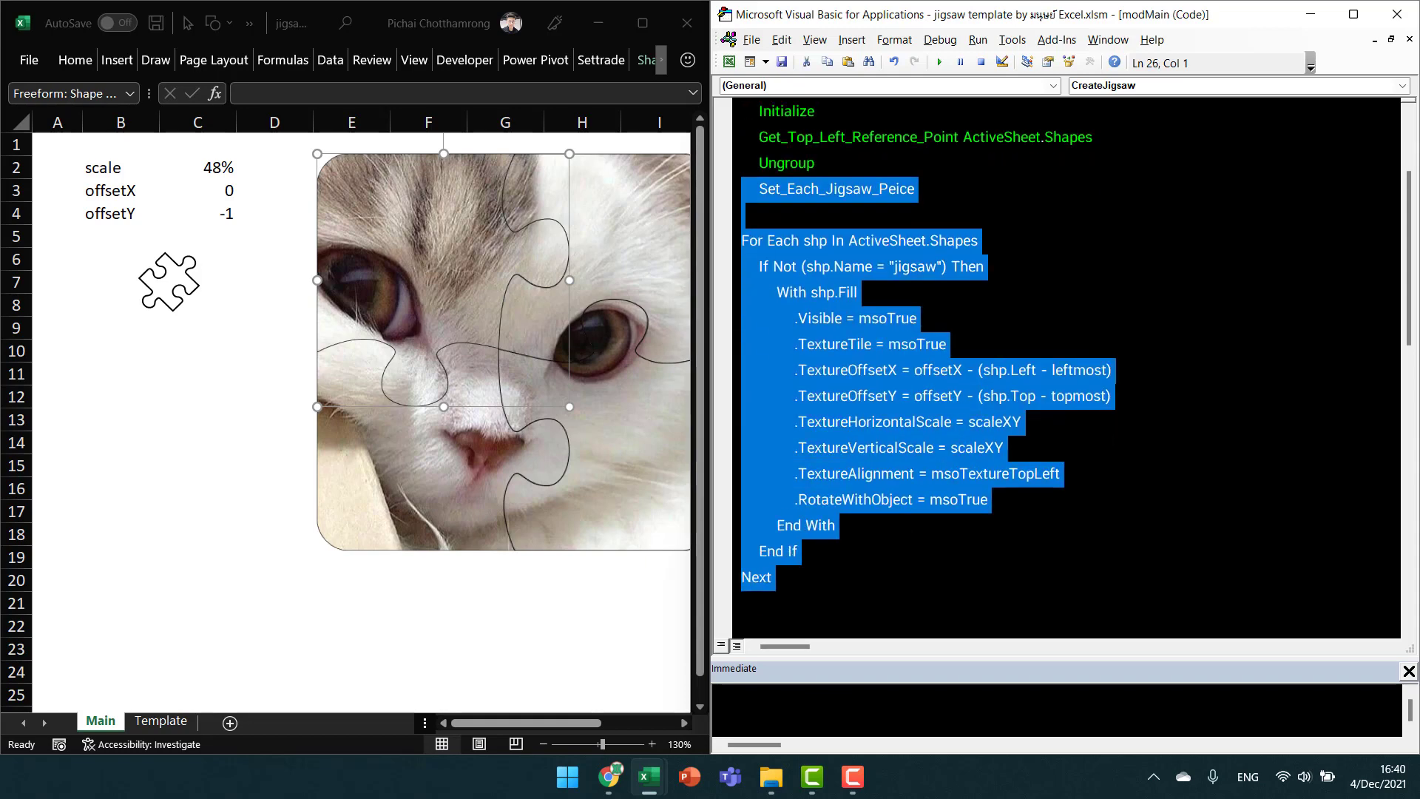
{"action": "key", "text": "Down"}
{"action": "key", "text": "Down"}
{"action": "key", "text": "Down"}
{"action": "key", "text": "Down"}
{"action": "key", "text": "Down"}
{"action": "key", "text": "Down"}
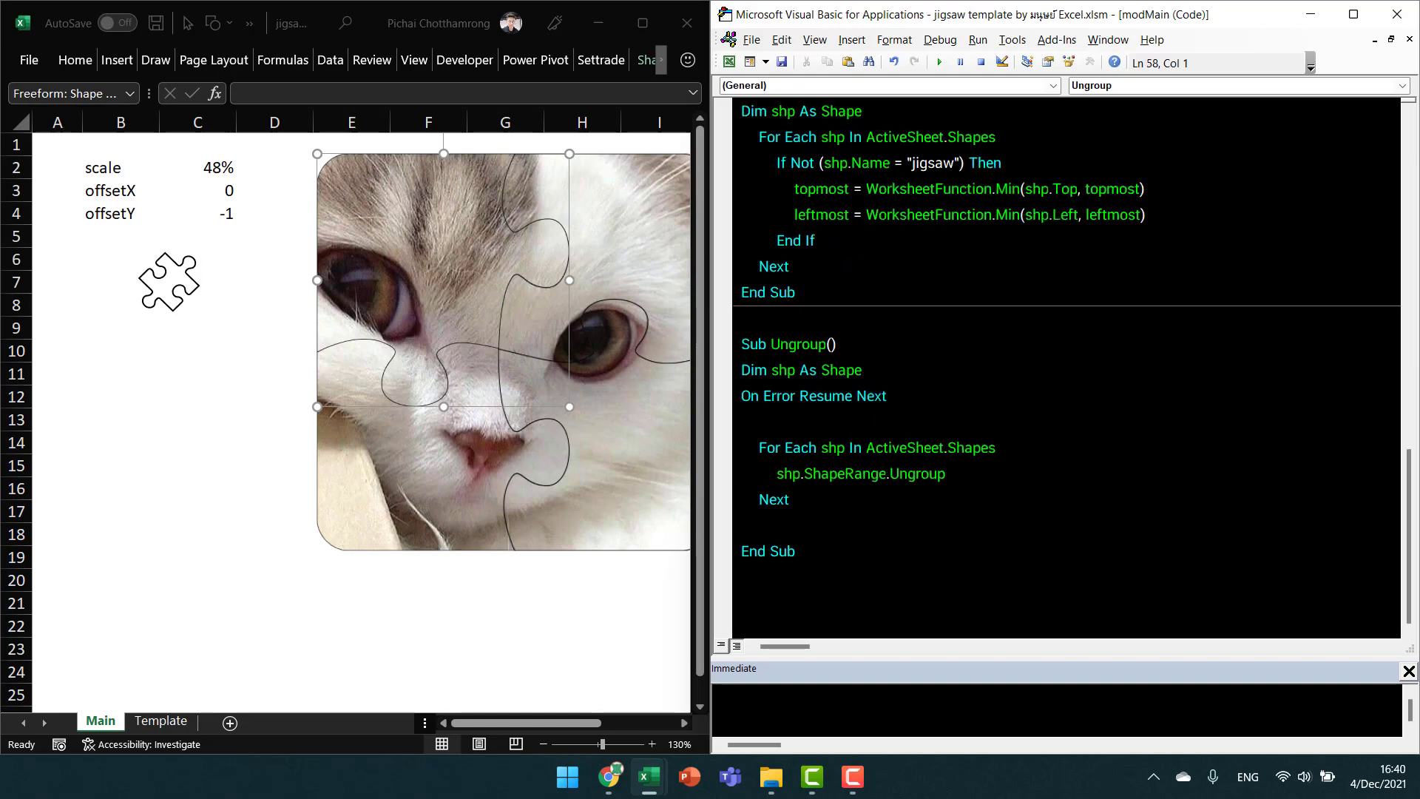
Start a new Sub, paste the fill loop into it and close it with End Sub.
{"action": "type", "text": "sub"}
{"action": "type", "text": "Set_Each_Jigsaw_Peice()  For Each shp In ActiveSheet.Shapes     If Not (shp.Name = \"jigsaw\") Then         With shp.Fill             .Visible = msoTrue             .TextureTile = msoTrue             .TextureOffsetX = offsetX - (shp.Left - leftmost)             .TextureOffsetY = offsetY - (shp.Top - topmost)             .TextureHorizontalScale = scaleXY             .TextureVerticalScale = scaleXY             .TextureAlignment = msoTextureTopLeft             .RotateWithObject = msoTrue         End With     End If Next"}
{"action": "key", "text": "Up"}
{"action": "key", "text": "Up"}
{"action": "key", "text": "Up"}
{"action": "key", "text": "Up"}
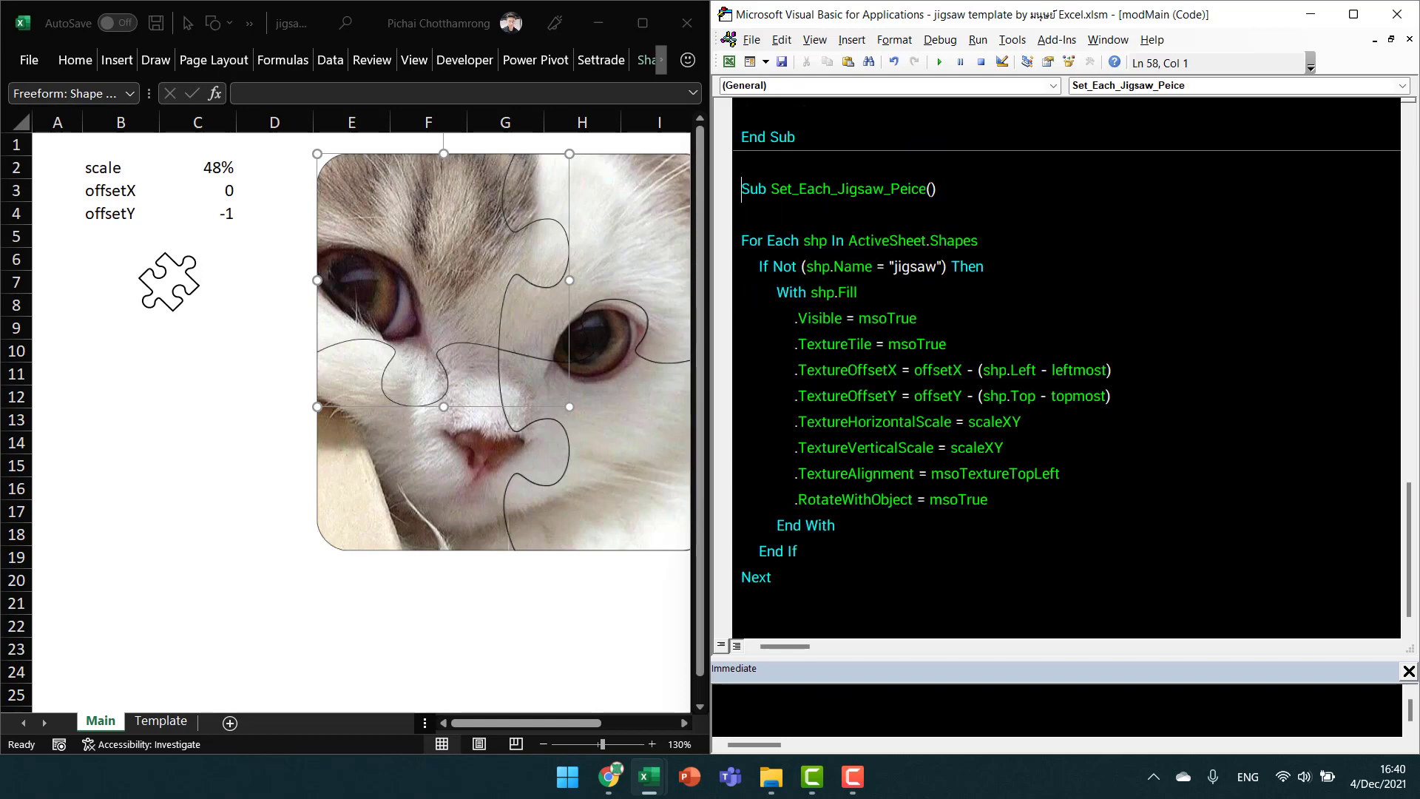
{"action": "key", "text": "Right"}
{"action": "key", "text": "Right"}
{"action": "key", "text": "Right"}
{"action": "key", "text": "Down"}
{"action": "key", "text": "Down"}
{"action": "key", "text": "Down"}
{"action": "key", "text": "Down"}
{"action": "key", "text": "Down"}
{"action": "key", "text": "Down"}
{"action": "type", "text": "end"}
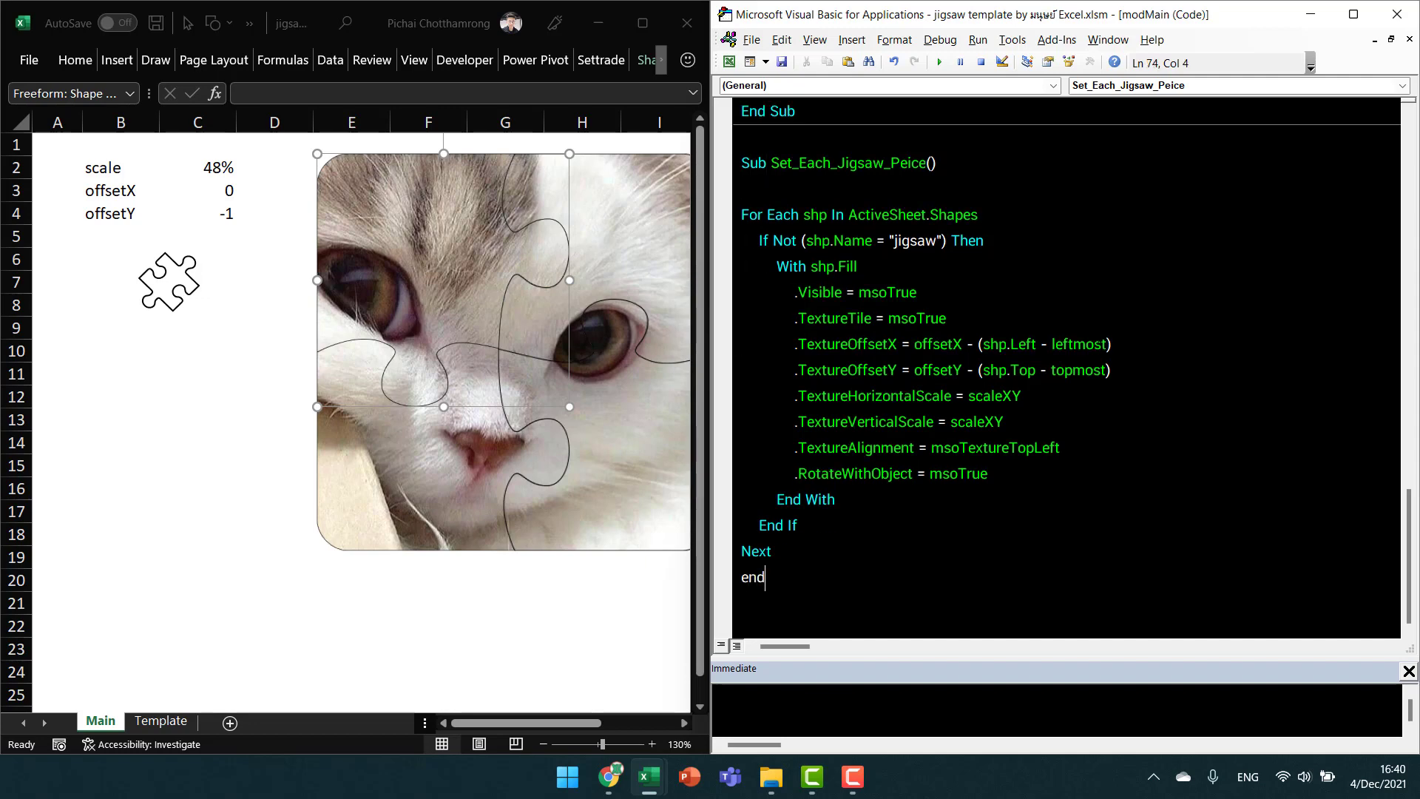
{"action": "type", "text": " sub"}
{"action": "key", "text": "Return"}
{"action": "key", "text": "Up"}
{"action": "key", "text": "Up"}
{"action": "key", "text": "Up"}
{"action": "key", "text": "Up"}
{"action": "key", "text": "Up"}
{"action": "key", "text": "Up"}
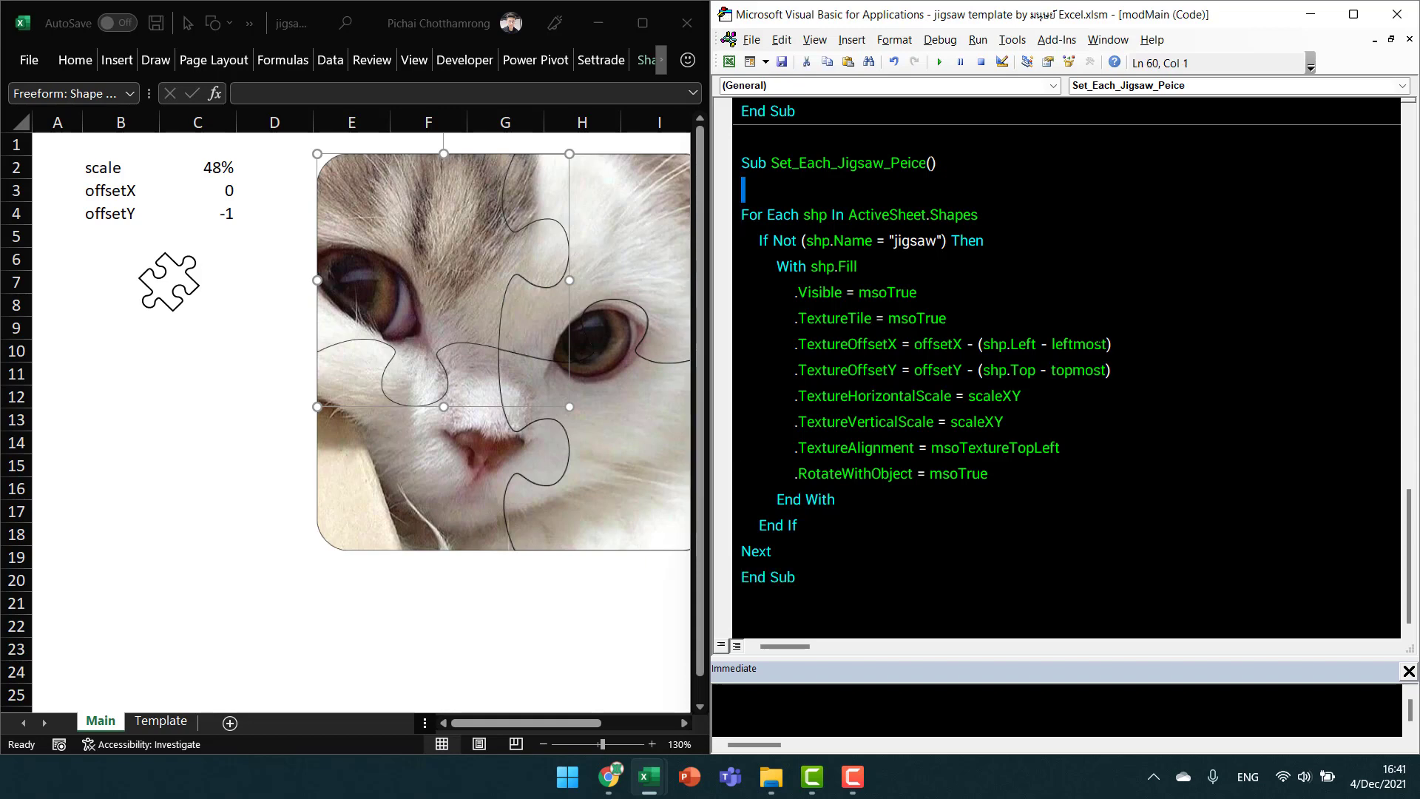
Add 'Dim shp As Shape' under the new Sub header.
{"action": "key", "text": "BackSpace"}
{"action": "key", "text": "Return"}
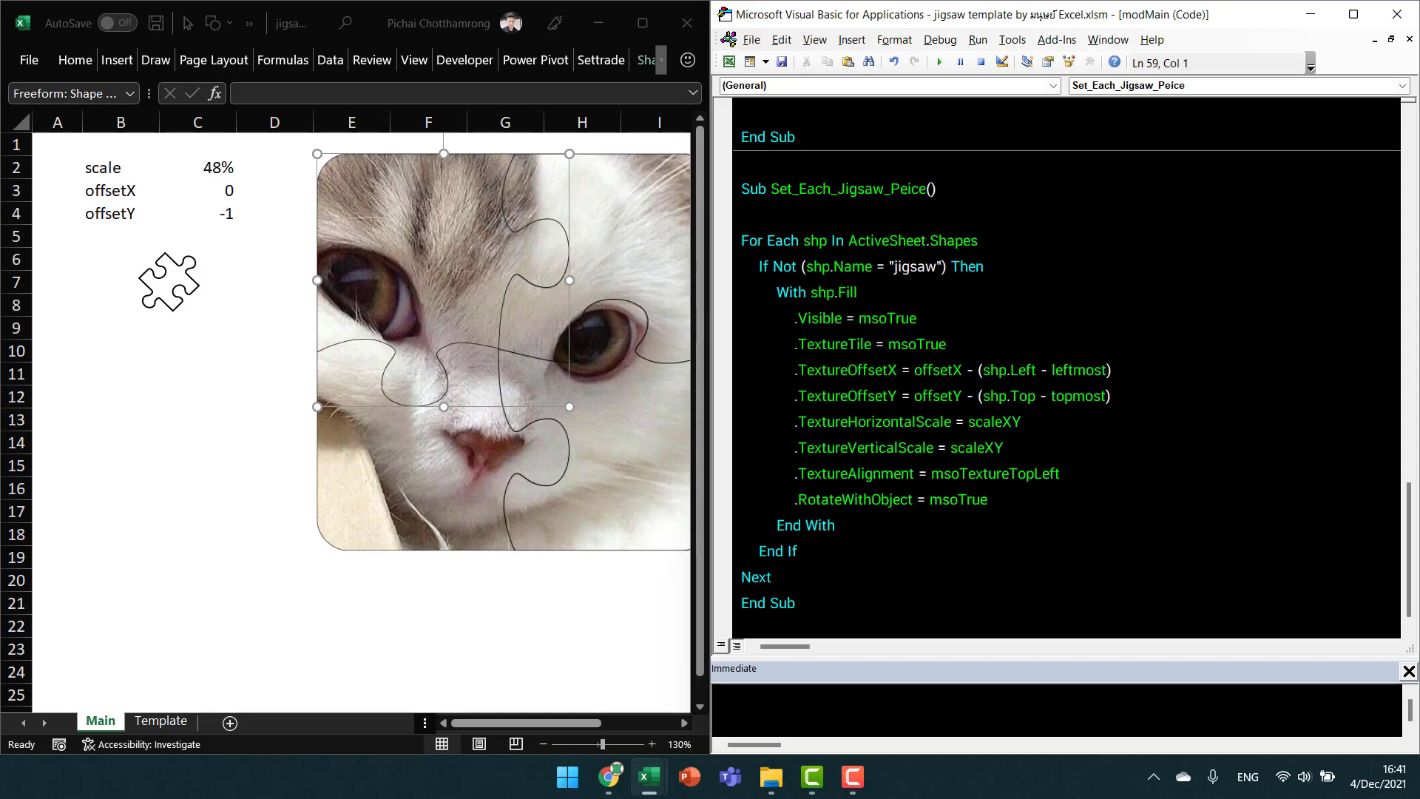
{"action": "key", "text": "Down"}
{"action": "key", "text": "ctrl+Right"}
{"action": "key", "text": "ctrl+Right"}
{"action": "key", "text": "ctrl+Right"}
{"action": "key", "text": "Up"}
{"action": "key", "text": "Up"}
{"action": "type", "text": "d"}
{"action": "type", "text": "im shp as"}
{"action": "type", "text": " shape"}
{"action": "left_click", "coordinate": [741, 240]}
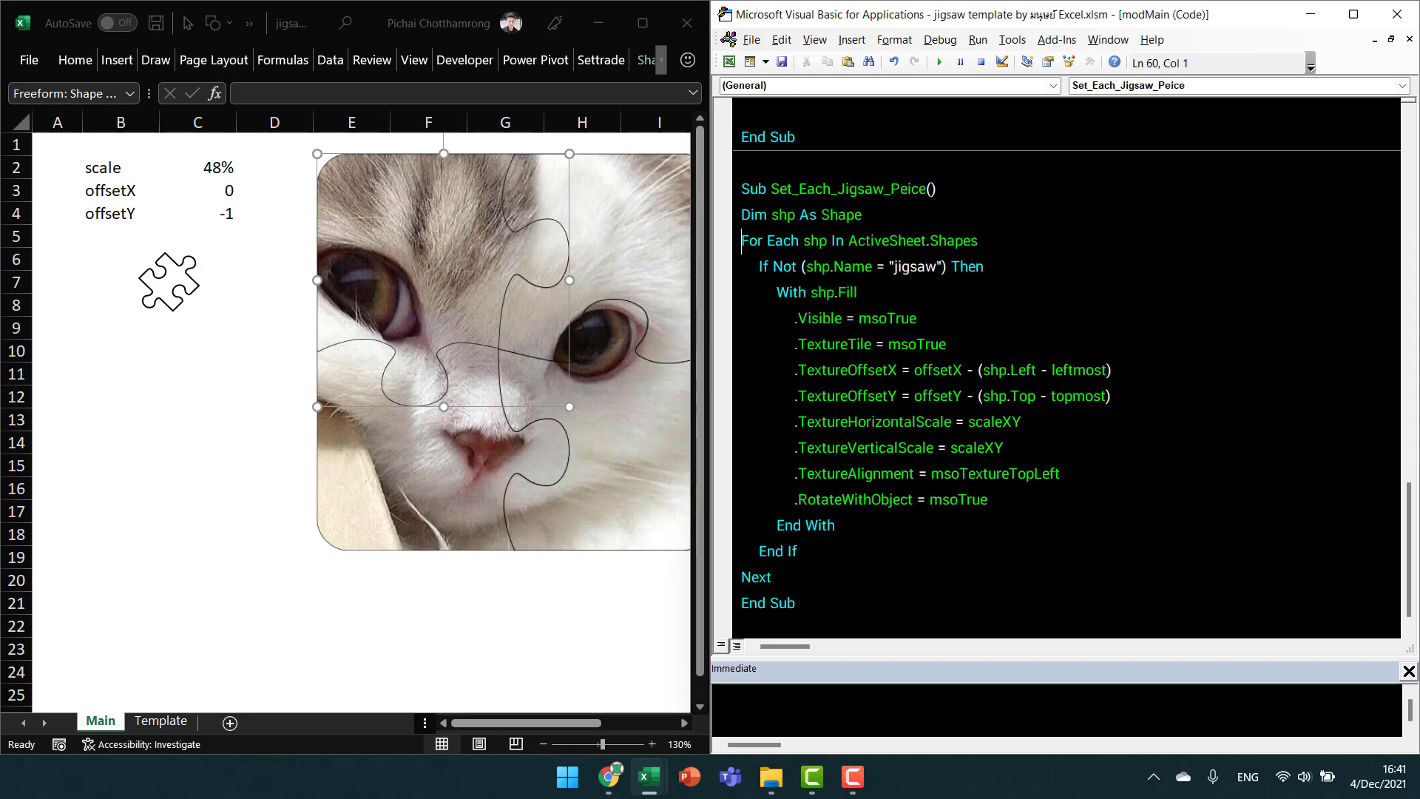
Indent the For Each block and insert a blank line above the loop.
{"action": "key", "text": "shift+Down"}
{"action": "key", "text": "shift+Down"}
{"action": "key", "text": "shift+Down"}
{"action": "key", "text": "shift+Down"}
{"action": "key", "text": "shift+Down"}
{"action": "key", "text": "shift+Down"}
{"action": "key", "text": "shift+Down"}
{"action": "key", "text": "Tab"}
{"action": "key", "text": "Up"}
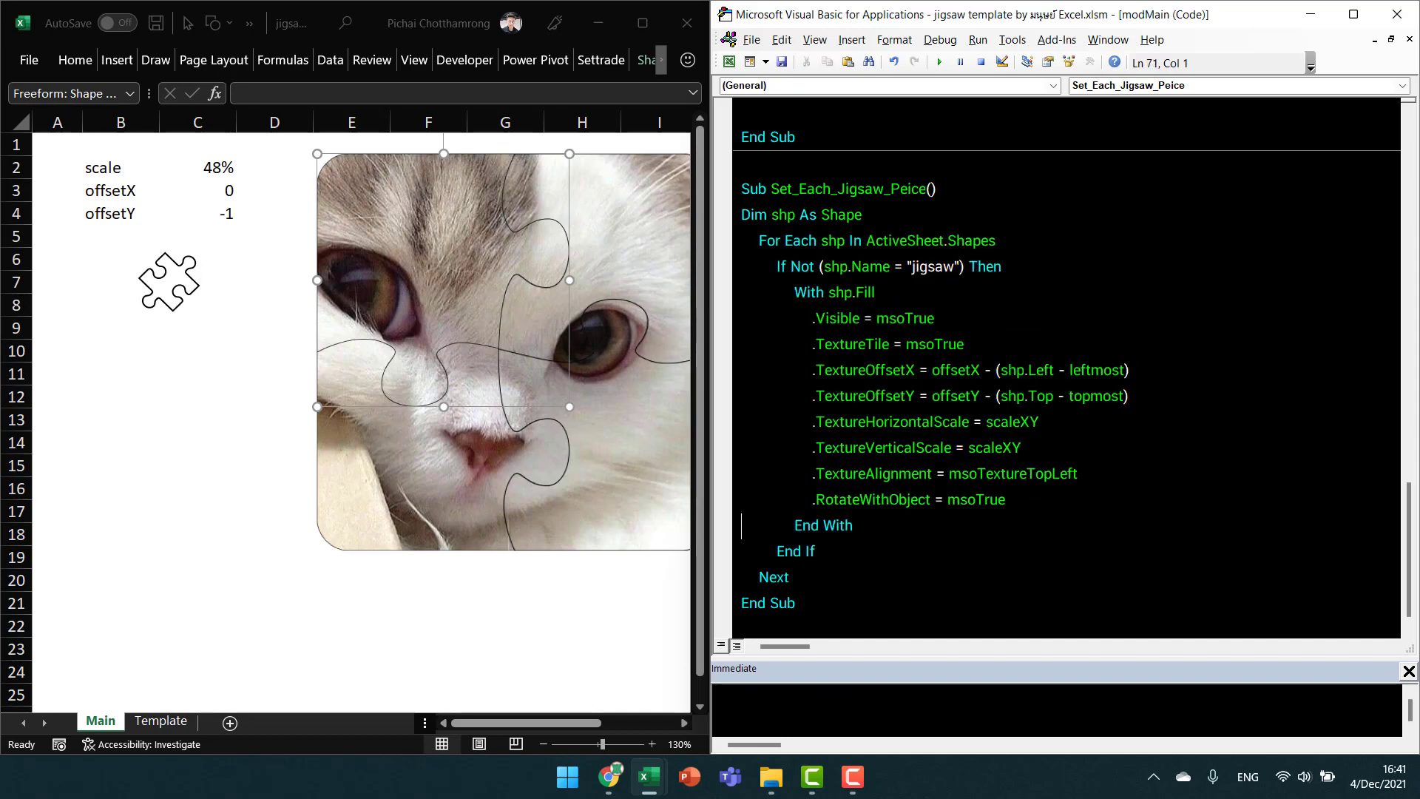
{"action": "key", "text": "Up"}
{"action": "key", "text": "Up"}
{"action": "key", "text": "Up"}
{"action": "key", "text": "Up"}
{"action": "key", "text": "Up"}
{"action": "key", "text": "Up"}
{"action": "key", "text": "Return"}
{"action": "key", "text": "Down"}
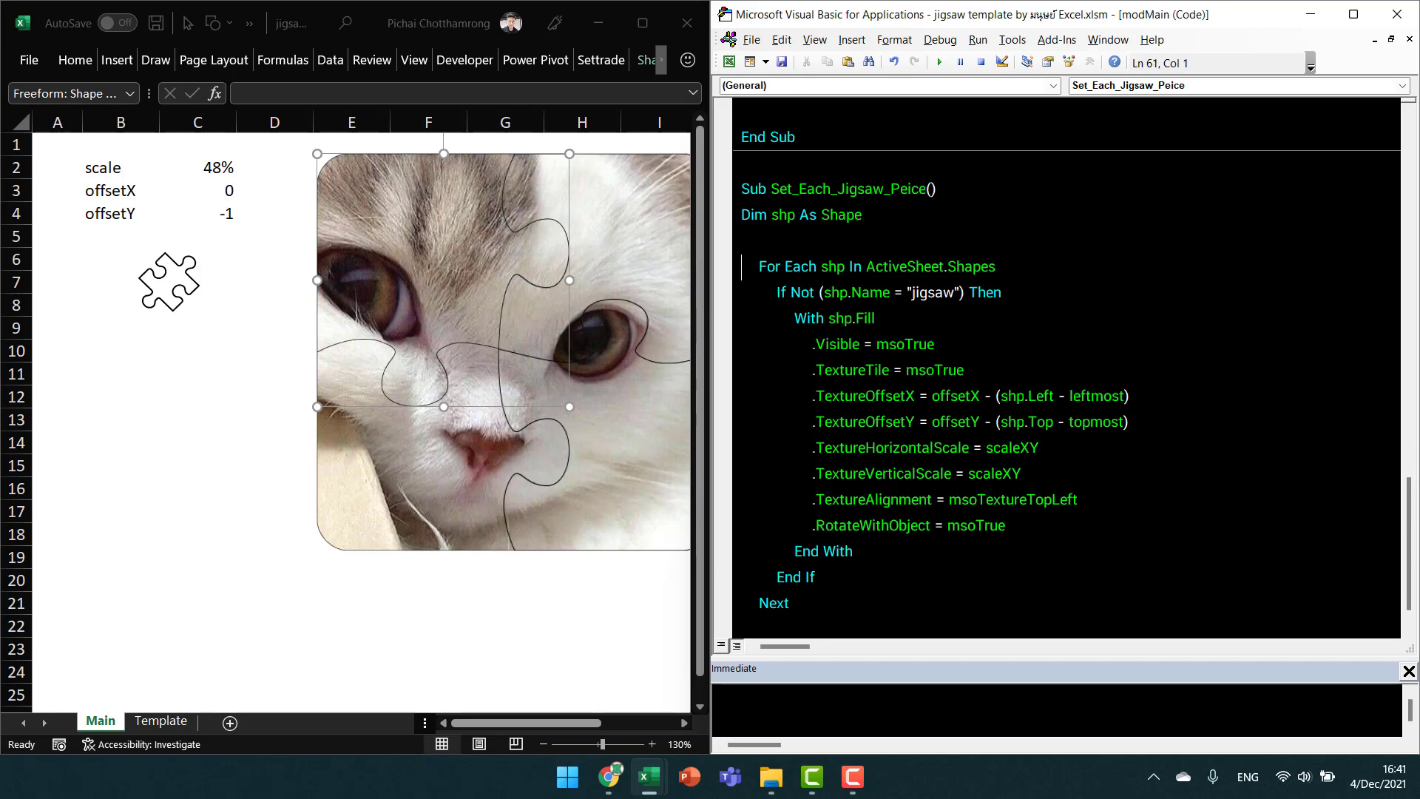
{"action": "key", "text": "Up"}
{"action": "key", "text": "Down"}
{"action": "key", "text": "Right"}
Delete the old For Each…Next loop from CreateJigsaw and its leftover blank lines.
{"action": "key", "text": "ctrl+Home"}
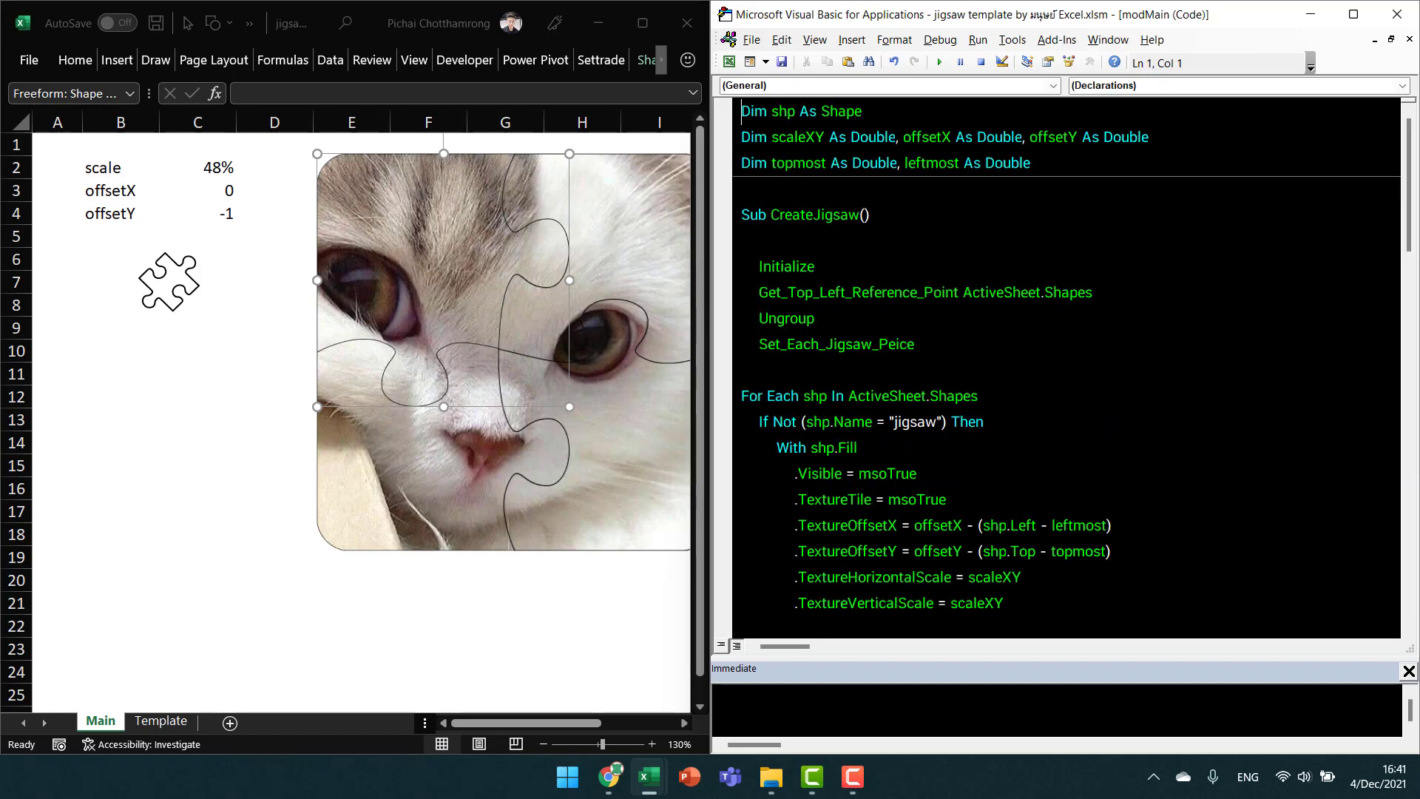
{"action": "key", "text": "Down"}
{"action": "key", "text": "Down"}
{"action": "key", "text": "Down"}
{"action": "key", "text": "Down"}
{"action": "key", "text": "Down"}
{"action": "key", "text": "Down"}
{"action": "key", "text": "shift+Down"}
{"action": "key", "text": "shift+Down"}
{"action": "key", "text": "shift+Down"}
{"action": "key", "text": "shift+Down"}
{"action": "key", "text": "shift+Down"}
{"action": "key", "text": "shift+Down"}
{"action": "key", "text": "shift+Down"}
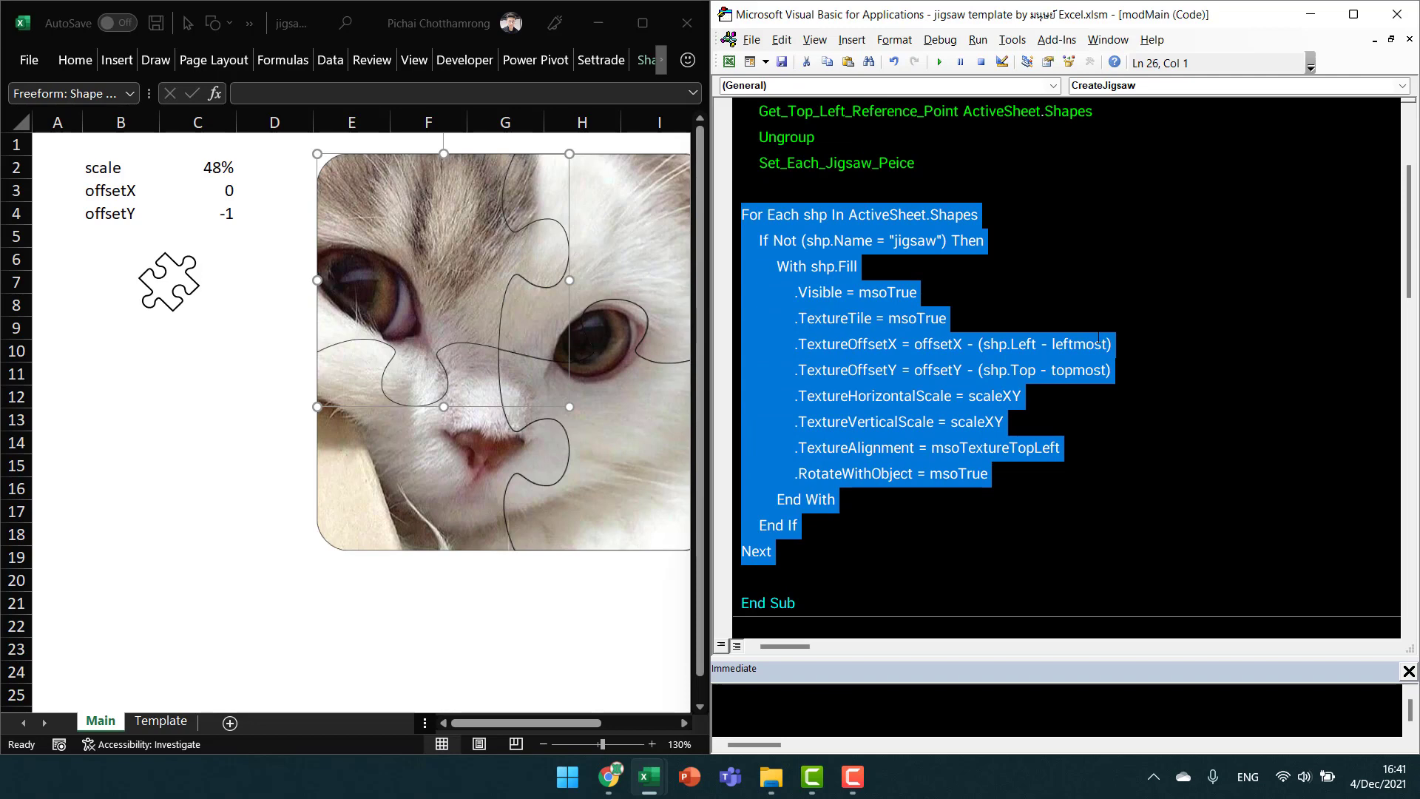
{"action": "key", "text": "Delete"}
{"action": "key", "text": "BackSpace"}
{"action": "key", "text": "BackSpace"}
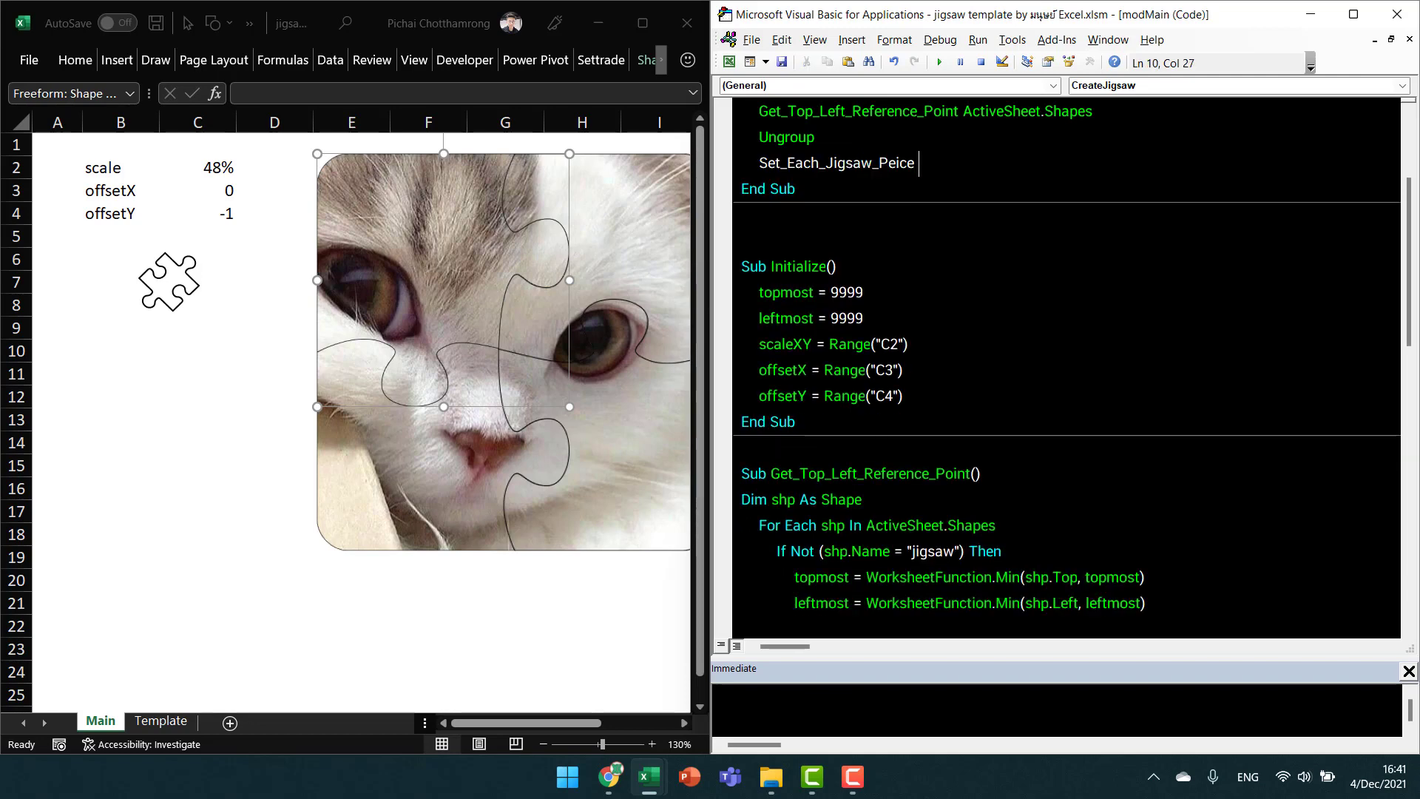
{"action": "key", "text": "Up"}
Remove the blank line above the Initialize call so only the four helper calls remain.
{"action": "key", "text": "Up"}
{"action": "key", "text": "Up"}
{"action": "key", "text": "Up"}
{"action": "key", "text": "Down"}
{"action": "key", "text": "Down"}
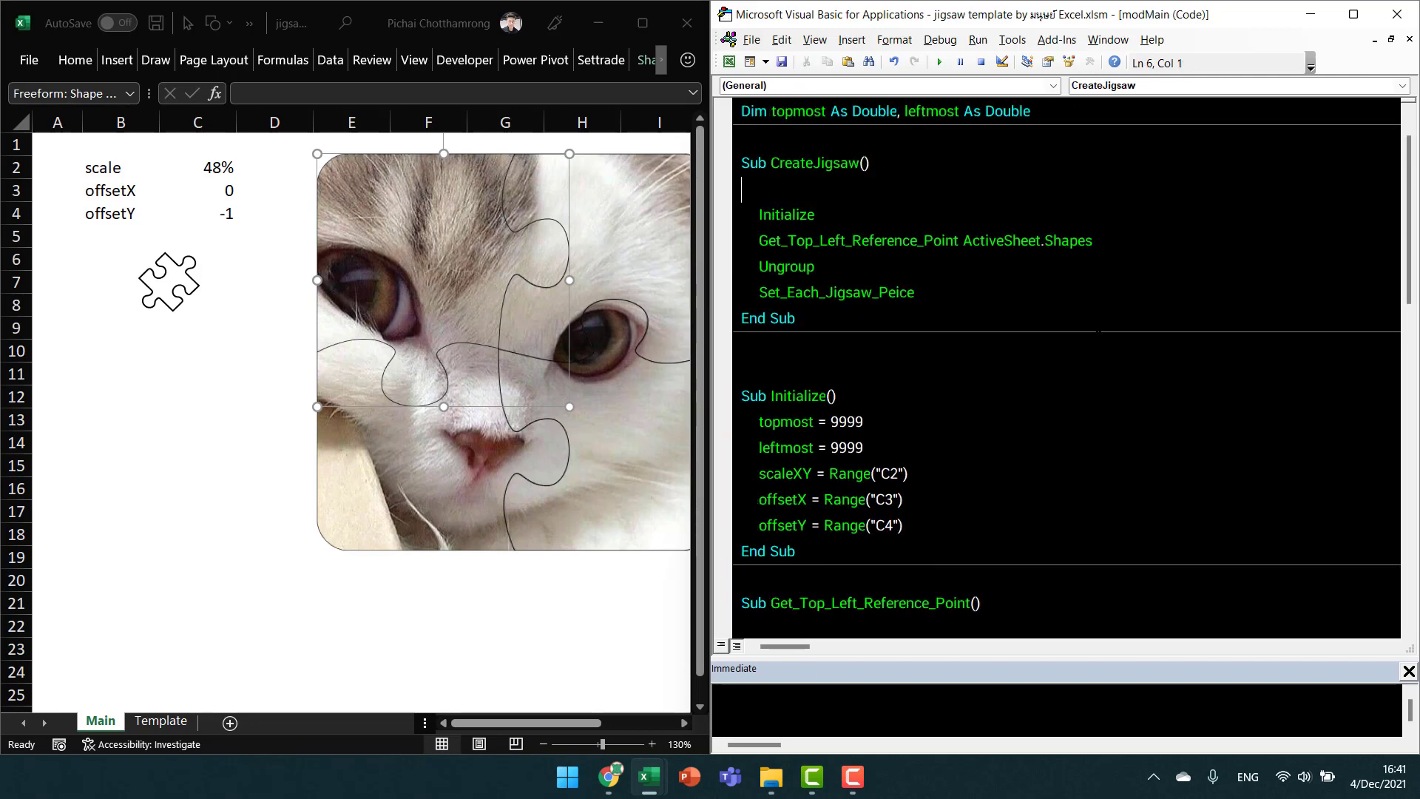
{"action": "key", "text": "Down"}
{"action": "key", "text": "BackSpace"}
{"action": "key", "text": "Up"}
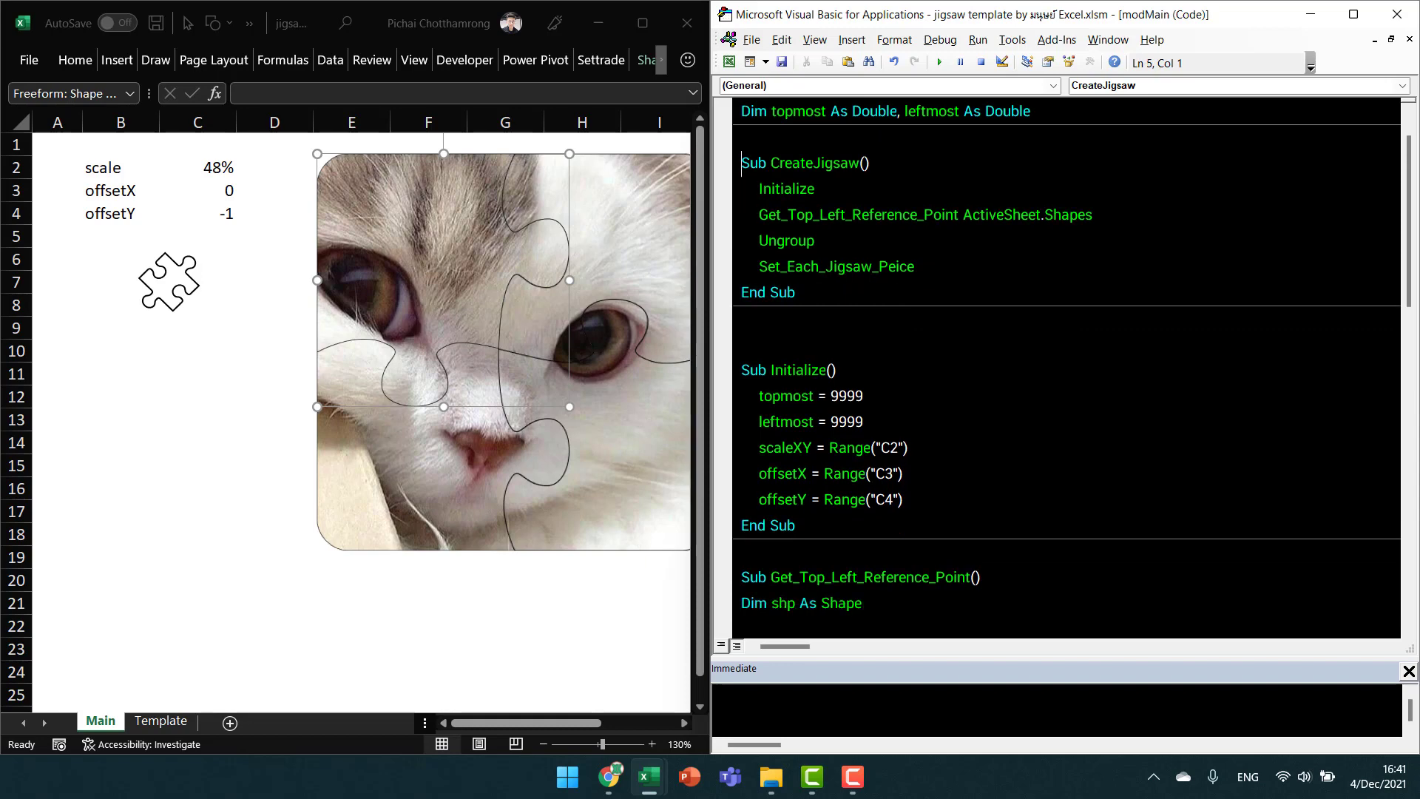
{"action": "key", "text": "Down"}
{"action": "key", "text": "shift+Down"}
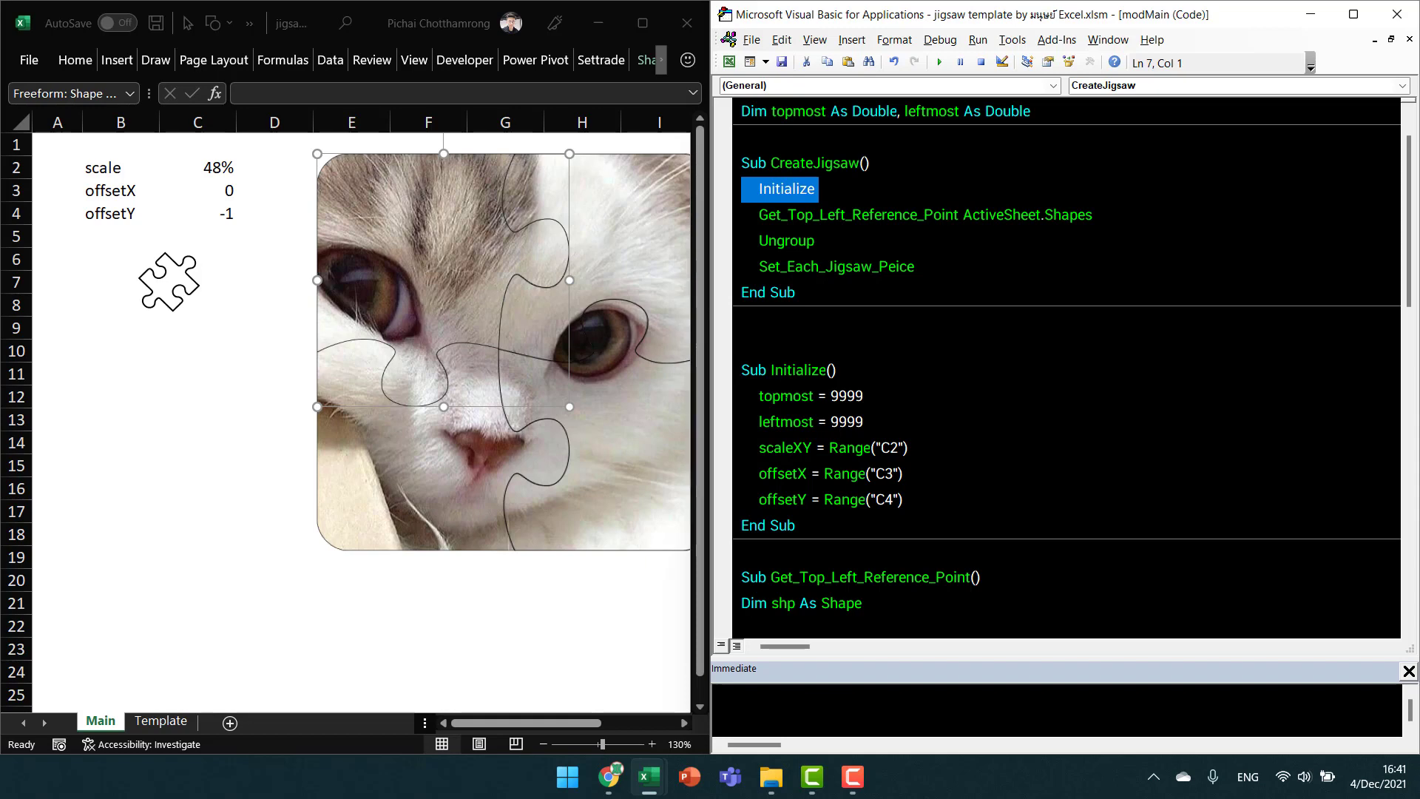
Review Initialize's offsetY setting, then place the caret at the end of the Ungroup call.
{"action": "left_click", "coordinate": [793, 421]}
{"action": "left_click", "coordinate": [798, 499]}
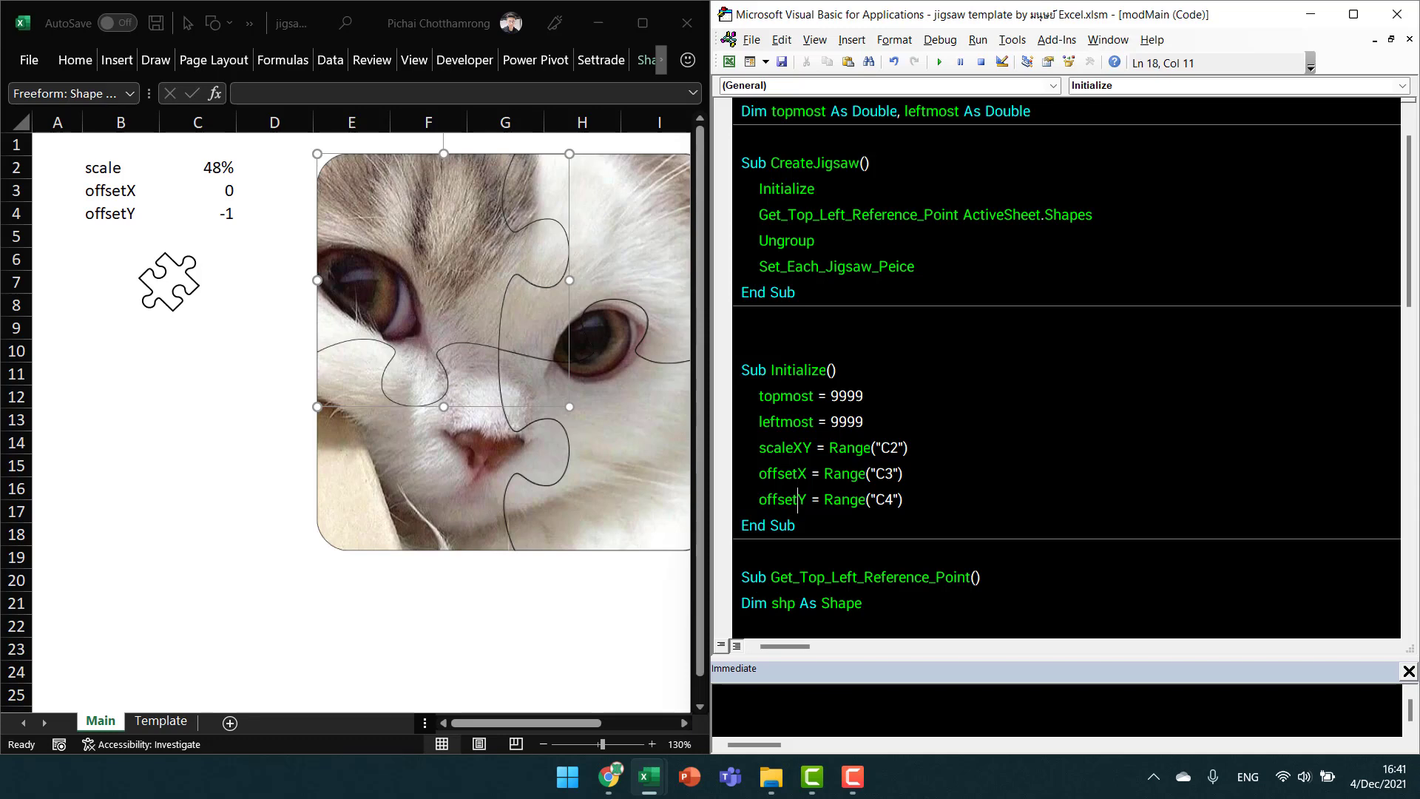
{"action": "left_click", "coordinate": [815, 189]}
{"action": "left_click", "coordinate": [741, 215]}
{"action": "key", "text": "Down"}
{"action": "key", "text": "End"}
Check the grouping options of the jigsaw drawing on the Template sheet.
{"action": "left_click", "coordinate": [160, 721]}
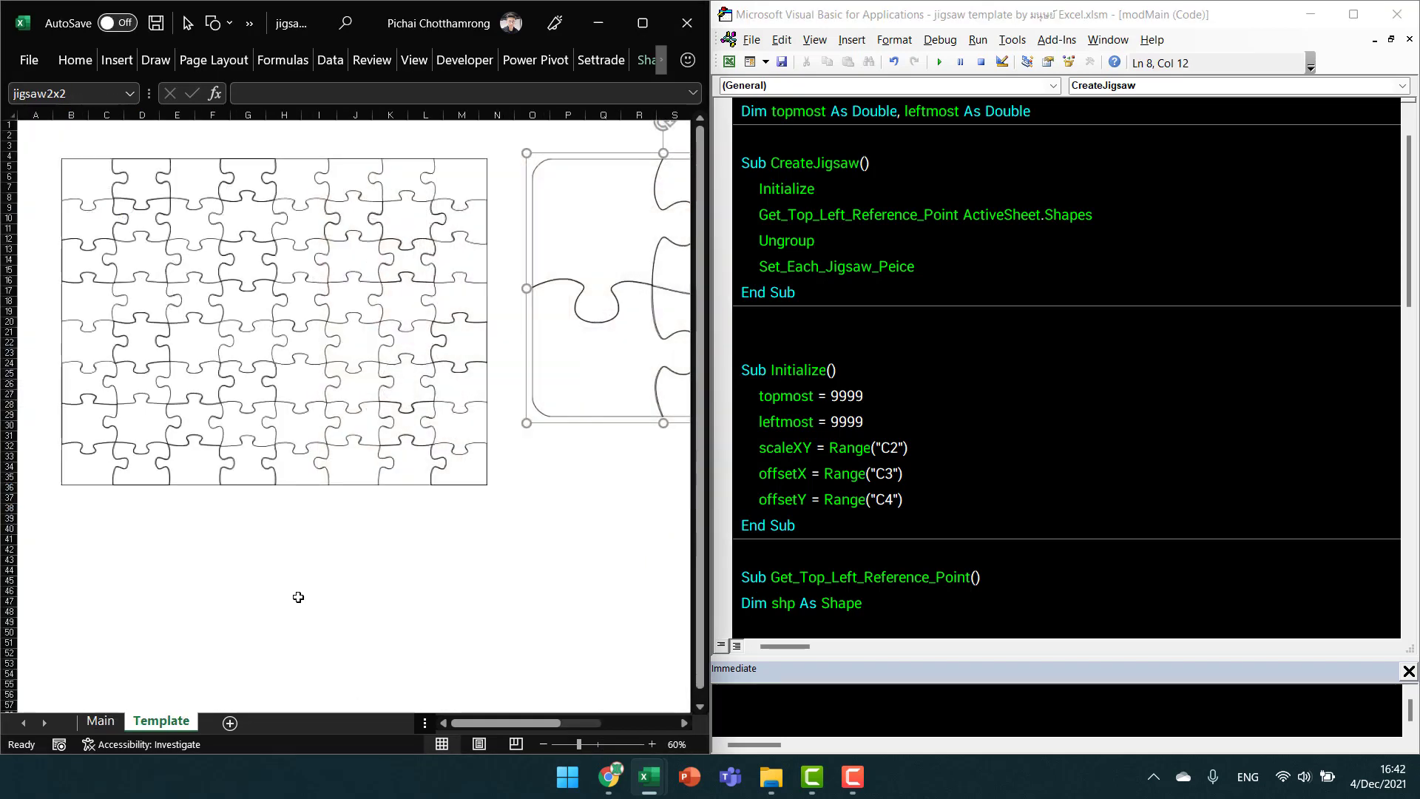
{"action": "right_click", "coordinate": [556, 154]}
{"action": "mouse_move", "coordinate": [606, 281]}
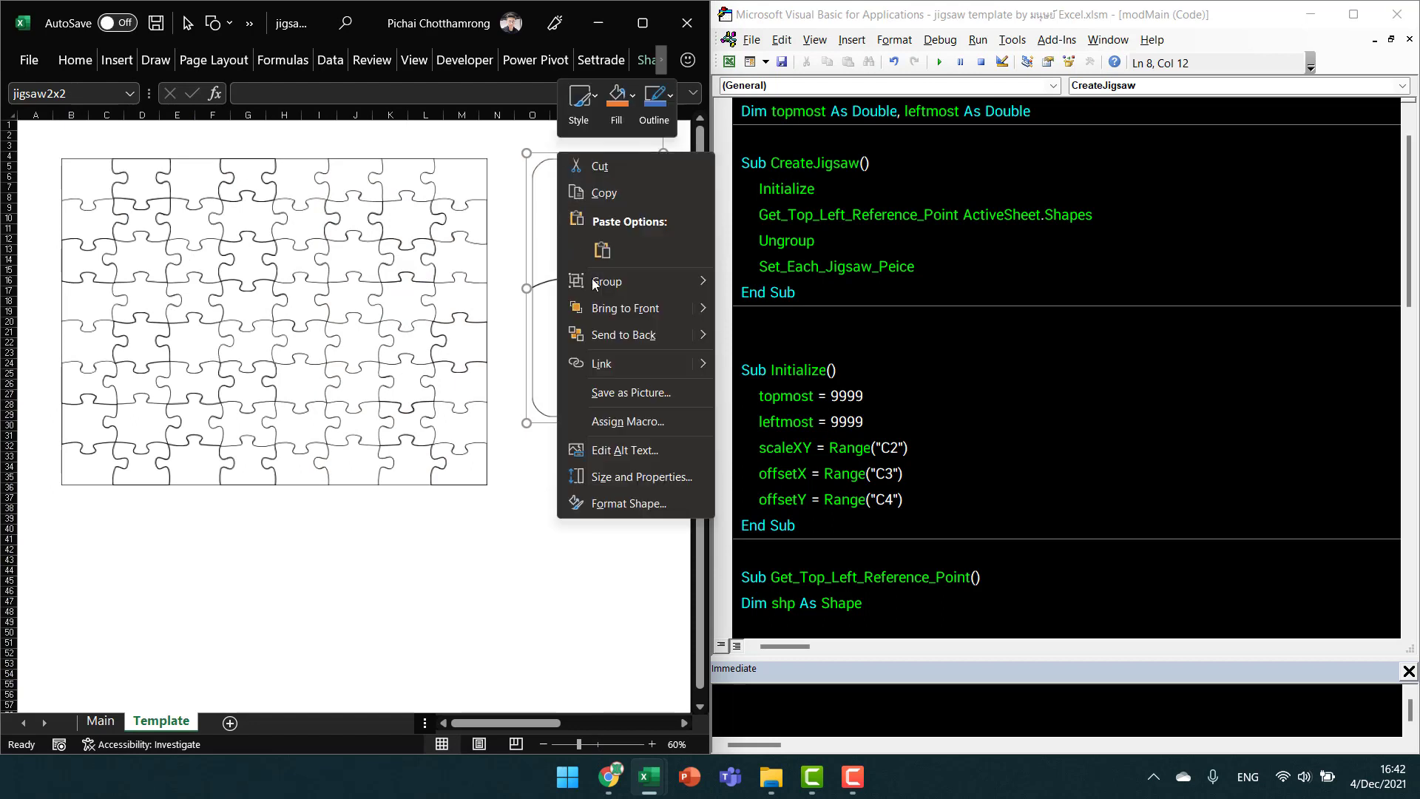
{"action": "key", "text": "Escape"}
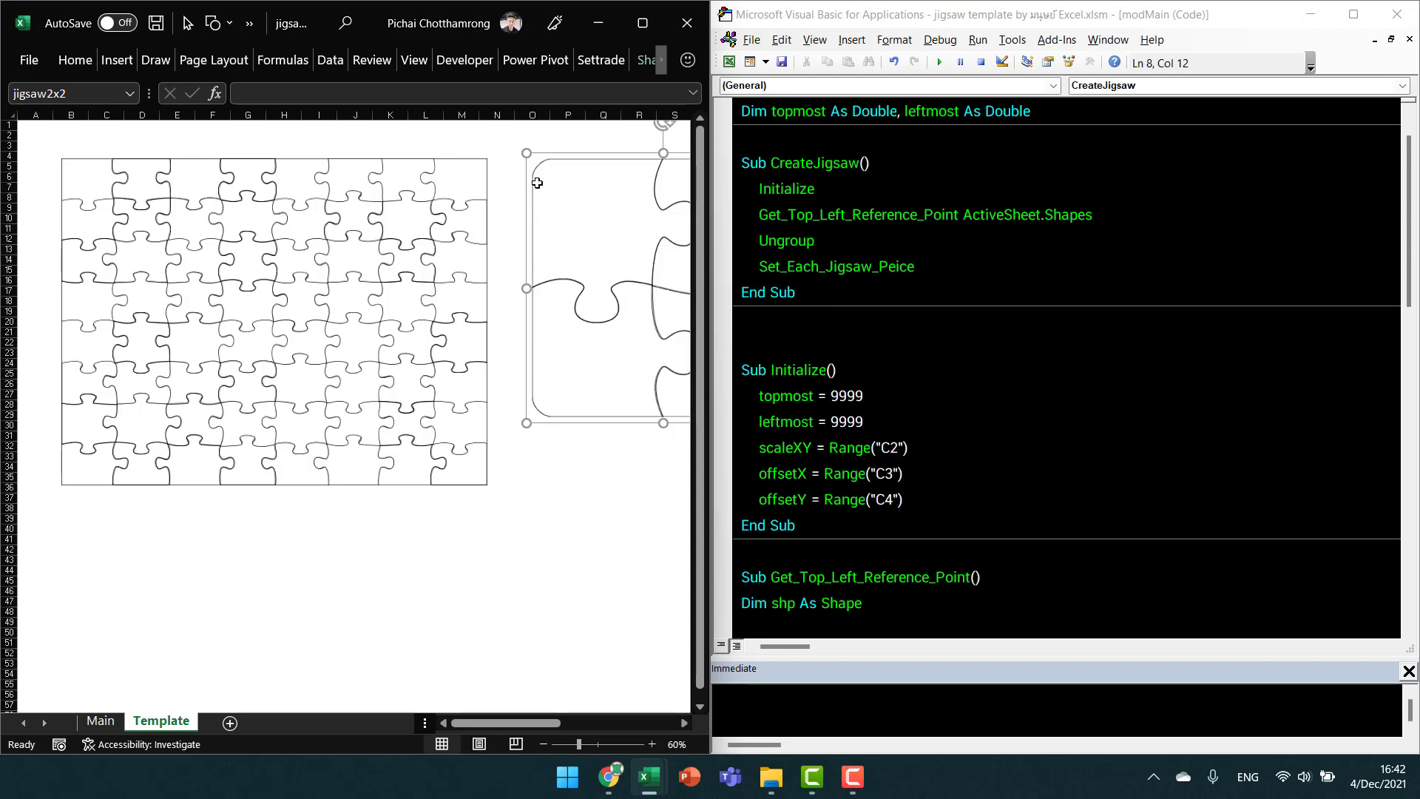
On the Main sheet, select individual cat pieces to confirm they are separate shapes.
{"action": "left_click", "coordinate": [100, 720]}
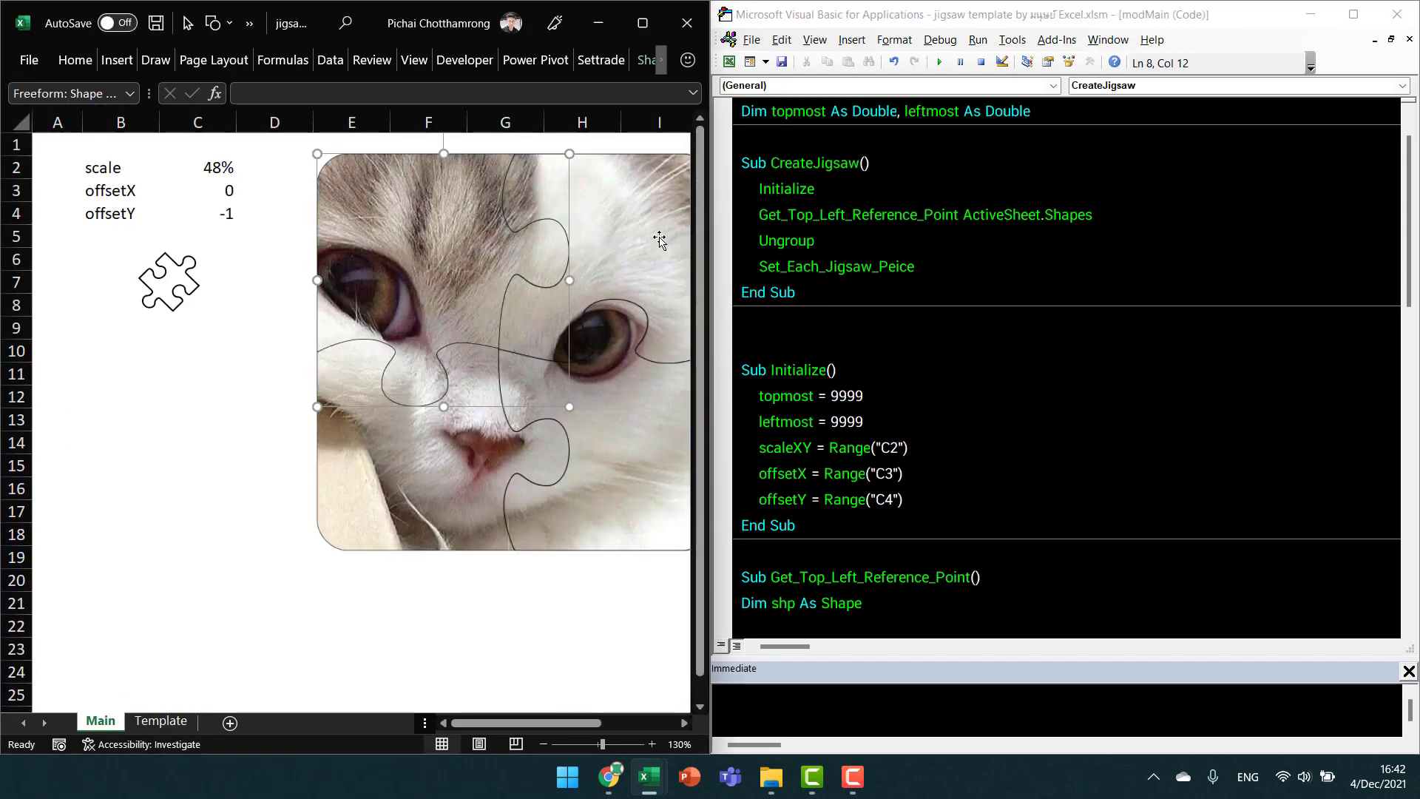
{"action": "left_click", "coordinate": [655, 235]}
{"action": "left_click", "coordinate": [414, 480]}
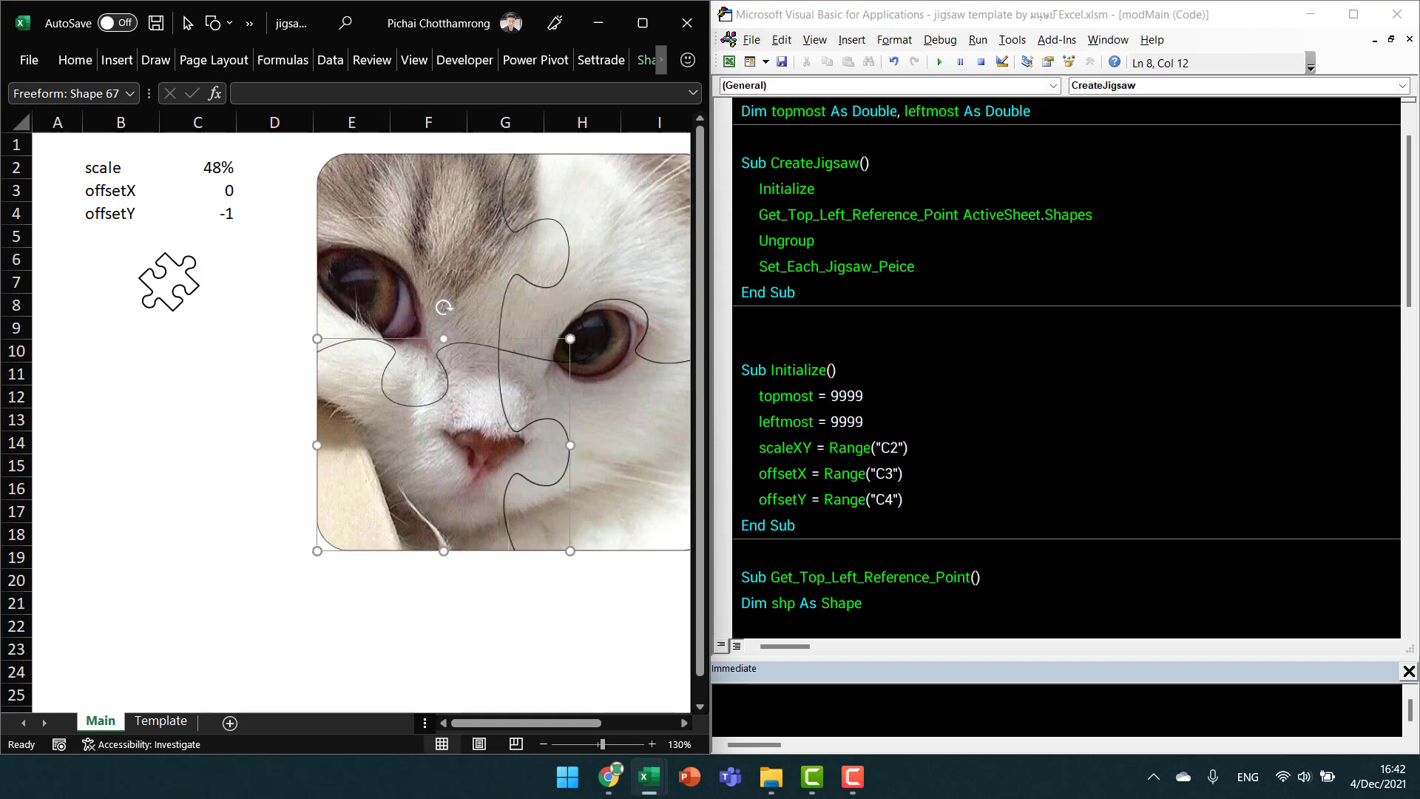
{"action": "left_click", "coordinate": [884, 266]}
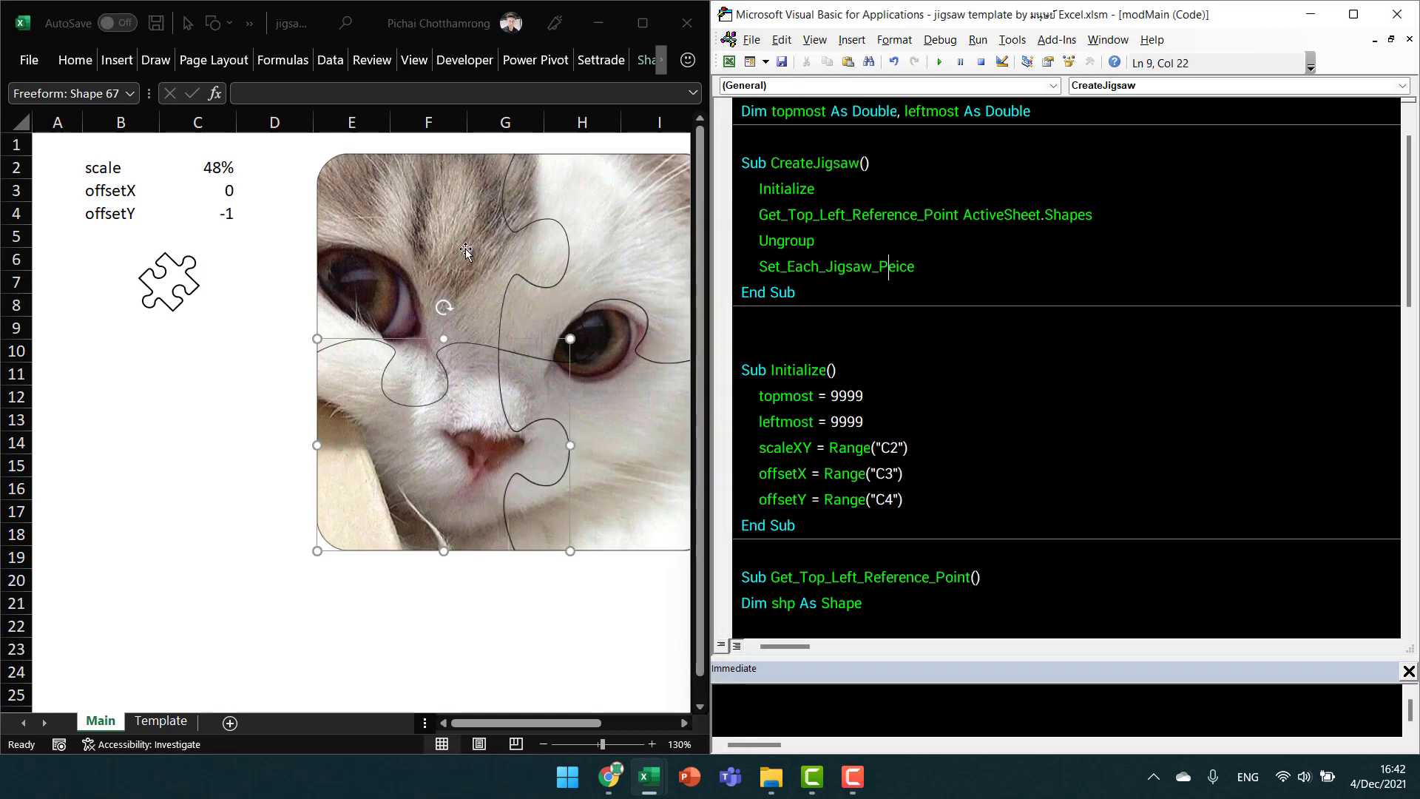
{"action": "left_click", "coordinate": [423, 287]}
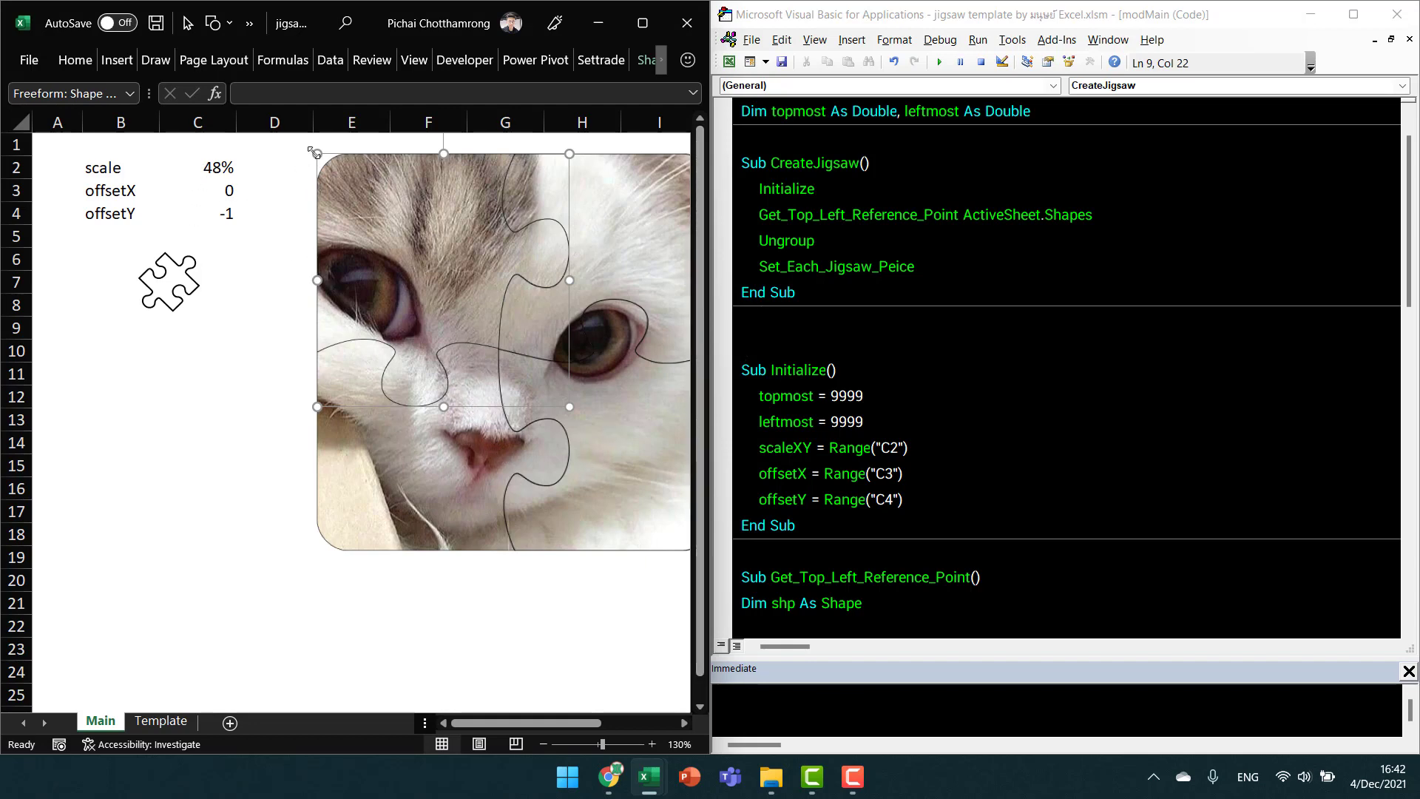
Select all the cat picture's puzzle pieces on Main and delete them.
{"action": "left_click", "coordinate": [917, 266]}
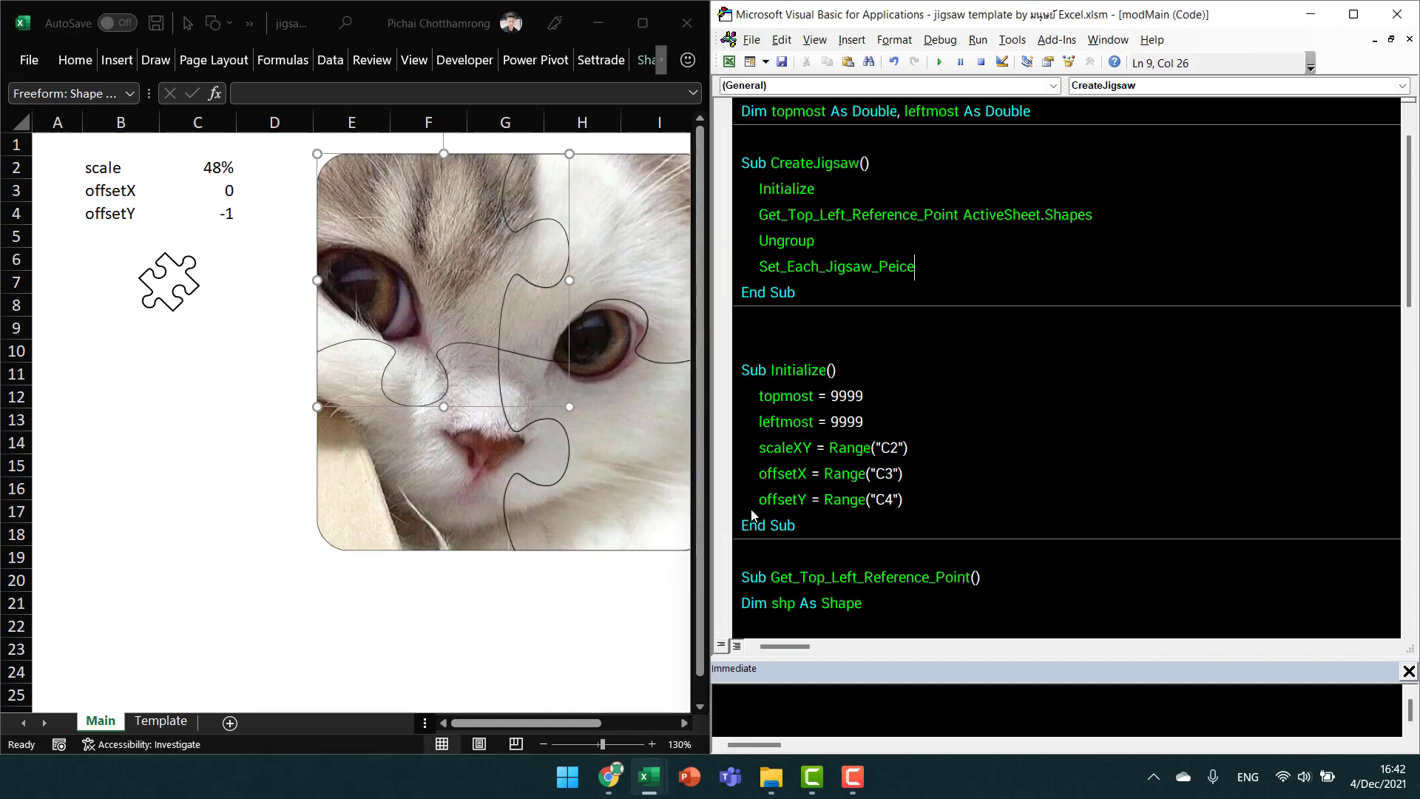
{"action": "left_click", "coordinate": [600, 482]}
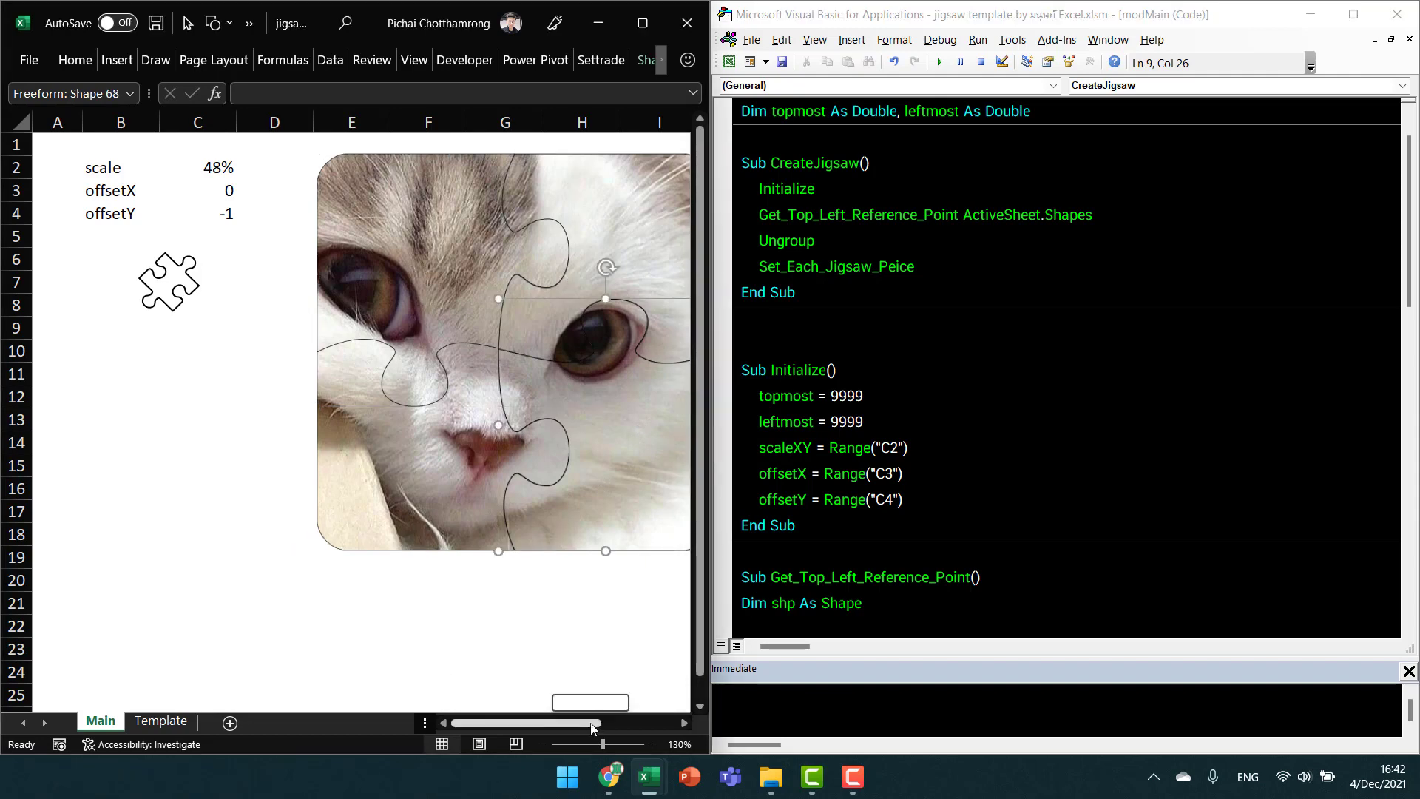
{"action": "scroll", "coordinate": [595, 730], "scroll_direction": "down", "scroll_amount": 1, "text": "ctrl"}
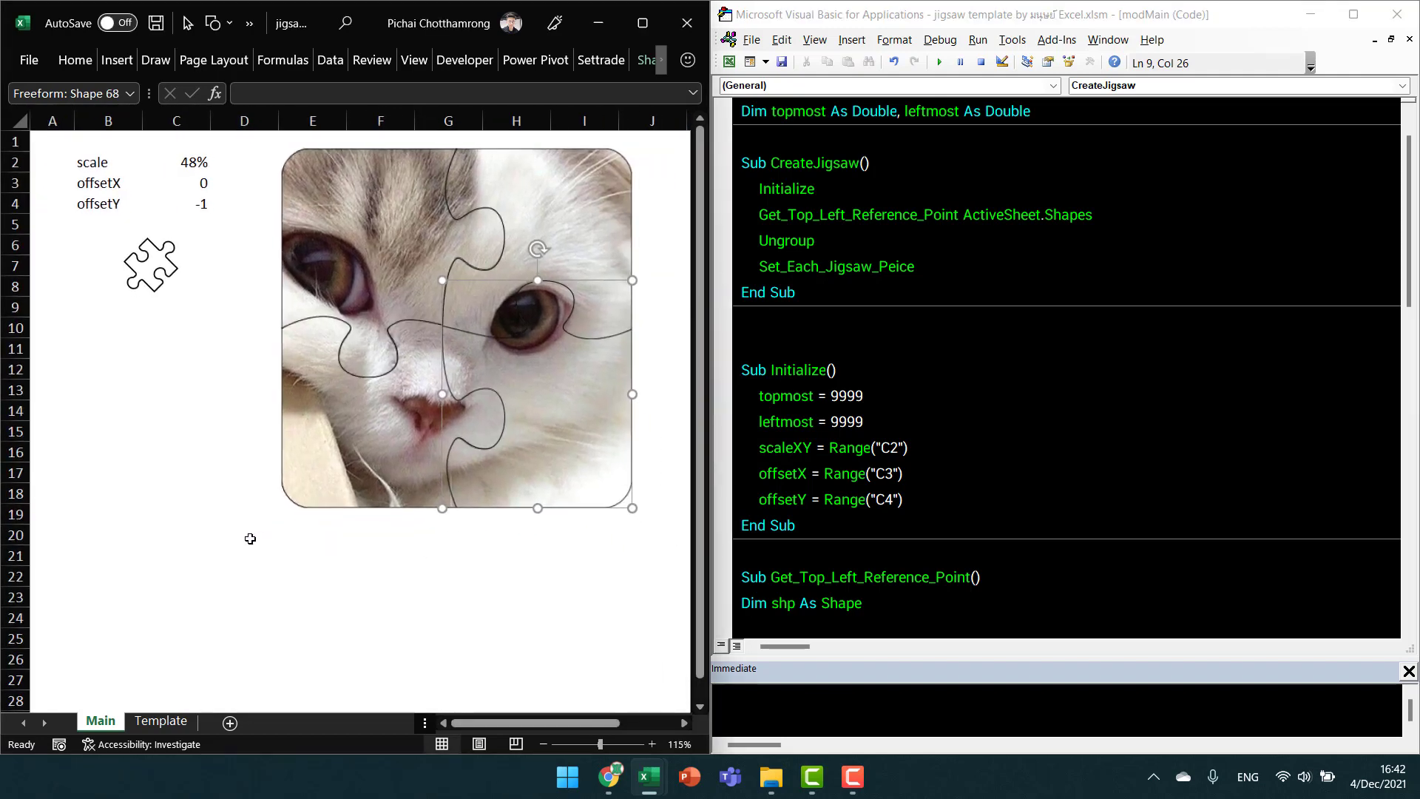
{"action": "left_click", "coordinate": [250, 534]}
{"action": "left_click", "coordinate": [349, 365]}
{"action": "left_click", "coordinate": [372, 264], "text": "ctrl"}
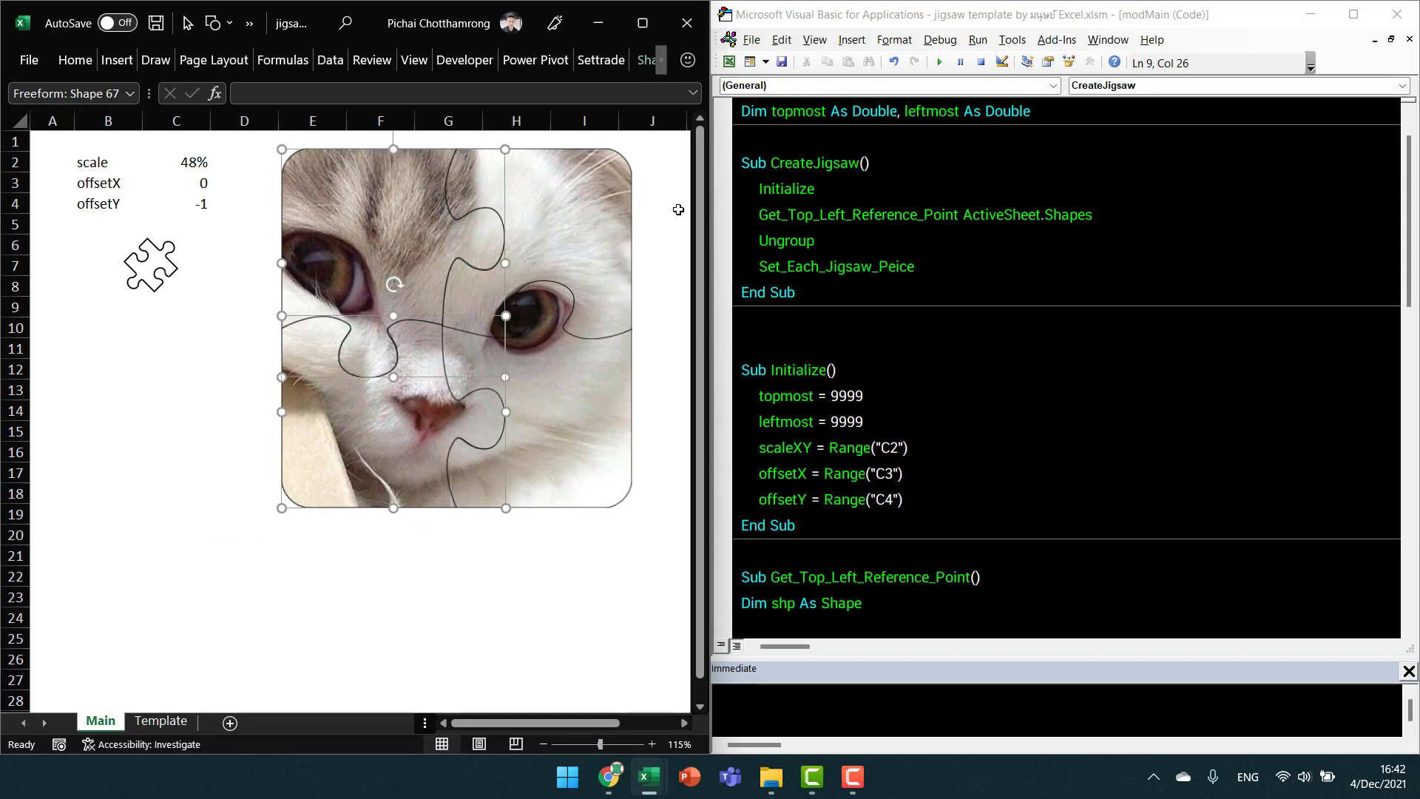
{"action": "left_click", "coordinate": [603, 241], "text": "ctrl"}
{"action": "left_click", "coordinate": [573, 386], "text": "ctrl"}
{"action": "key", "text": "Delete"}
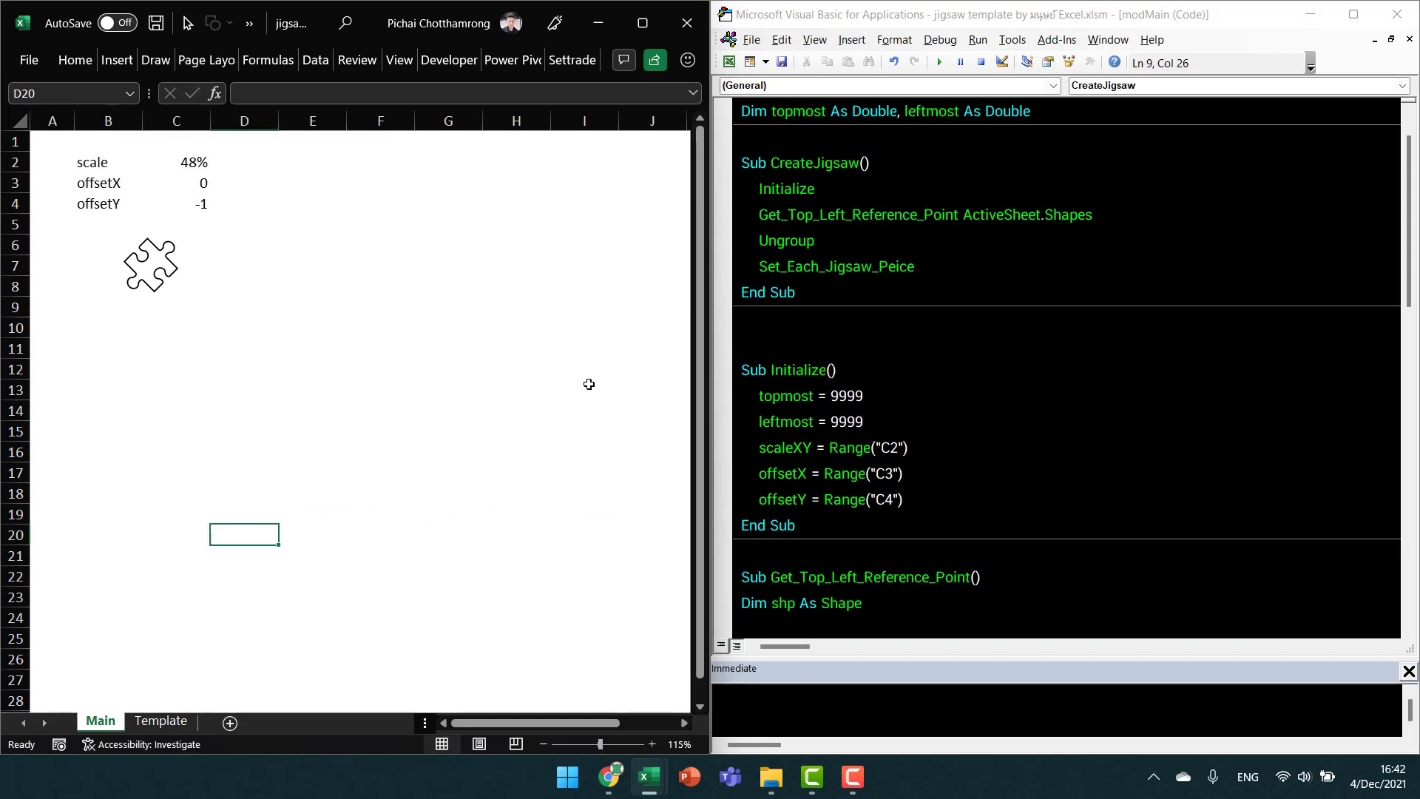
Paste the jigsaw2x2 template from the Template sheet into cell E2 on Main.
{"action": "left_click", "coordinate": [159, 721]}
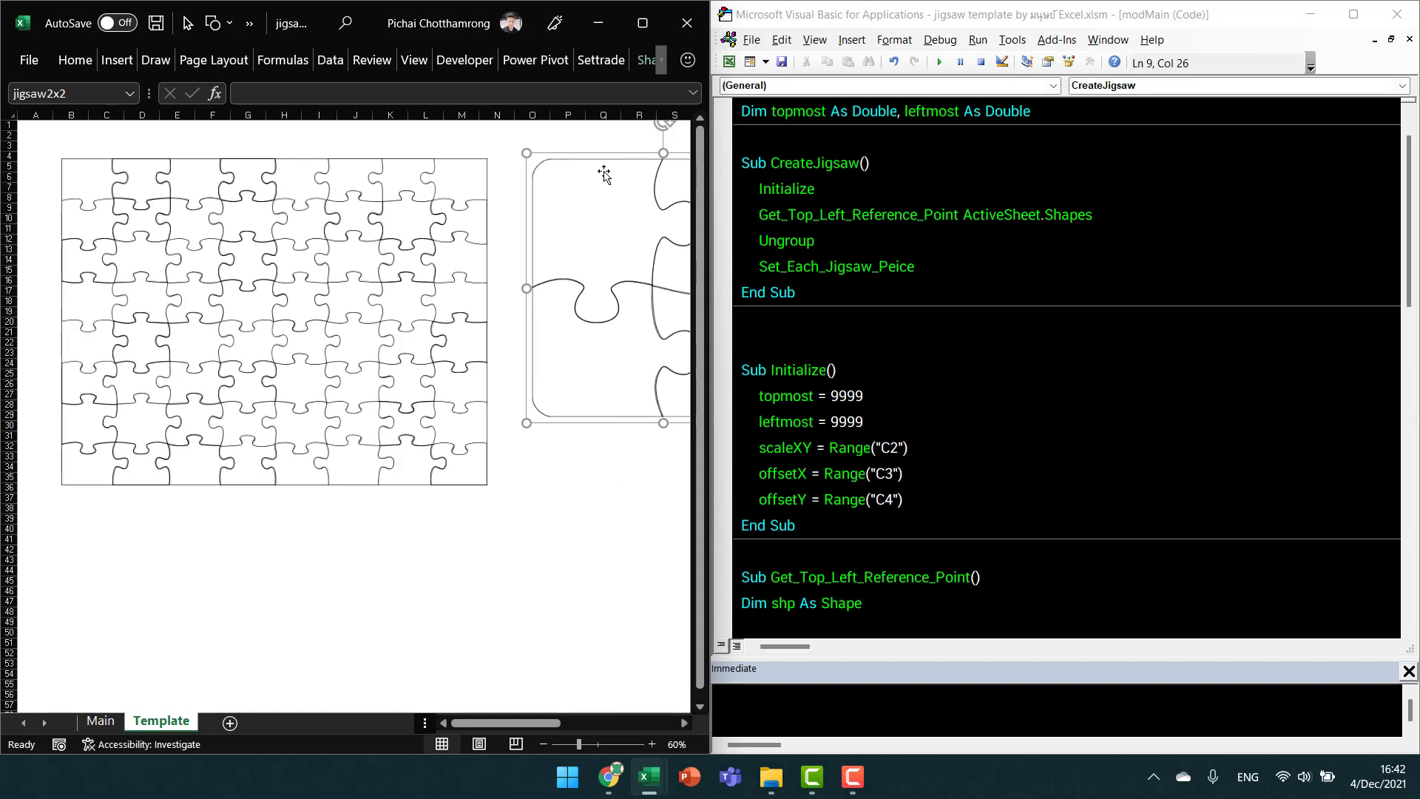
{"action": "left_click", "coordinate": [105, 722]}
{"action": "left_click", "coordinate": [288, 163]}
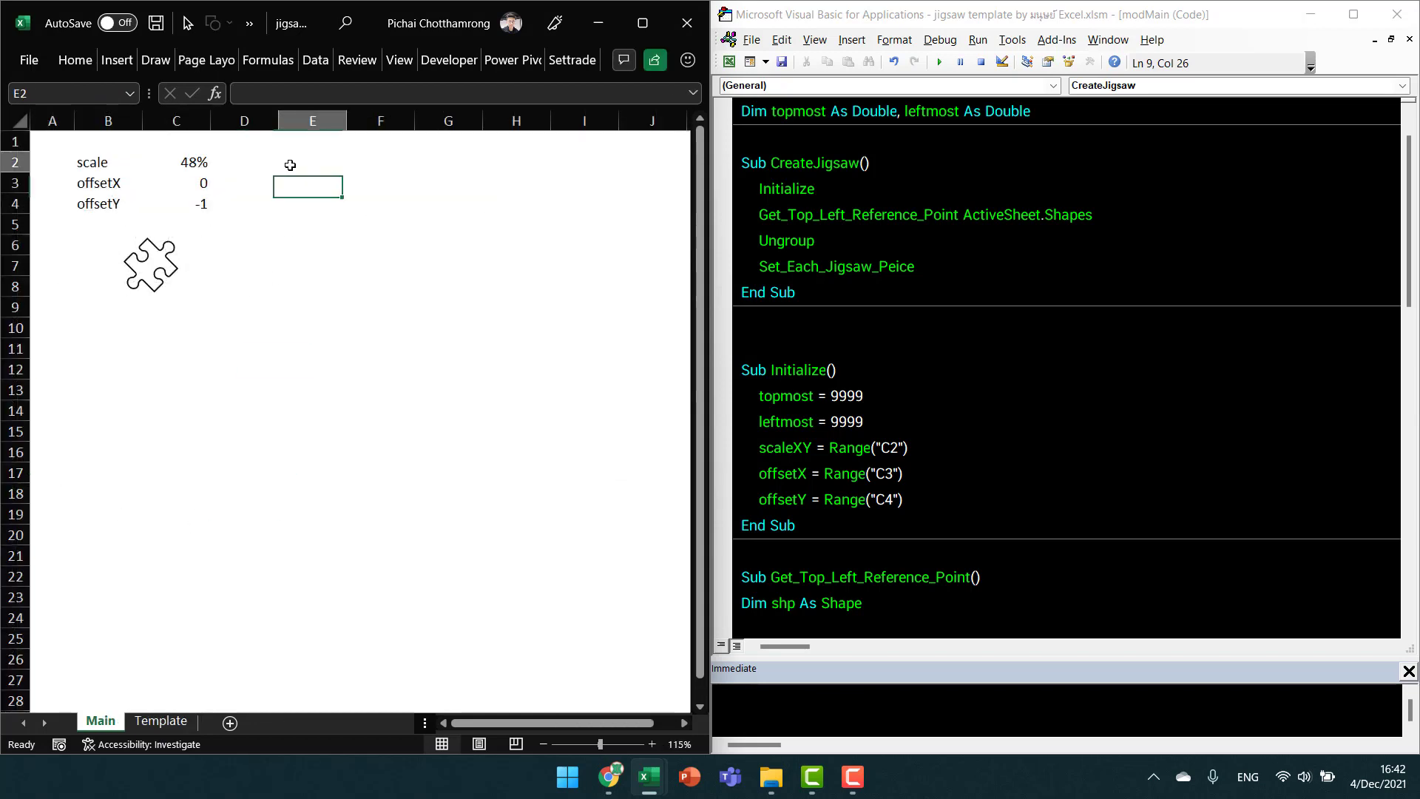
{"action": "key", "text": "ctrl+v"}
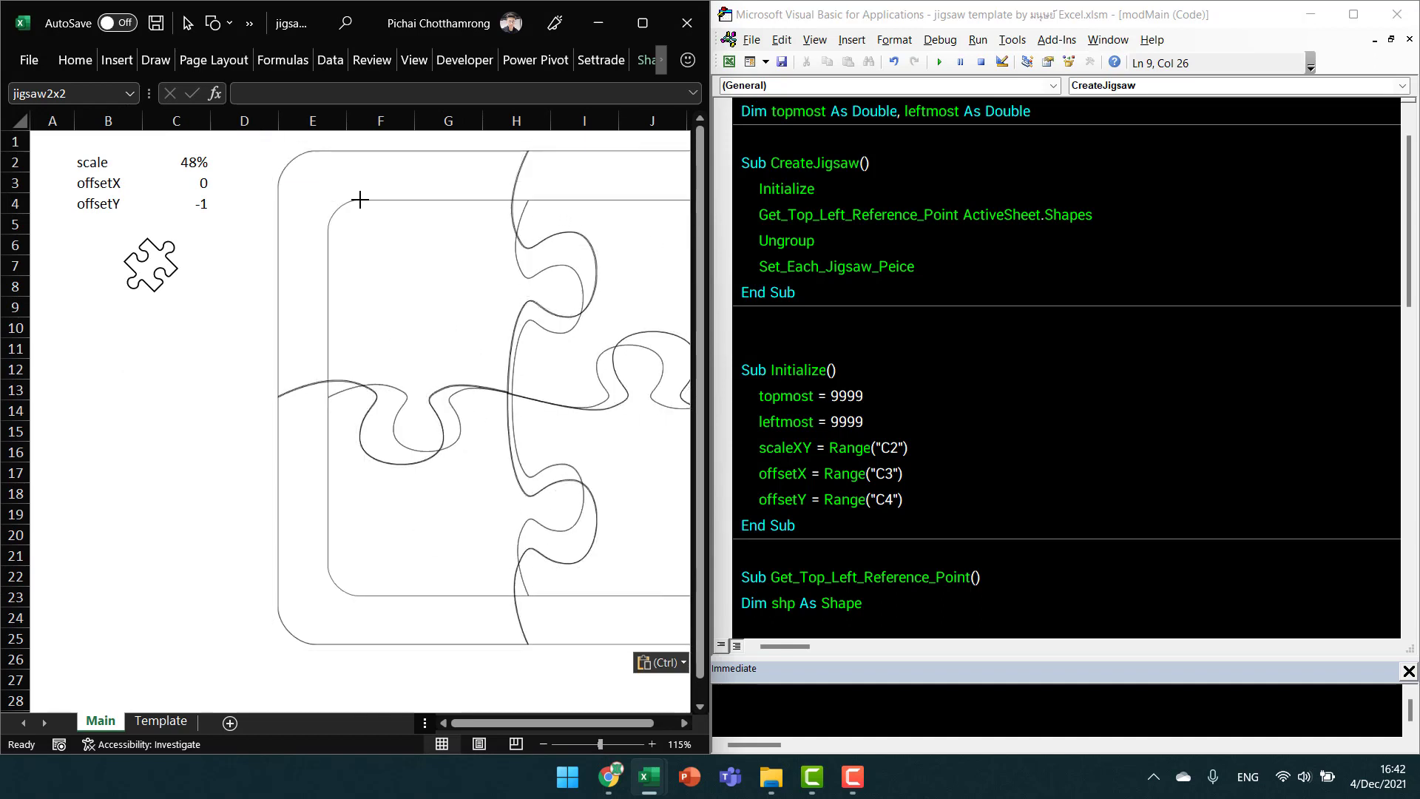
Enlarge the pasted jigsaw and fill it with the cat picture via Format Shape's picture fill.
{"action": "left_click_drag", "start_coordinate": [415, 245], "coordinate": [326, 143]}
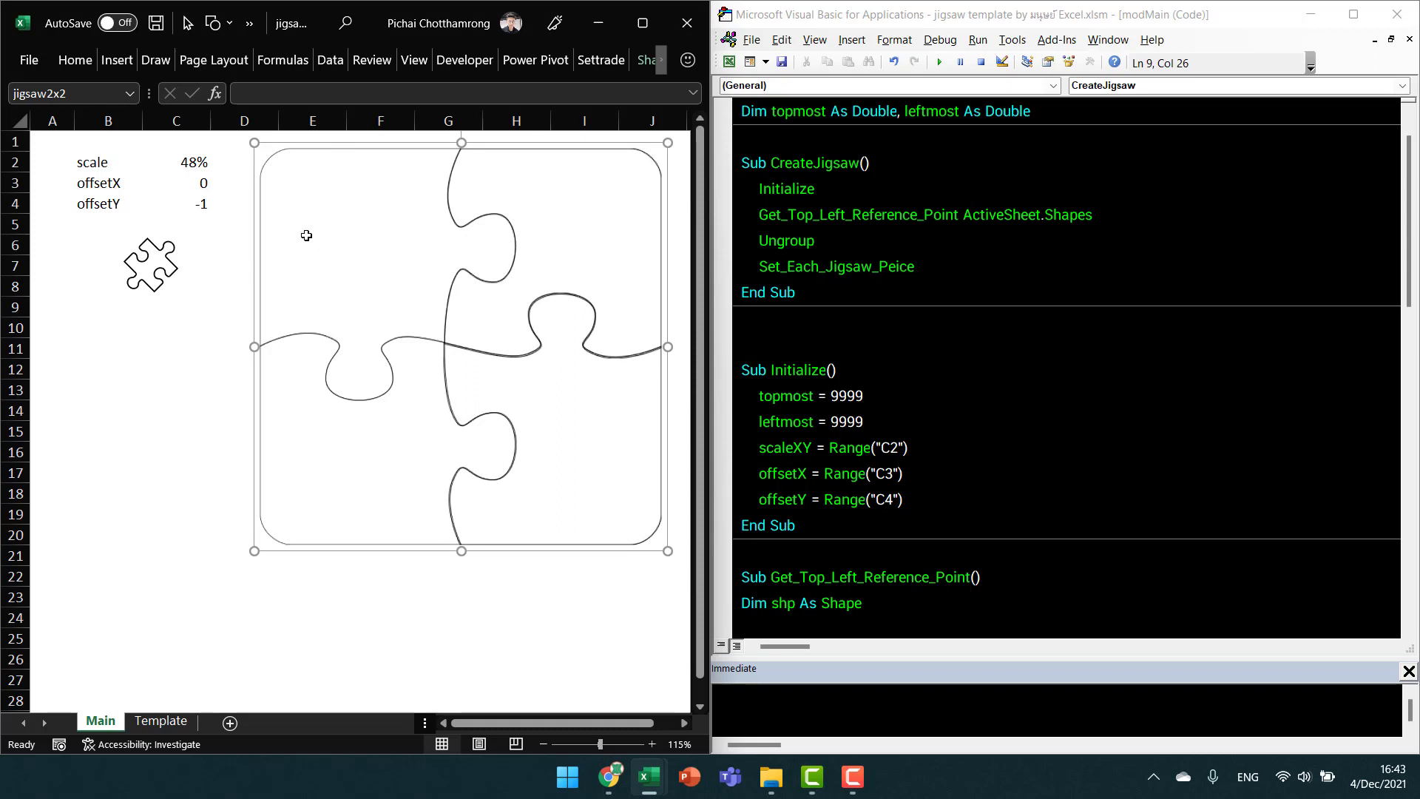
{"action": "right_click", "coordinate": [256, 141]}
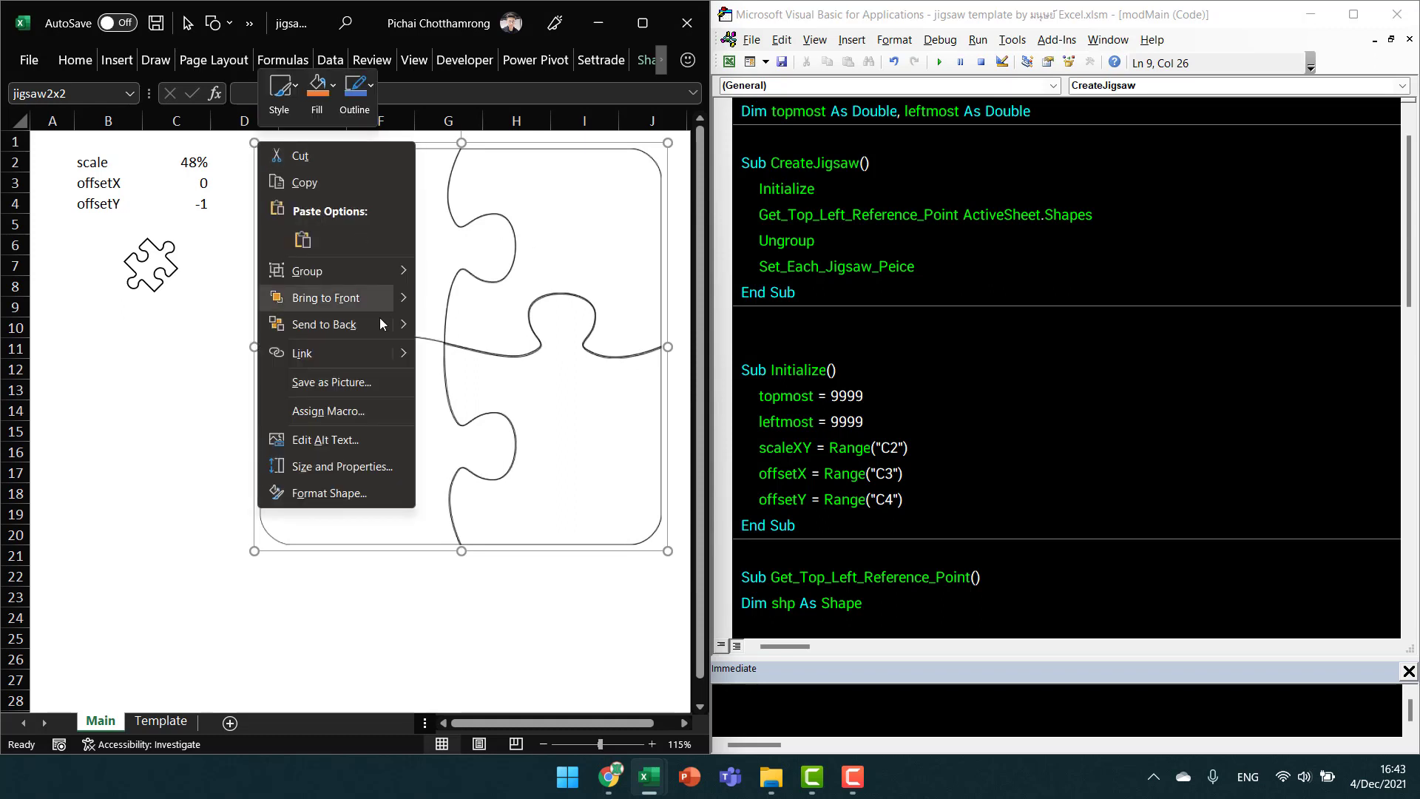
{"action": "left_click", "coordinate": [351, 494]}
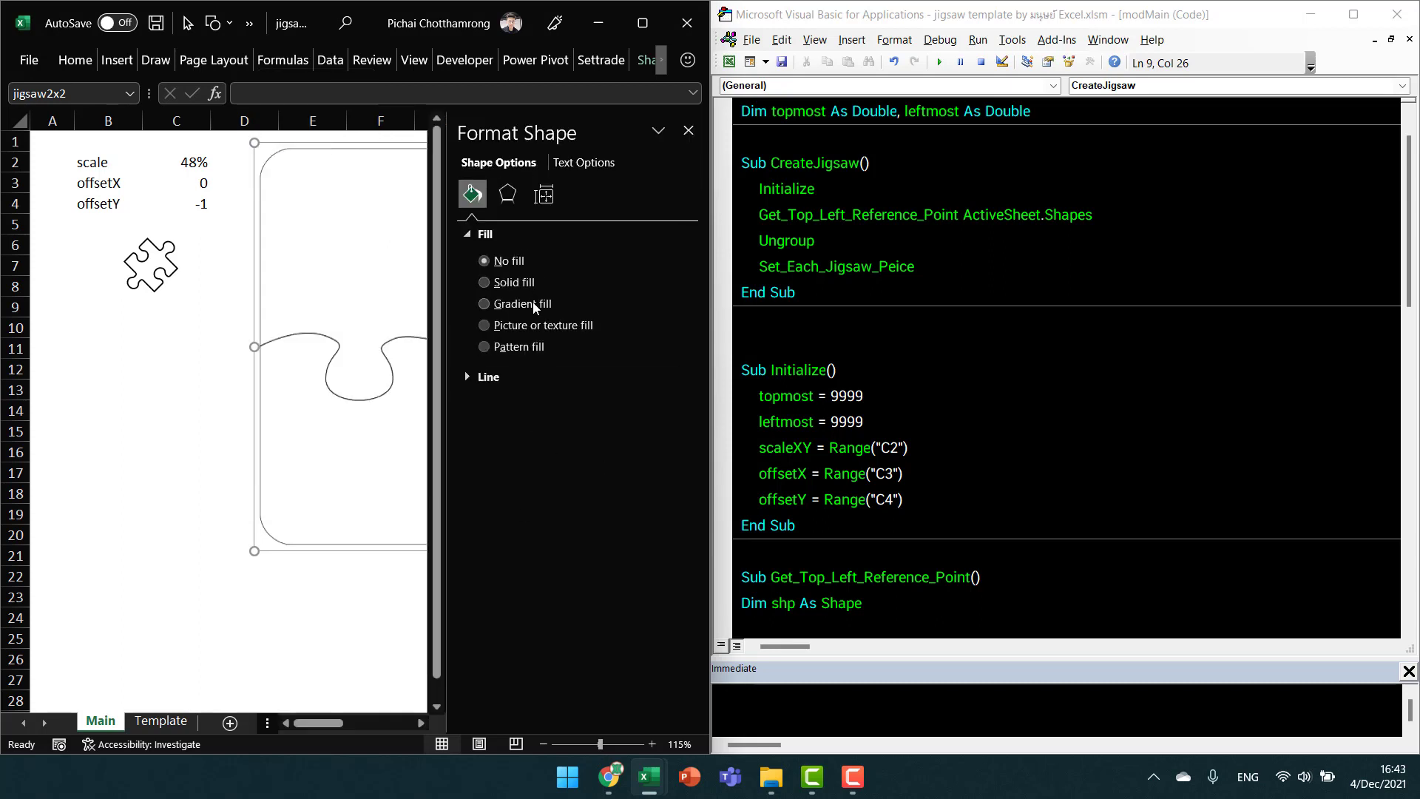
{"action": "left_click", "coordinate": [538, 328]}
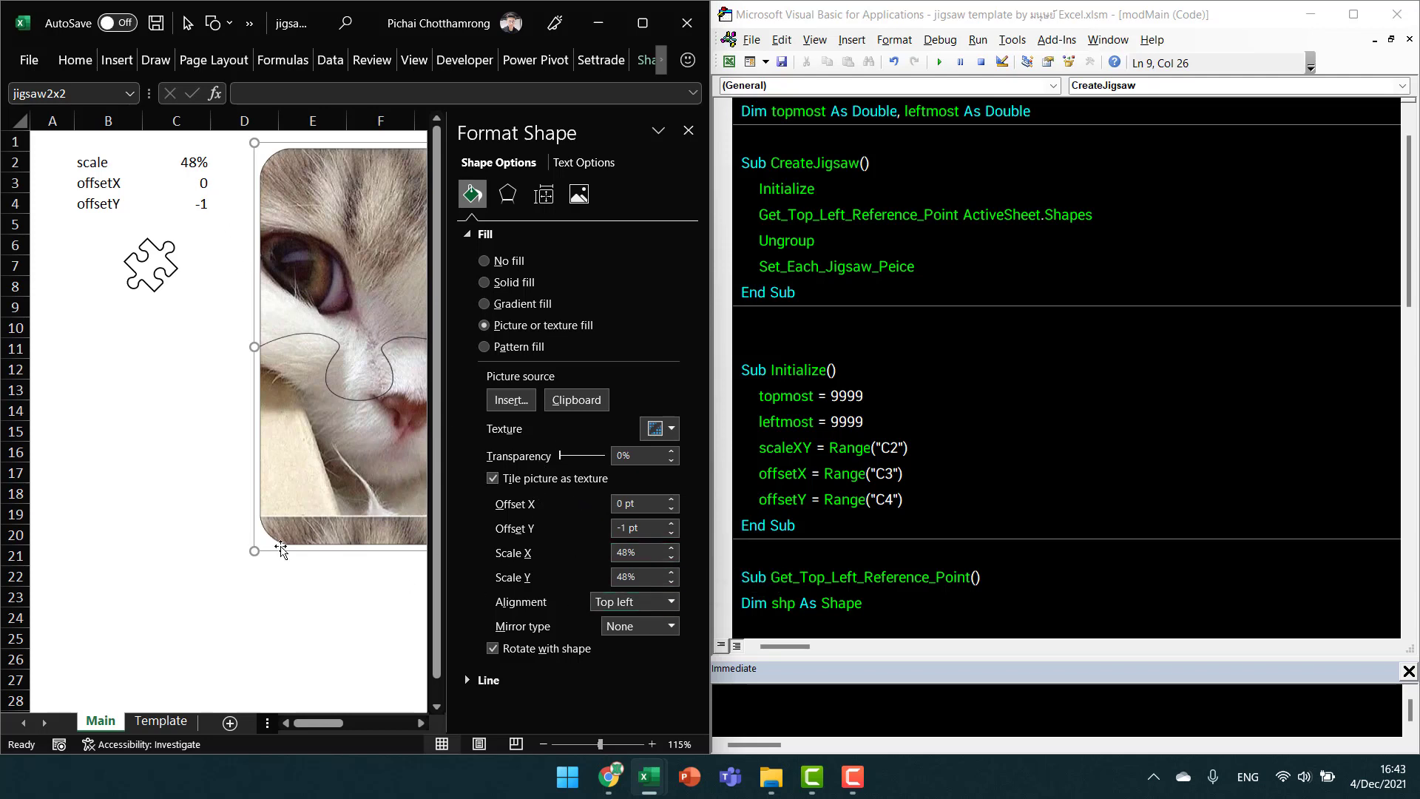
{"action": "left_click_drag", "start_coordinate": [328, 726], "coordinate": [368, 727]}
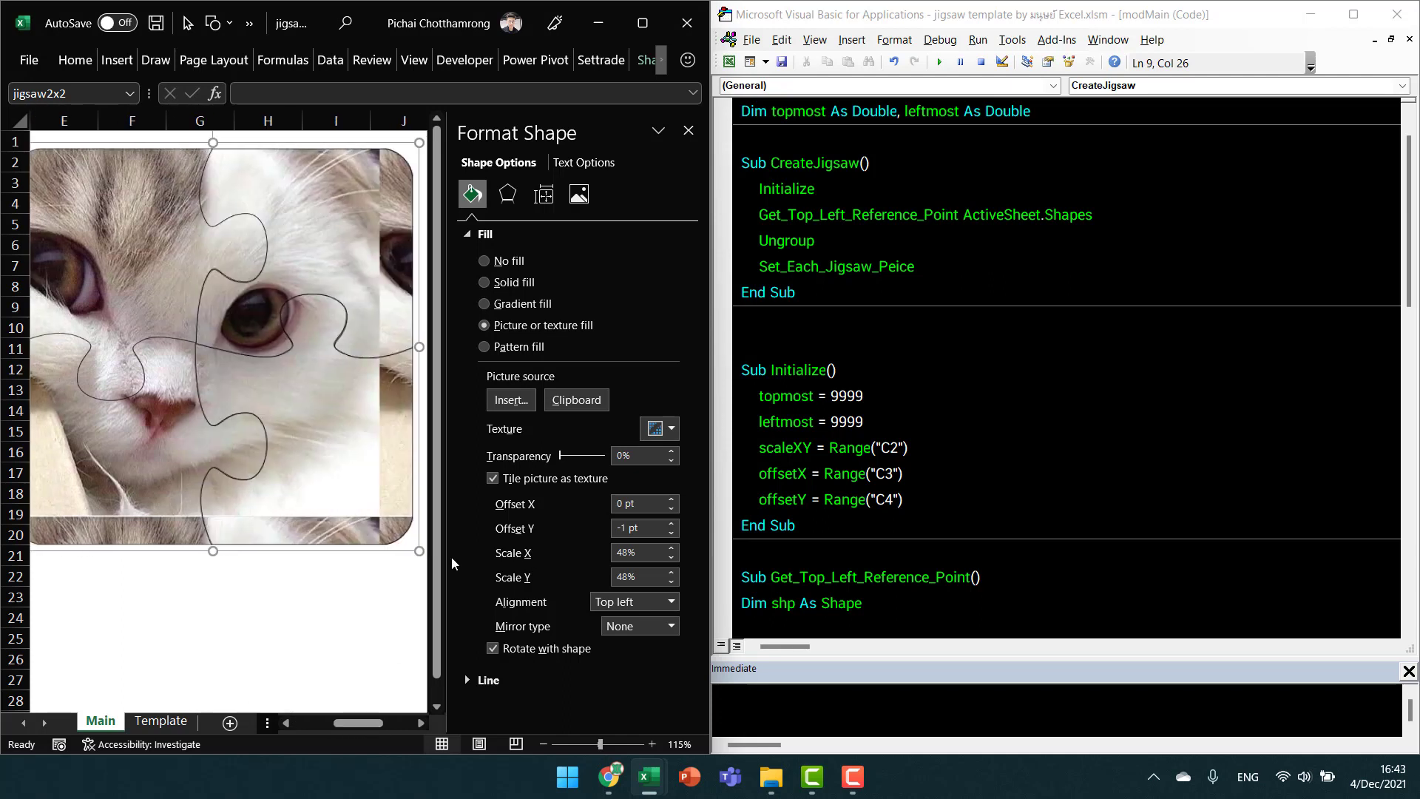
{"action": "left_click", "coordinate": [414, 547]}
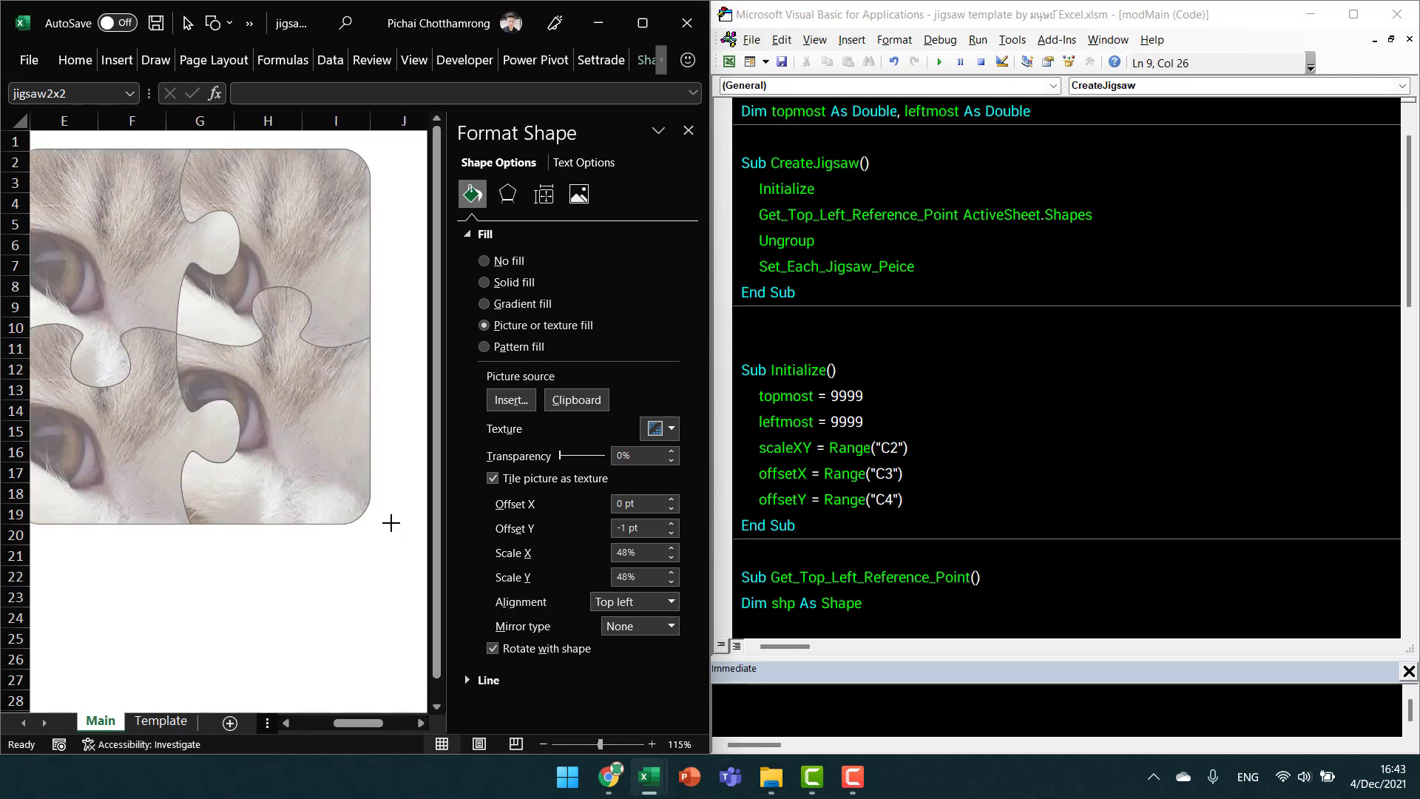
{"action": "left_click", "coordinate": [323, 574]}
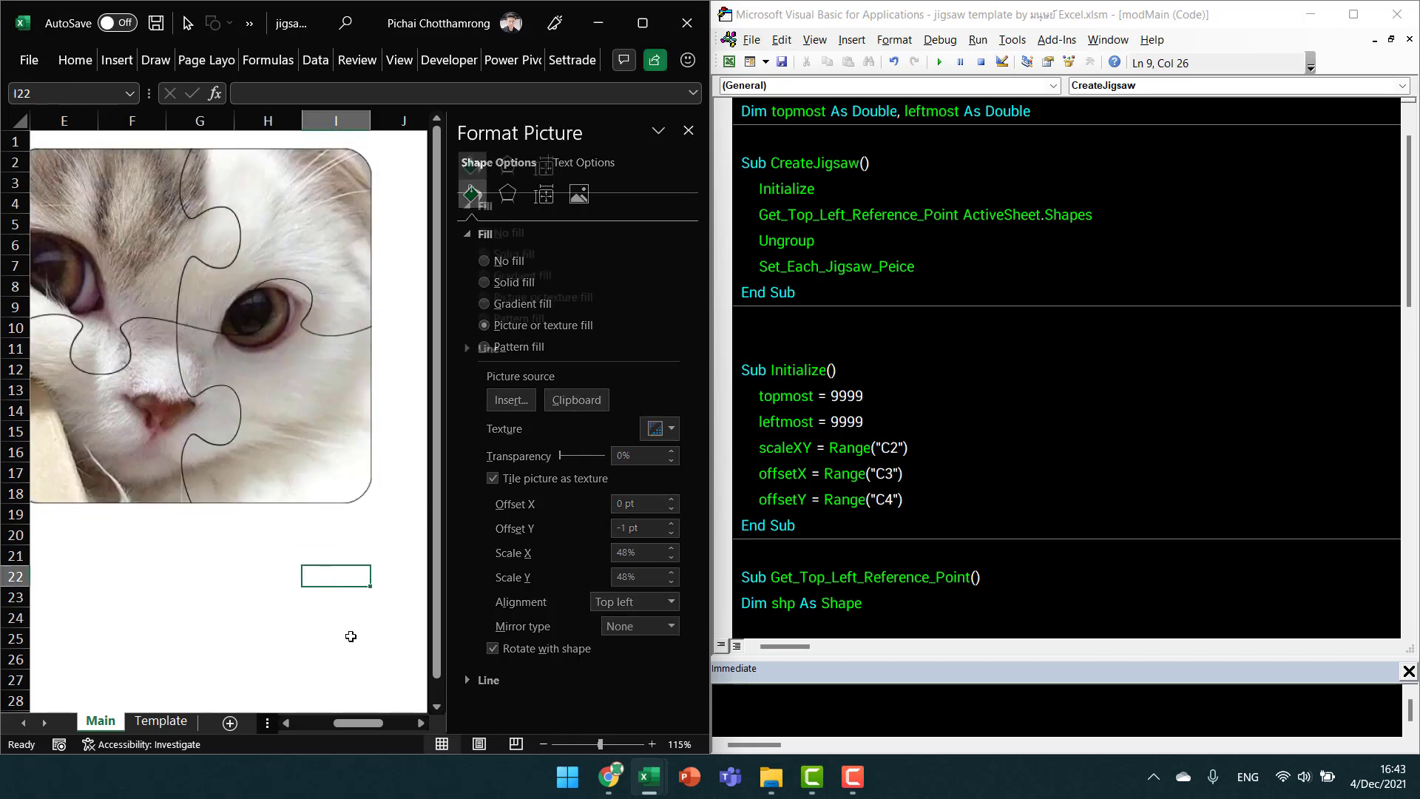
{"action": "left_click_drag", "start_coordinate": [357, 723], "coordinate": [318, 723]}
{"action": "left_click", "coordinate": [176, 431]}
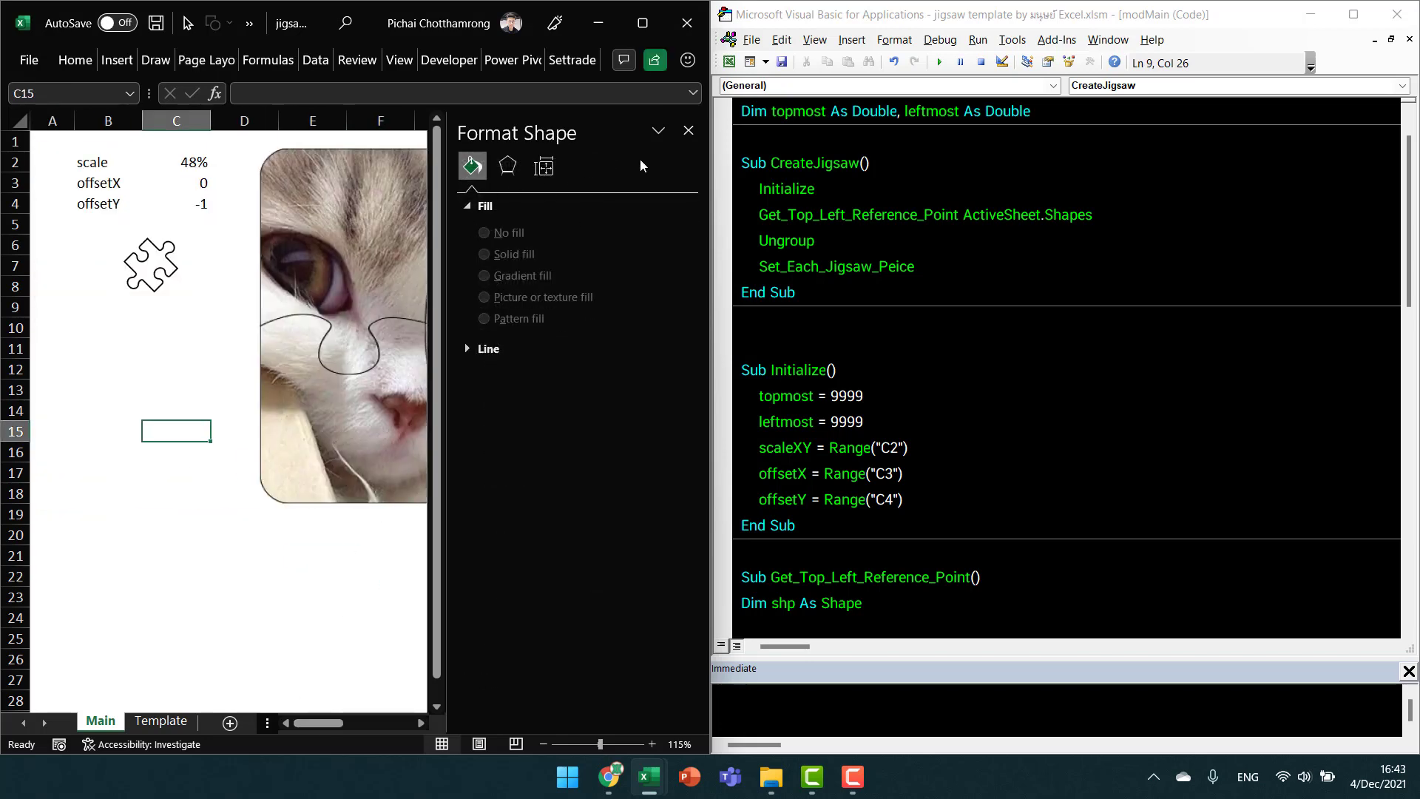
{"action": "left_click", "coordinate": [688, 130]}
{"action": "left_click", "coordinate": [152, 370]}
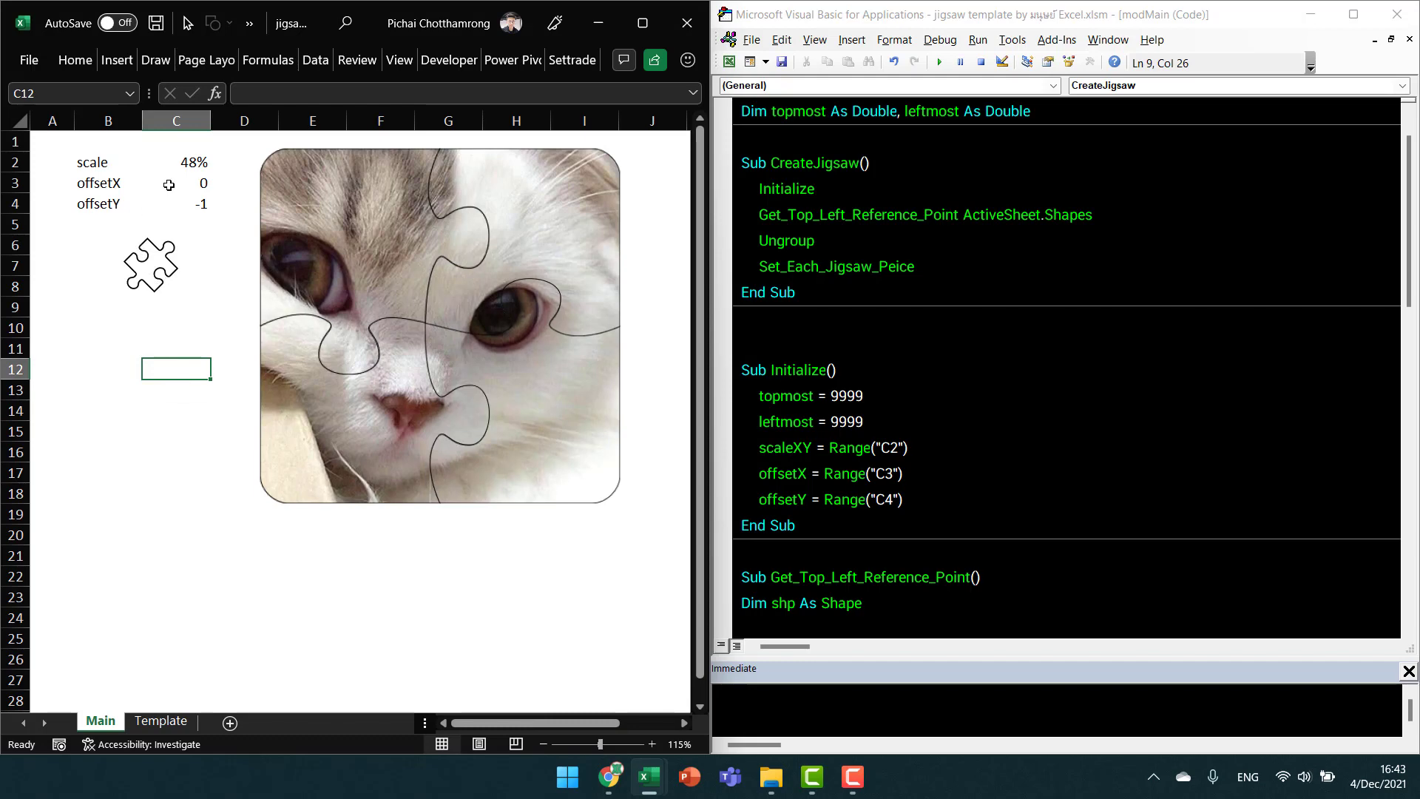
Set a breakpoint on CreateJigsaw's Initialize call.
{"action": "left_click_drag", "start_coordinate": [179, 164], "coordinate": [185, 201]}
{"action": "left_click", "coordinate": [111, 409]}
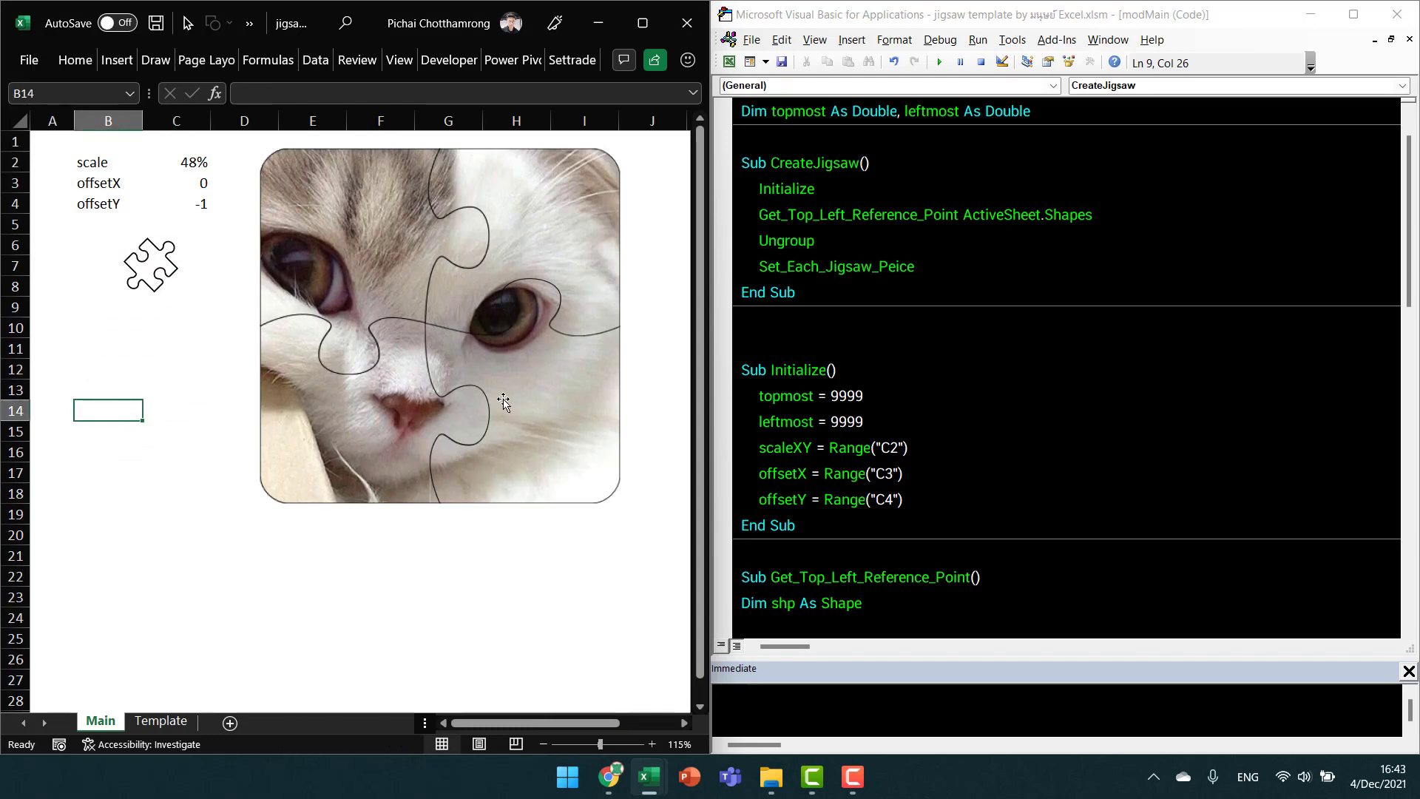
{"action": "scroll", "coordinate": [1064, 370], "scroll_direction": "up", "scroll_amount": 1}
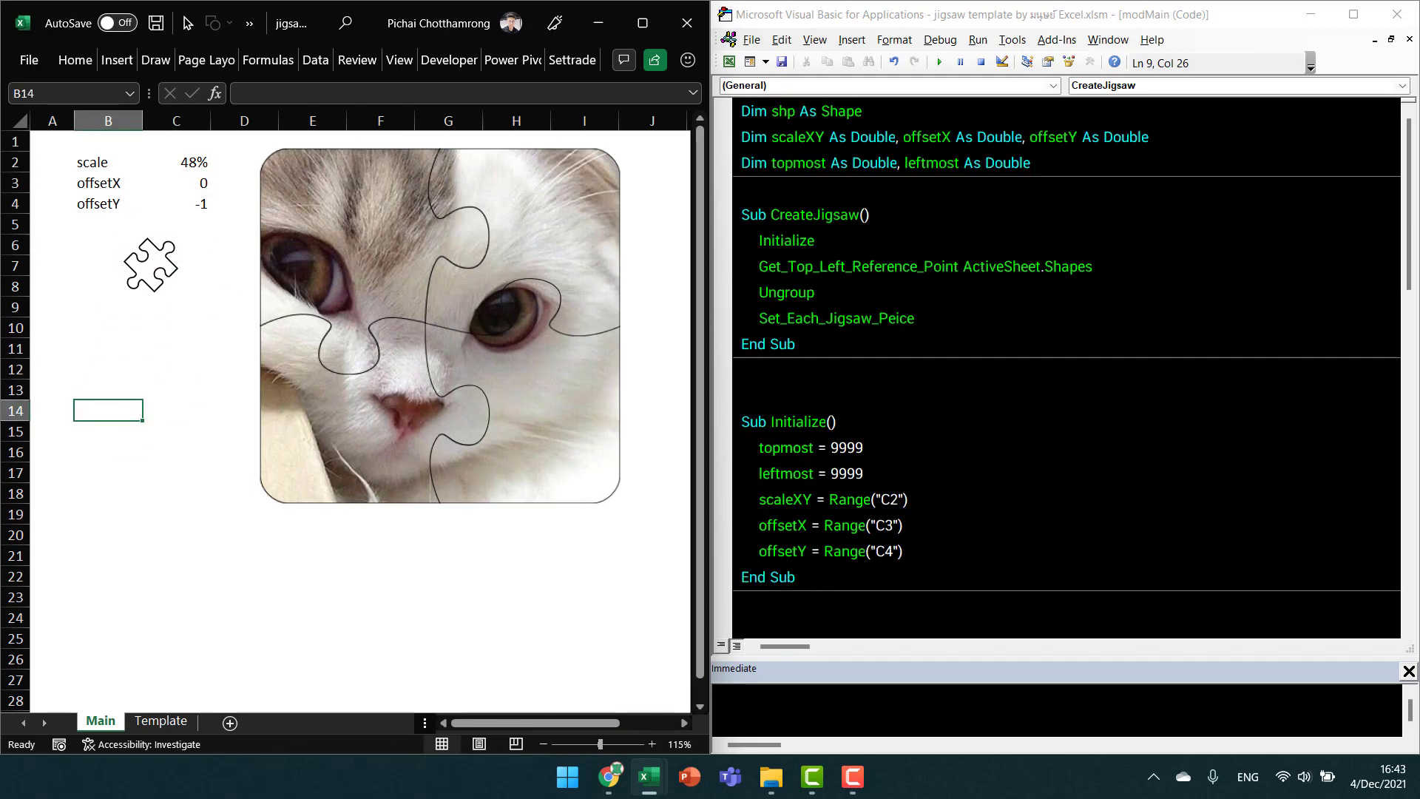
{"action": "left_click", "coordinate": [816, 240]}
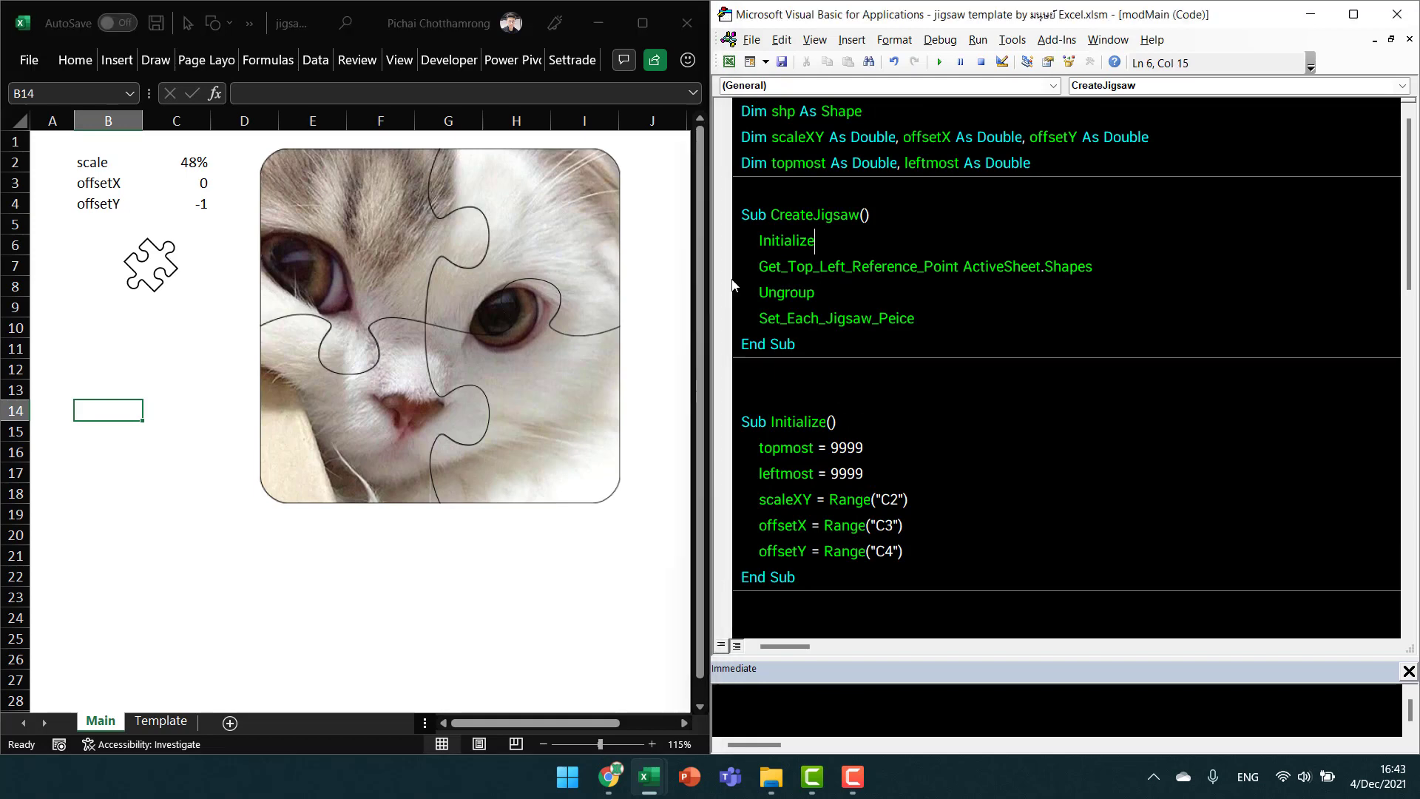
{"action": "left_click", "coordinate": [722, 243]}
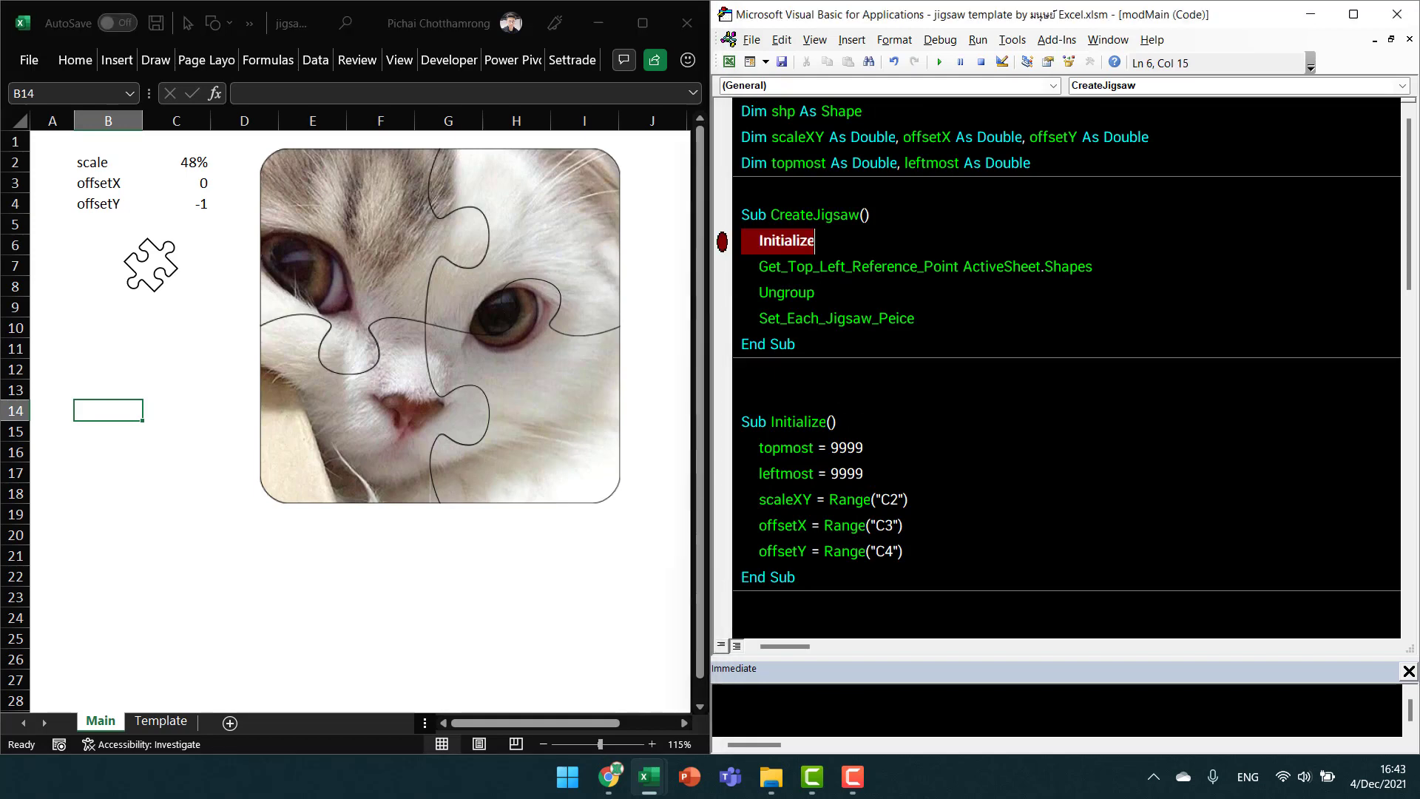
Run CreateJigsaw from the puzzle shape and recompile, reproducing the compile error.
{"action": "left_click", "coordinate": [162, 275]}
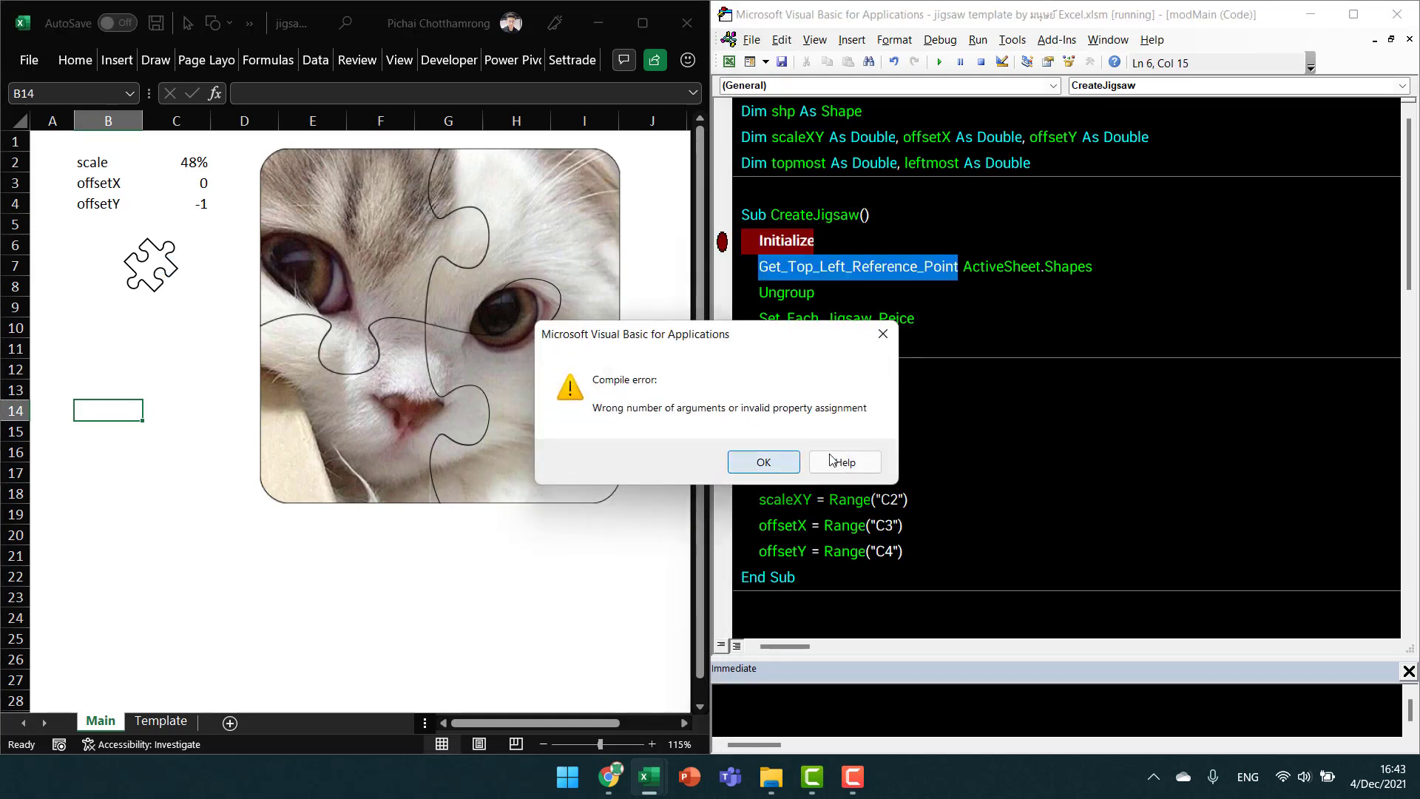
{"action": "left_click", "coordinate": [769, 462]}
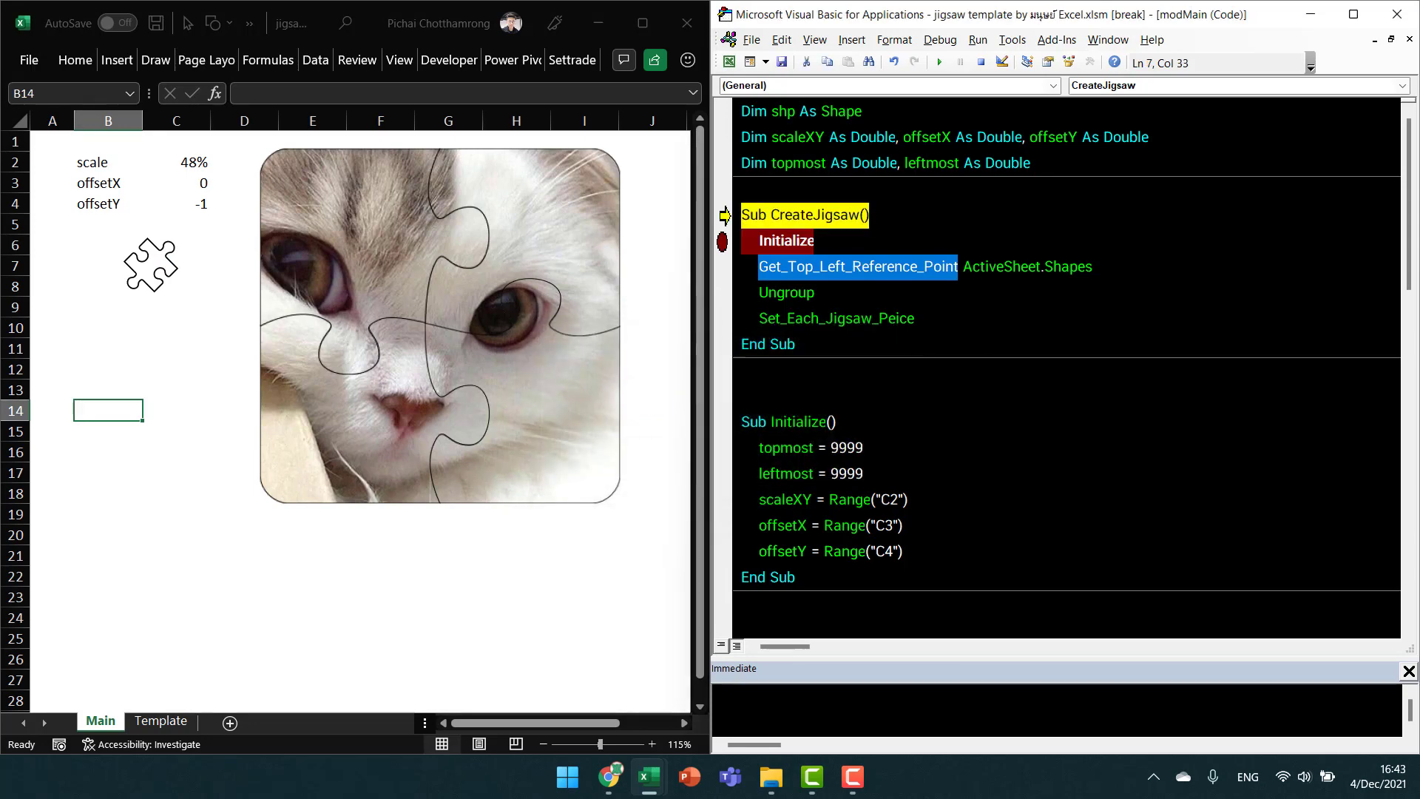
{"action": "left_click", "coordinate": [869, 214]}
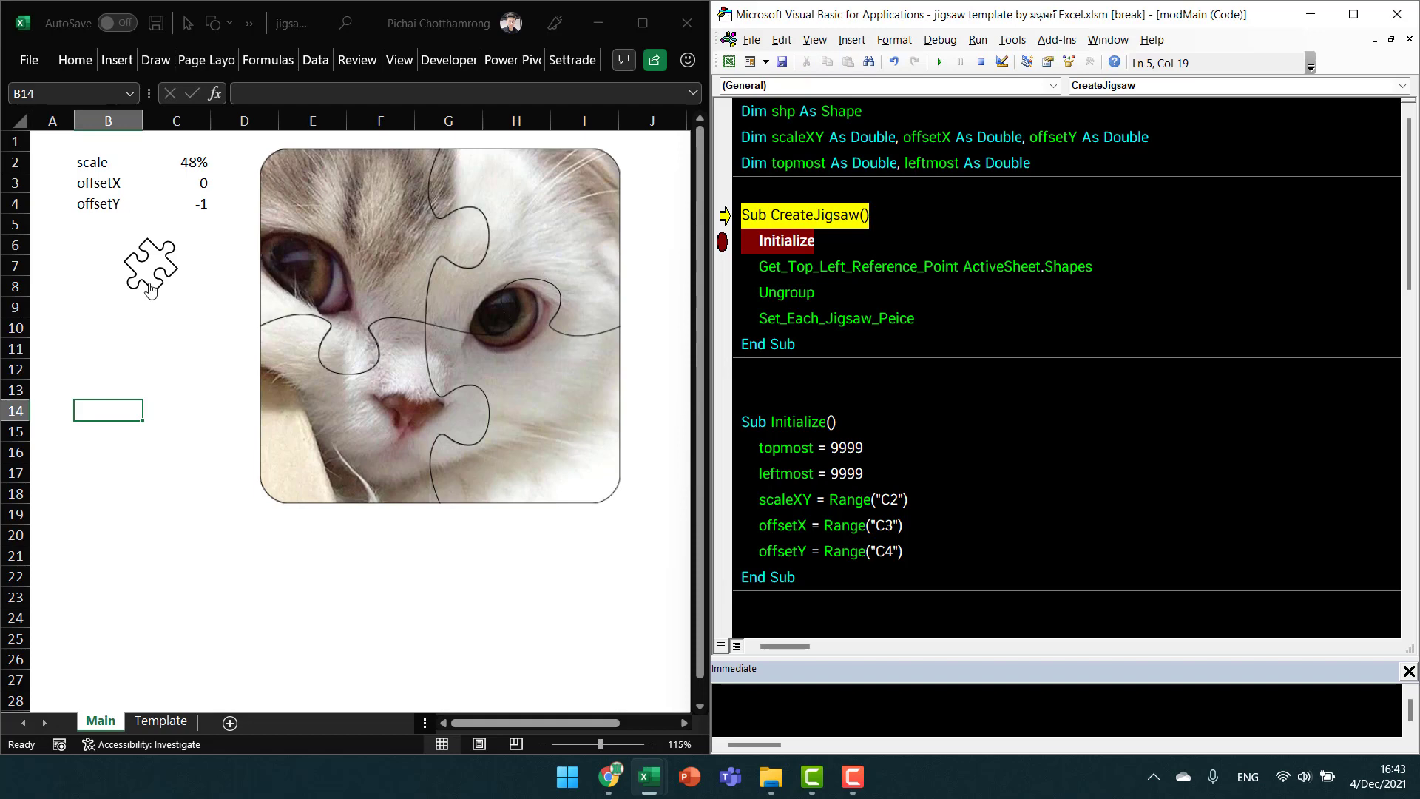
{"action": "left_click", "coordinate": [163, 341]}
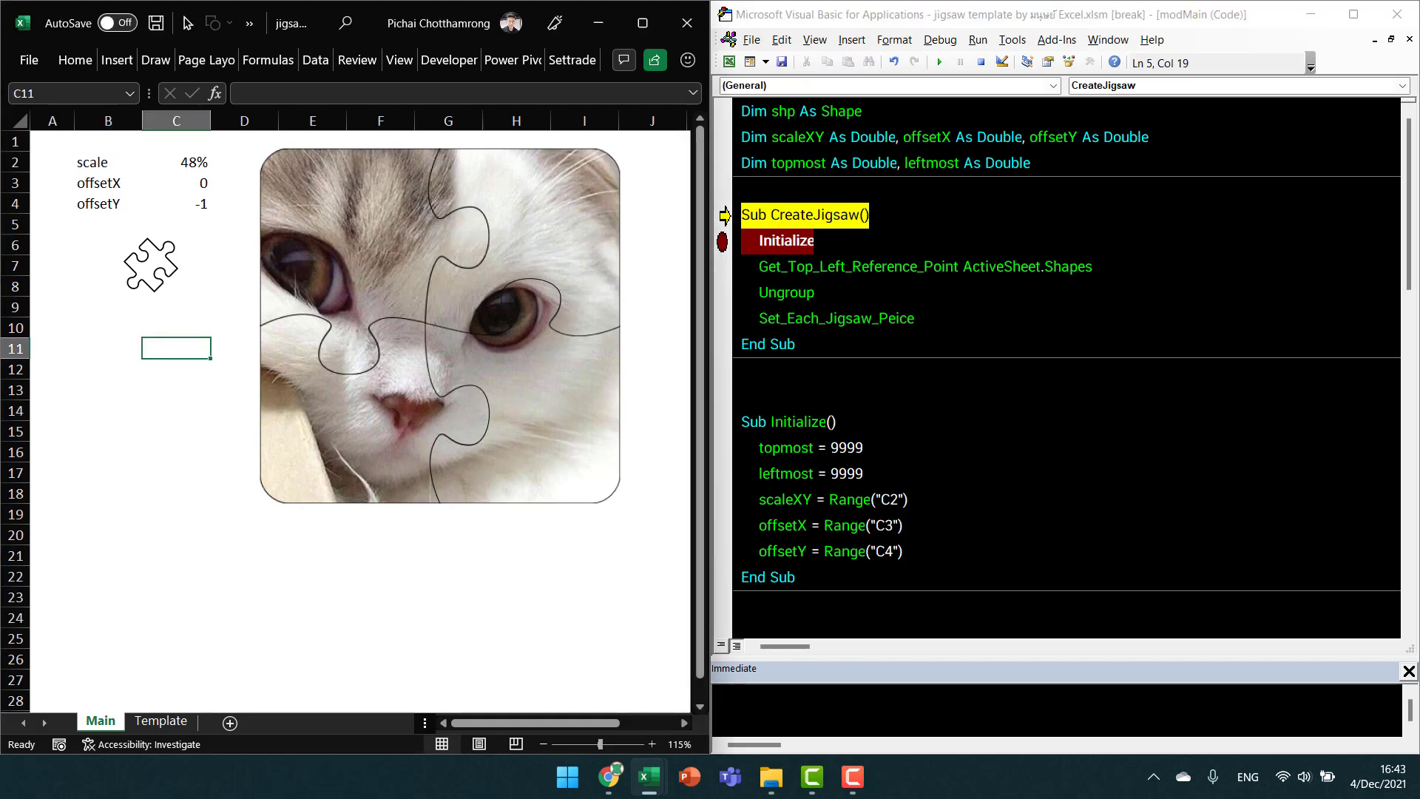
{"action": "left_click", "coordinate": [817, 240]}
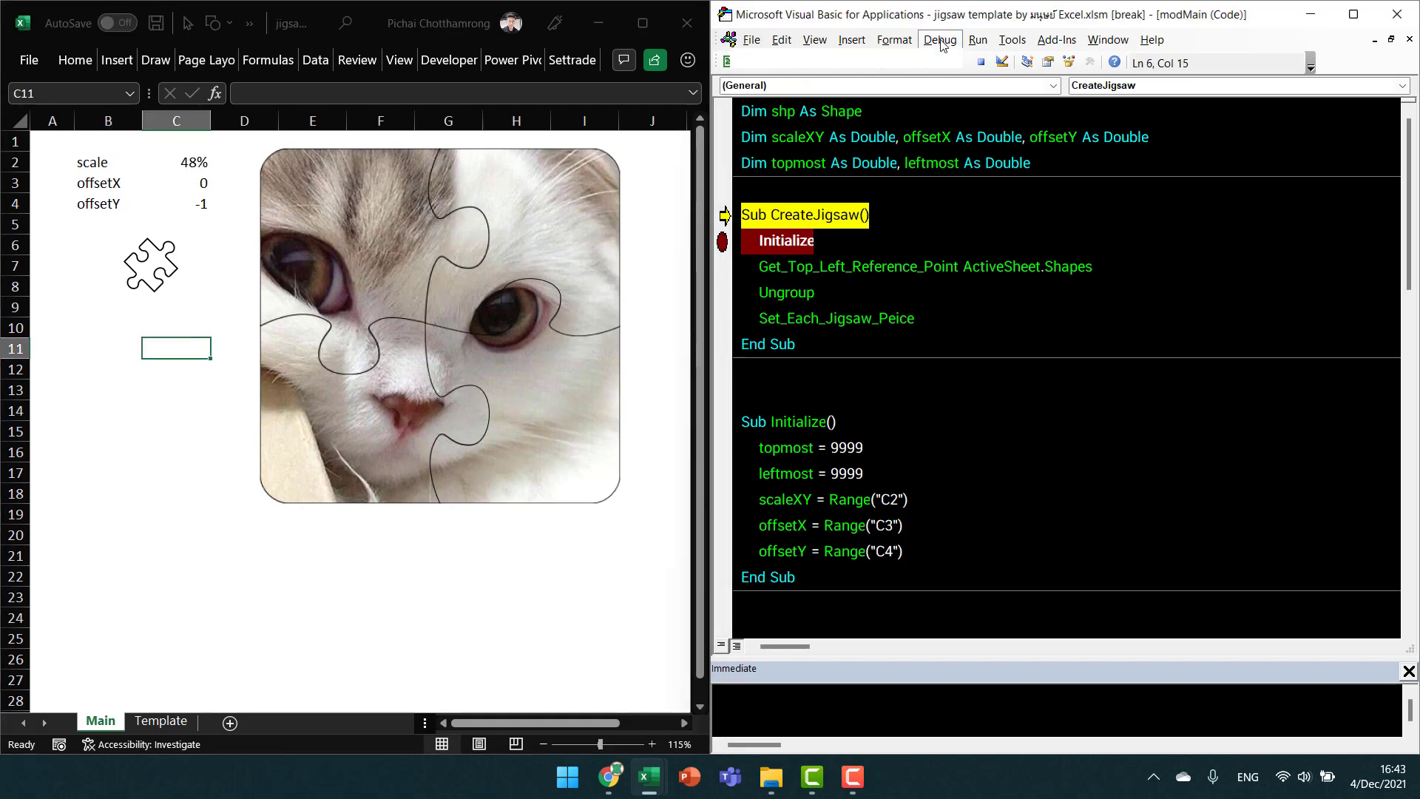
{"action": "left_click", "coordinate": [940, 39]}
{"action": "left_click", "coordinate": [772, 56]}
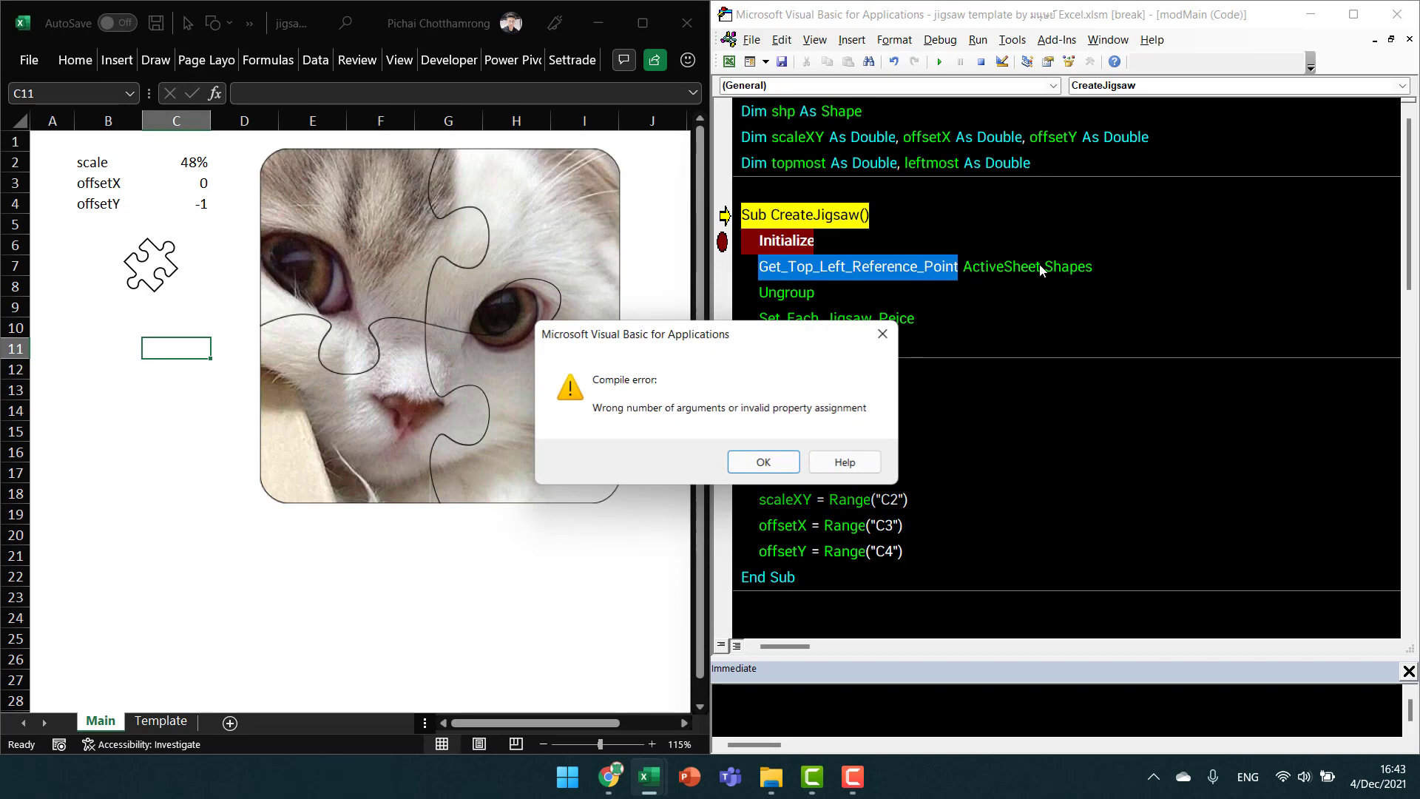
{"action": "left_click", "coordinate": [776, 466]}
Delete the ActiveSheet.Shapes argument from the Get_Top_Left_Reference_Point call.
{"action": "scroll", "coordinate": [1065, 370], "scroll_direction": "down", "scroll_amount": 6}
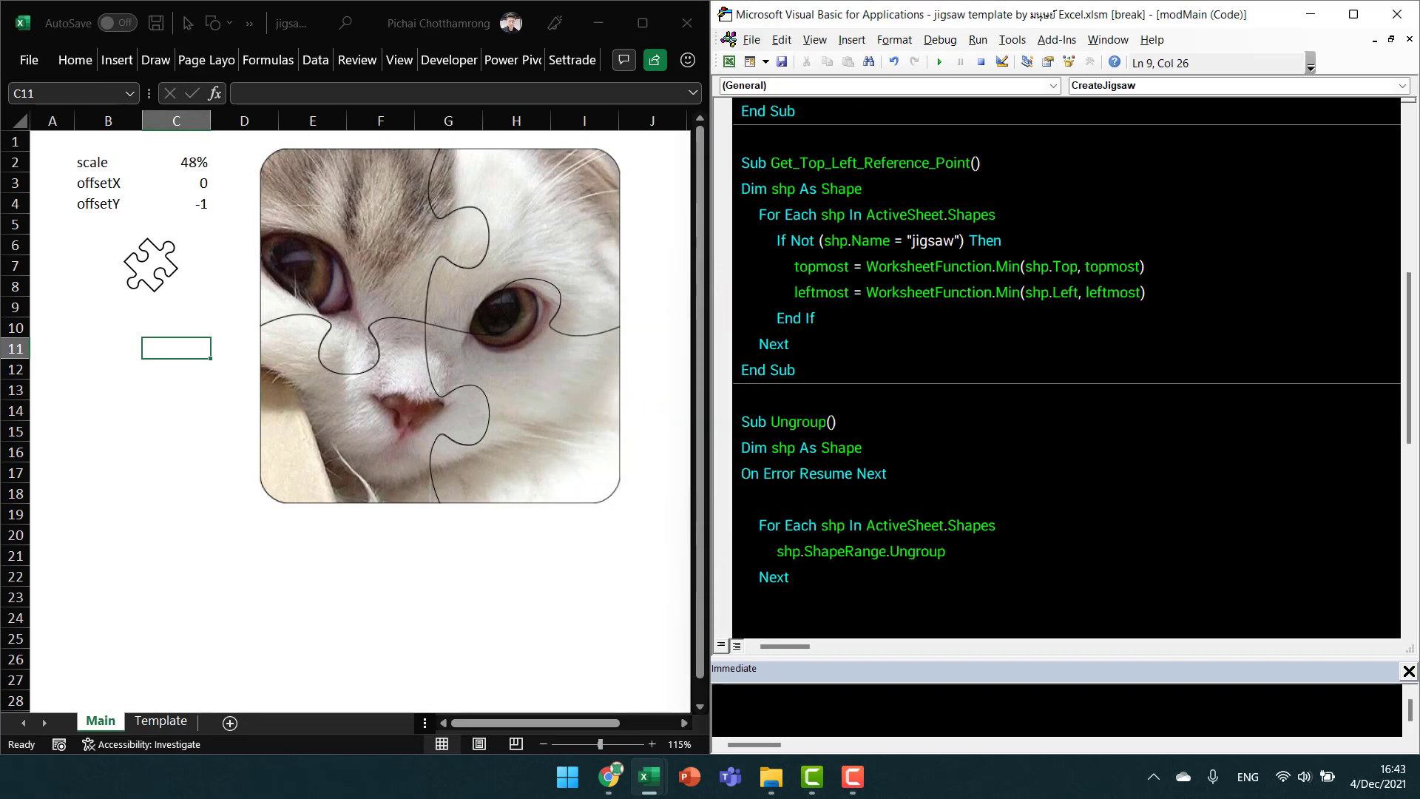
{"action": "scroll", "coordinate": [1065, 370], "scroll_direction": "down", "scroll_amount": 4}
{"action": "scroll", "coordinate": [1065, 370], "scroll_direction": "down", "scroll_amount": 2}
{"action": "scroll", "coordinate": [1065, 369], "scroll_direction": "down", "scroll_amount": 1}
{"action": "scroll", "coordinate": [1065, 370], "scroll_direction": "up", "scroll_amount": 5}
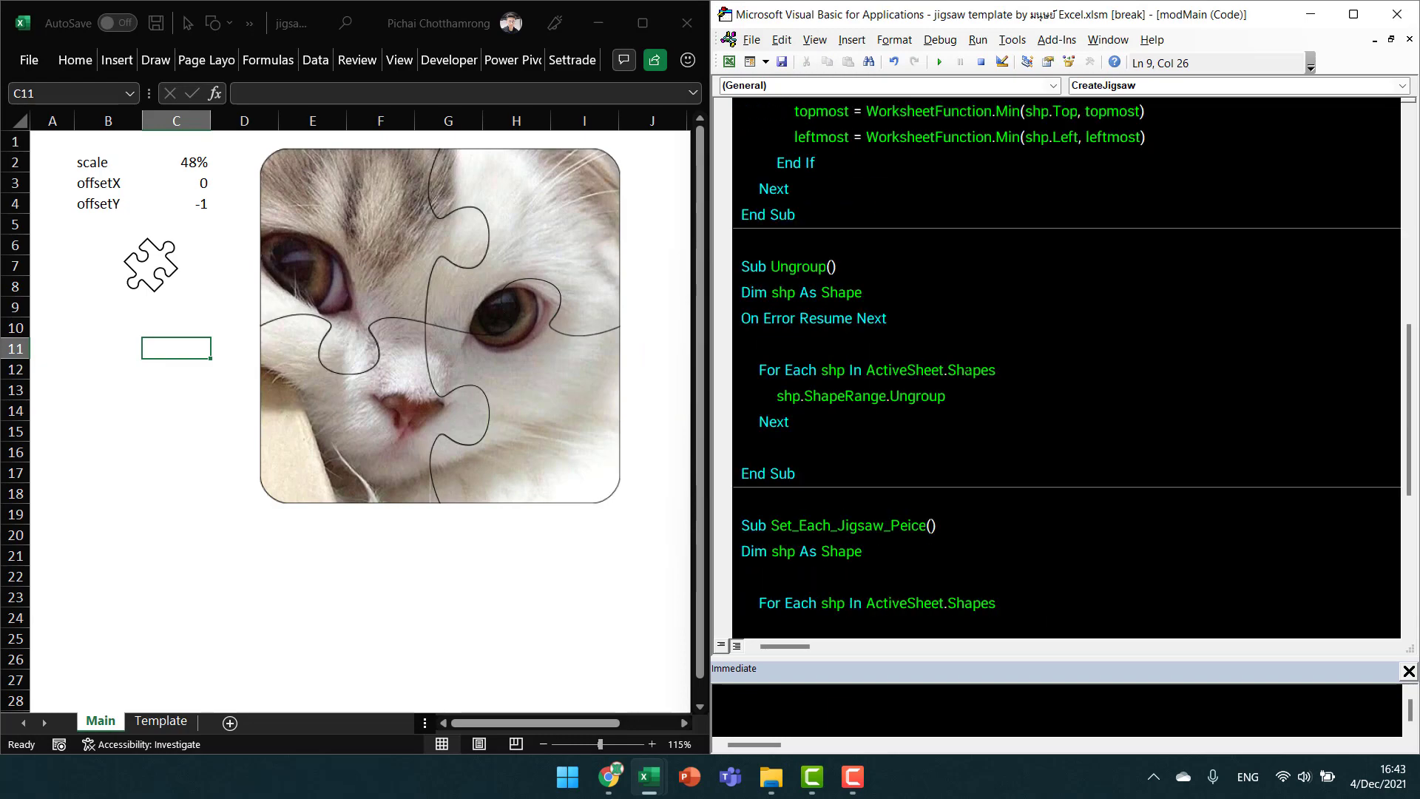
{"action": "scroll", "coordinate": [1065, 370], "scroll_direction": "up", "scroll_amount": 3}
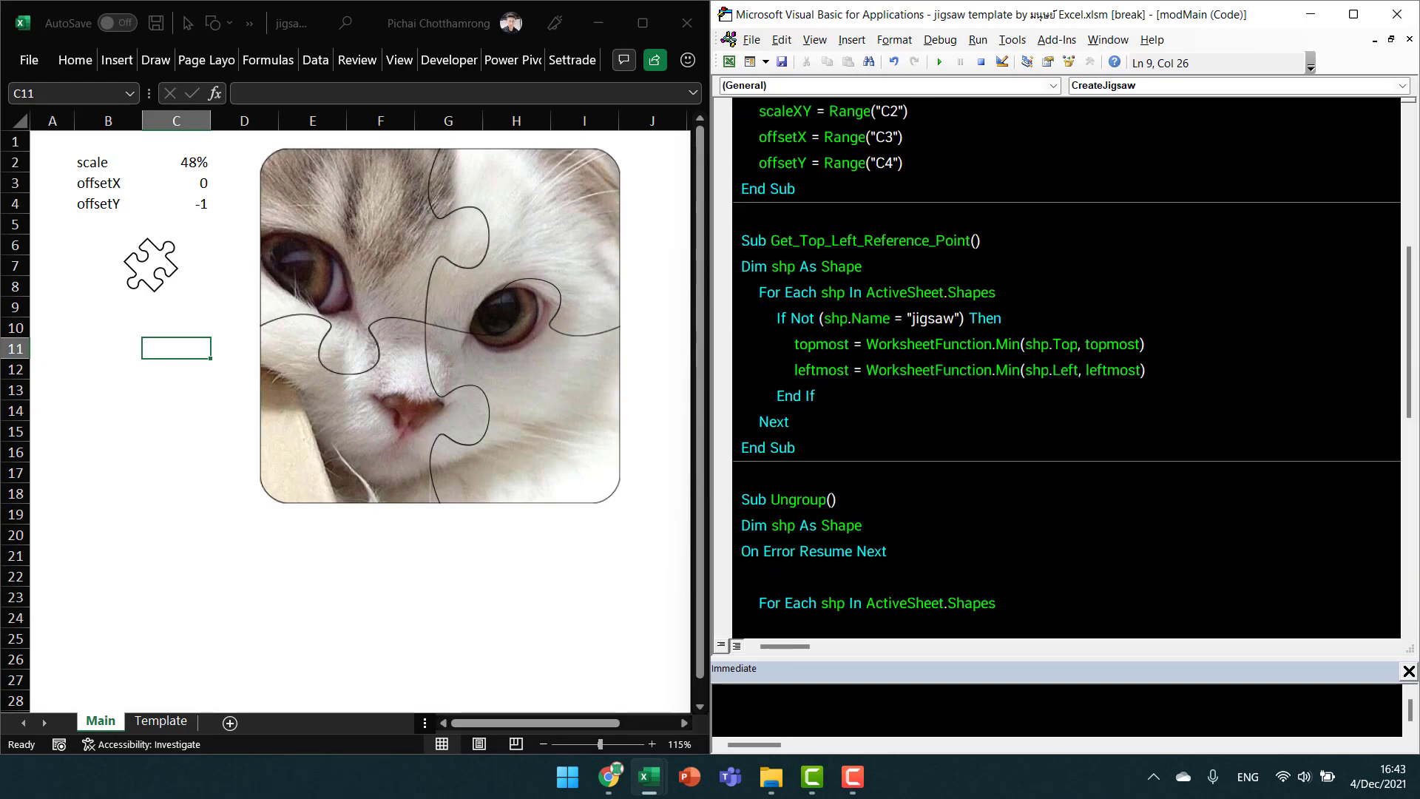
{"action": "scroll", "coordinate": [1065, 370], "scroll_direction": "up", "scroll_amount": 2}
{"action": "scroll", "coordinate": [1064, 369], "scroll_direction": "up", "scroll_amount": 1}
{"action": "scroll", "coordinate": [1065, 370], "scroll_direction": "up", "scroll_amount": 2}
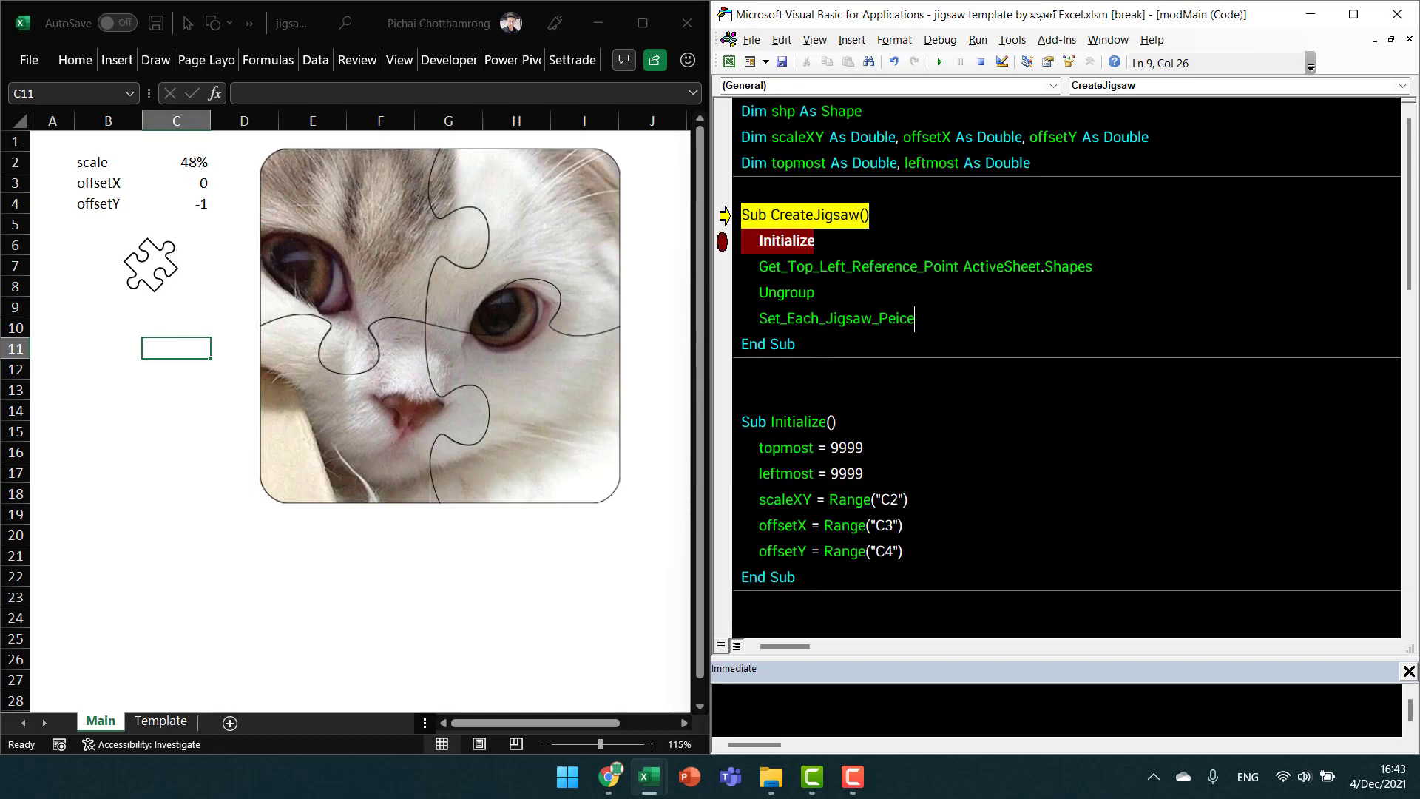
{"action": "left_click", "coordinate": [814, 292]}
{"action": "left_click", "coordinate": [816, 240]}
{"action": "left_click_drag", "start_coordinate": [963, 266], "coordinate": [1092, 266]}
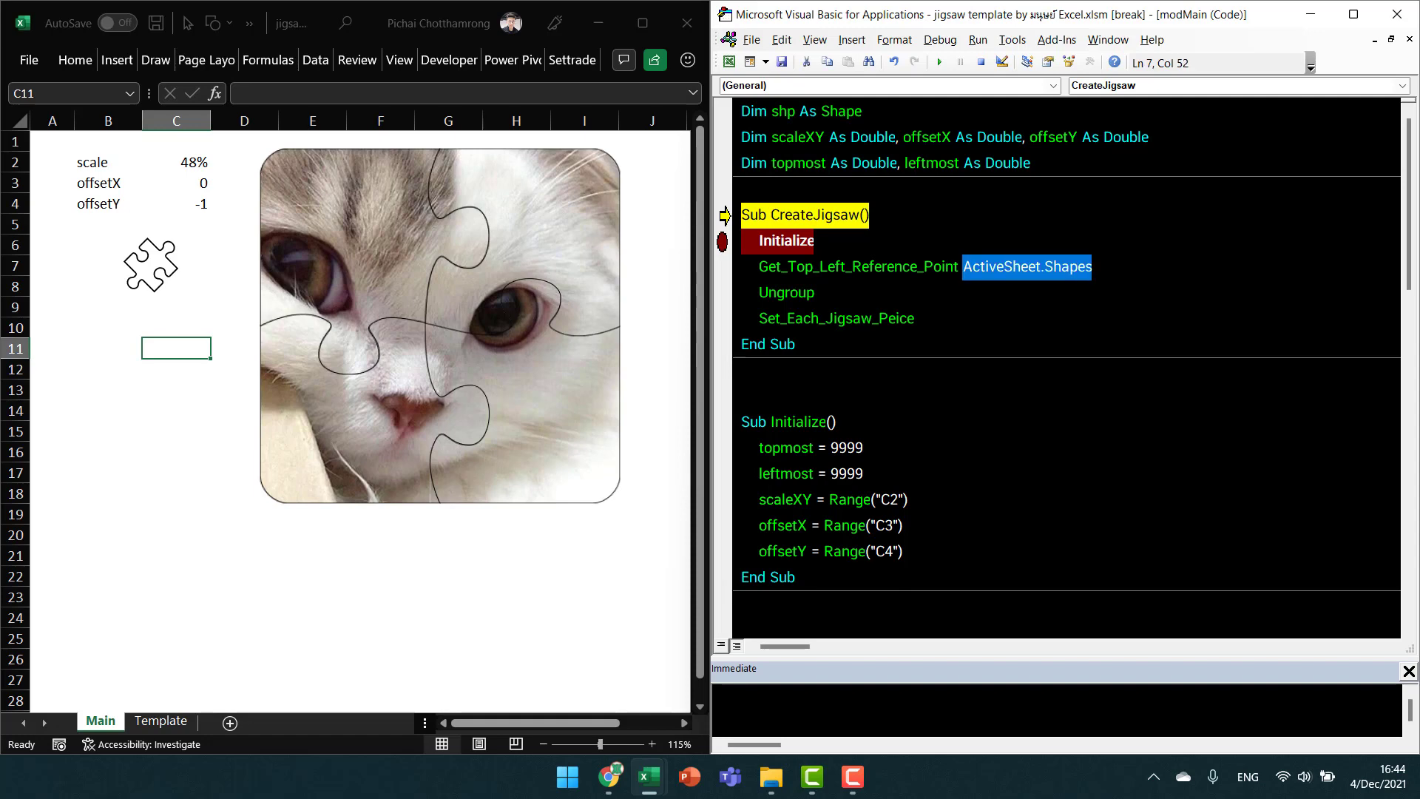
{"action": "key", "text": "Delete"}
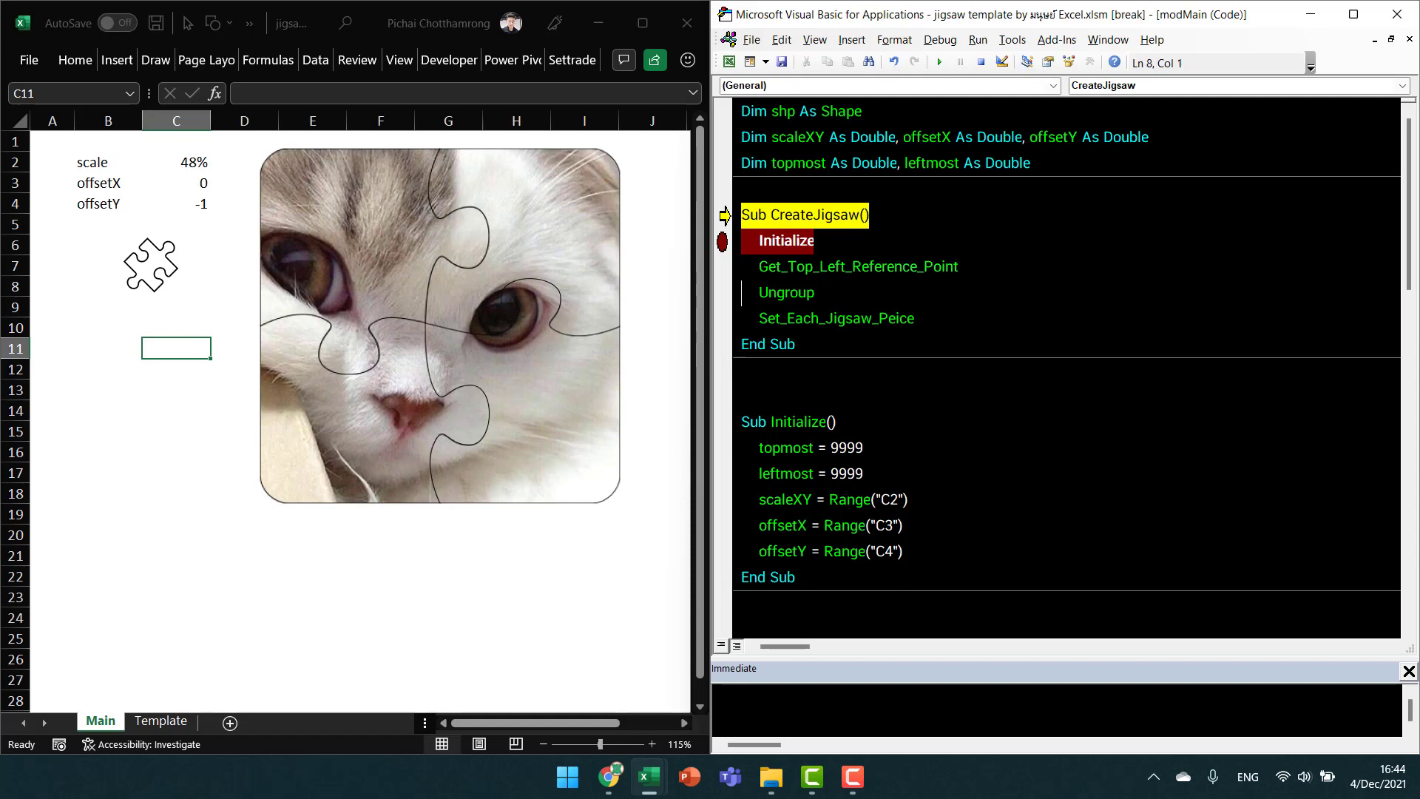
Step with F8 through the Initialize sub back into CreateJigsaw.
{"action": "left_click", "coordinate": [939, 62]}
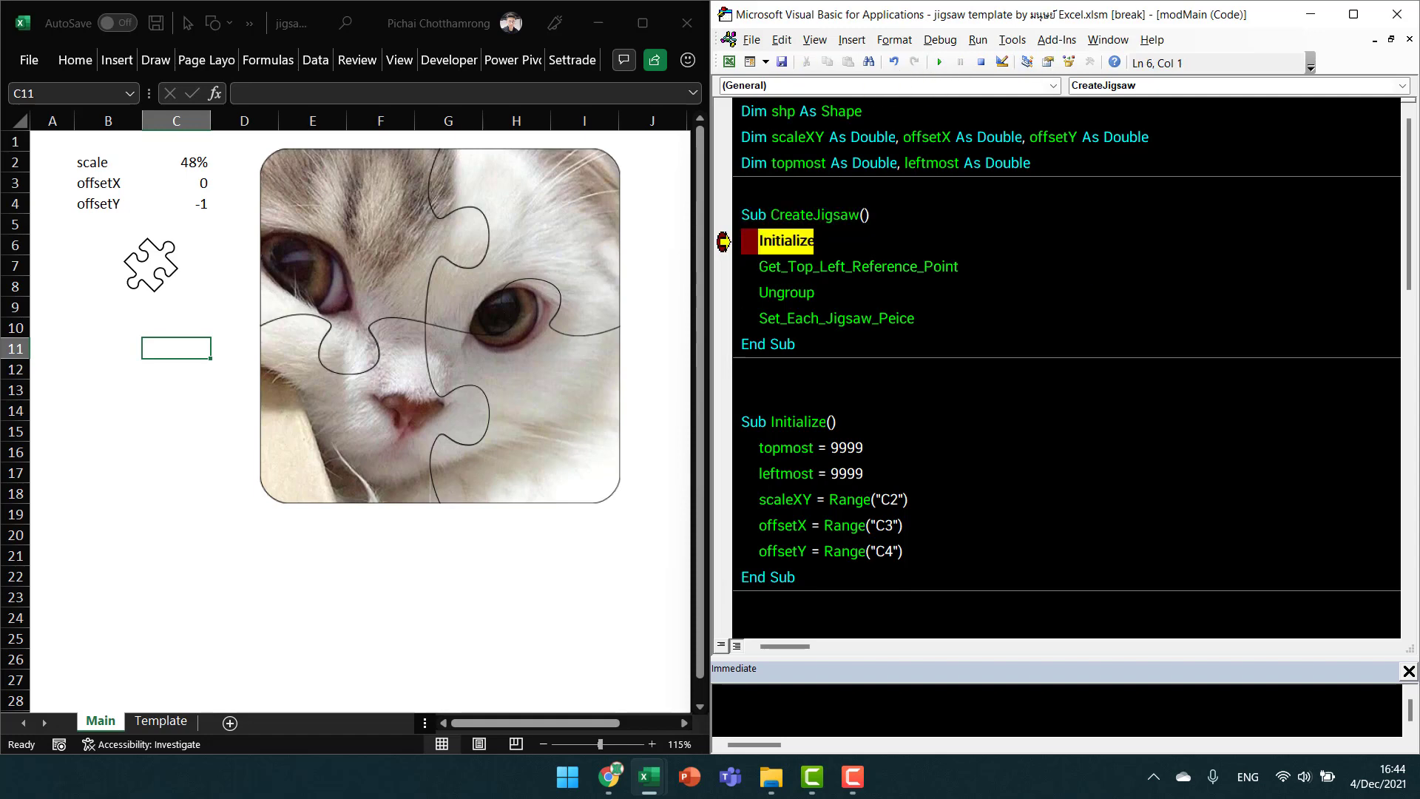
{"action": "key", "text": "F8"}
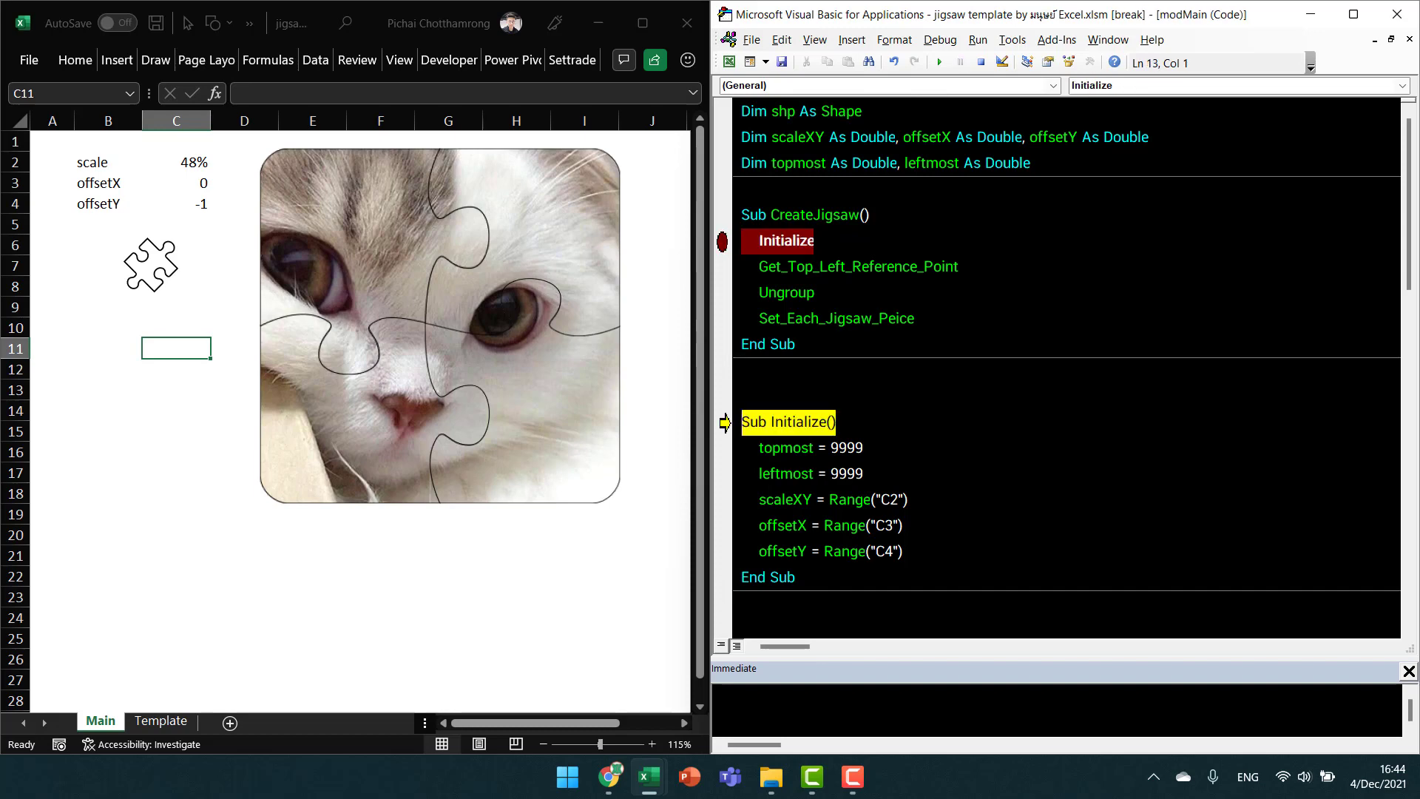
{"action": "key", "text": "F8"}
{"action": "key", "text": "F8"}
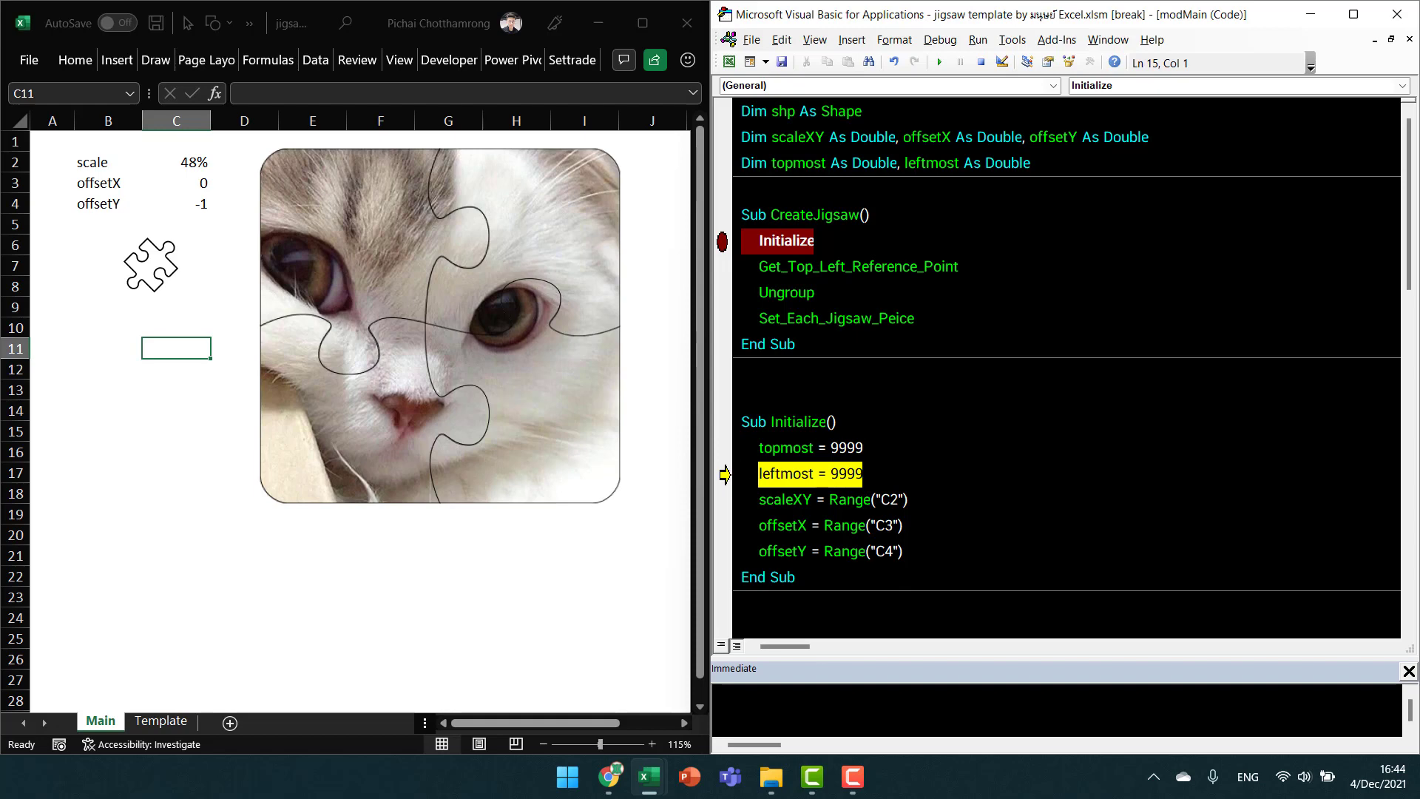
{"action": "key", "text": "F8"}
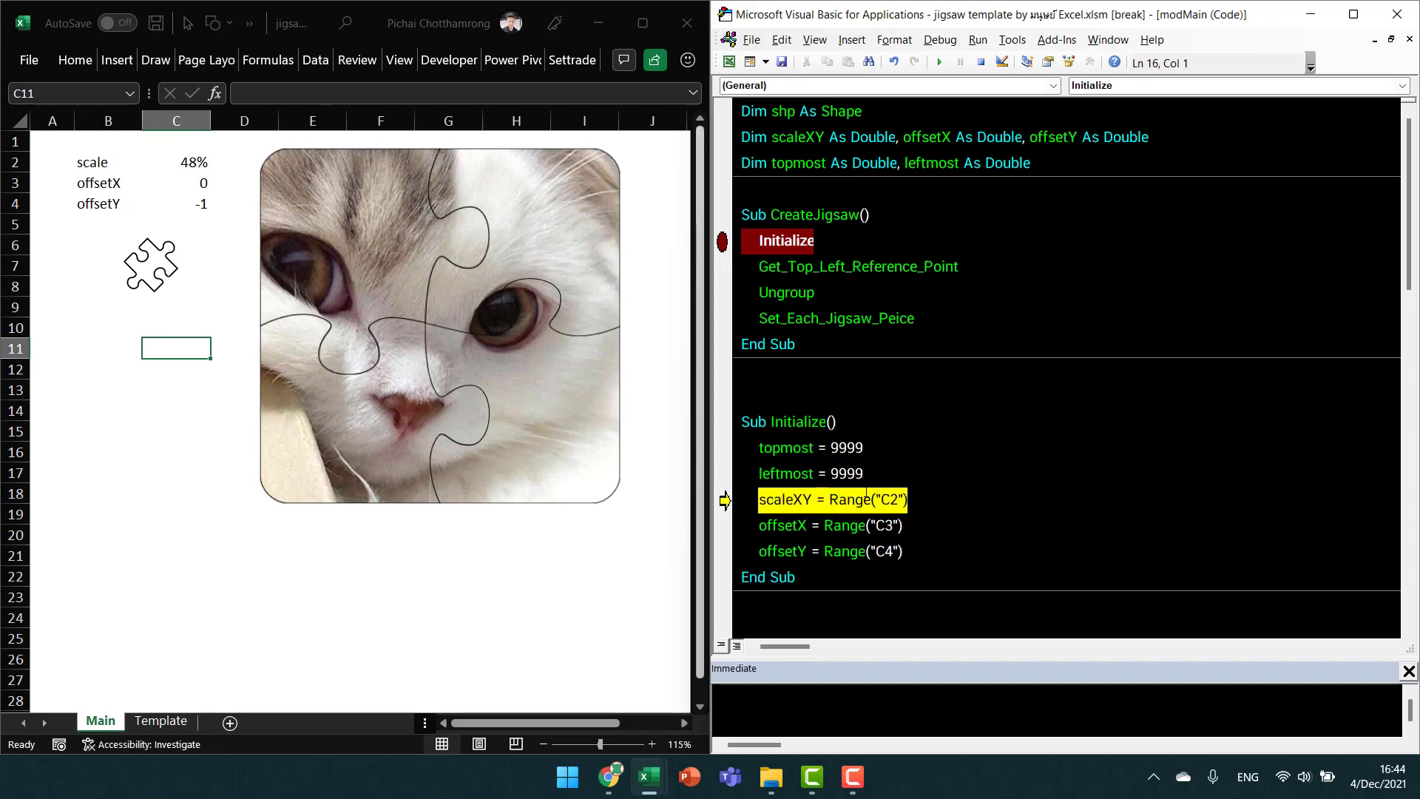
{"action": "key", "text": "F8"}
{"action": "key", "text": "F8"}
{"action": "key", "text": "F8"}
{"action": "key", "text": "F8"}
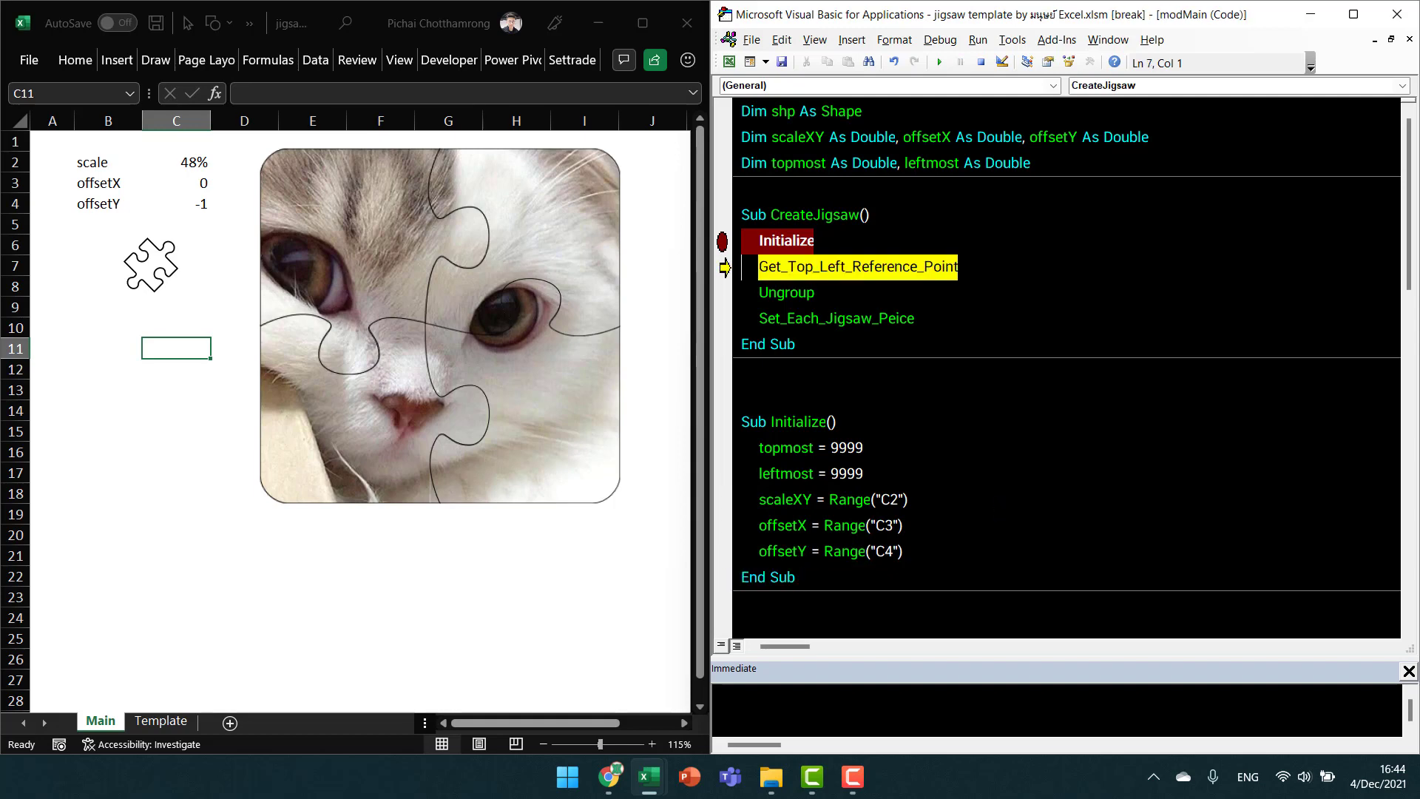
Step through Get_Top_Left_Reference_Point's shape loop and topmost/leftmost calculations until the Ungroup call.
{"action": "key", "text": "F8"}
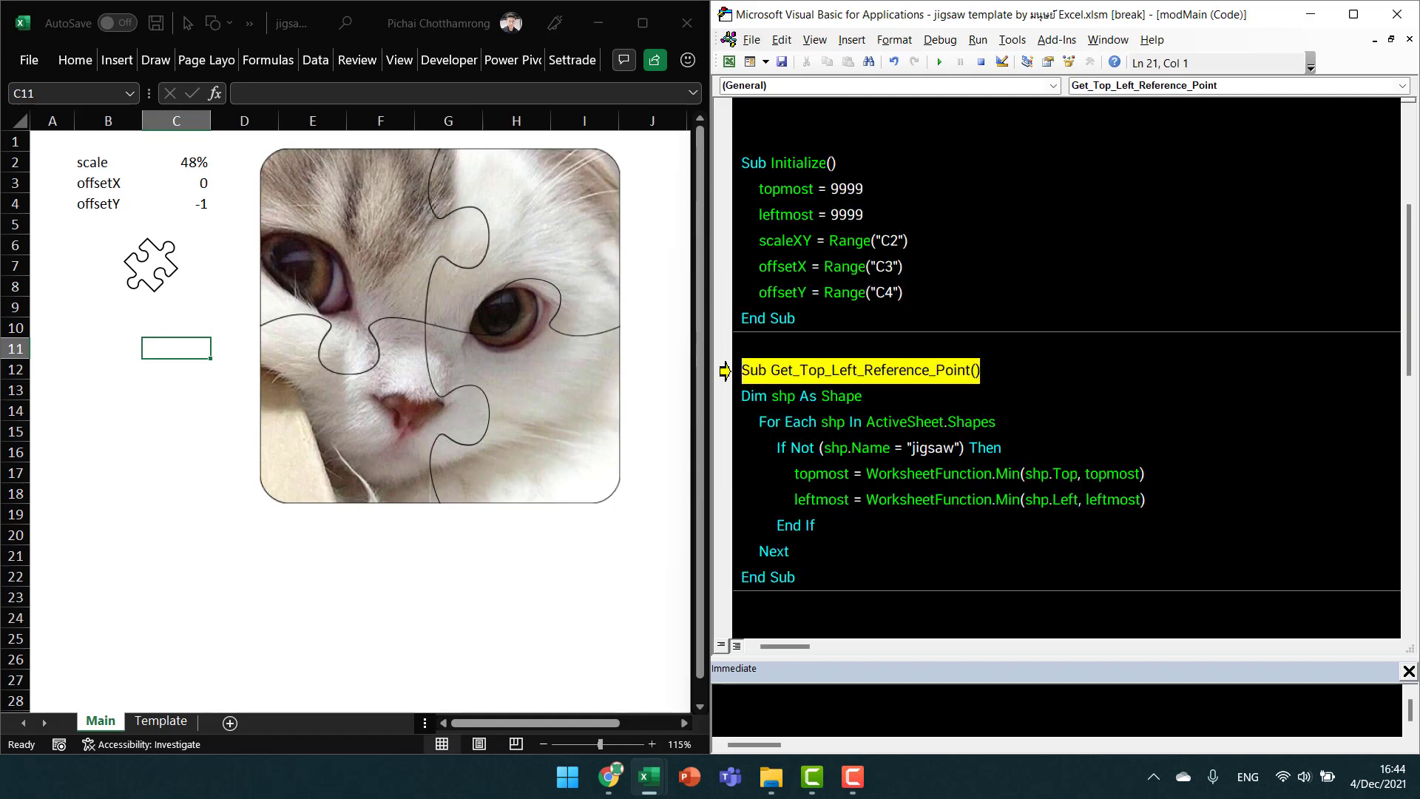
{"action": "key", "text": "F8"}
{"action": "key", "text": "F8"}
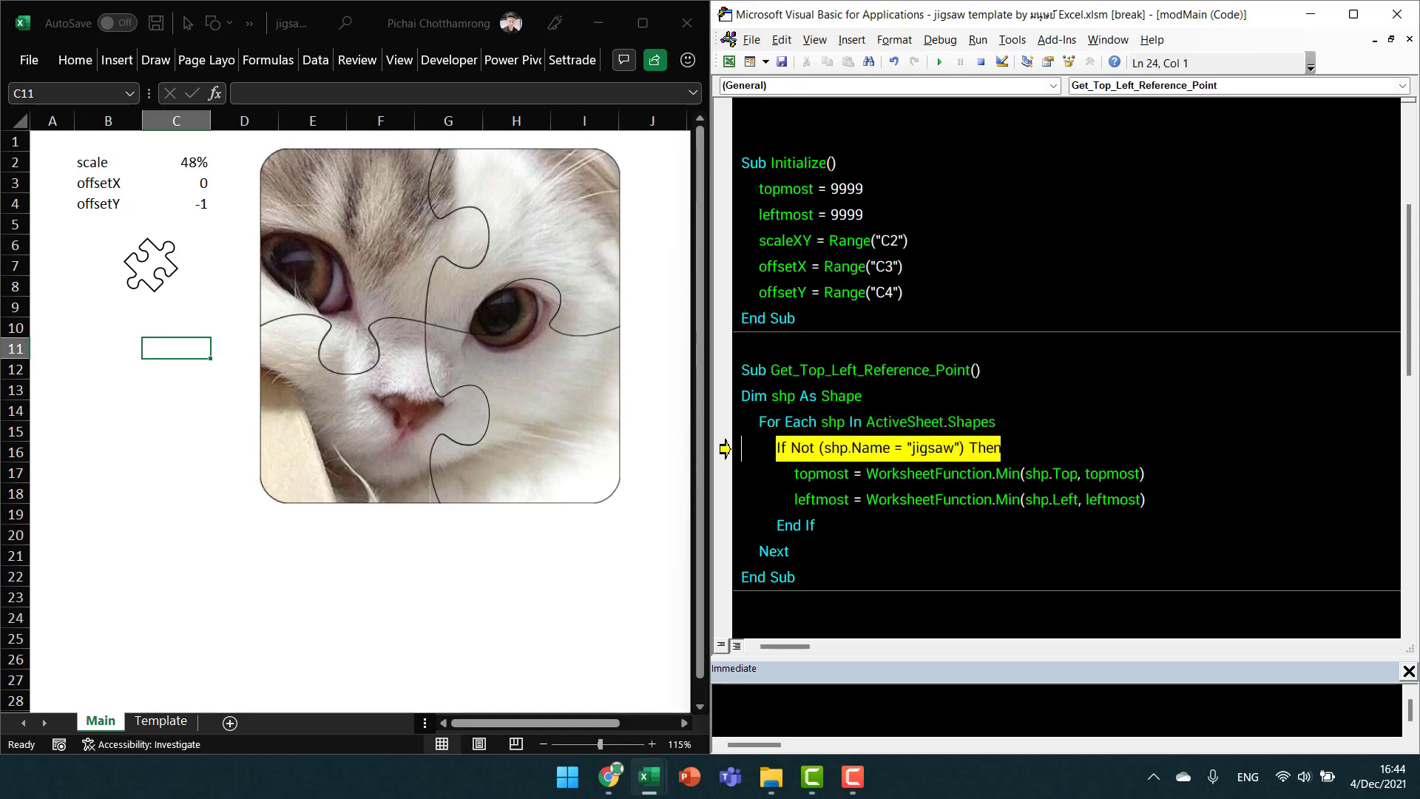
{"action": "key", "text": "F8"}
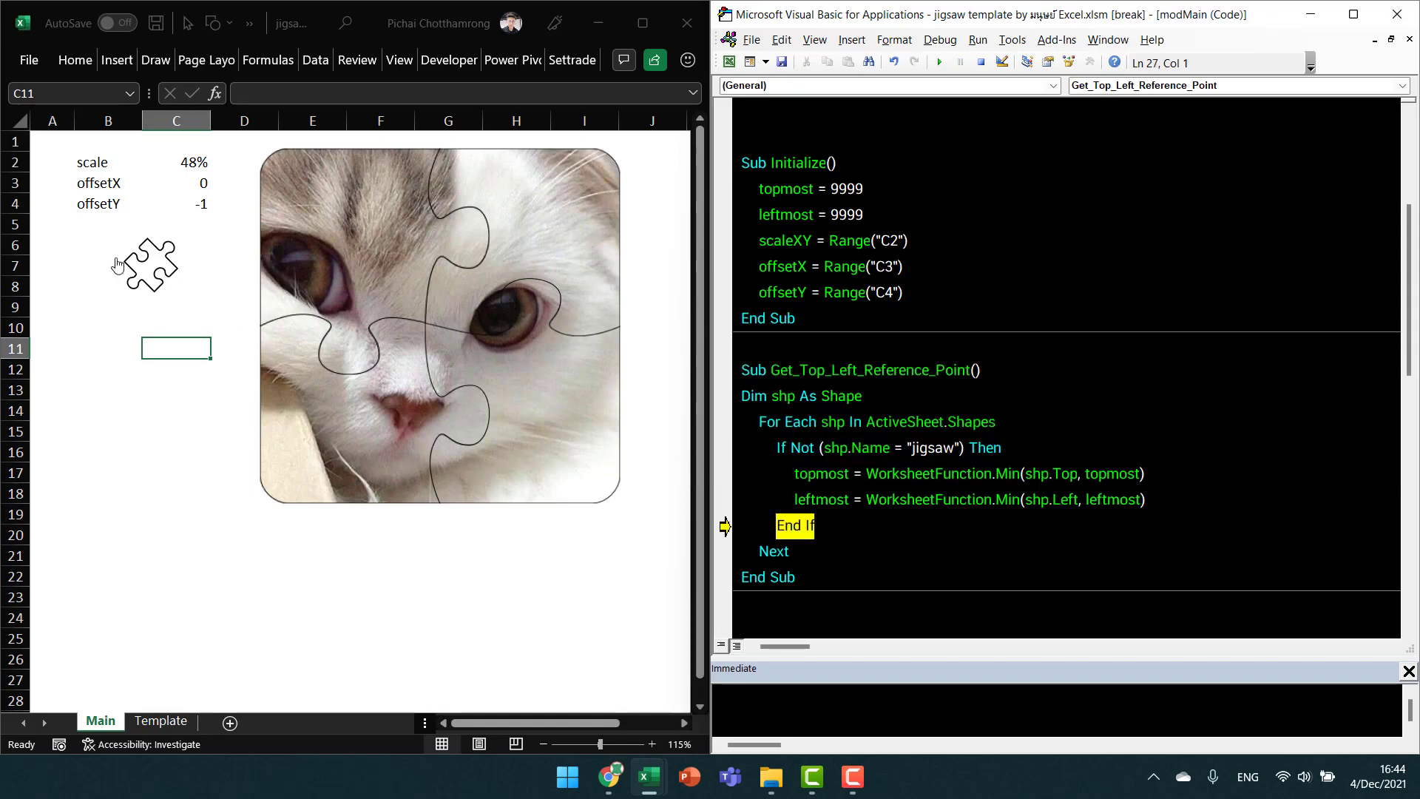
{"action": "key", "text": "F8"}
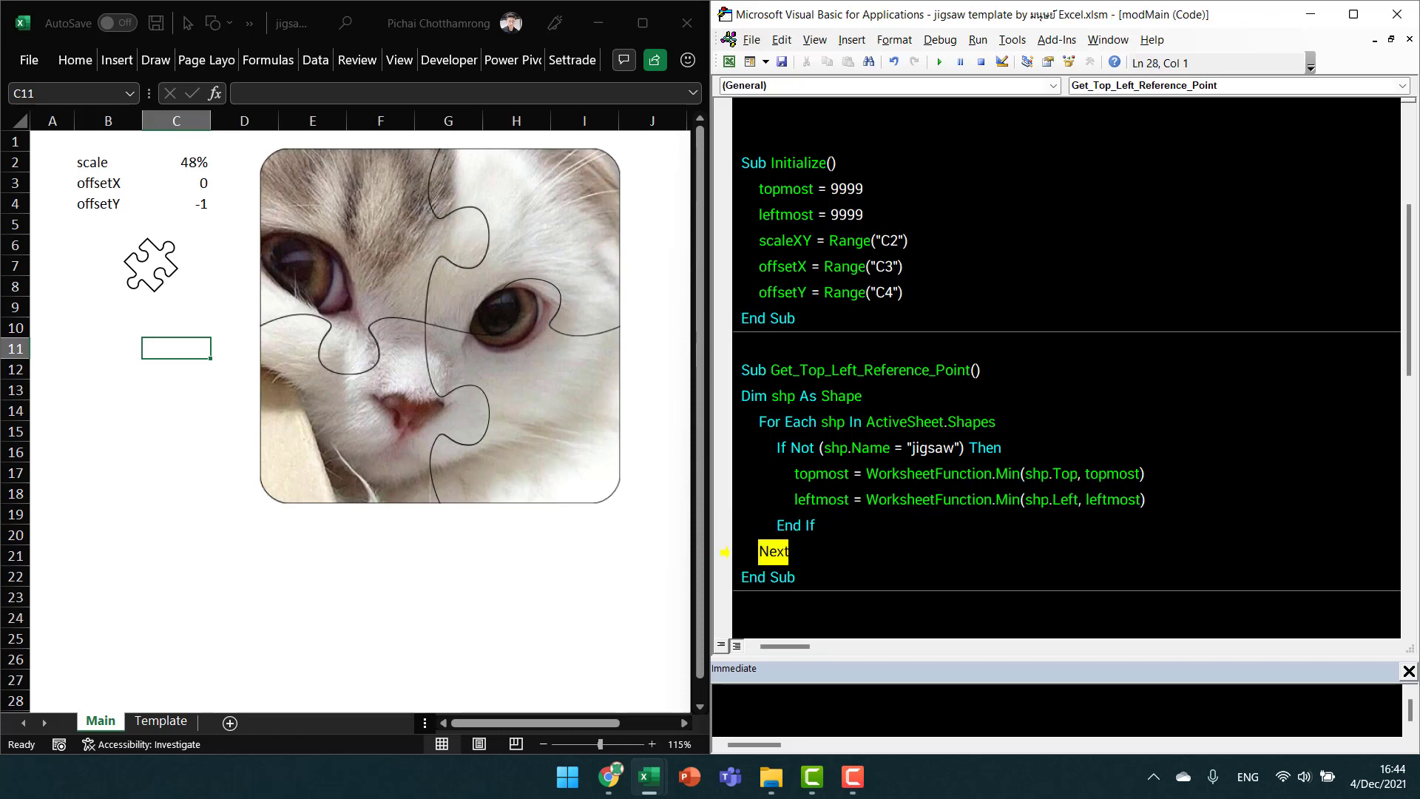
{"action": "key", "text": "F8"}
{"action": "key", "text": "F8"}
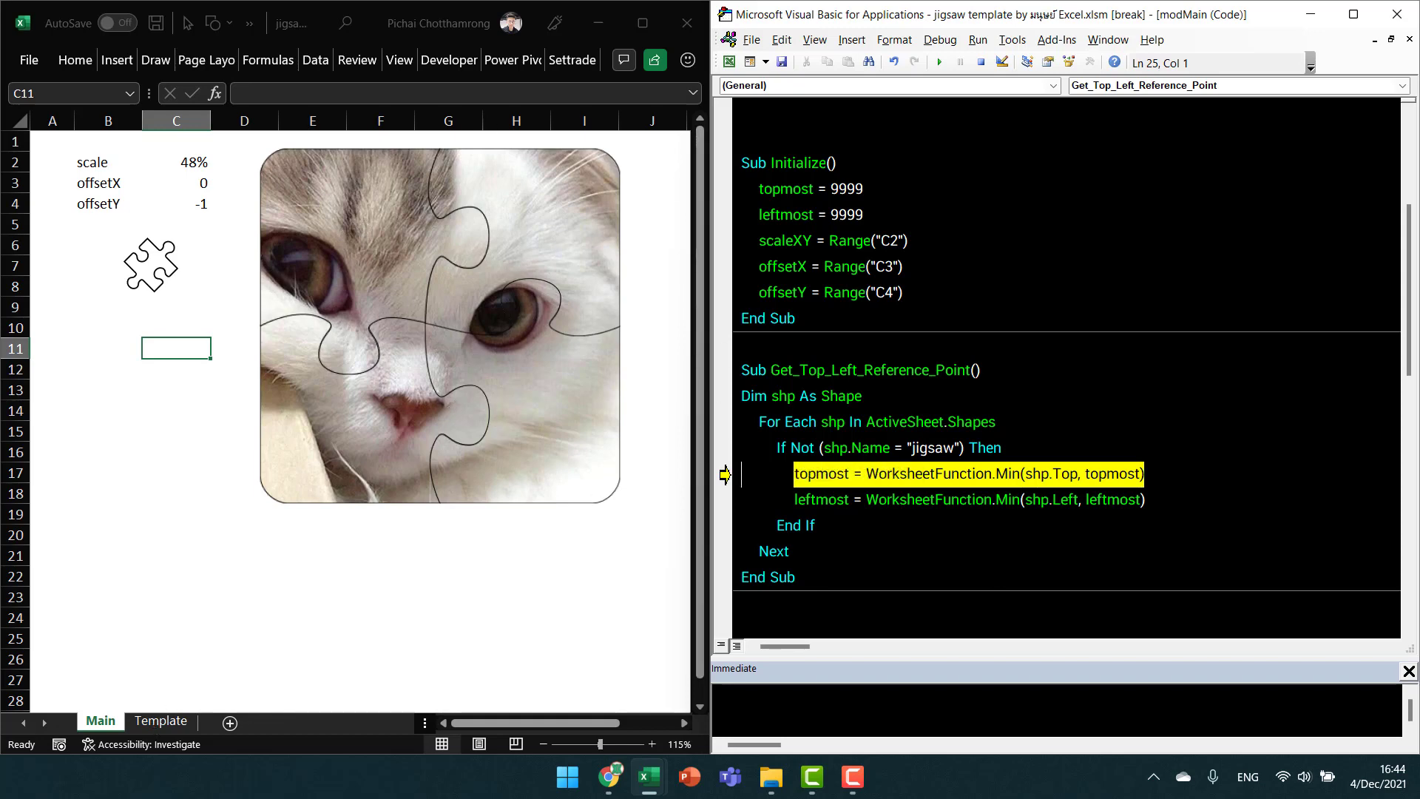
{"action": "key", "text": "F8"}
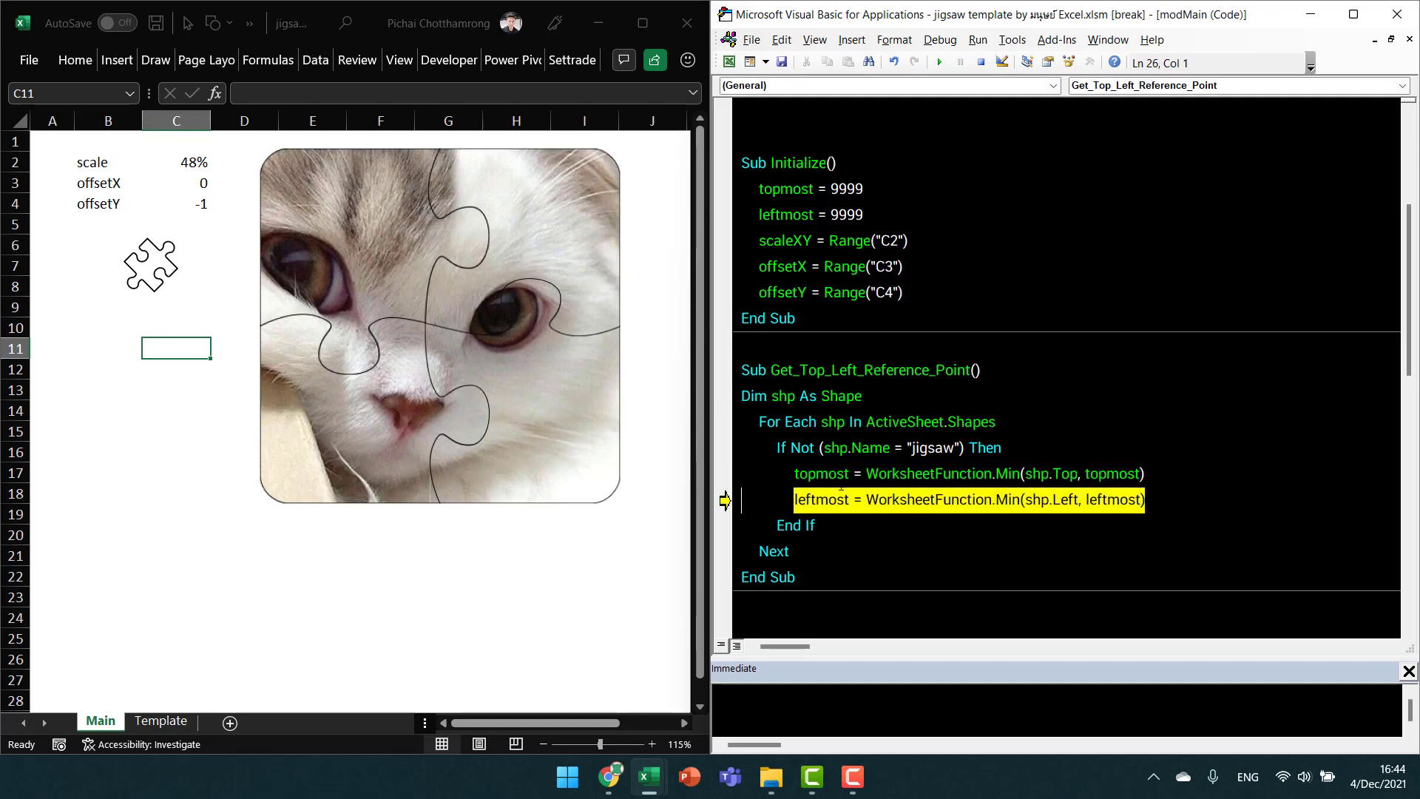
{"action": "key", "text": "F8"}
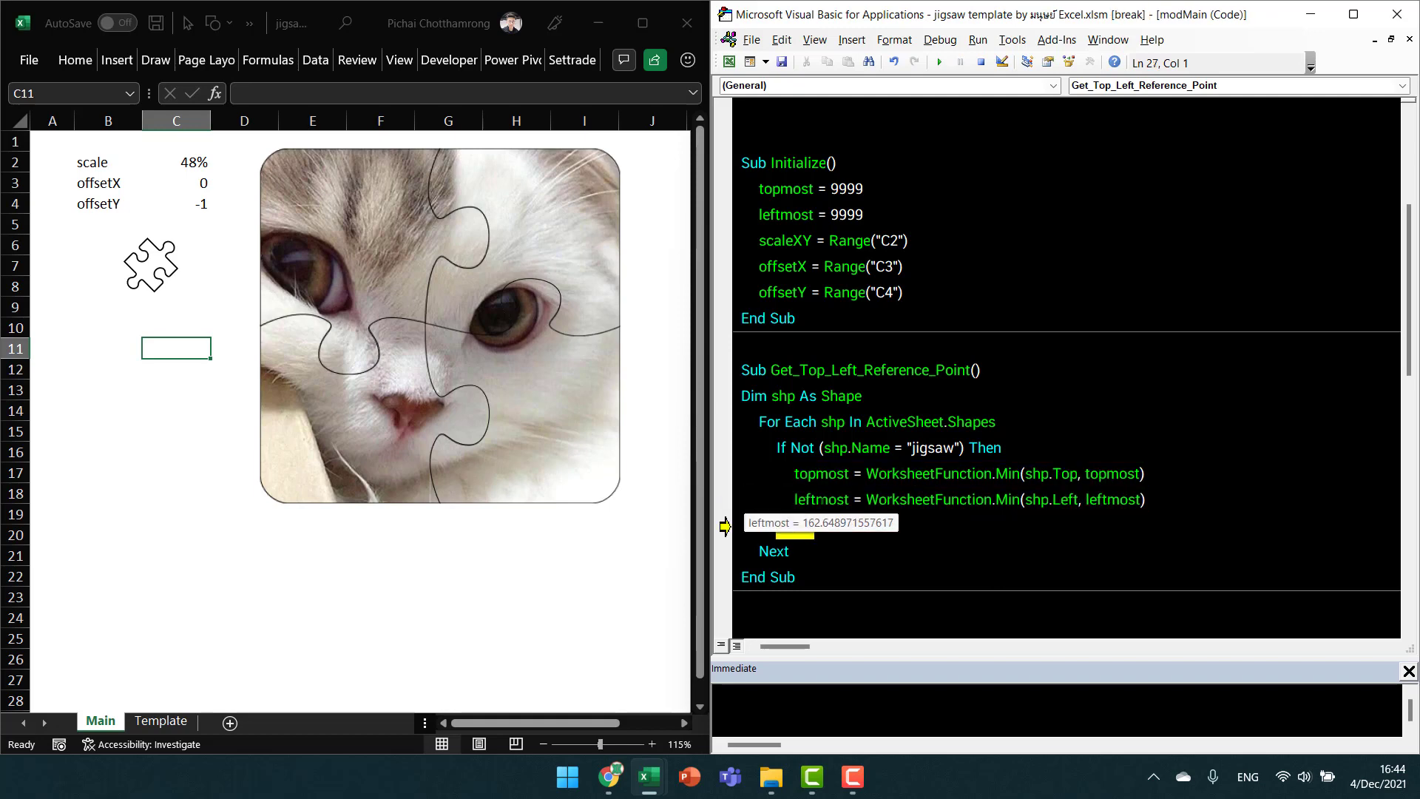
{"action": "key", "text": "F8"}
{"action": "key", "text": "F8"}
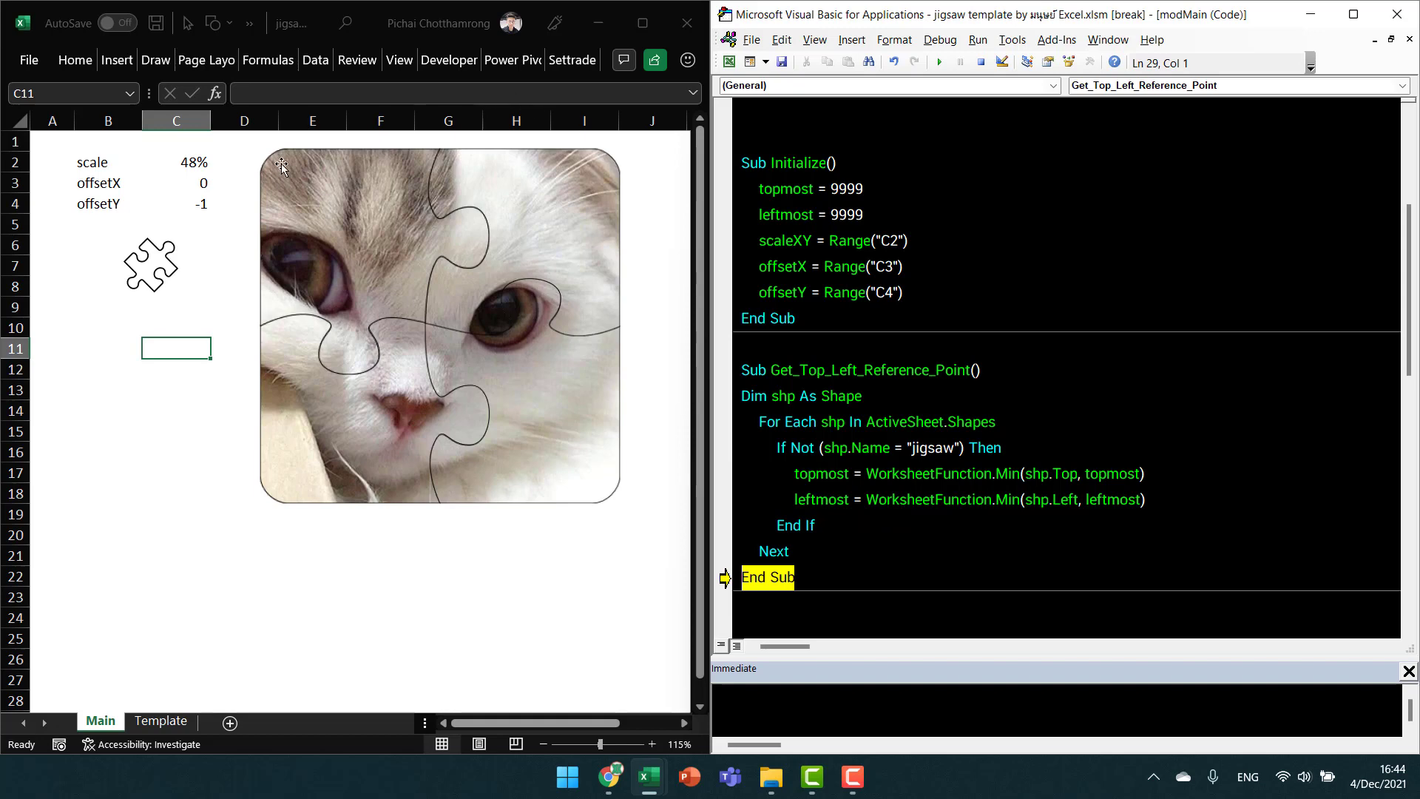
{"action": "key", "text": "F8"}
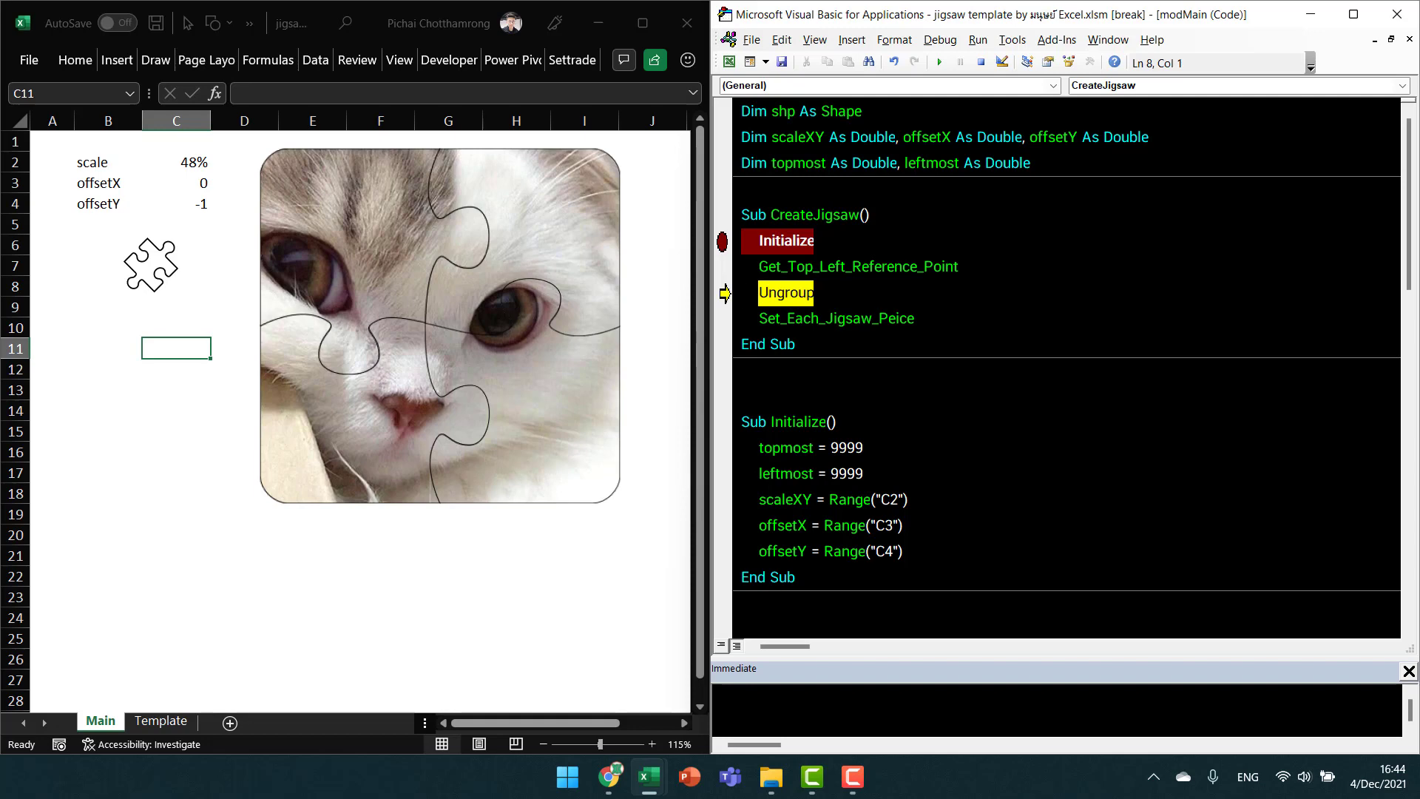
Step with F8 into Ungroup, past its error handler and through the shape loop to End Sub.
{"action": "key", "text": "F8"}
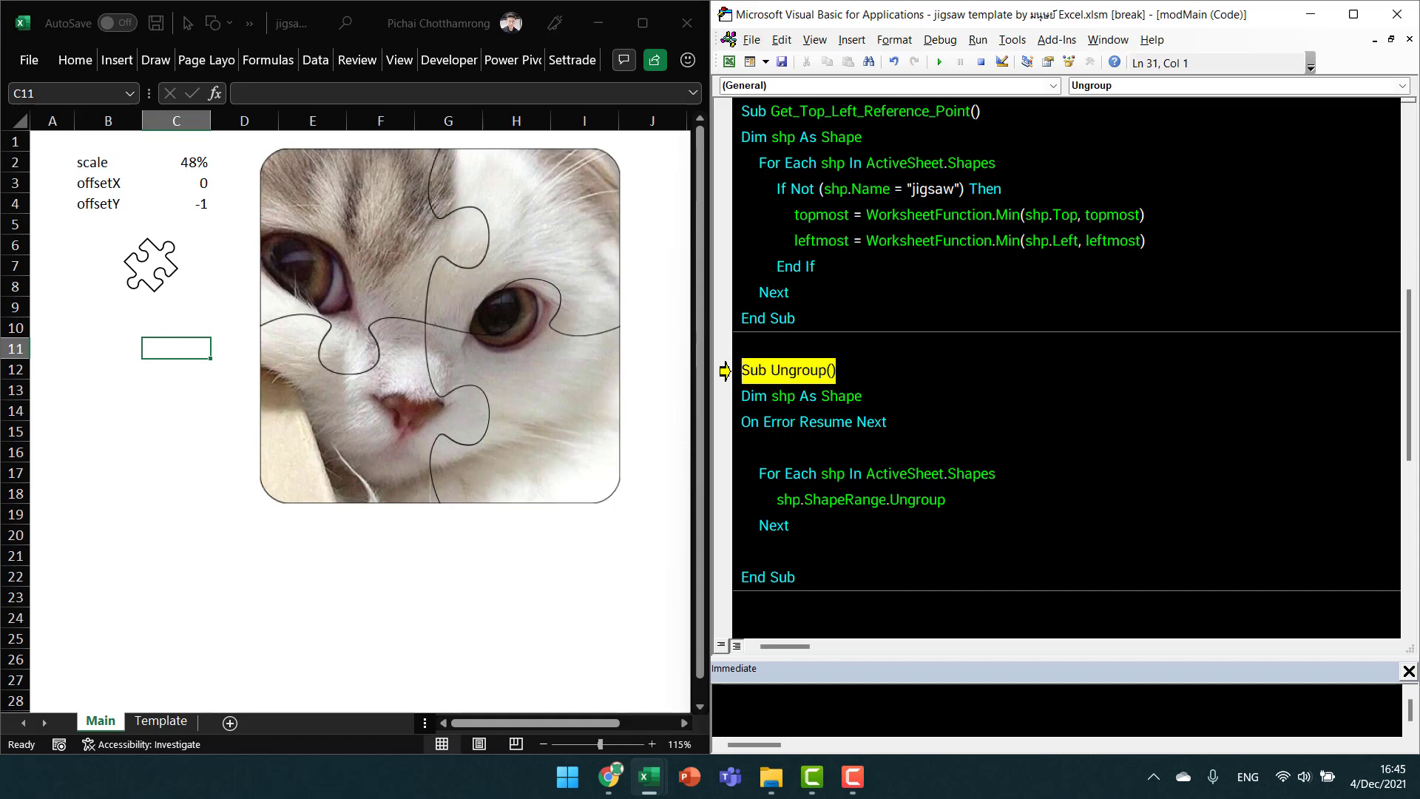
{"action": "key", "text": "F8"}
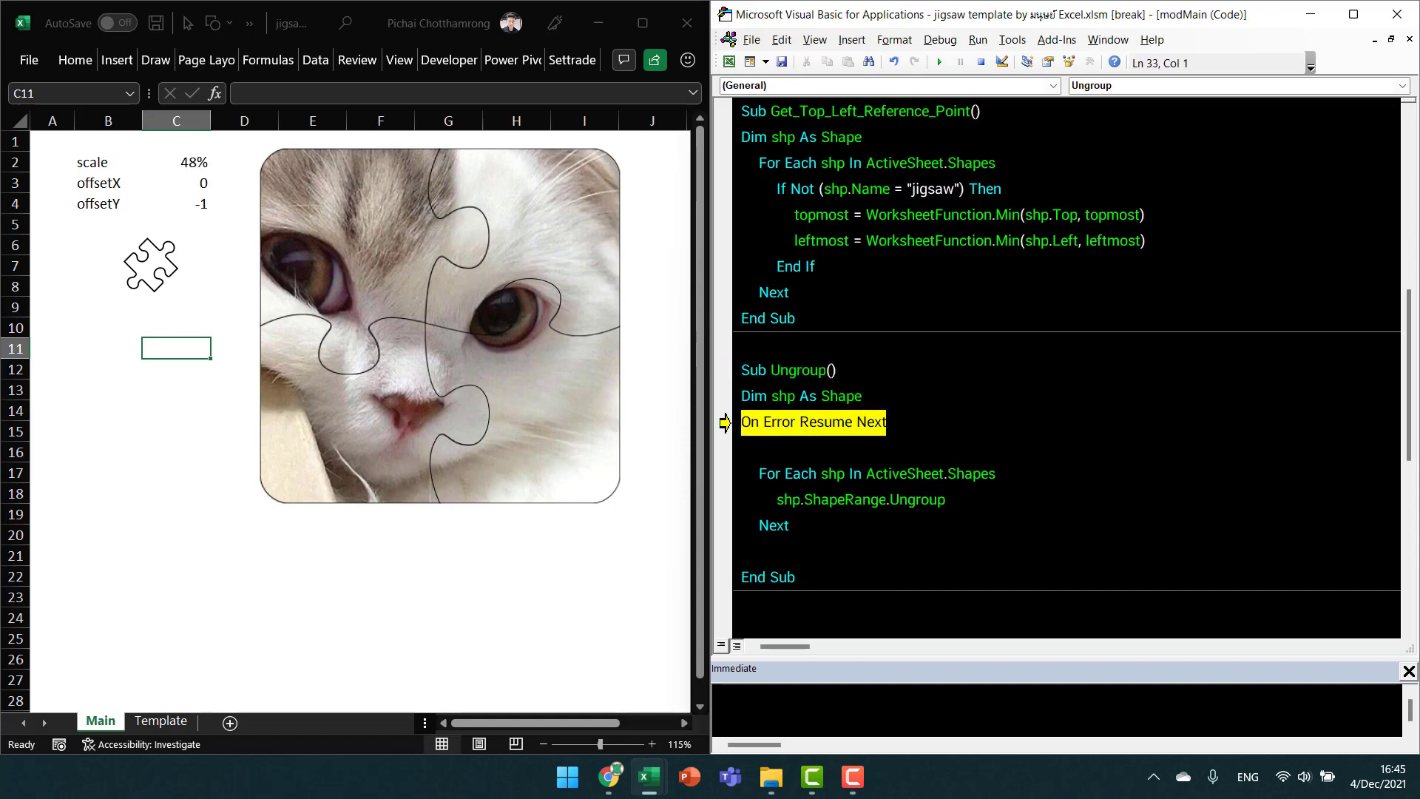
{"action": "key", "text": "F8"}
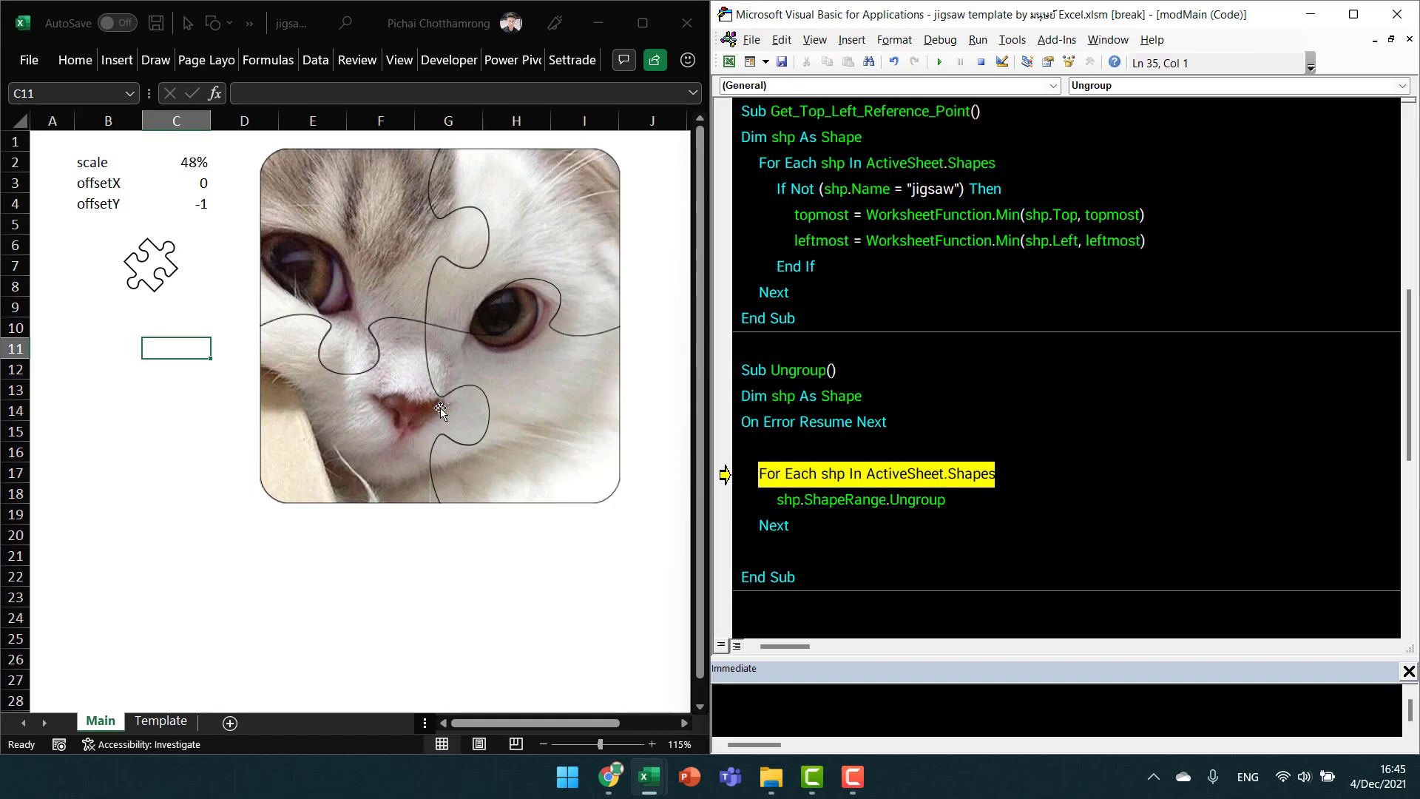
{"action": "key", "text": "F8"}
{"action": "key", "text": "F8"}
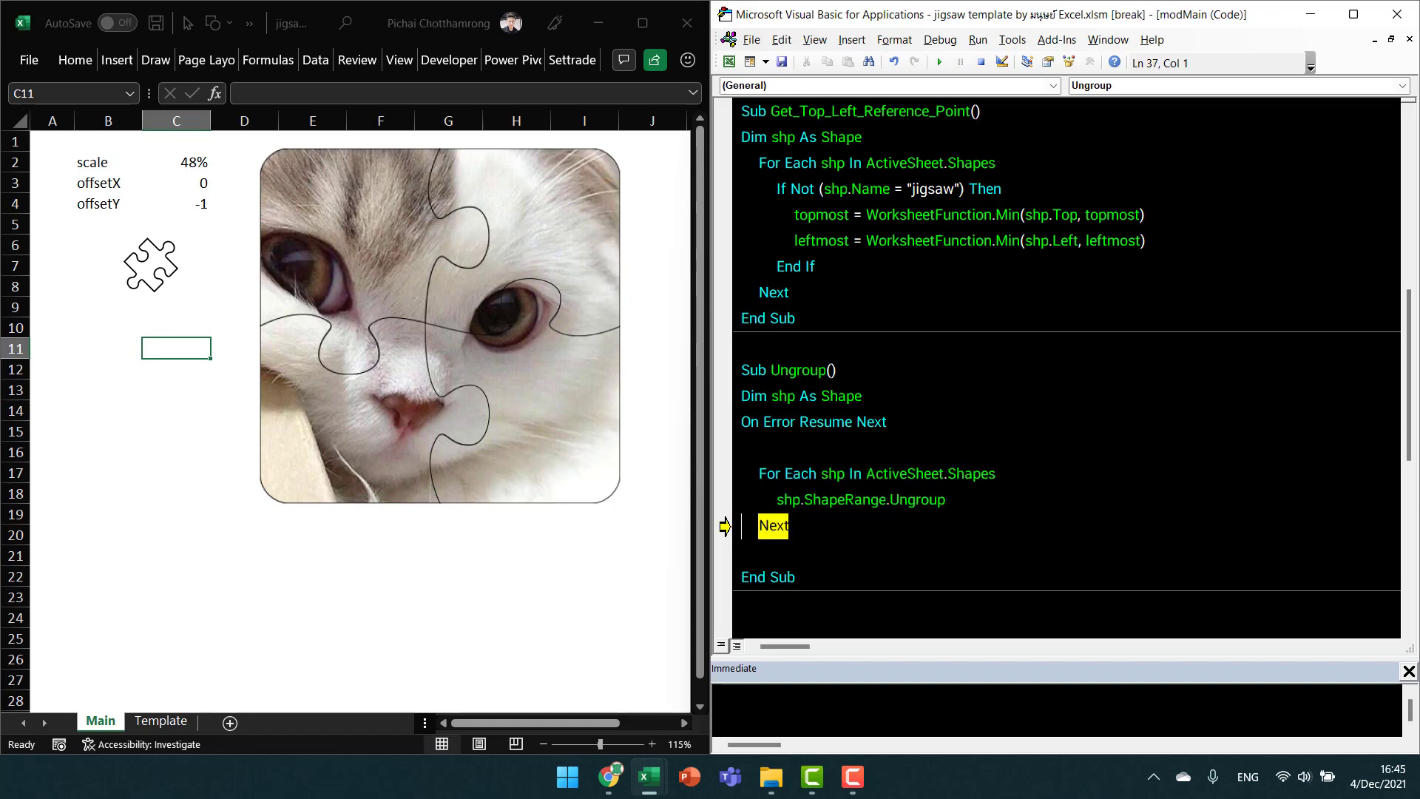
{"action": "key", "text": "F8"}
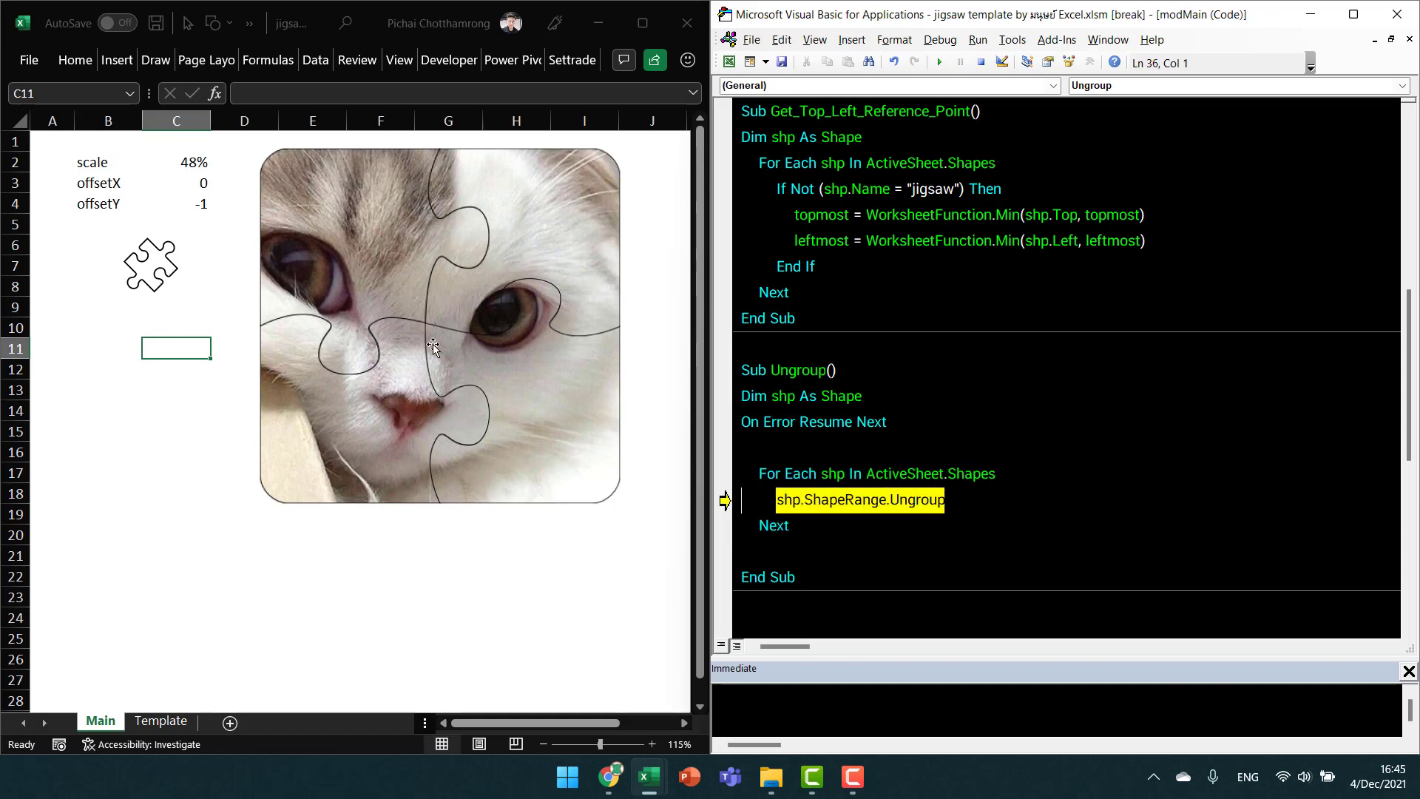
{"action": "key", "text": "F8"}
{"action": "key", "text": "F8"}
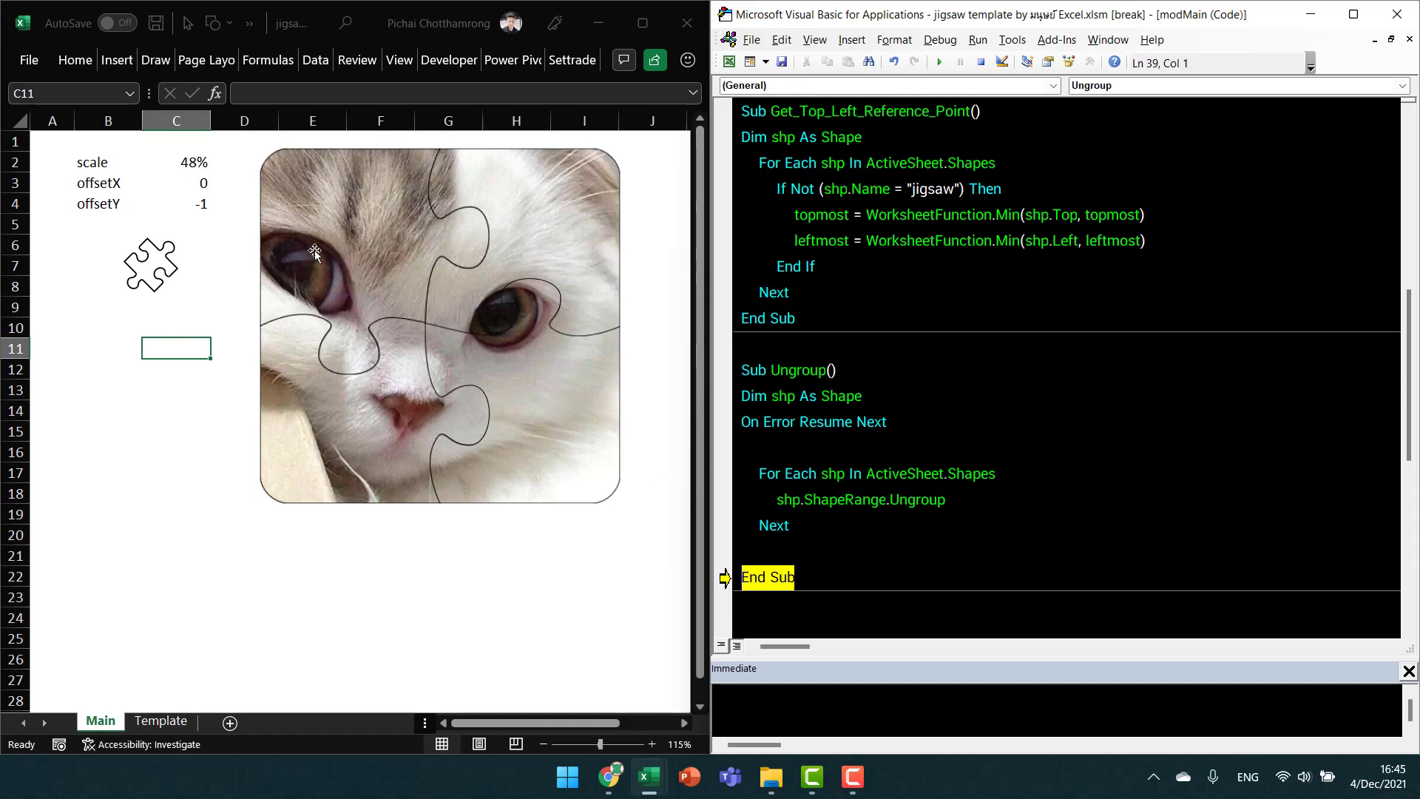
{"action": "left_click", "coordinate": [346, 249]}
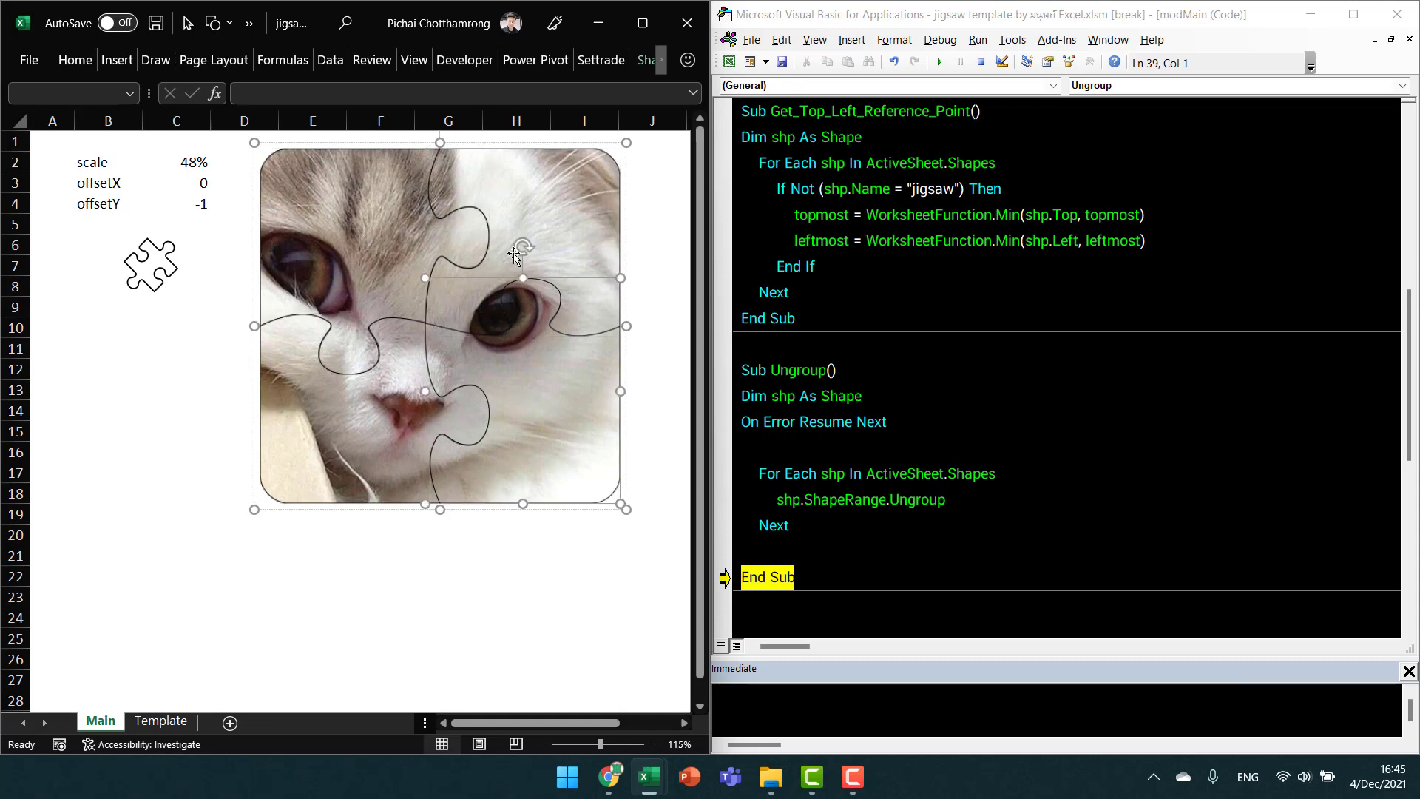
{"action": "left_click_drag", "start_coordinate": [571, 432], "coordinate": [472, 532]}
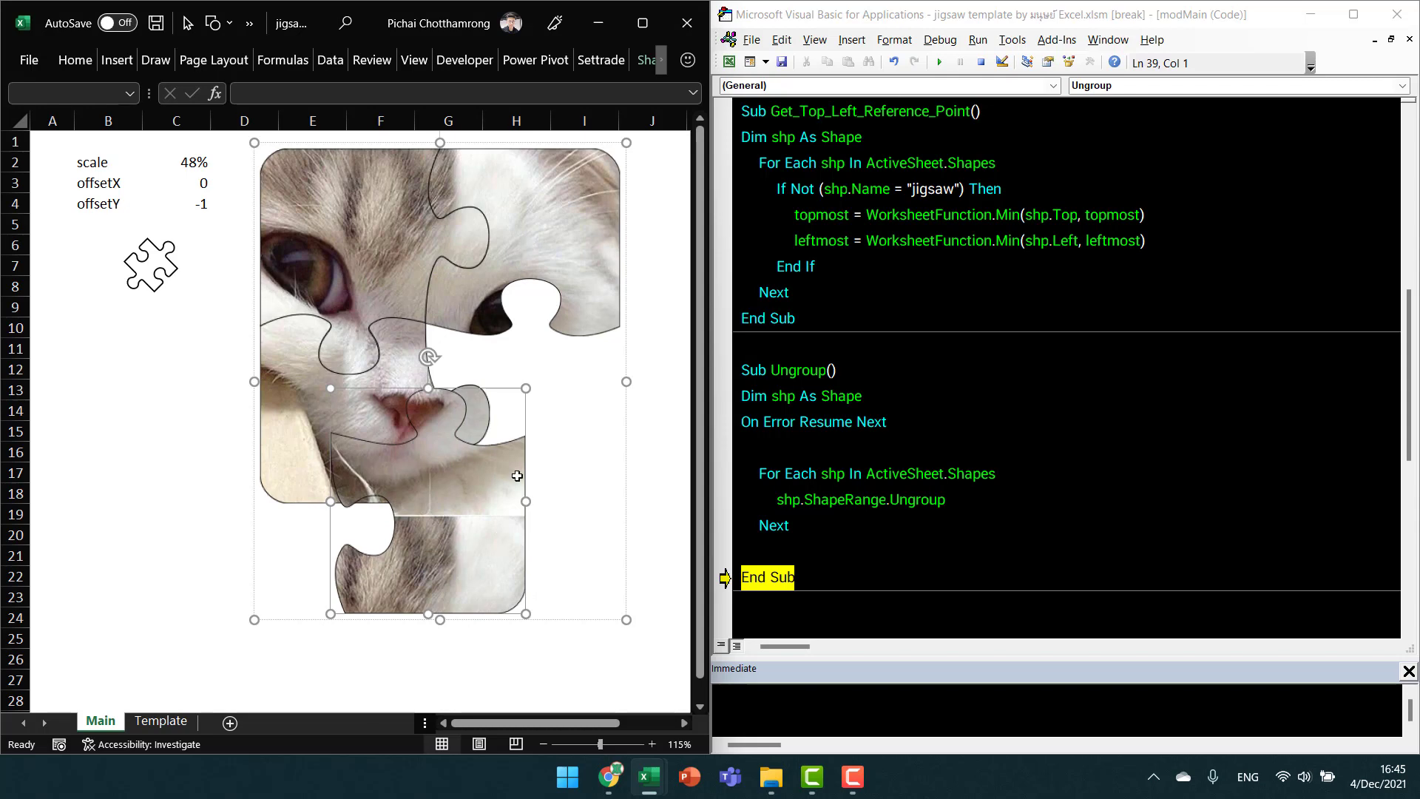
{"action": "left_click", "coordinate": [173, 375]}
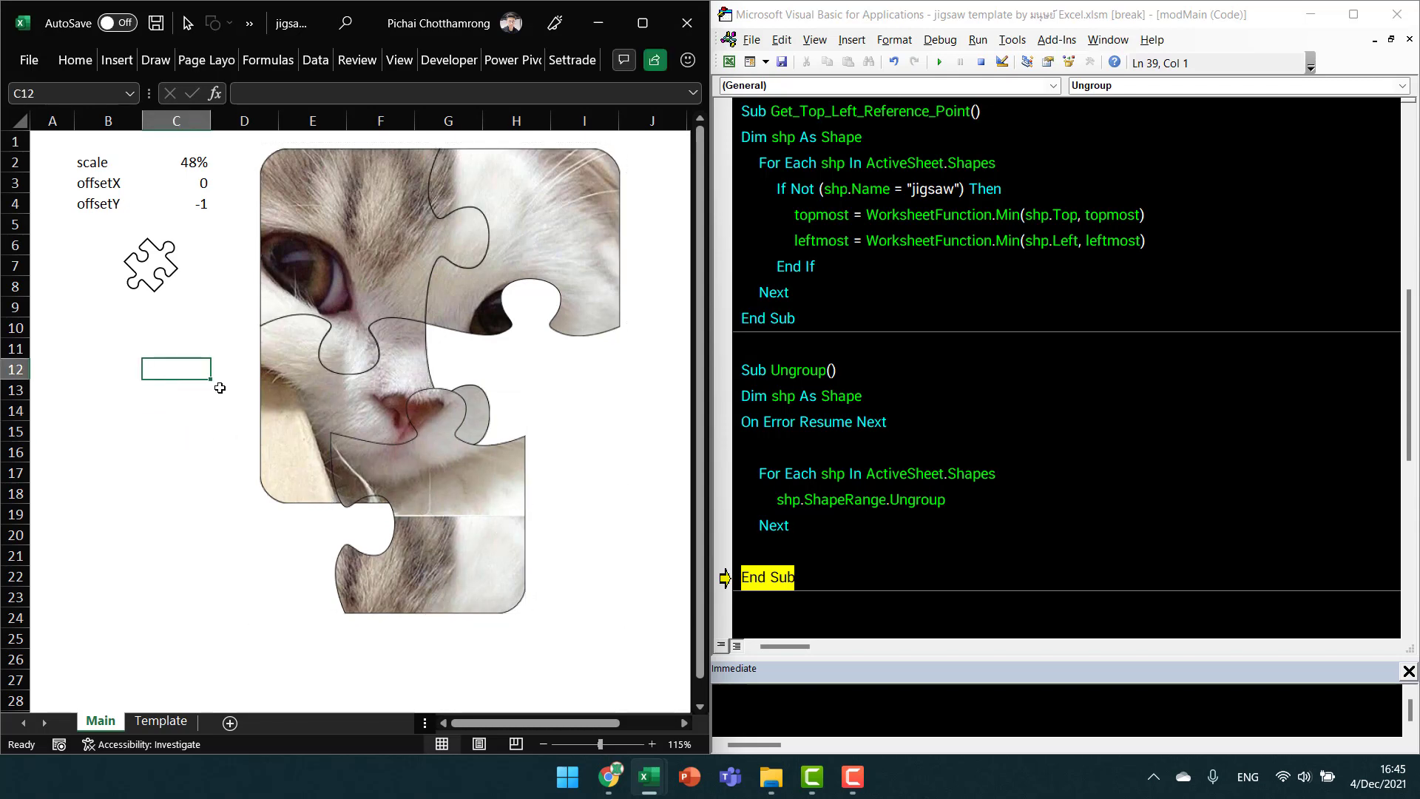
{"action": "left_click", "coordinate": [466, 521]}
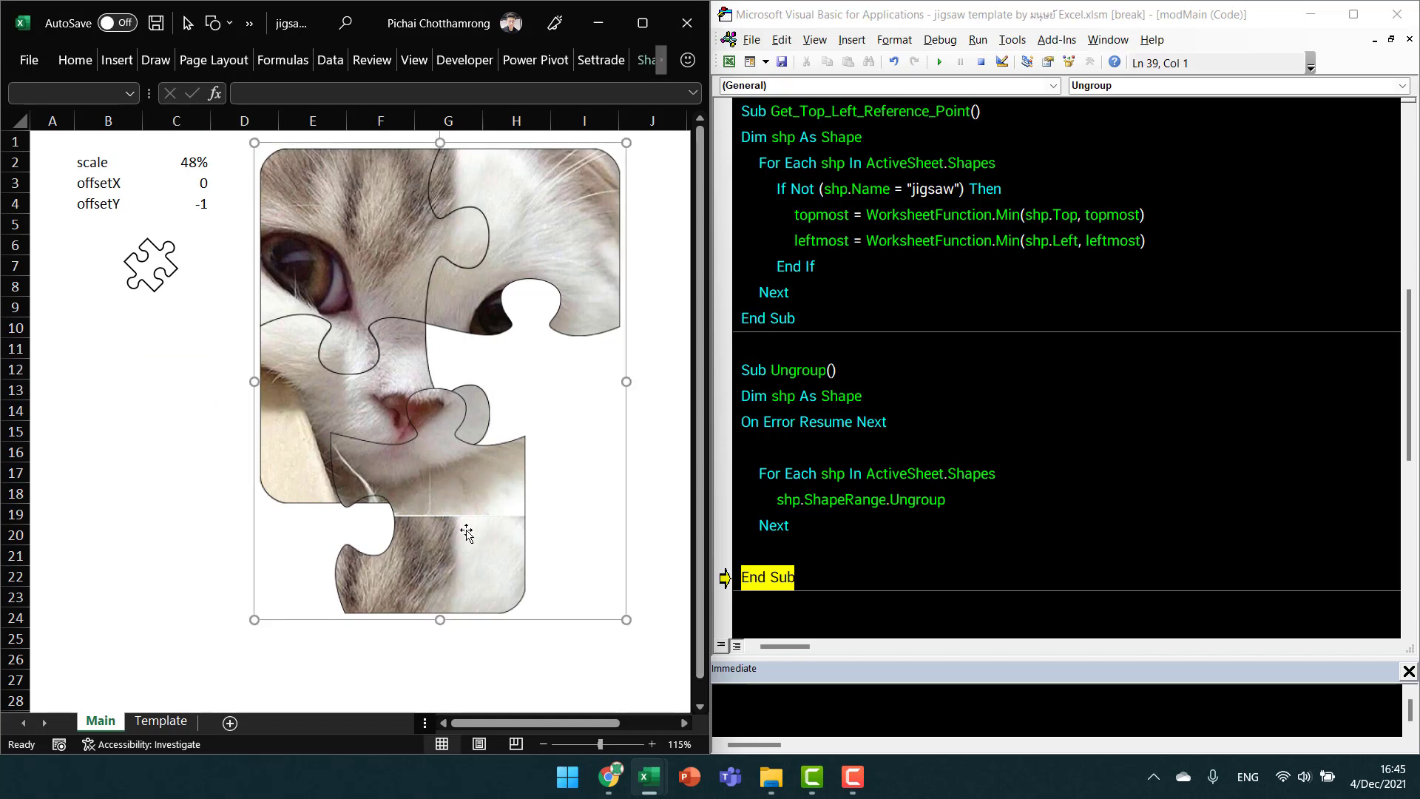
{"action": "left_click", "coordinate": [464, 535]}
{"action": "left_click_drag", "start_coordinate": [464, 535], "coordinate": [567, 451]}
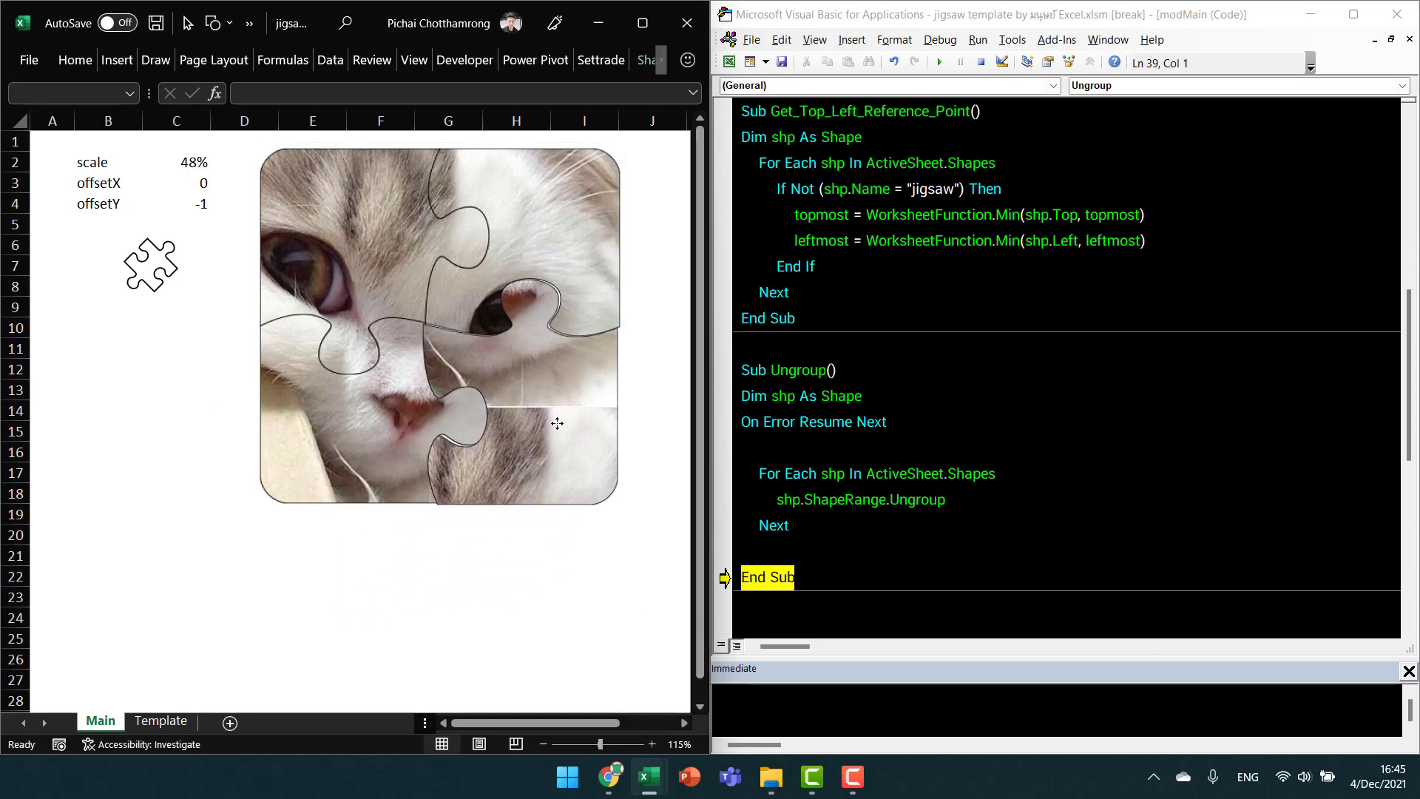
{"action": "left_click", "coordinate": [945, 499]}
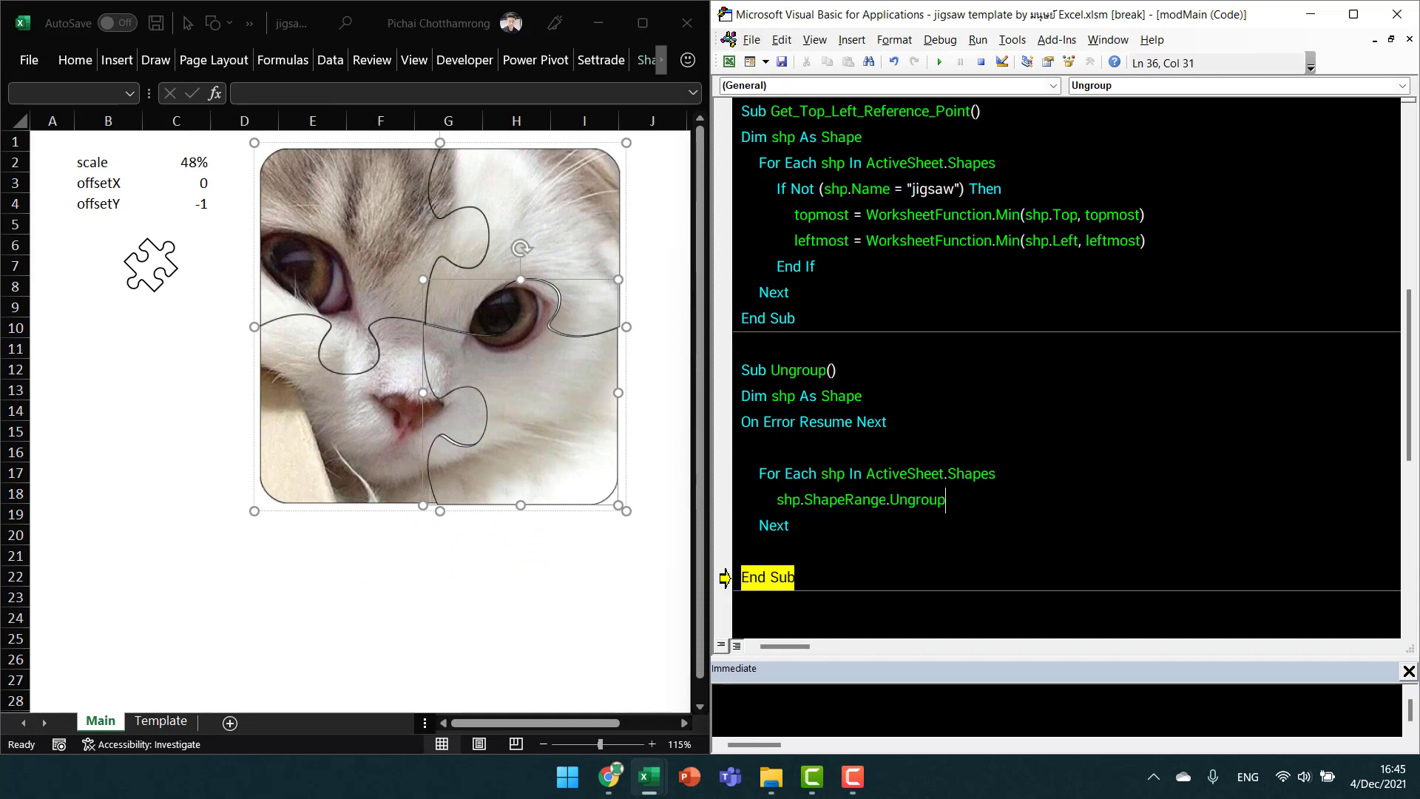
{"action": "mouse_move", "coordinate": [785, 499]}
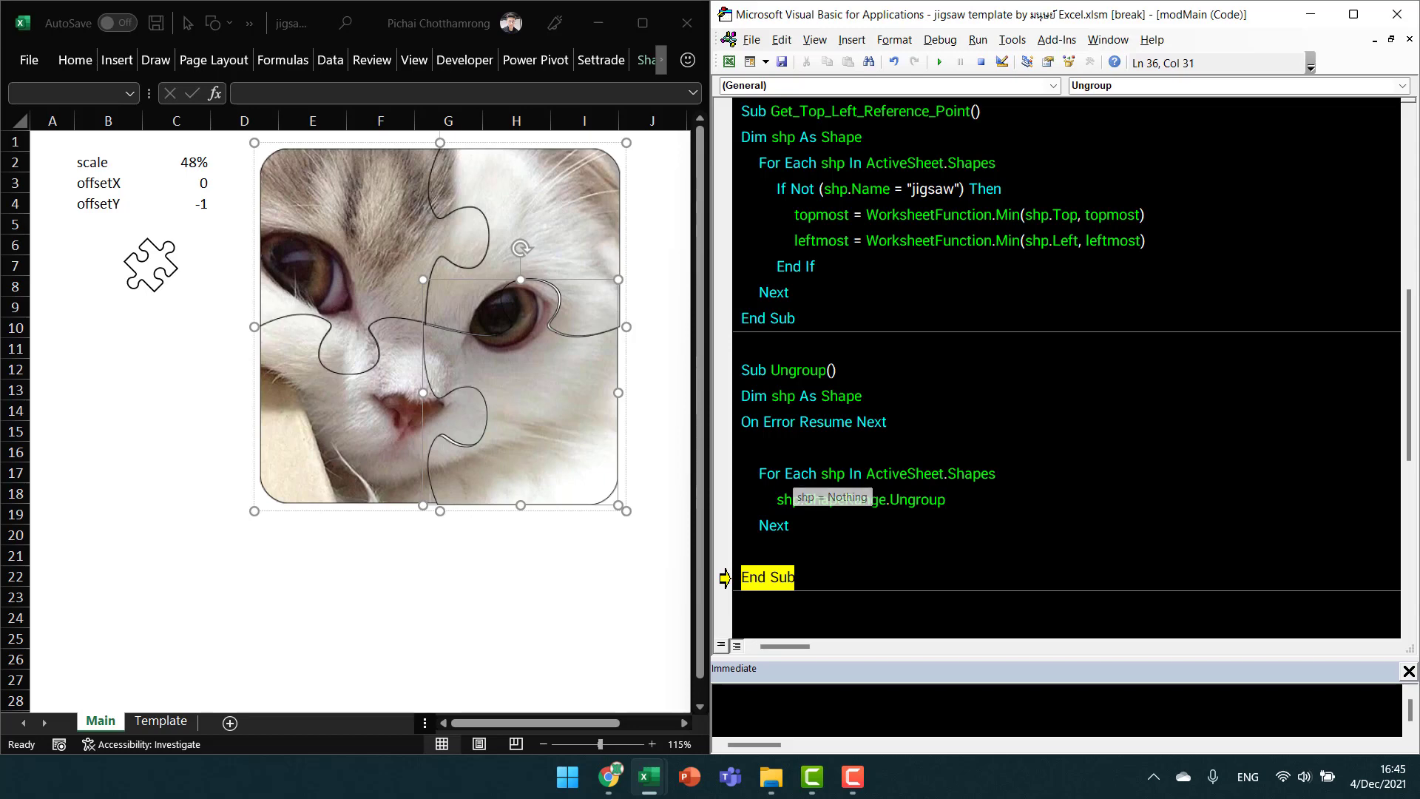
Move execution back to the Ungroup call and step into its loop to the ungroup statement.
{"action": "left_click_drag", "start_coordinate": [725, 577], "coordinate": [747, 467]}
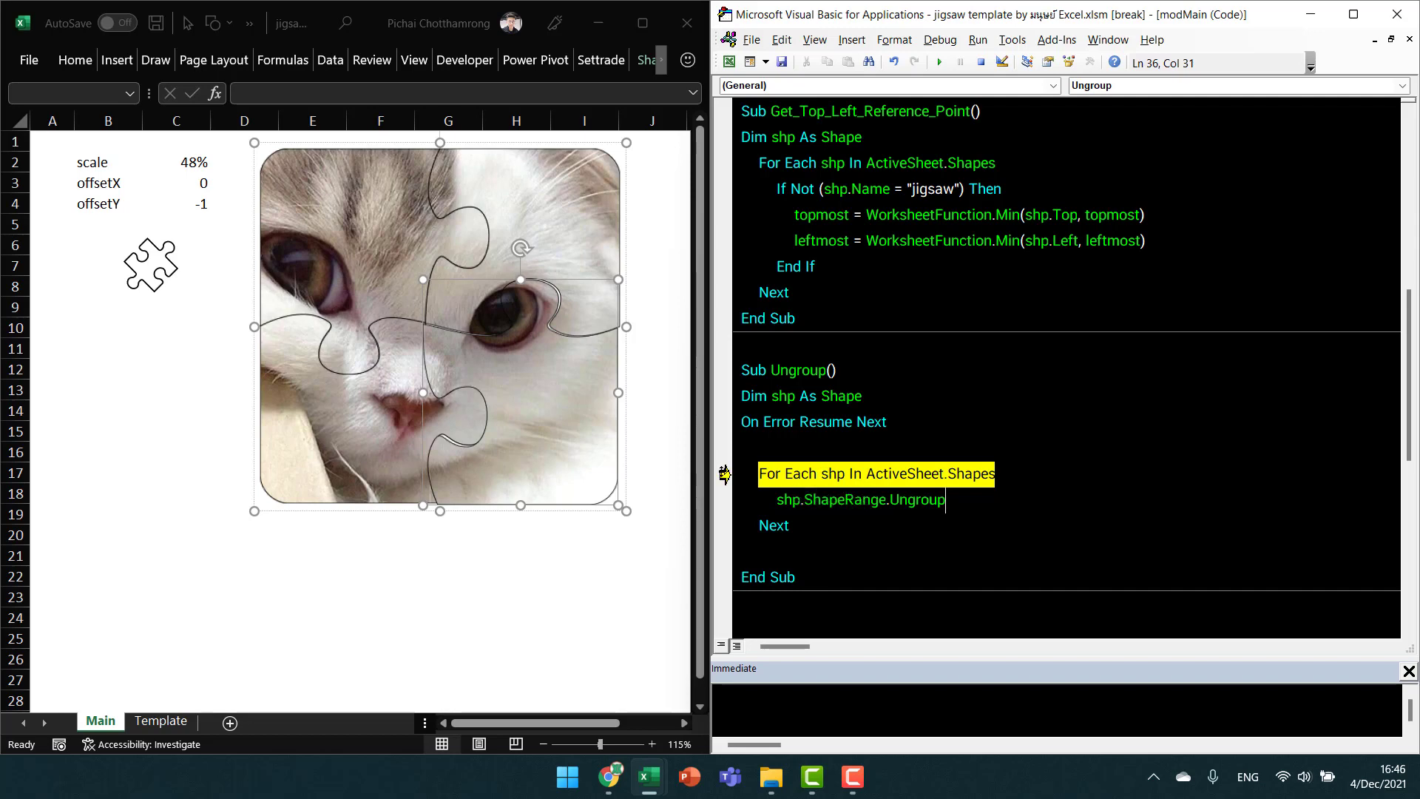
{"action": "left_click_drag", "start_coordinate": [724, 474], "coordinate": [725, 501]}
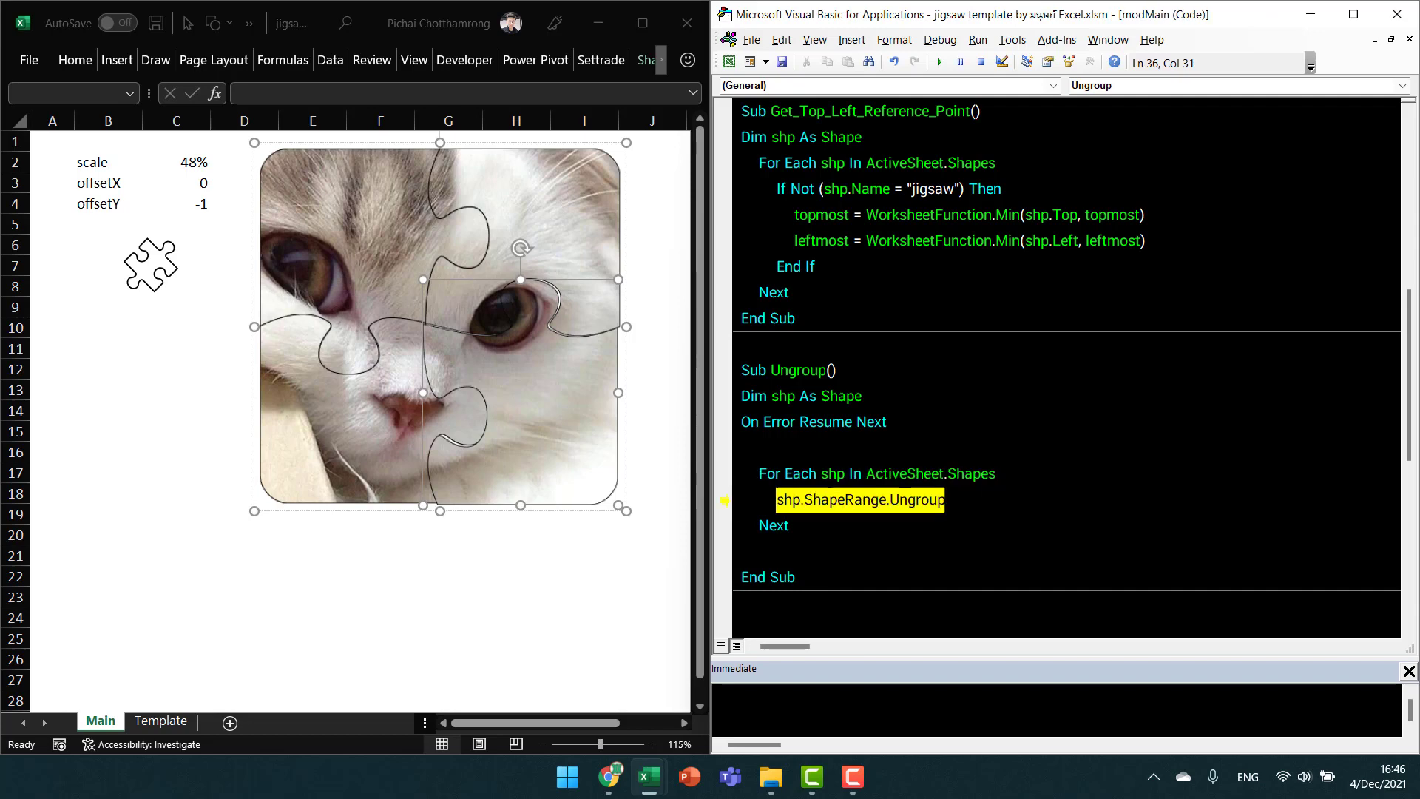
{"action": "key", "text": "F8"}
{"action": "key", "text": "F8"}
{"action": "key", "text": "F8"}
{"action": "key", "text": "F8"}
{"action": "key", "text": "F8"}
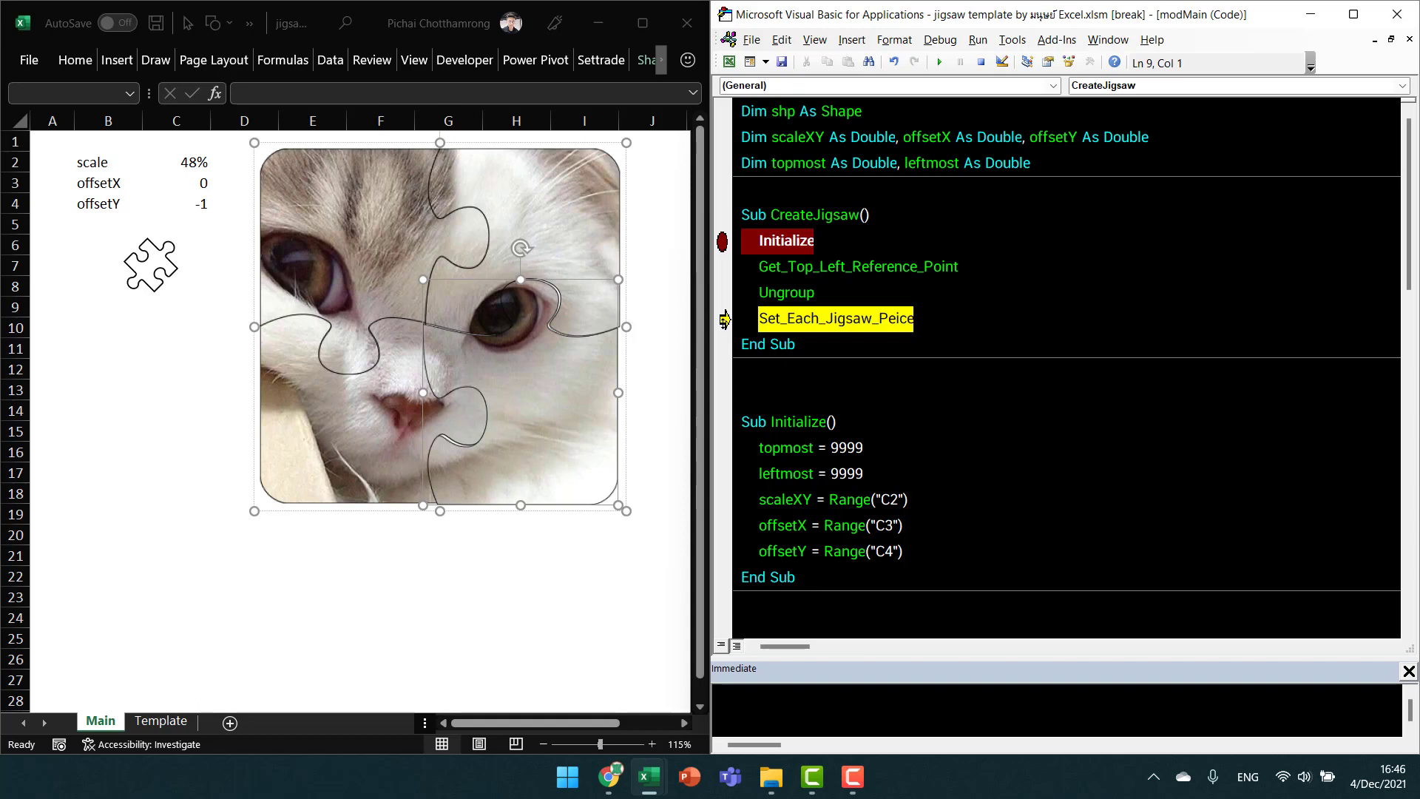
{"action": "left_click_drag", "start_coordinate": [724, 319], "coordinate": [724, 292]}
{"action": "key", "text": "F8"}
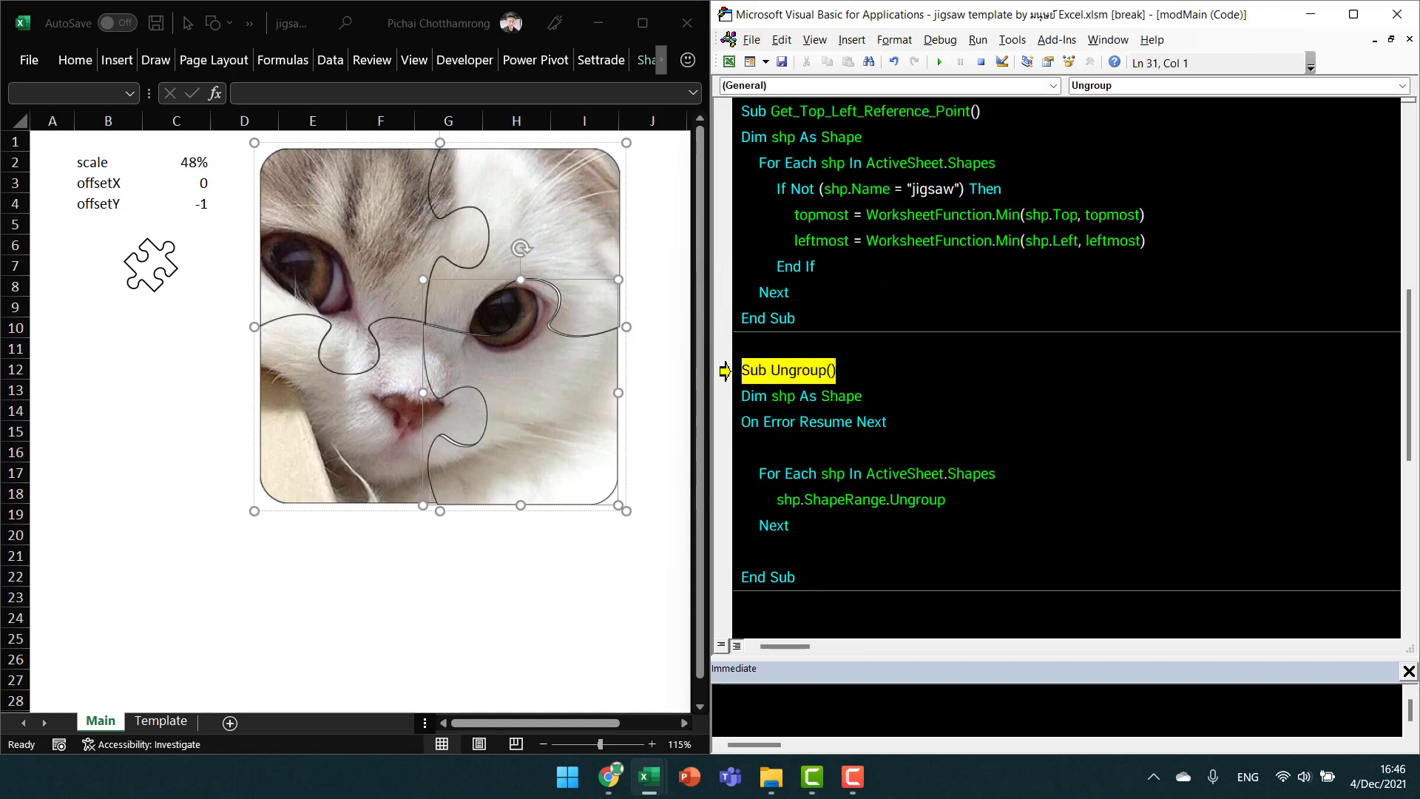
{"action": "key", "text": "F8"}
{"action": "key", "text": "F8"}
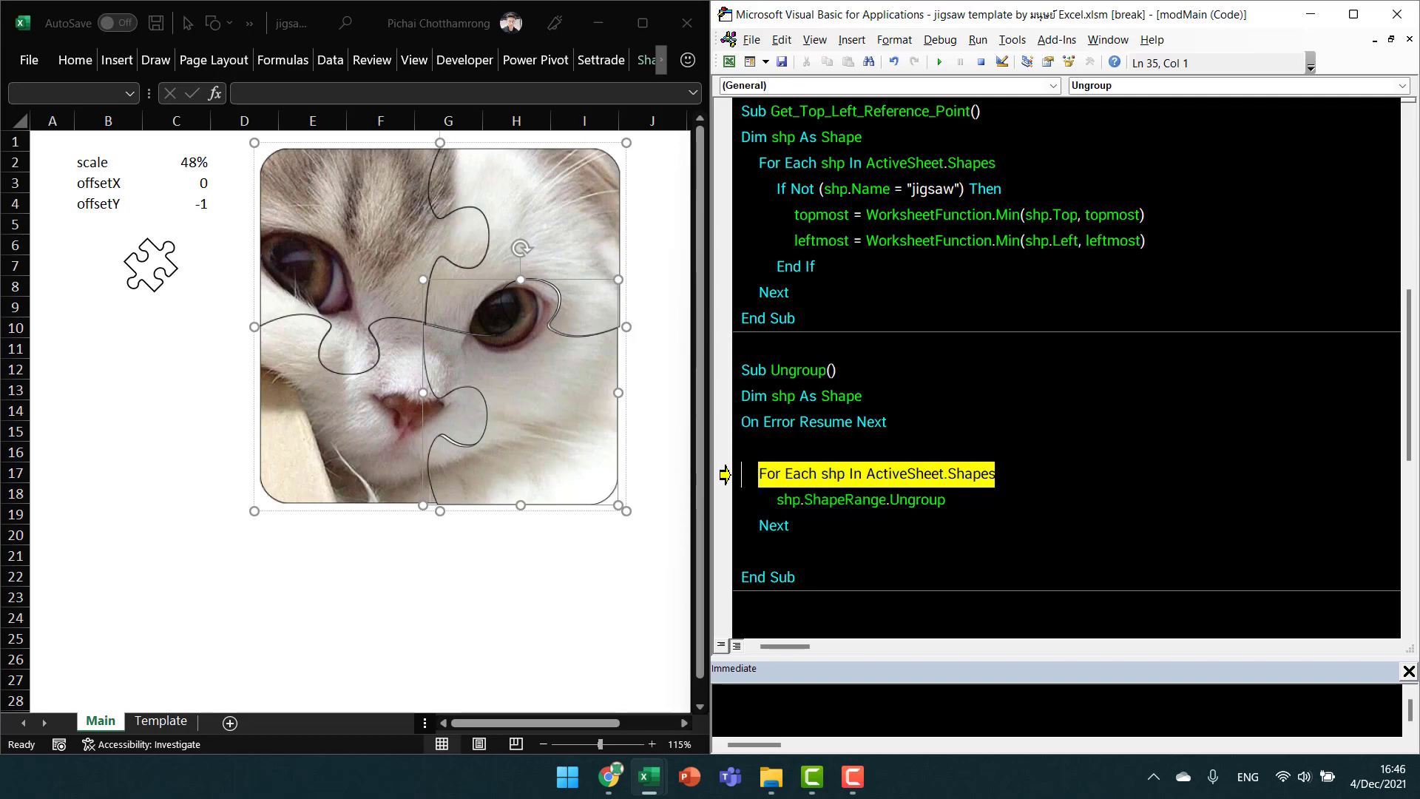
{"action": "key", "text": "F8"}
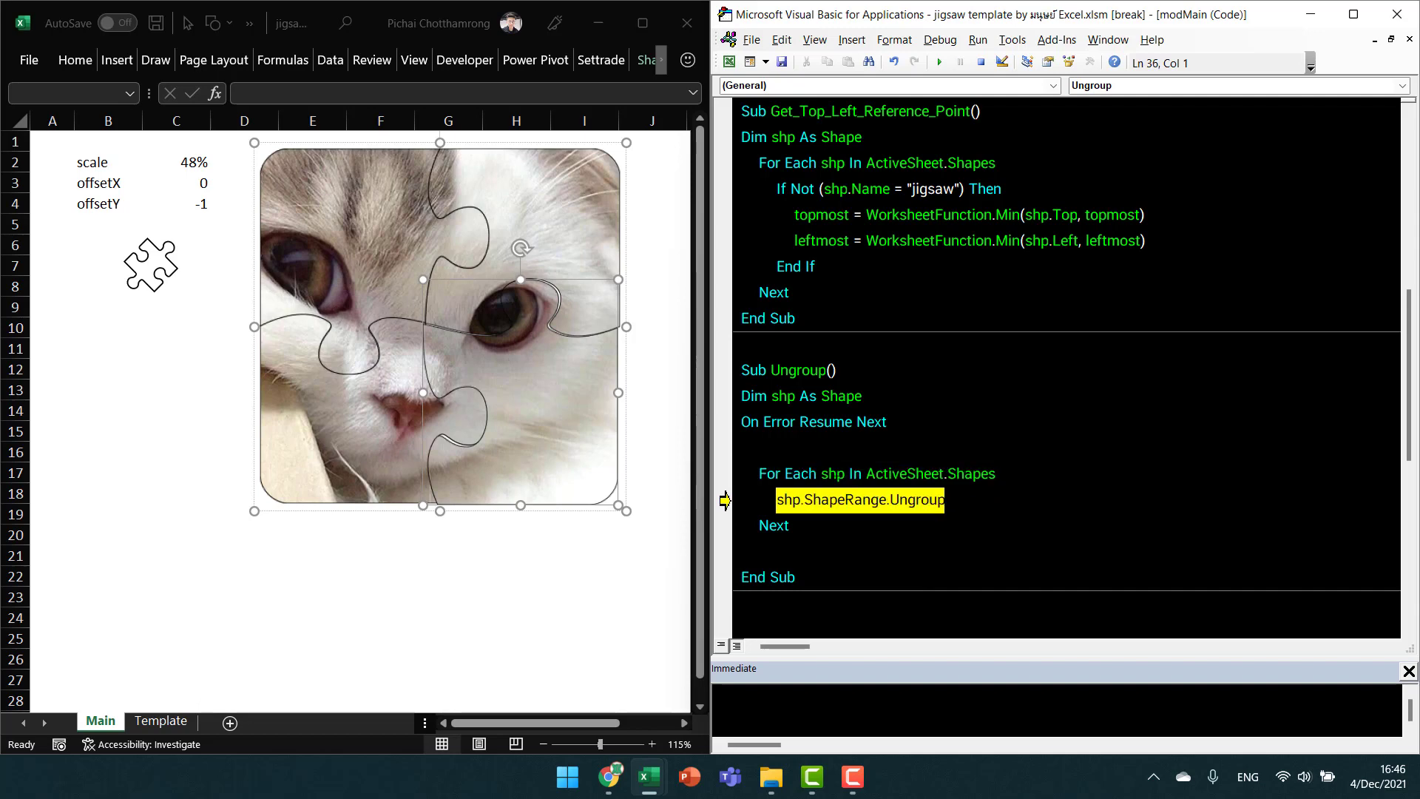
Pause on shp.ShapeRange.Ungroup again and print ?shp.name in the Immediate window.
{"action": "left_click", "coordinate": [829, 474]}
{"action": "key", "text": "Down"}
{"action": "key", "text": "Down"}
{"action": "key", "text": "F8"}
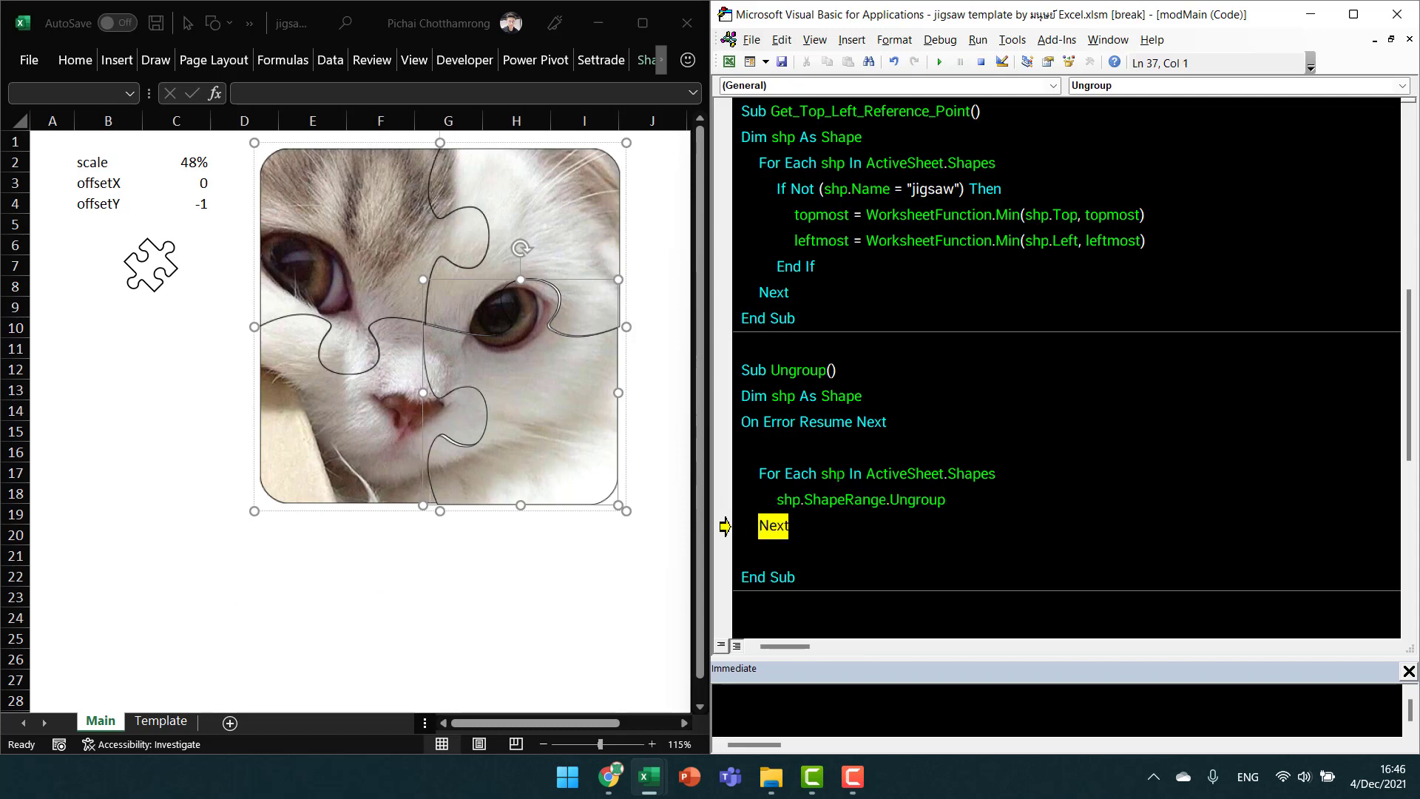
{"action": "key", "text": "F8"}
{"action": "left_click", "coordinate": [837, 474]}
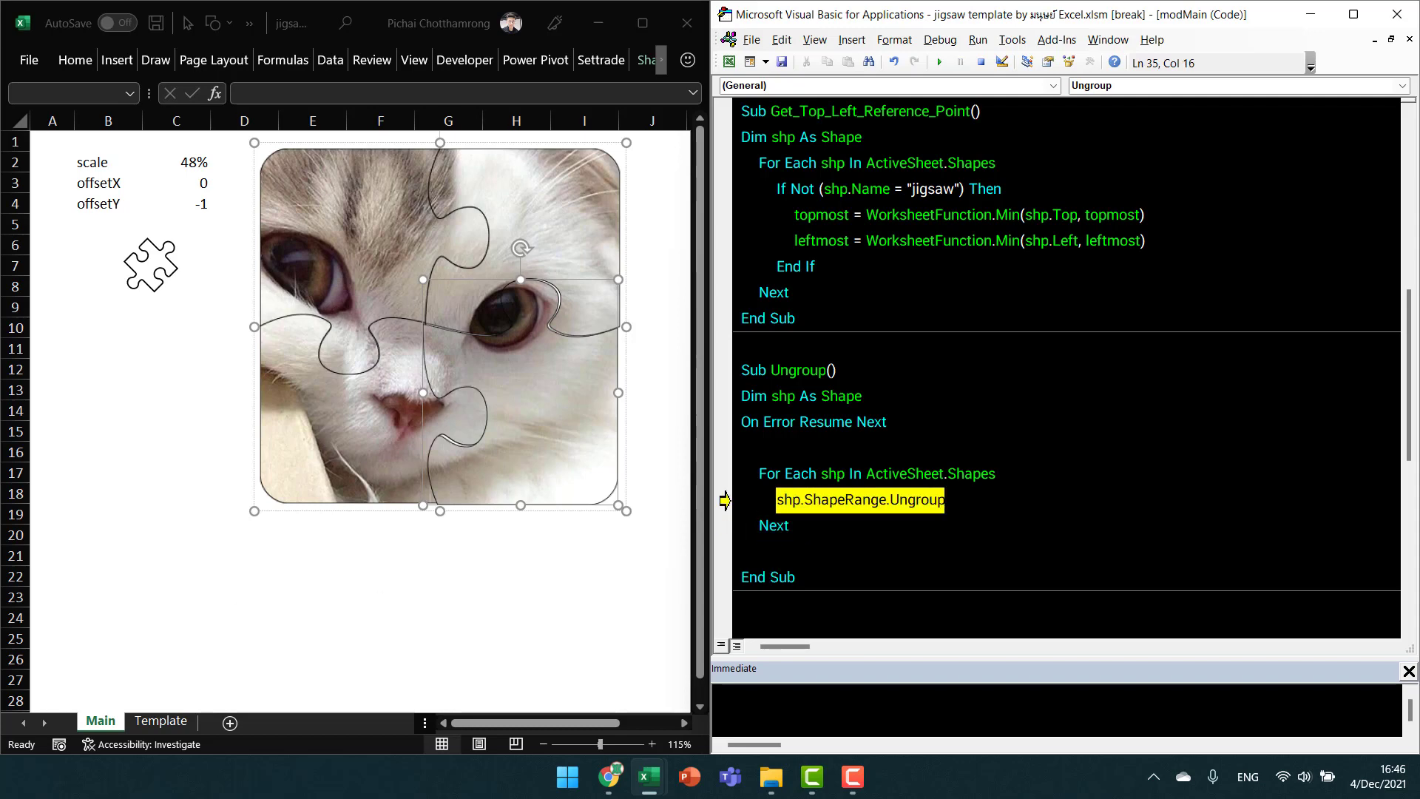
{"action": "double_click", "coordinate": [795, 501]}
{"action": "key", "text": "ctrl+g"}
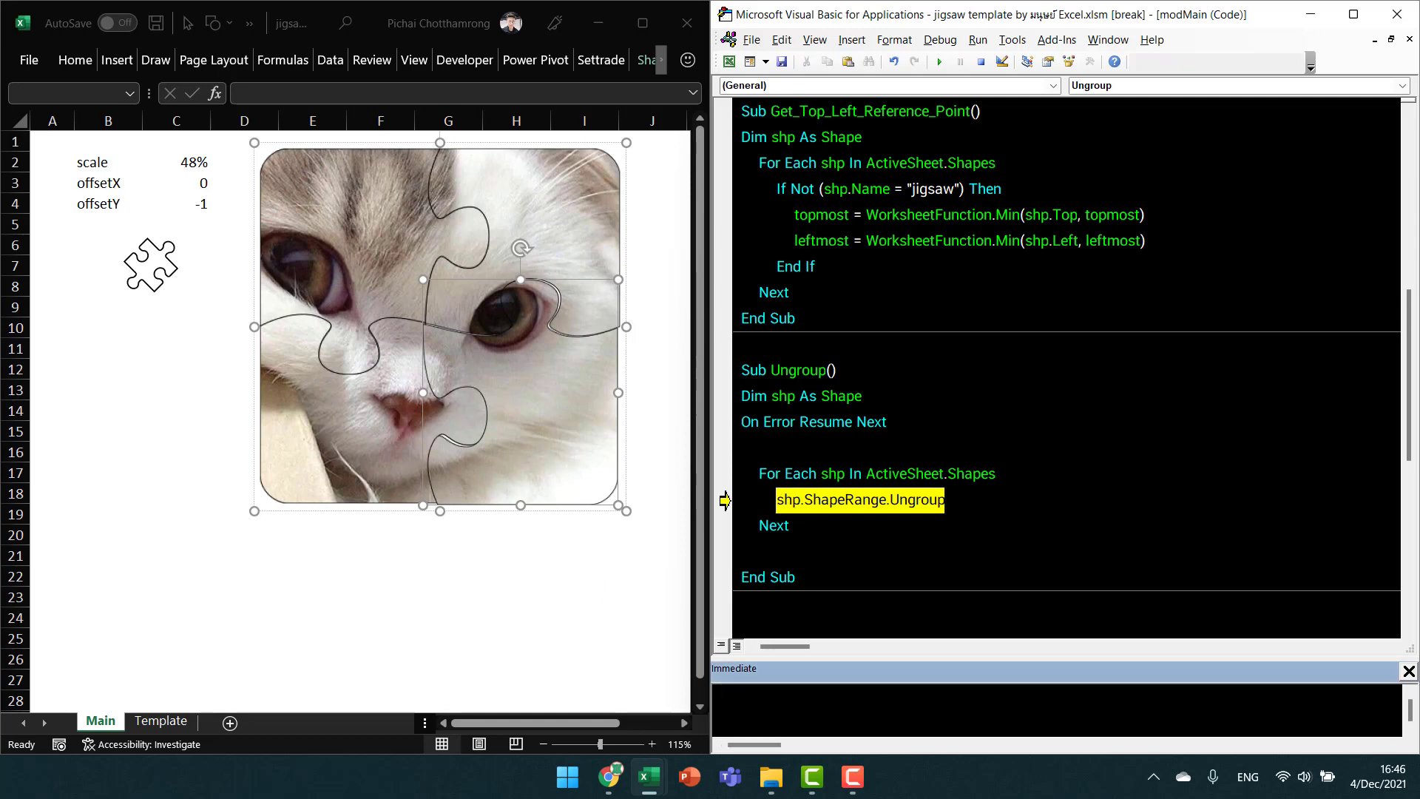
{"action": "type", "text": "?"}
{"action": "type", "text": "shp.name"}
{"action": "key", "text": "Return"}
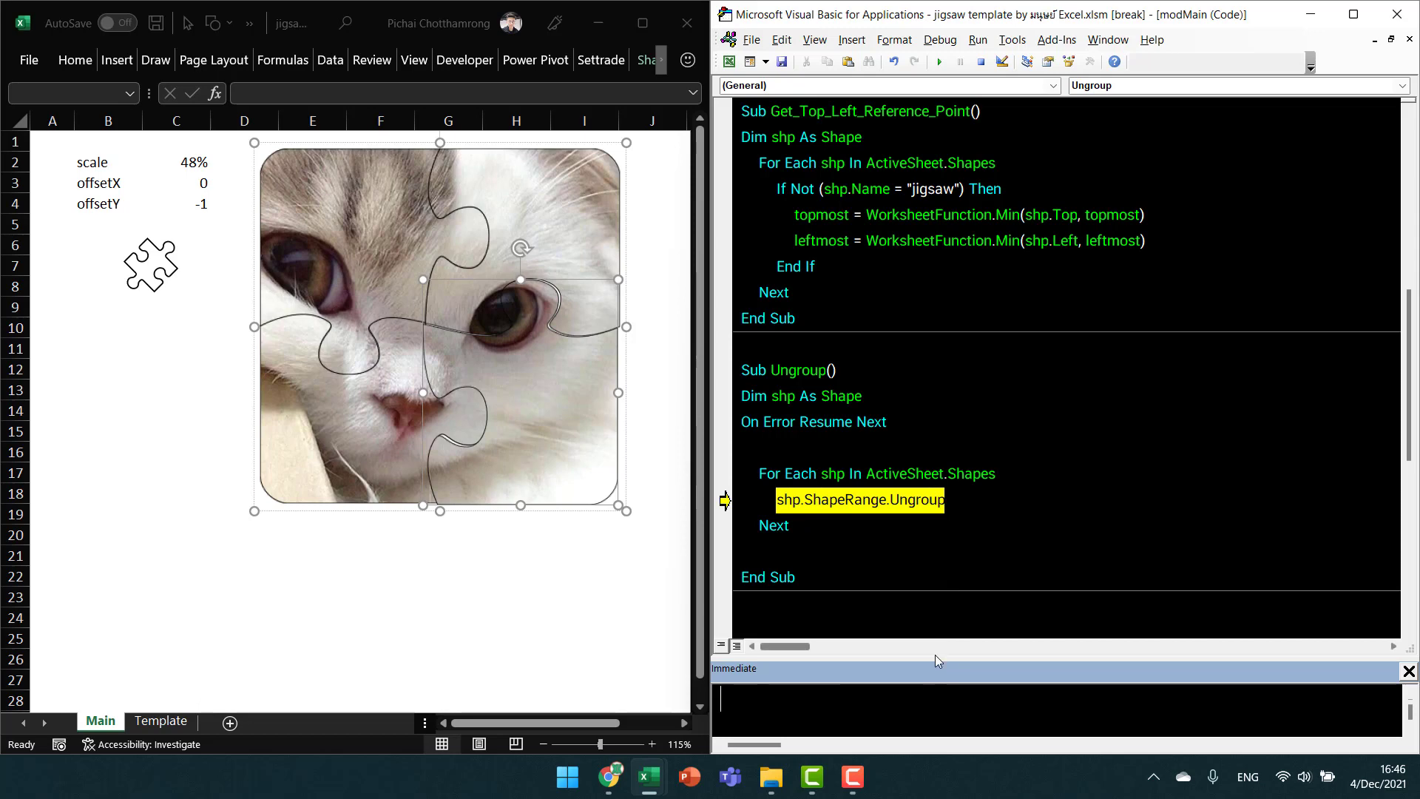
Enlarge the Immediate pane, step past the ungroup line and check whether the cat picture split.
{"action": "left_click_drag", "start_coordinate": [935, 663], "coordinate": [935, 625]}
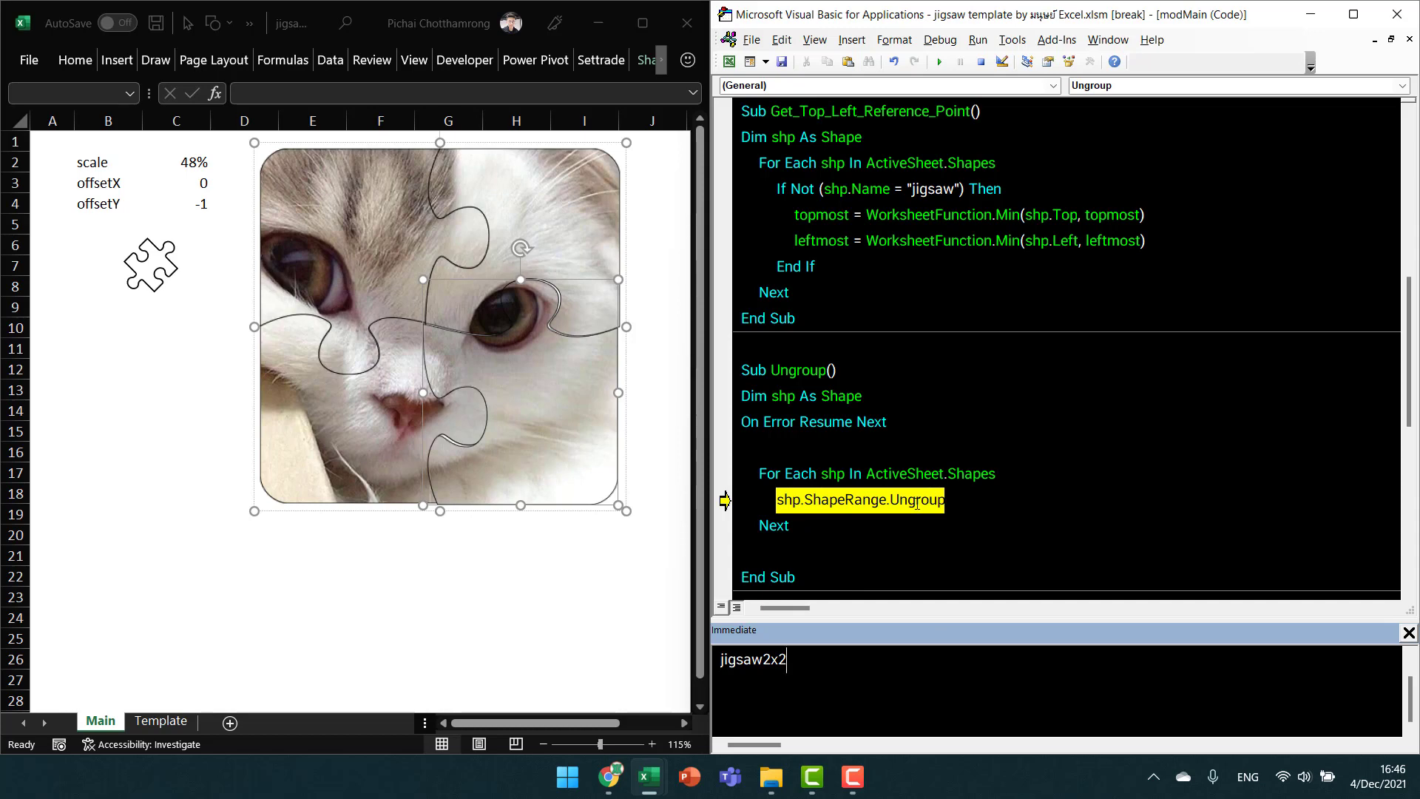
{"action": "key", "text": "F8"}
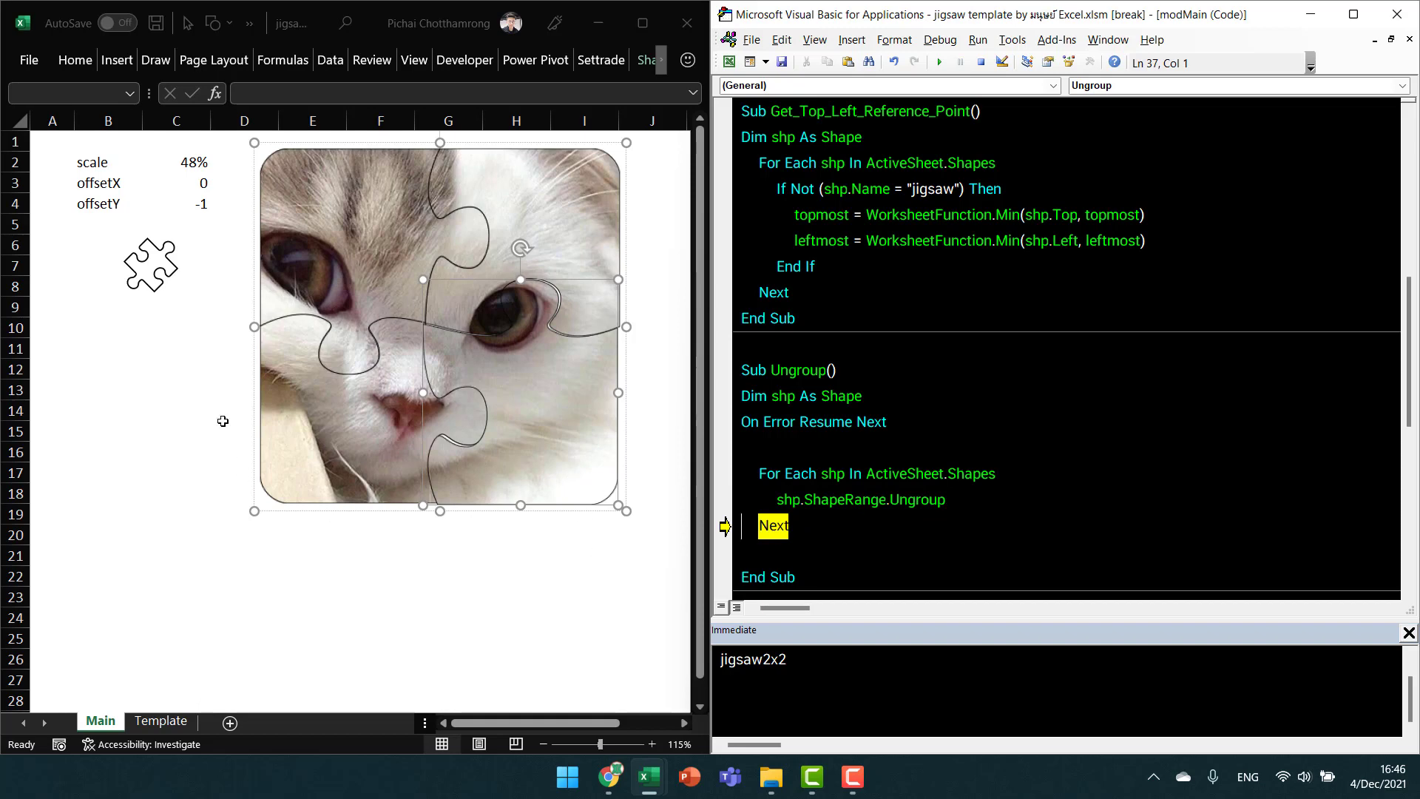
{"action": "left_click", "coordinate": [201, 376]}
{"action": "left_click", "coordinate": [371, 242]}
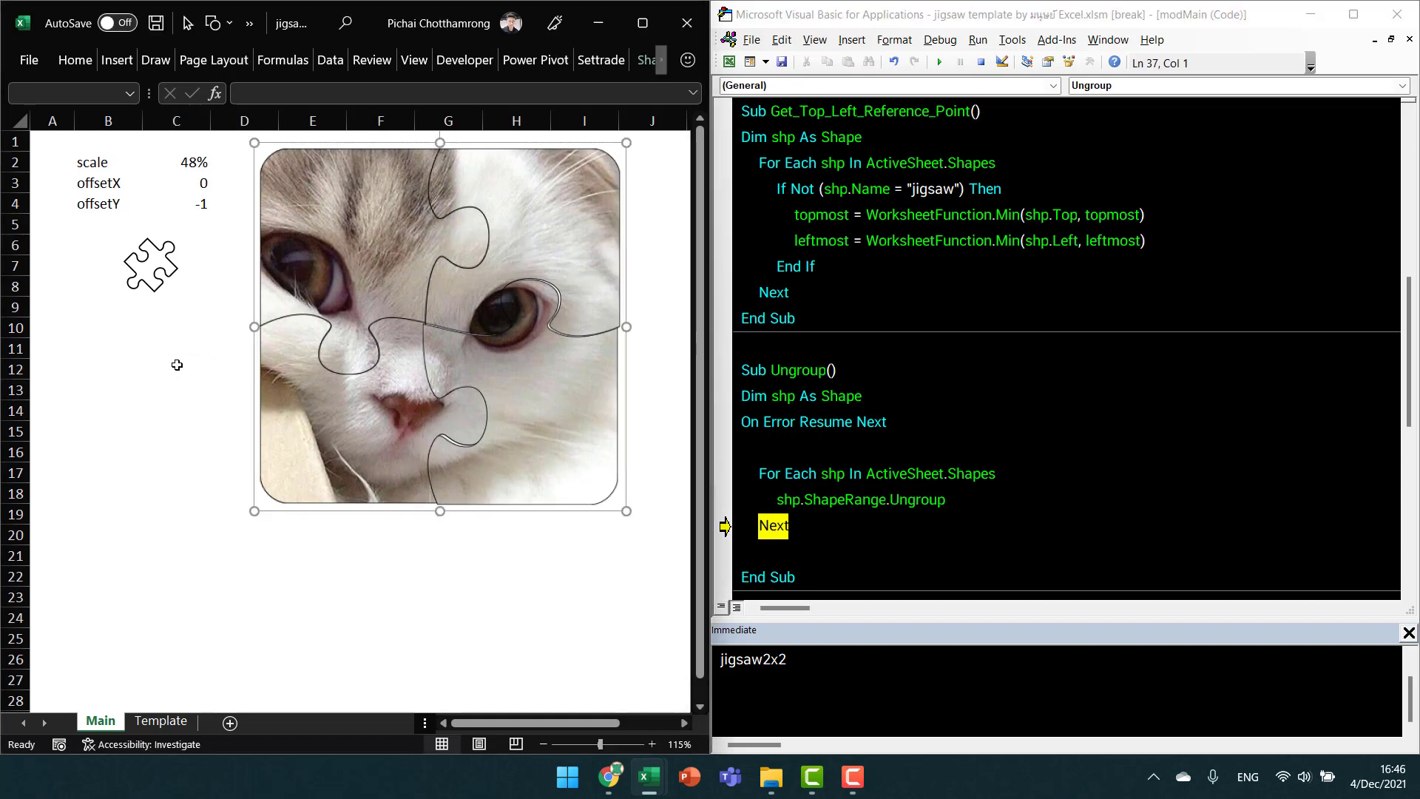
Append .Select to the ungroup line, rewind to it, recheck ?shp.Name and run it.
{"action": "left_click", "coordinate": [946, 499]}
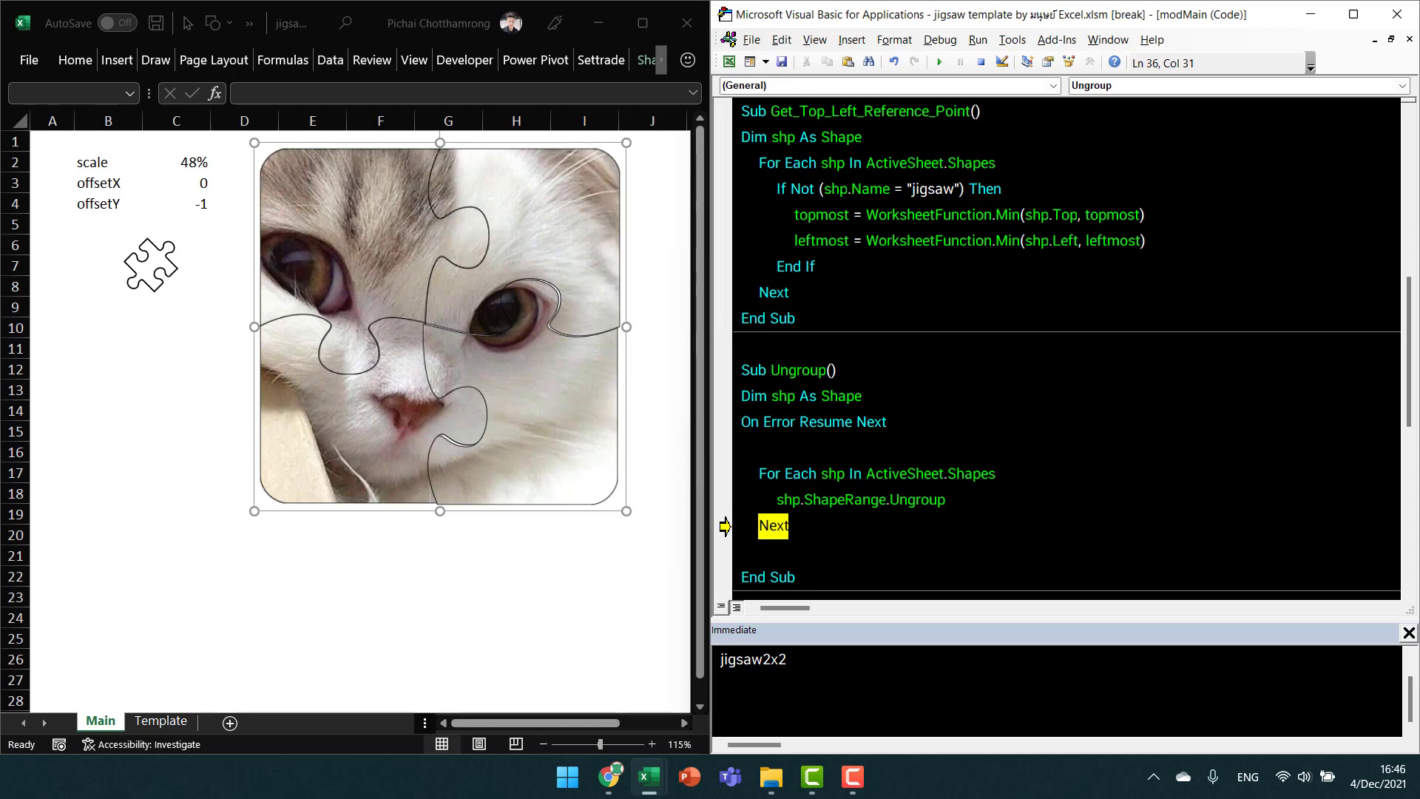
{"action": "type", "text": ".se"}
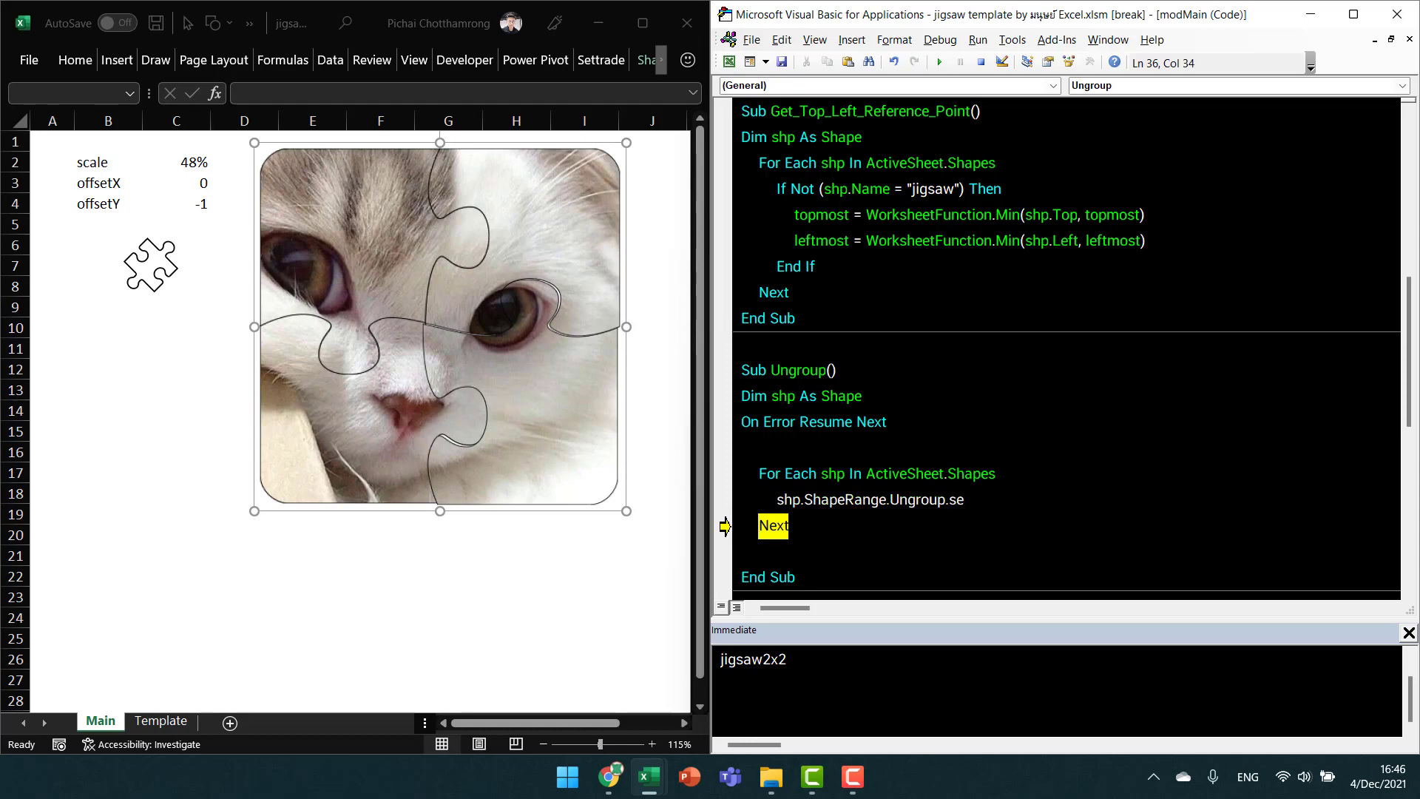
{"action": "type", "text": "lect"}
{"action": "left_click", "coordinate": [742, 474]}
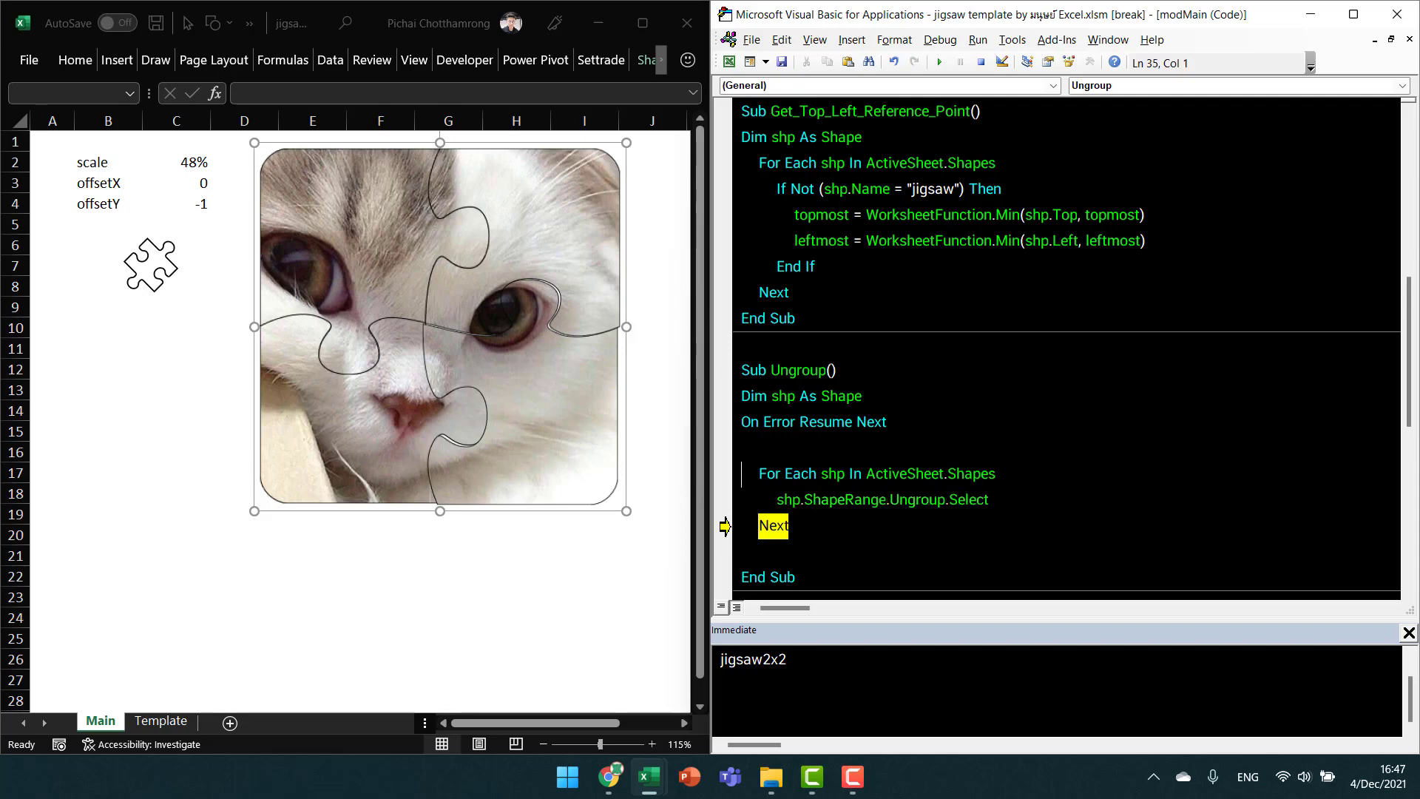
{"action": "left_click_drag", "start_coordinate": [724, 526], "coordinate": [726, 499]}
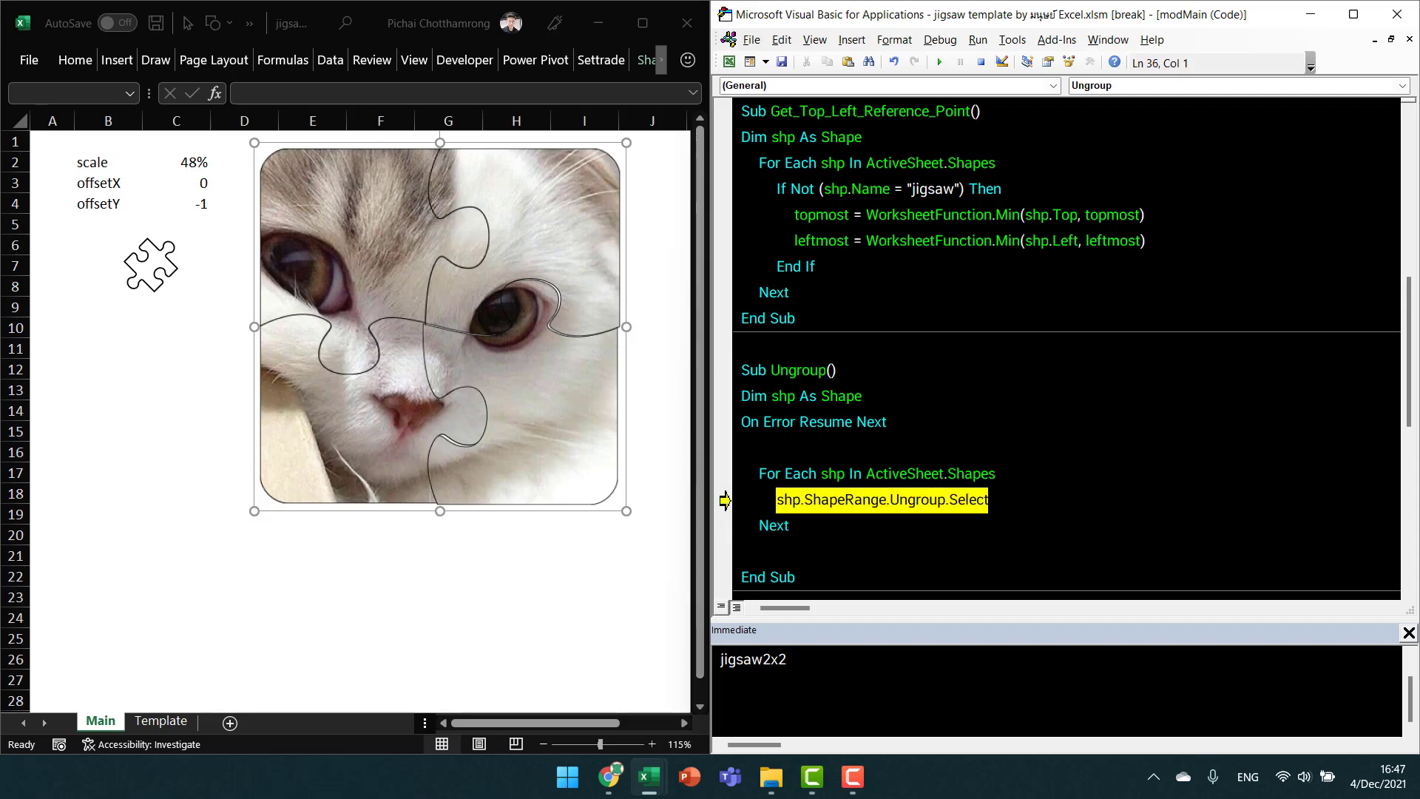
{"action": "key", "text": "ctrl+g"}
{"action": "type", "text": "?shp.Name"}
{"action": "key", "text": "Return"}
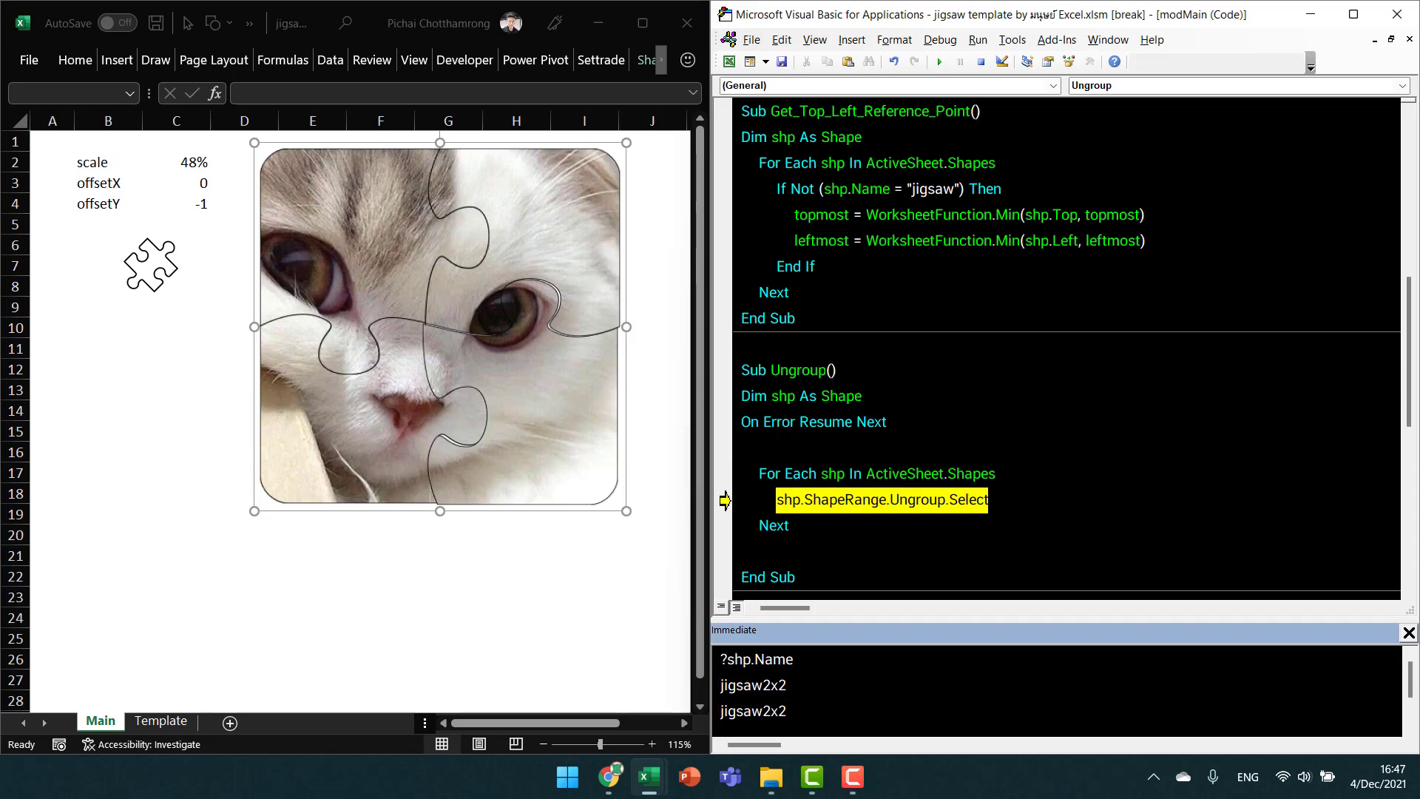
{"action": "key", "text": "shift+Up"}
{"action": "key", "text": "shift+Up"}
{"action": "key", "text": "Delete"}
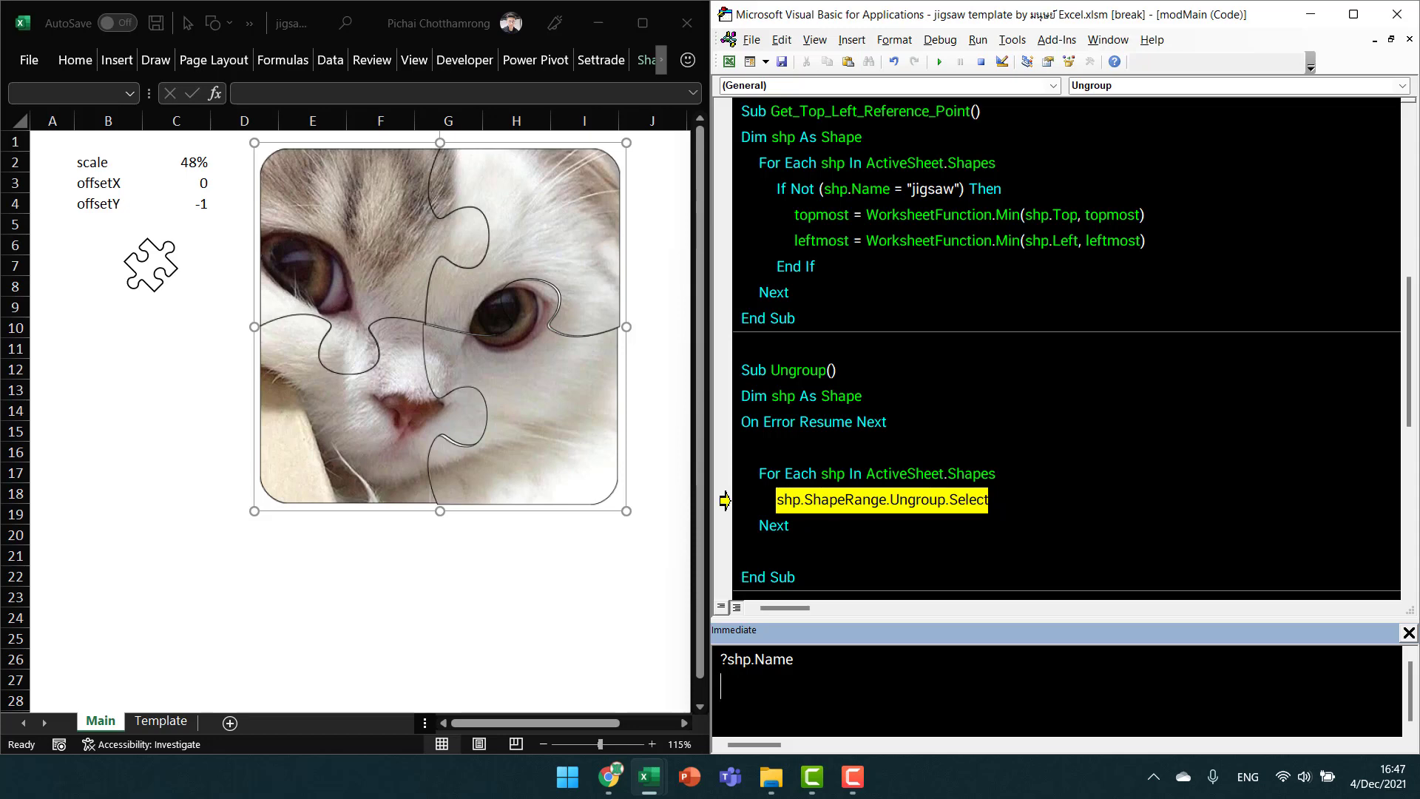
{"action": "left_click", "coordinate": [989, 499]}
{"action": "key", "text": "F8"}
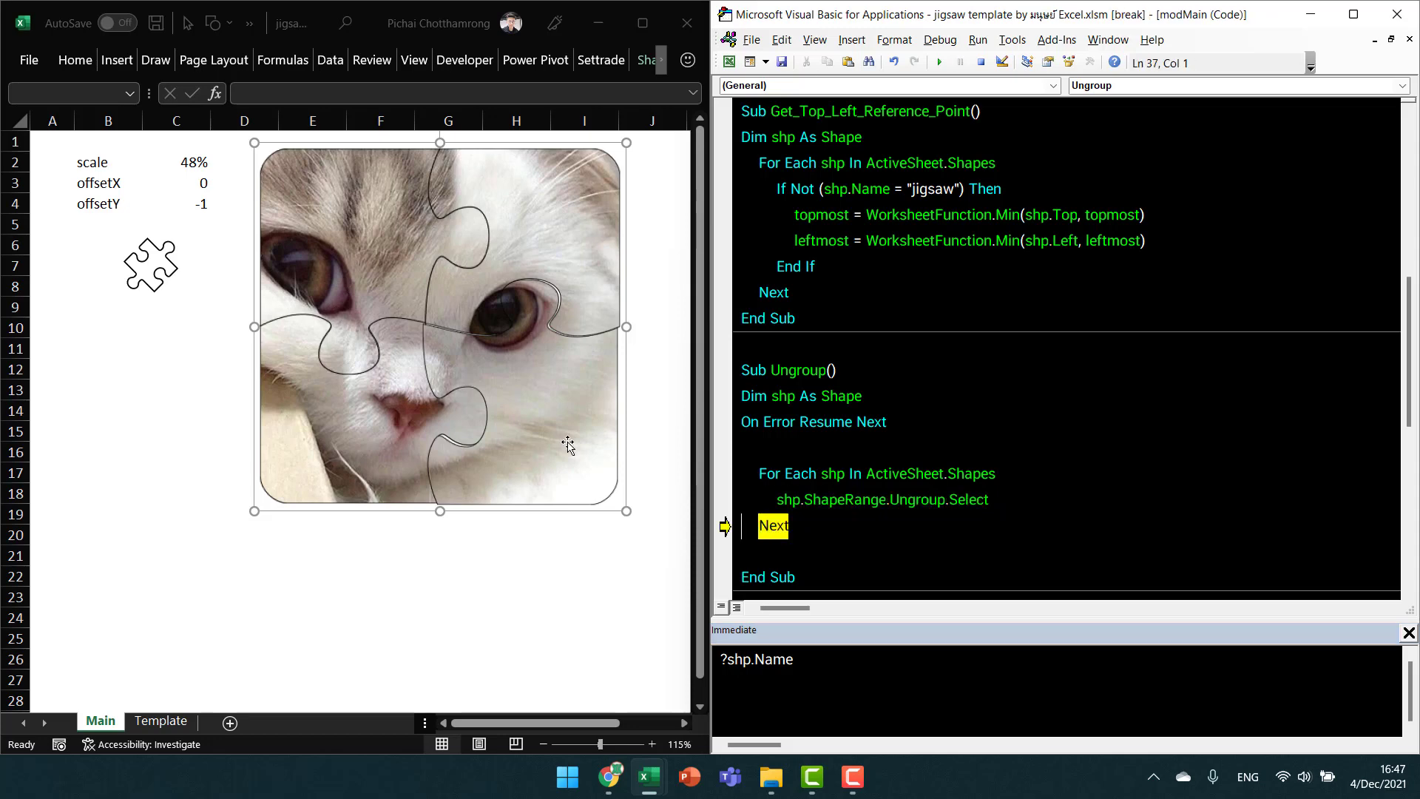
Verify a cat piece is now separate, then insert an empty line above the ungroup line.
{"action": "left_click", "coordinate": [215, 462]}
{"action": "left_click", "coordinate": [532, 259]}
{"action": "left_click", "coordinate": [532, 258]}
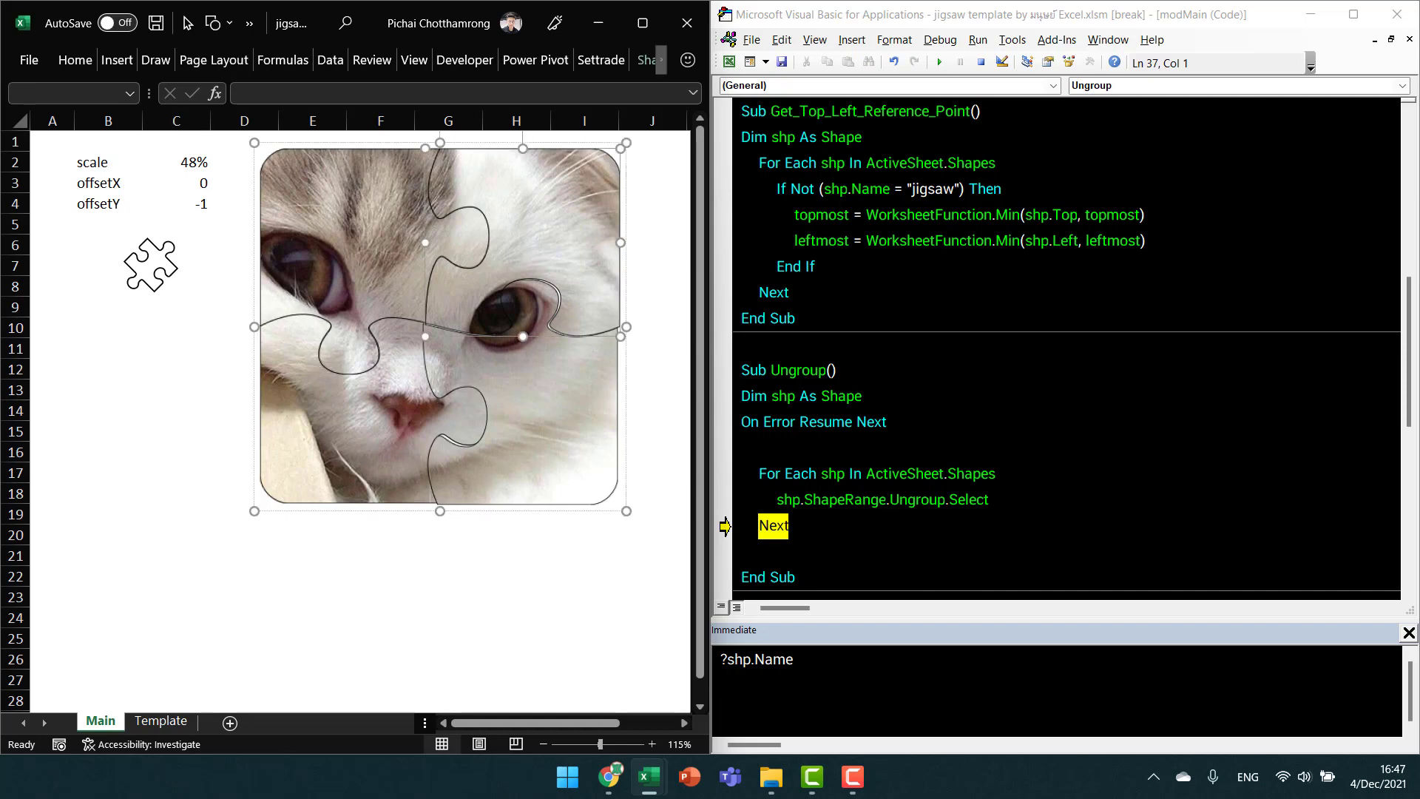
{"action": "left_click", "coordinate": [996, 473]}
{"action": "key", "text": "Down"}
{"action": "key", "text": "Home"}
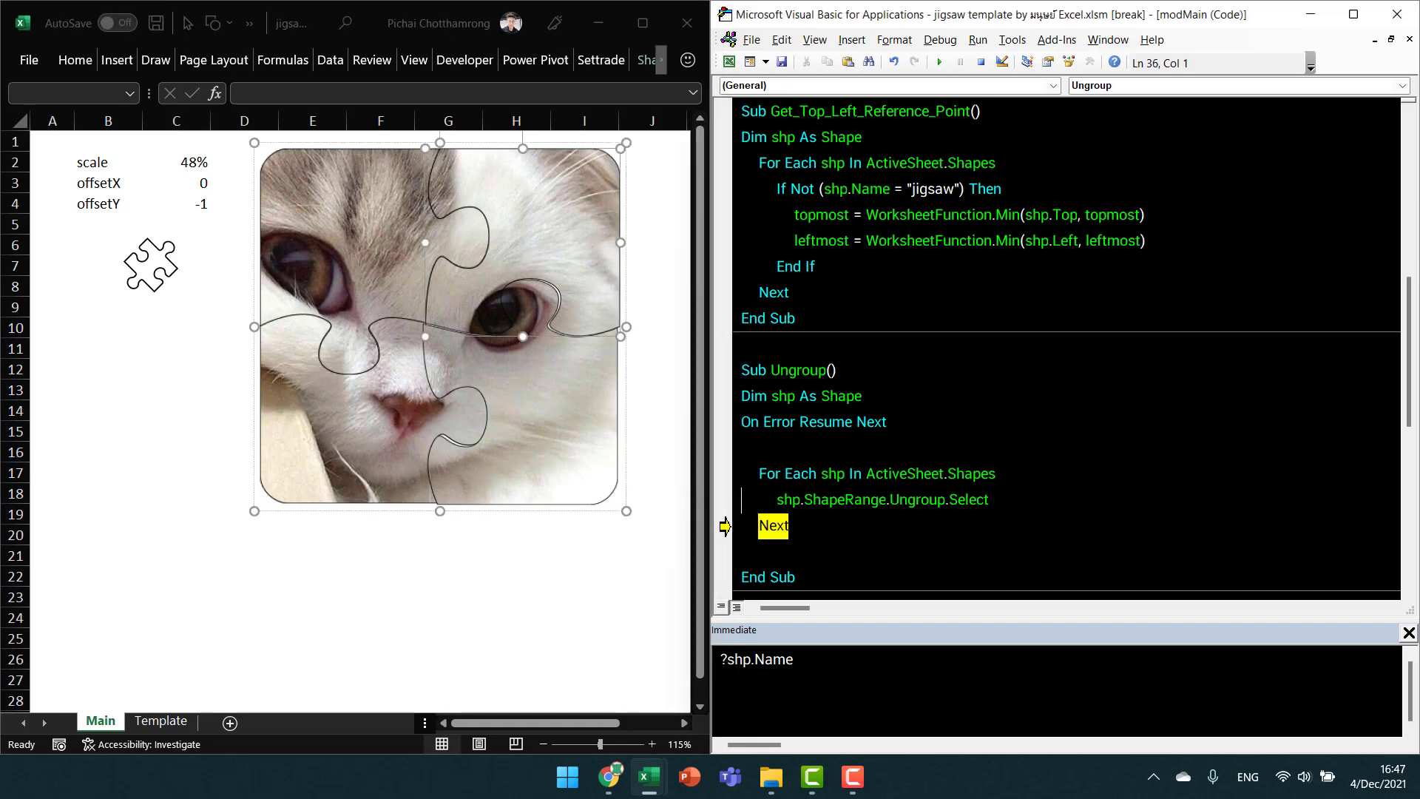
{"action": "key", "text": "Return"}
{"action": "key", "text": "Up"}
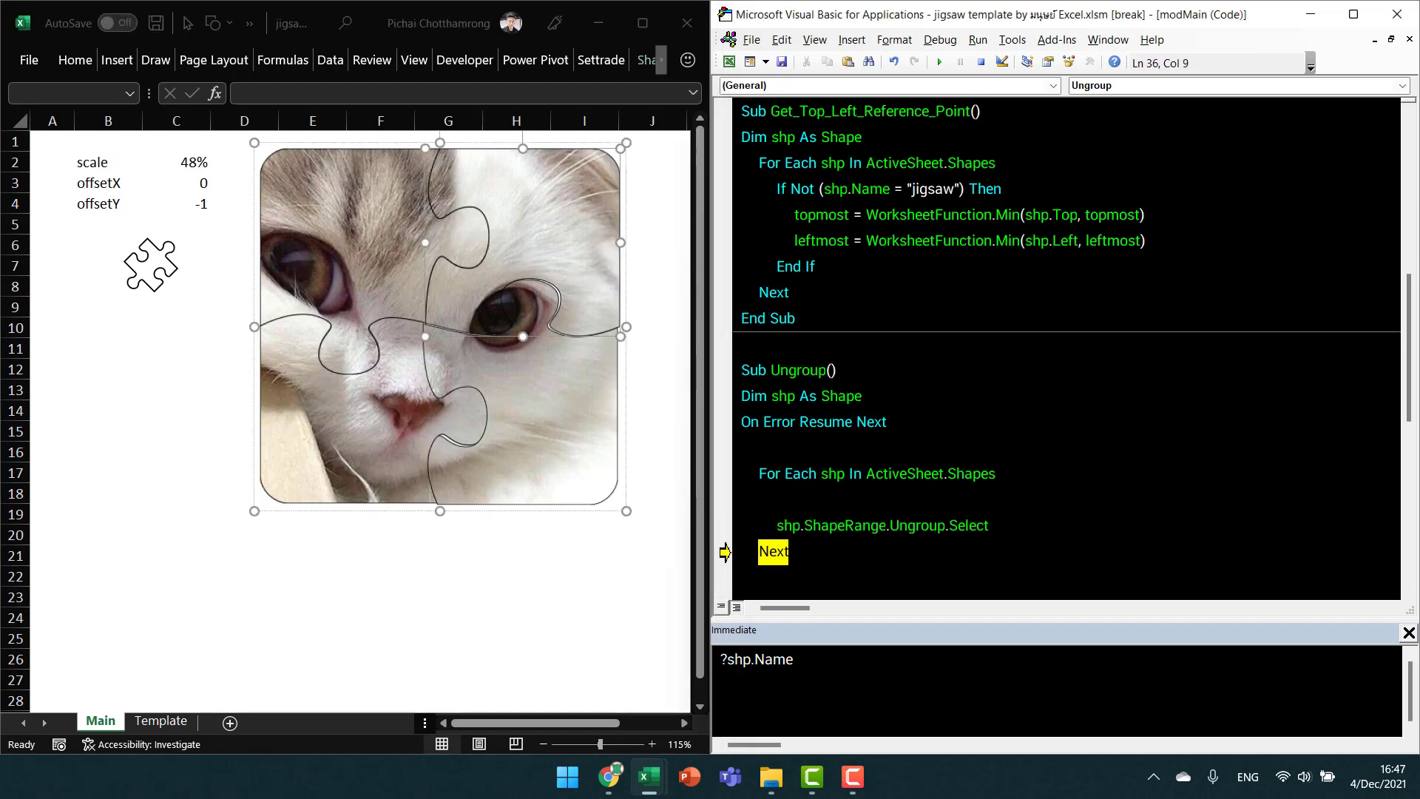
Add a shp.Select line and change the next line to Selection.ShapeRange.Ungroup.Select.
{"action": "type", "text": "shp"}
{"action": "type", "text": ".set"}
{"action": "key", "text": "BackSpace"}
{"action": "type", "text": "le"}
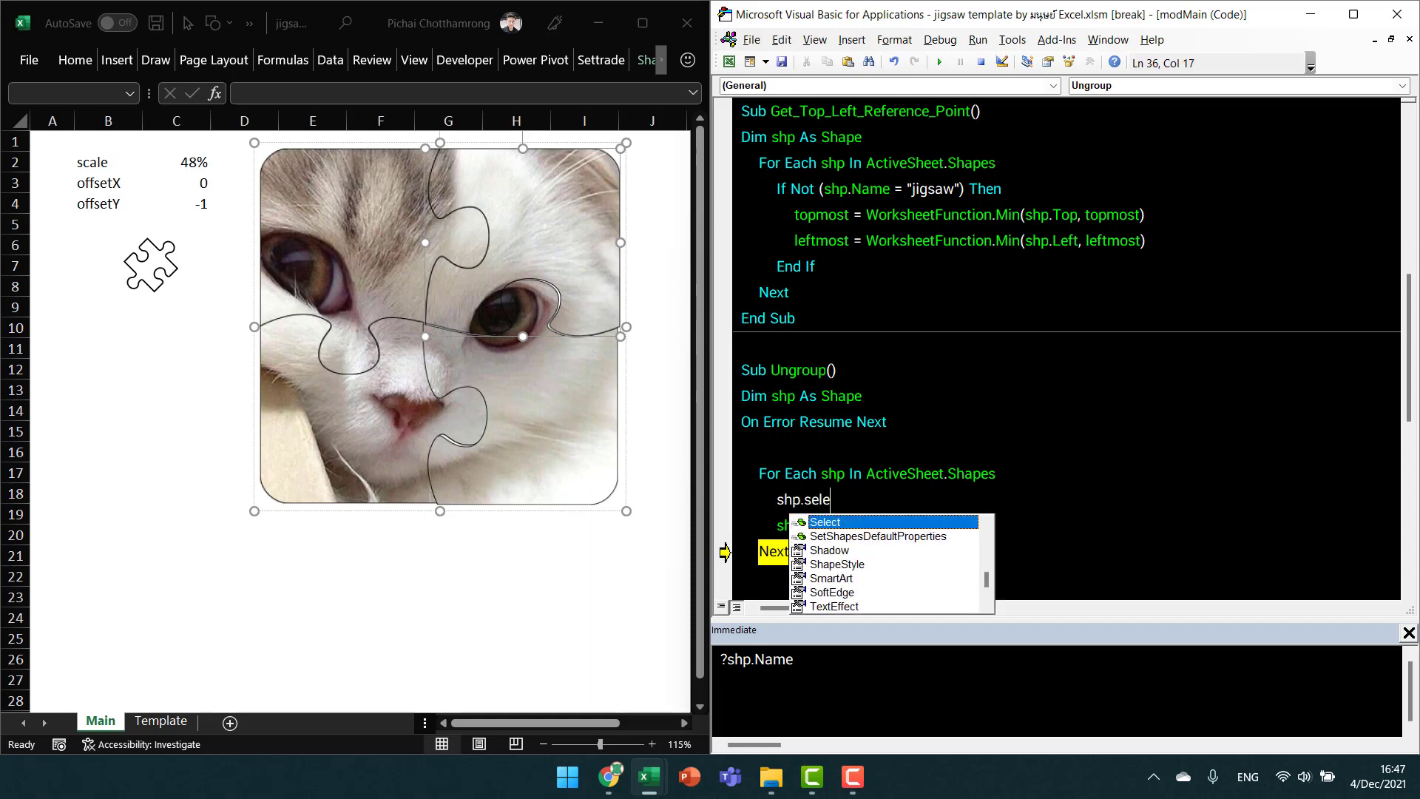
{"action": "type", "text": "ct"}
{"action": "key", "text": "Tab"}
{"action": "key", "text": "Home"}
{"action": "left_click", "coordinate": [777, 525]}
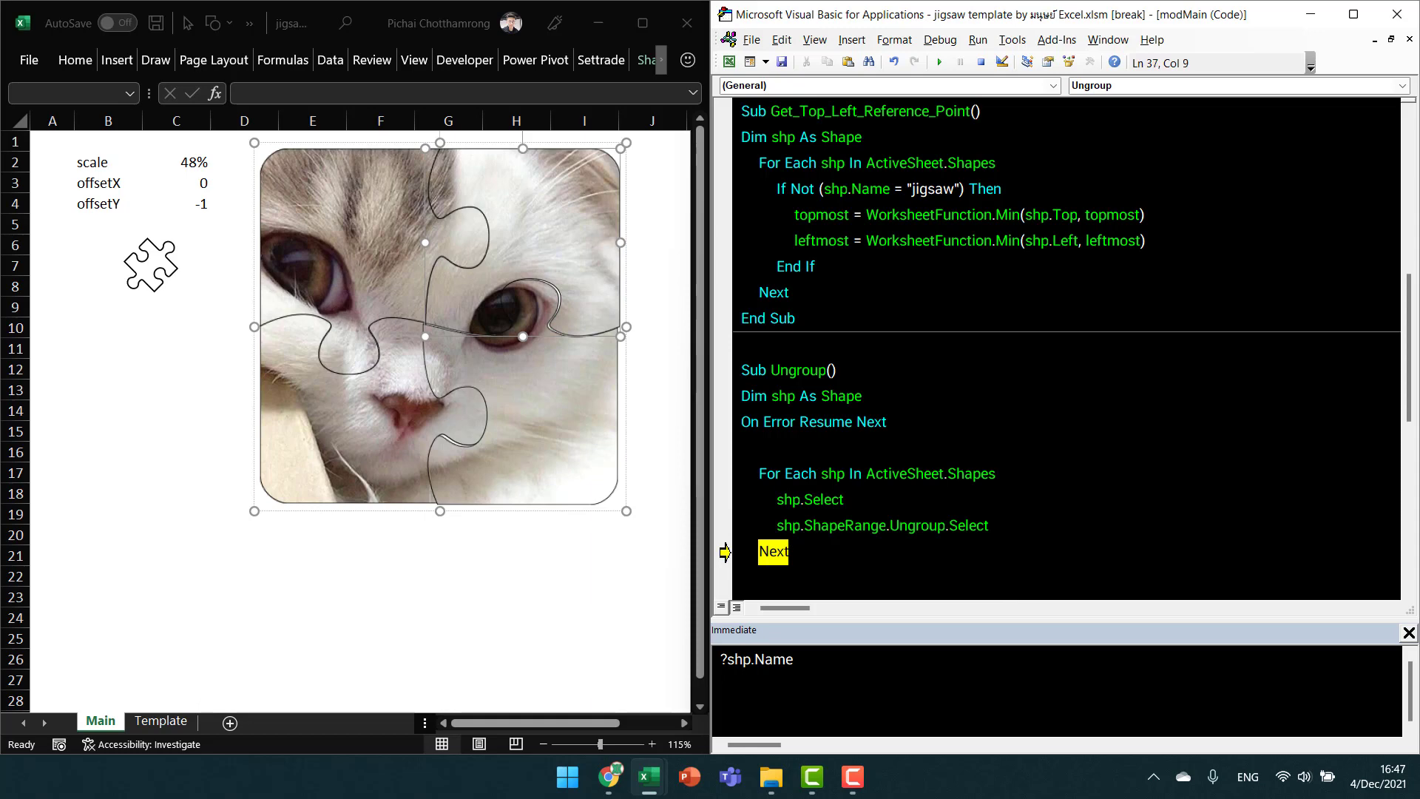
{"action": "key", "text": "ctrl+shift+Right"}
{"action": "type", "text": "se"}
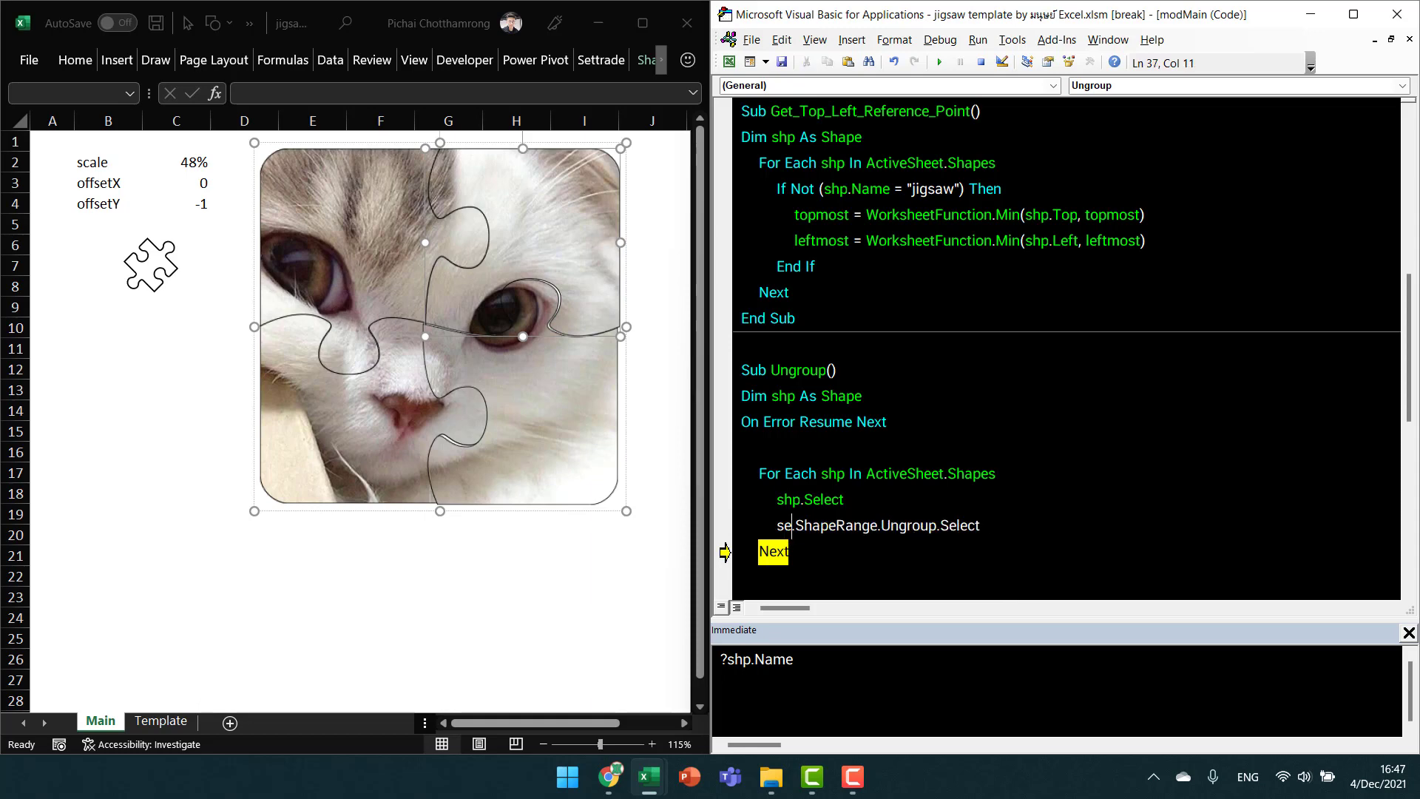
{"action": "type", "text": "lect"}
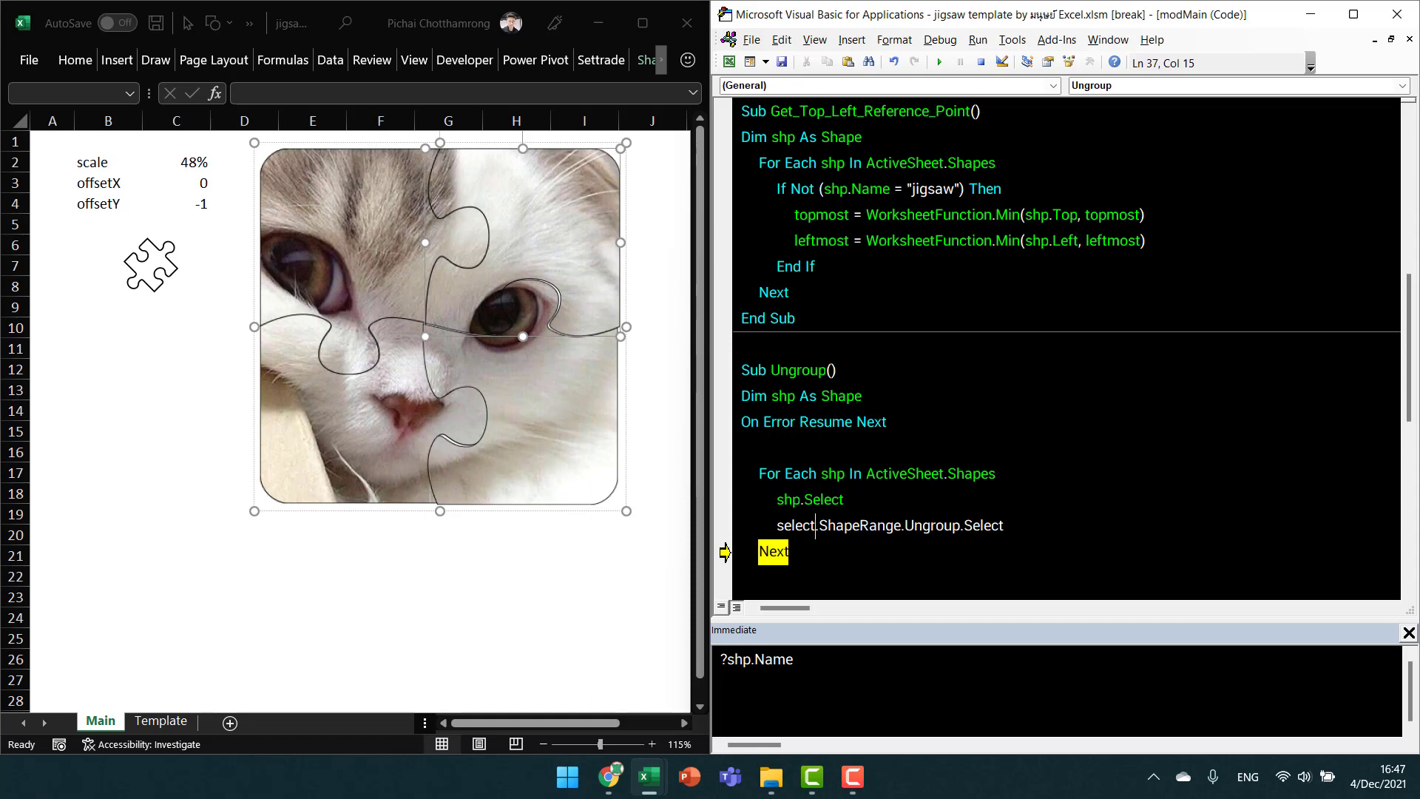
{"action": "type", "text": "ion"}
{"action": "key", "text": "Down"}
{"action": "key", "text": "Up"}
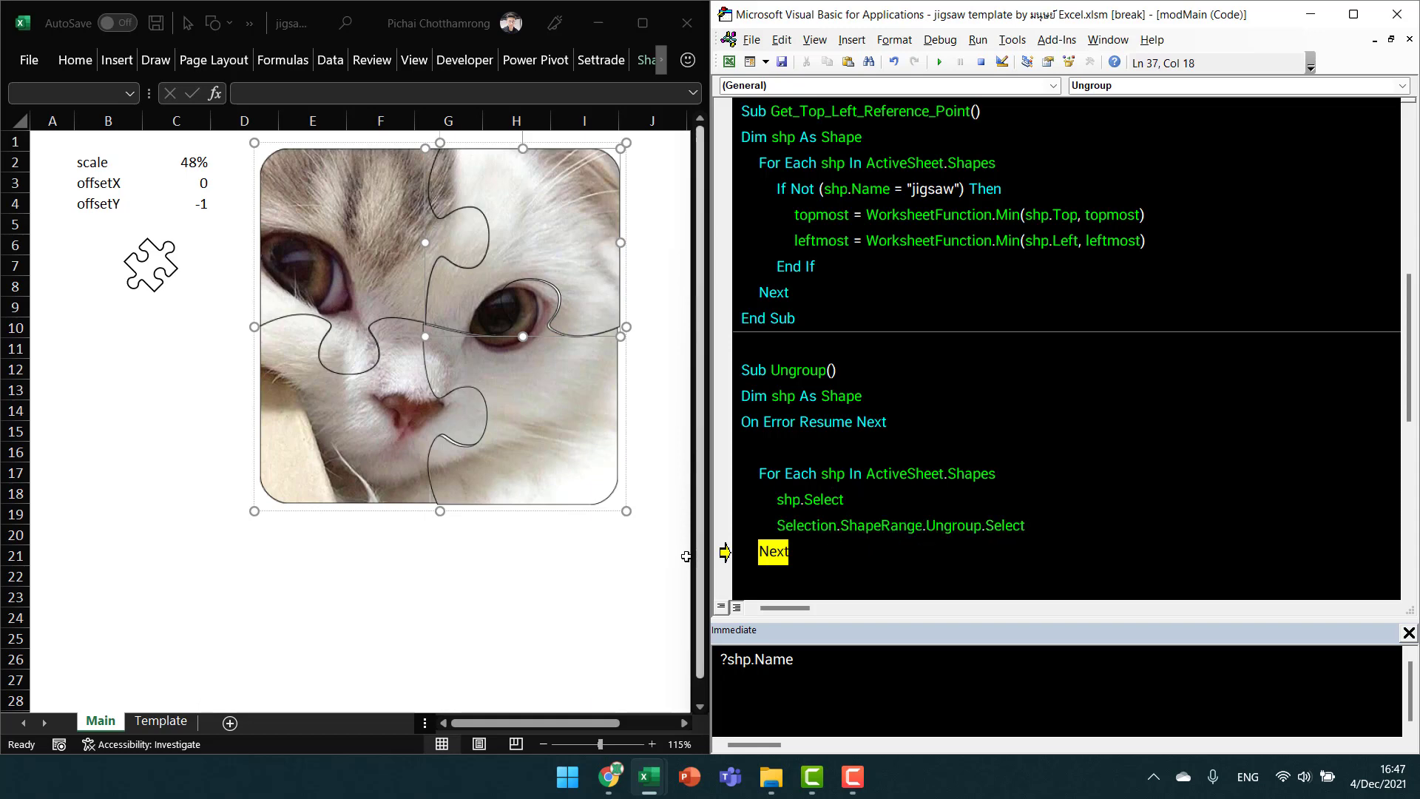
Move execution back to shp.Select and print ?shp.Name, showing jigsaw2x2 in the Immediate window.
{"action": "left_click_drag", "start_coordinate": [725, 551], "coordinate": [725, 501]}
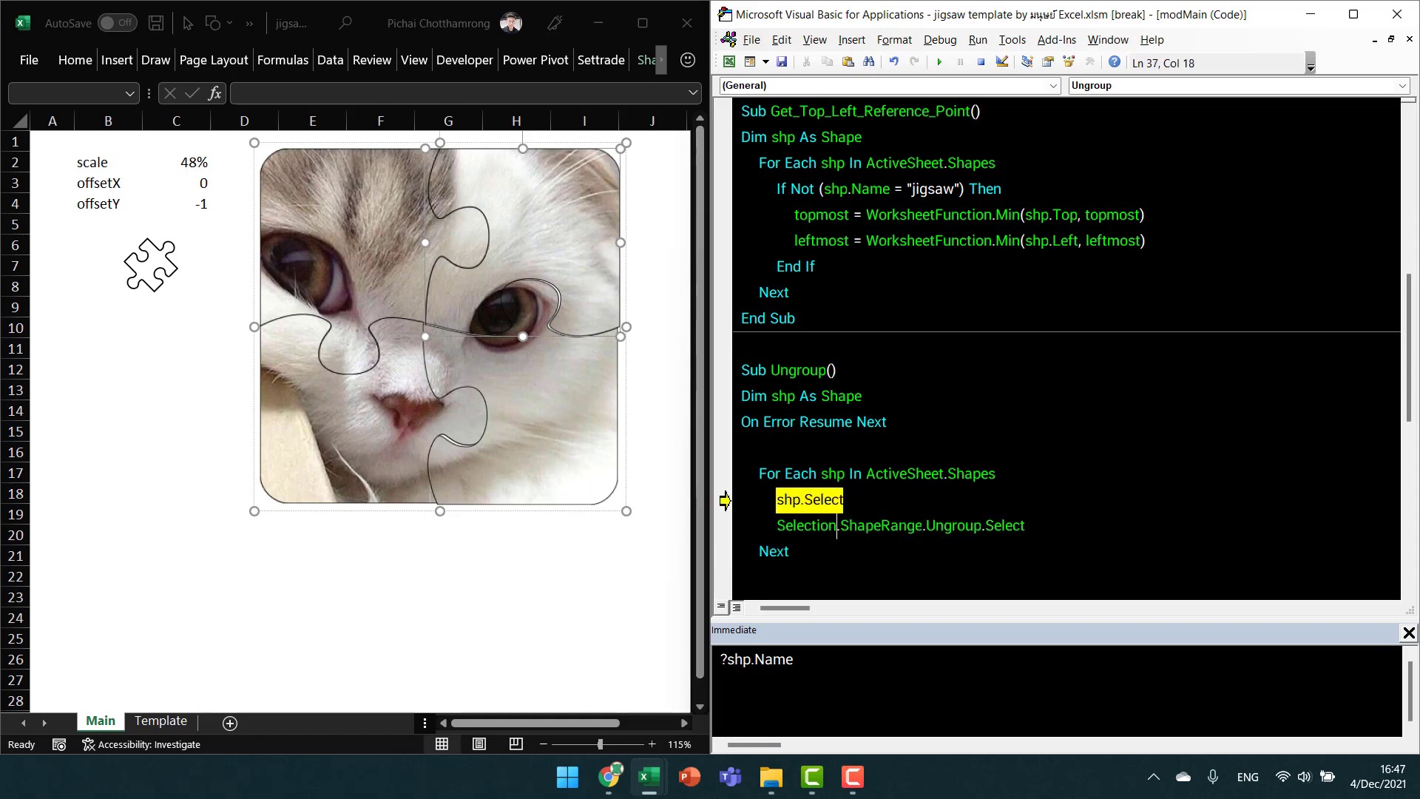
{"action": "key", "text": "ctrl+g"}
{"action": "key", "text": "Return"}
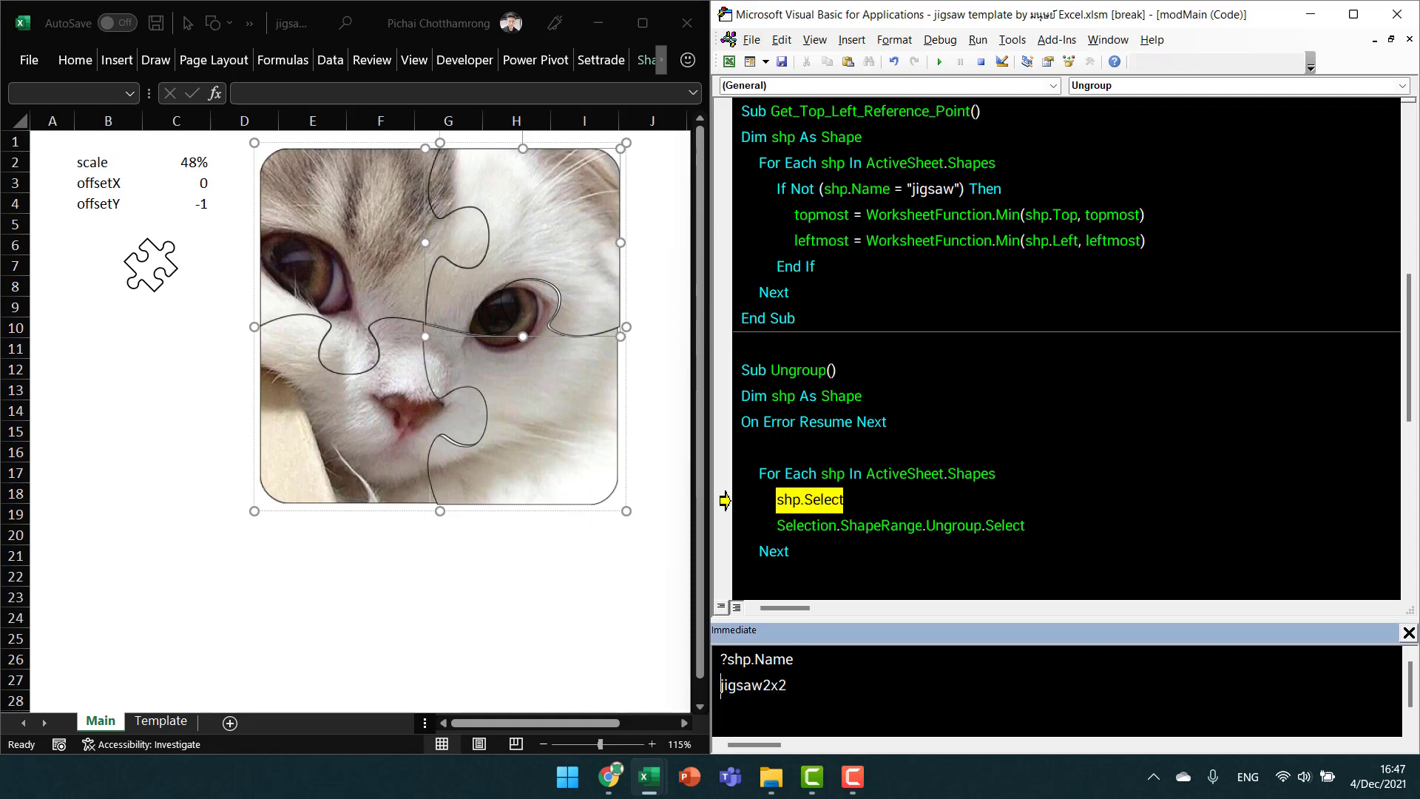
{"action": "left_click", "coordinate": [134, 389]}
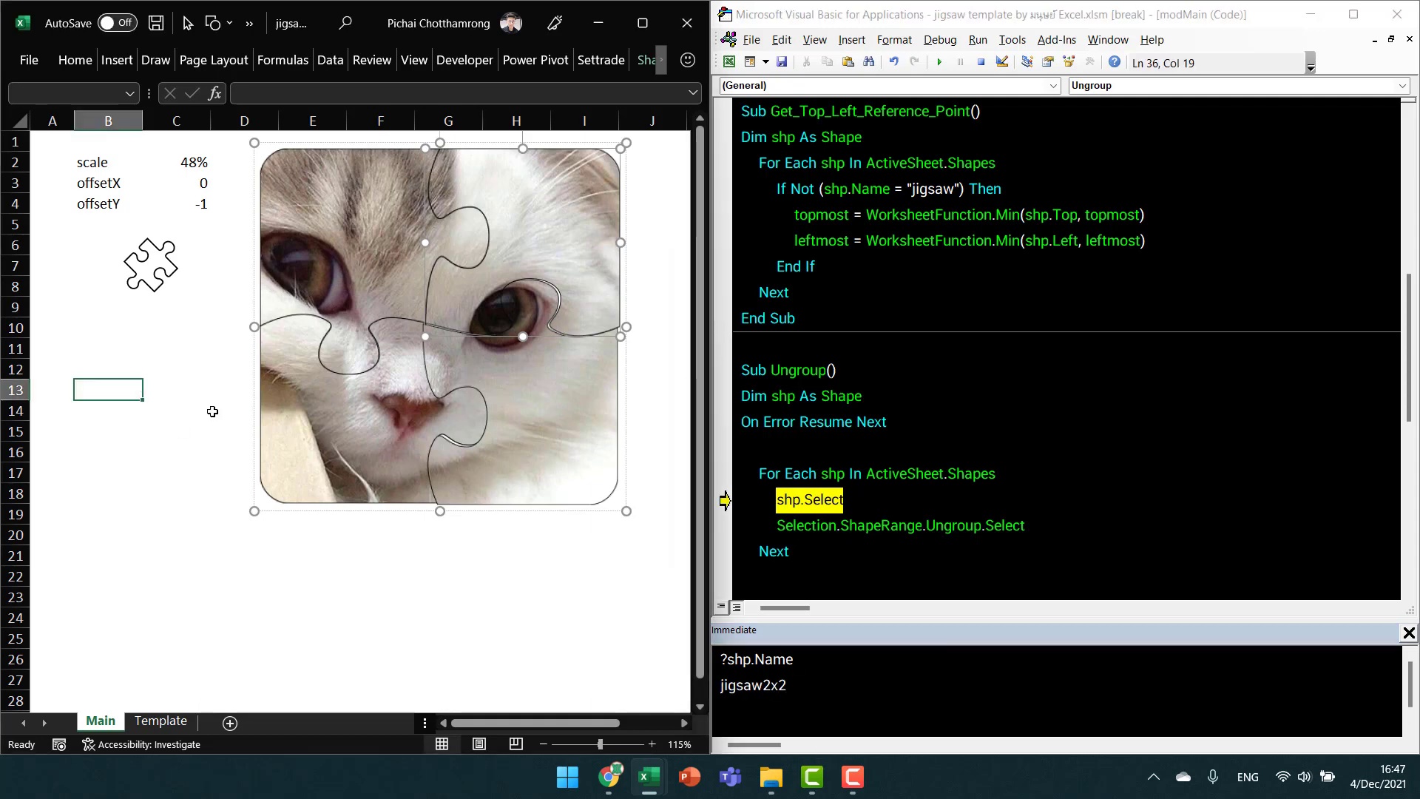
{"action": "key", "text": "alt+Tab"}
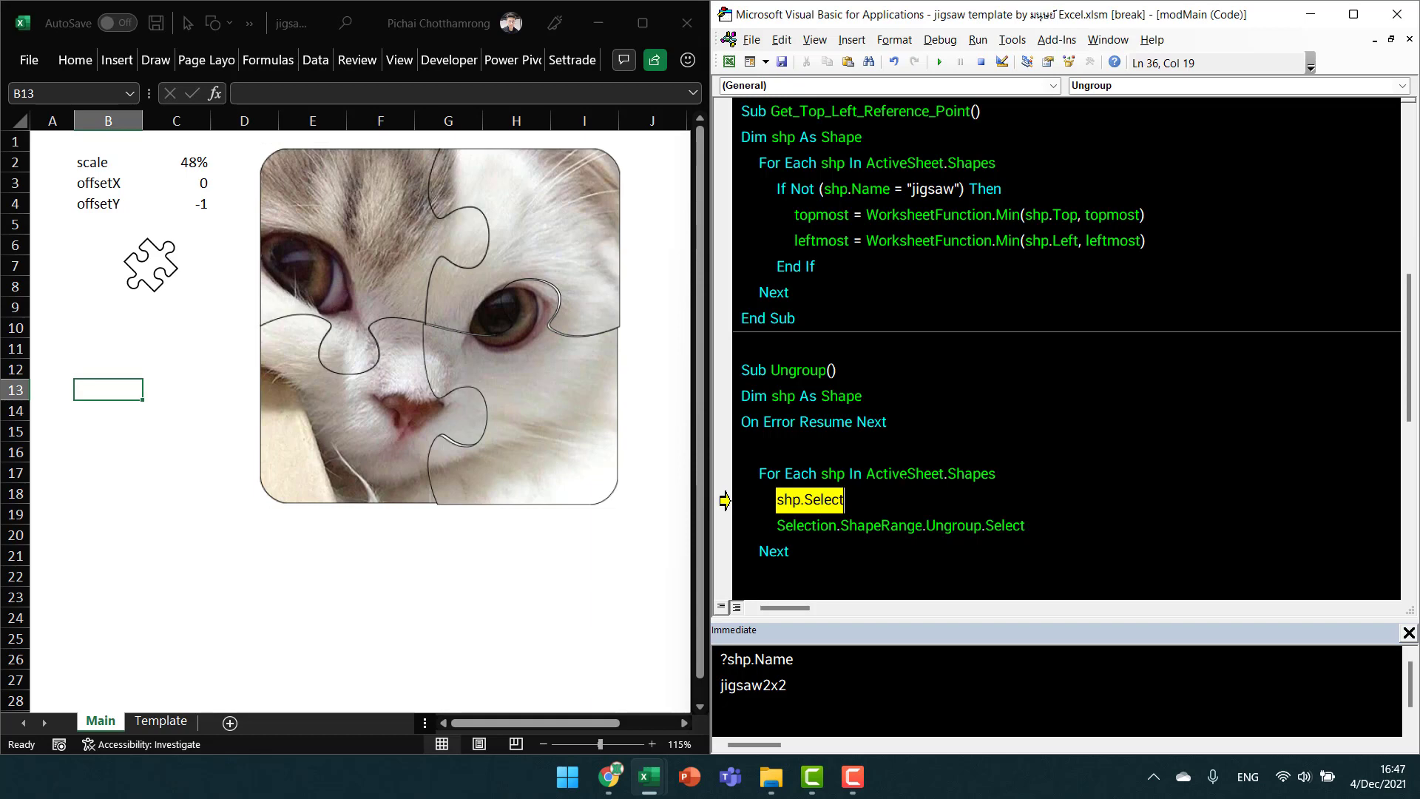
Run shp.Select and the ungroup line, then step out of Ungroup to Set_Each_Jigsaw_Peice.
{"action": "key", "text": "F5"}
{"action": "key", "text": "F8"}
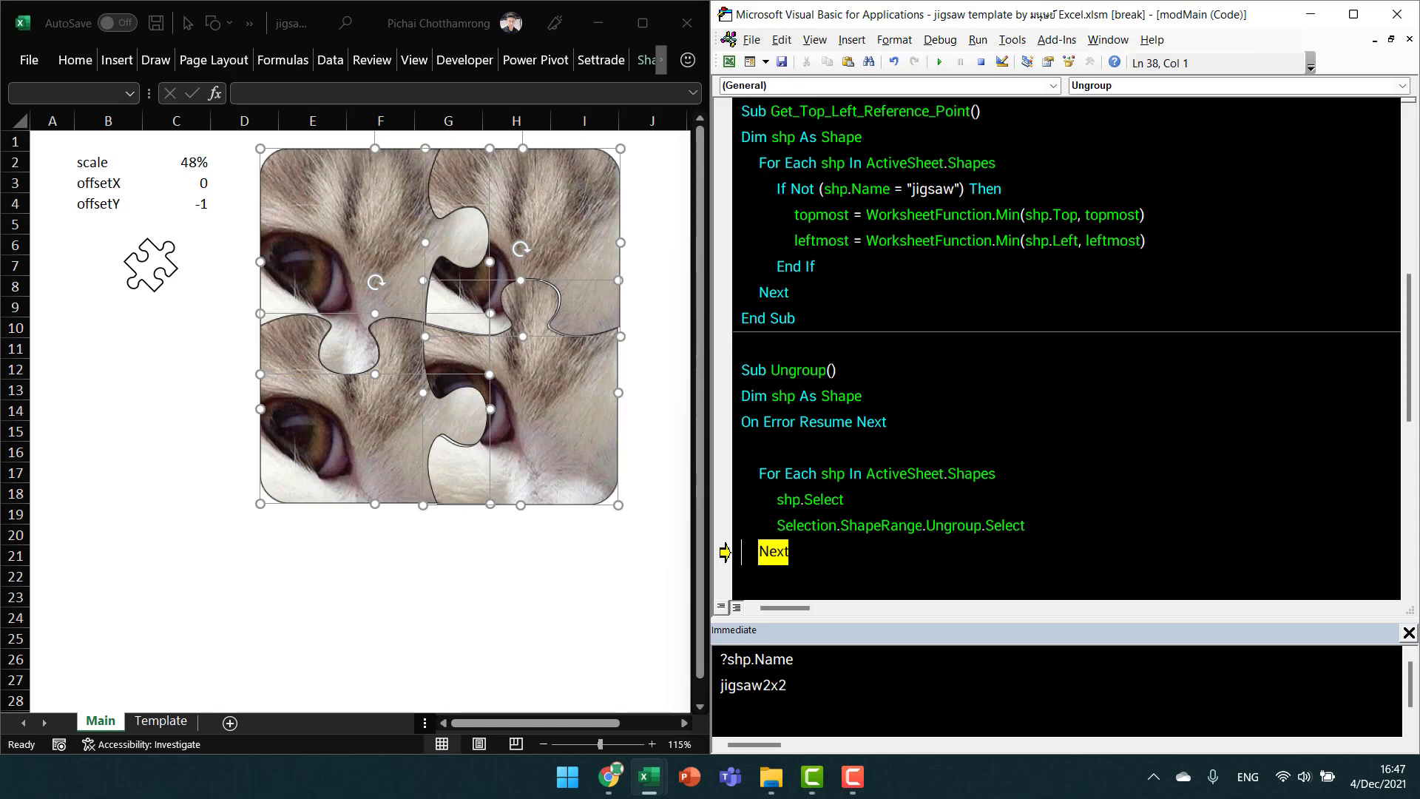
{"action": "key", "text": "F8"}
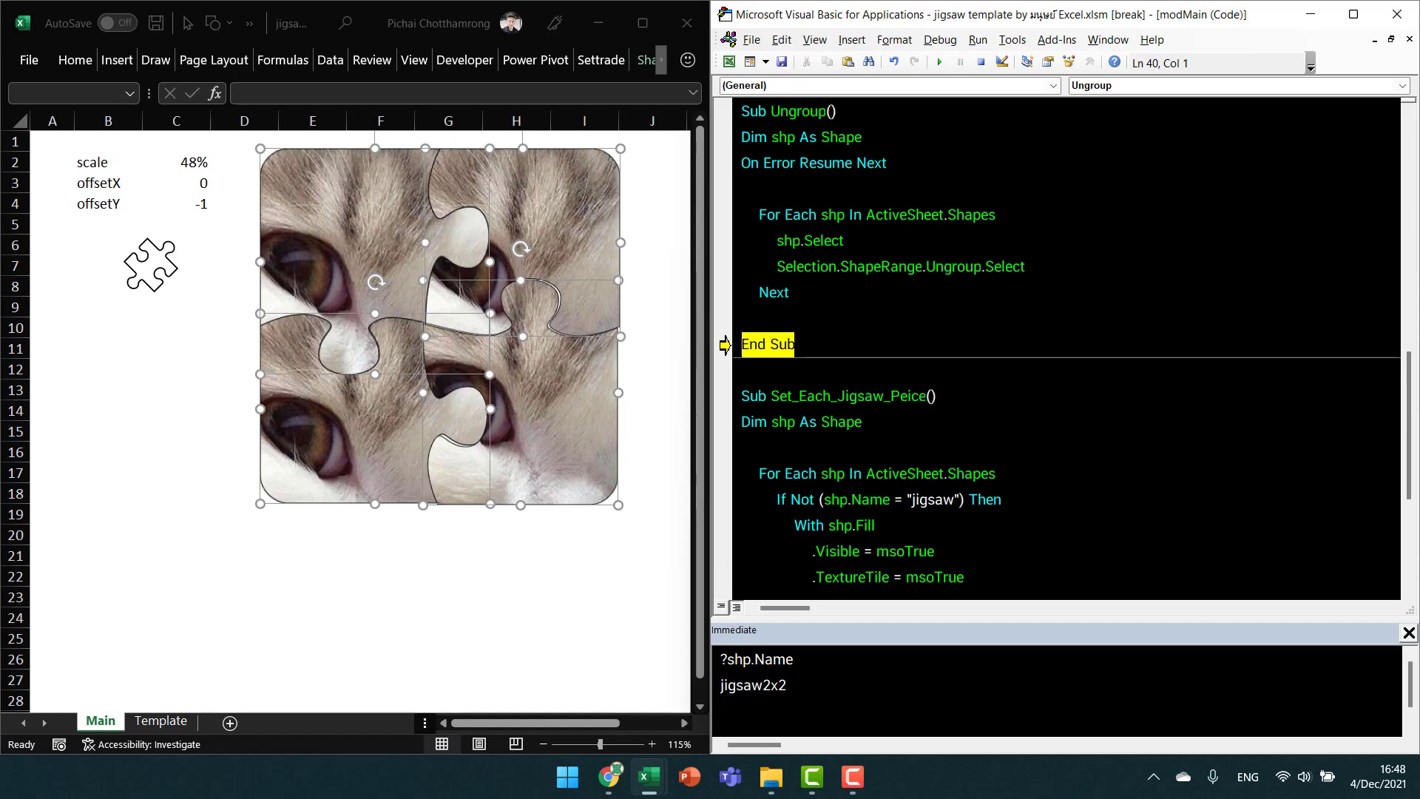
{"action": "key", "text": "F8"}
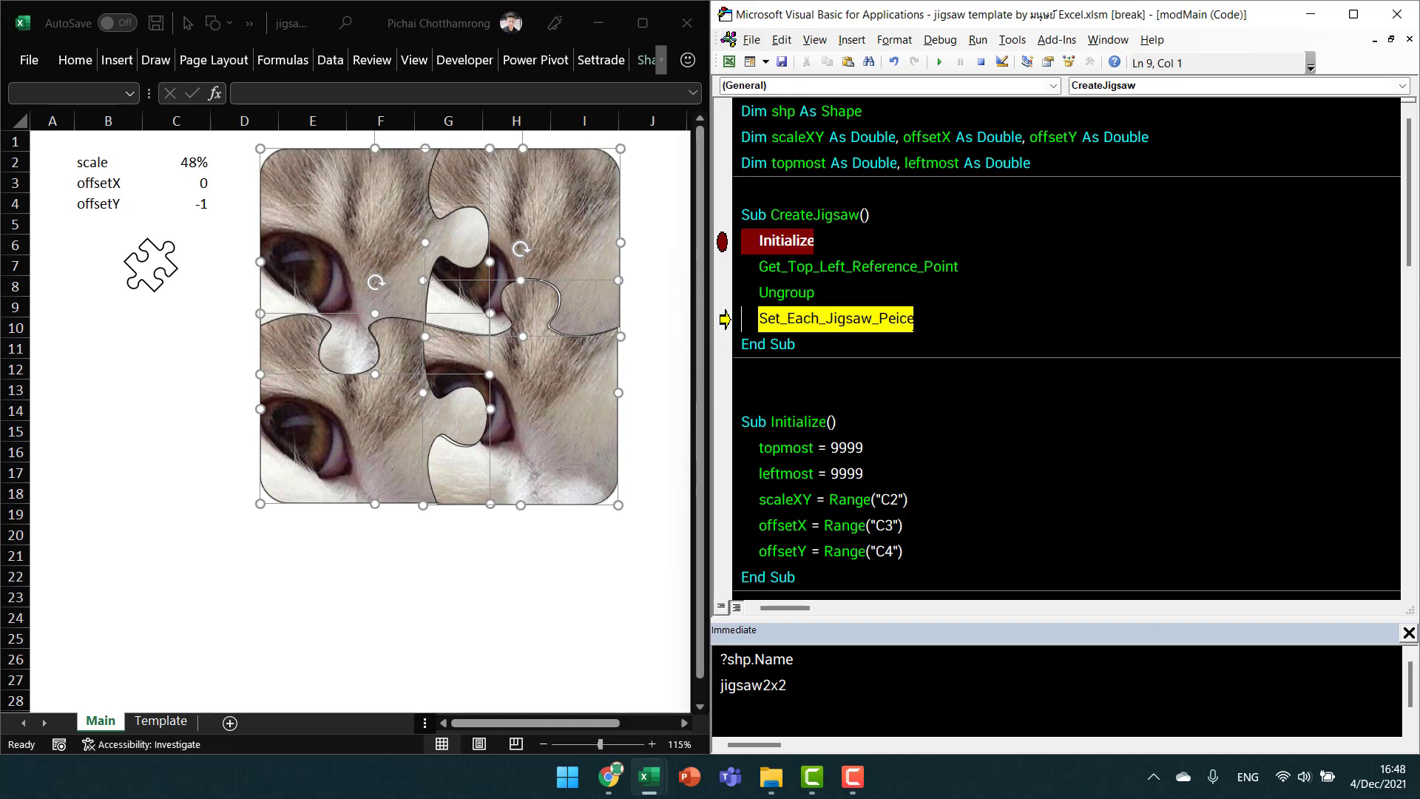
Step into Set_Each_Jigsaw_Peice and through a piece's fill visibility, tiling and texture offsets.
{"action": "key", "text": "F8"}
{"action": "key", "text": "F8"}
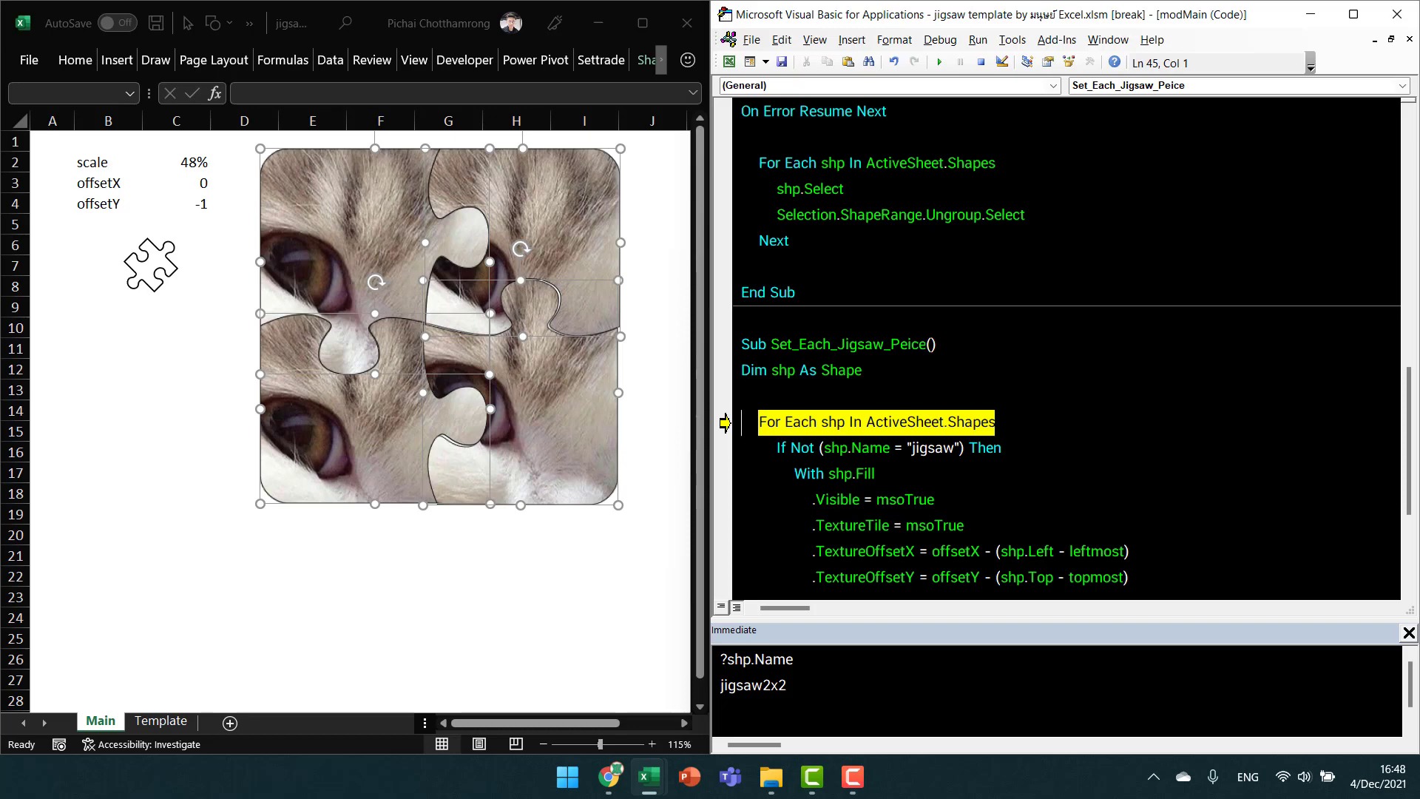
{"action": "key", "text": "F8"}
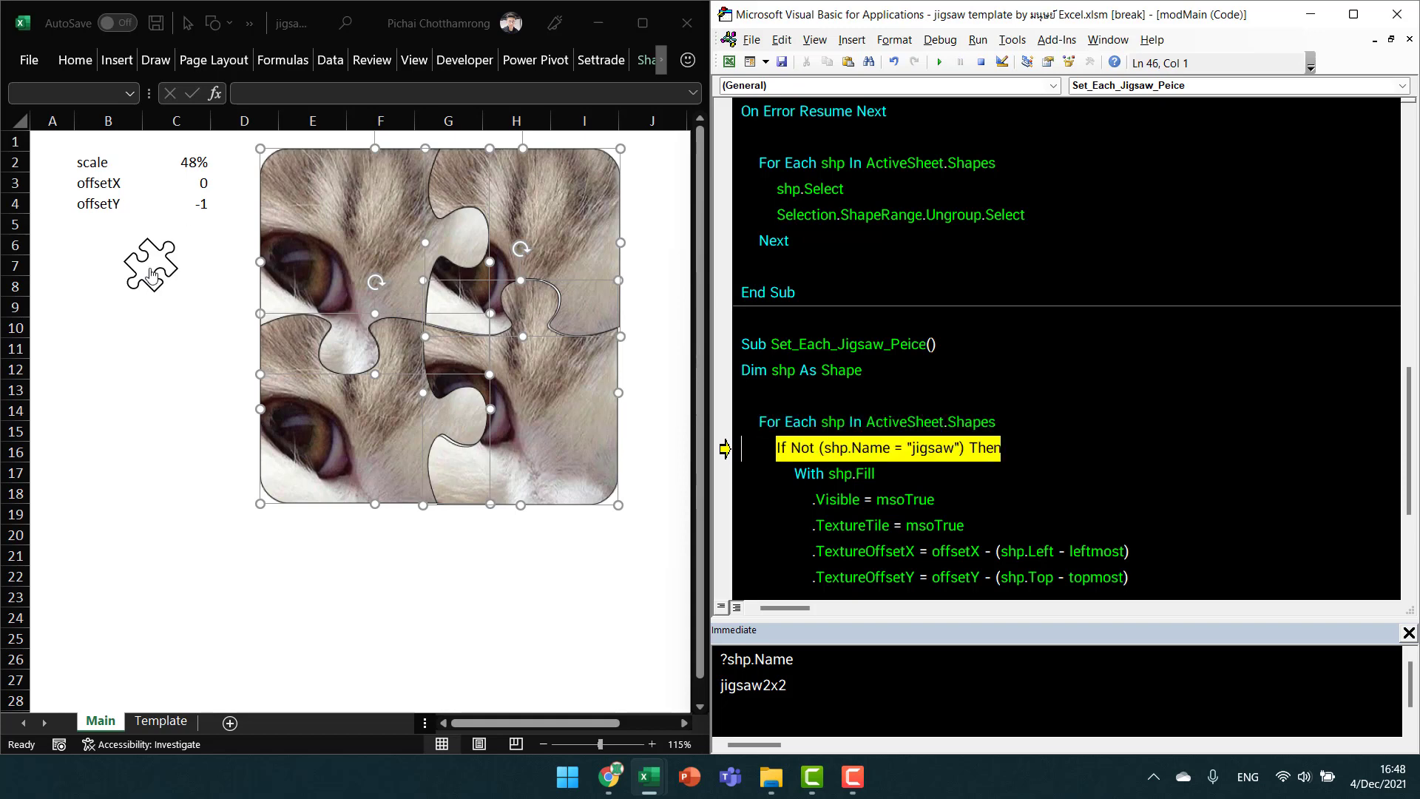
{"action": "key", "text": "F5"}
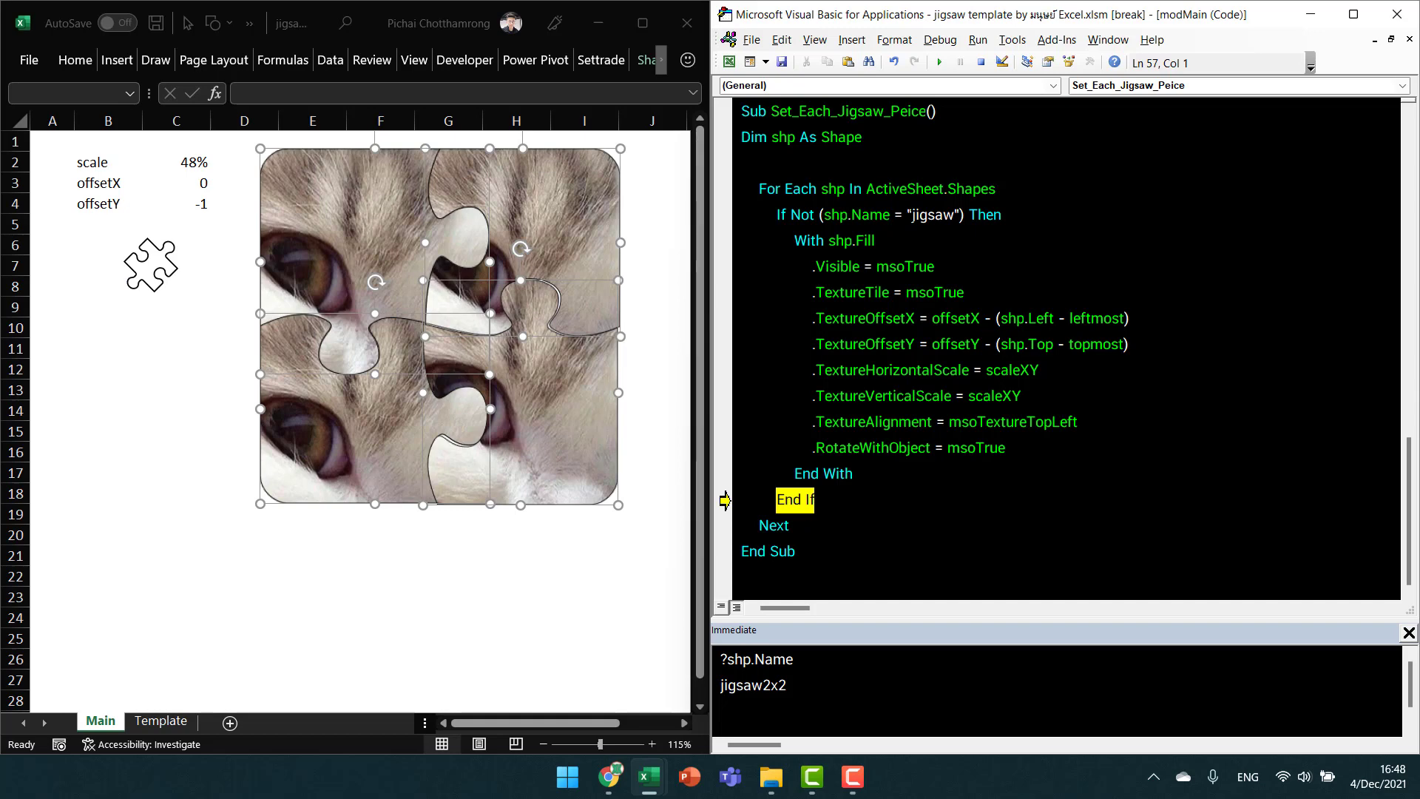
{"action": "key", "text": "F8"}
{"action": "key", "text": "F8"}
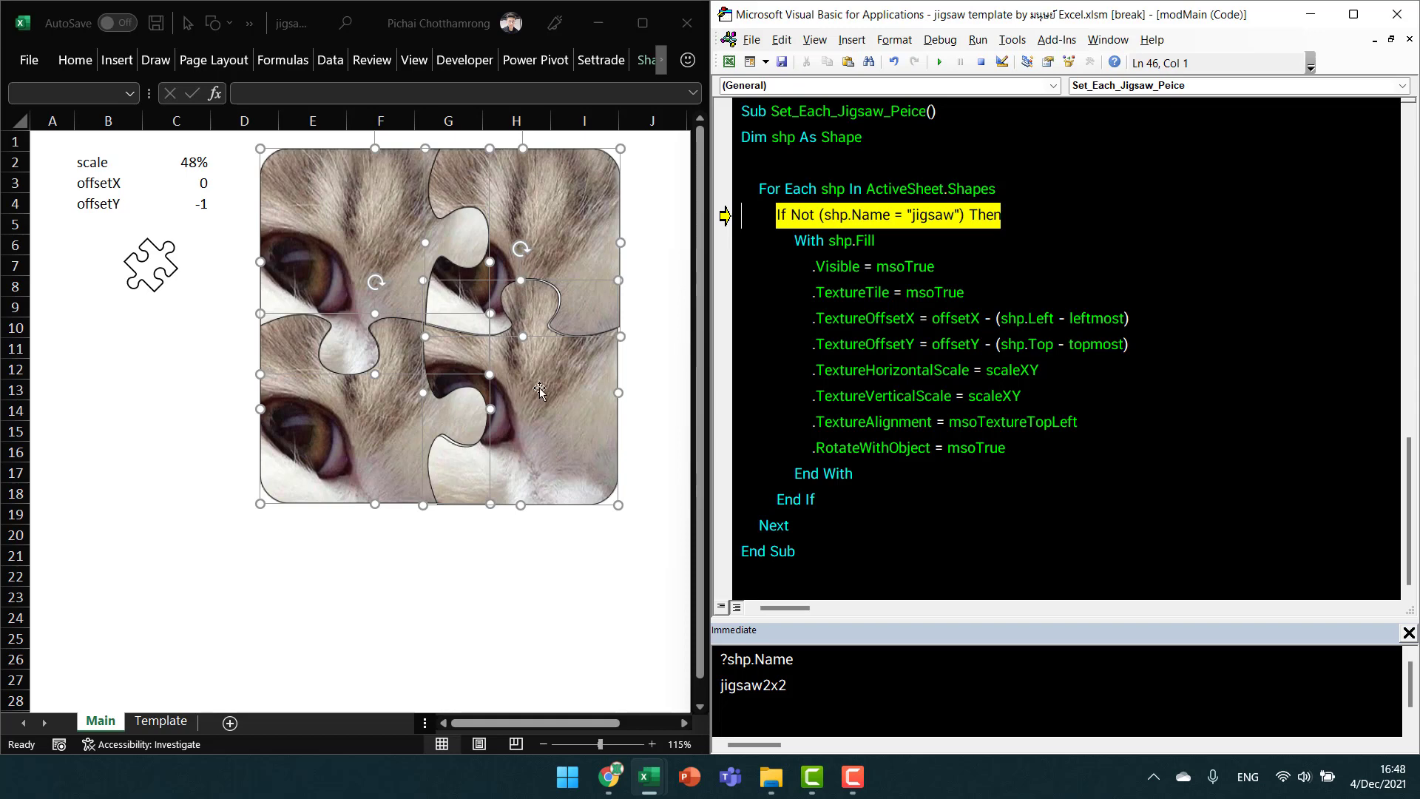
{"action": "key", "text": "F8"}
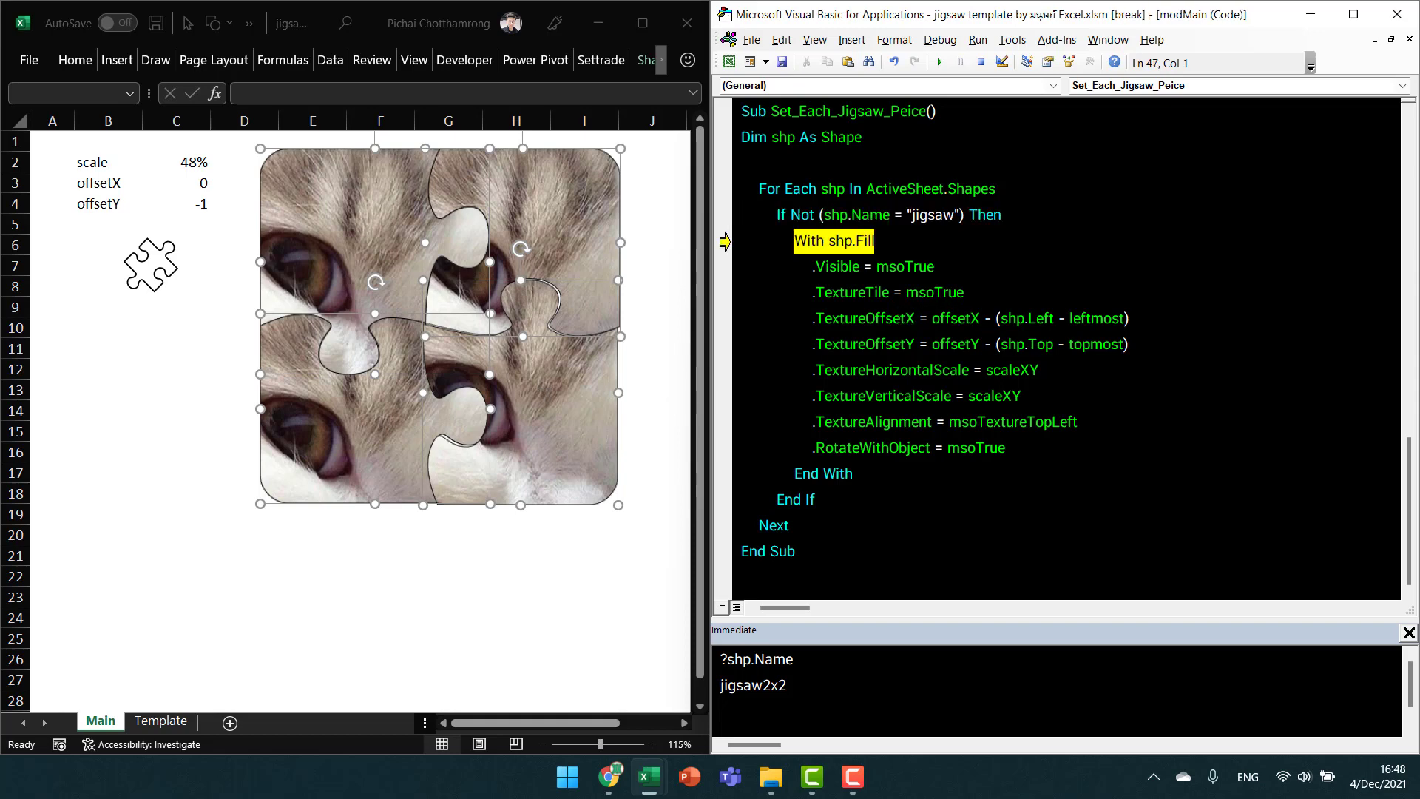
{"action": "key", "text": "F8"}
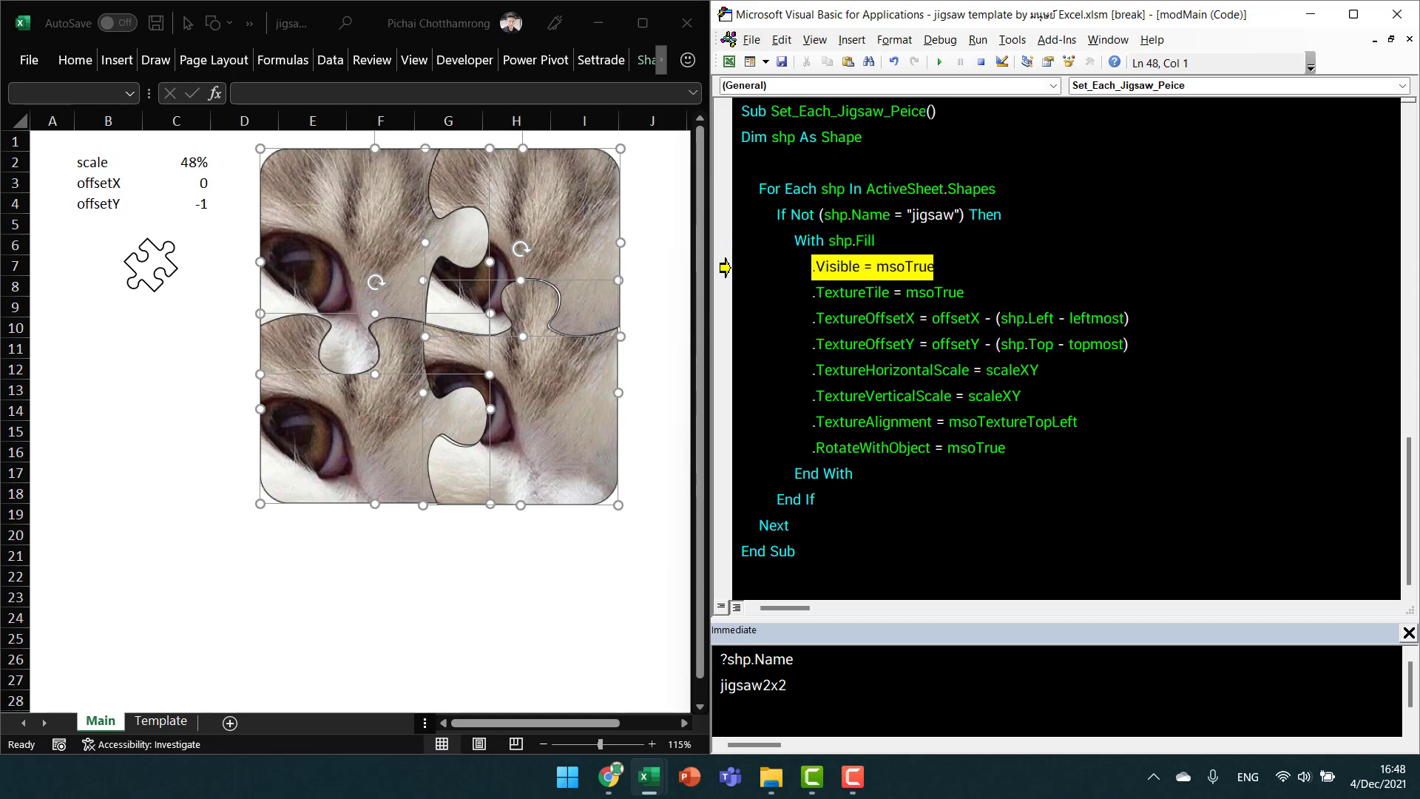
{"action": "key", "text": "F8"}
{"action": "key", "text": "F8"}
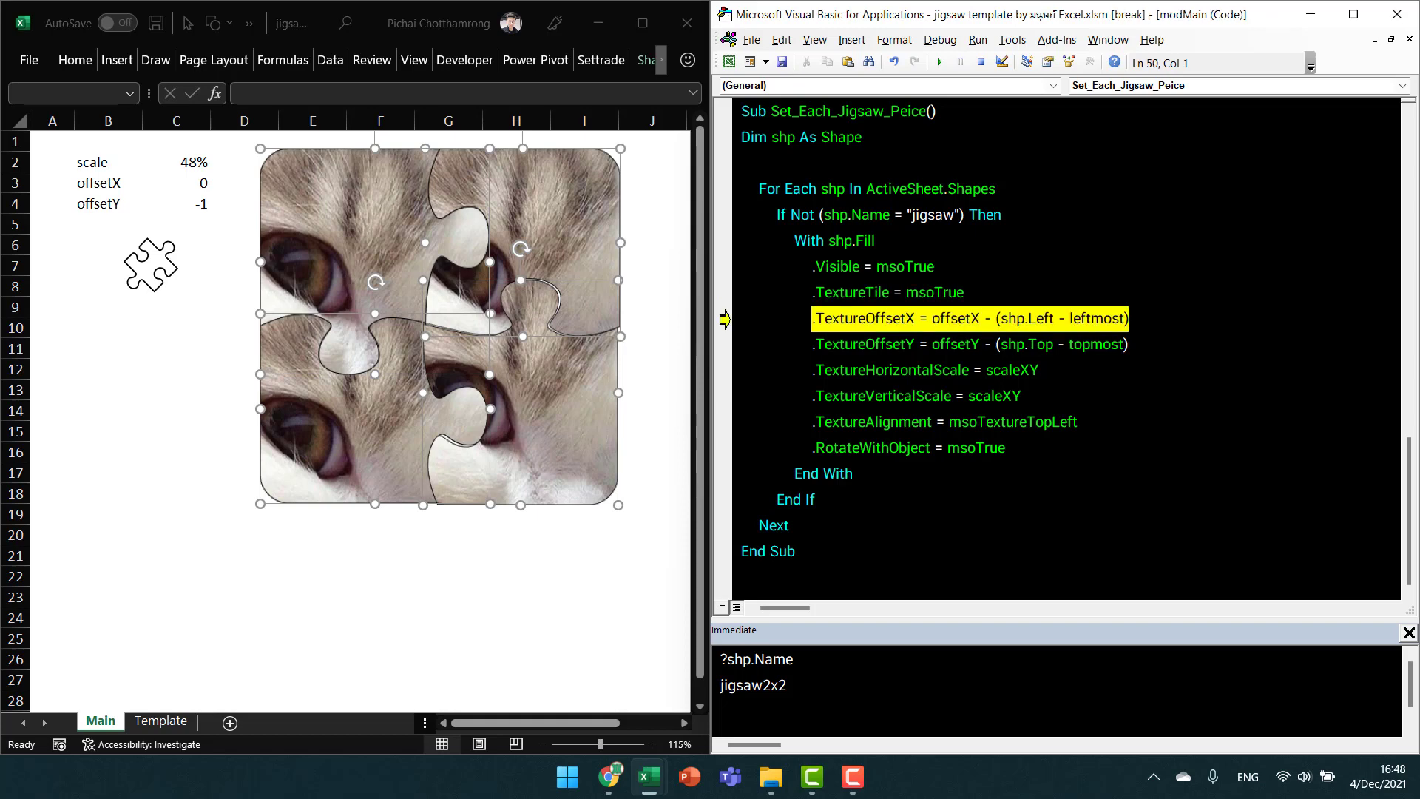
{"action": "key", "text": "F8"}
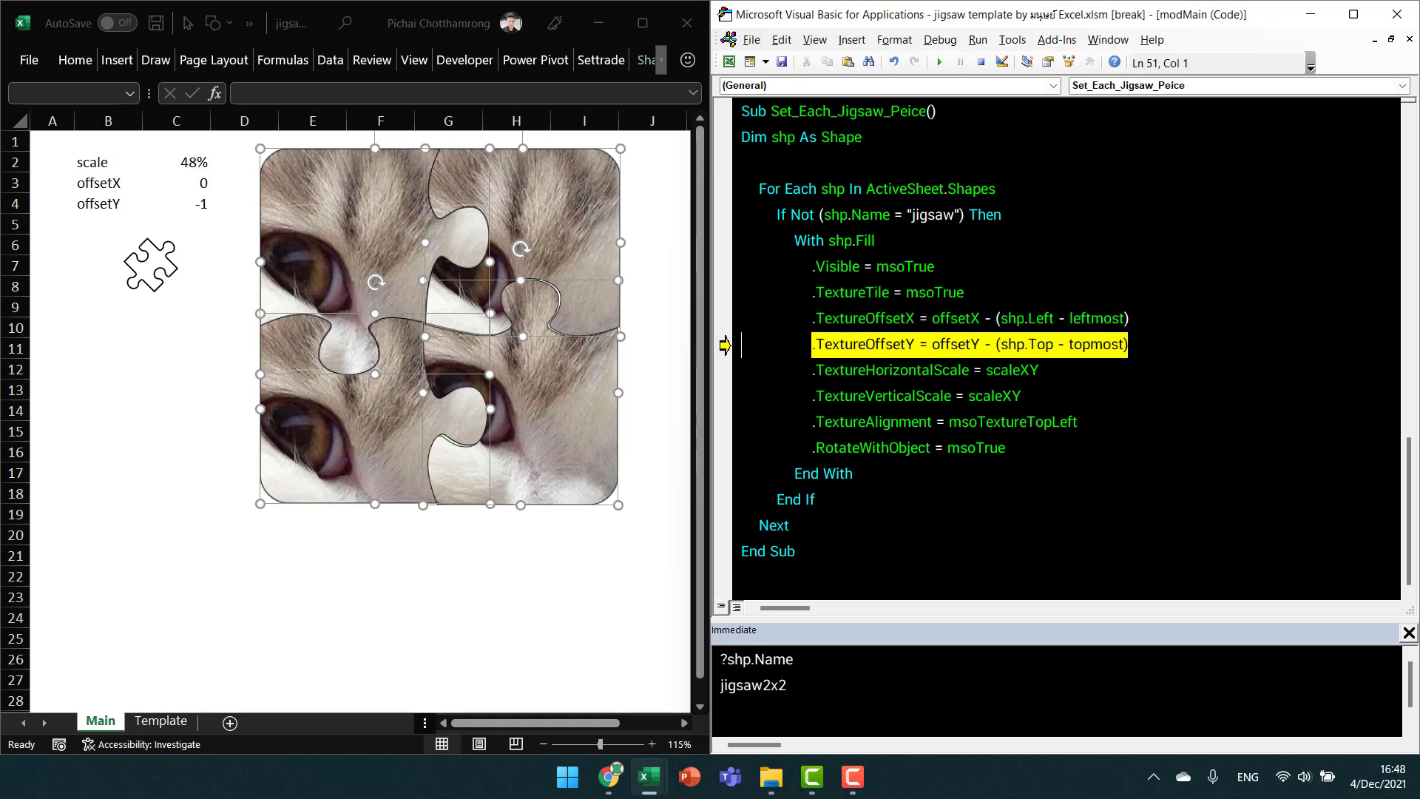
{"action": "key", "text": "F8"}
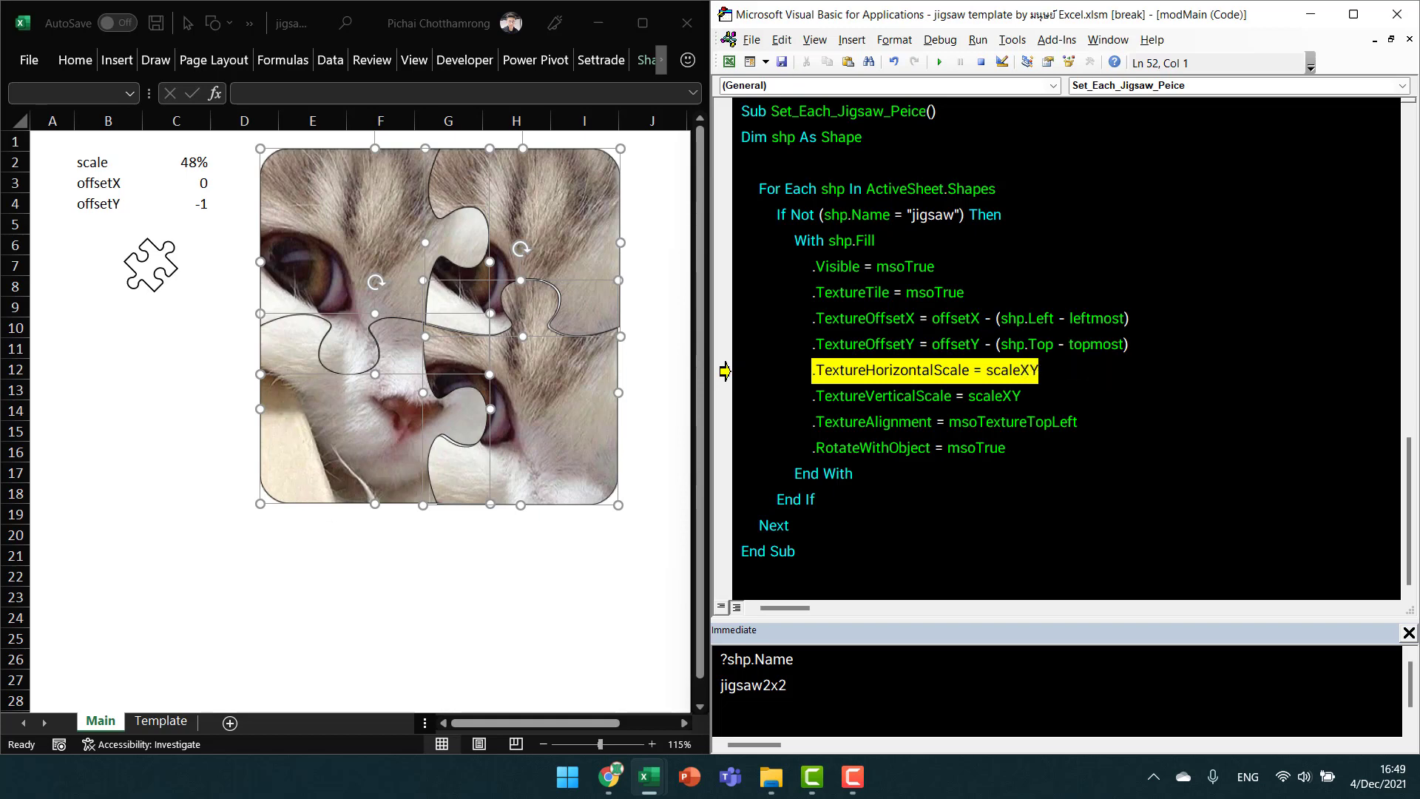
Step through the remaining pieces' scale and alignment fills until CreateJigsaw reaches End Sub.
{"action": "key", "text": "F8"}
{"action": "key", "text": "F8"}
{"action": "key", "text": "F8"}
{"action": "key", "text": "F8"}
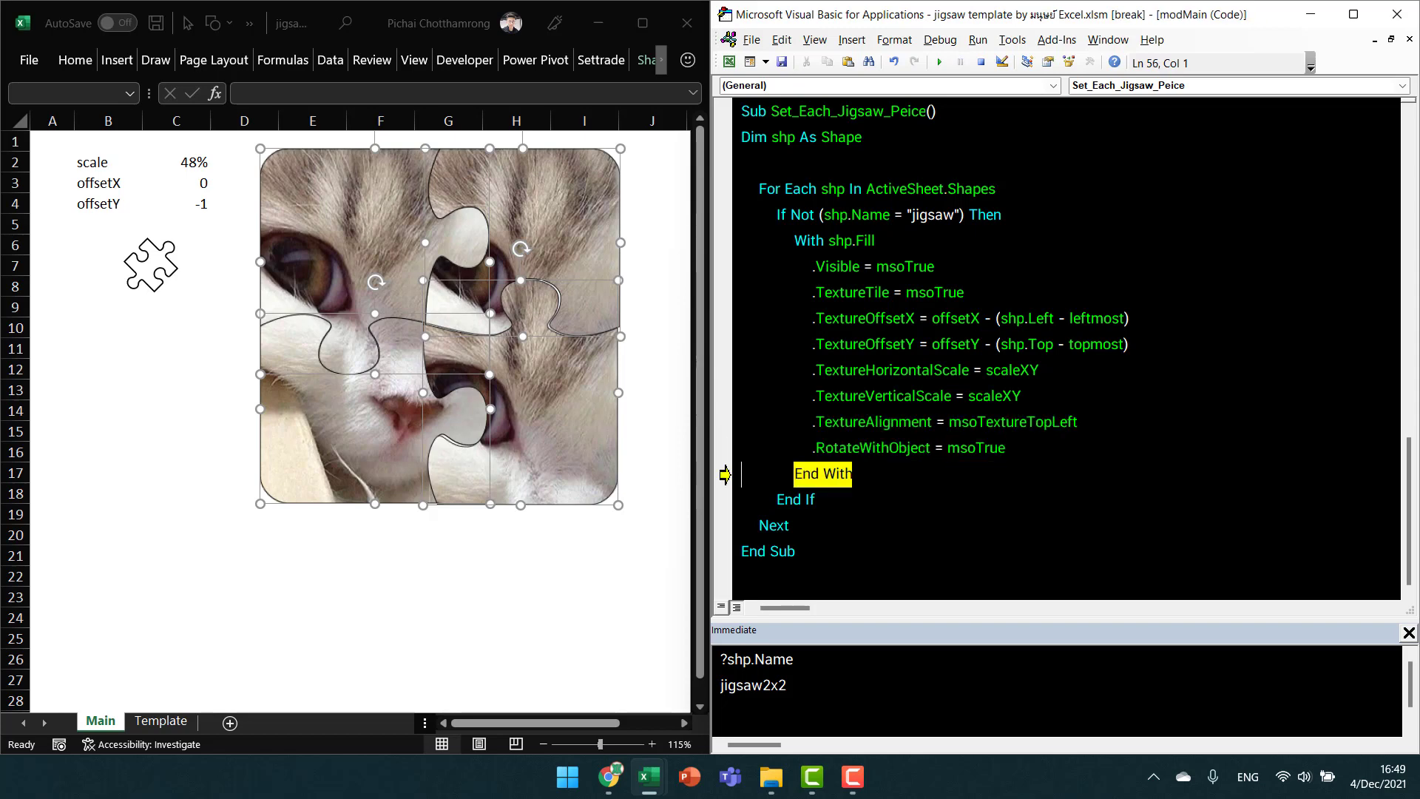
{"action": "key", "text": "F8"}
{"action": "key", "text": "F8"}
{"action": "key", "text": "F8"}
{"action": "key", "text": "F8"}
{"action": "key", "text": "F8"}
{"action": "key", "text": "F8"}
{"action": "key", "text": "F8"}
{"action": "key", "text": "F8"}
{"action": "key", "text": "F8"}
{"action": "key", "text": "F8"}
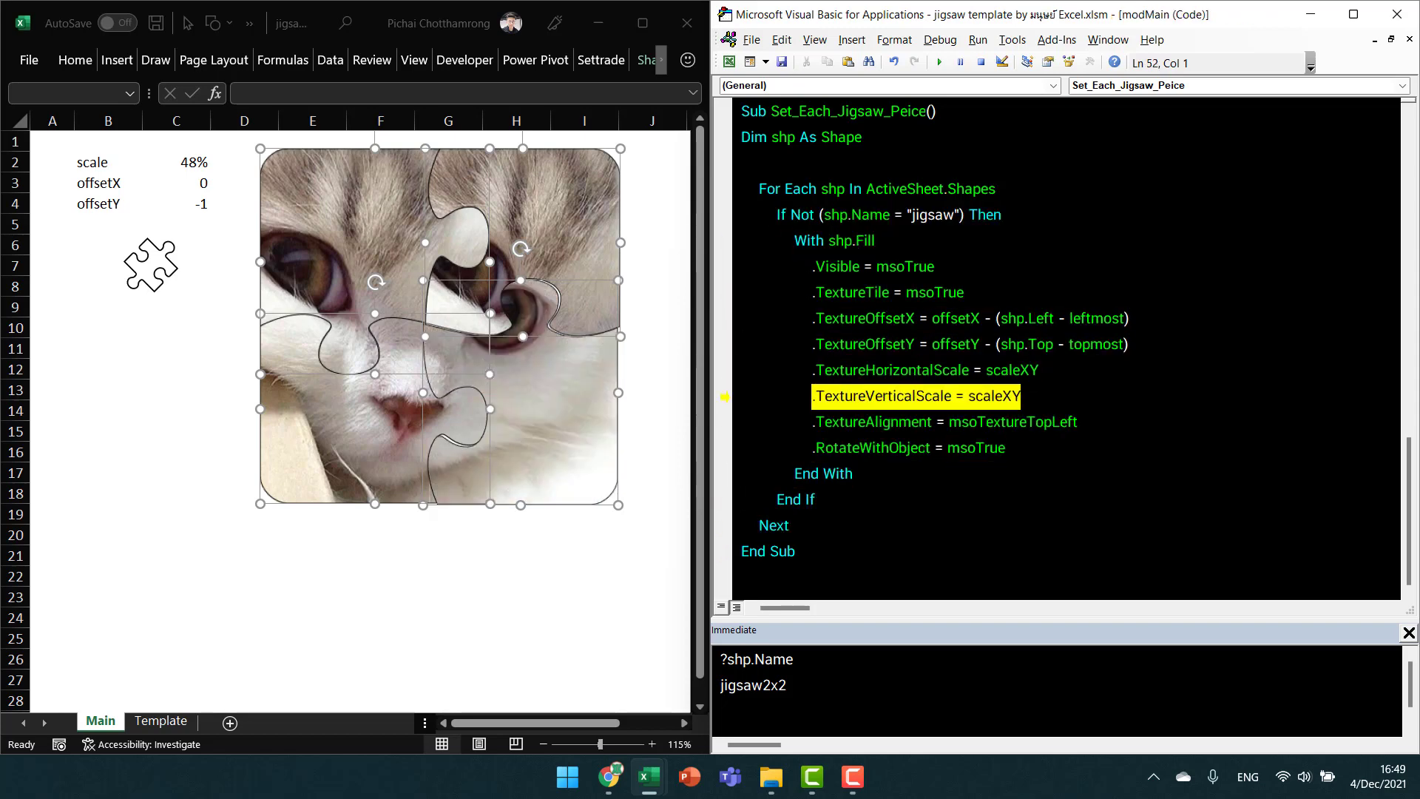
{"action": "key", "text": "F8"}
{"action": "key", "text": "F8"}
{"action": "key", "text": "F8"}
{"action": "key", "text": "F8"}
{"action": "key", "text": "F8"}
{"action": "key", "text": "F8"}
{"action": "key", "text": "F8"}
{"action": "key", "text": "F8"}
{"action": "key", "text": "F8"}
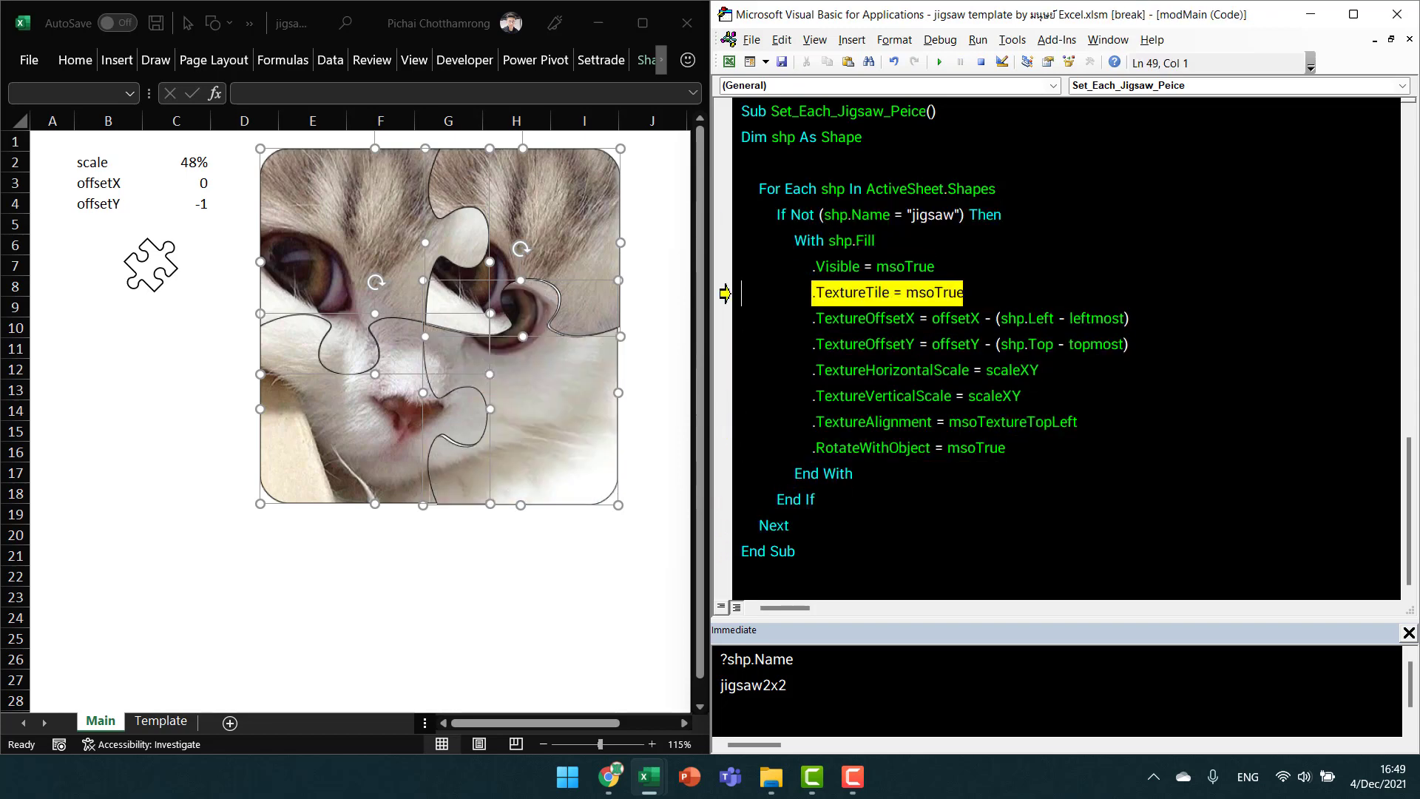
{"action": "key", "text": "F8"}
{"action": "key", "text": "F8"}
{"action": "key", "text": "F8"}
{"action": "key", "text": "F8"}
{"action": "key", "text": "F8"}
{"action": "key", "text": "F8"}
{"action": "key", "text": "F8"}
{"action": "key", "text": "F8"}
{"action": "key", "text": "F8"}
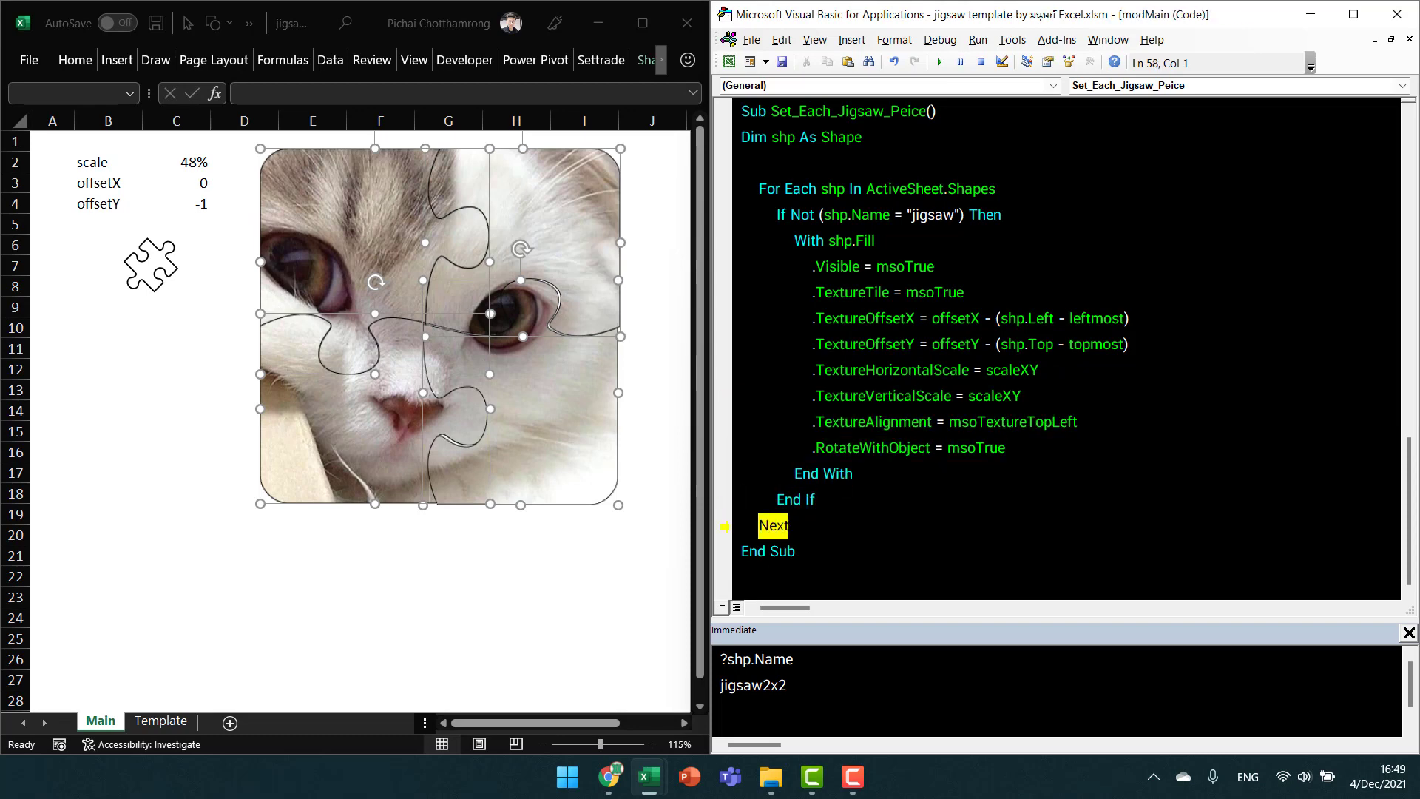
{"action": "key", "text": "F8"}
{"action": "key", "text": "F8"}
{"action": "key", "text": "F8"}
{"action": "key", "text": "F8"}
{"action": "key", "text": "F8"}
{"action": "key", "text": "F8"}
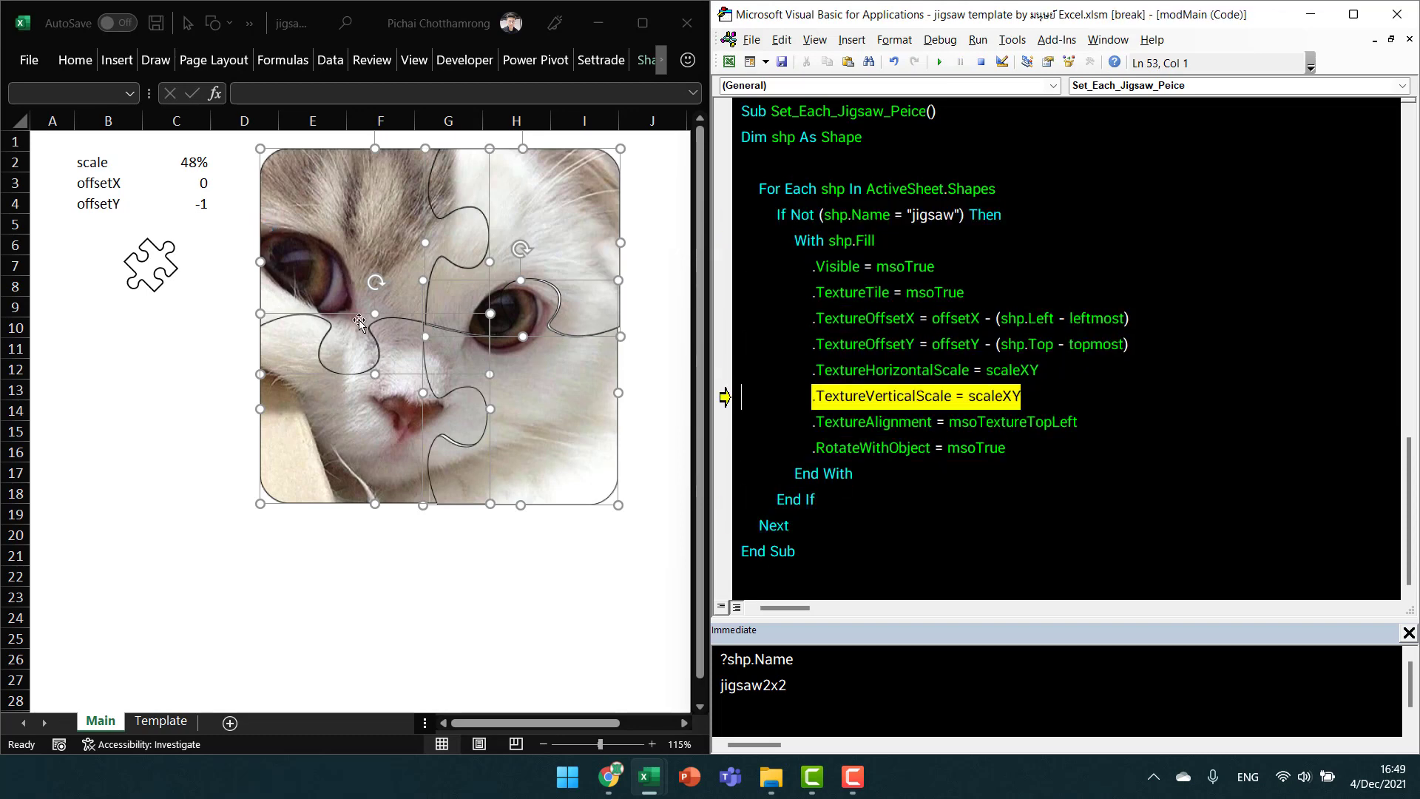
{"action": "key", "text": "F8"}
{"action": "key", "text": "F8"}
{"action": "key", "text": "F8"}
{"action": "key", "text": "F8"}
{"action": "key", "text": "F8"}
{"action": "key", "text": "F8"}
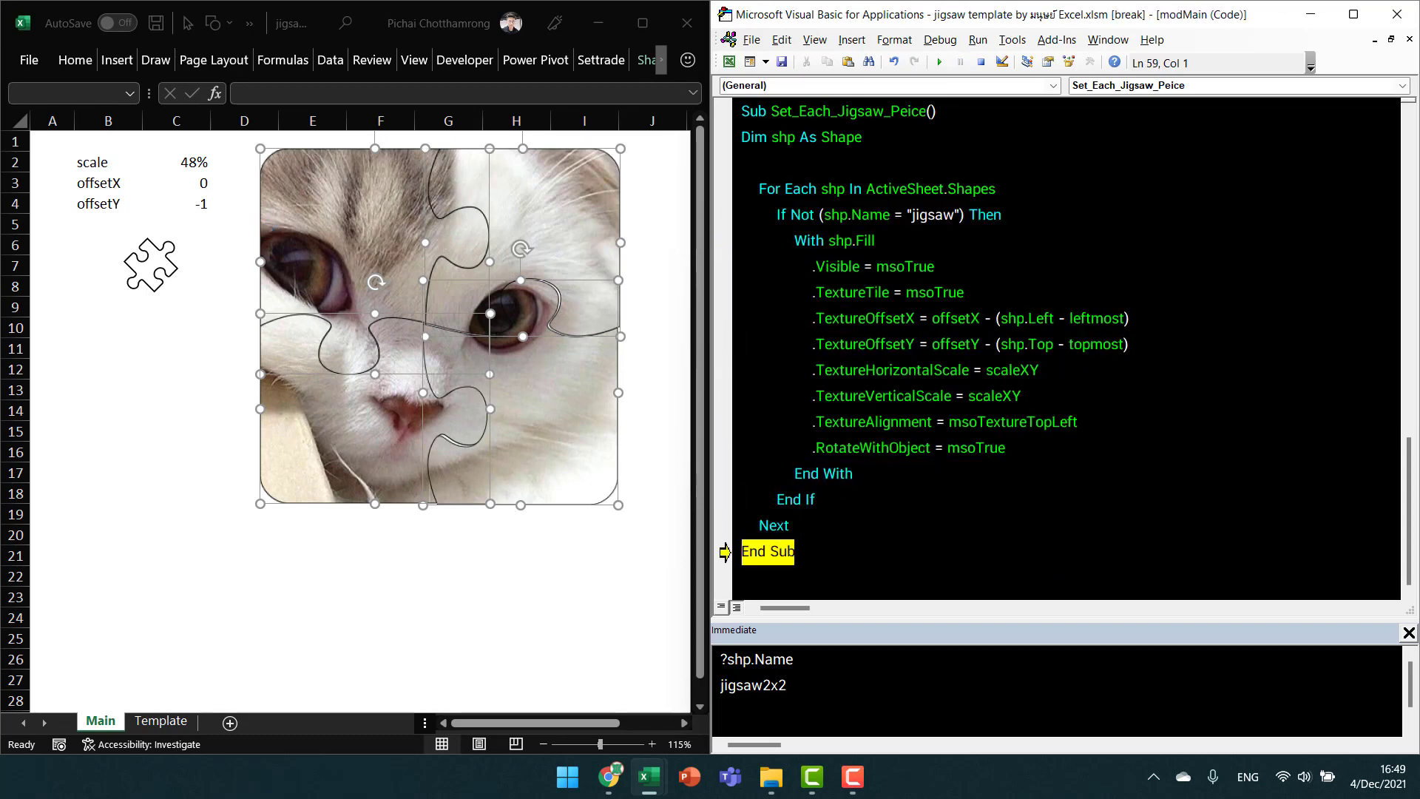
{"action": "key", "text": "F8"}
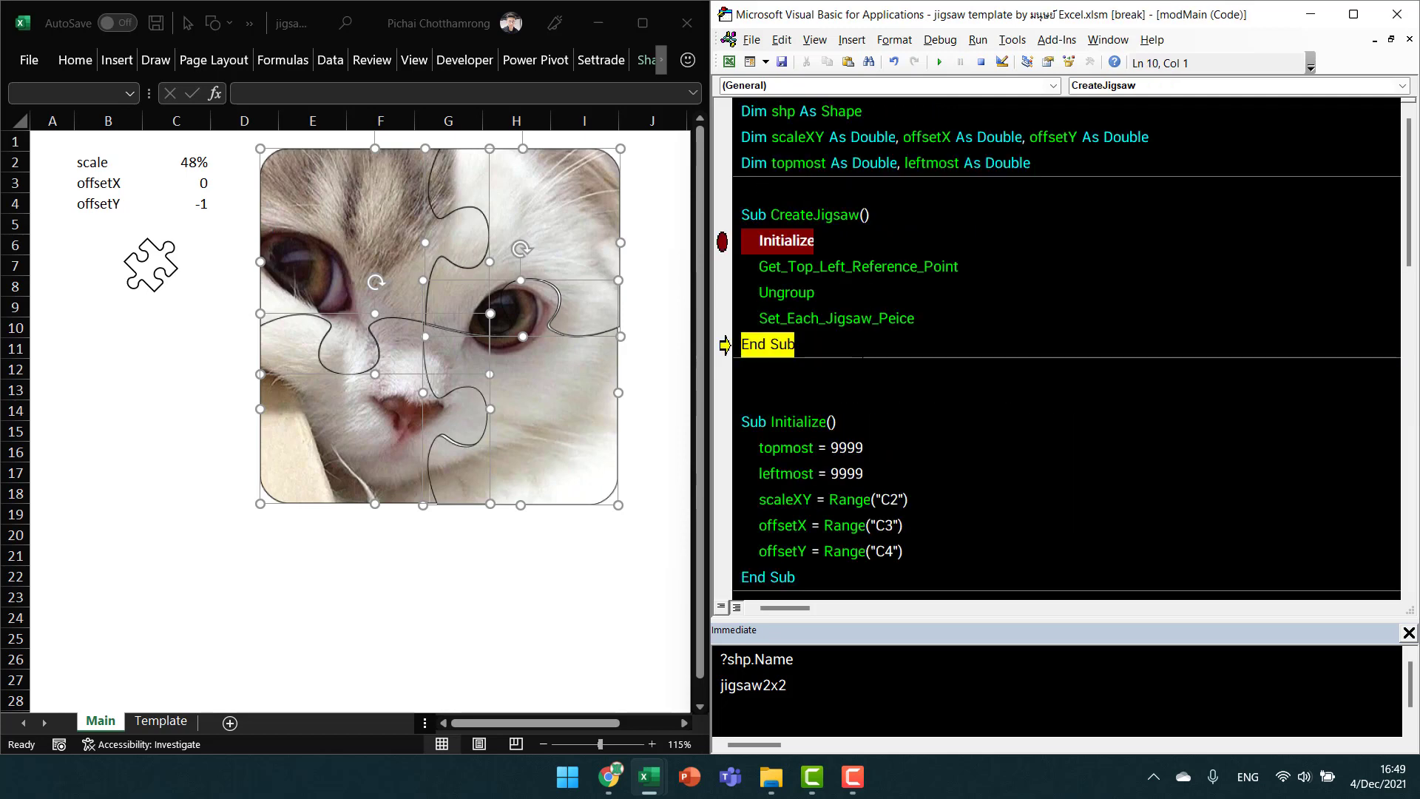
{"action": "key", "text": "F8"}
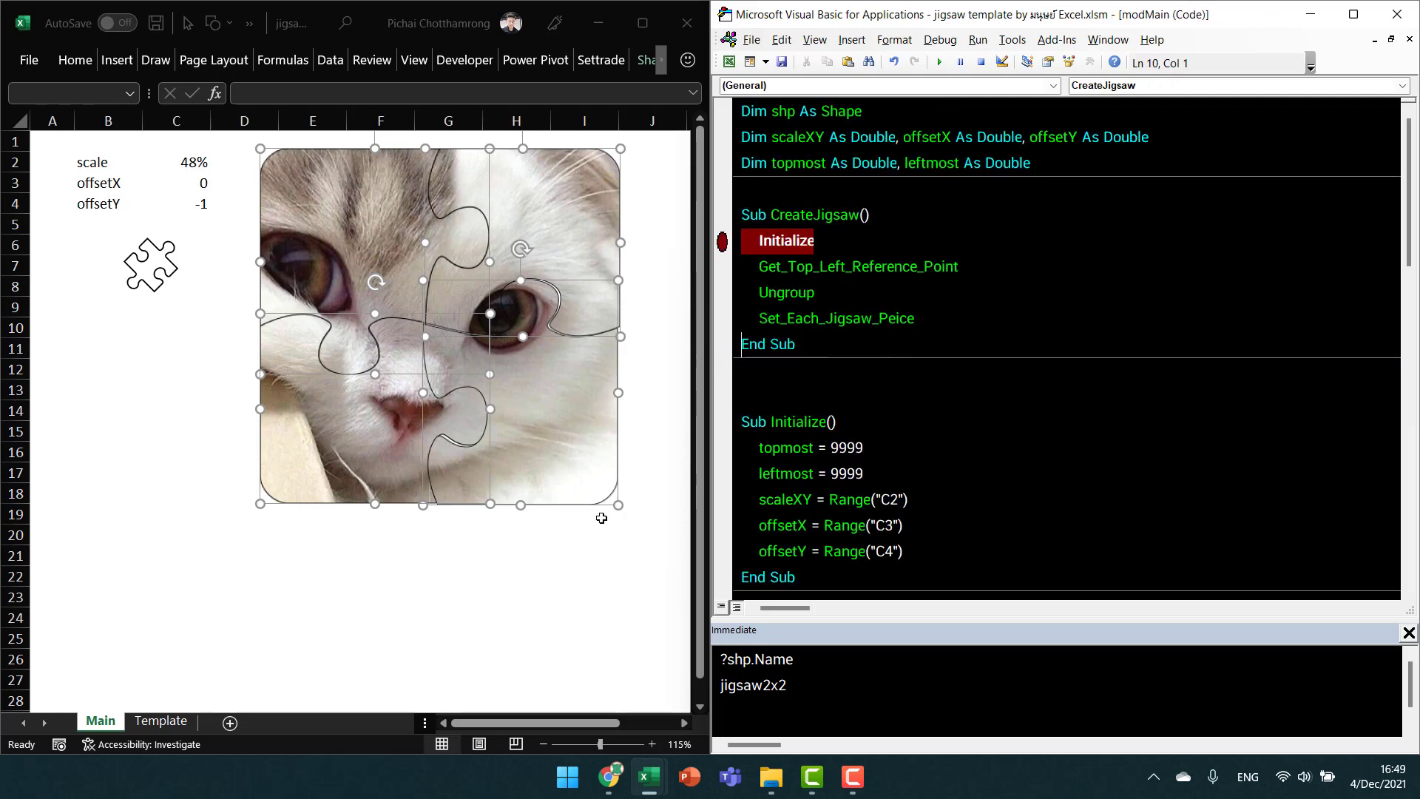
Select and delete every piece of the 2x2 cat jigsaw on Main.
{"action": "left_click", "coordinate": [169, 433]}
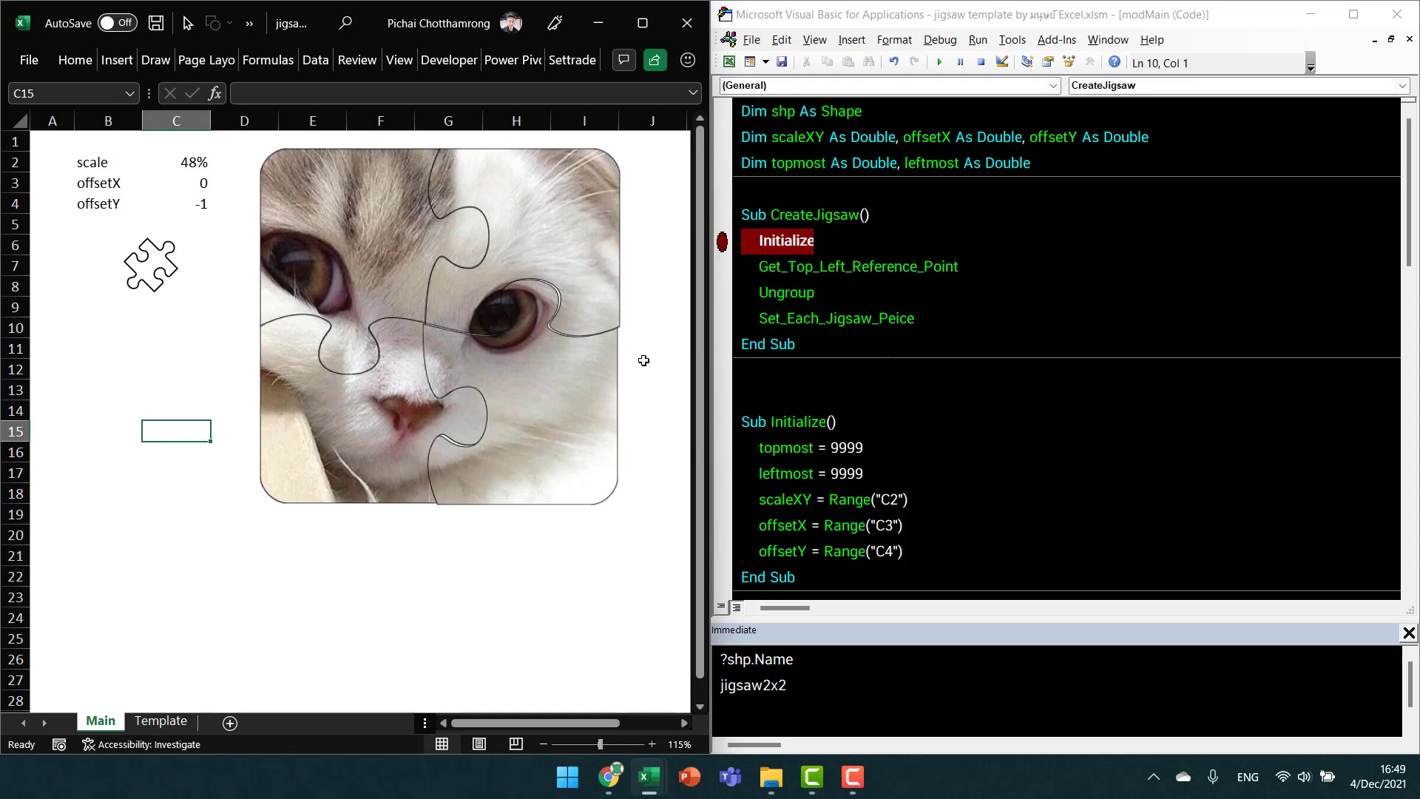
{"action": "left_click", "coordinate": [532, 499]}
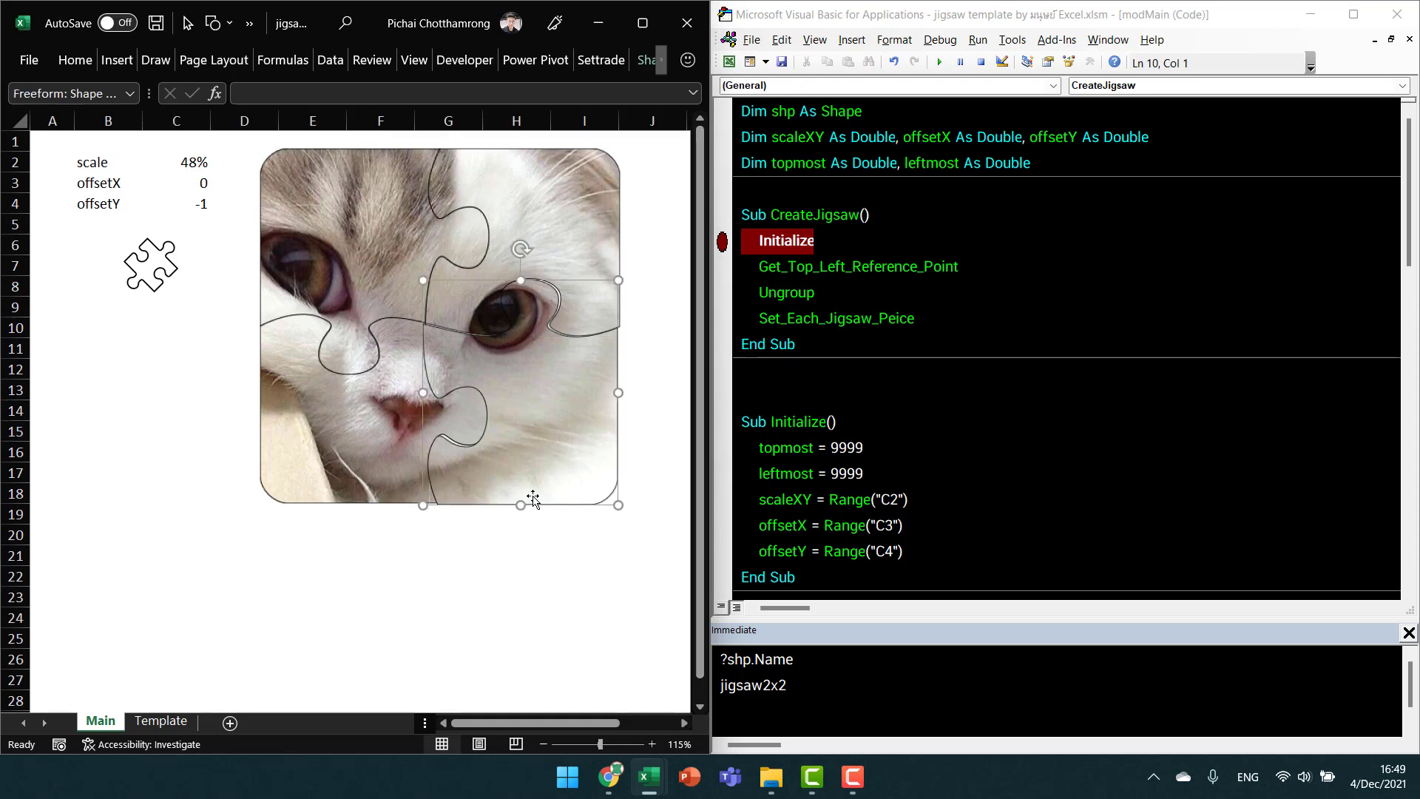
{"action": "left_click", "coordinate": [188, 23]}
{"action": "left_click_drag", "start_coordinate": [216, 595], "coordinate": [662, 132]}
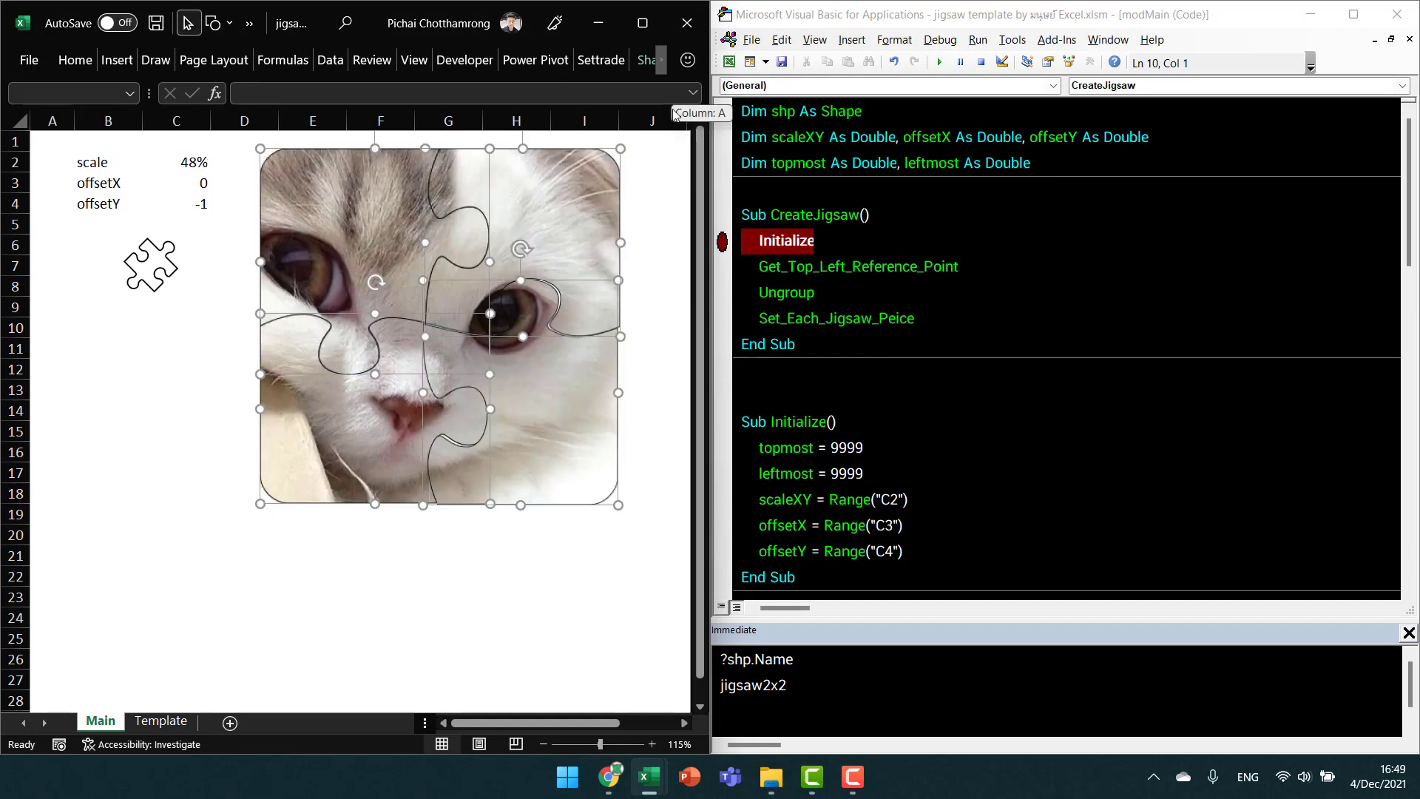
{"action": "key", "text": "Delete"}
Copy jigsaw8x8 from the Template sheet, paste it at E2 on Main, and maximize Excel.
{"action": "left_click", "coordinate": [152, 722]}
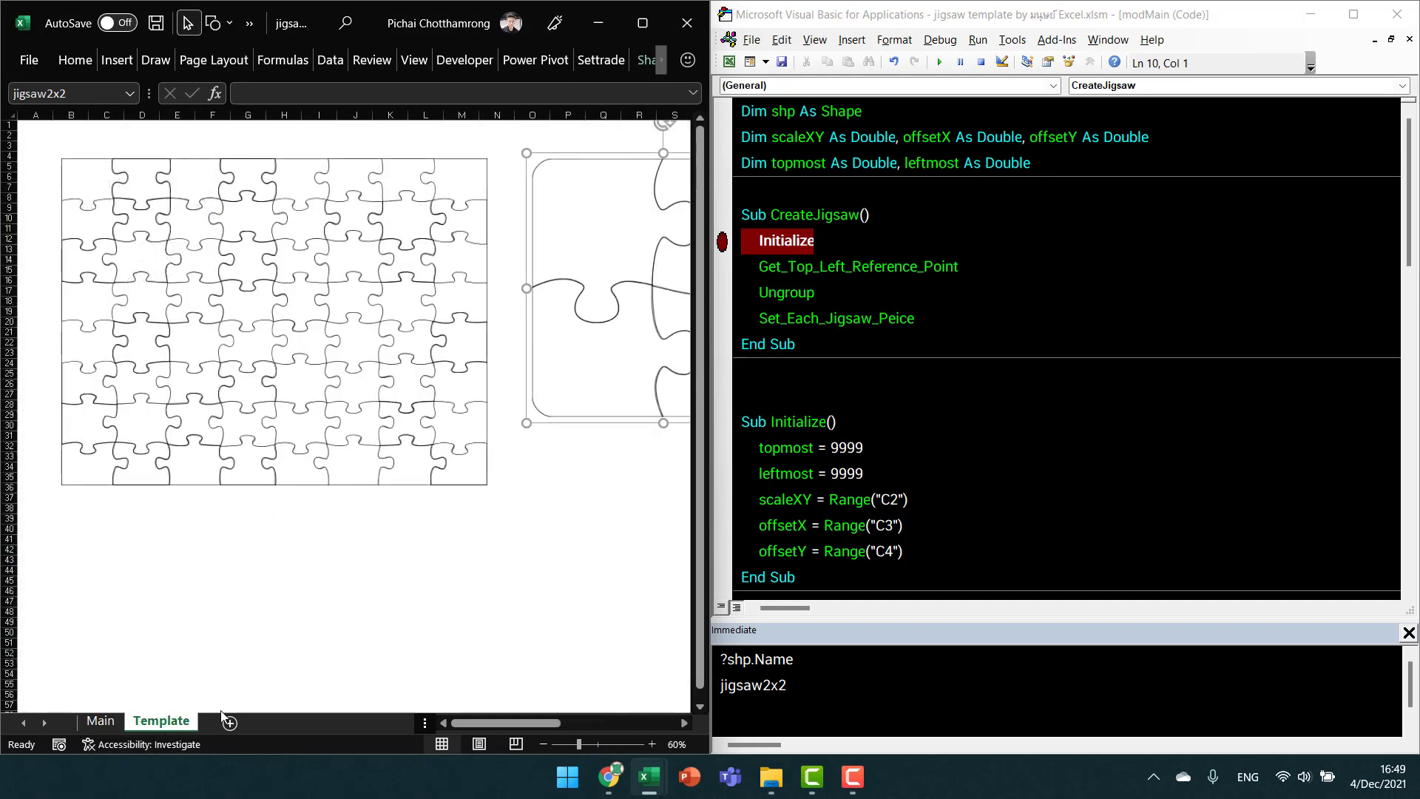
{"action": "mouse_move", "coordinate": [488, 722]}
{"action": "left_mouse_down"}
{"action": "mouse_move", "coordinate": [556, 722]}
{"action": "mouse_move", "coordinate": [487, 723]}
{"action": "left_mouse_up"}
{"action": "left_click", "coordinate": [310, 479]}
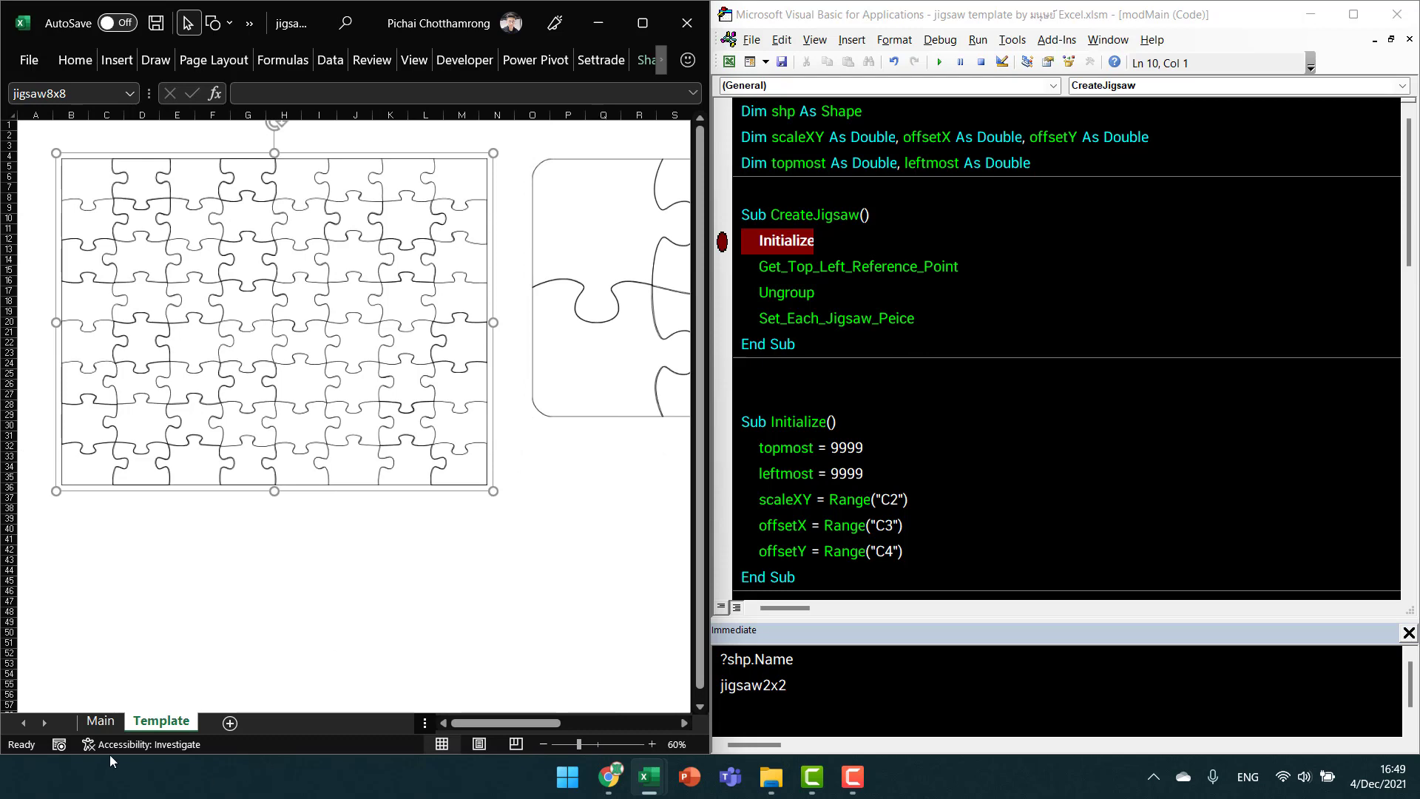
{"action": "left_click", "coordinate": [101, 721]}
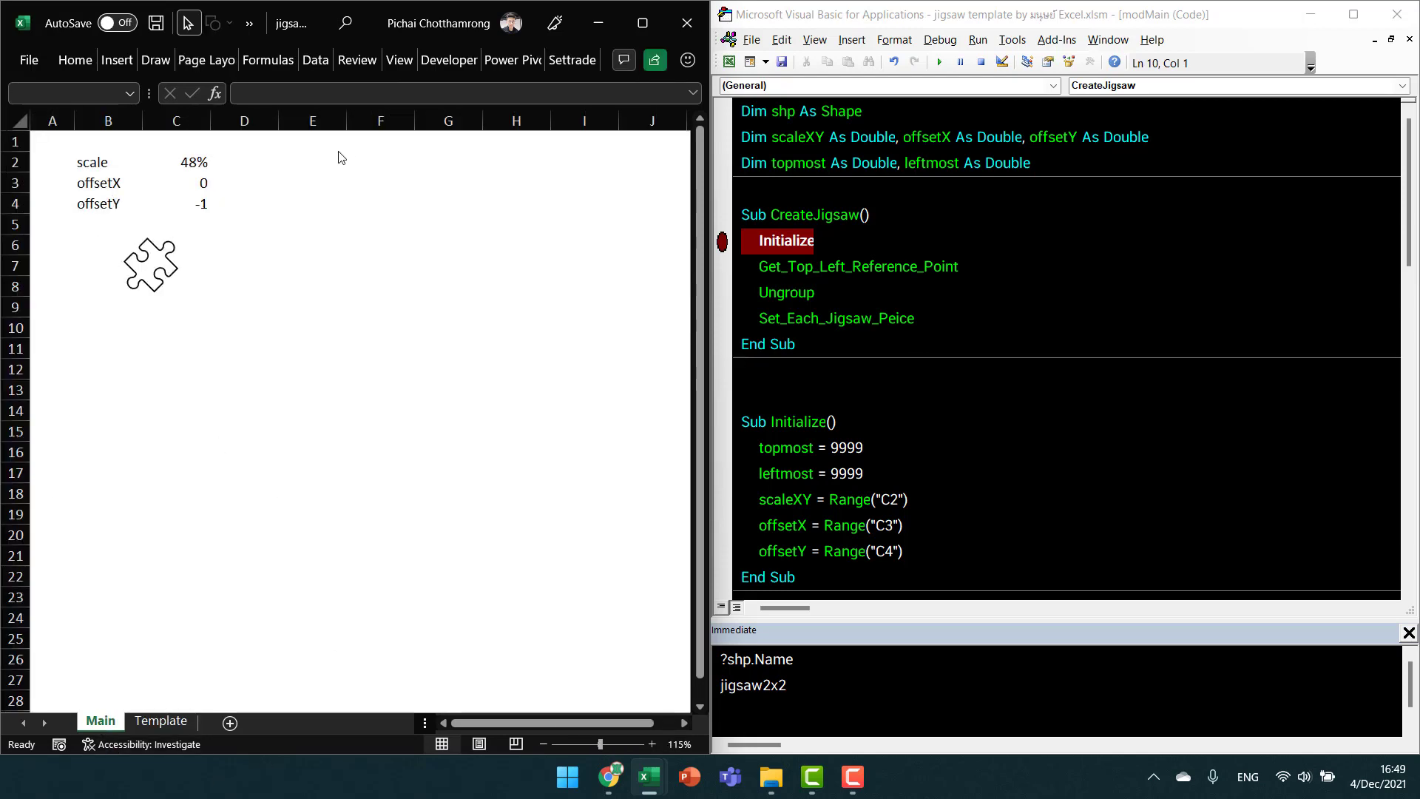
{"action": "left_click", "coordinate": [289, 157]}
{"action": "key", "text": "ctrl+v"}
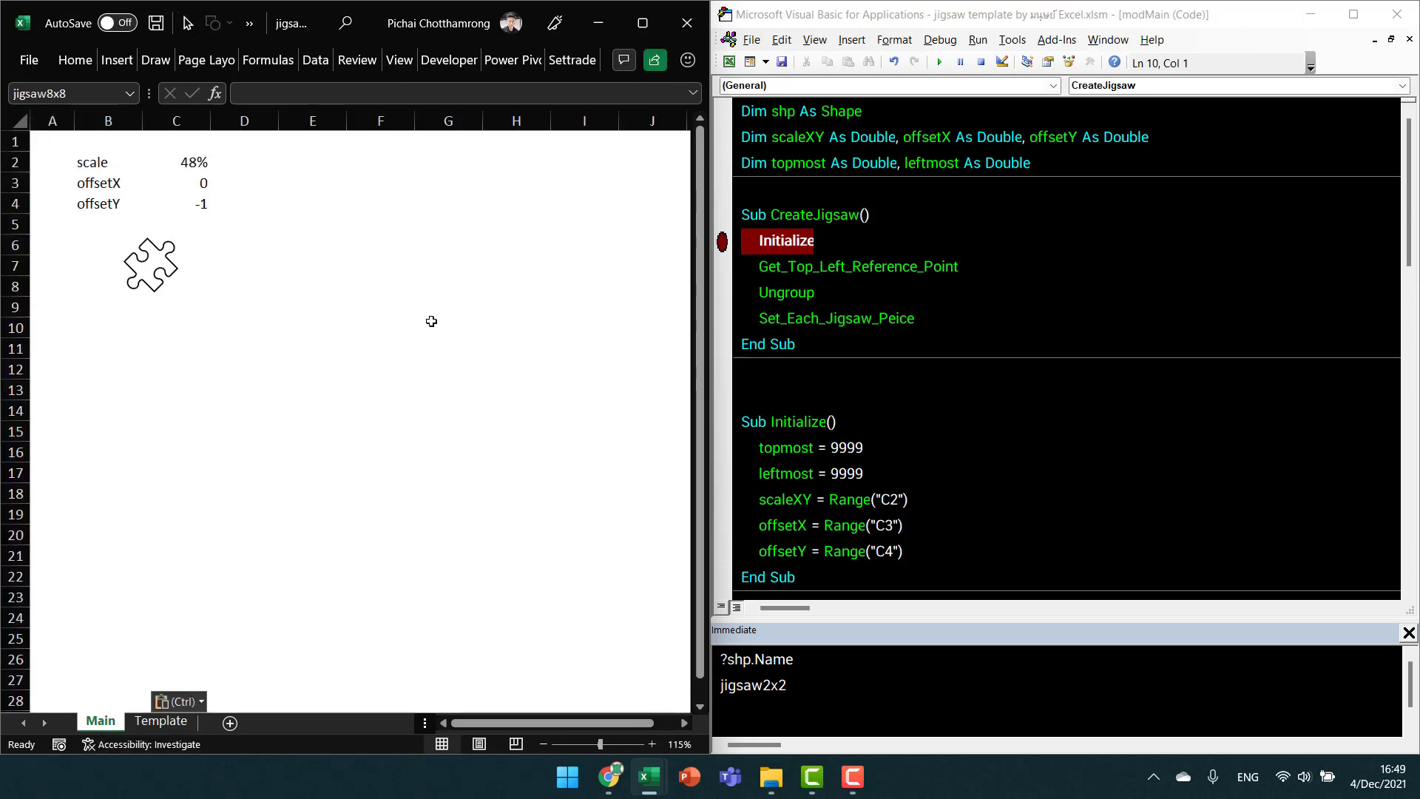
{"action": "left_click", "coordinate": [646, 22]}
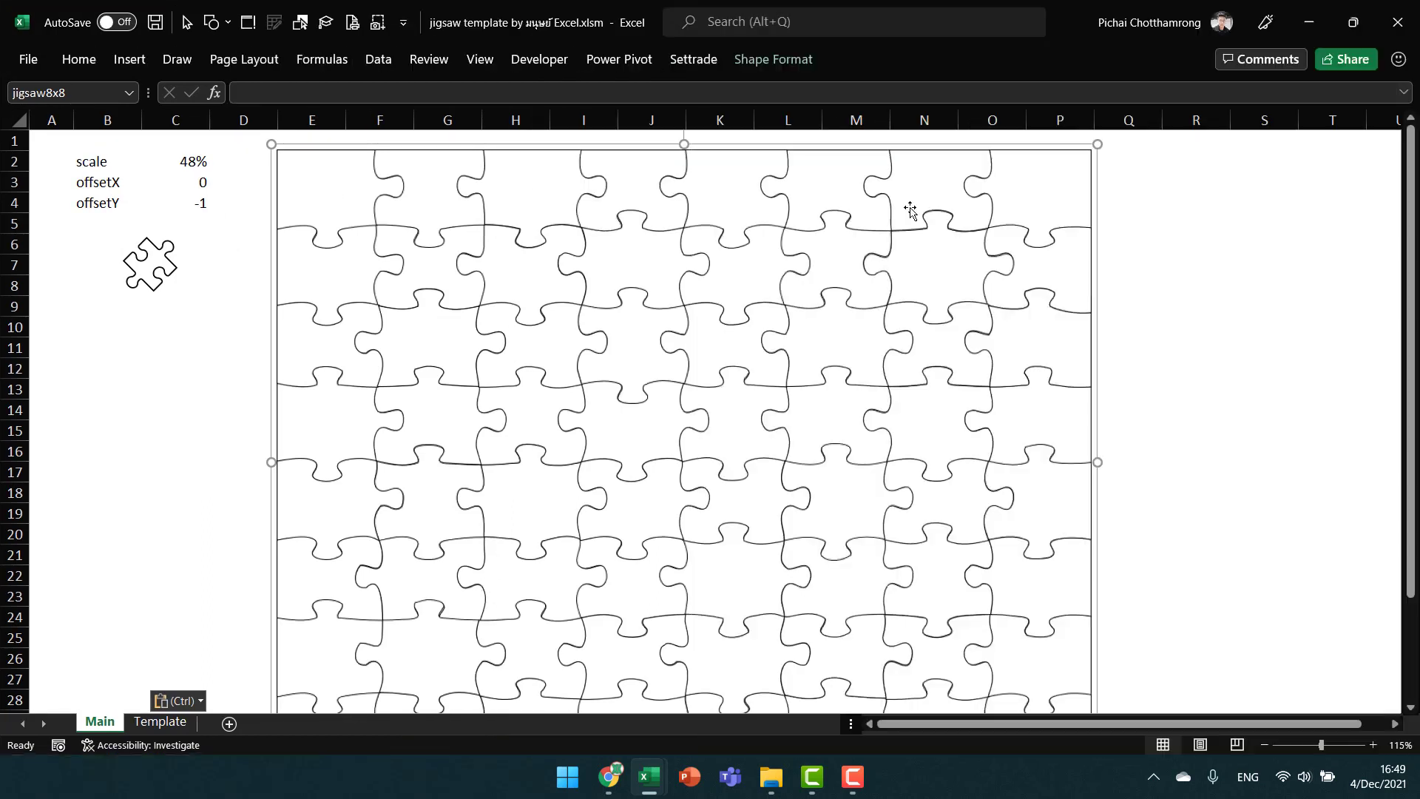
Open Format Shape for the jigsaw8x8 outline and bring up its picture Insert options.
{"action": "right_click", "coordinate": [1097, 142]}
{"action": "left_click", "coordinate": [1156, 499]}
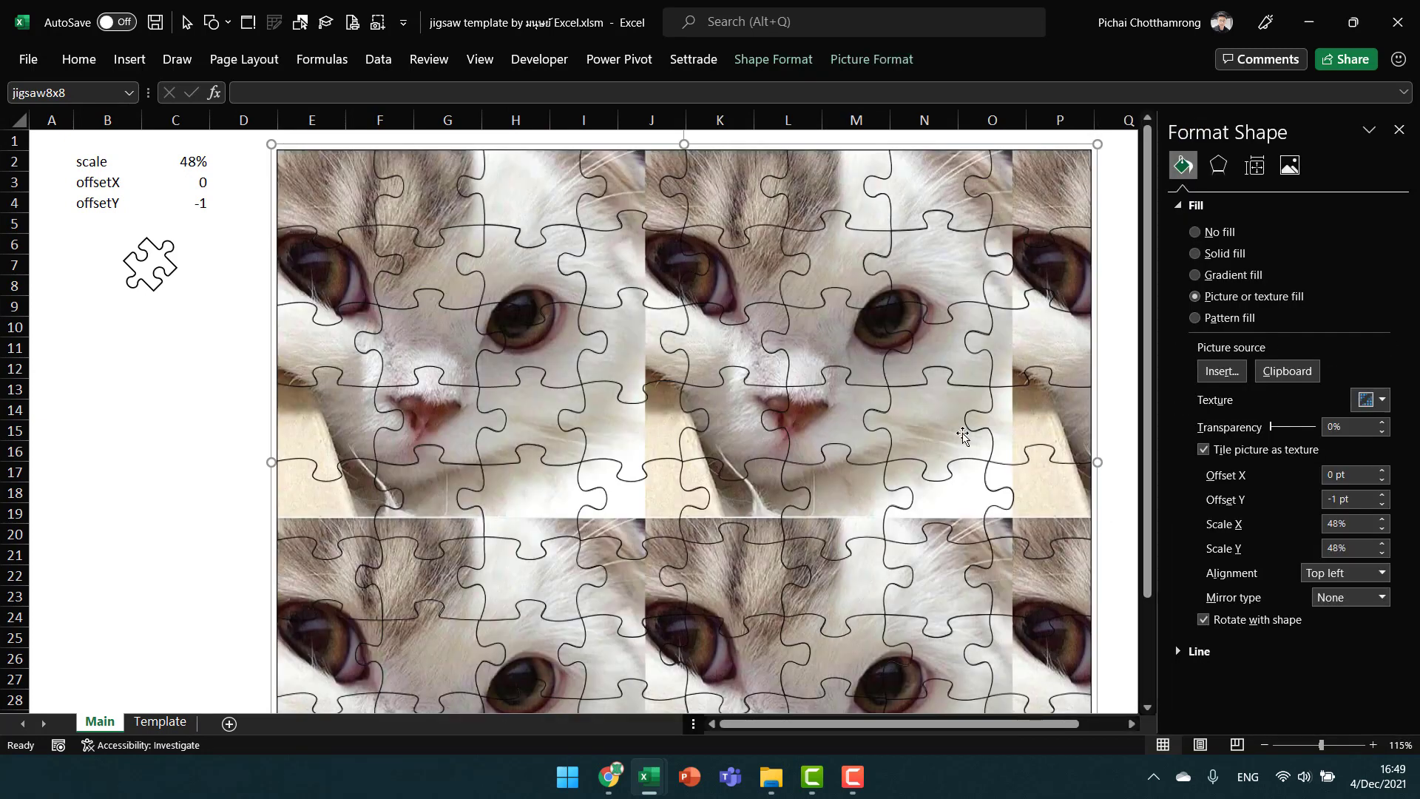
{"action": "left_click", "coordinate": [1221, 371]}
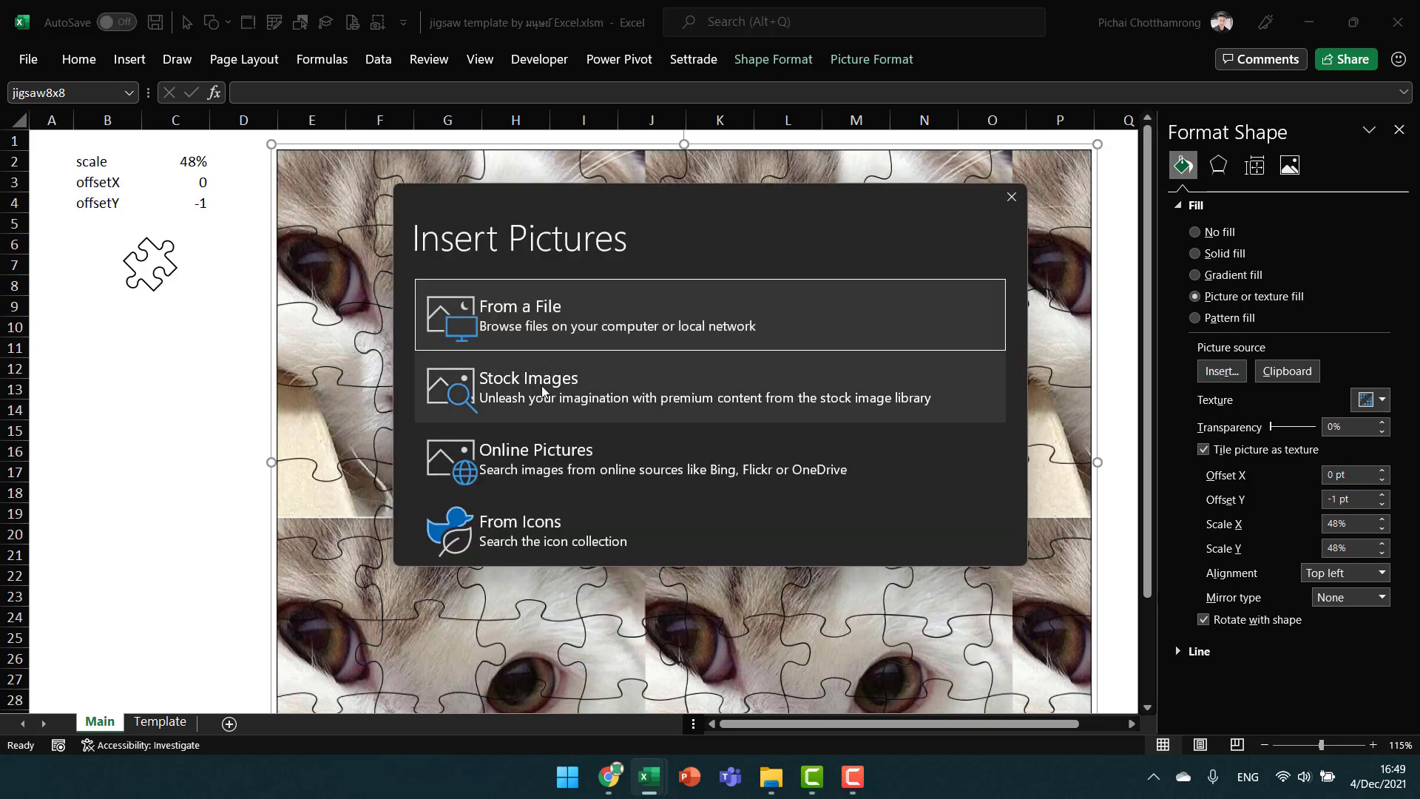
Fill the jigsaw with House2.jpg from the Photo > Squid Game folder.
{"action": "left_click", "coordinate": [534, 312]}
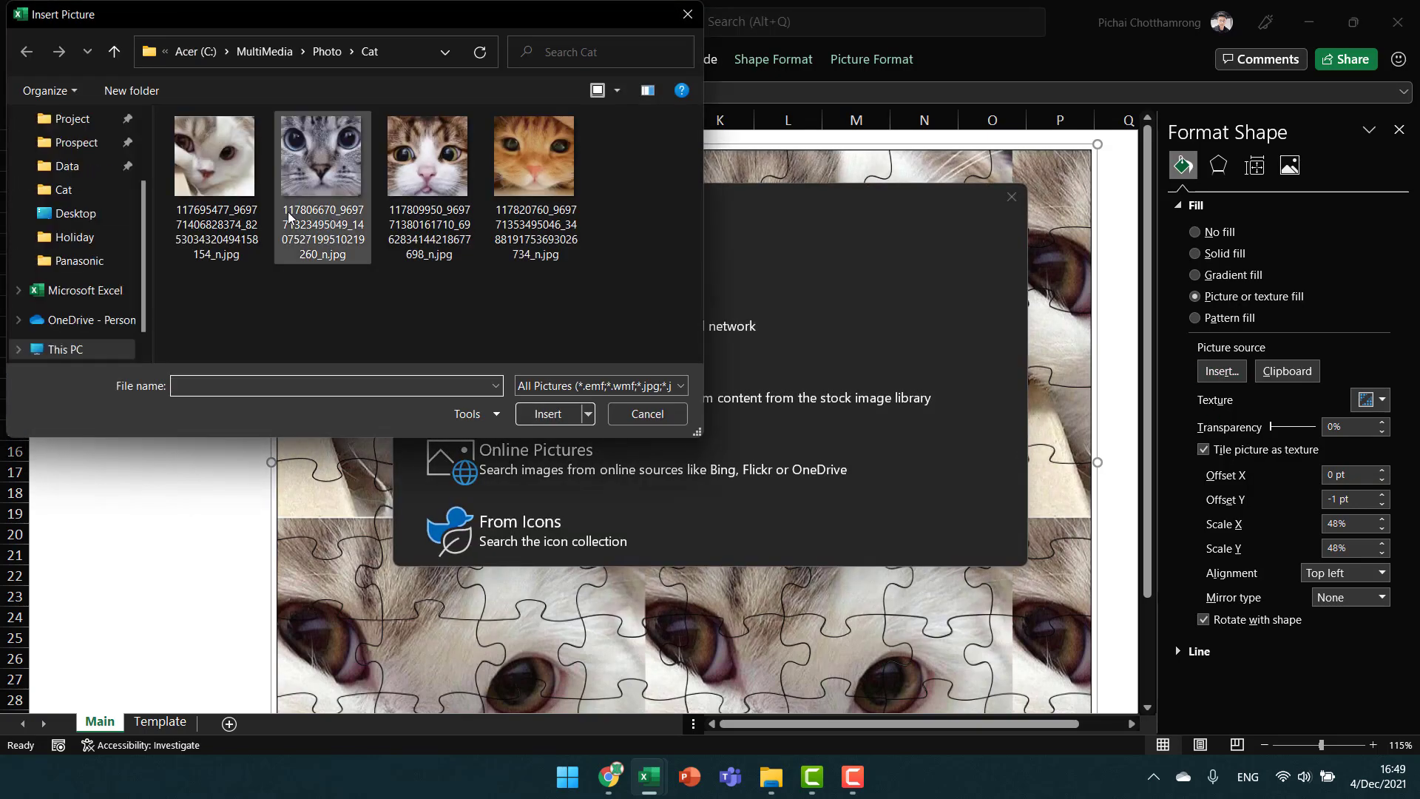
{"action": "left_click", "coordinate": [328, 53]}
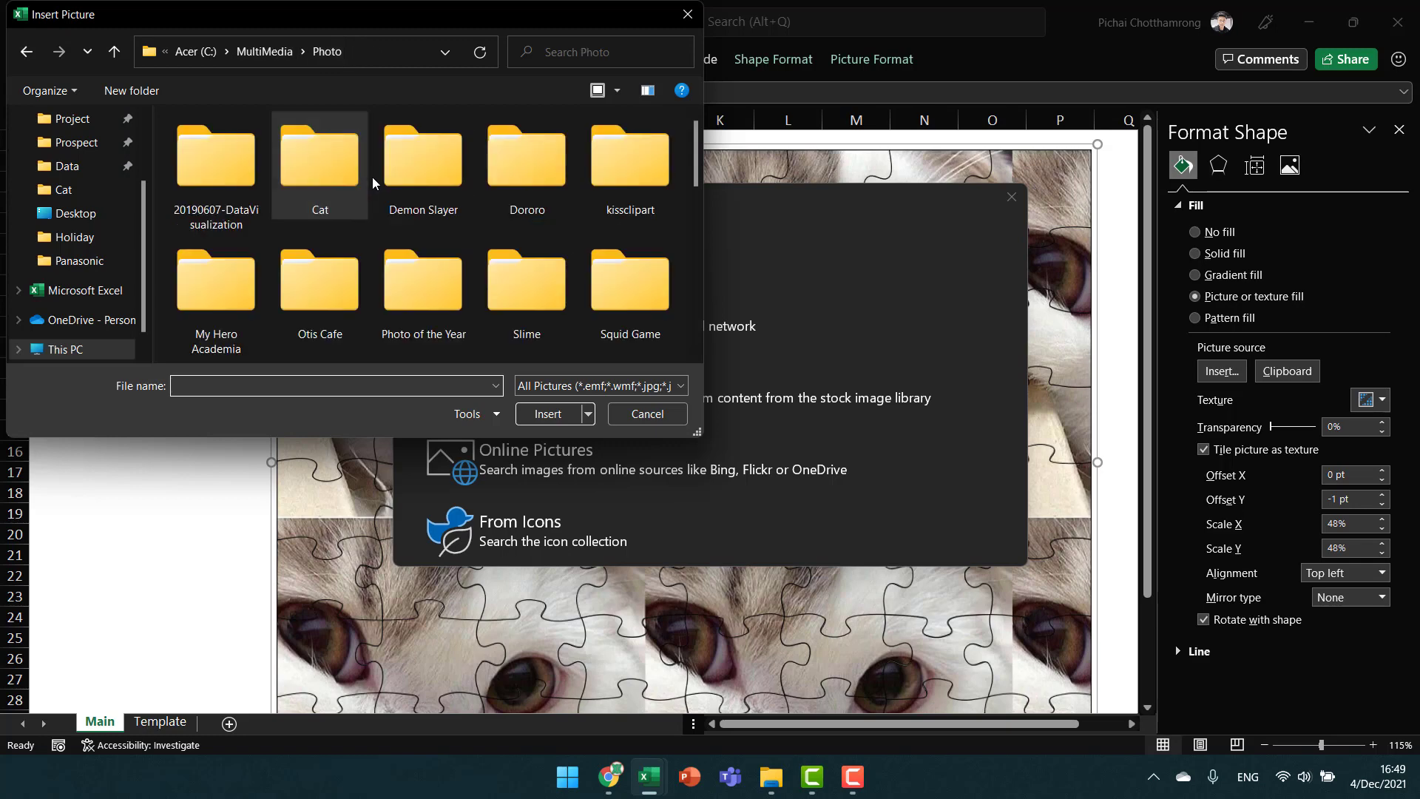
{"action": "double_click", "coordinate": [417, 176]}
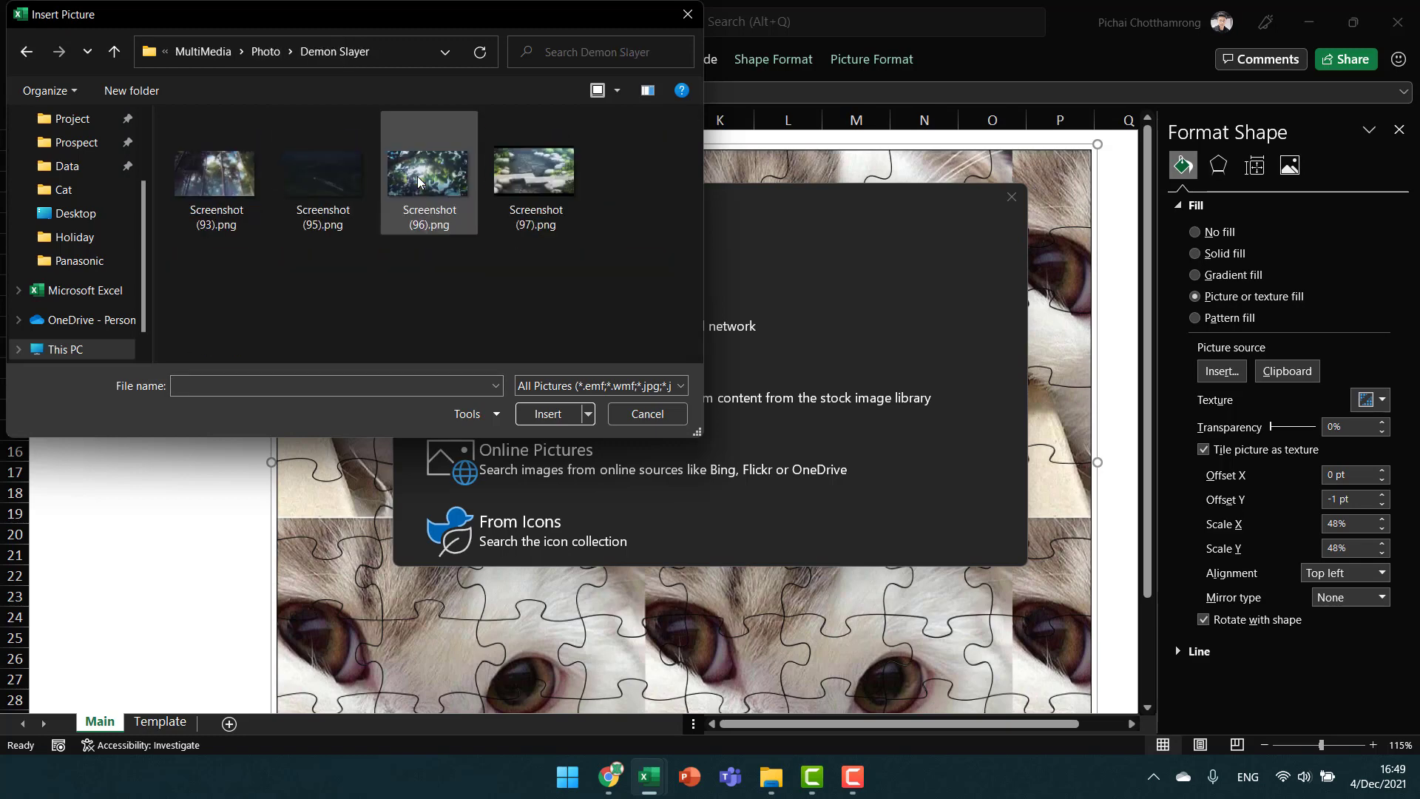
{"action": "key", "text": "alt+Left"}
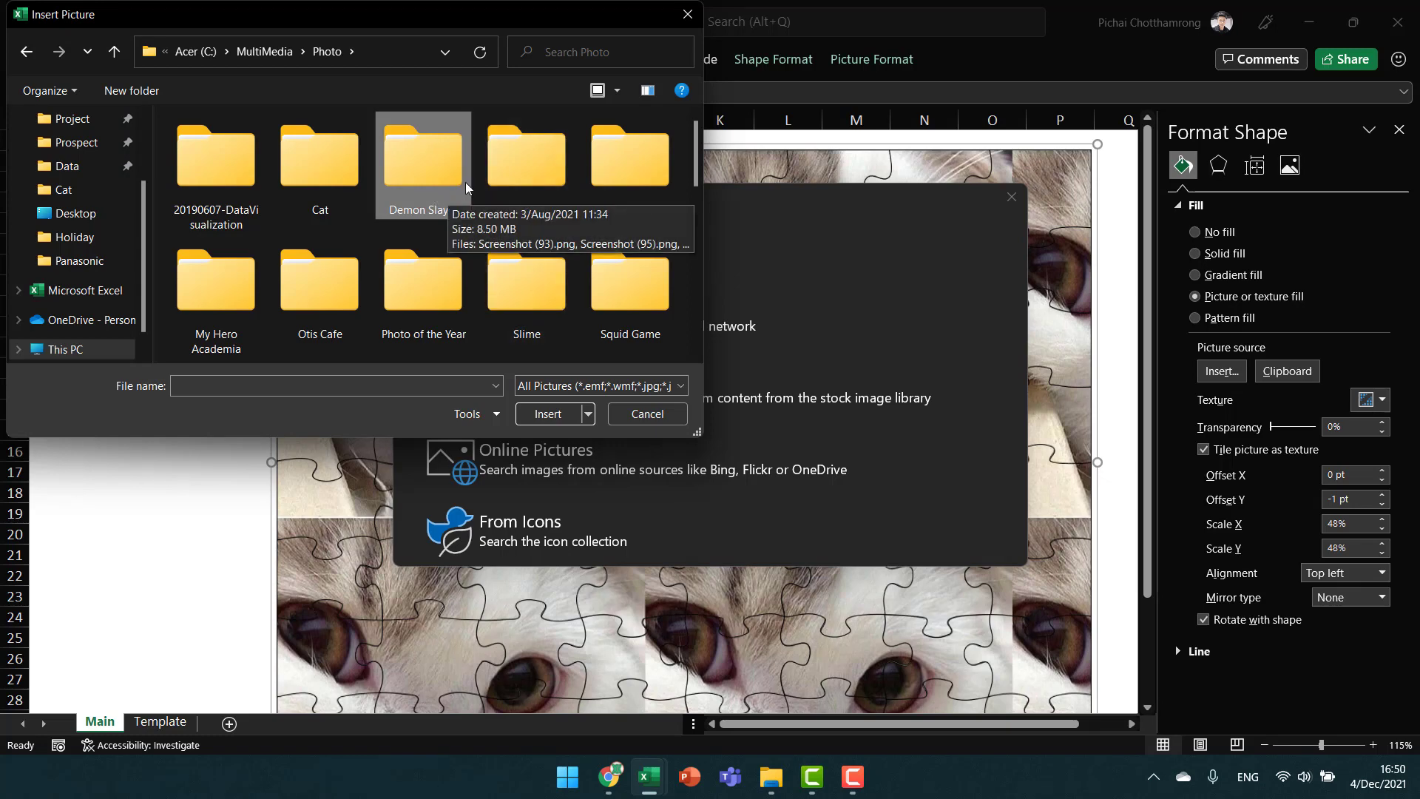
{"action": "double_click", "coordinate": [640, 259]}
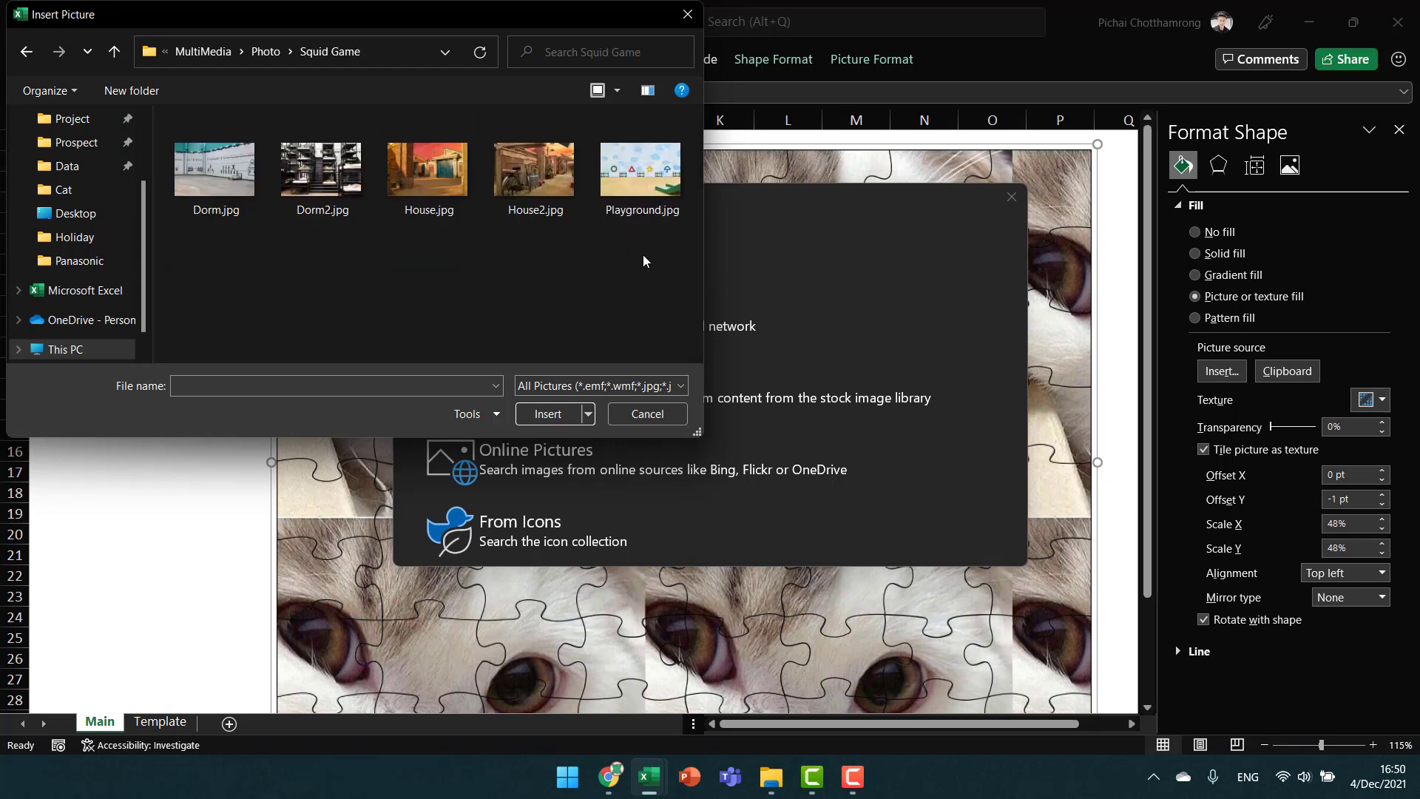
{"action": "left_click", "coordinate": [532, 178]}
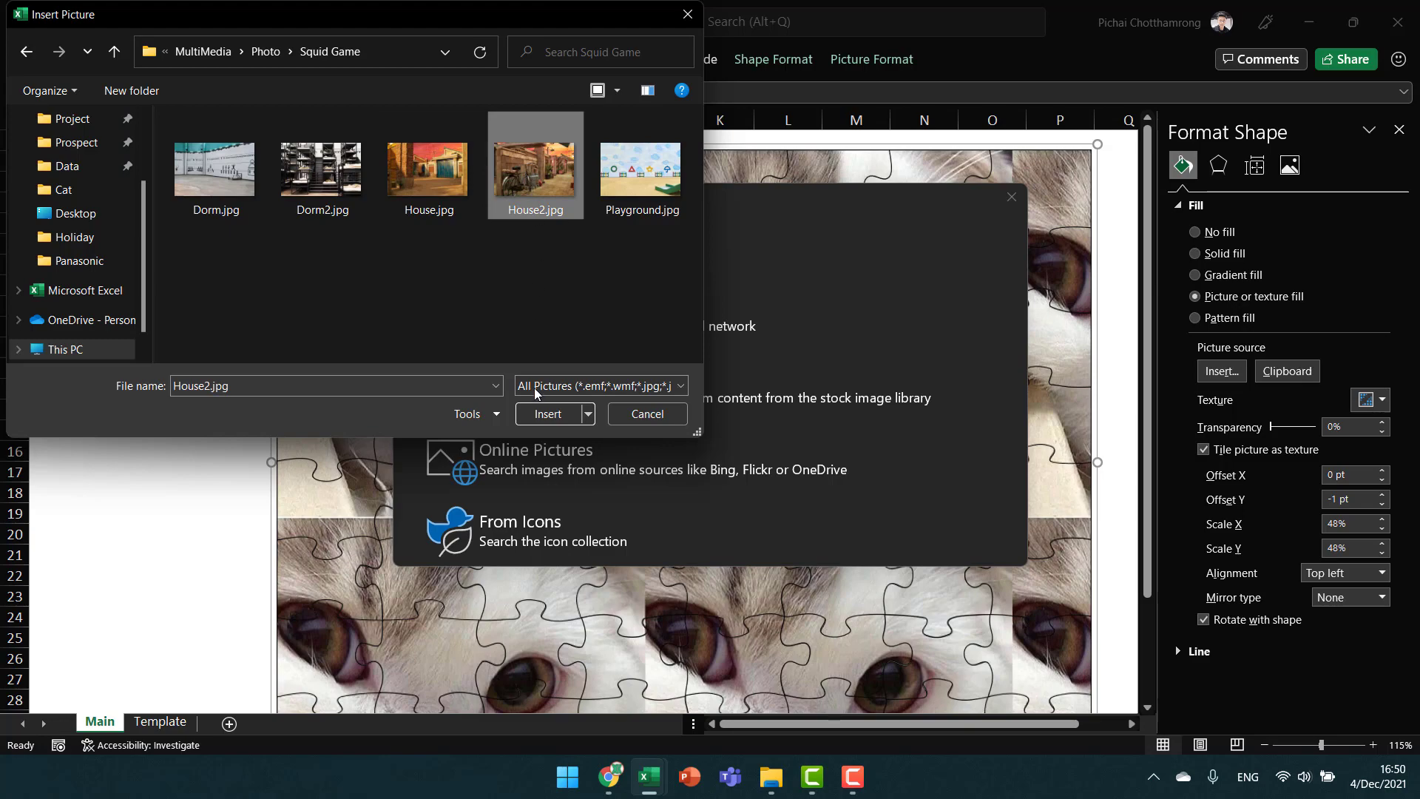
{"action": "left_click", "coordinate": [548, 416]}
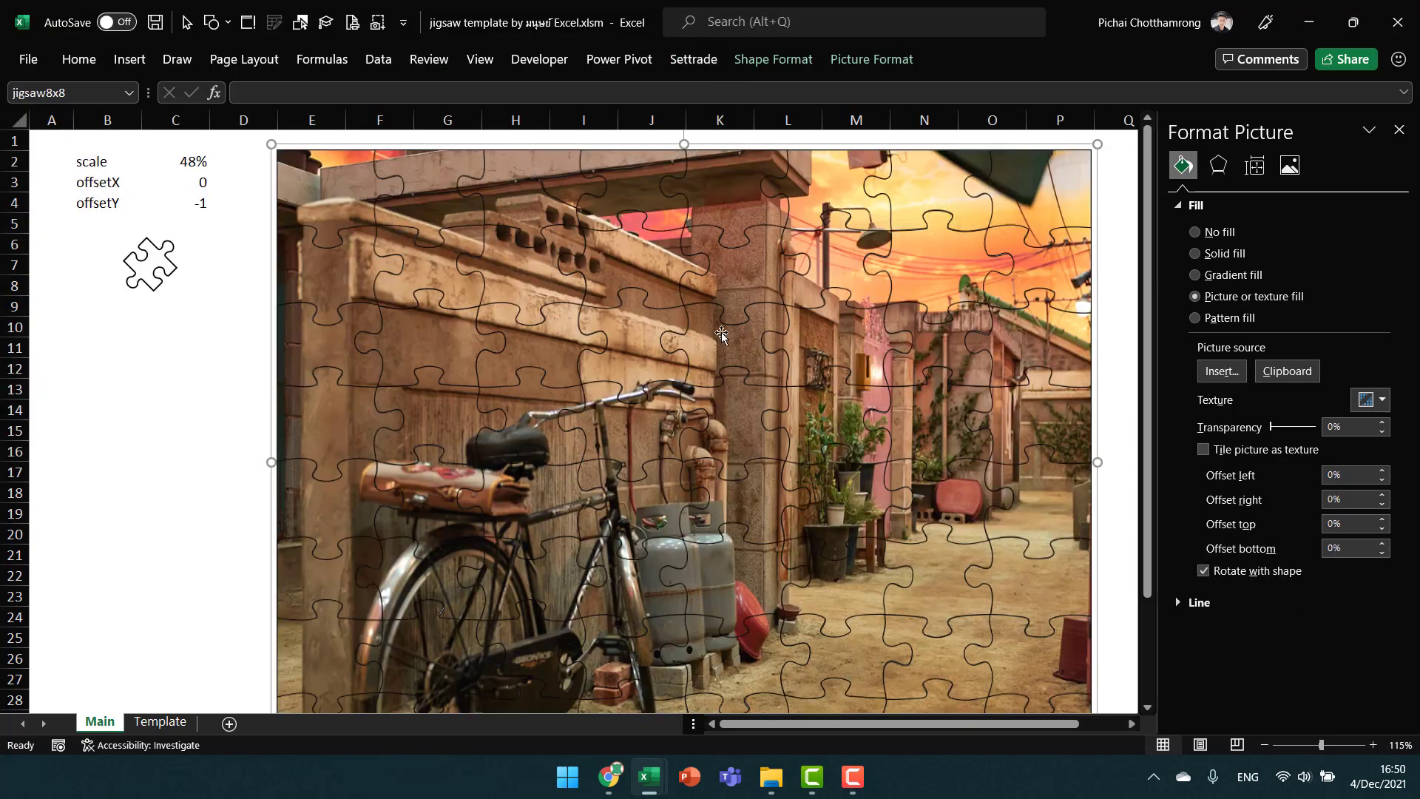
{"action": "scroll", "coordinate": [546, 397], "scroll_direction": "down", "scroll_amount": 1}
{"action": "scroll", "coordinate": [546, 397], "scroll_direction": "down", "scroll_amount": 1}
{"action": "scroll", "coordinate": [327, 145], "scroll_direction": "up", "scroll_amount": 2}
{"action": "scroll", "coordinate": [935, 346], "scroll_direction": "down", "scroll_amount": 2}
{"action": "scroll", "coordinate": [934, 352], "scroll_direction": "up", "scroll_amount": 2}
{"action": "scroll", "coordinate": [874, 519], "scroll_direction": "down", "scroll_amount": 2}
{"action": "scroll", "coordinate": [869, 518], "scroll_direction": "down", "scroll_amount": 2}
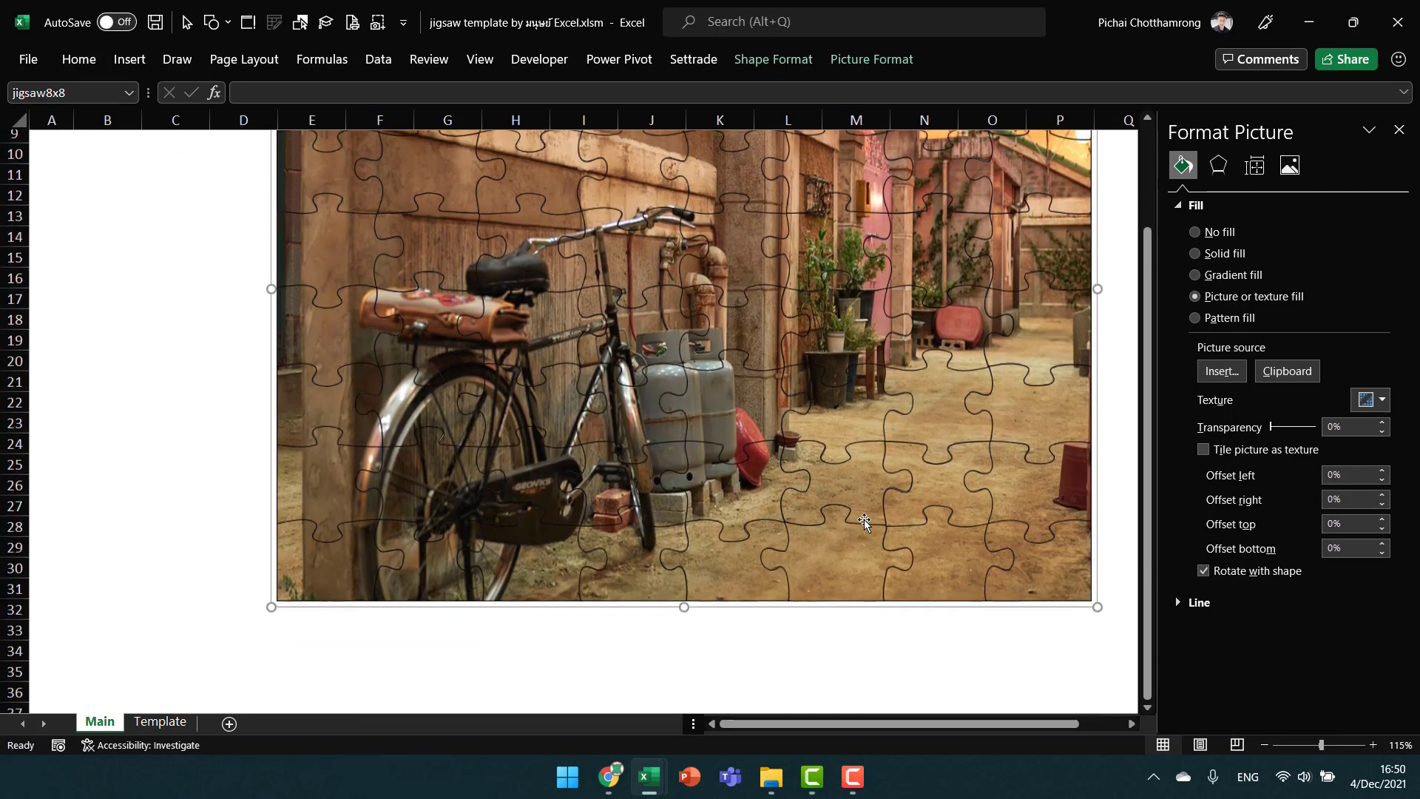
{"action": "scroll", "coordinate": [864, 519], "scroll_direction": "up", "scroll_amount": 4}
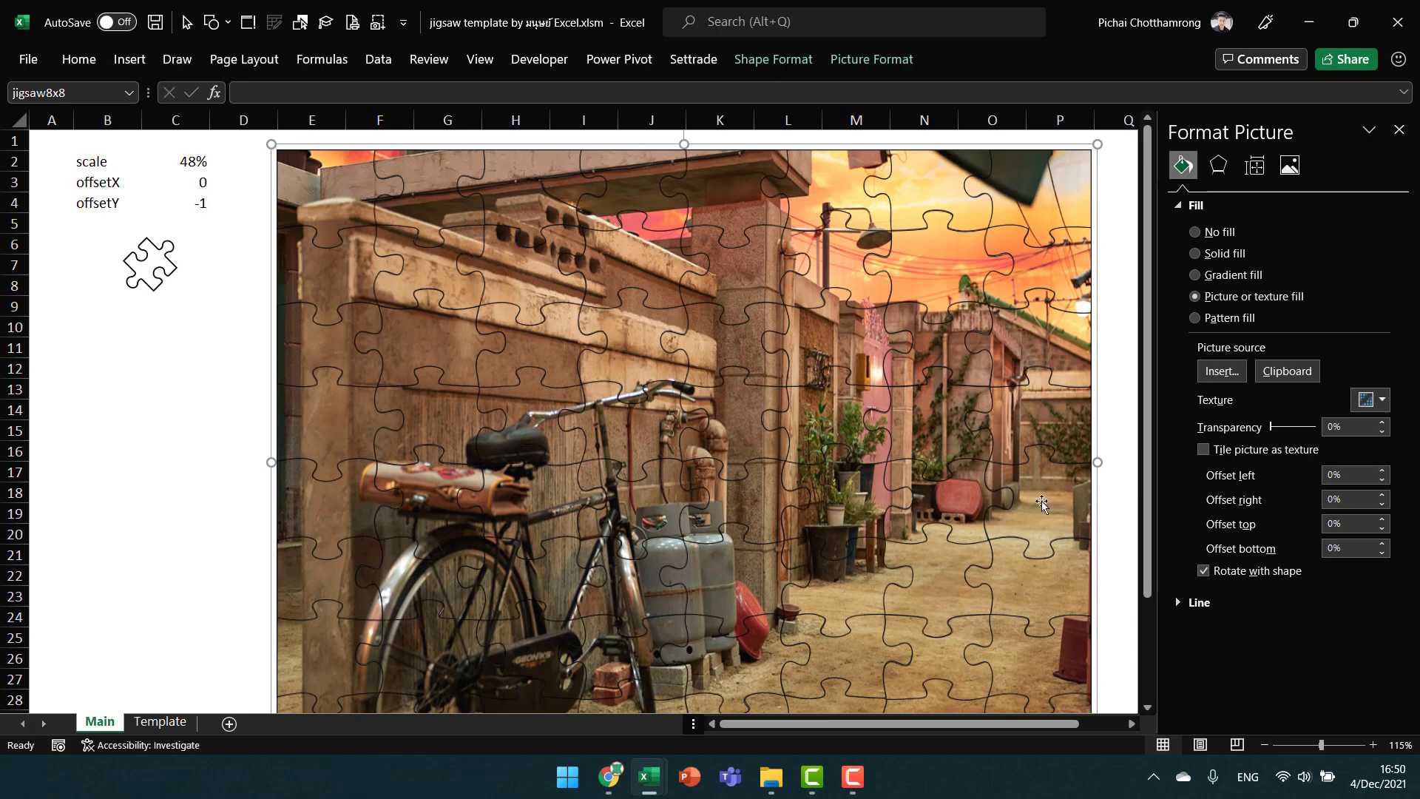
Tile the bicycle photo as a texture, first trying 40% for Scale X and Scale Y.
{"action": "left_click", "coordinate": [1203, 449]}
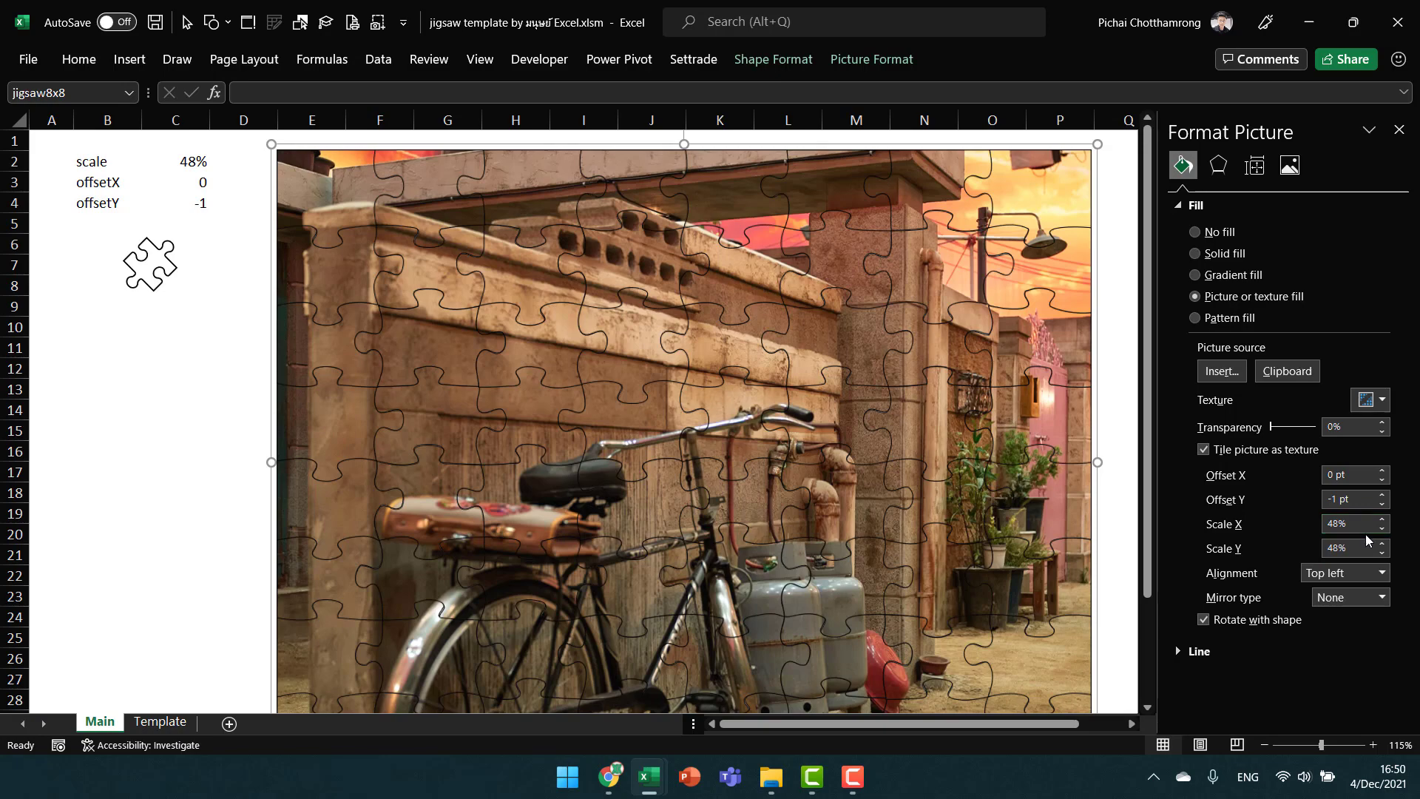
{"action": "double_click", "coordinate": [1358, 522]}
{"action": "type", "text": "40"}
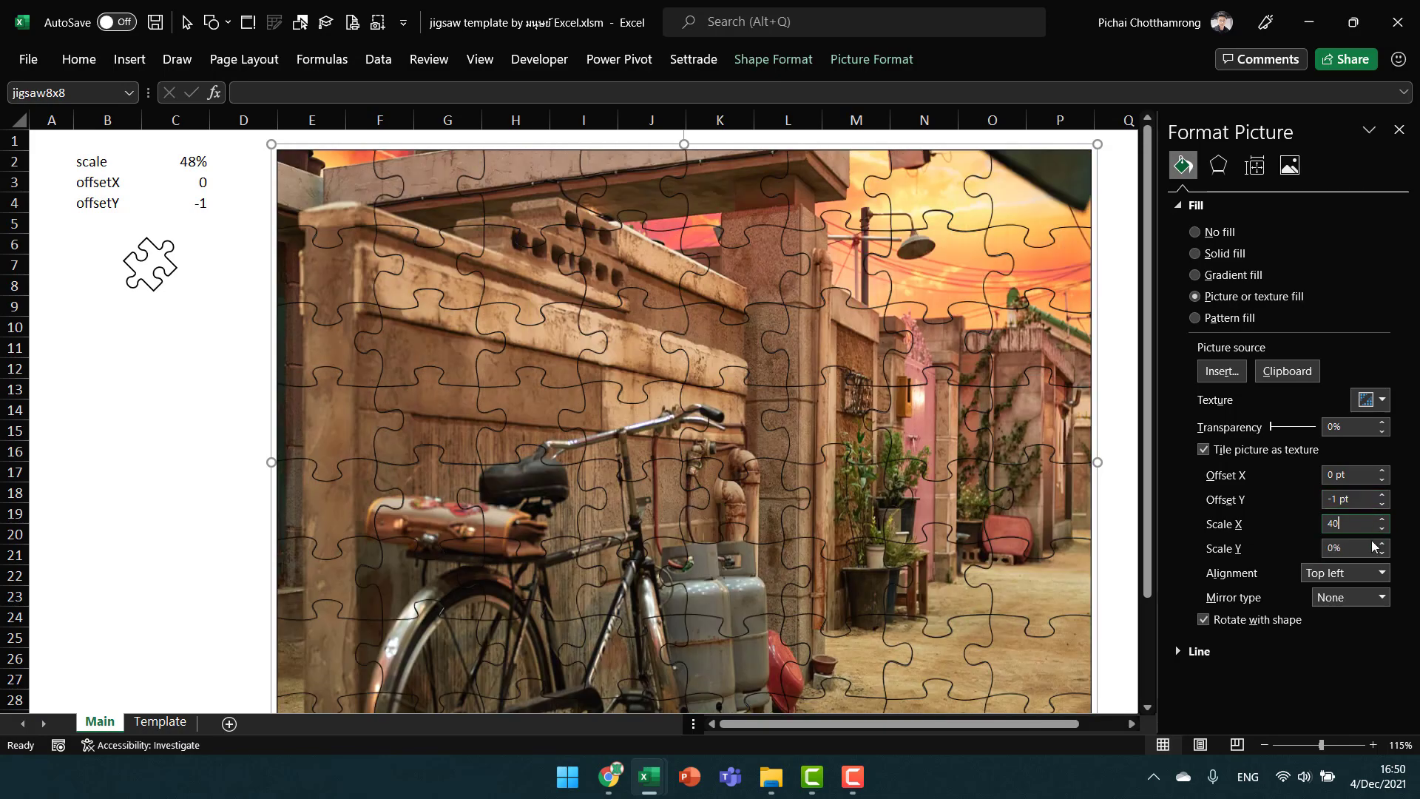
{"action": "key", "text": "Tab"}
{"action": "type", "text": "40"}
{"action": "scroll", "coordinate": [1088, 442], "scroll_direction": "down", "scroll_amount": 2}
{"action": "scroll", "coordinate": [1087, 442], "scroll_direction": "down", "scroll_amount": 2}
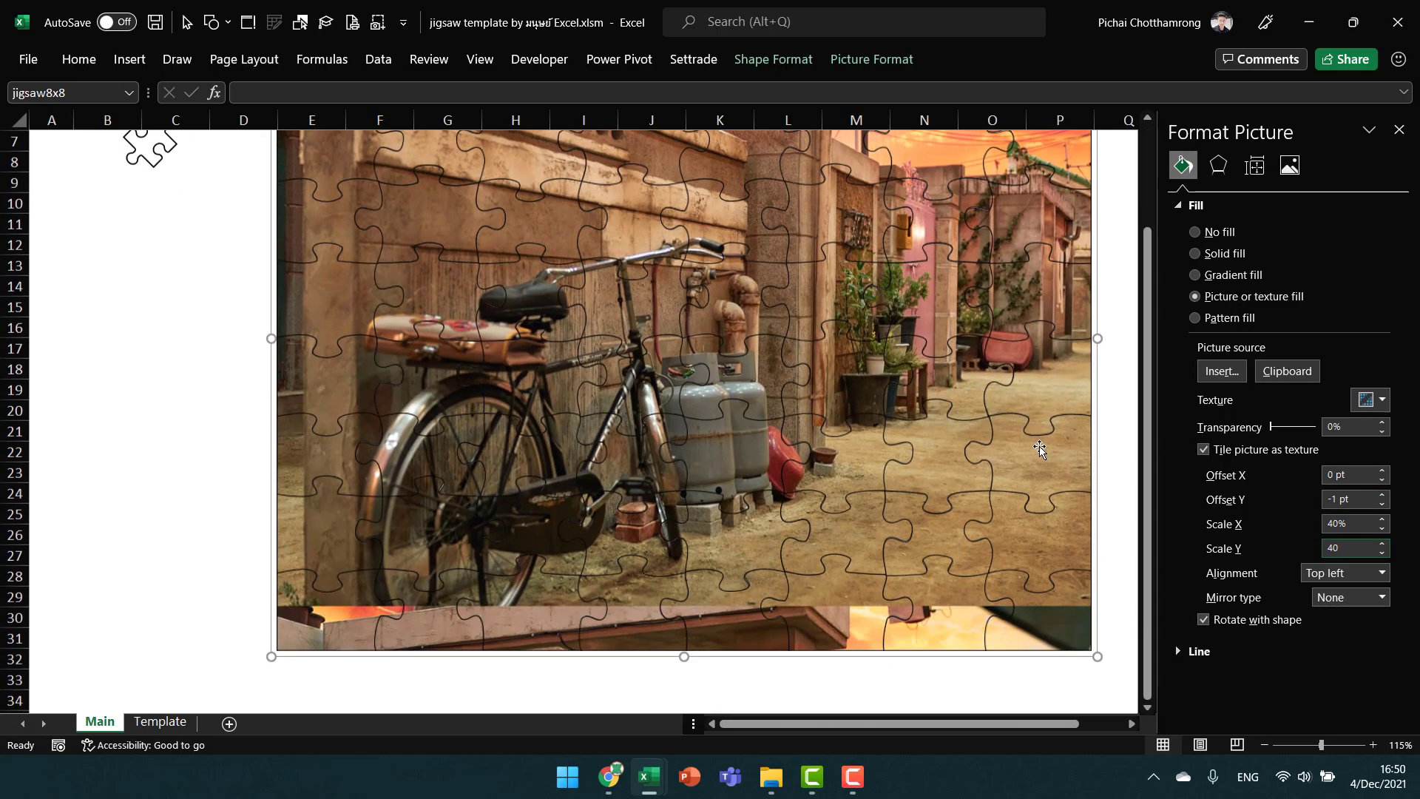
{"action": "scroll", "coordinate": [1039, 446], "scroll_direction": "up", "scroll_amount": 2}
{"action": "scroll", "coordinate": [1015, 404], "scroll_direction": "down", "scroll_amount": 1}
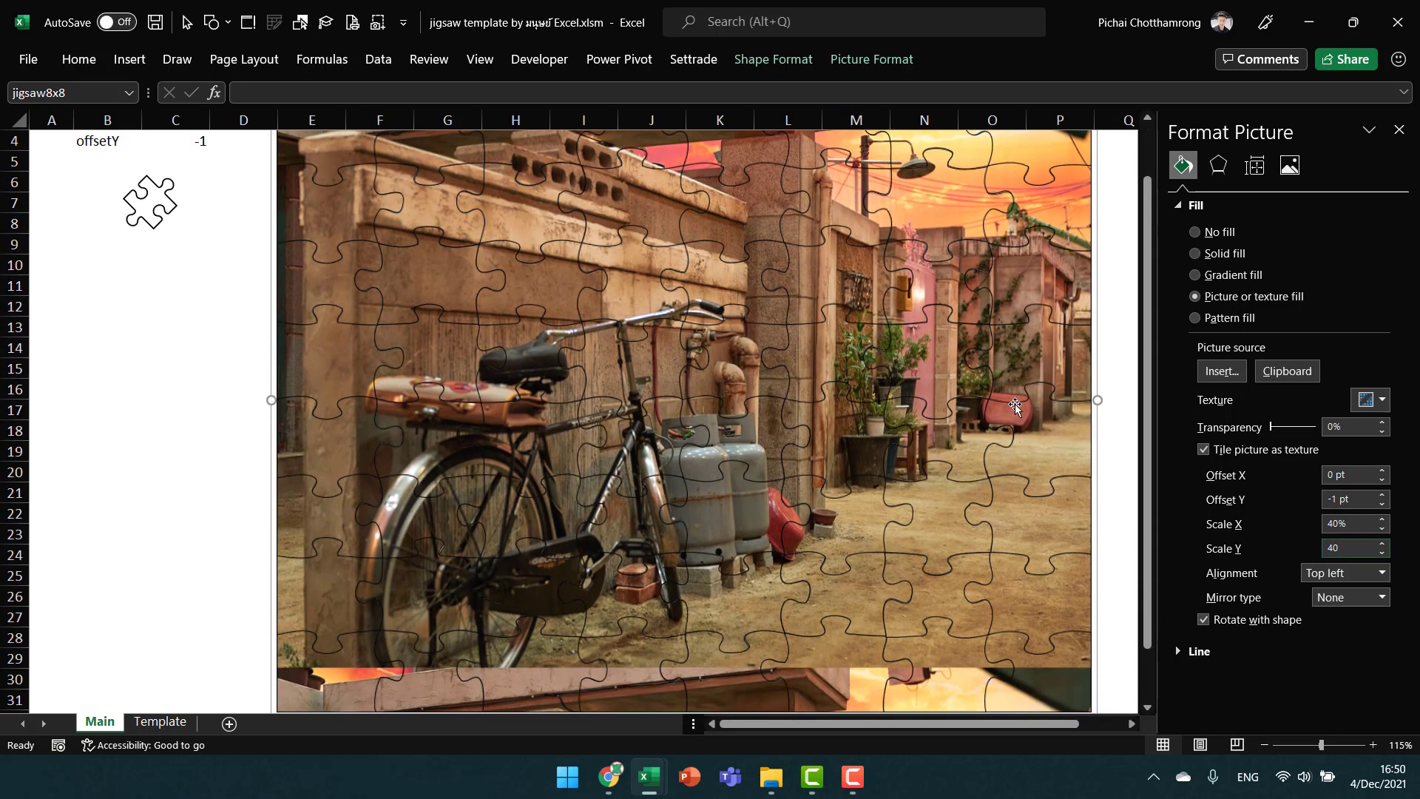
{"action": "scroll", "coordinate": [1015, 404], "scroll_direction": "down", "scroll_amount": 1, "text": "ctrl"}
{"action": "left_click", "coordinate": [1356, 525]}
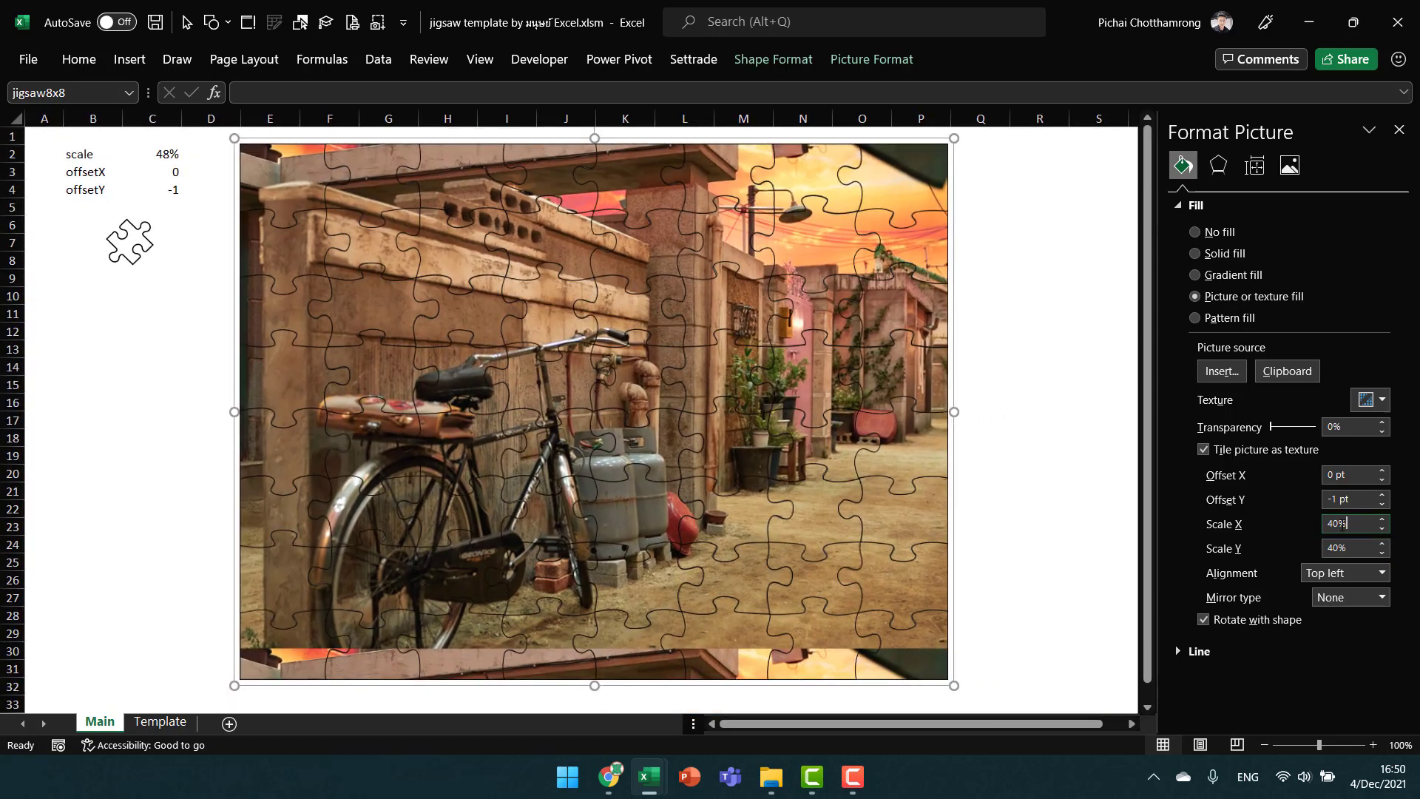
Change Scale X and Scale Y to 45% and set Offset Y to 0 pt.
{"action": "type", "text": "45"}
{"action": "key", "text": "Tab"}
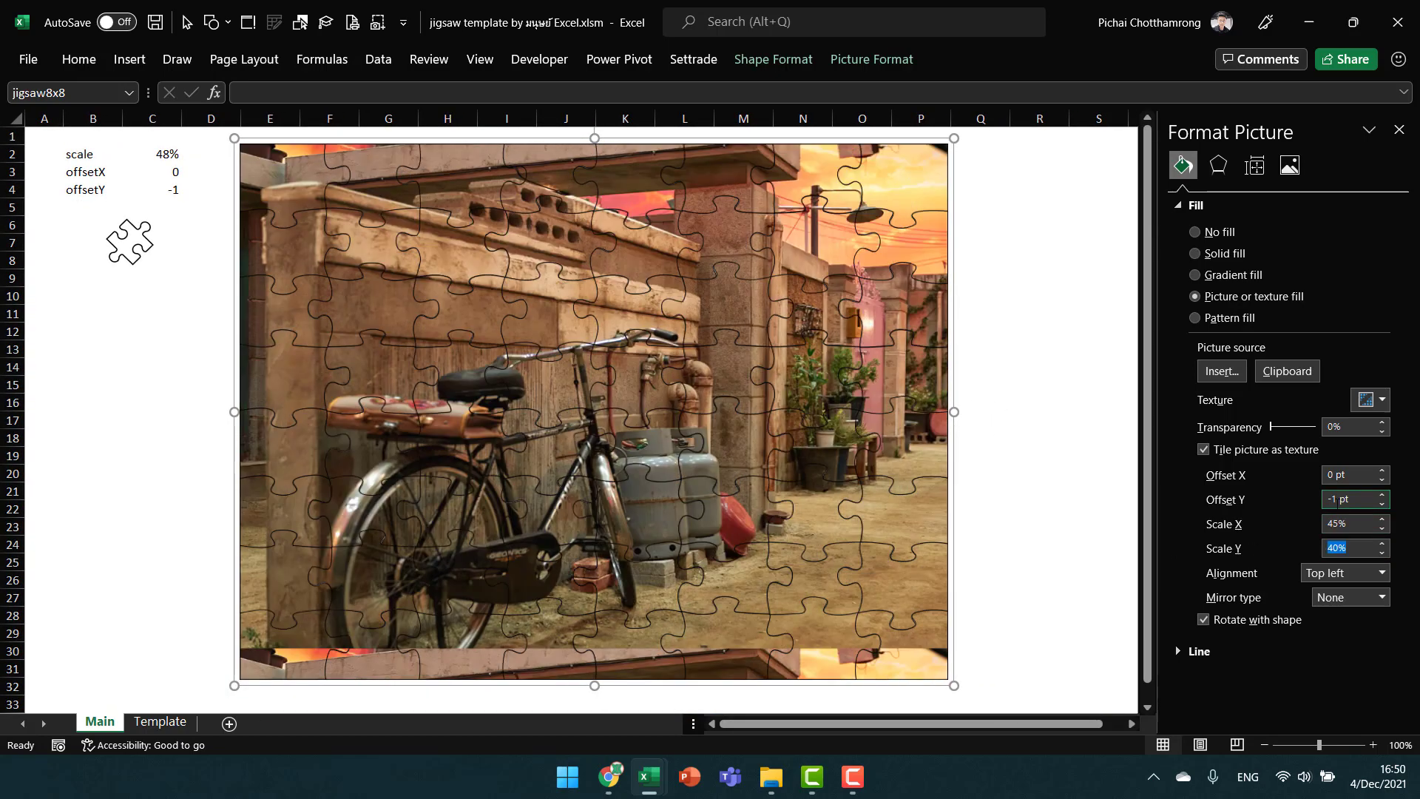
{"action": "type", "text": "45"}
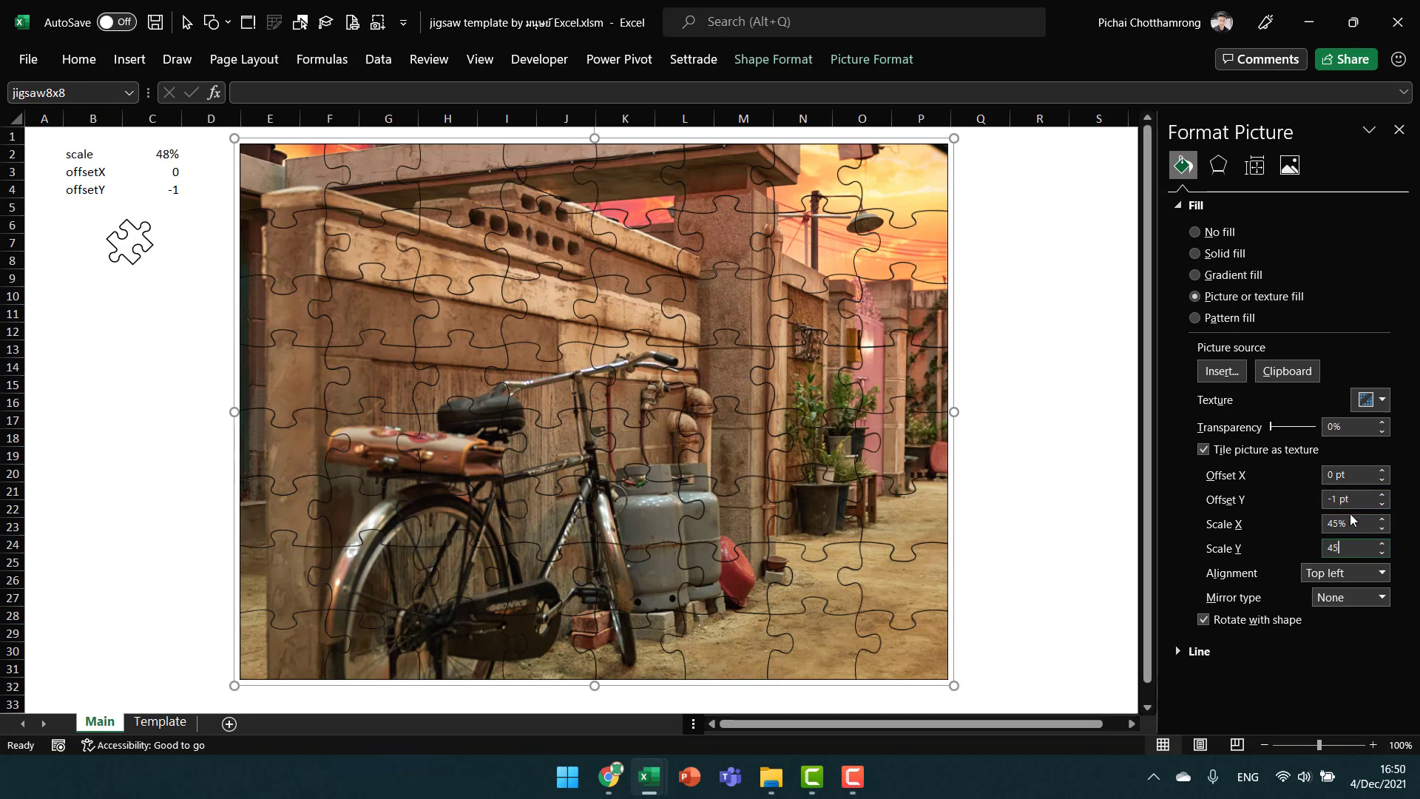
{"action": "double_click", "coordinate": [1356, 500]}
{"action": "type", "text": "0"}
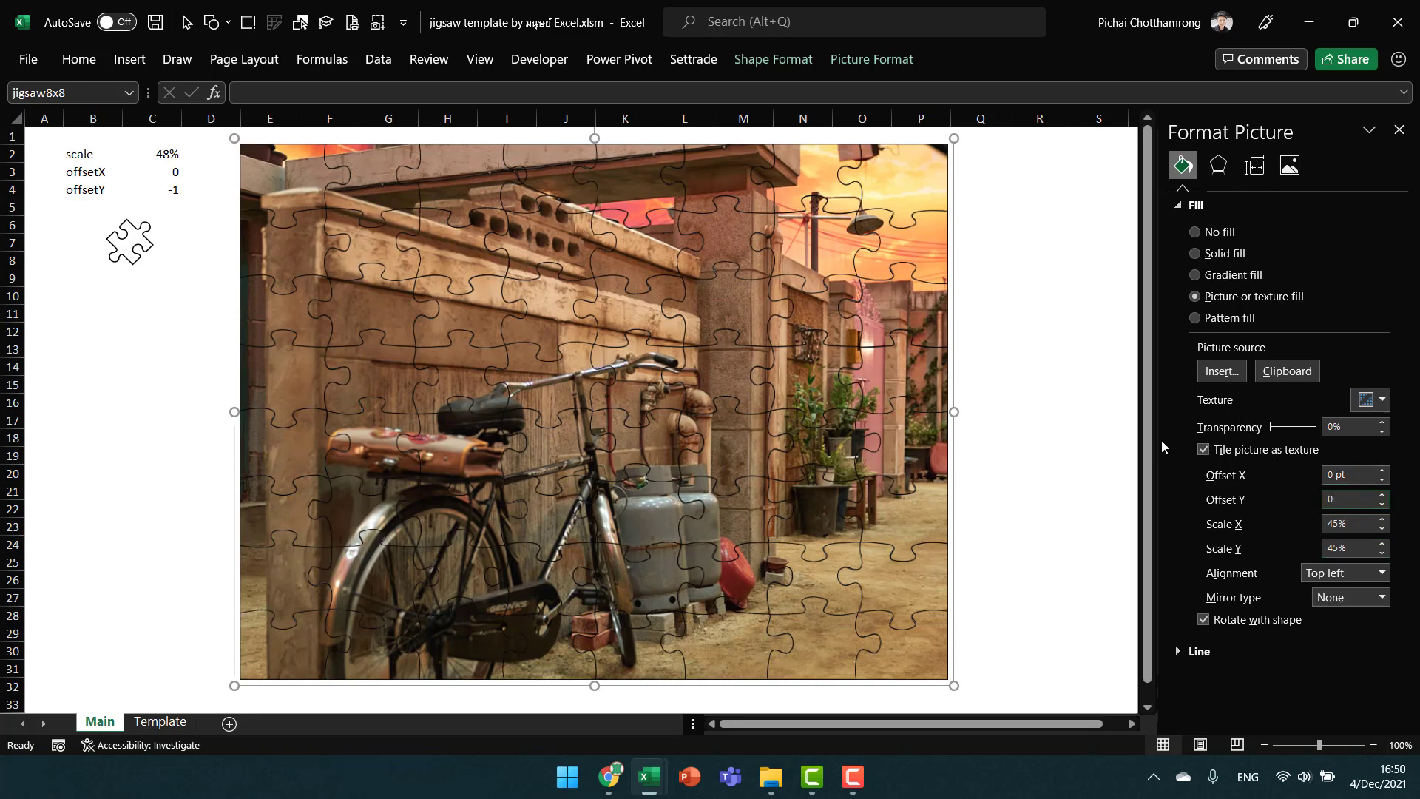
Enter 45 as the scale in cell C2 and edit the offsetY value in C4.
{"action": "left_click", "coordinate": [1058, 415]}
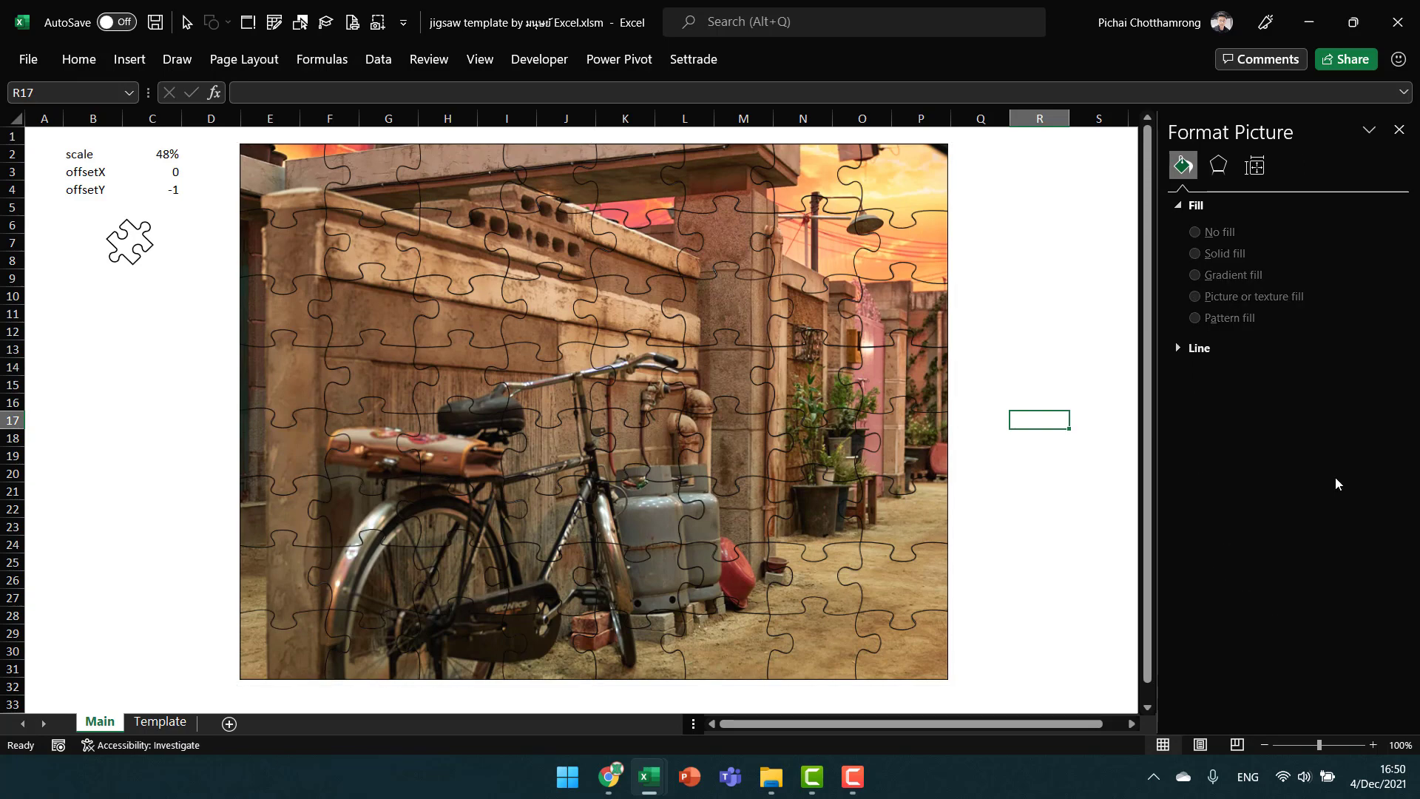
{"action": "left_click", "coordinate": [488, 295]}
{"action": "left_click", "coordinate": [162, 153]}
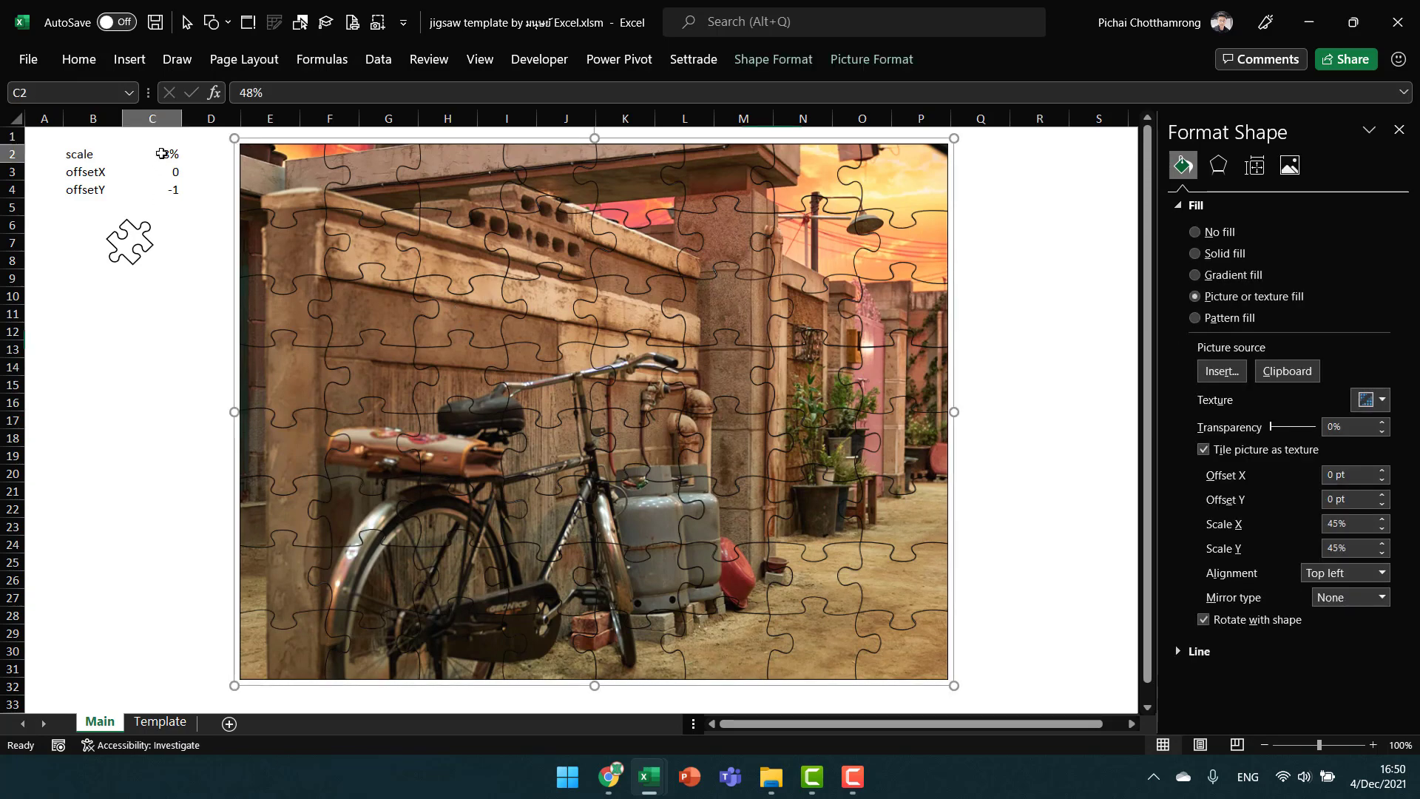
{"action": "type", "text": "45"}
{"action": "key", "text": "ctrl+Return"}
{"action": "key", "text": "Down"}
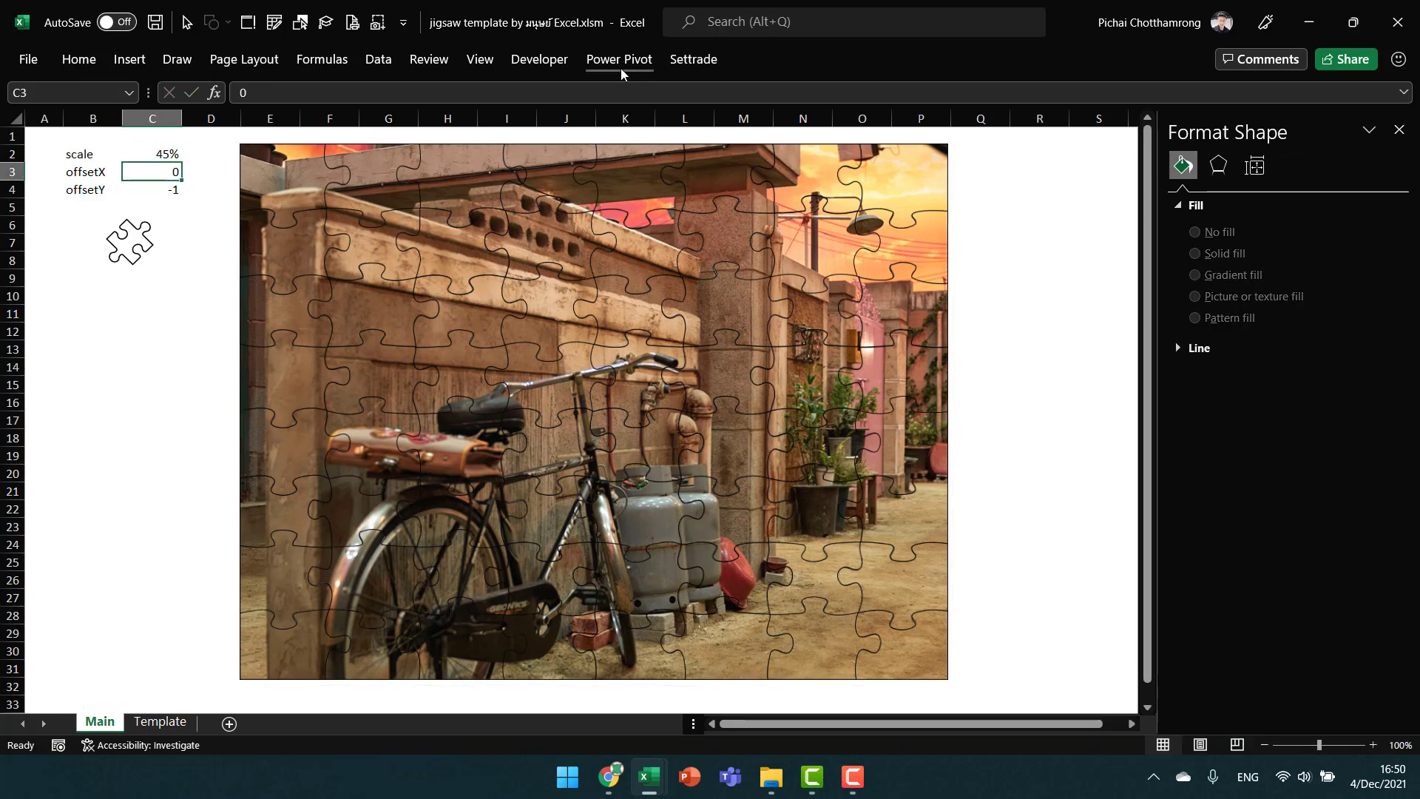
{"action": "key", "text": "Down"}
{"action": "key", "text": "F2"}
{"action": "type", "text": "1"}
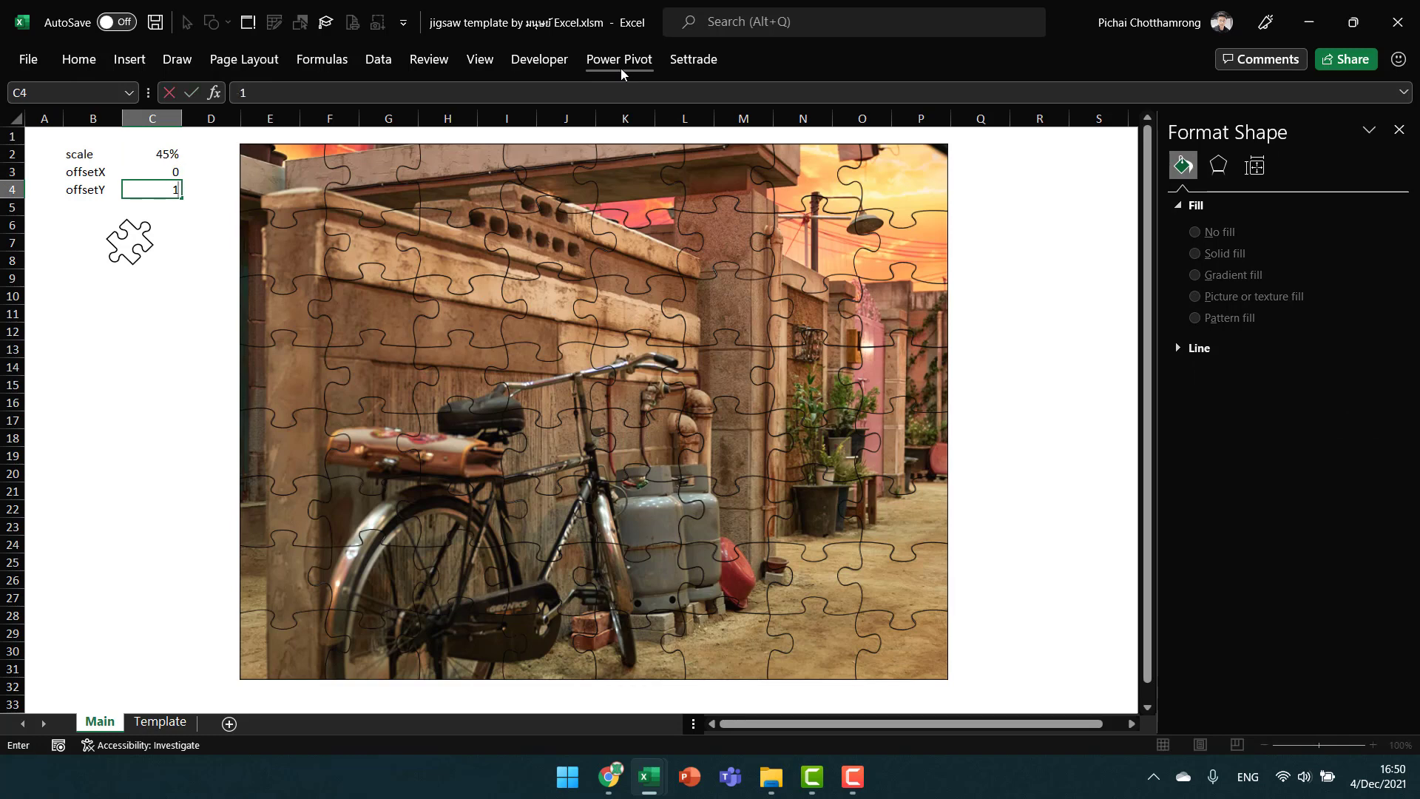
{"action": "type", "text": "0"}
{"action": "key", "text": "Return"}
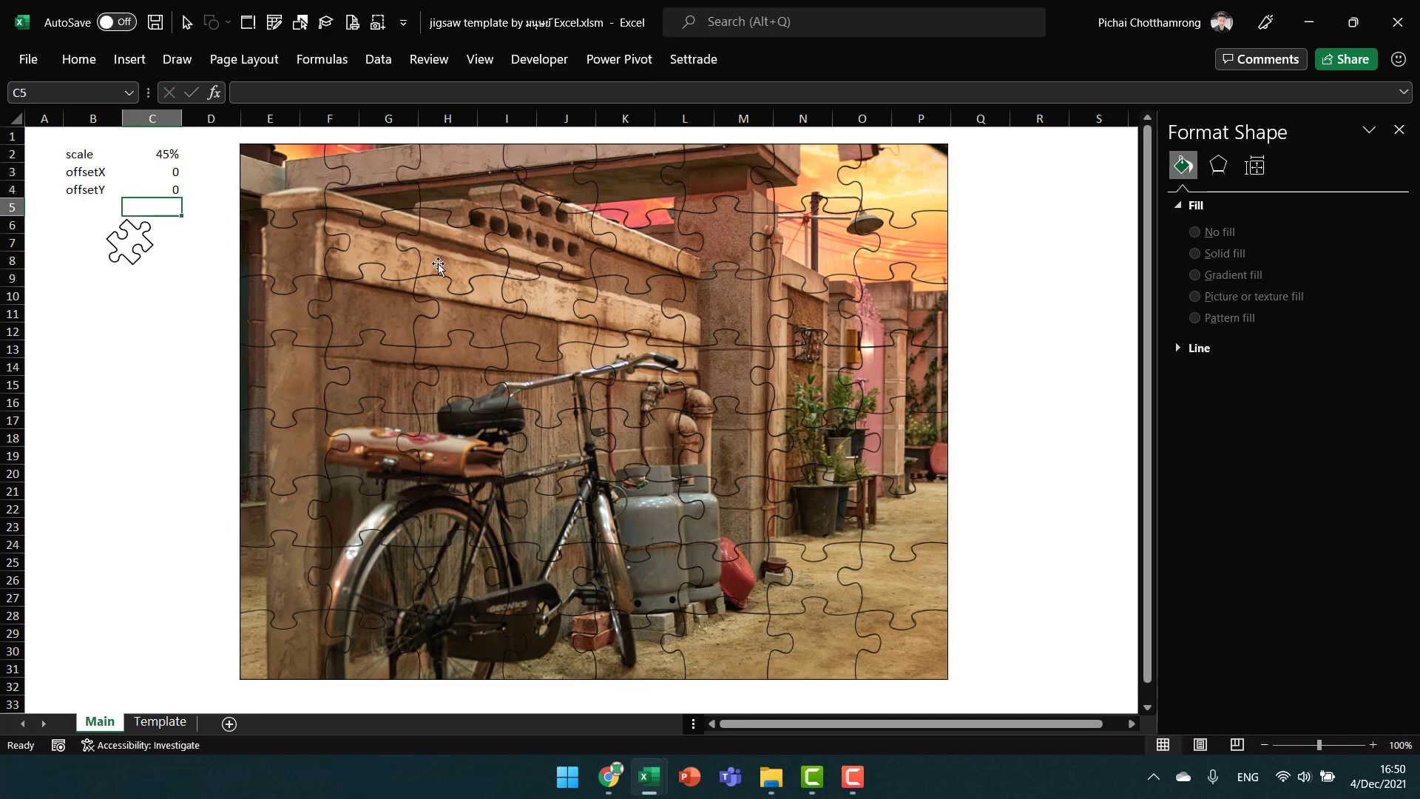
{"action": "left_click", "coordinate": [135, 300]}
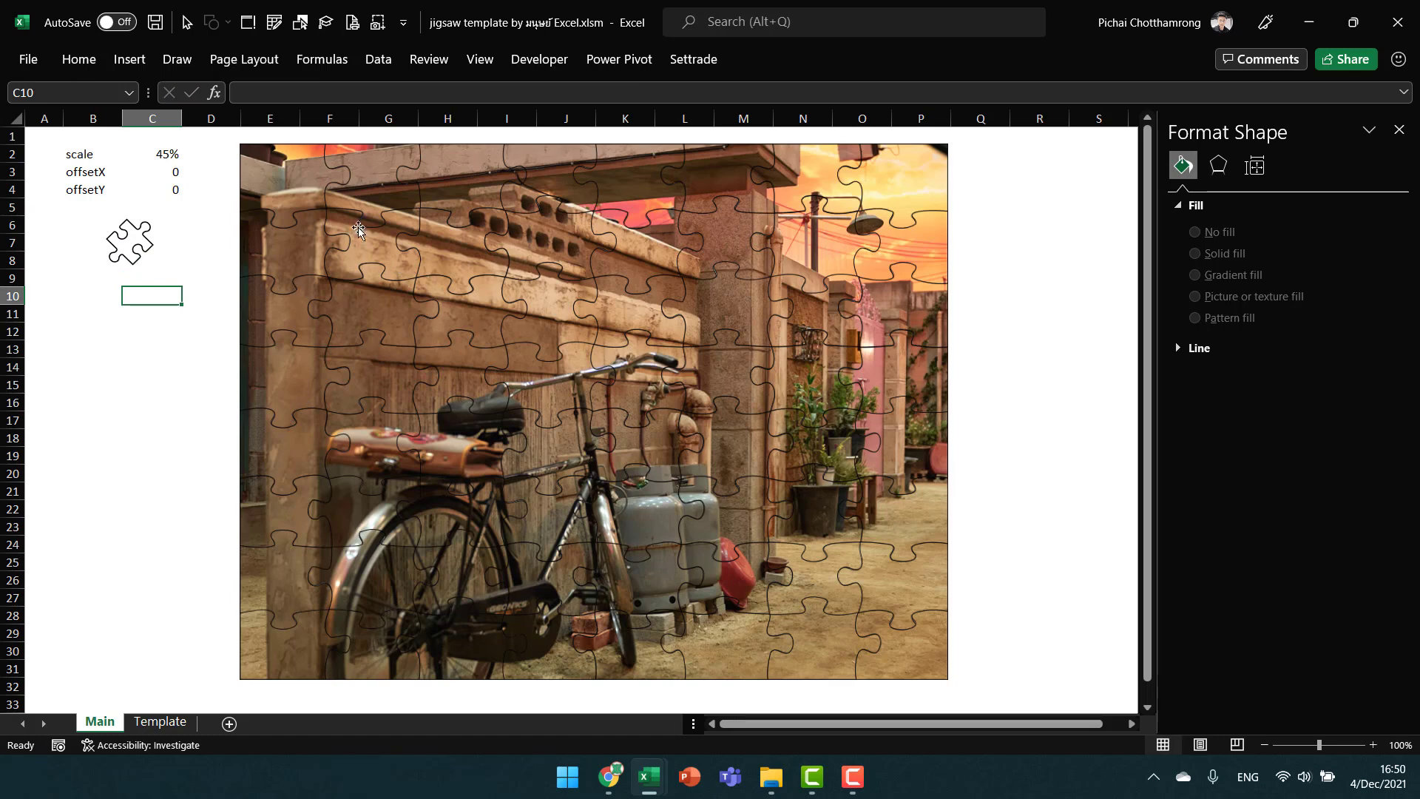
Run the CreateJigsaw macro from the puzzle shape on the sheet.
{"action": "left_click", "coordinate": [296, 169]}
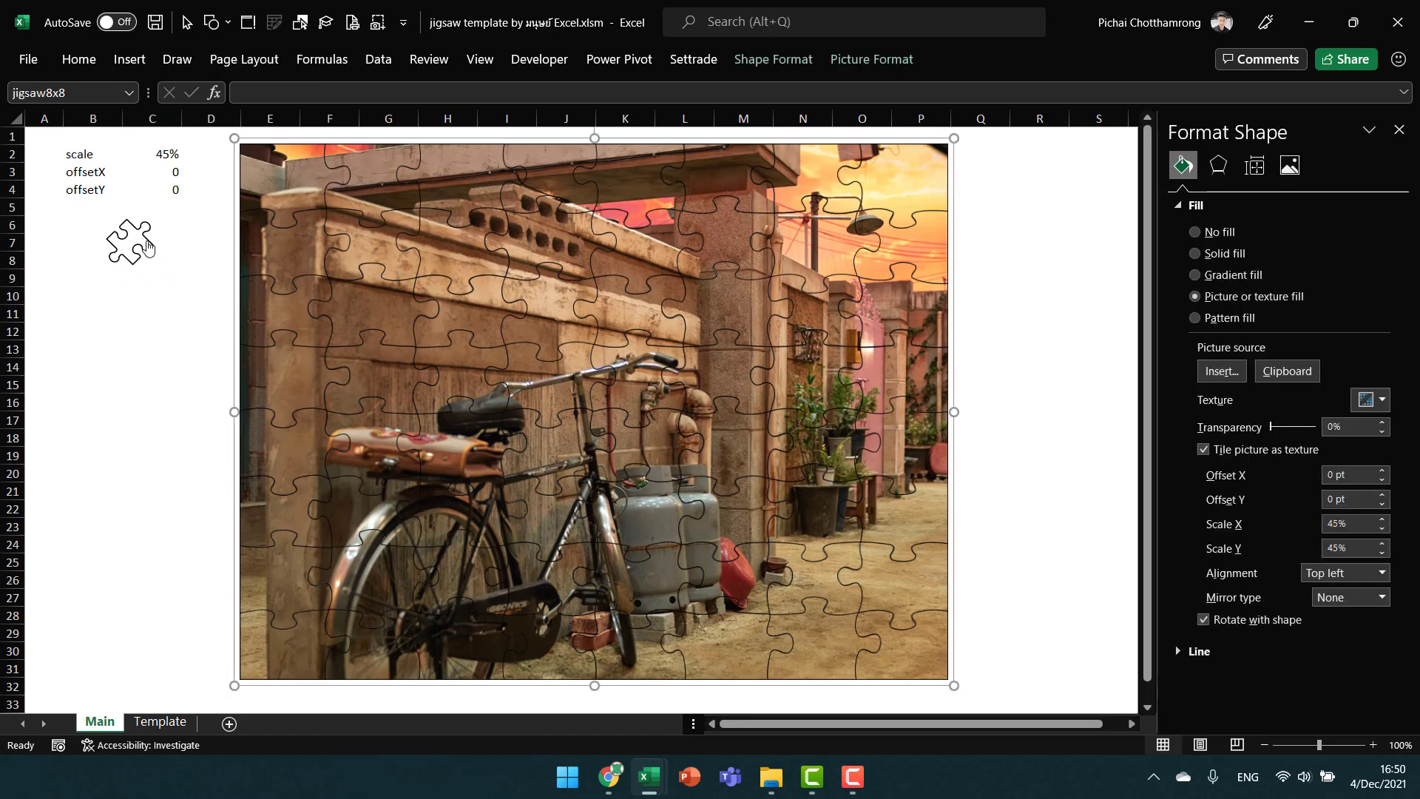
{"action": "left_click", "coordinate": [114, 337]}
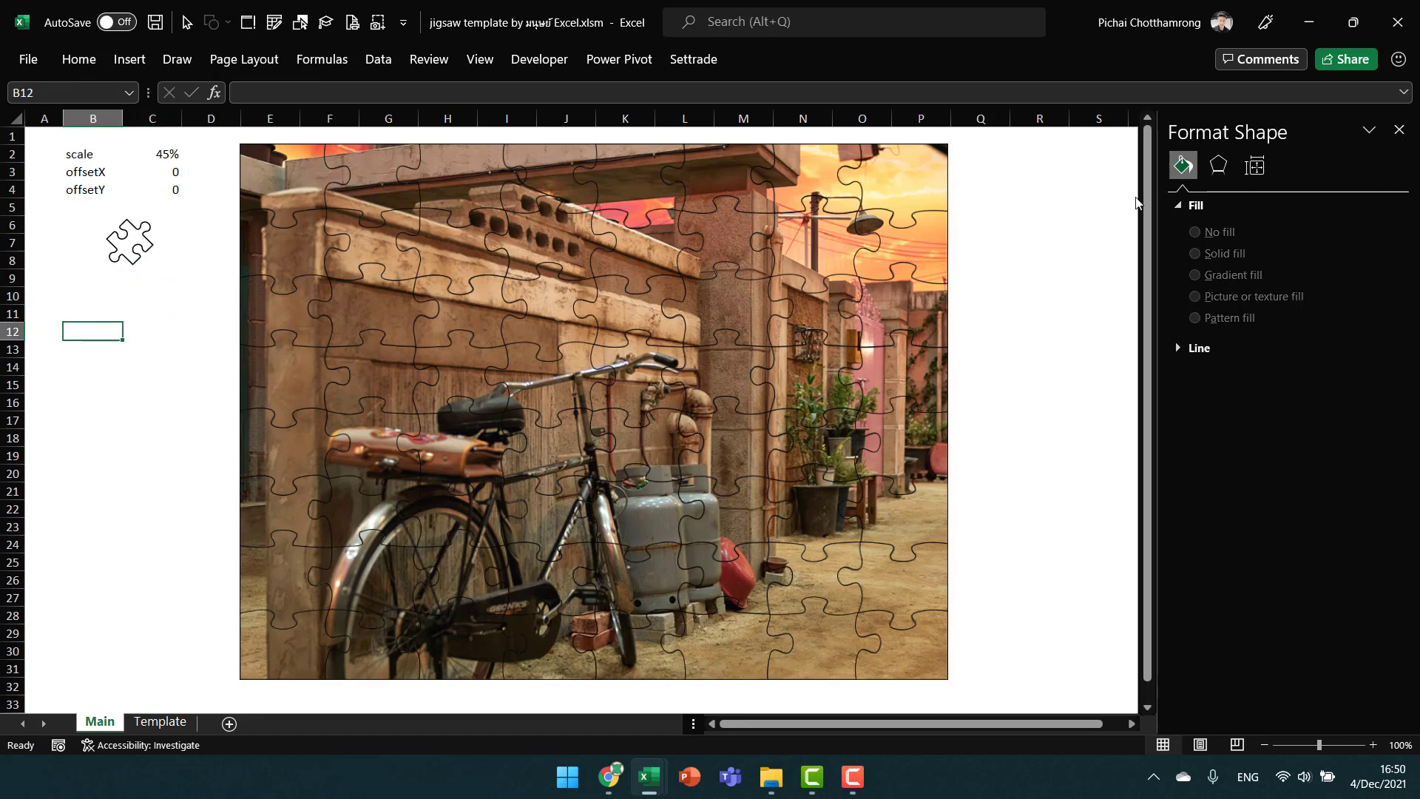
{"action": "left_click", "coordinate": [145, 252]}
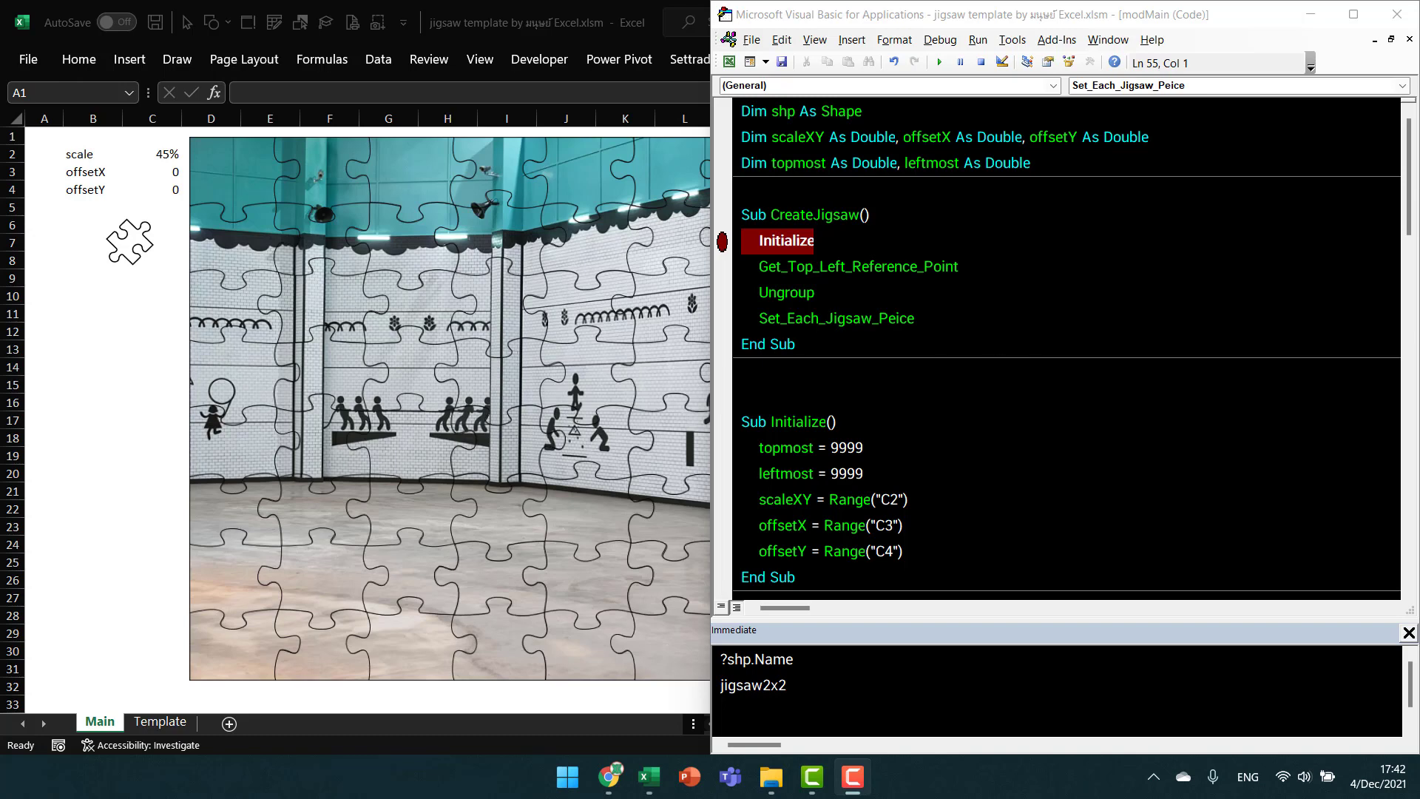
Scroll through Set_Each_Jigsaw_Peice and highlight its bevel and line formatting code.
{"action": "scroll", "coordinate": [1065, 348], "scroll_direction": "down", "scroll_amount": 8}
{"action": "scroll", "coordinate": [1065, 347], "scroll_direction": "down", "scroll_amount": 8}
{"action": "scroll", "coordinate": [1065, 348], "scroll_direction": "down", "scroll_amount": 3}
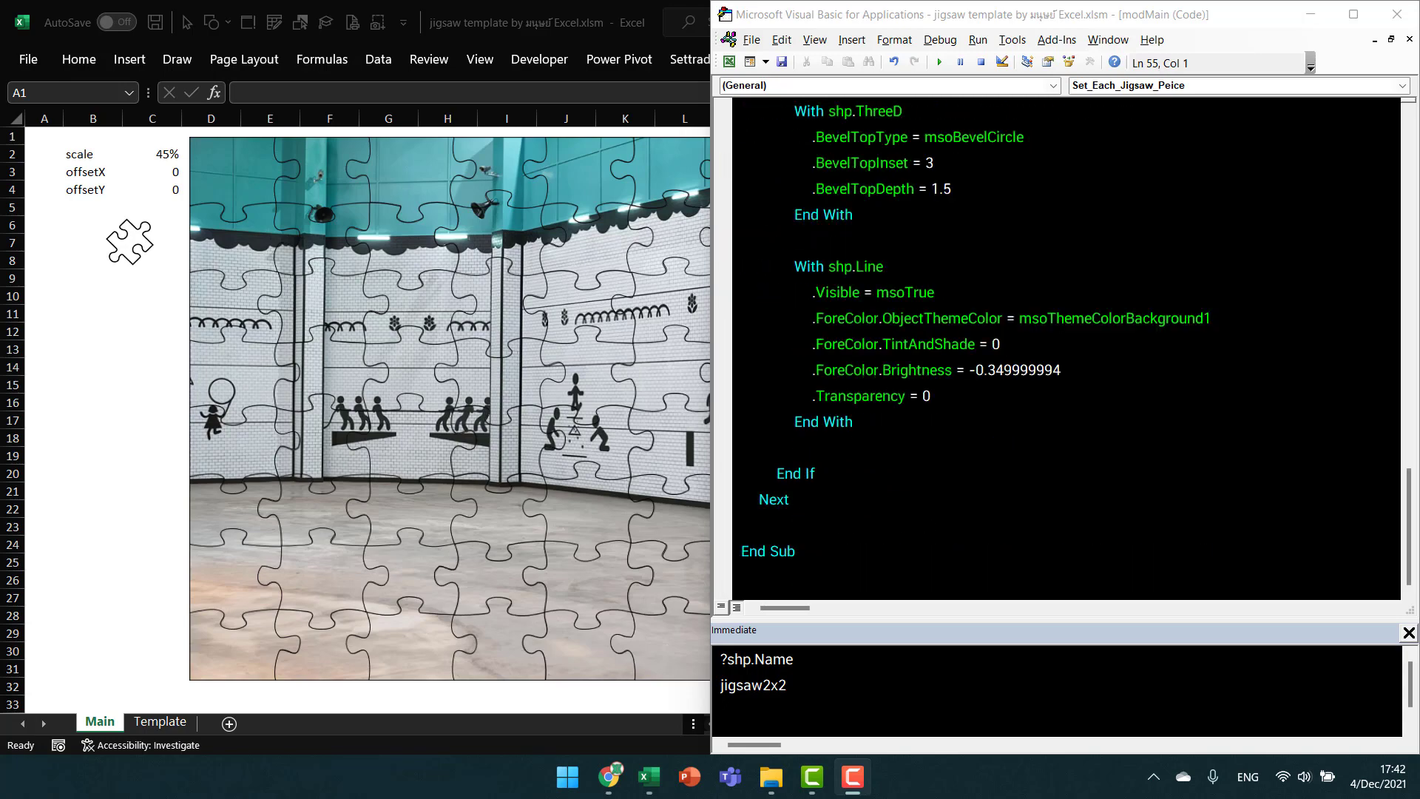
{"action": "scroll", "coordinate": [1064, 348], "scroll_direction": "up", "scroll_amount": 4}
{"action": "scroll", "coordinate": [1065, 347], "scroll_direction": "up", "scroll_amount": 2}
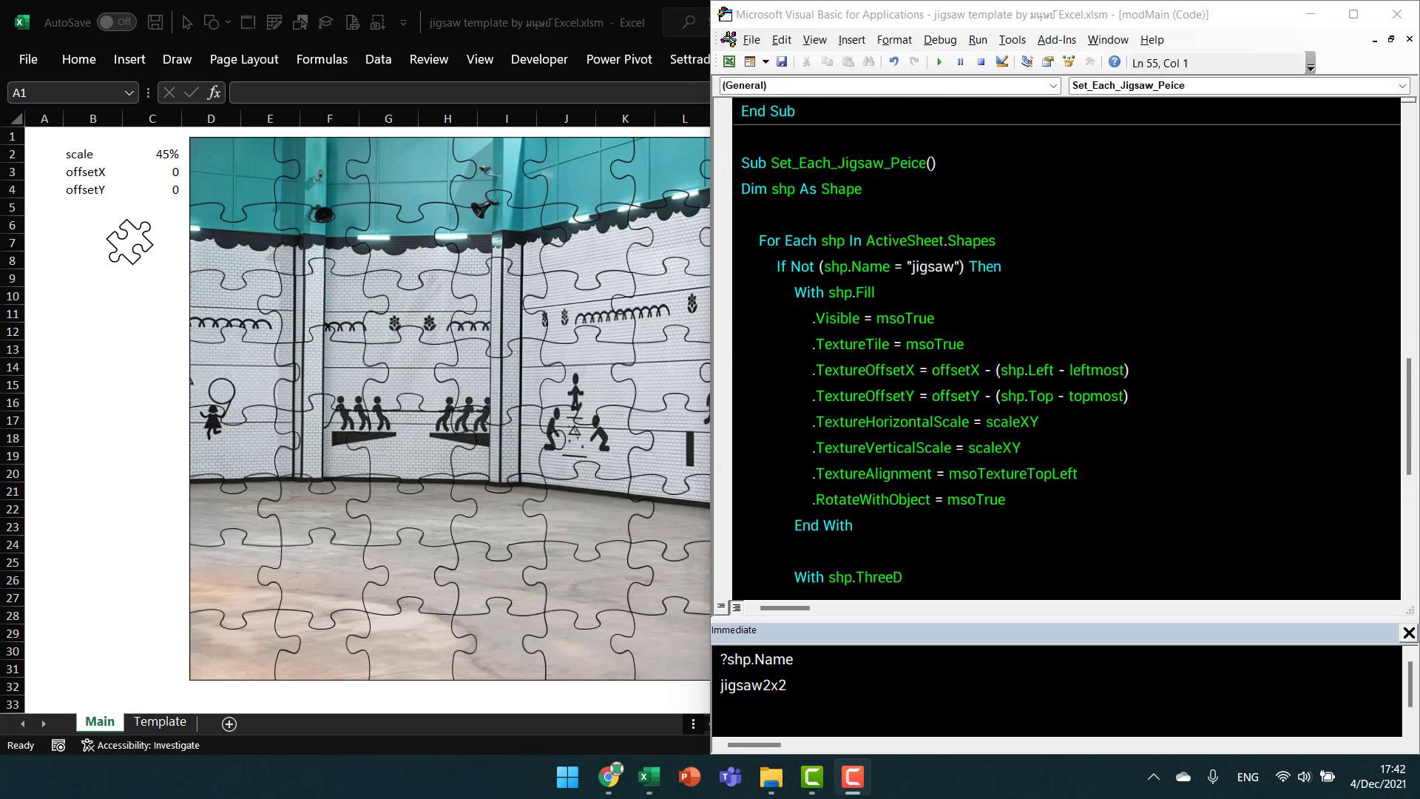
{"action": "scroll", "coordinate": [1065, 347], "scroll_direction": "down", "scroll_amount": 3}
{"action": "scroll", "coordinate": [1065, 347], "scroll_direction": "down", "scroll_amount": 1}
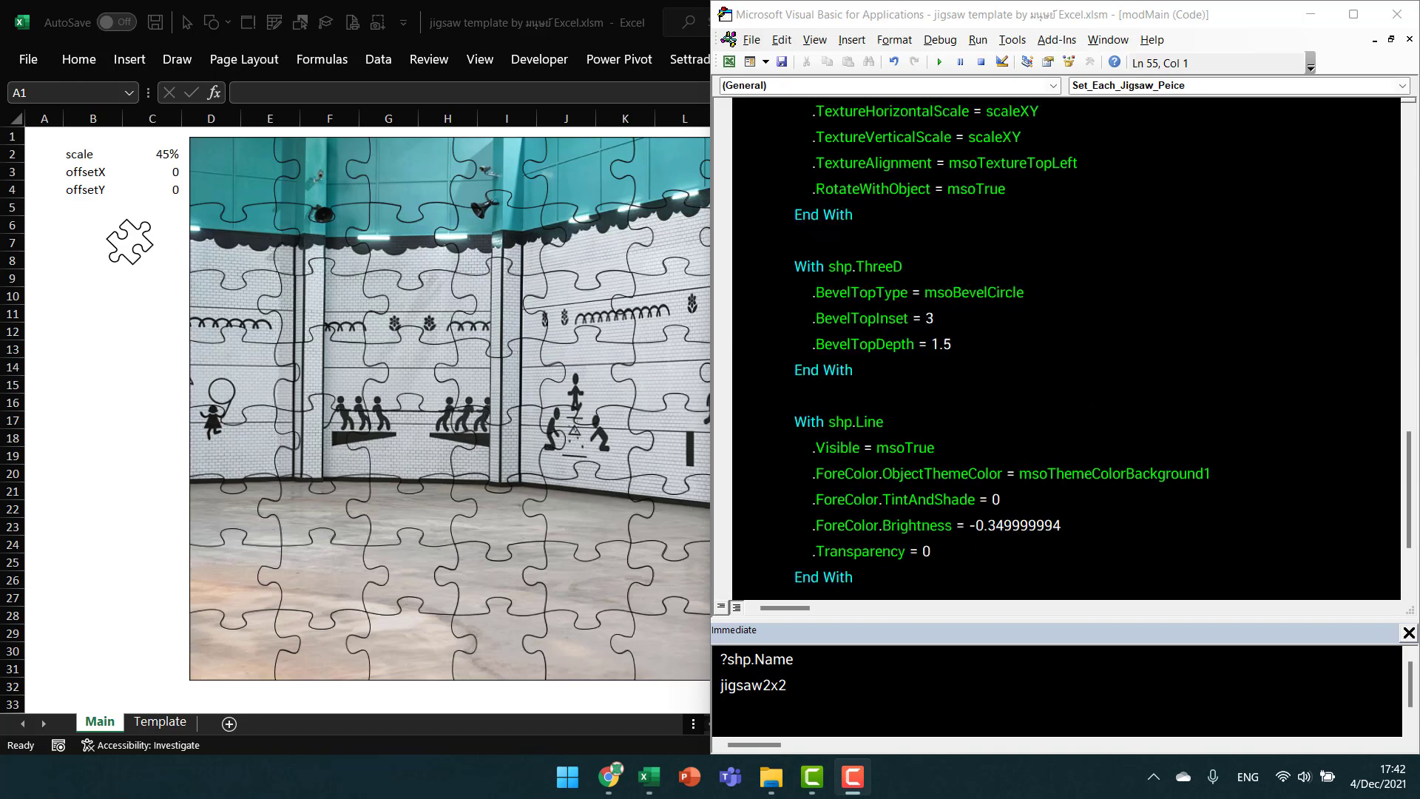
{"action": "left_click_drag", "start_coordinate": [745, 266], "coordinate": [795, 555]}
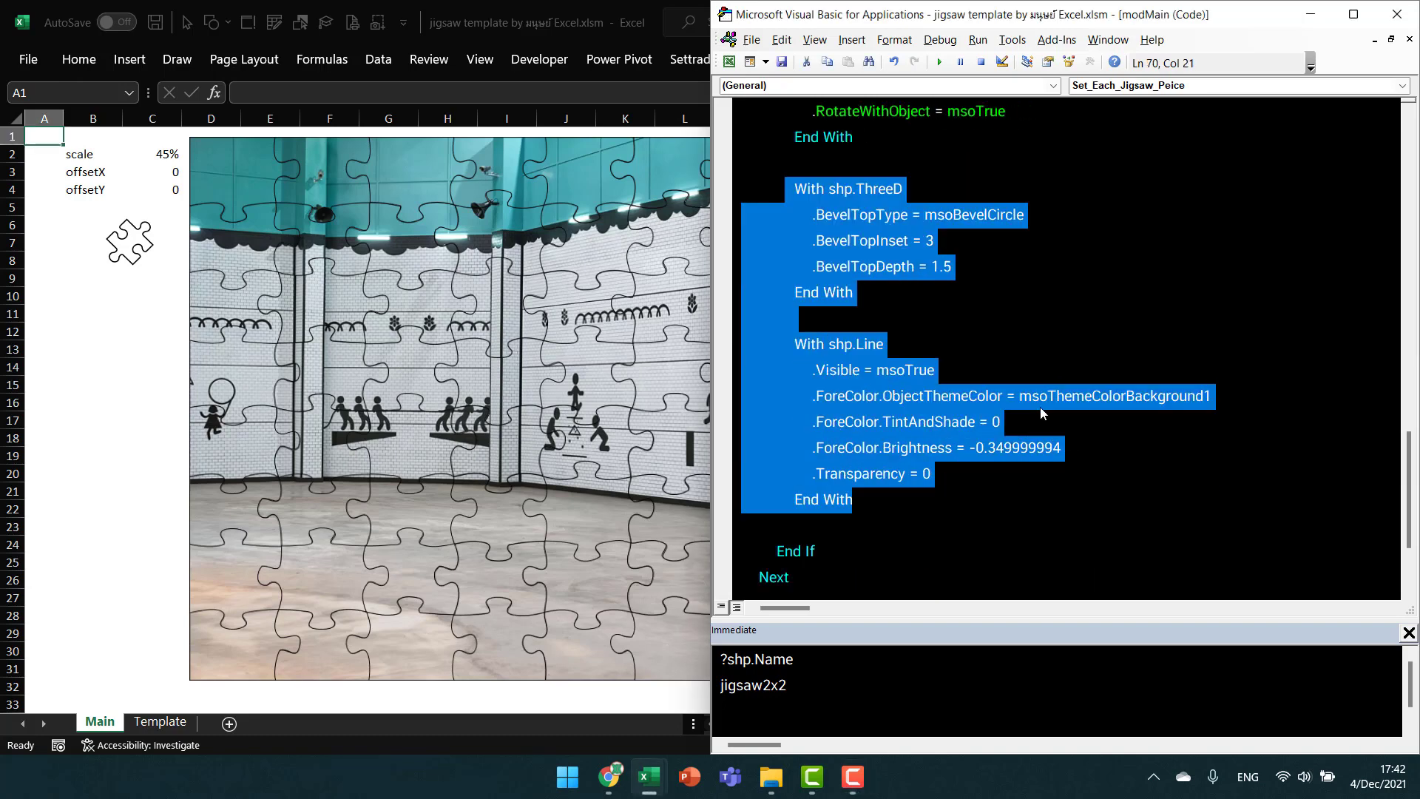
{"action": "left_click", "coordinate": [815, 473]}
Highlight the With shp.ThreeD and With shp.Line blocks, then return to Excel with Alt+F11.
{"action": "scroll", "coordinate": [1064, 348], "scroll_direction": "up", "scroll_amount": 1}
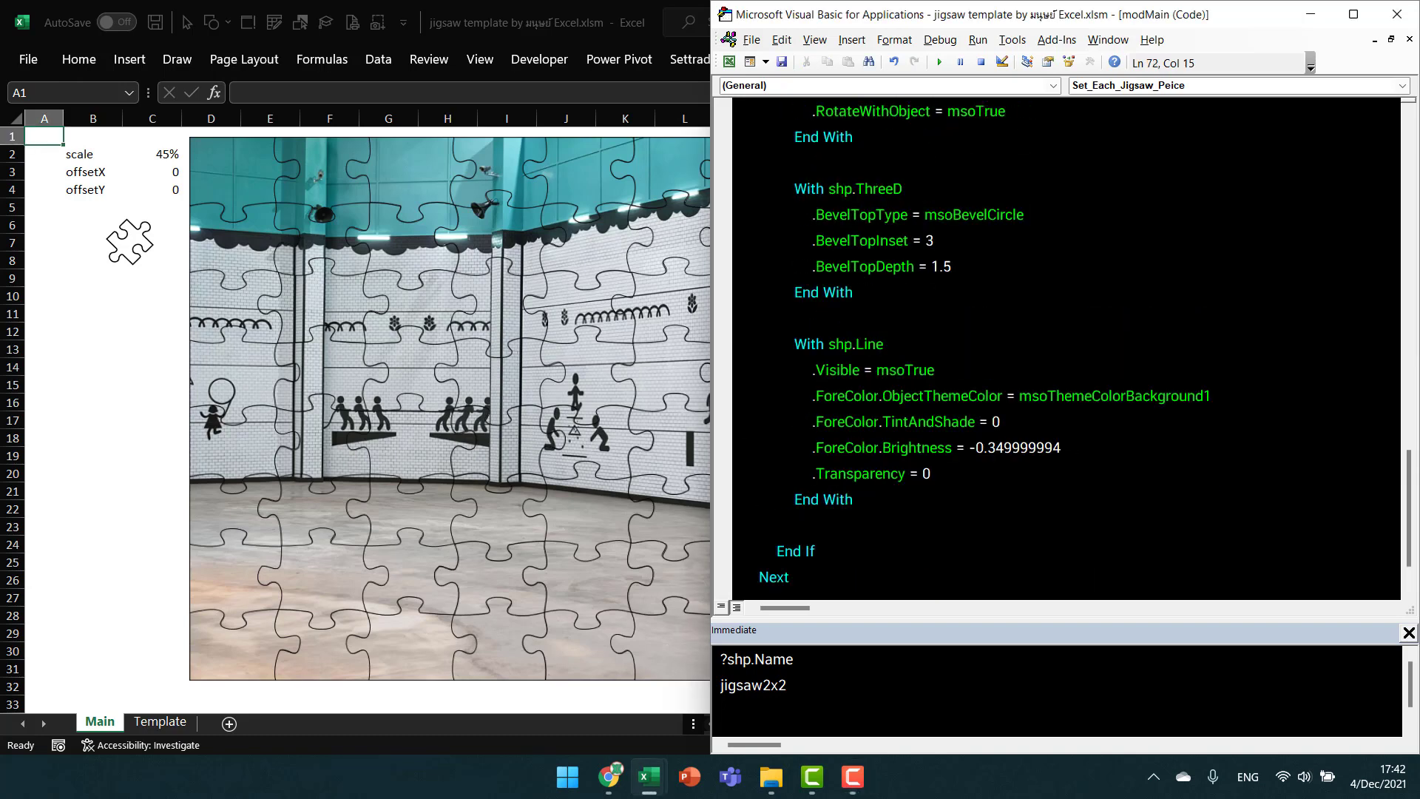
{"action": "left_click", "coordinate": [735, 192]}
{"action": "left_click", "coordinate": [746, 191]}
{"action": "left_click_drag", "start_coordinate": [746, 191], "coordinate": [851, 501]}
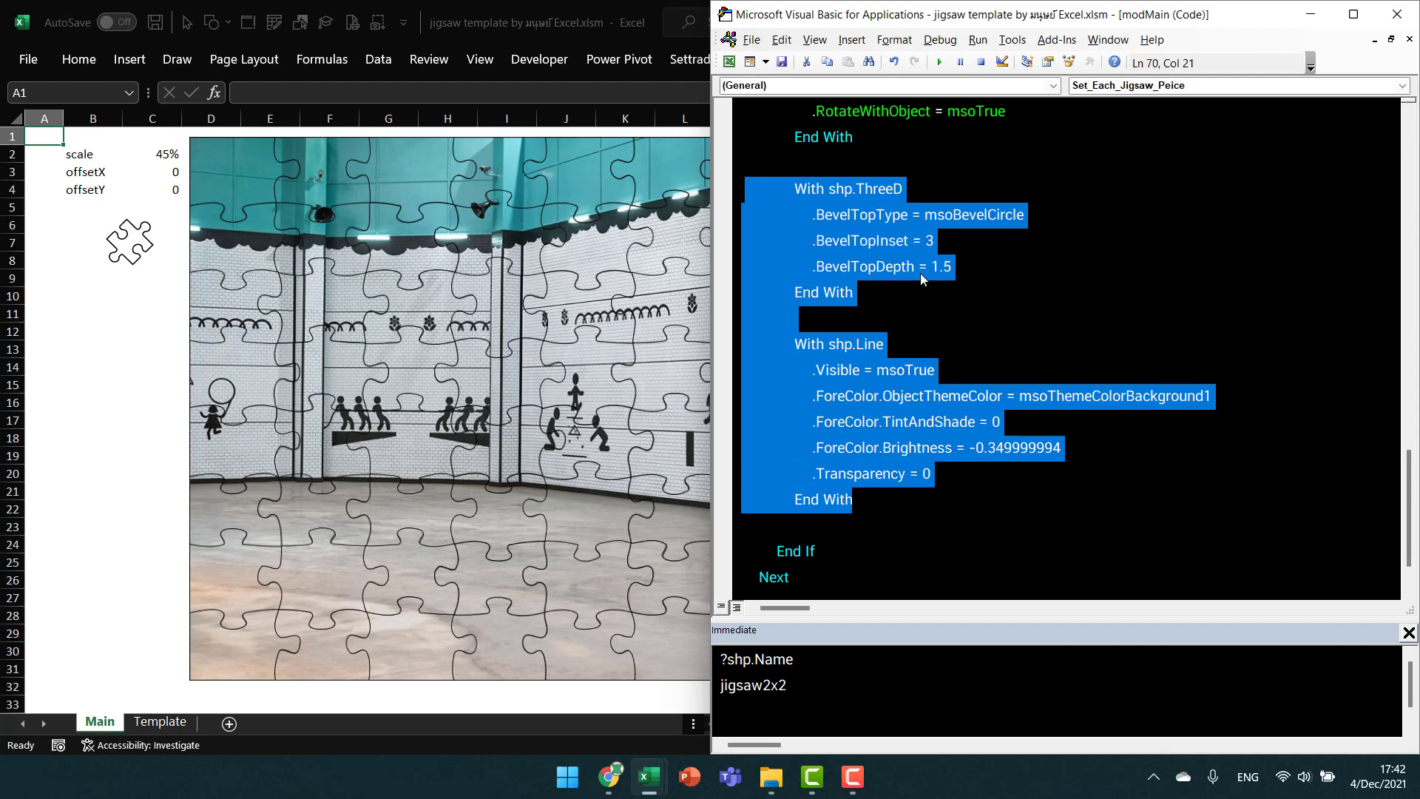
{"action": "left_click", "coordinate": [748, 188]}
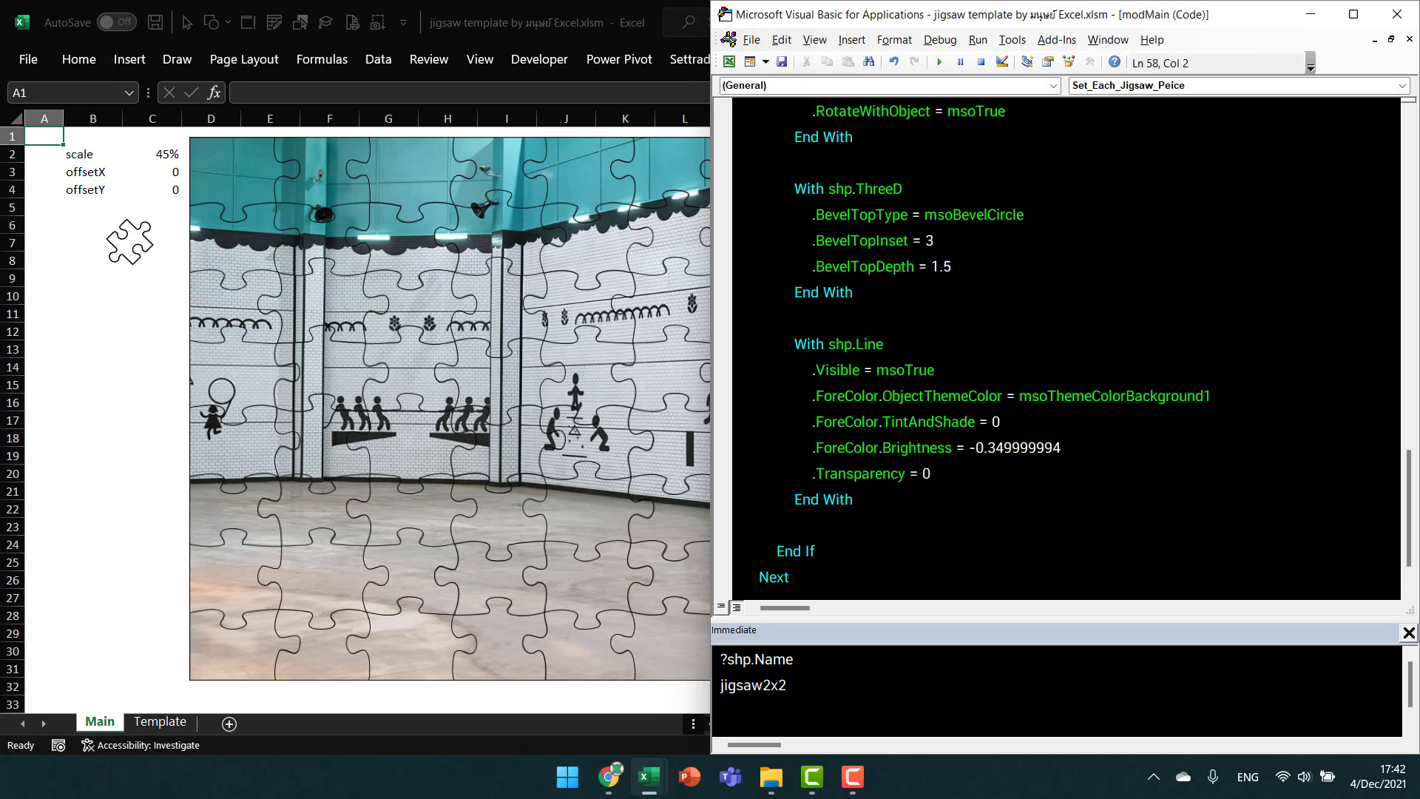
{"action": "scroll", "coordinate": [1065, 344], "scroll_direction": "up", "scroll_amount": 10}
{"action": "scroll", "coordinate": [1065, 344], "scroll_direction": "up", "scroll_amount": 5}
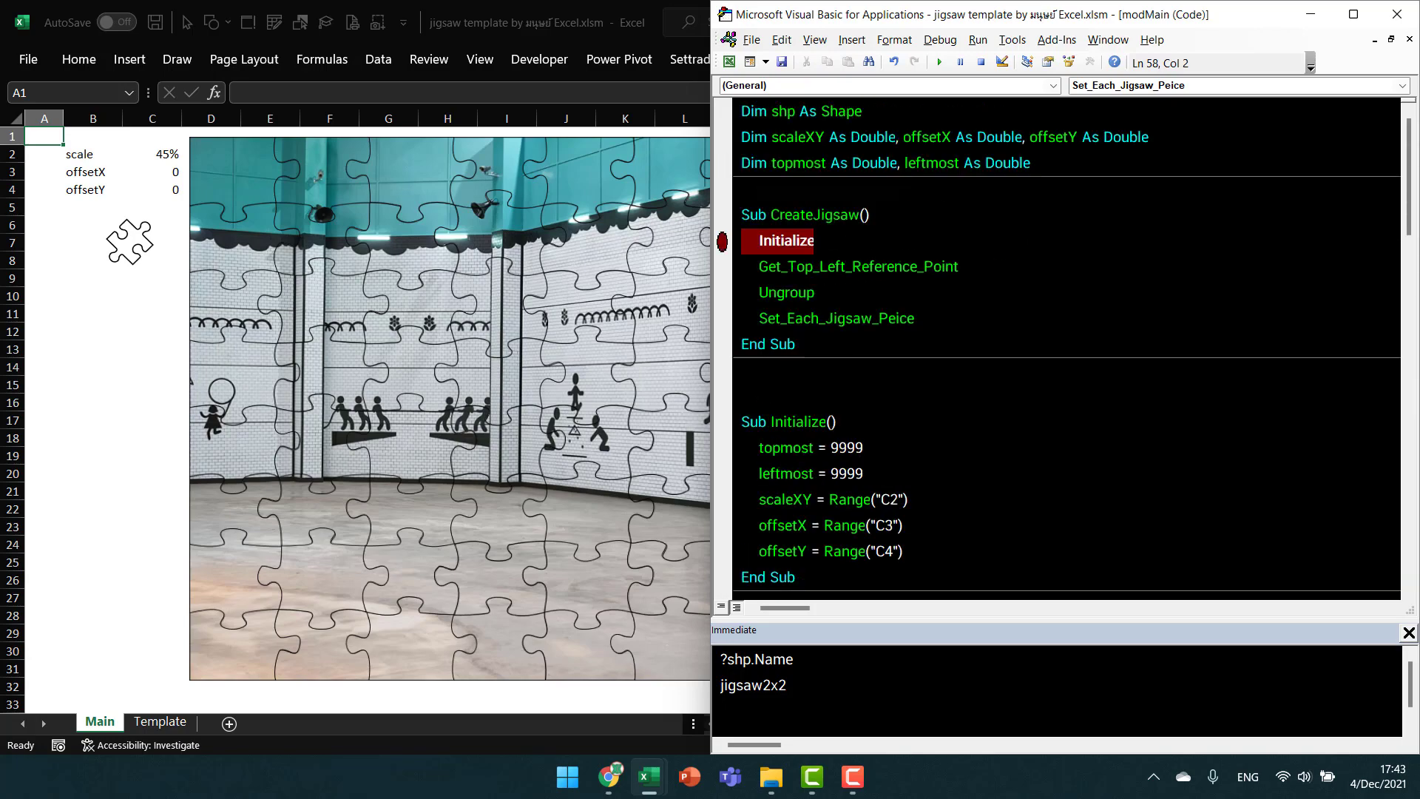
{"action": "key", "text": "alt+F11"}
Start CreateJigsaw from the small puzzle shape near B11, pausing at the Initialize breakpoint.
{"action": "left_click", "coordinate": [106, 382]}
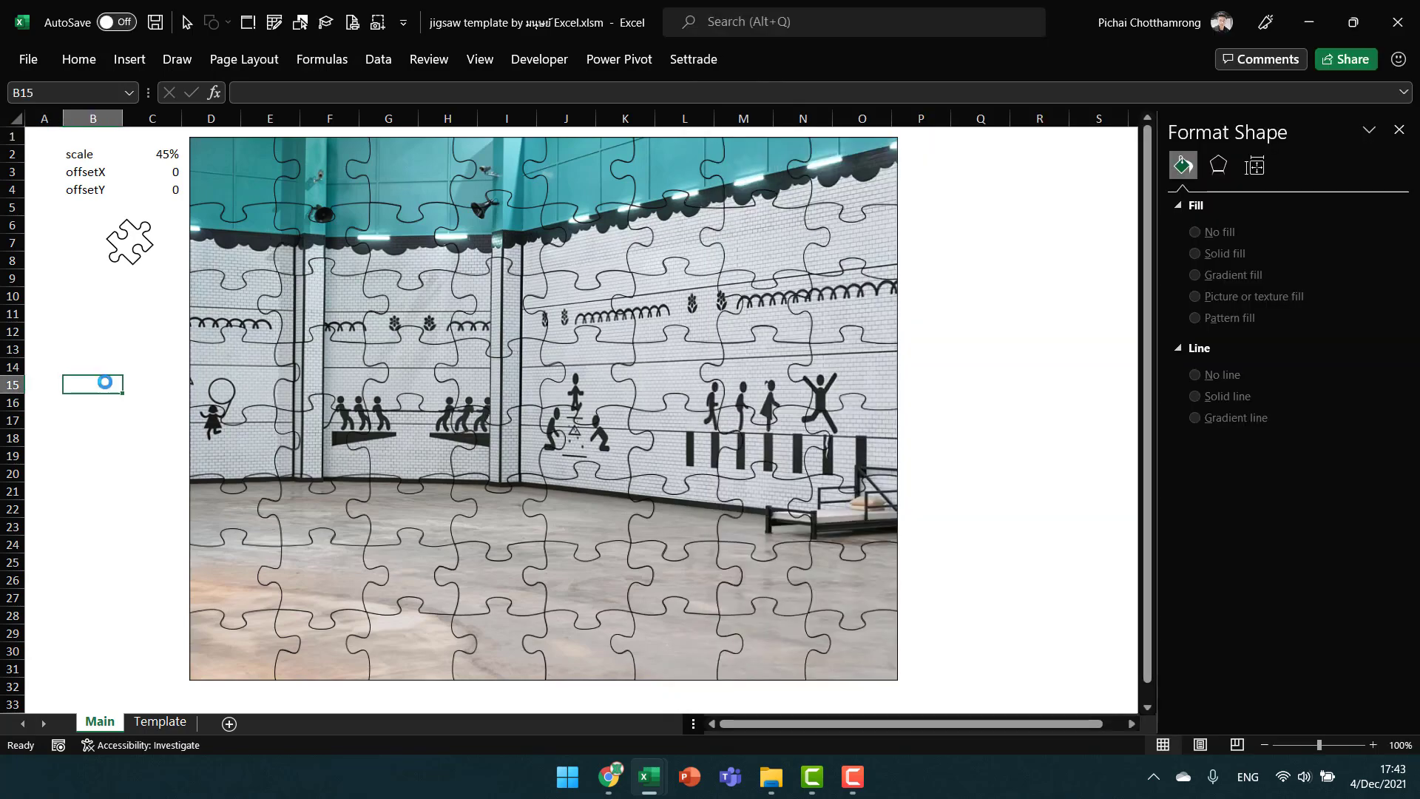
{"action": "scroll", "coordinate": [105, 382], "scroll_direction": "down", "scroll_amount": 1}
{"action": "left_click", "coordinate": [81, 293]}
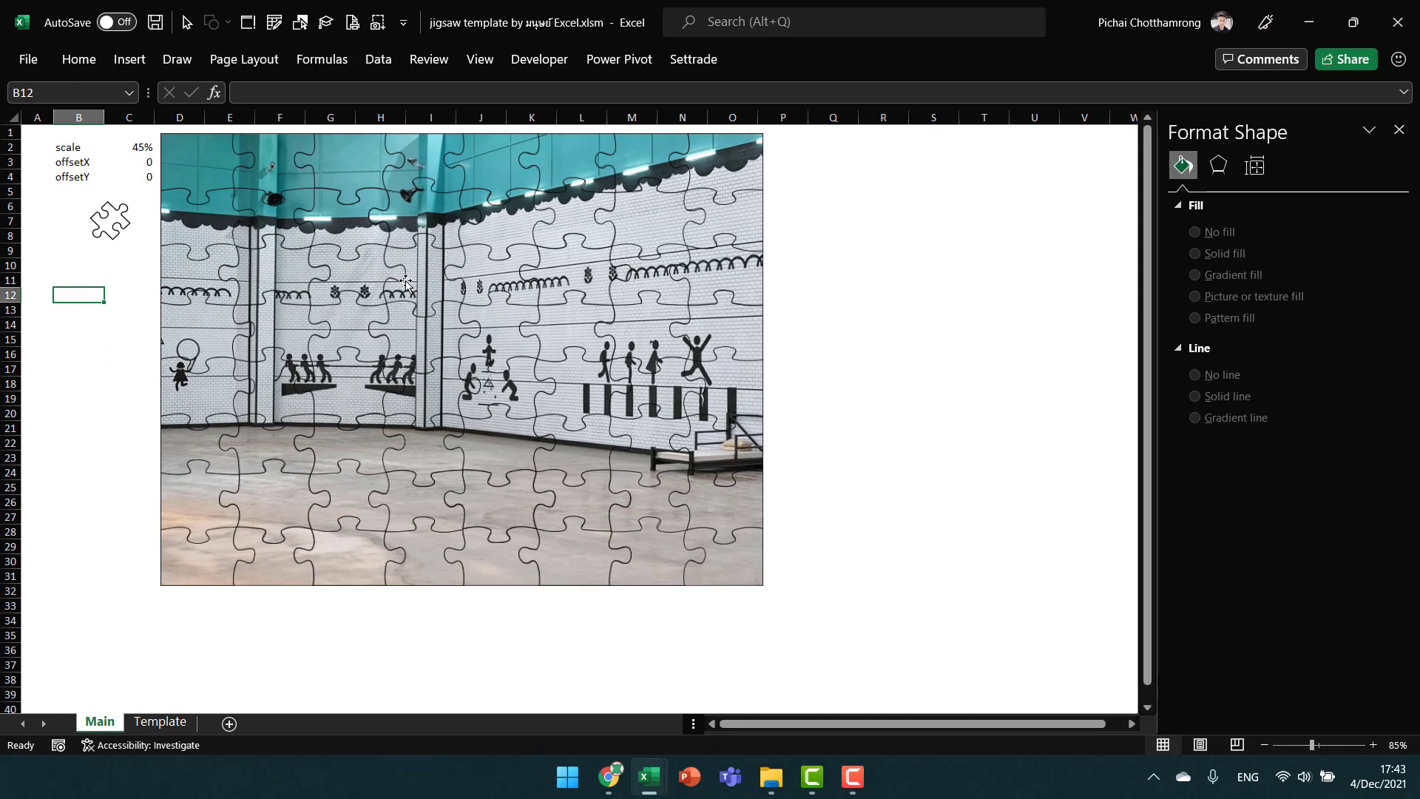
{"action": "left_click", "coordinate": [62, 282]}
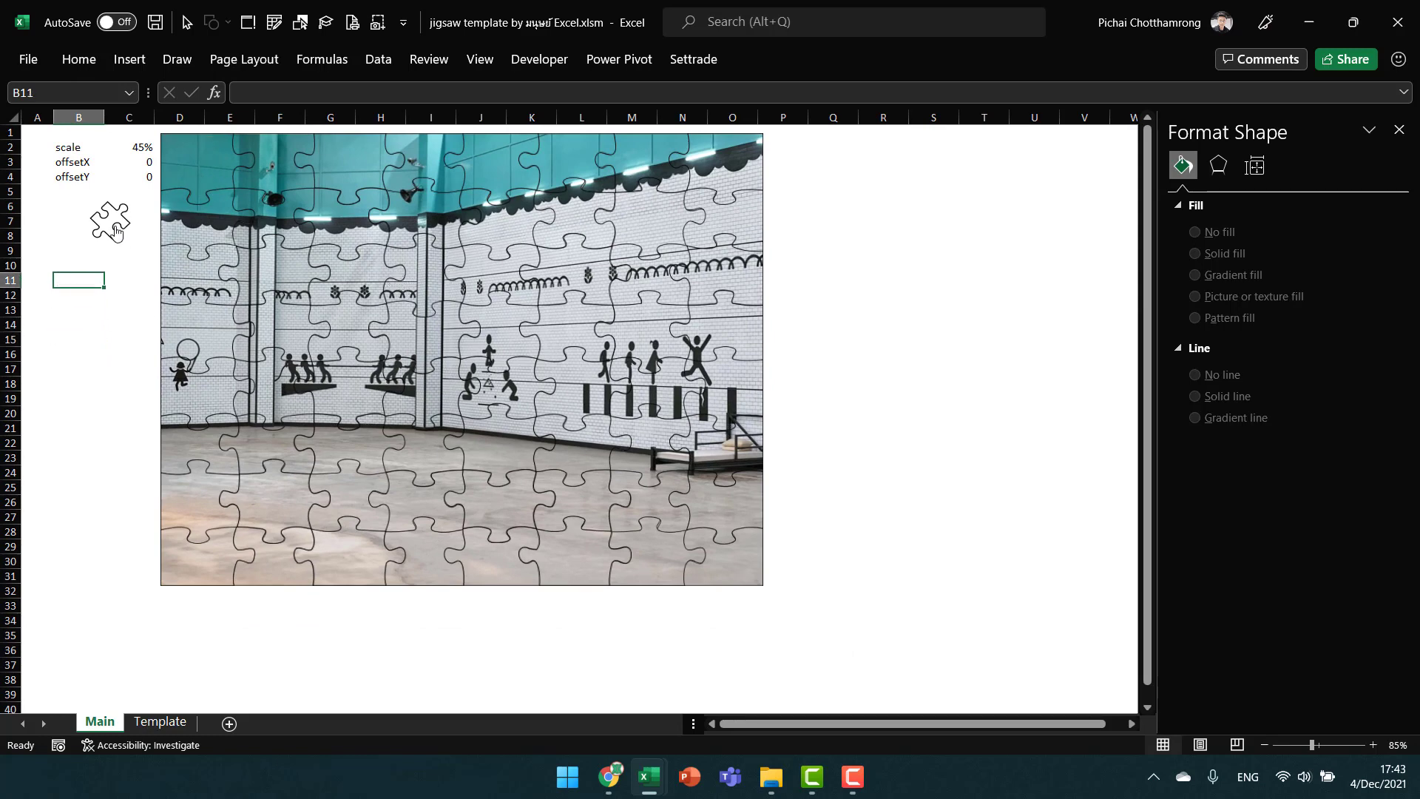
{"action": "left_click", "coordinate": [114, 232]}
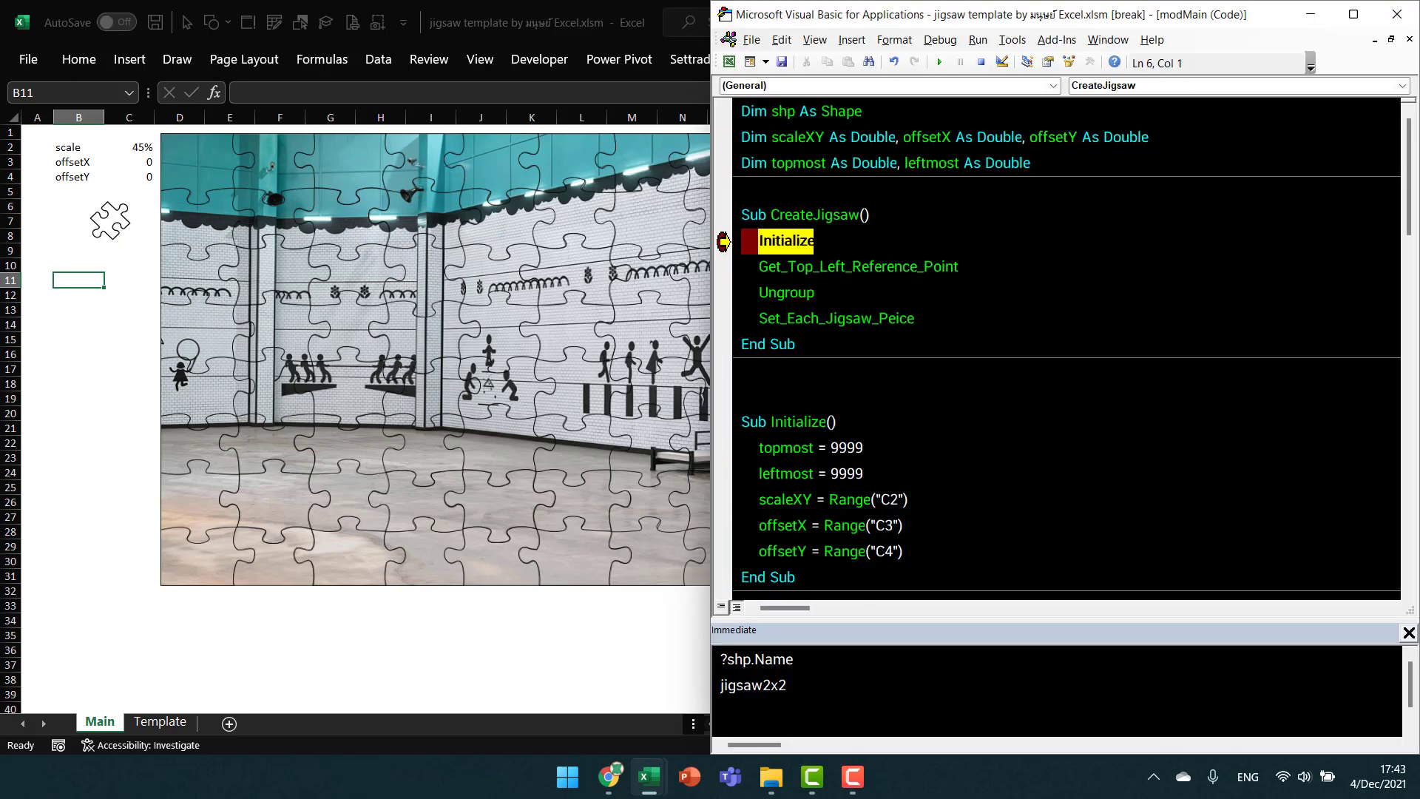
Step over Initialize and Ungroup, splitting the puzzle into separate pieces.
{"action": "key", "text": "shift+F8"}
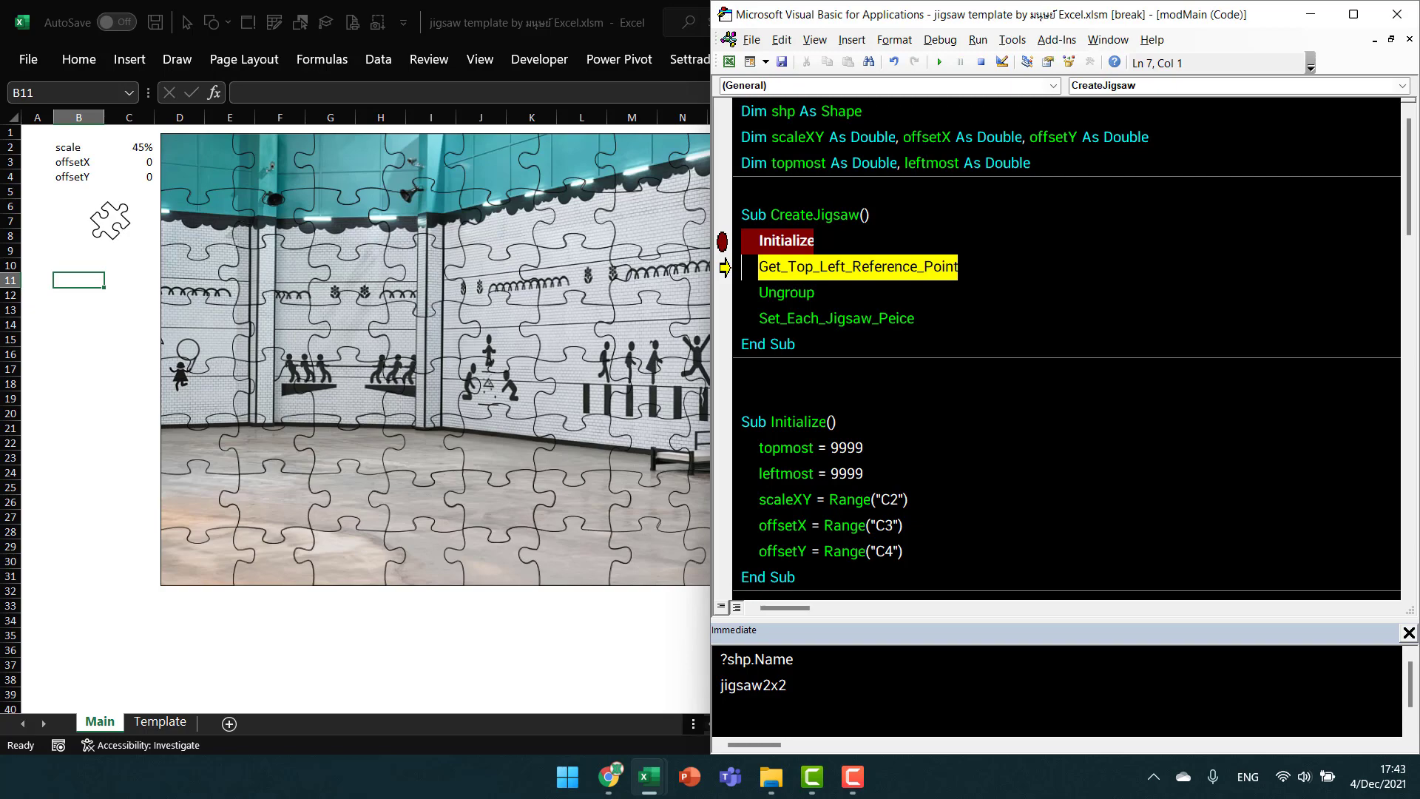
{"action": "key", "text": "shift+F8"}
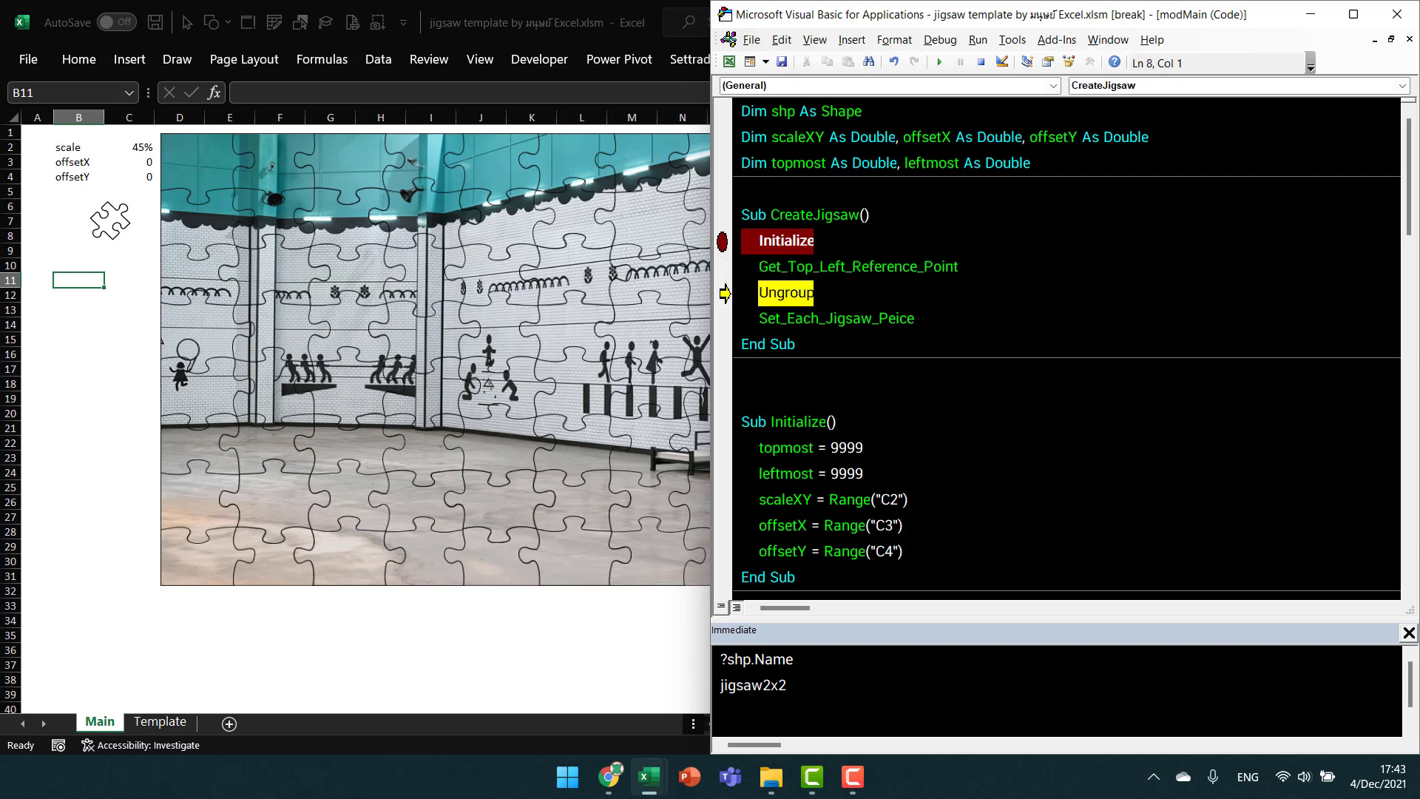
{"action": "key", "text": "shift+F8"}
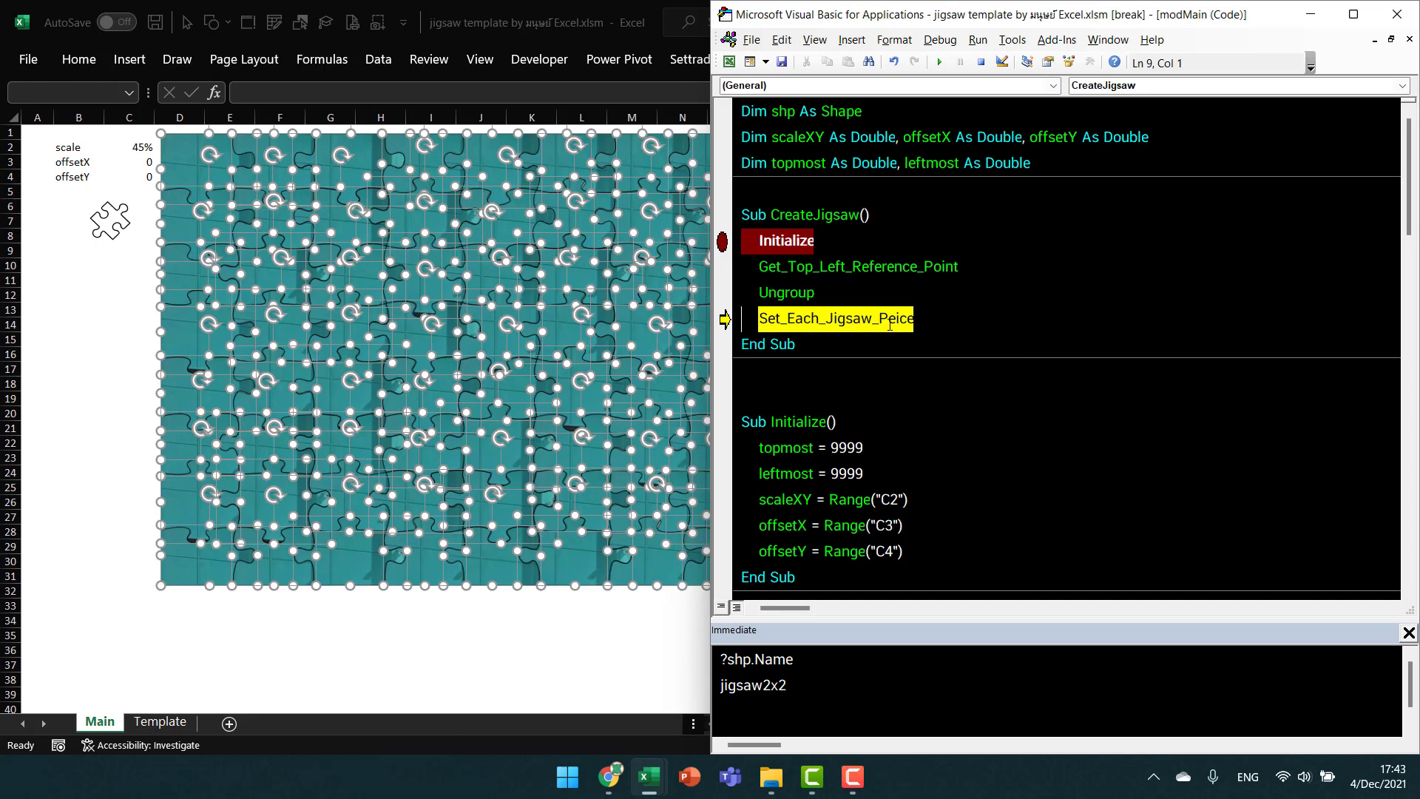
Step into Set_Each_Jigsaw_Peice and through the loop's shape-name checks.
{"action": "key", "text": "F8"}
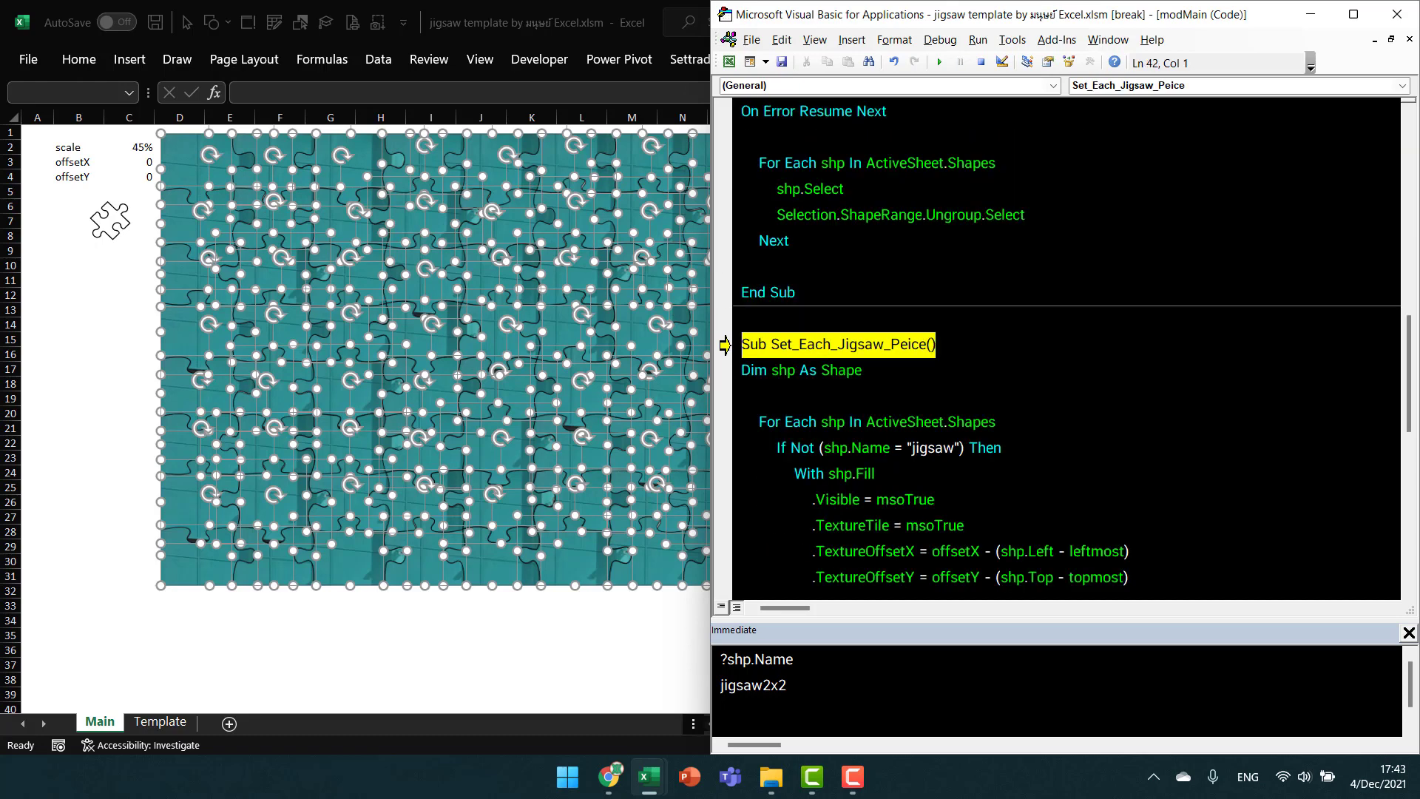
{"action": "key", "text": "F8"}
{"action": "key", "text": "F8"}
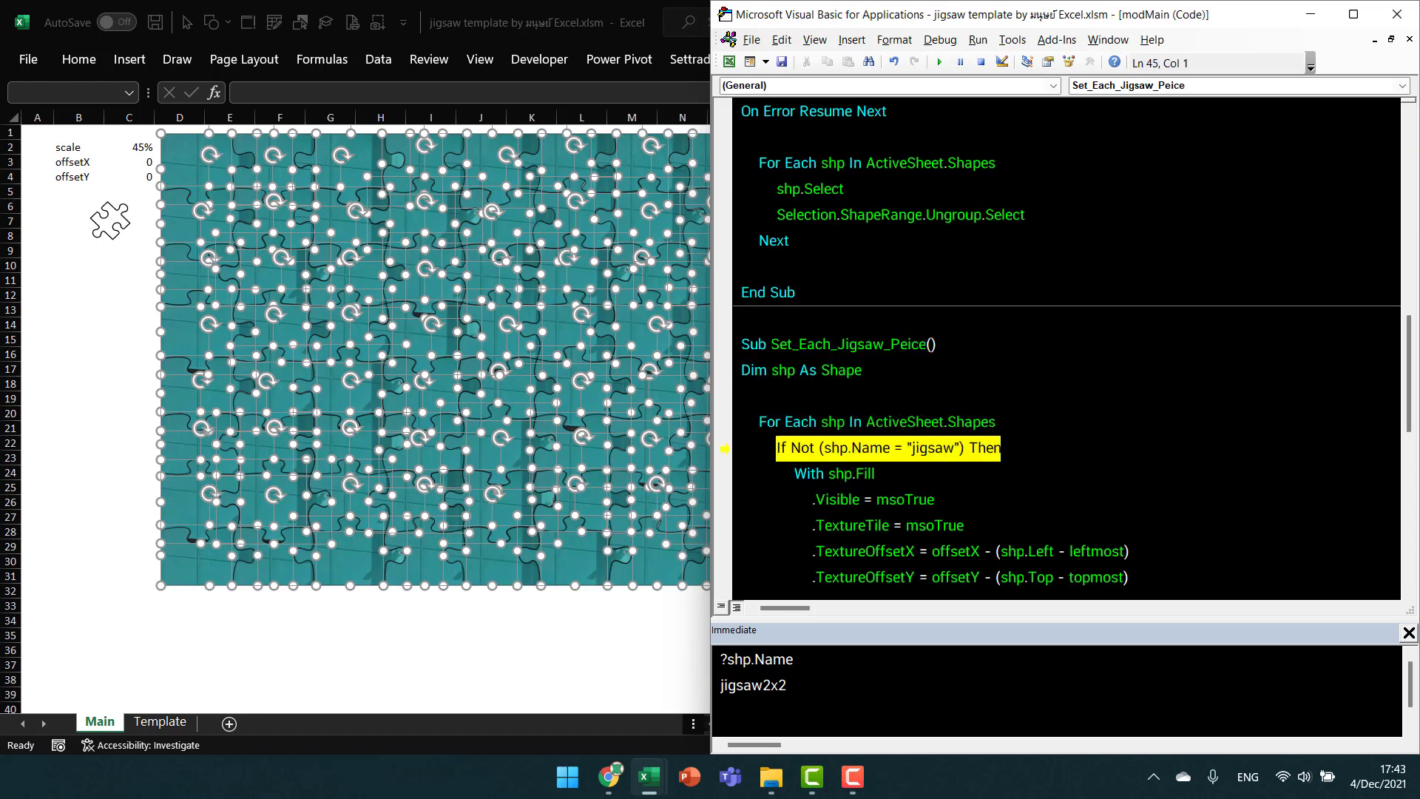
{"action": "key", "text": "F8"}
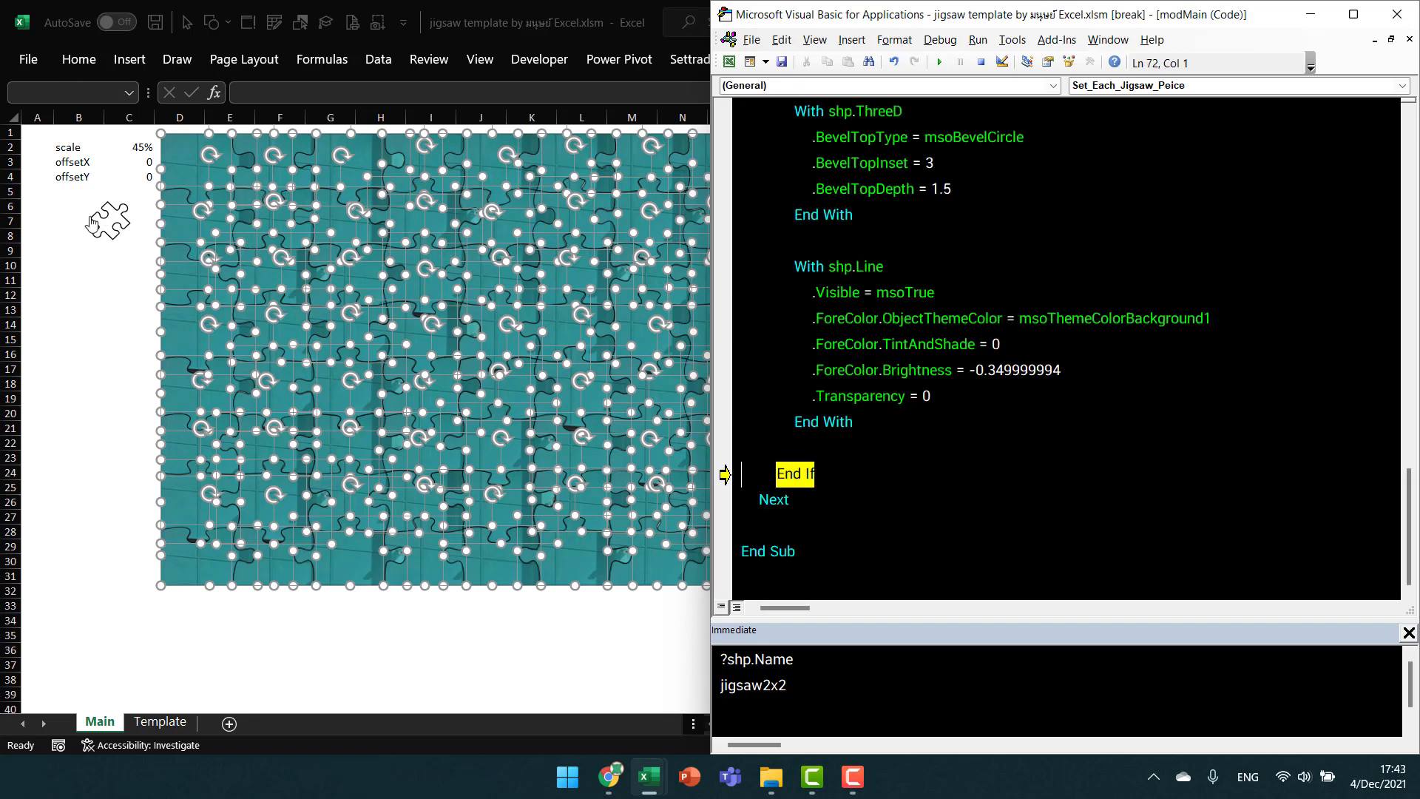
{"action": "key", "text": "F8"}
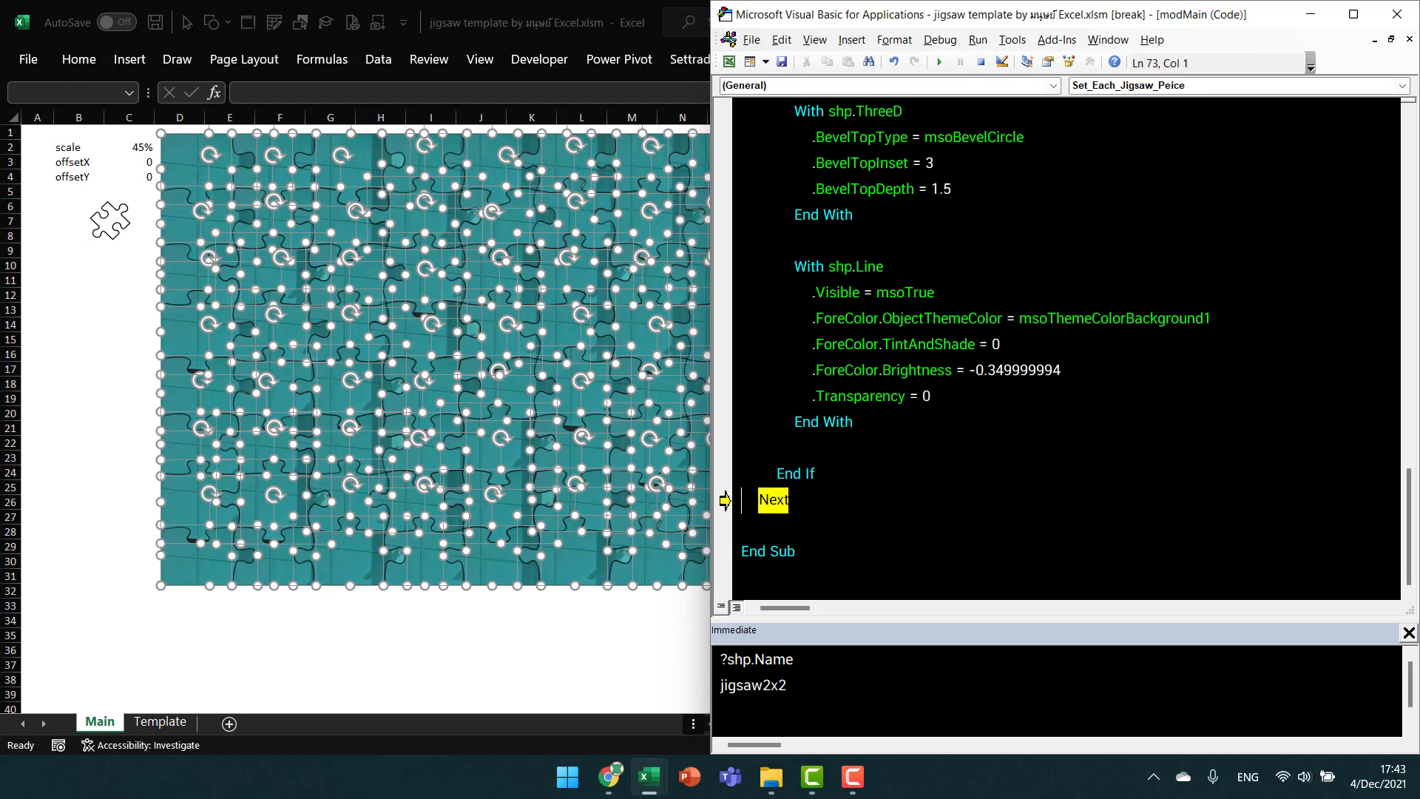
{"action": "key", "text": "F8"}
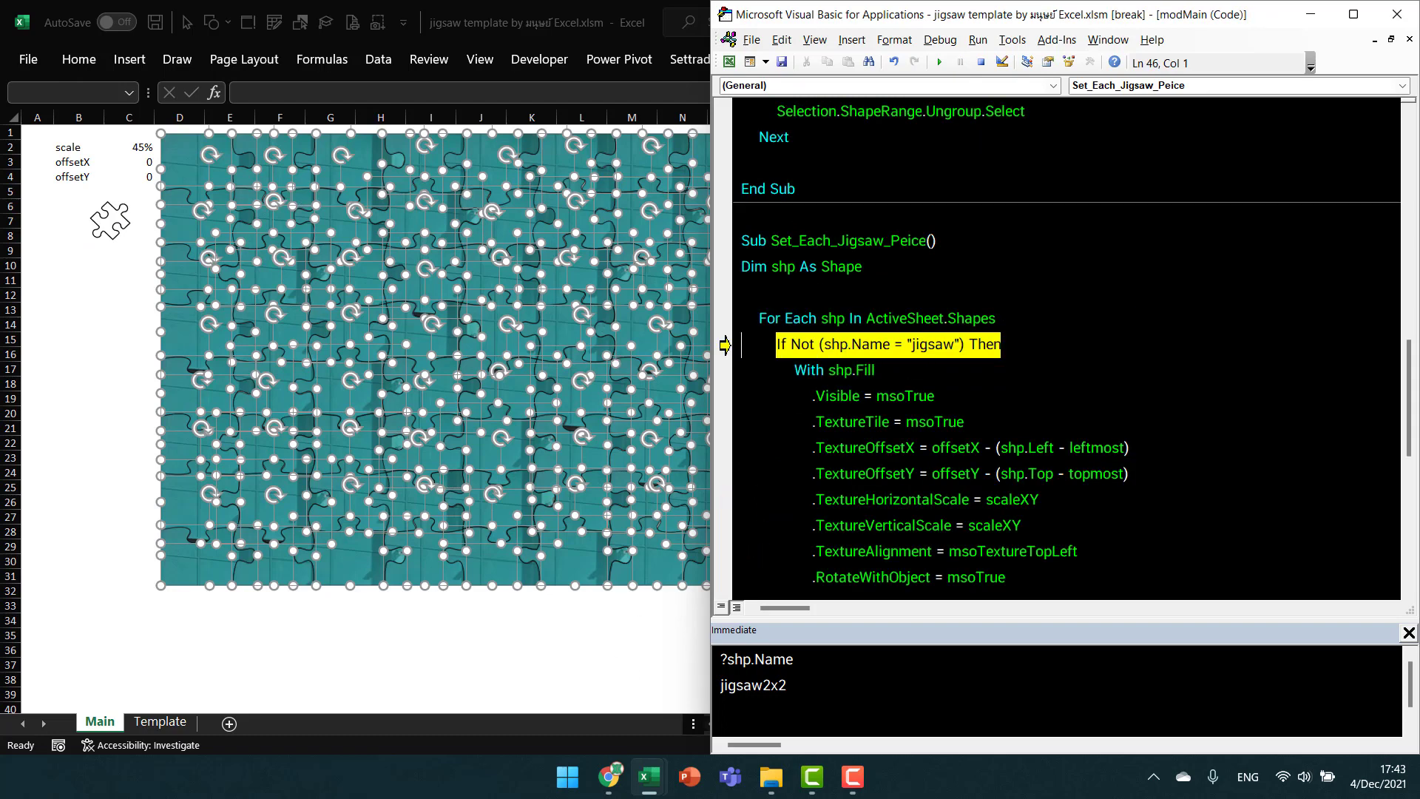
Step through one piece's fill tiling, offsets, scale, alignment, bevel and outline settings.
{"action": "key", "text": "F8"}
{"action": "key", "text": "F8"}
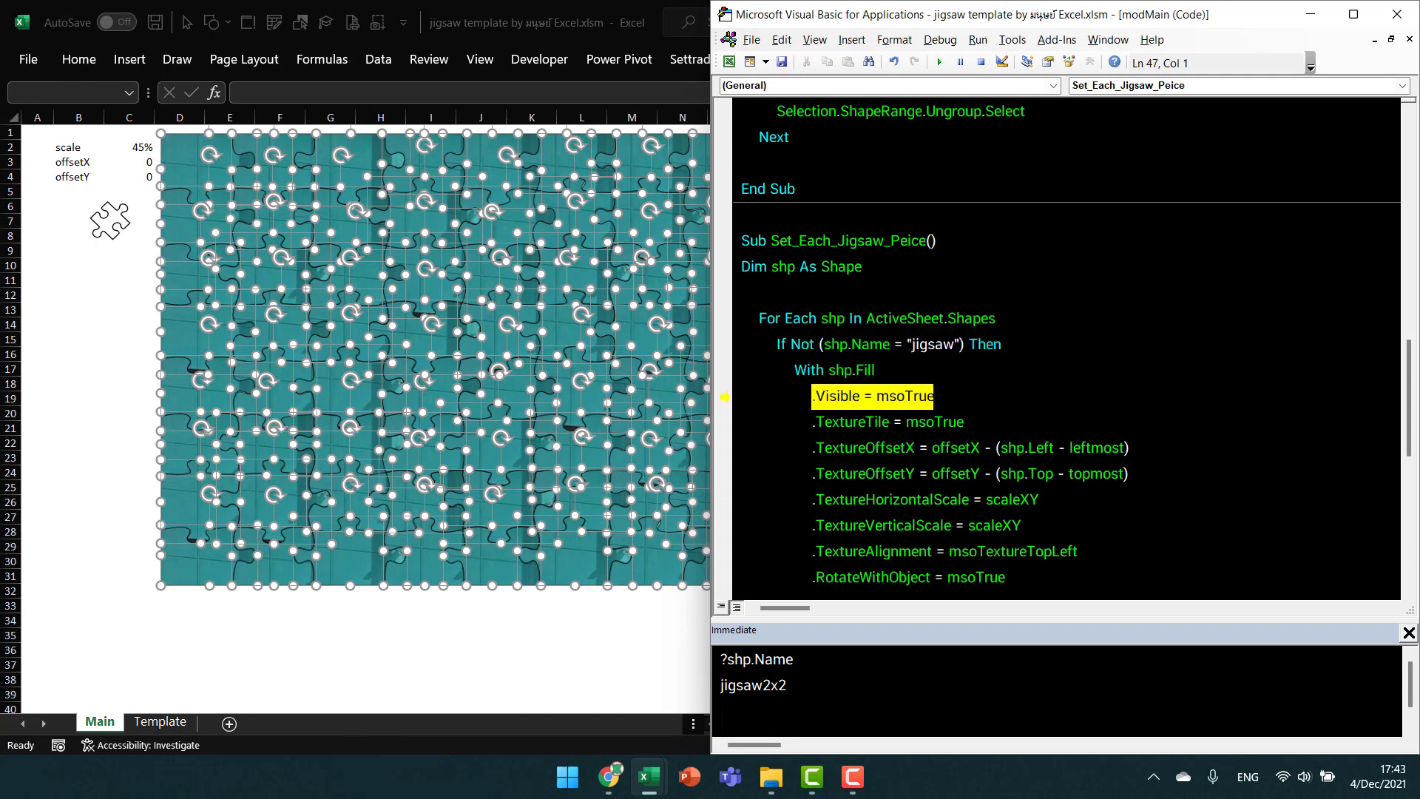
{"action": "key", "text": "F8"}
{"action": "key", "text": "F8"}
{"action": "key", "text": "F8"}
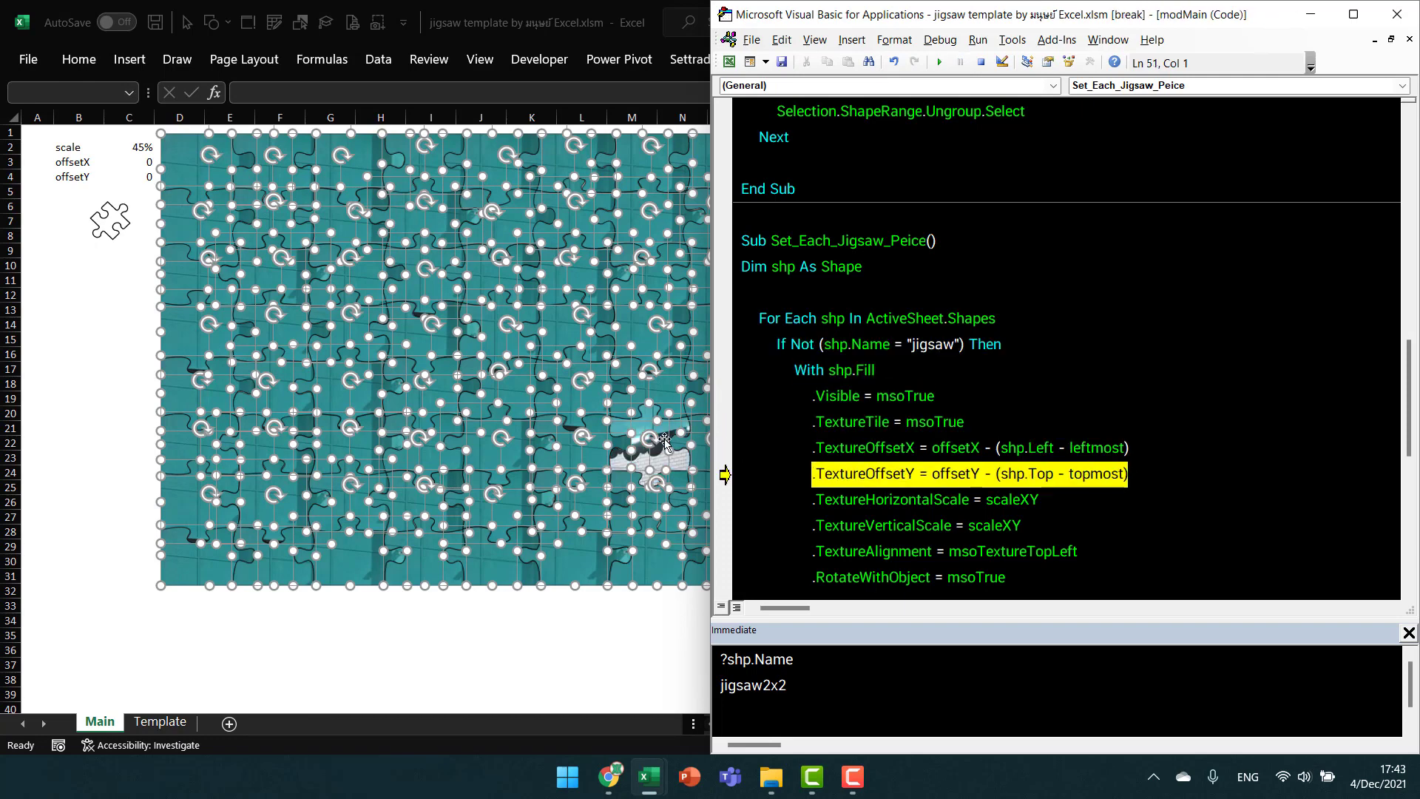
{"action": "key", "text": "F8"}
{"action": "key", "text": "F8"}
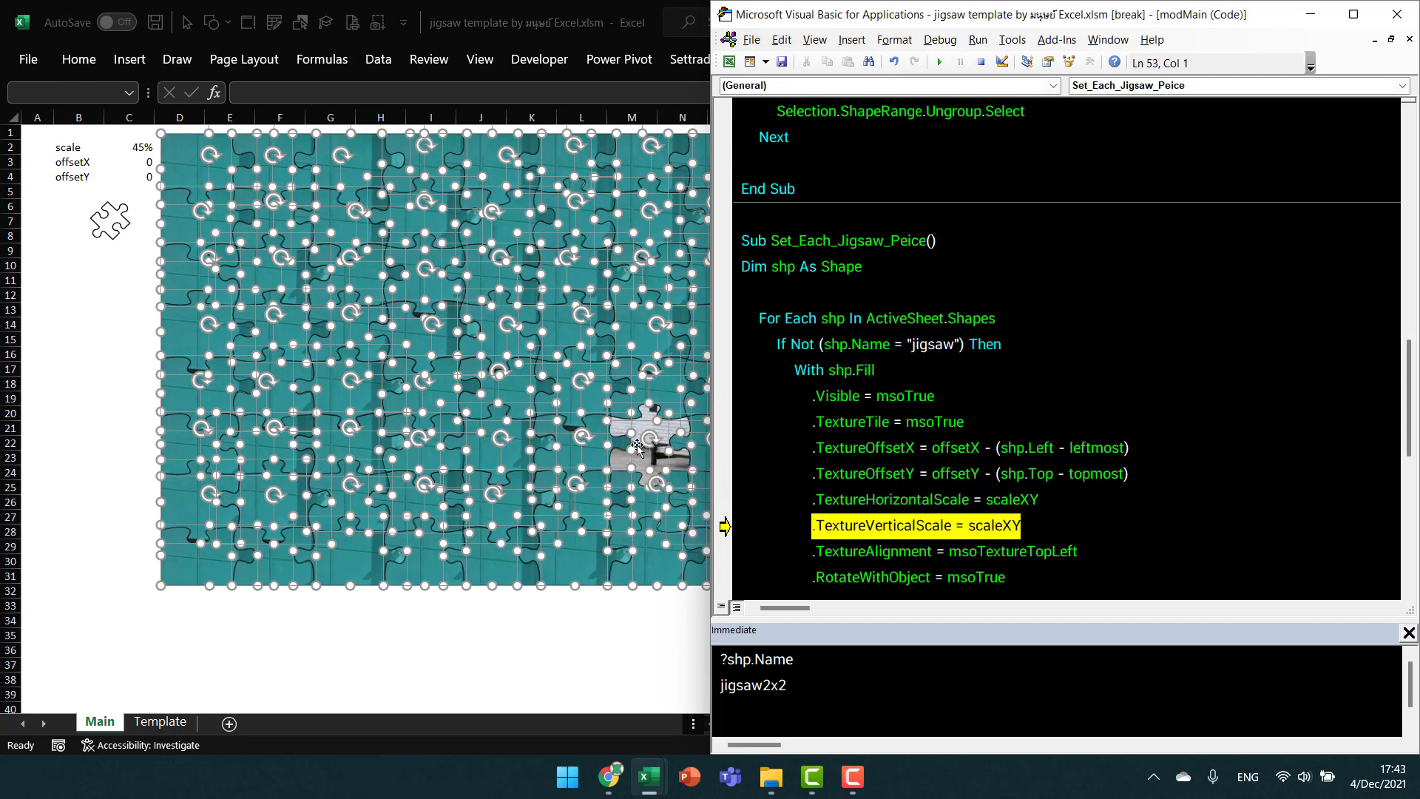
{"action": "key", "text": "F8"}
{"action": "key", "text": "F8"}
{"action": "key", "text": "F8"}
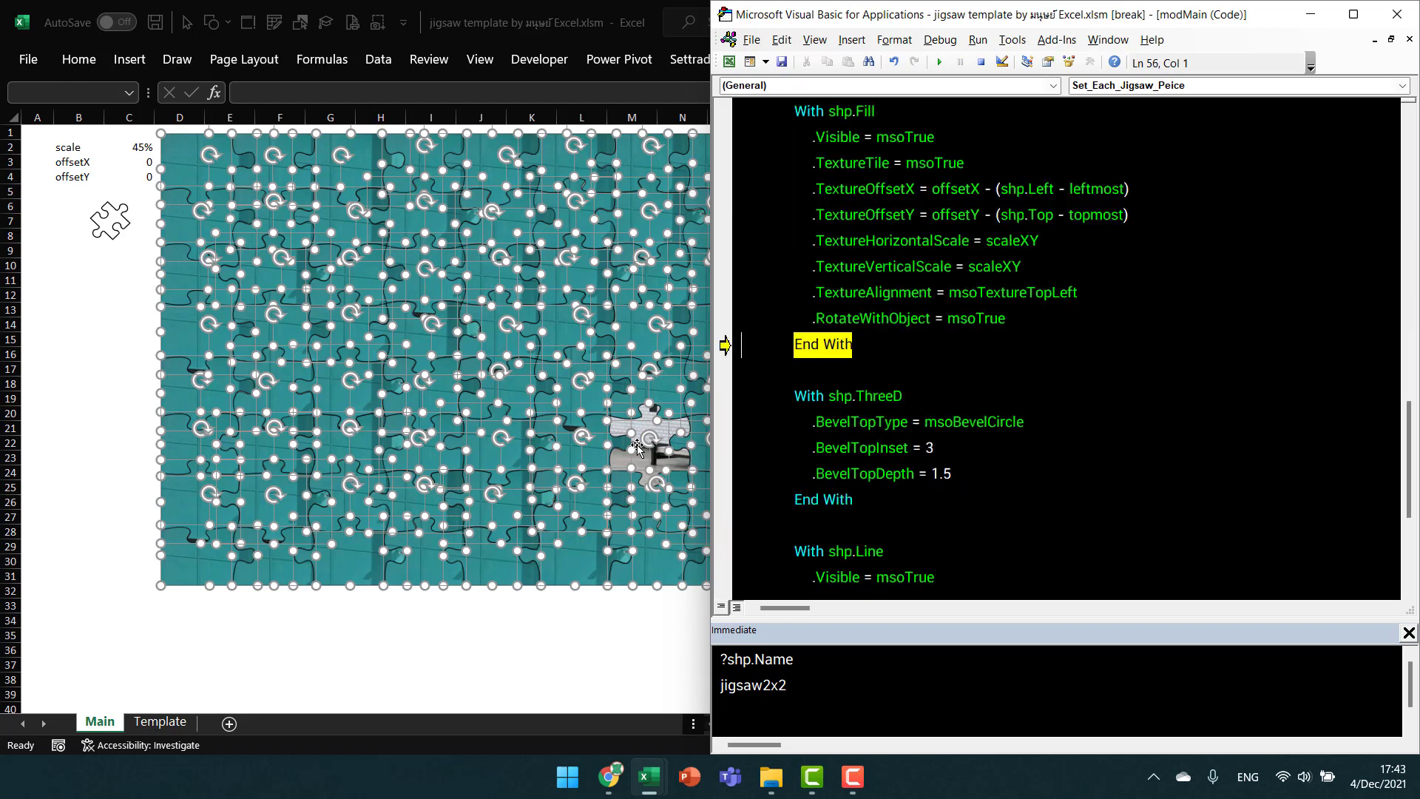
{"action": "key", "text": "F8"}
{"action": "key", "text": "F8"}
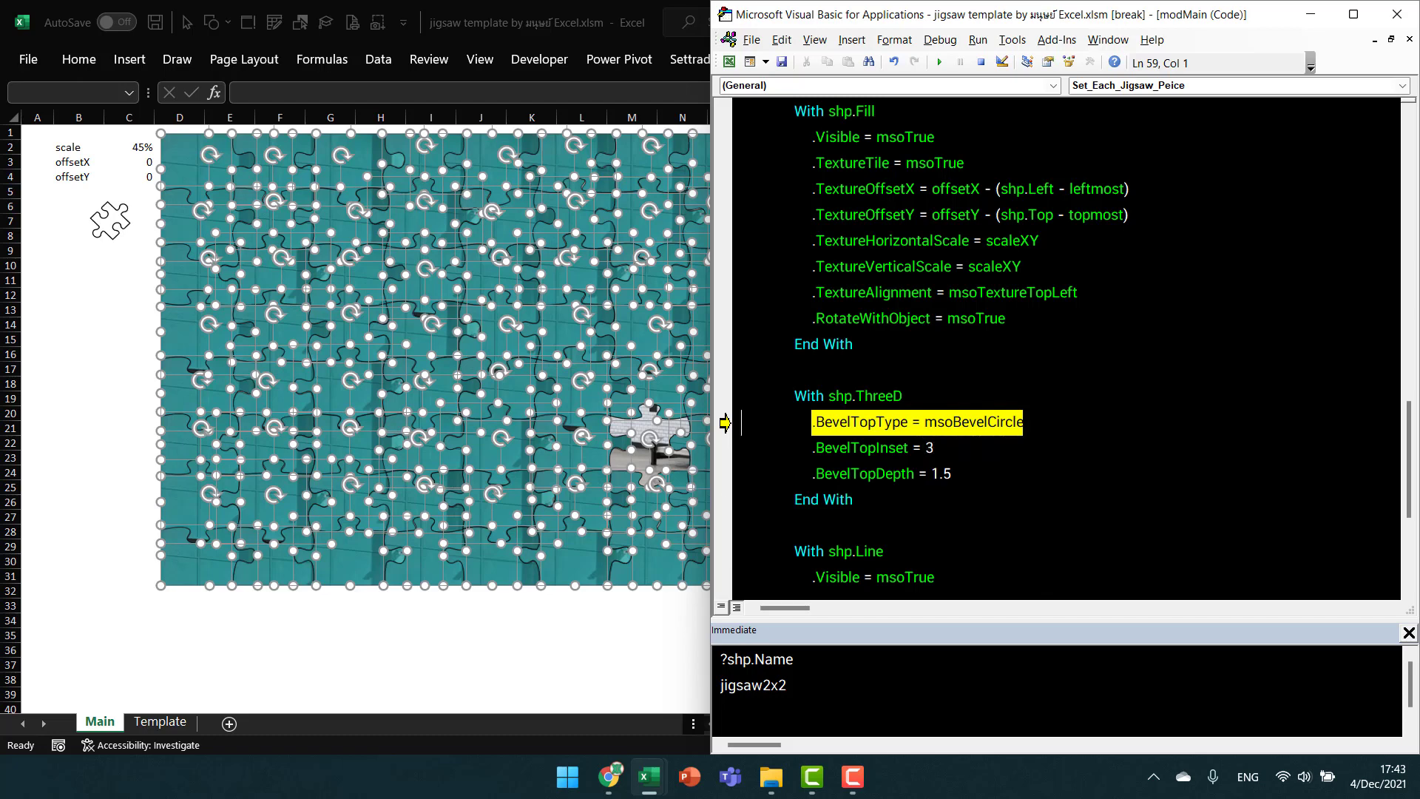
{"action": "key", "text": "F8"}
{"action": "key", "text": "F8"}
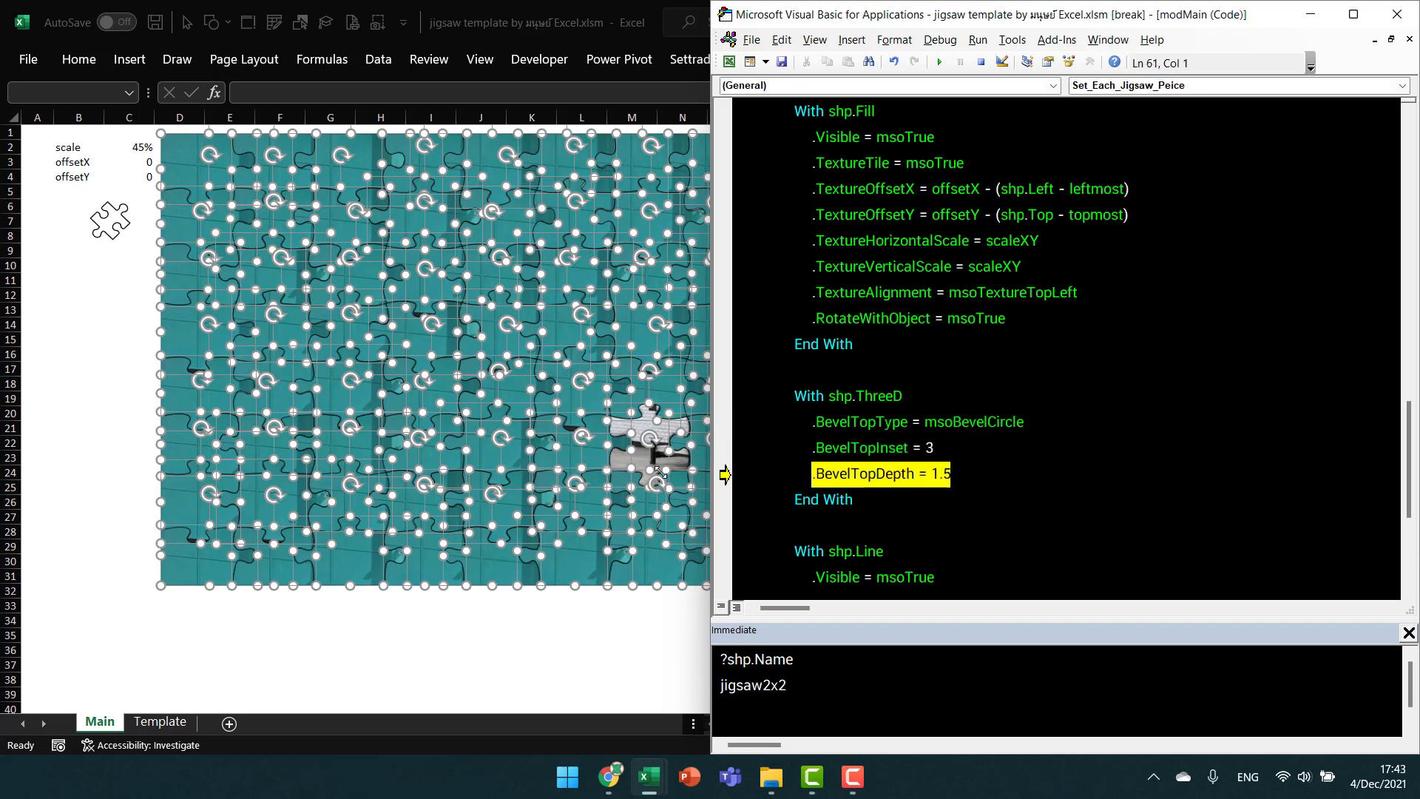
{"action": "key", "text": "F8"}
{"action": "key", "text": "F8"}
{"action": "key", "text": "F8"}
{"action": "key", "text": "F8"}
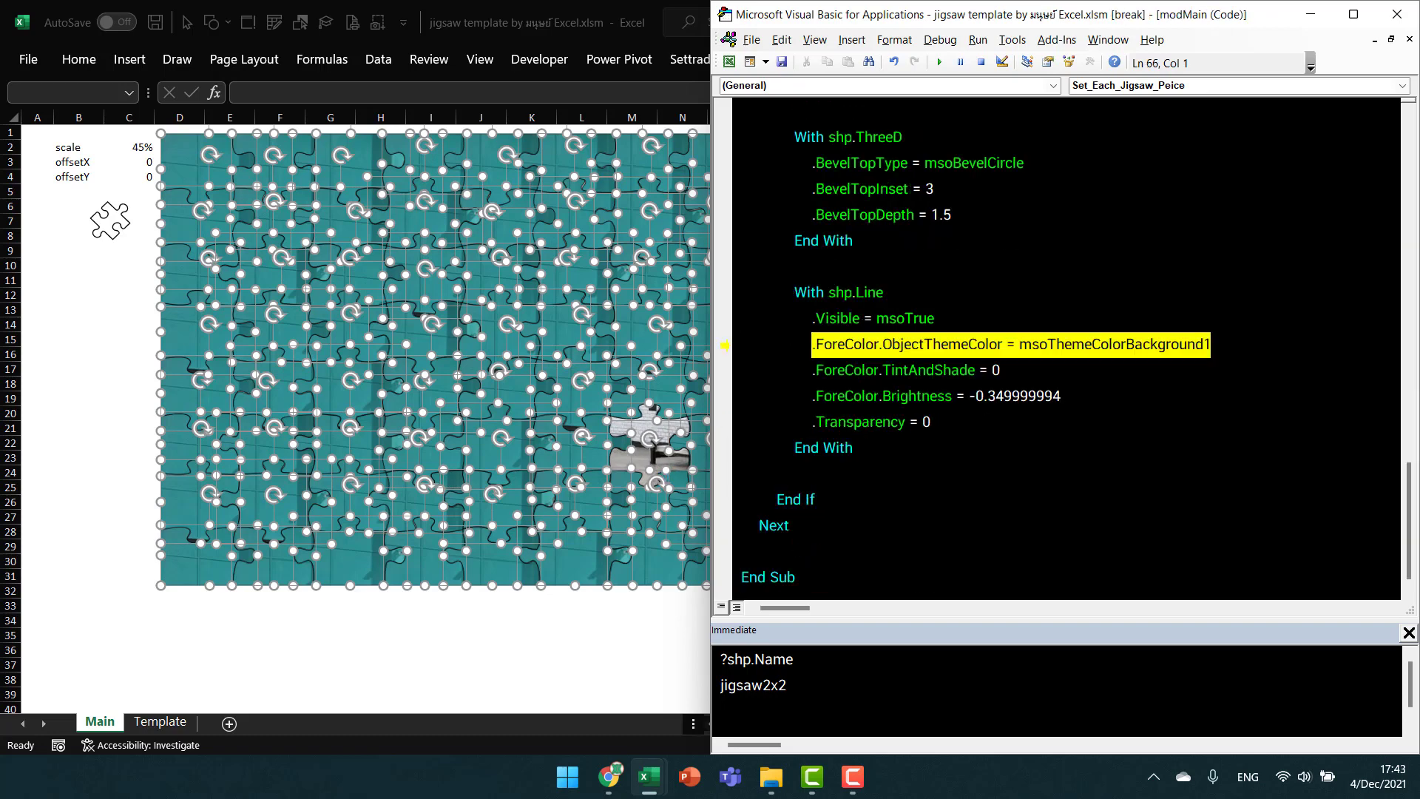
{"action": "key", "text": "F8"}
{"action": "key", "text": "F8"}
{"action": "key", "text": "F8"}
{"action": "key", "text": "F8"}
{"action": "key", "text": "F8"}
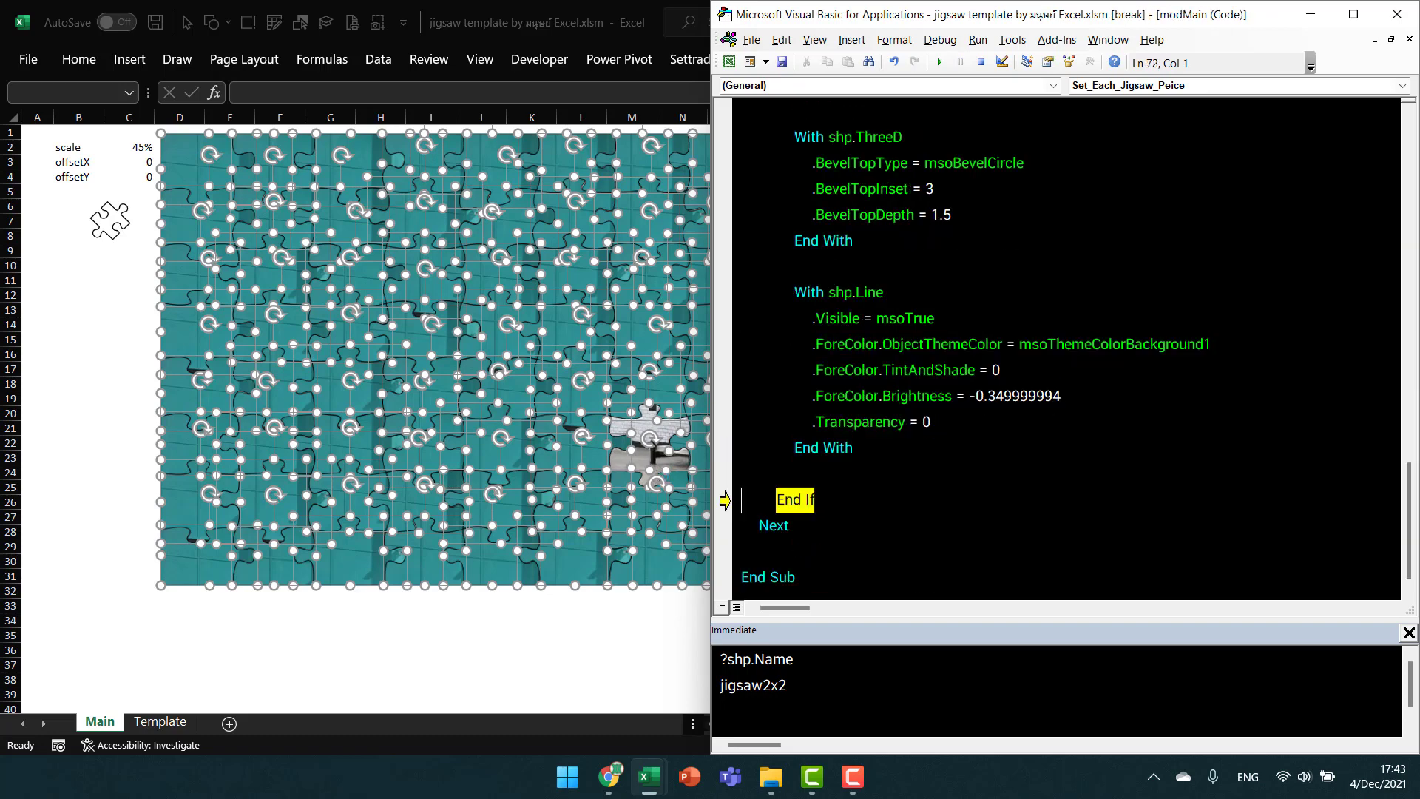
{"action": "key", "text": "F8"}
{"action": "key", "text": "F8"}
{"action": "key", "text": "F8"}
{"action": "key", "text": "F8"}
{"action": "key", "text": "F8"}
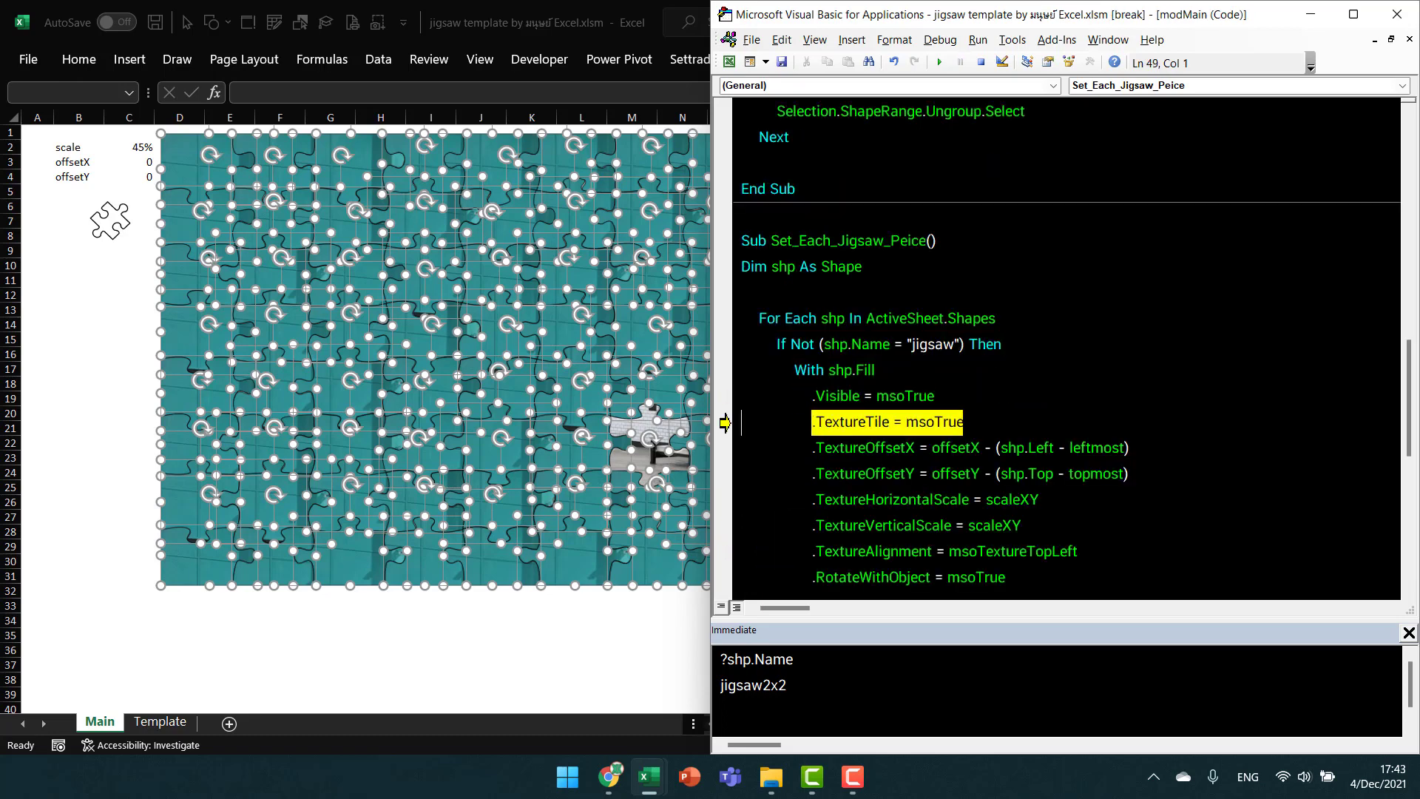
{"action": "key", "text": "F8"}
{"action": "key", "text": "F8"}
{"action": "key", "text": "F8"}
{"action": "key", "text": "F8"}
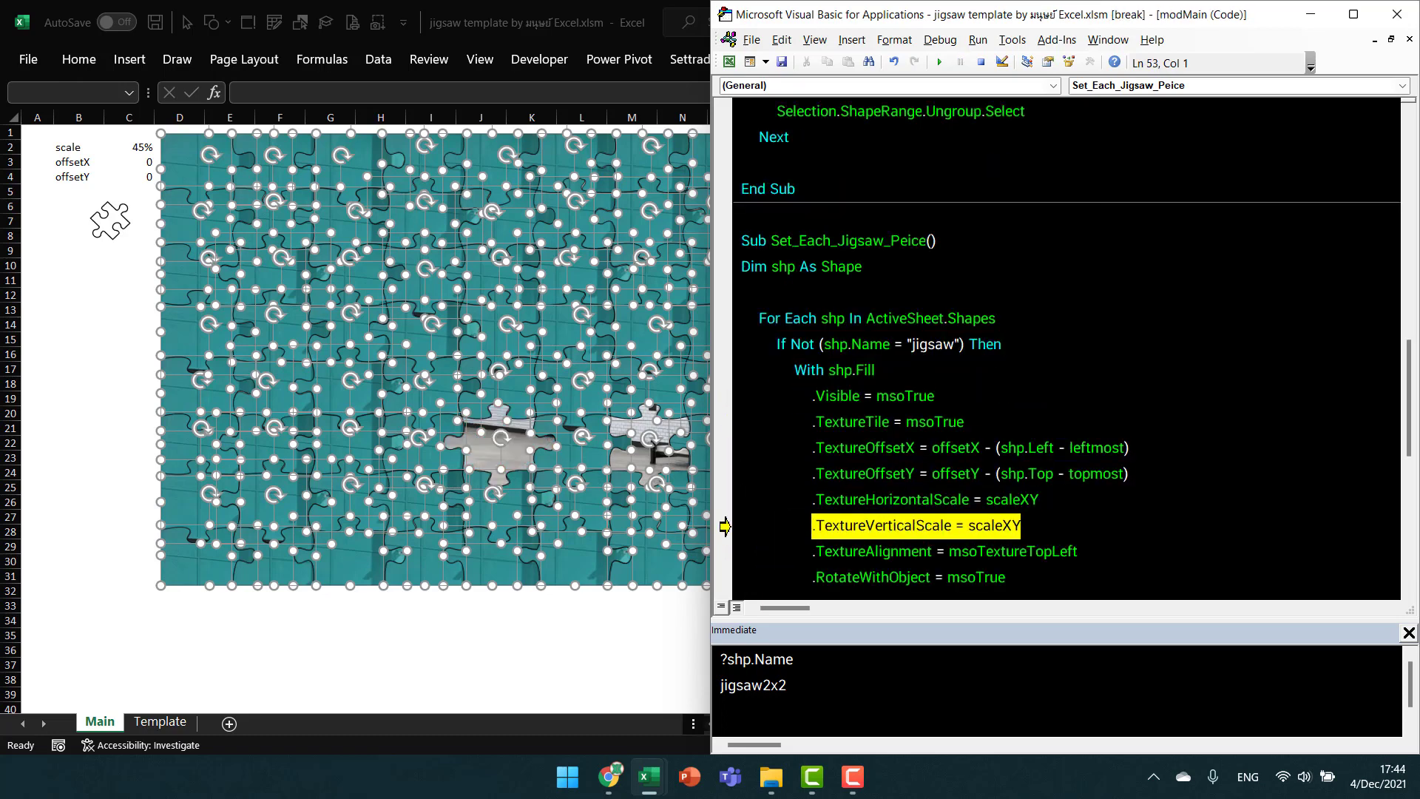
Let the macro finish filling all pieces and return to the worksheet.
{"action": "key", "text": "F5"}
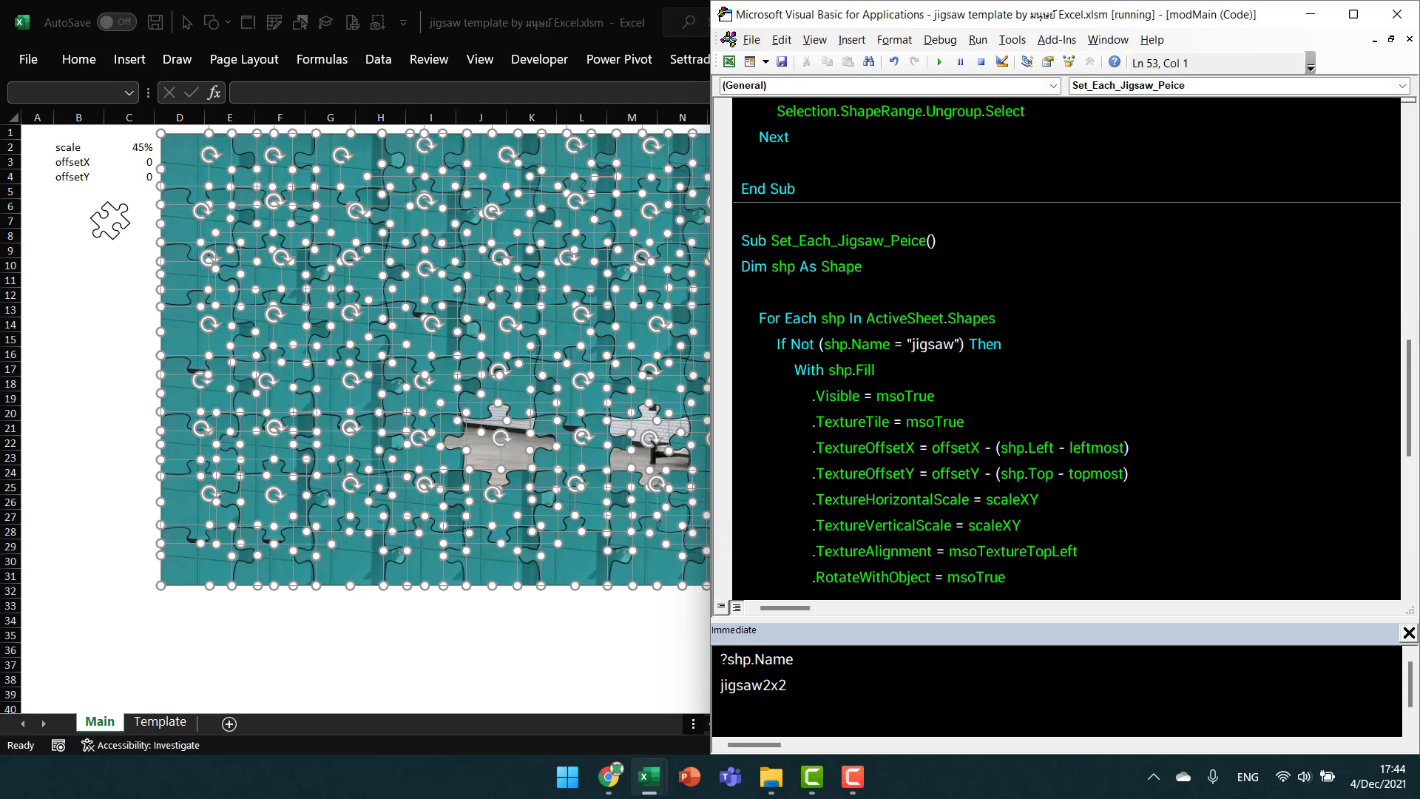
{"action": "left_click", "coordinate": [70, 331]}
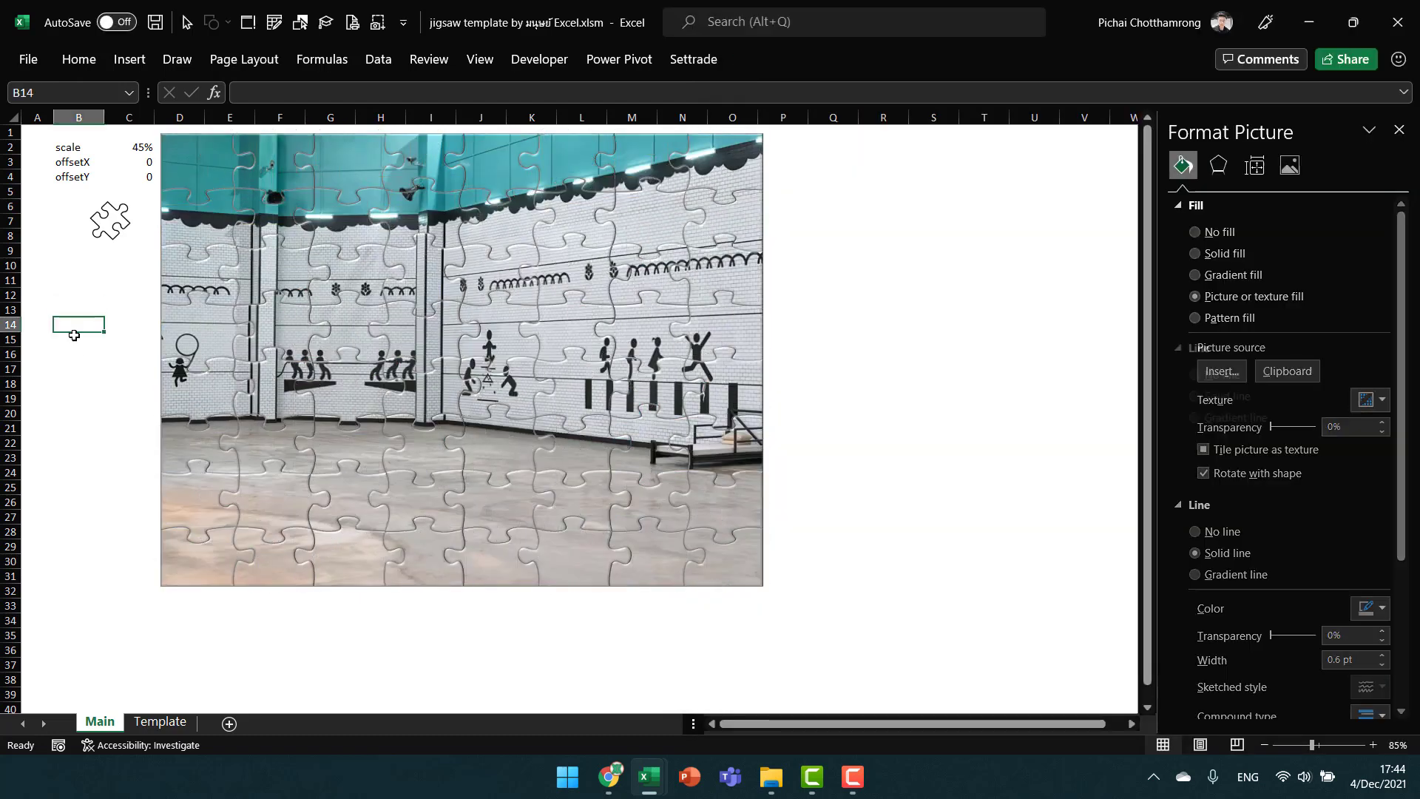
{"action": "left_click", "coordinate": [883, 339]}
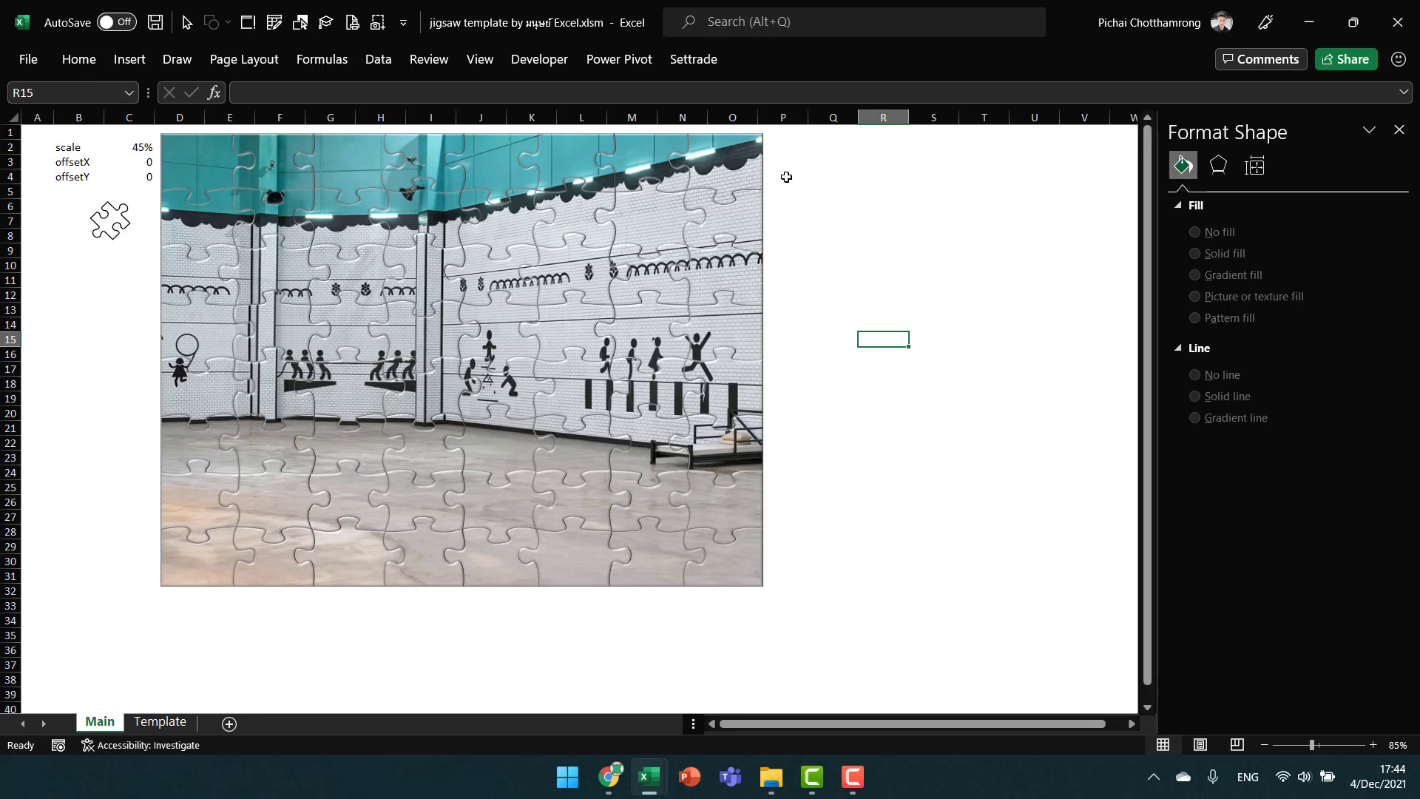
Drag three pieces out of the picture to check their fills, then restore them.
{"action": "left_click", "coordinate": [719, 157]}
{"action": "left_click_drag", "start_coordinate": [719, 158], "coordinate": [855, 191]}
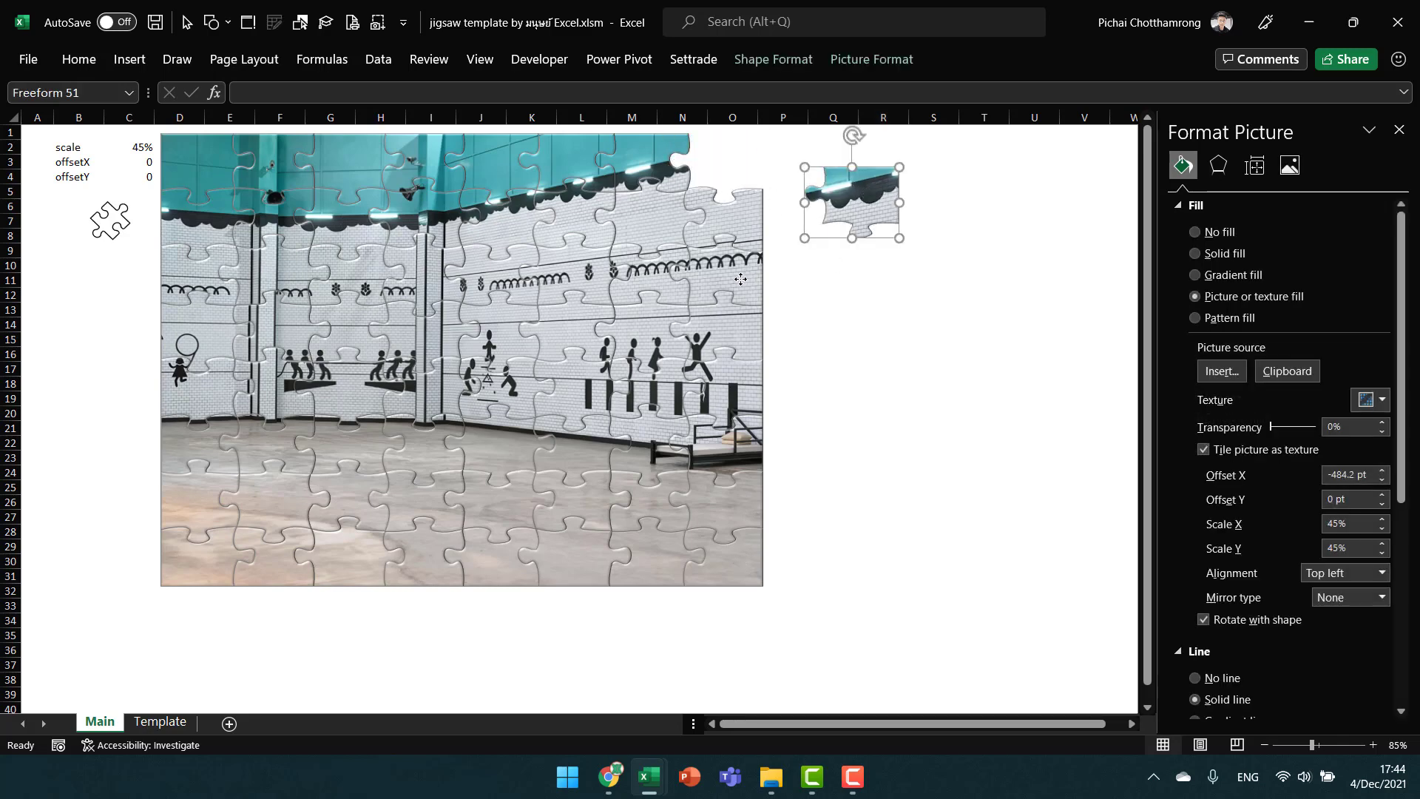
{"action": "left_click_drag", "start_coordinate": [750, 279], "coordinate": [895, 361]}
{"action": "left_click_drag", "start_coordinate": [654, 411], "coordinate": [899, 474]}
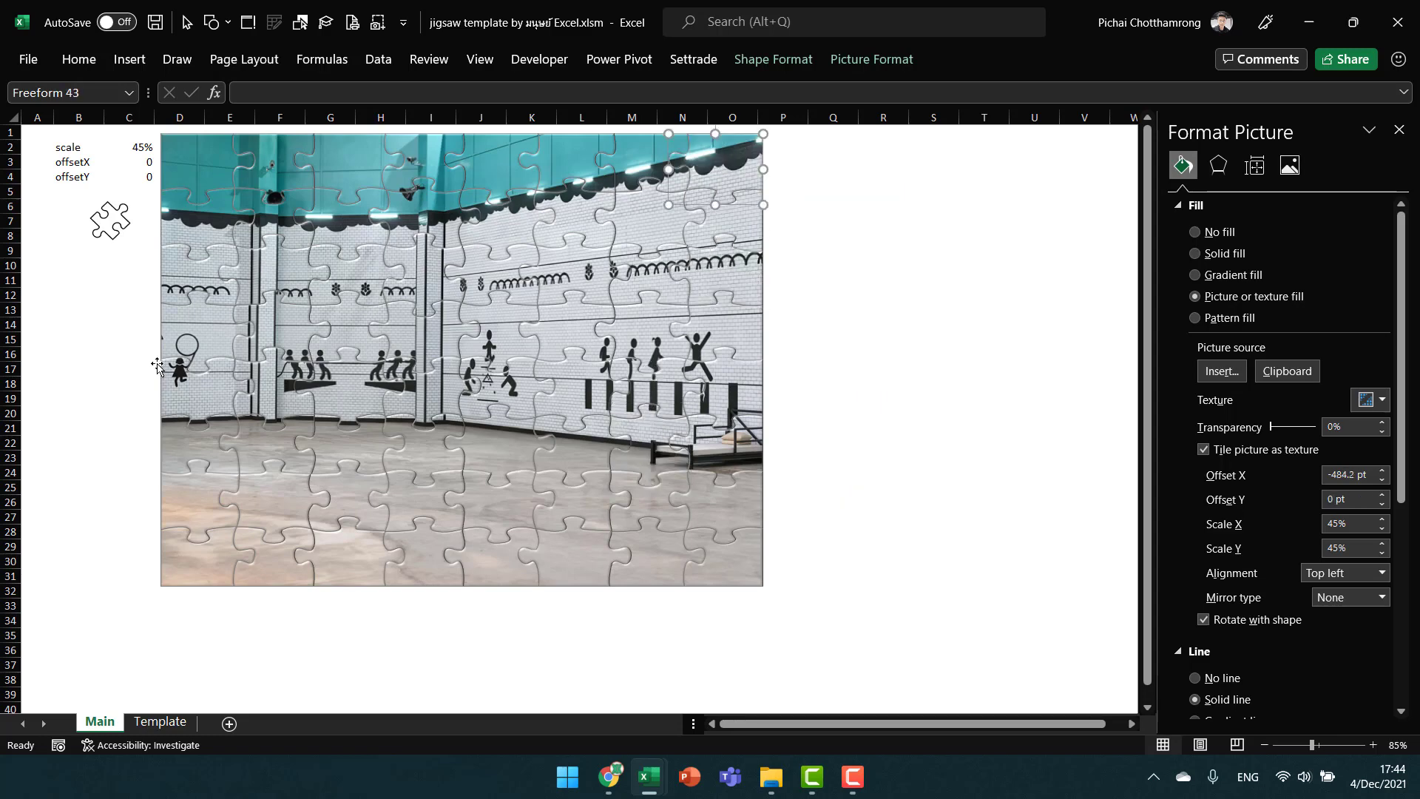
{"action": "left_click", "coordinate": [71, 313]}
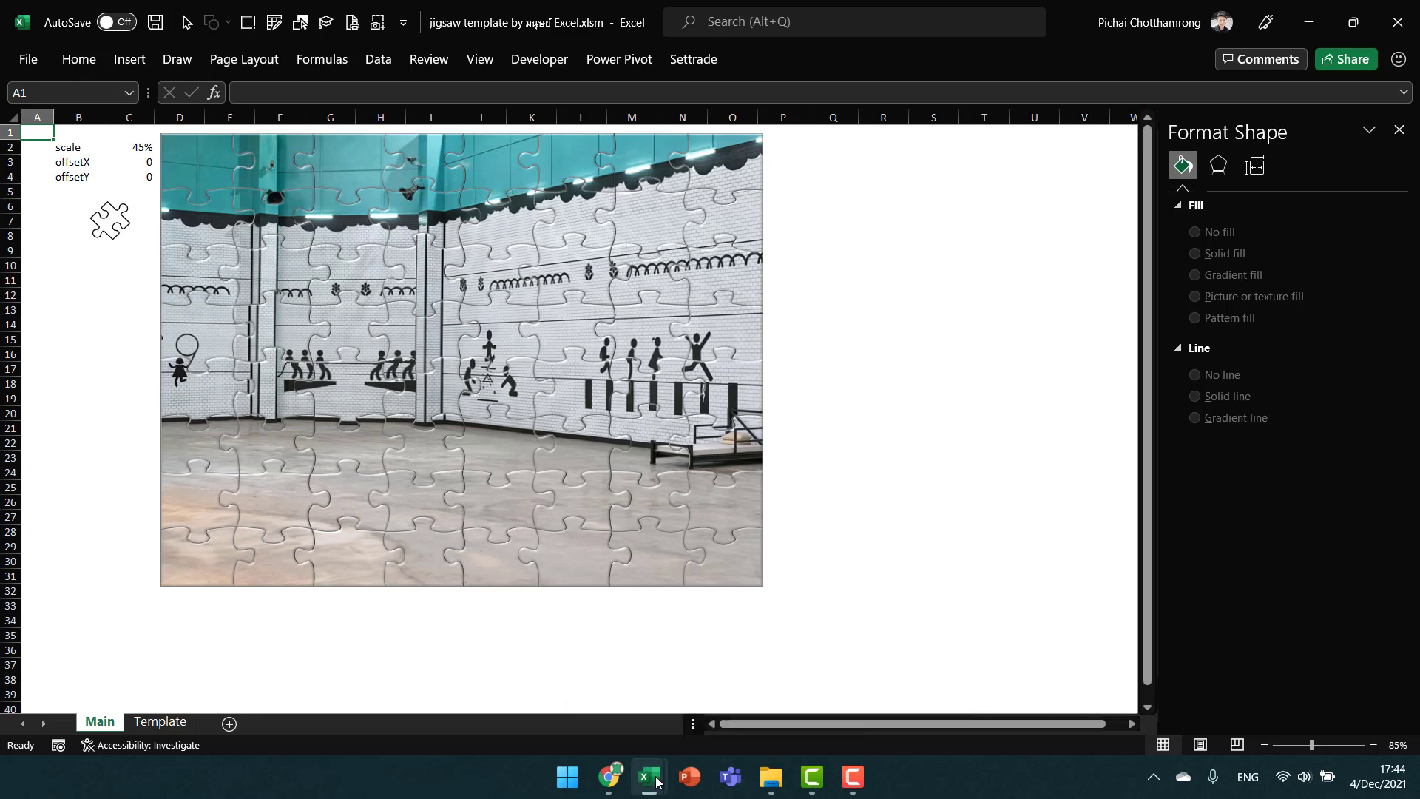
Back in the VBA editor, clear the breakpoint on CreateJigsaw's Initialize call.
{"action": "left_click", "coordinate": [741, 627]}
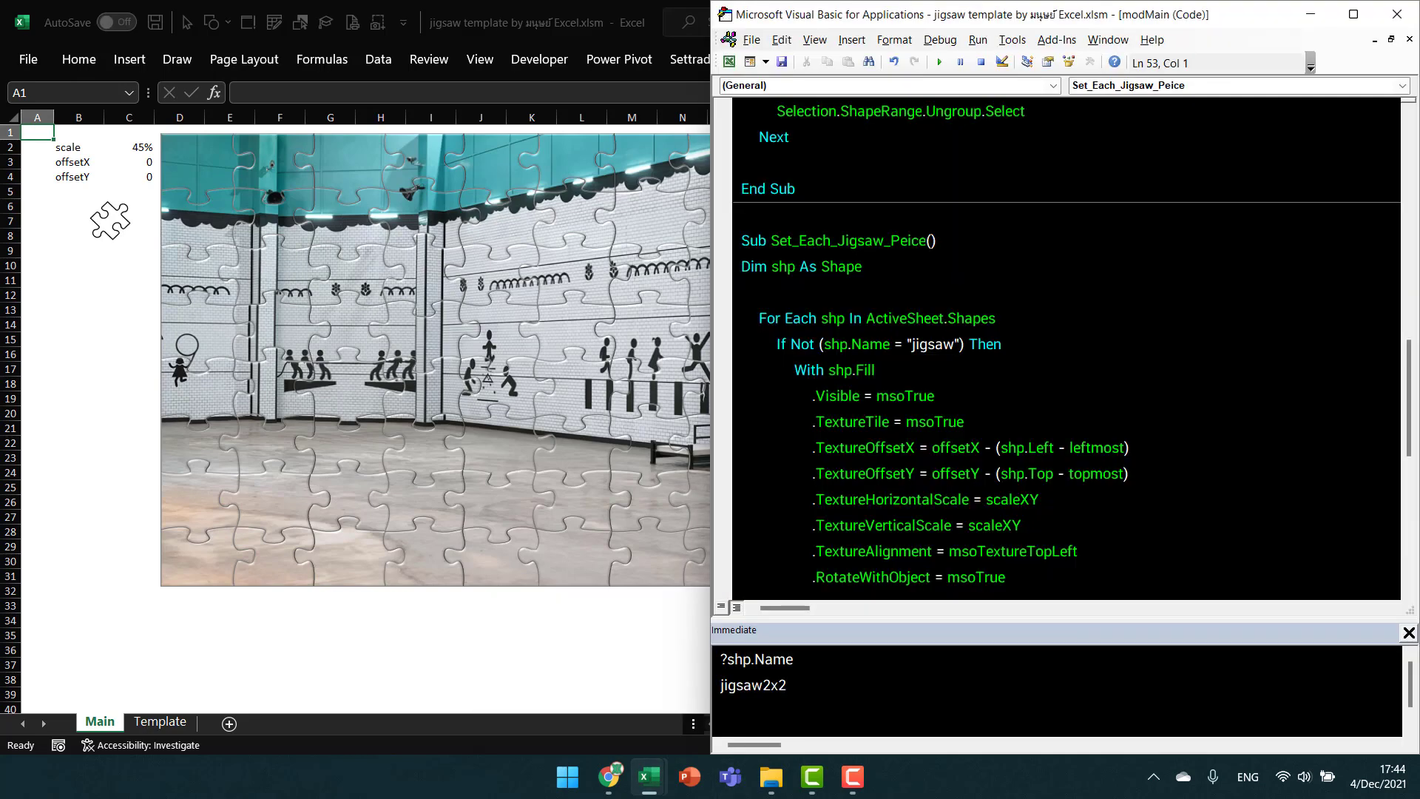
{"action": "scroll", "coordinate": [1067, 347], "scroll_direction": "down", "scroll_amount": 2}
{"action": "scroll", "coordinate": [1067, 348], "scroll_direction": "up", "scroll_amount": 7}
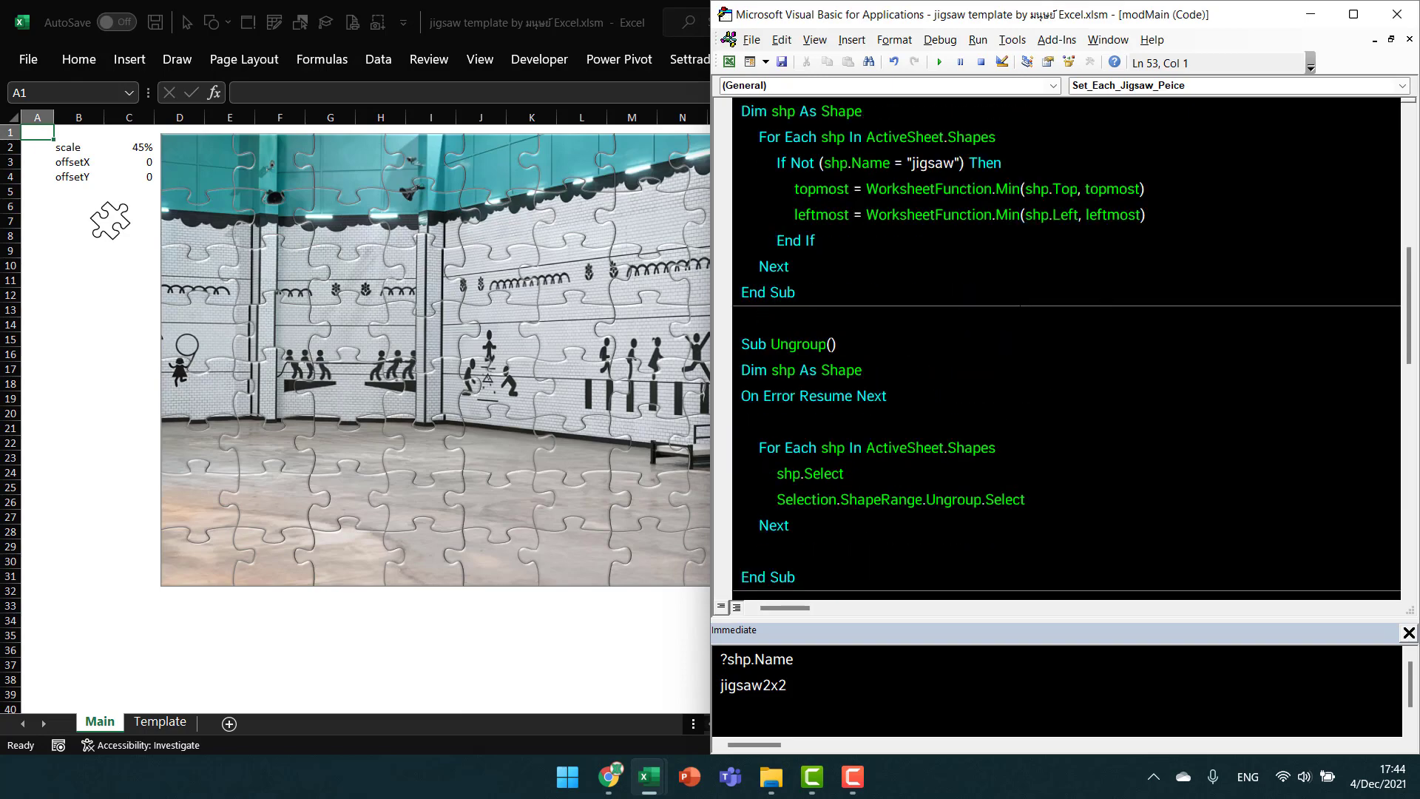
{"action": "scroll", "coordinate": [1067, 348], "scroll_direction": "down", "scroll_amount": 6}
{"action": "scroll", "coordinate": [1067, 348], "scroll_direction": "down", "scroll_amount": 6}
{"action": "scroll", "coordinate": [1067, 348], "scroll_direction": "up", "scroll_amount": 1}
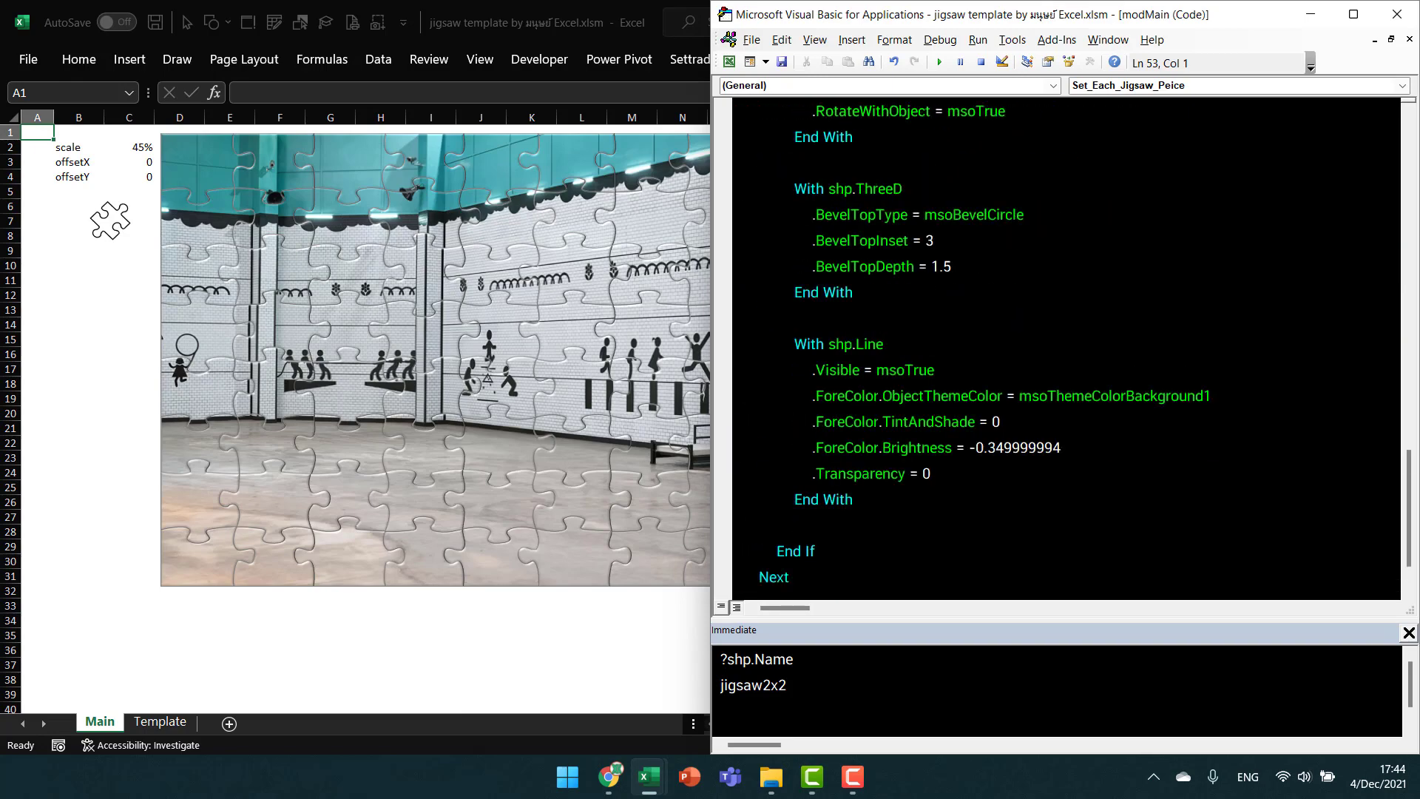
{"action": "scroll", "coordinate": [1066, 347], "scroll_direction": "up", "scroll_amount": 8}
{"action": "scroll", "coordinate": [1067, 347], "scroll_direction": "up", "scroll_amount": 7}
{"action": "scroll", "coordinate": [1067, 347], "scroll_direction": "up", "scroll_amount": 1}
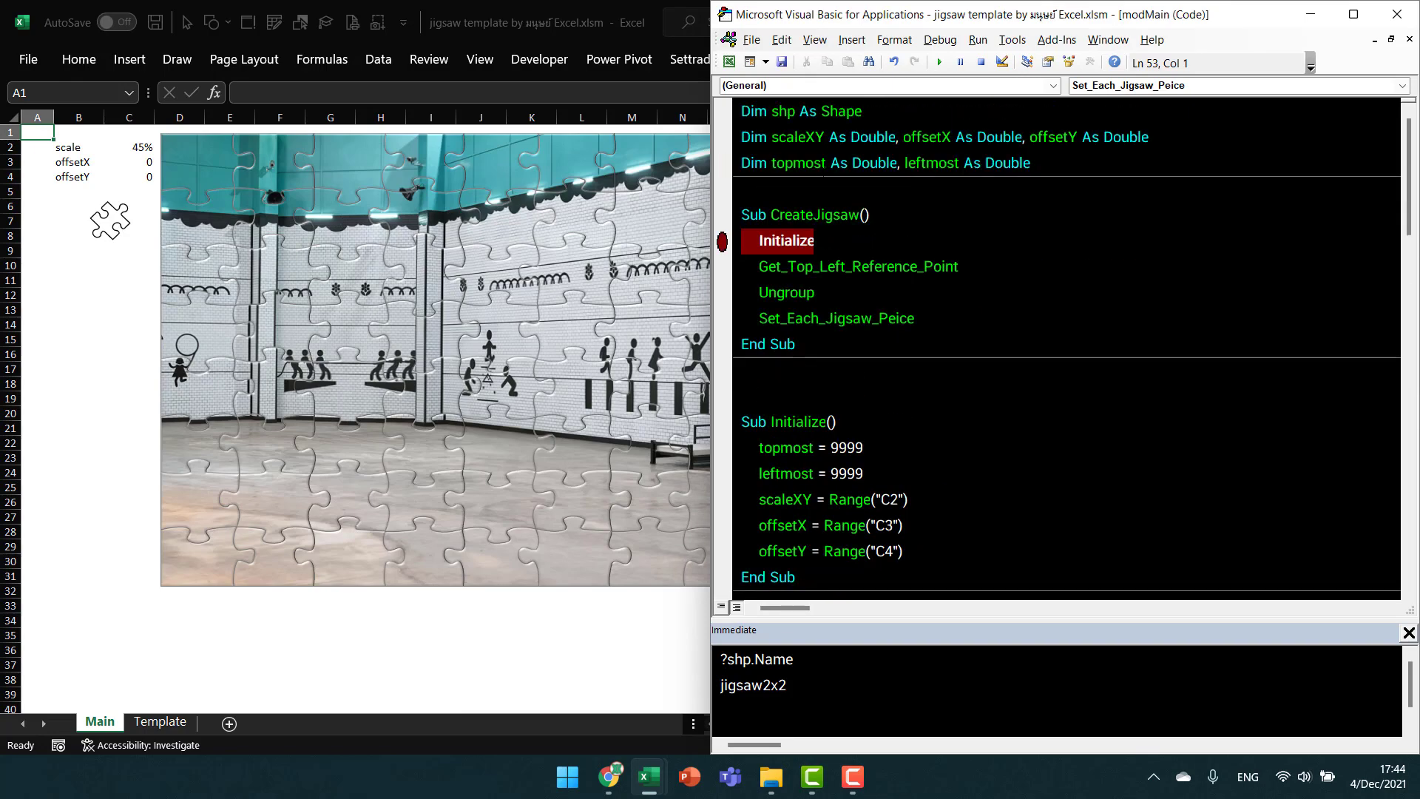
{"action": "key", "text": "ctrl+Home"}
{"action": "key", "text": "Down"}
{"action": "key", "text": "Down"}
{"action": "key", "text": "Down"}
{"action": "key", "text": "End"}
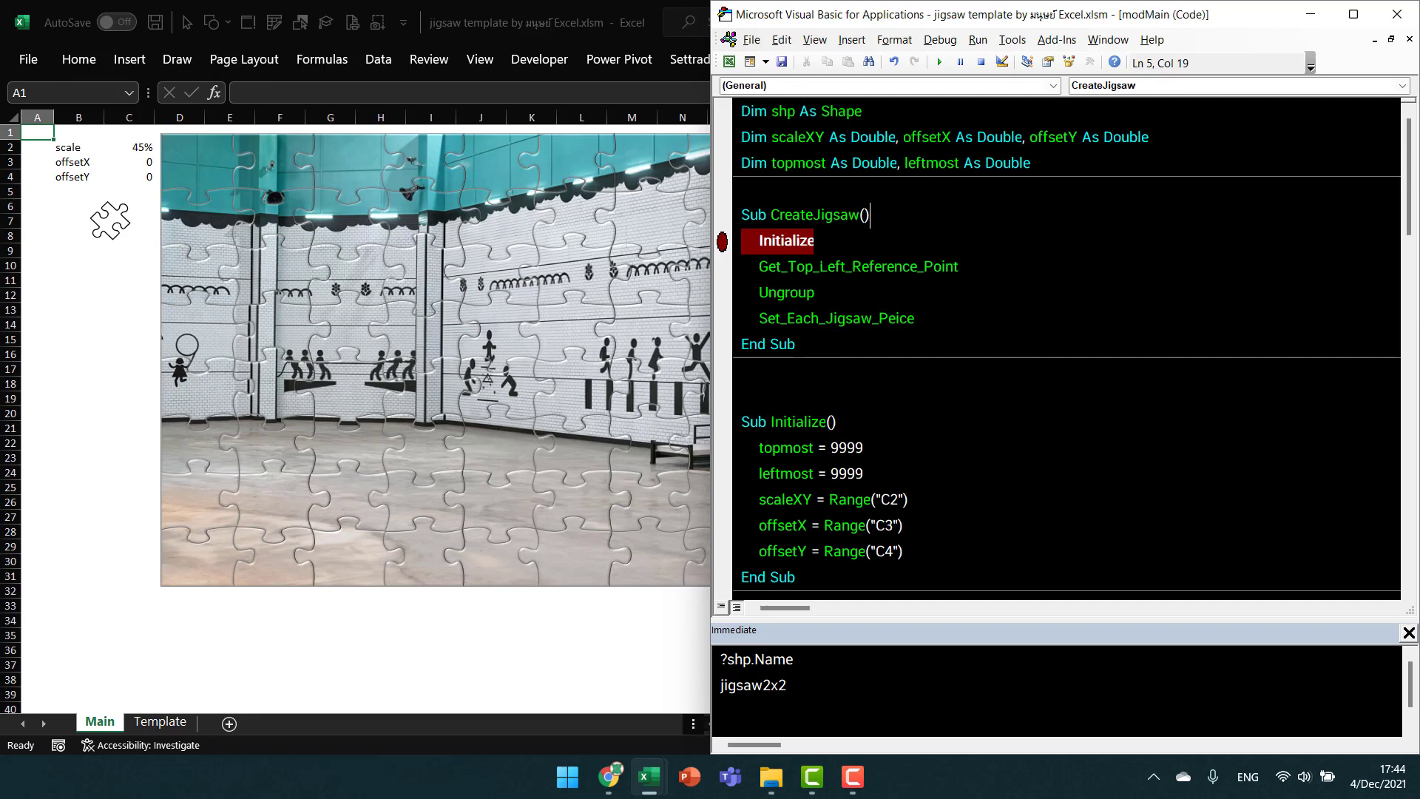
{"action": "left_click", "coordinate": [723, 243]}
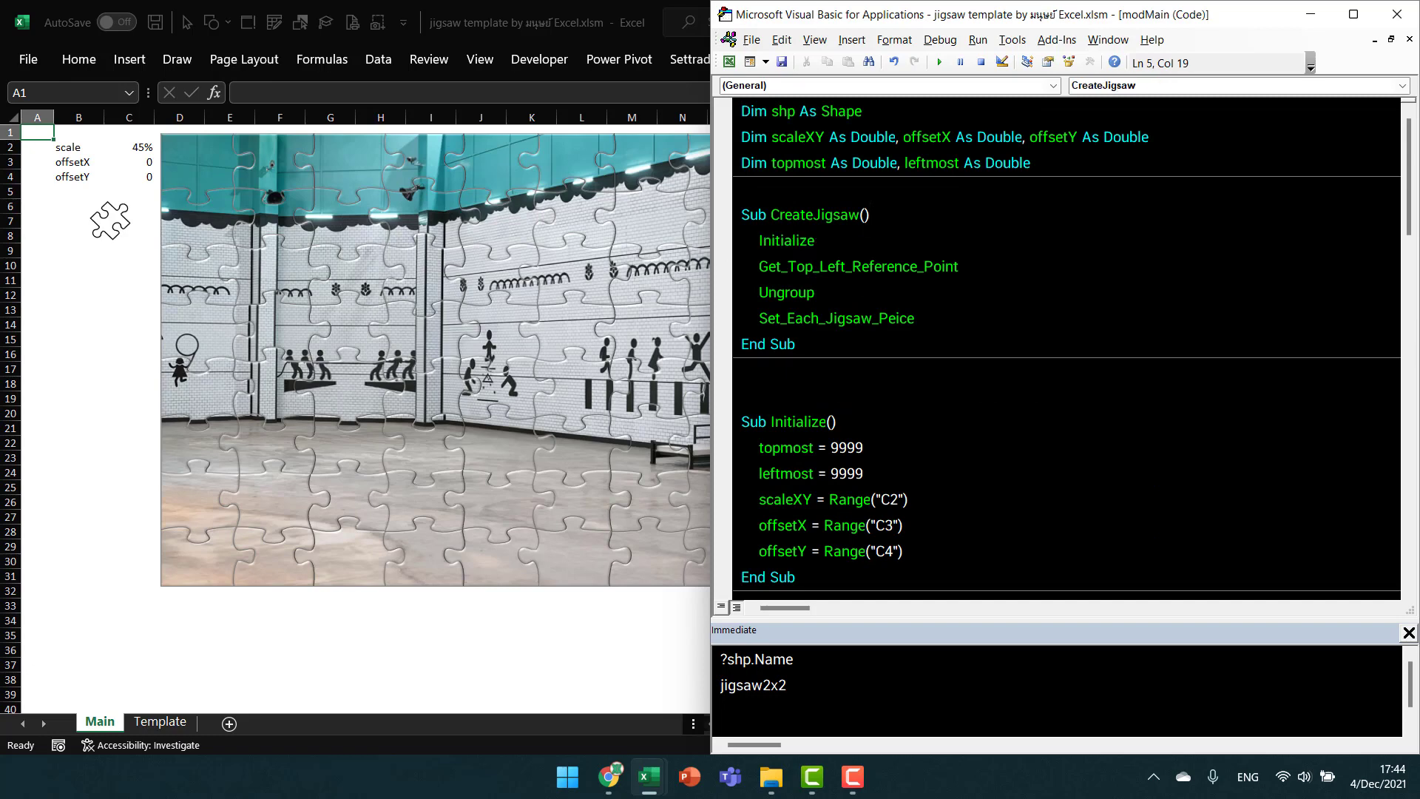
Review the module's declarations down to the scaleXY line, then bring the puzzle worksheet back.
{"action": "key", "text": "ctrl+Home"}
{"action": "key", "text": "shift+Down"}
{"action": "key", "text": "shift+Down"}
{"action": "key", "text": "shift+Down"}
{"action": "key", "text": "shift+Down"}
{"action": "key", "text": "shift+Down"}
{"action": "key", "text": "shift+Down"}
{"action": "key", "text": "shift+Down"}
{"action": "key", "text": "shift+Down"}
{"action": "key", "text": "shift+Down"}
{"action": "scroll", "coordinate": [996, 483], "scroll_direction": "up", "scroll_amount": 10}
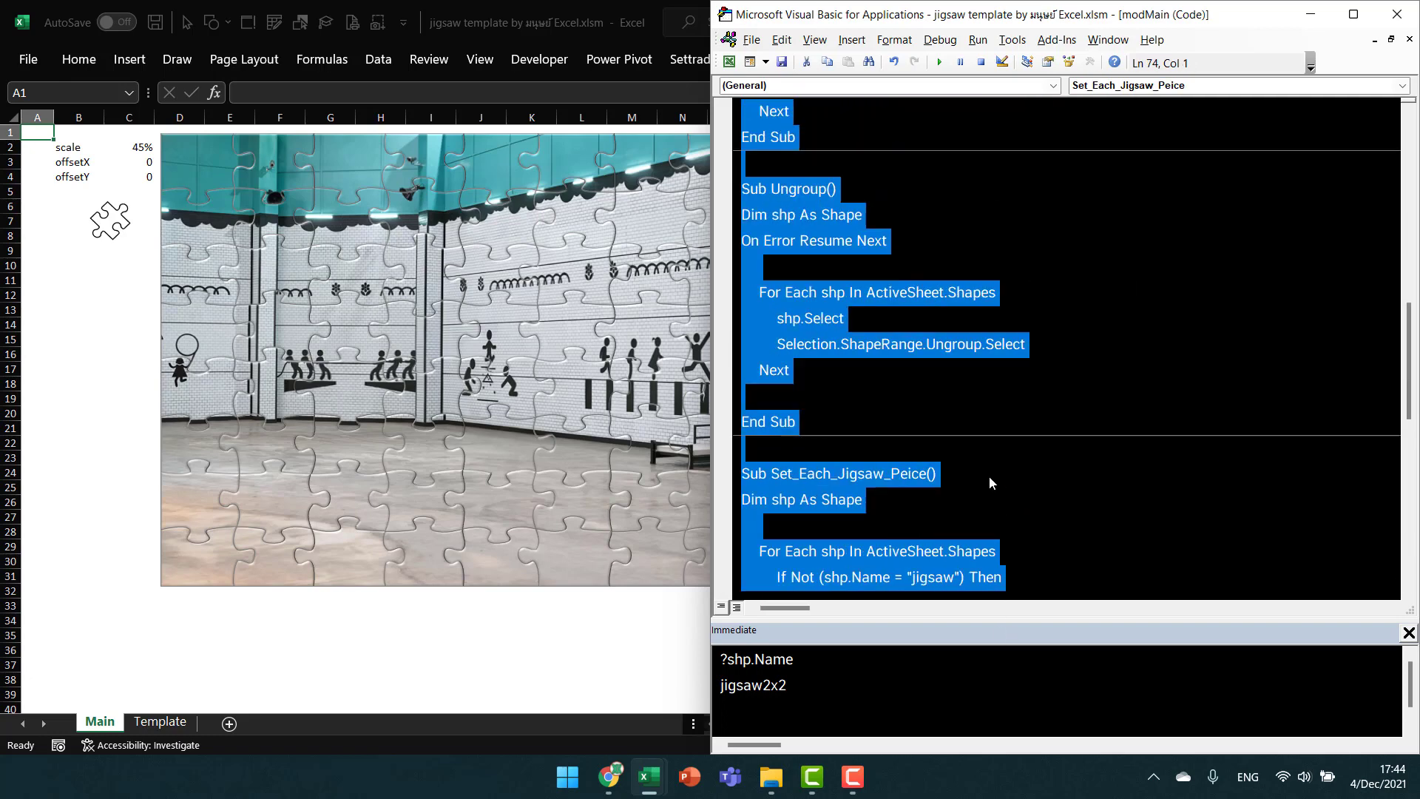
{"action": "scroll", "coordinate": [996, 483], "scroll_direction": "up", "scroll_amount": 8}
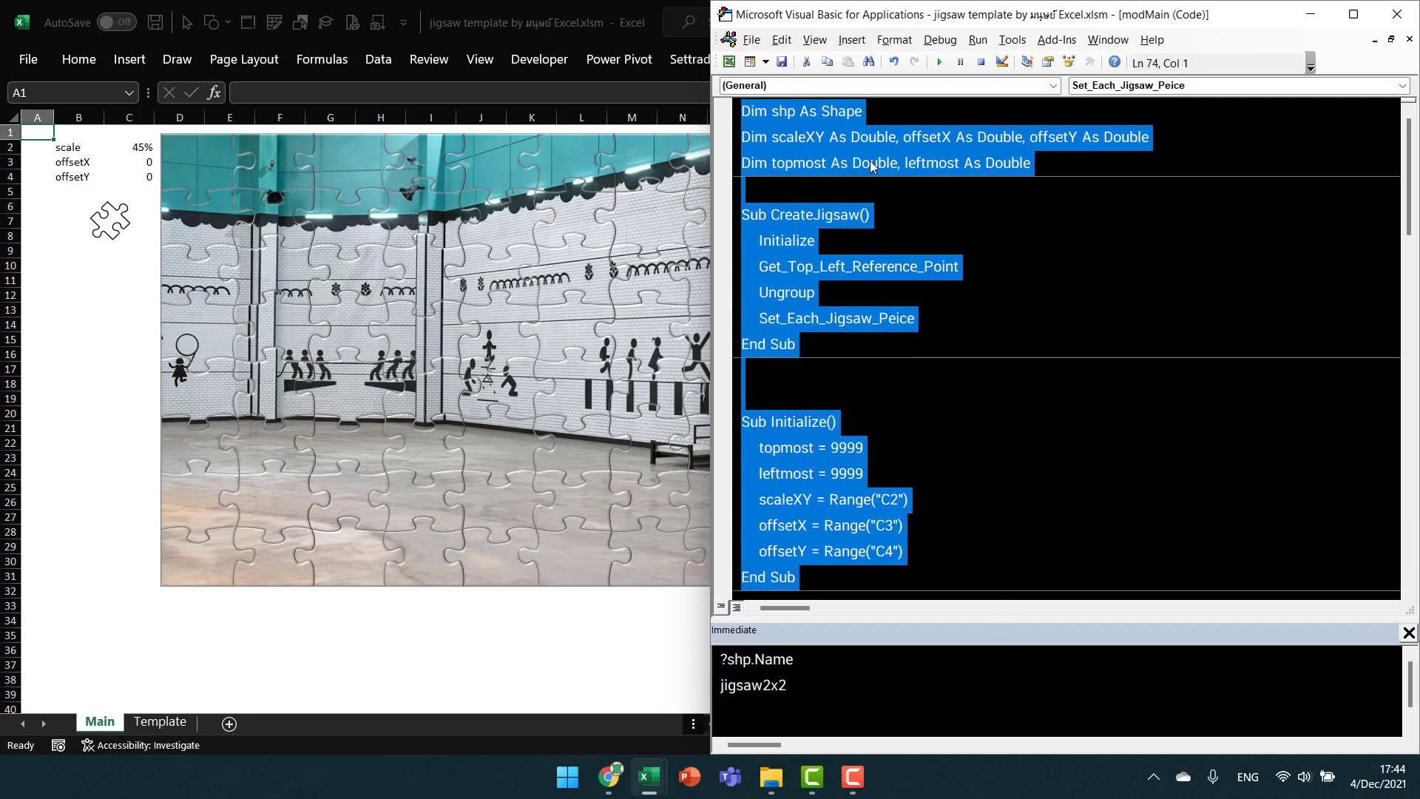
{"action": "left_click", "coordinate": [876, 193]}
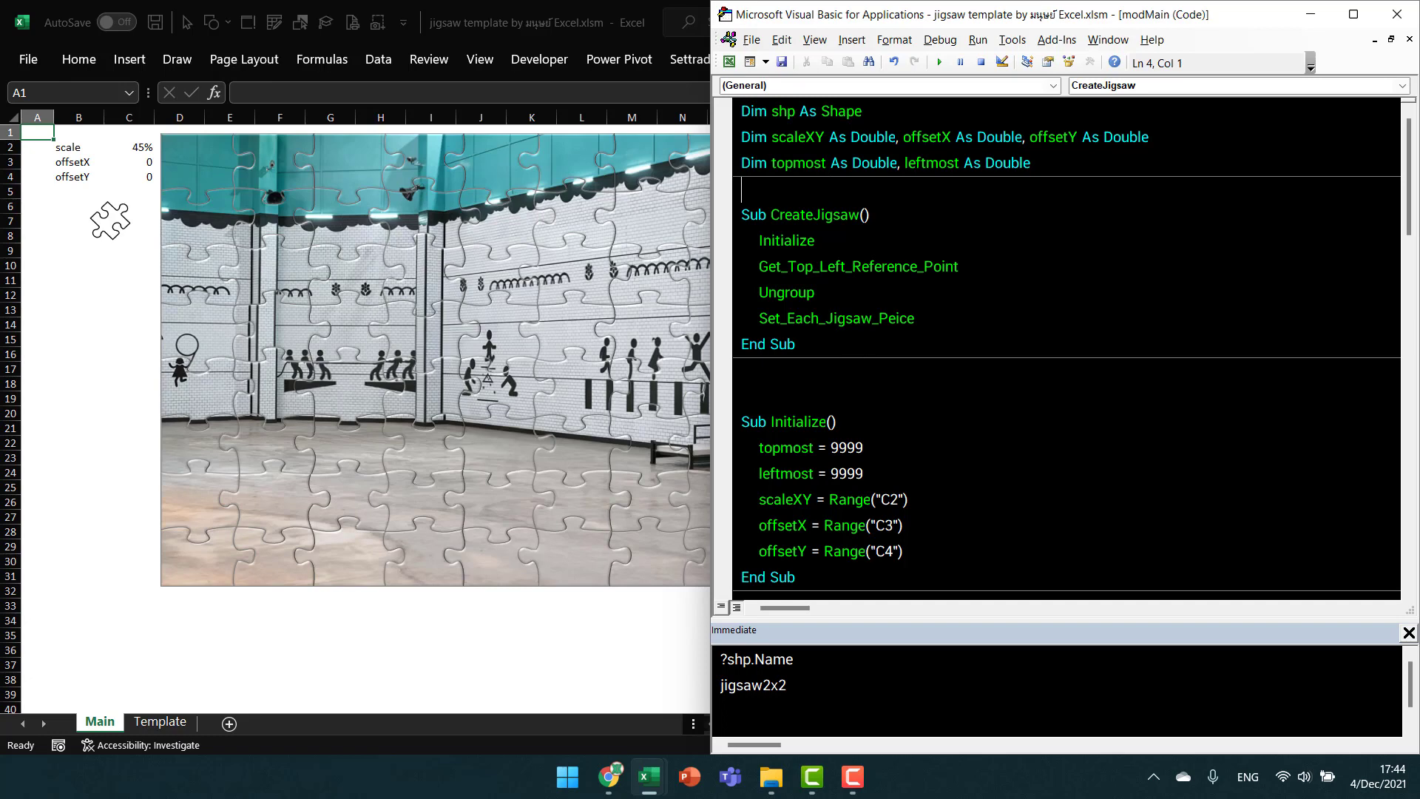
{"action": "left_click_drag", "start_coordinate": [751, 111], "coordinate": [973, 447]}
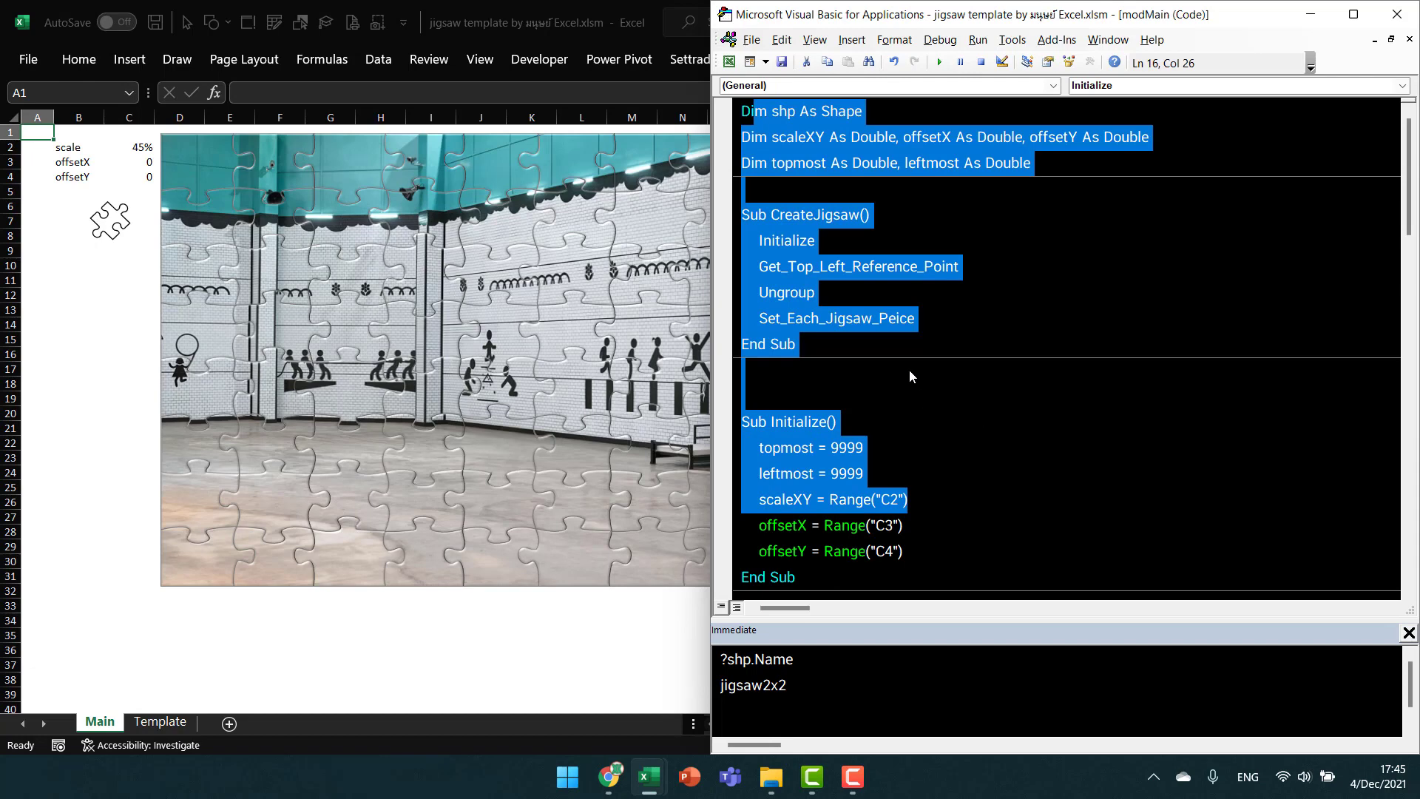
{"action": "left_click", "coordinate": [112, 353]}
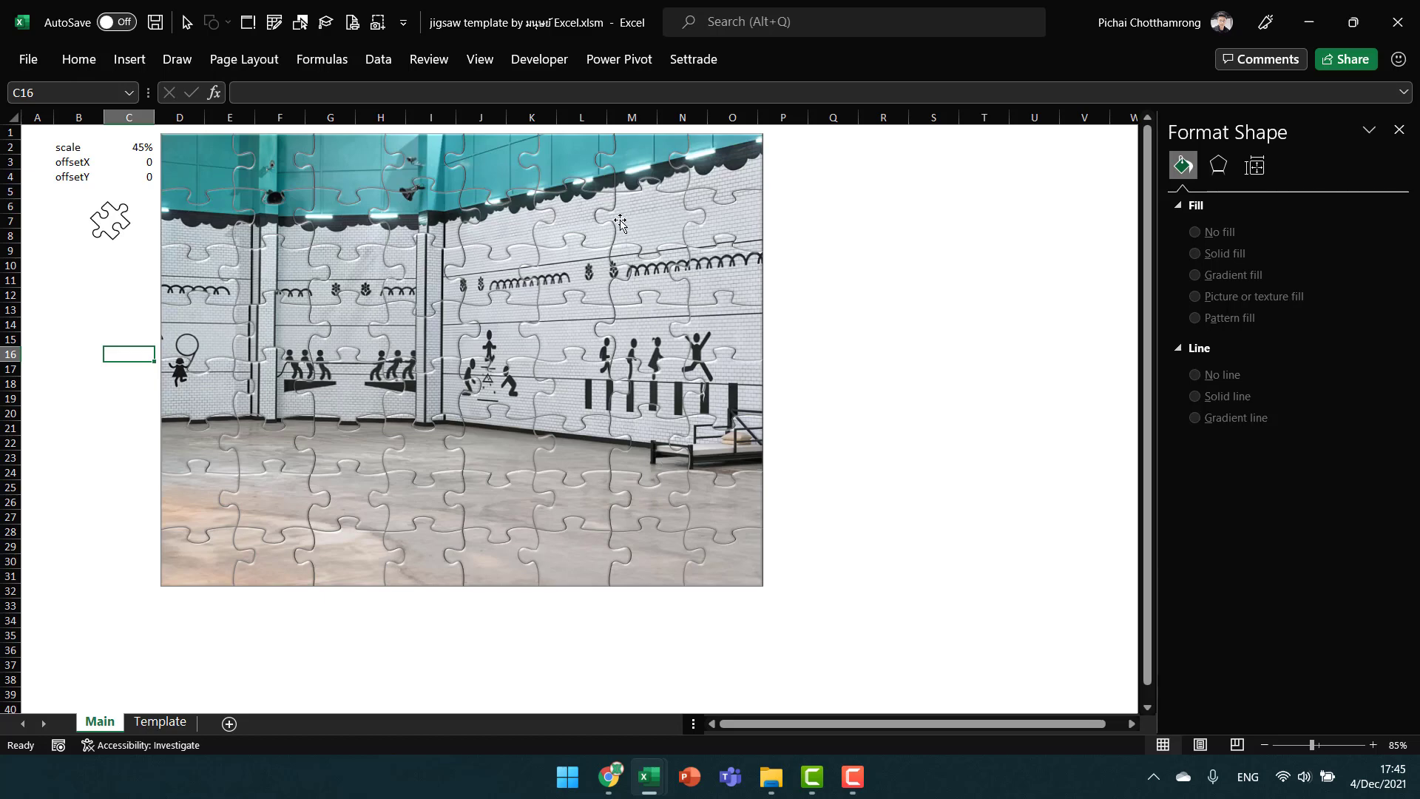